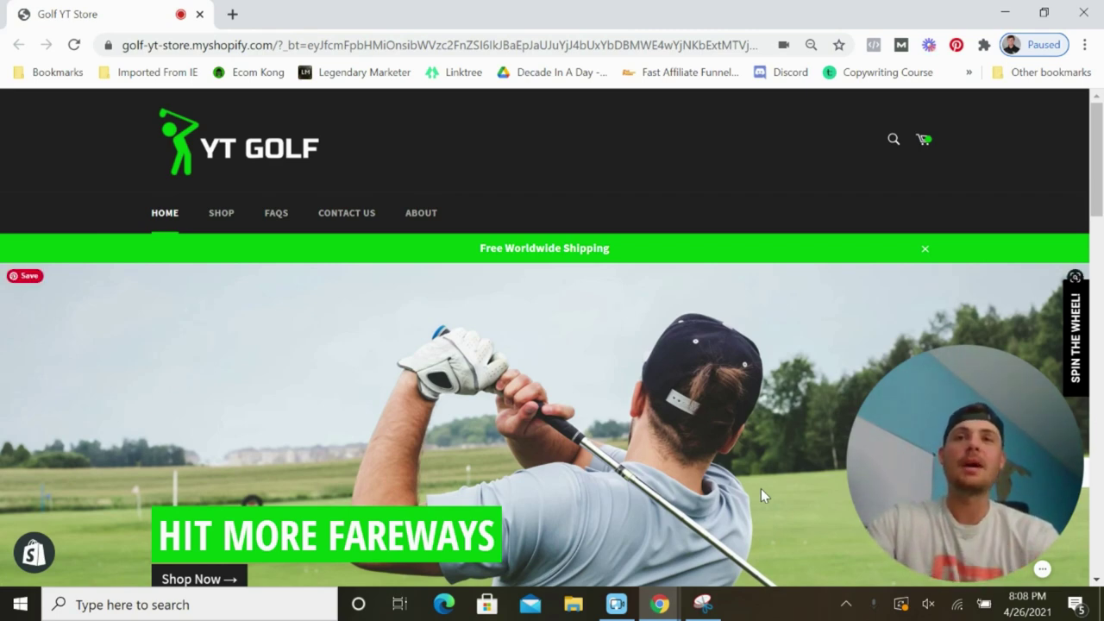
Scroll down through the Golf YT Store storefront.
{"action": "scroll", "coordinate": [761, 488], "scroll_direction": "down", "scroll_amount": 10}
{"action": "scroll", "coordinate": [760, 484], "scroll_direction": "down", "scroll_amount": 10}
{"action": "scroll", "coordinate": [763, 482], "scroll_direction": "down", "scroll_amount": 2}
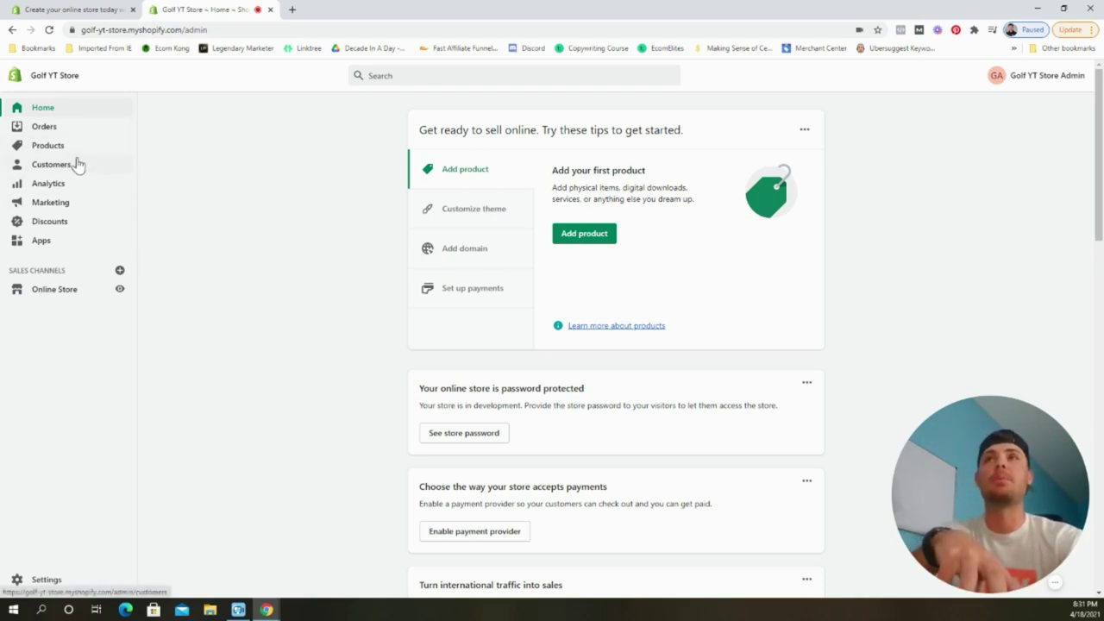
Visit the Online Store Themes page and the Home dashboard, then reach the store Settings overview.
{"action": "left_click", "coordinate": [67, 291]}
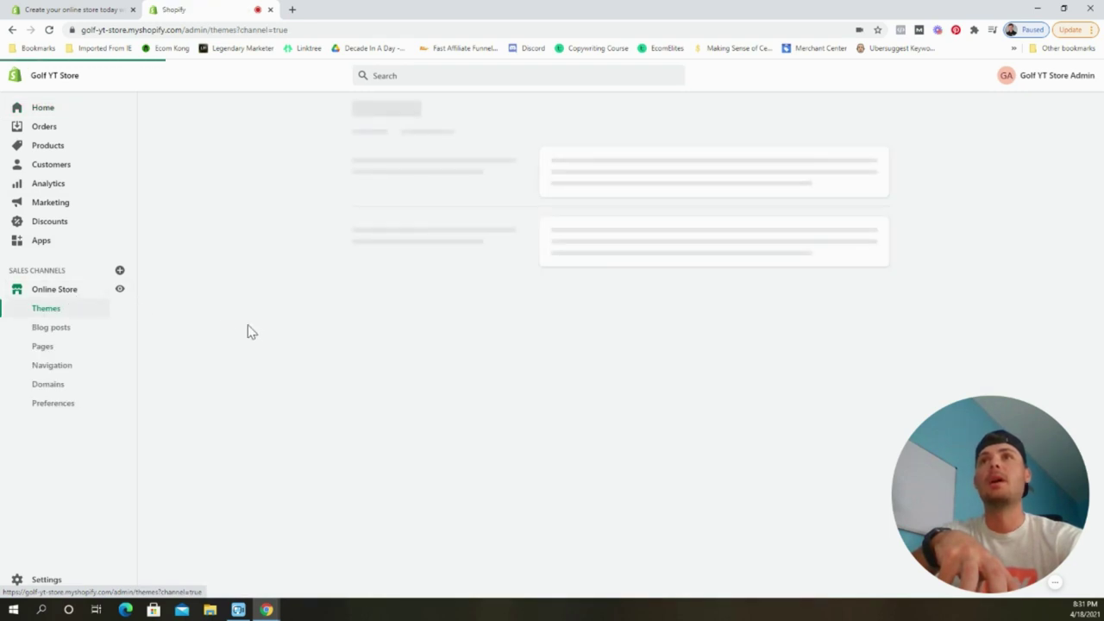
{"action": "left_click", "coordinate": [69, 311]}
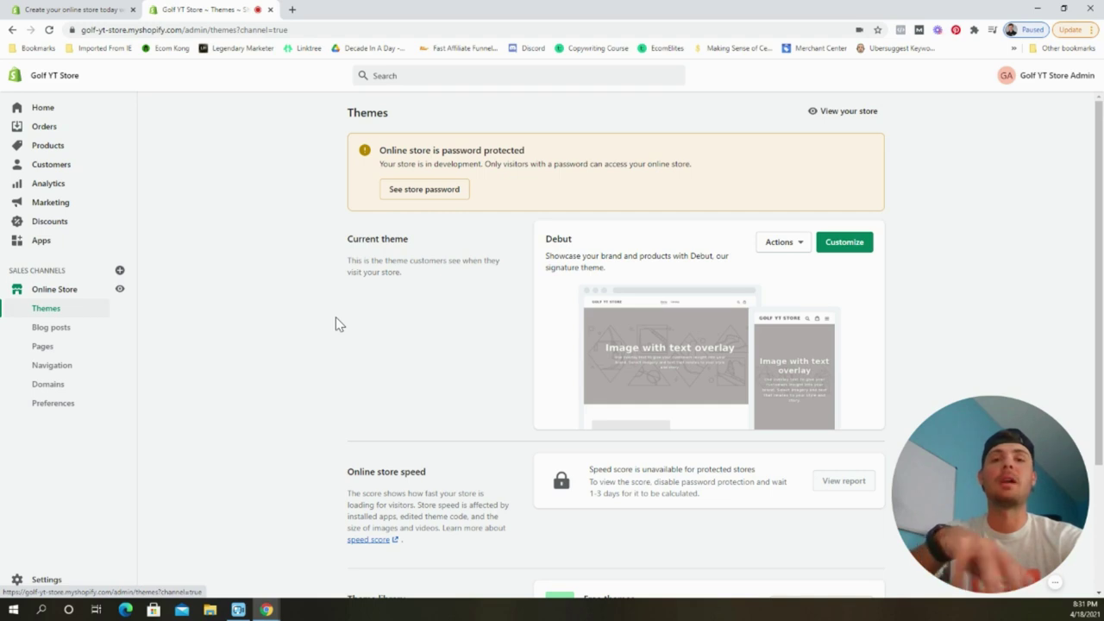
{"action": "left_click", "coordinate": [75, 111]}
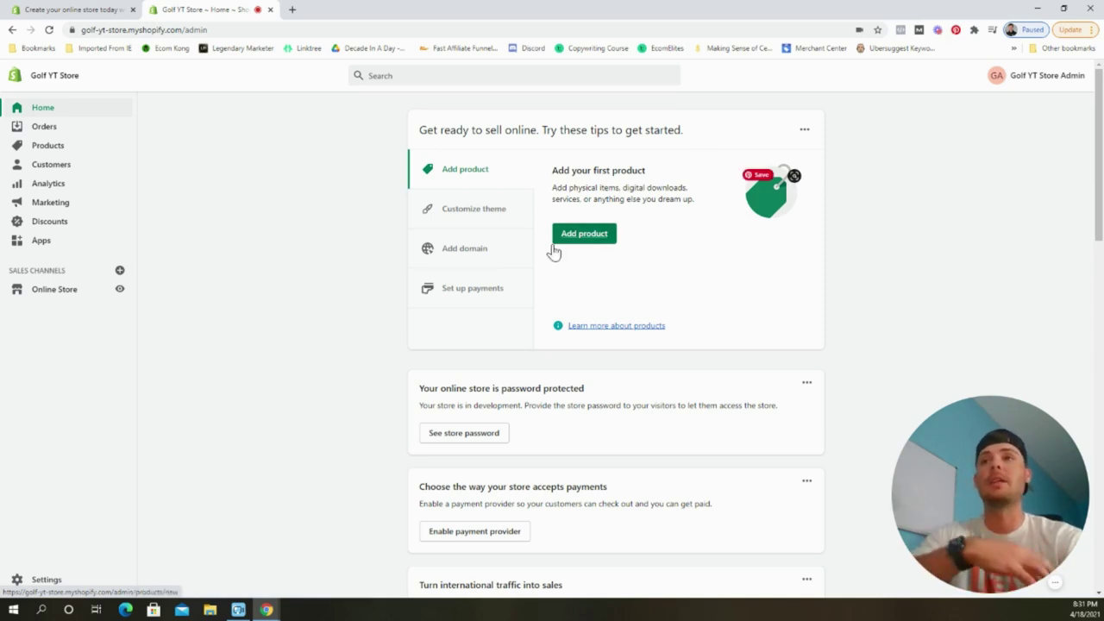
{"action": "left_click", "coordinate": [47, 579]}
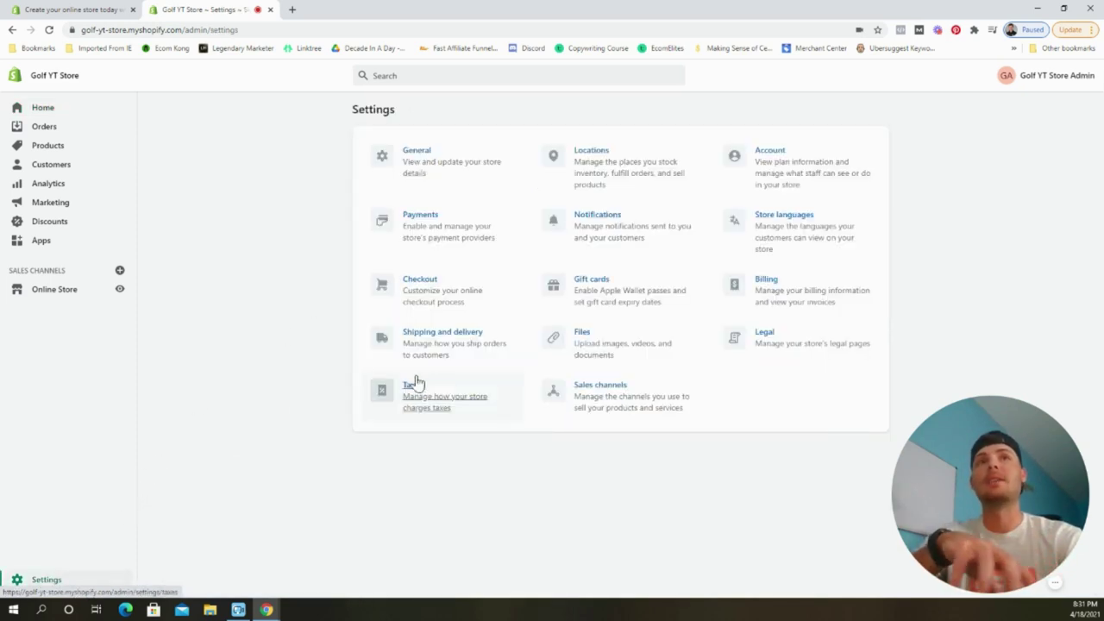
In Legal settings, fill the Refund policy from Shopify's 30-day return template.
{"action": "left_click", "coordinate": [787, 348]}
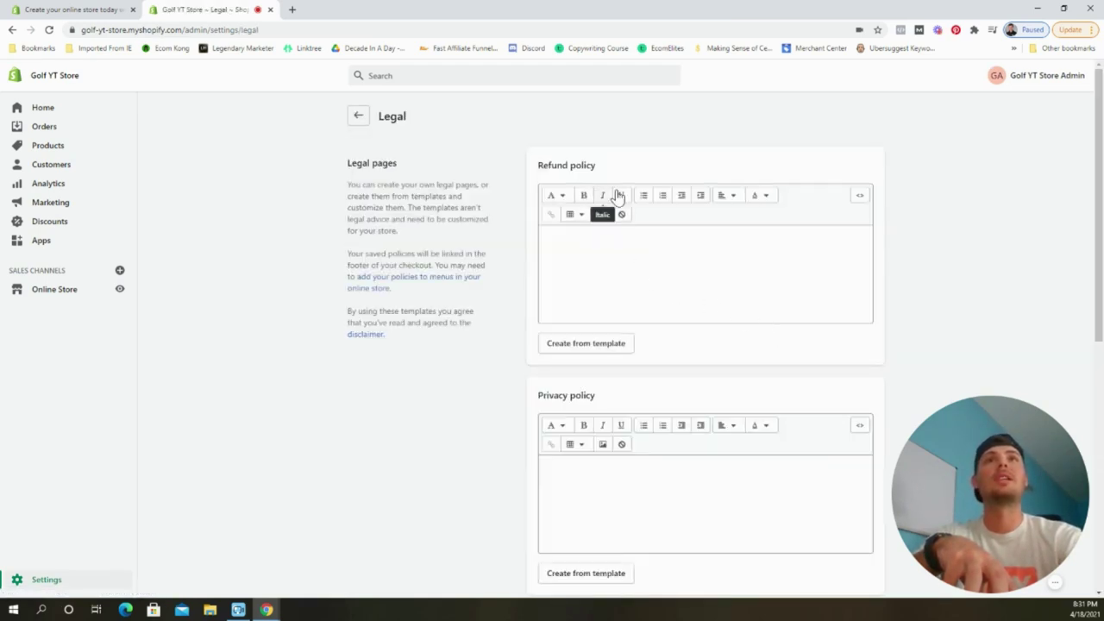
{"action": "scroll", "coordinate": [687, 263], "scroll_direction": "down", "scroll_amount": 1}
{"action": "scroll", "coordinate": [687, 263], "scroll_direction": "down", "scroll_amount": 3}
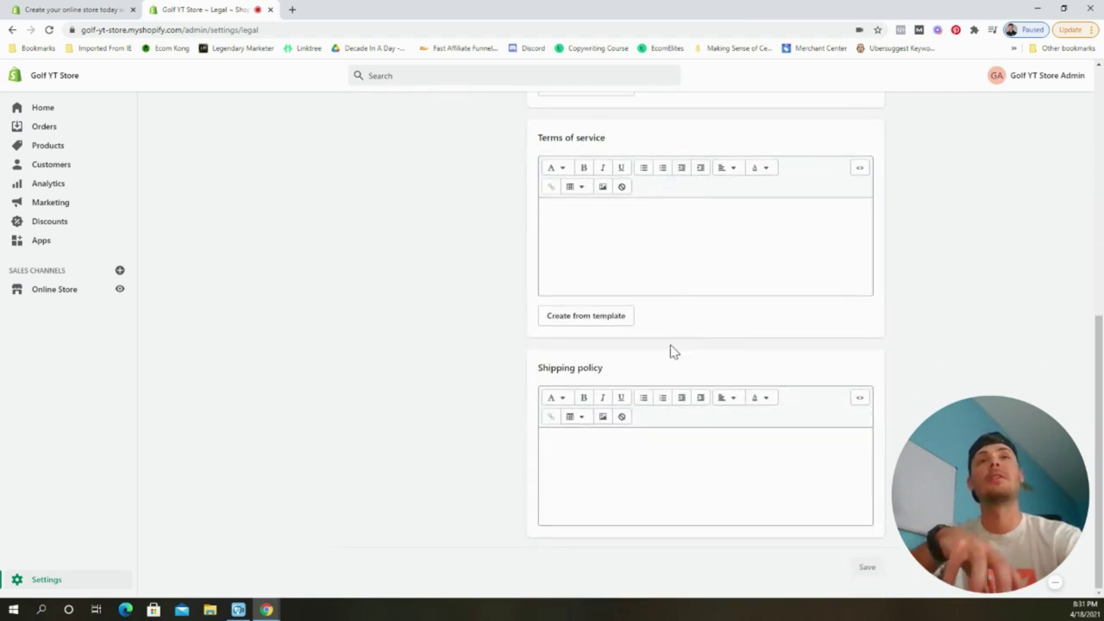
{"action": "scroll", "coordinate": [664, 434], "scroll_direction": "up", "scroll_amount": 3}
{"action": "scroll", "coordinate": [681, 431], "scroll_direction": "up", "scroll_amount": 2}
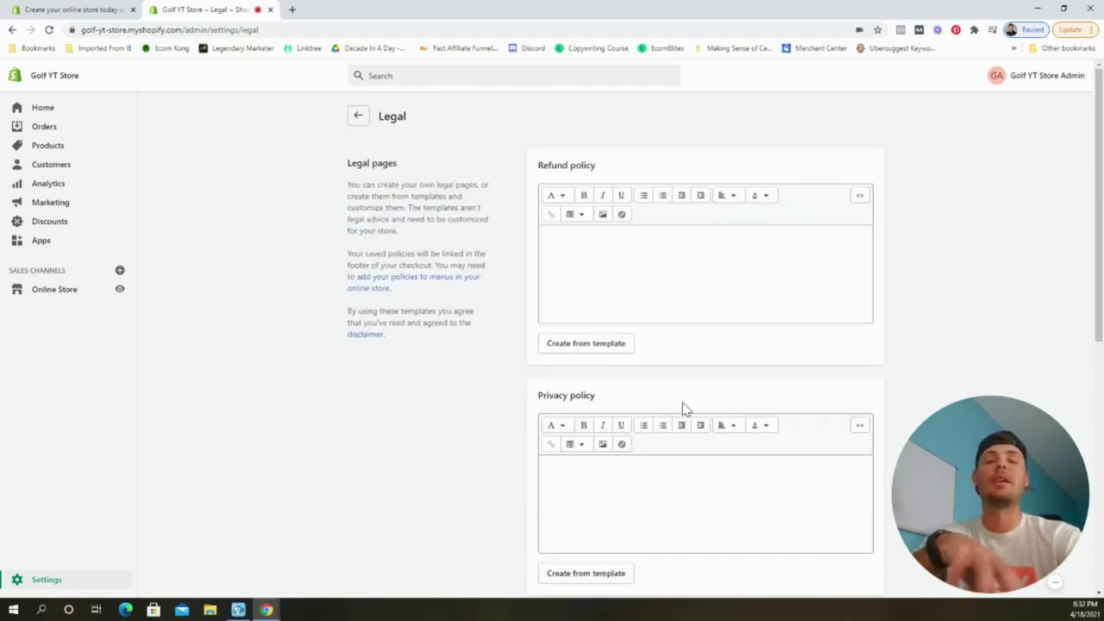
{"action": "left_click", "coordinate": [590, 348]}
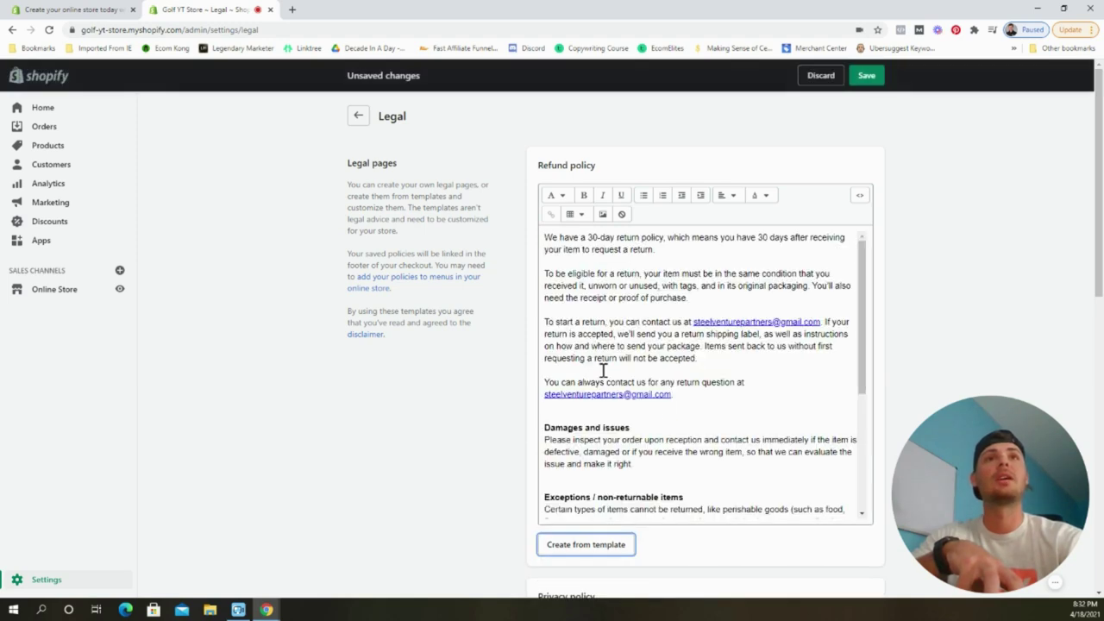
Fill the Privacy policy and Terms of service from Shopify's templates.
{"action": "scroll", "coordinate": [667, 412], "scroll_direction": "down", "scroll_amount": 5}
{"action": "scroll", "coordinate": [906, 319], "scroll_direction": "down", "scroll_amount": 3}
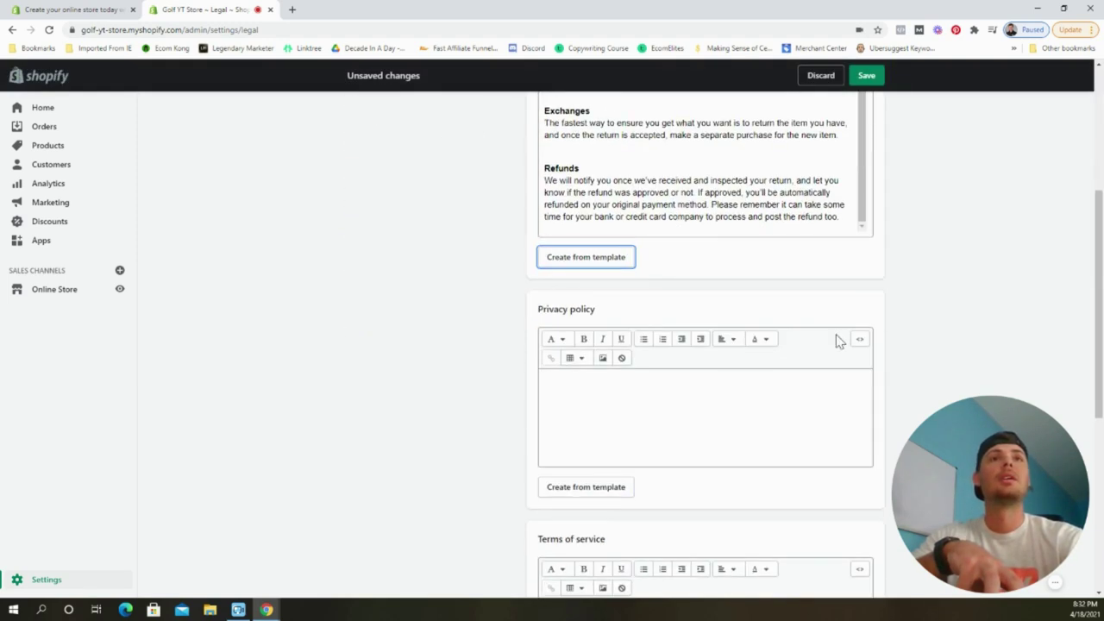
{"action": "left_click", "coordinate": [575, 486]}
{"action": "scroll", "coordinate": [454, 389], "scroll_direction": "down", "scroll_amount": 6}
{"action": "left_click", "coordinate": [569, 316]}
Paste the prepared processing and shipping-time text into the empty Shipping policy.
{"action": "scroll", "coordinate": [423, 295], "scroll_direction": "down", "scroll_amount": 2}
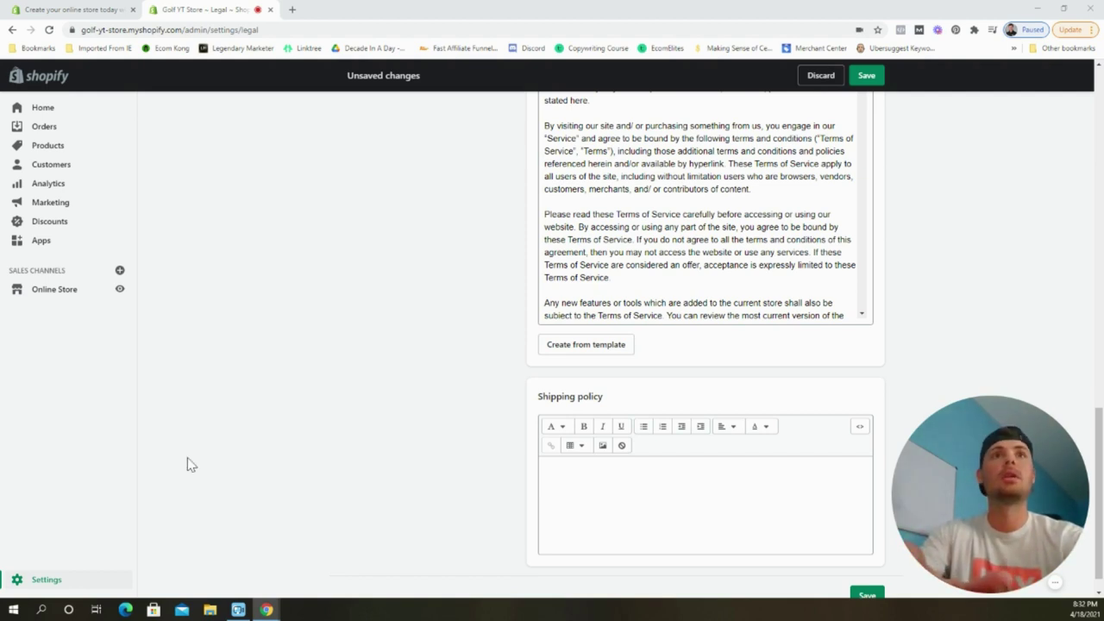
{"action": "left_click", "coordinate": [650, 488]}
{"action": "key", "text": "ctrl+v"}
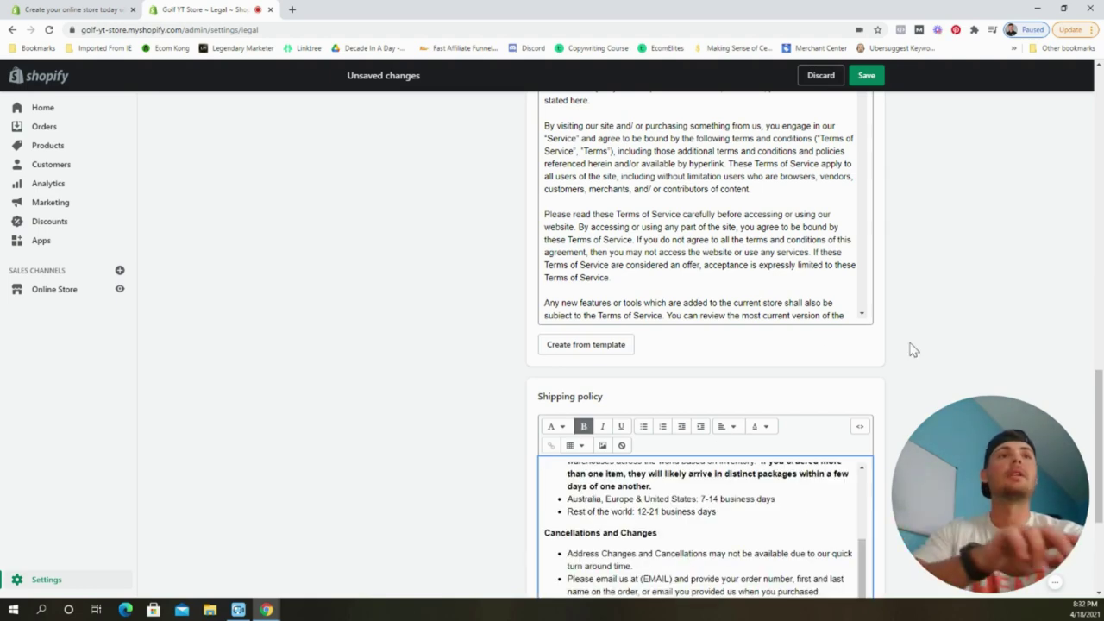
Review the policies and select the bracketed placeholder notes in the Privacy policy.
{"action": "scroll", "coordinate": [731, 503], "scroll_direction": "down", "scroll_amount": 1}
{"action": "scroll", "coordinate": [732, 503], "scroll_direction": "up", "scroll_amount": 2}
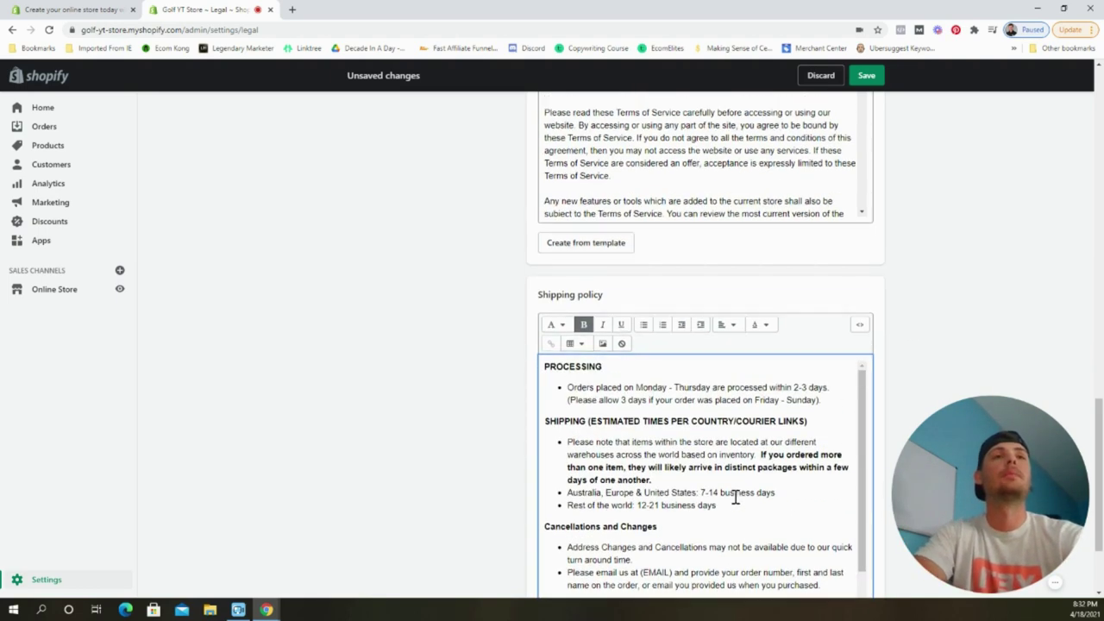
{"action": "scroll", "coordinate": [735, 499], "scroll_direction": "up", "scroll_amount": 2}
{"action": "scroll", "coordinate": [922, 296], "scroll_direction": "up", "scroll_amount": 15}
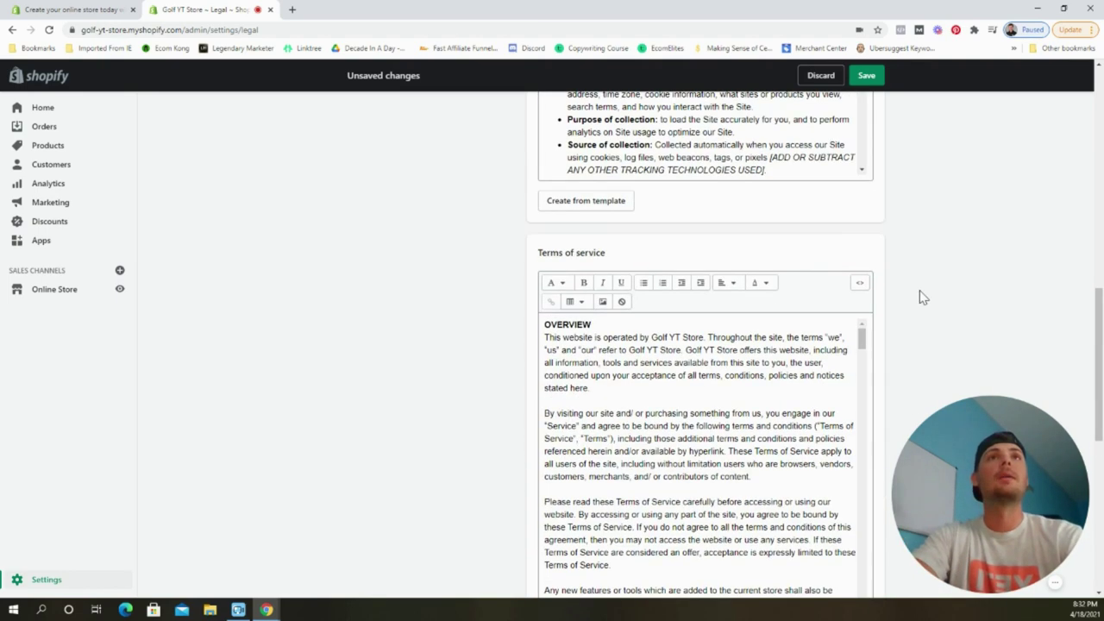
{"action": "scroll", "coordinate": [732, 333], "scroll_direction": "up", "scroll_amount": 3}
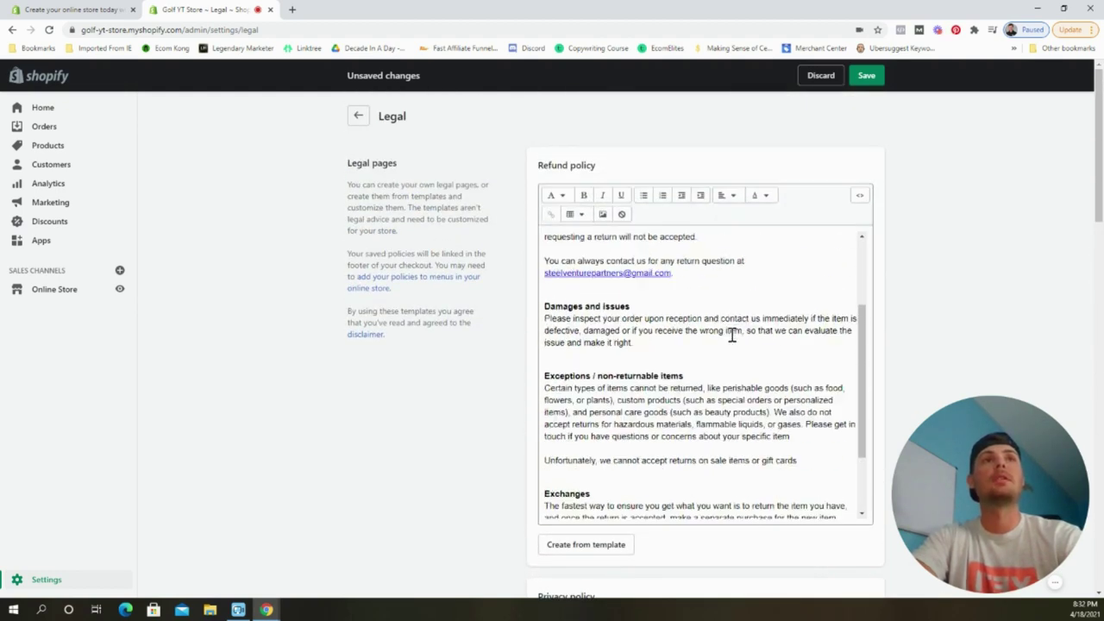
{"action": "scroll", "coordinate": [697, 319], "scroll_direction": "down", "scroll_amount": 5}
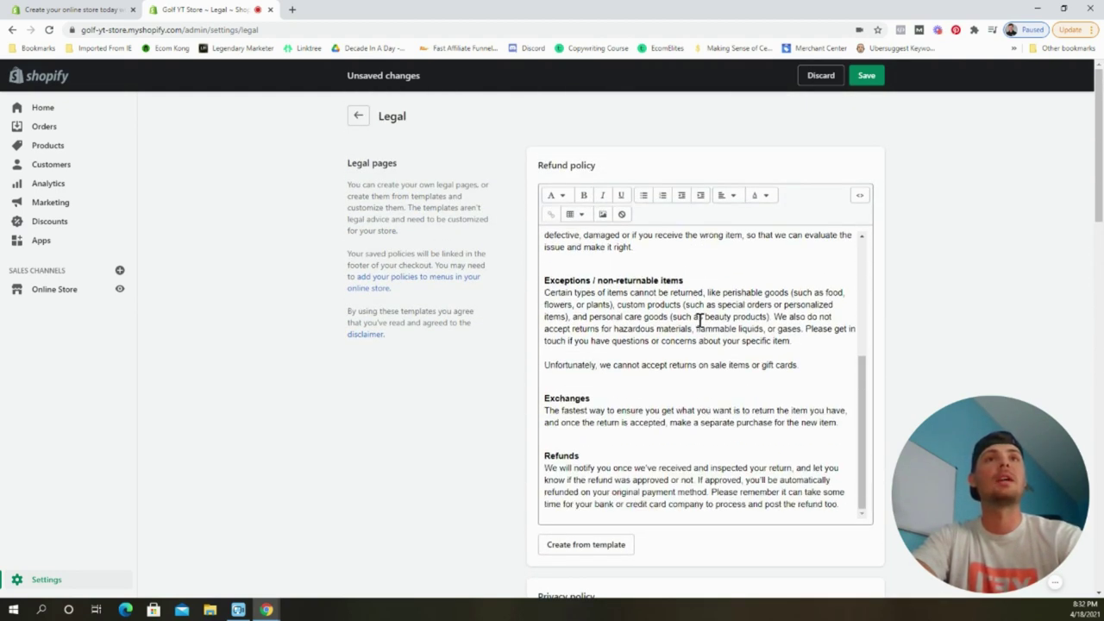
{"action": "scroll", "coordinate": [874, 291], "scroll_direction": "down", "scroll_amount": 7}
{"action": "scroll", "coordinate": [759, 292], "scroll_direction": "down", "scroll_amount": 3}
{"action": "scroll", "coordinate": [755, 293], "scroll_direction": "down", "scroll_amount": 10}
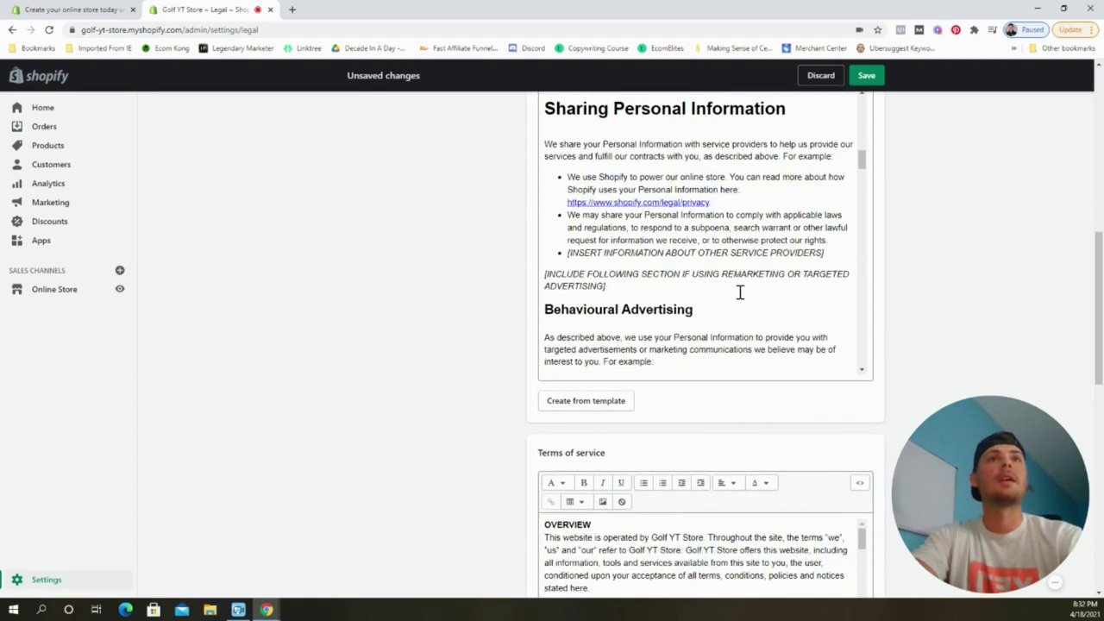
{"action": "left_click_drag", "start_coordinate": [612, 285], "coordinate": [572, 258]}
Delete the bracketed remarketing placeholder notes and the empty bullet from the Privacy policy.
{"action": "key", "text": "BackSpace"}
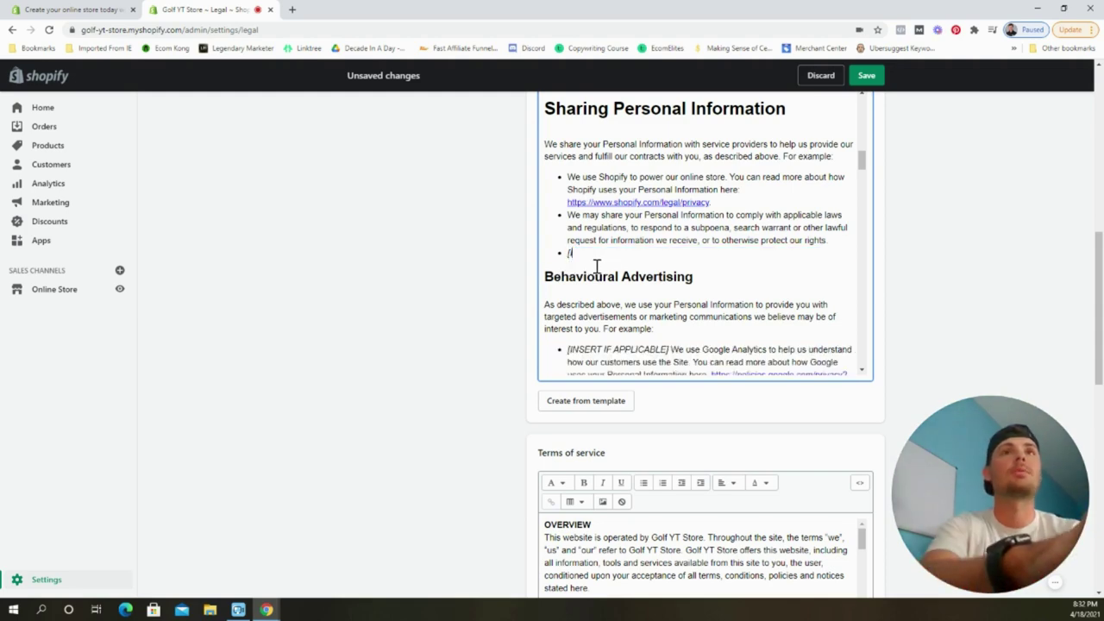
{"action": "key", "text": "BackSpace"}
{"action": "key", "text": "BackSpace"}
{"action": "scroll", "coordinate": [690, 281], "scroll_direction": "down", "scroll_amount": 10}
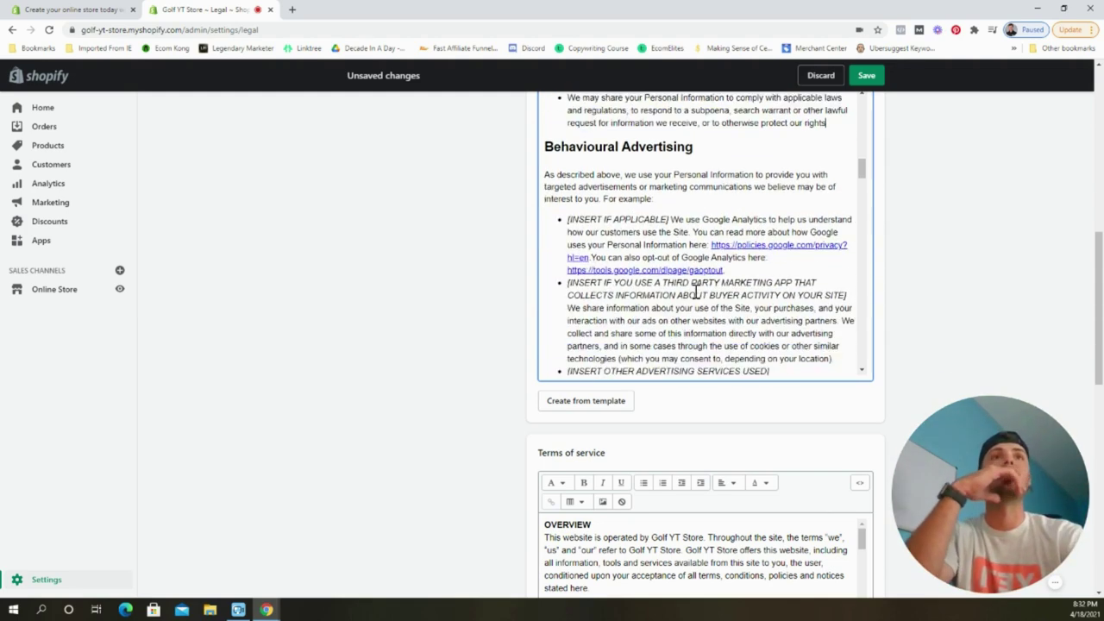
{"action": "scroll", "coordinate": [696, 293], "scroll_direction": "down", "scroll_amount": 3}
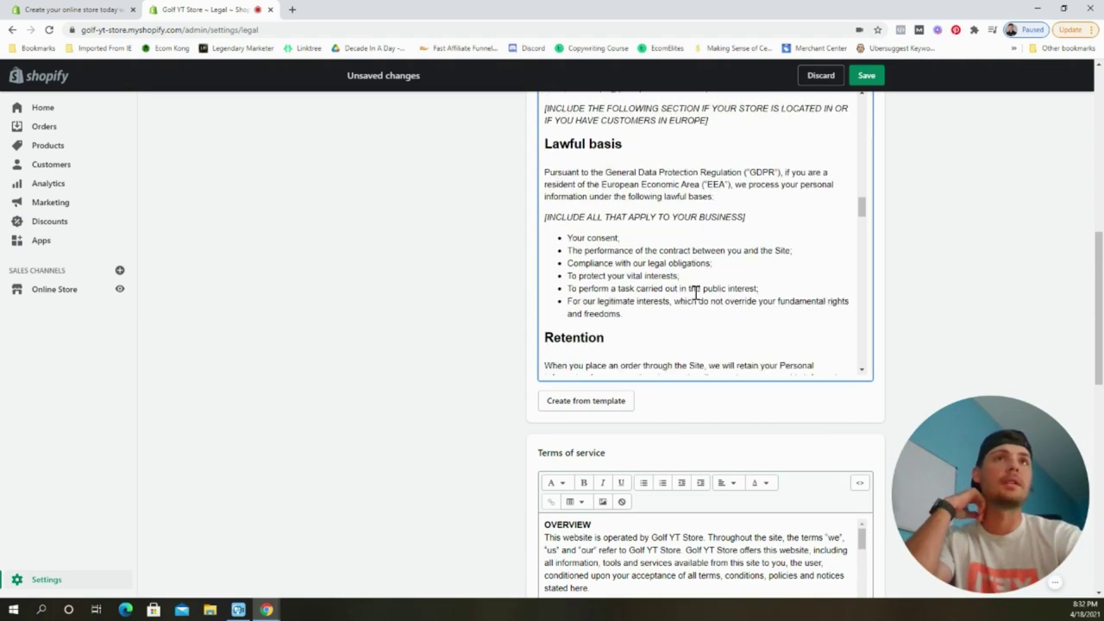
{"action": "left_click_drag", "start_coordinate": [757, 217], "coordinate": [510, 215]}
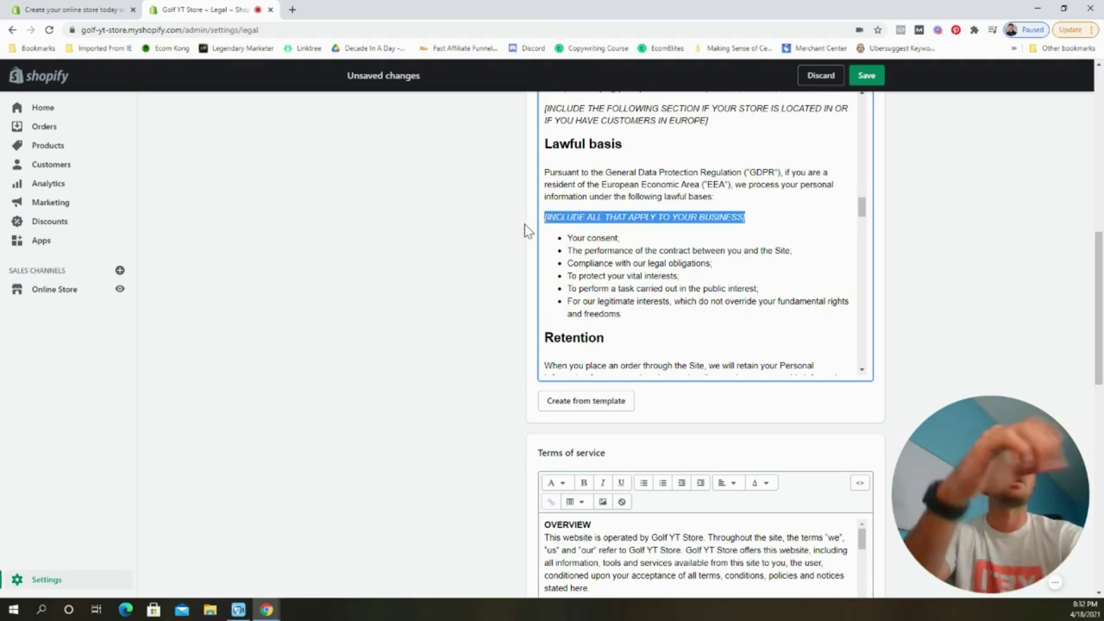
{"action": "left_click", "coordinate": [532, 236]}
Save the legal policies and return to the Settings overview.
{"action": "scroll", "coordinate": [659, 266], "scroll_direction": "down", "scroll_amount": 3}
{"action": "scroll", "coordinate": [773, 391], "scroll_direction": "down", "scroll_amount": 6}
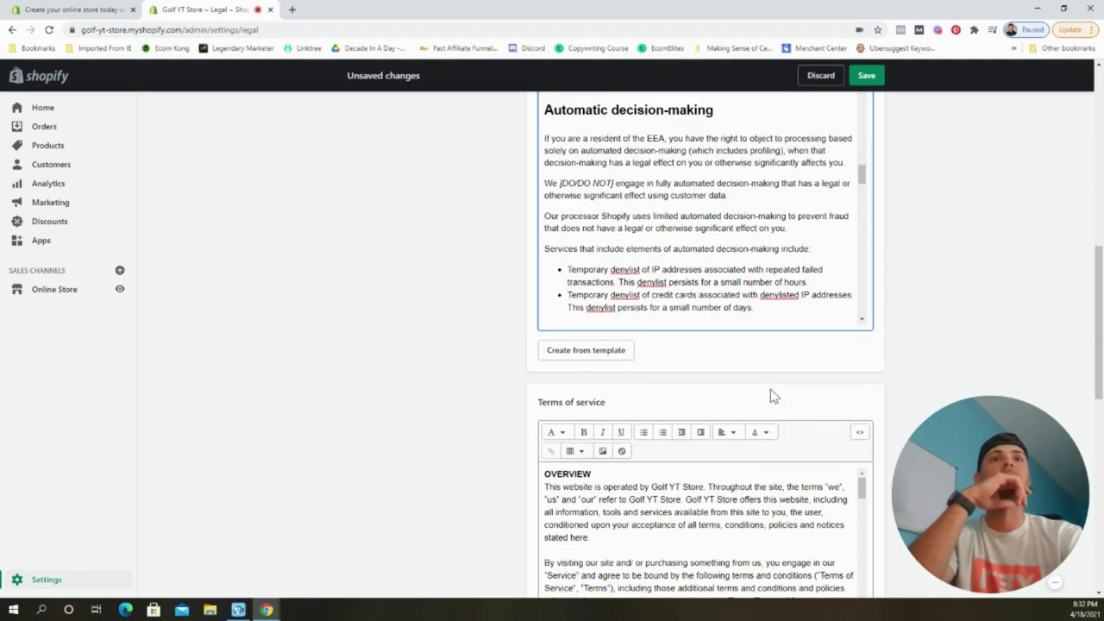
{"action": "scroll", "coordinate": [498, 323], "scroll_direction": "down", "scroll_amount": 4}
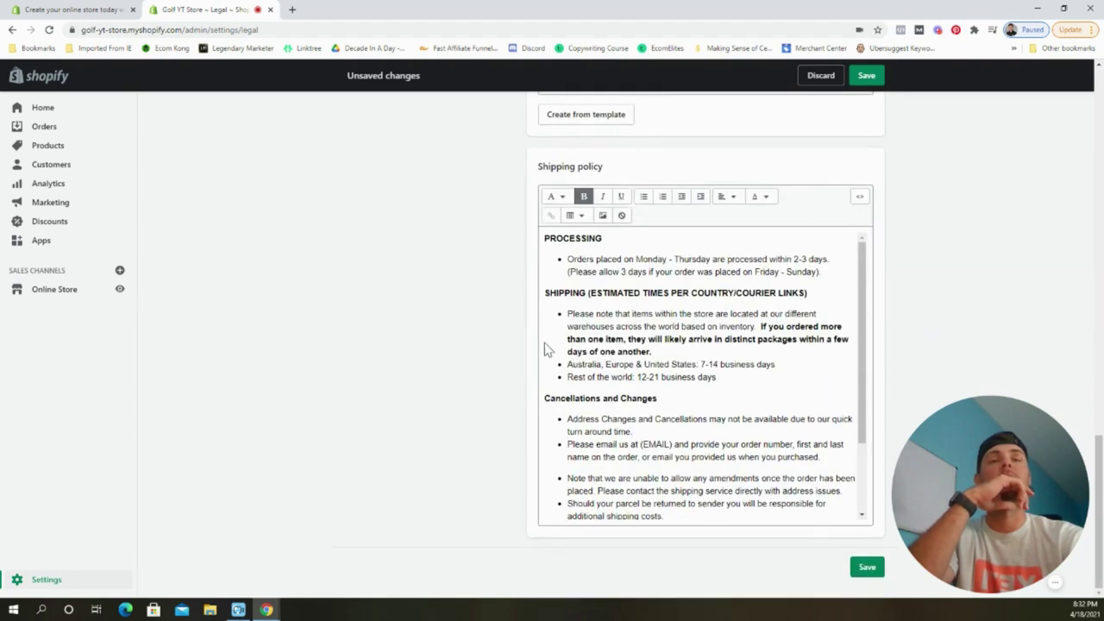
{"action": "scroll", "coordinate": [701, 384], "scroll_direction": "down", "scroll_amount": 1}
{"action": "scroll", "coordinate": [703, 385], "scroll_direction": "down", "scroll_amount": 1}
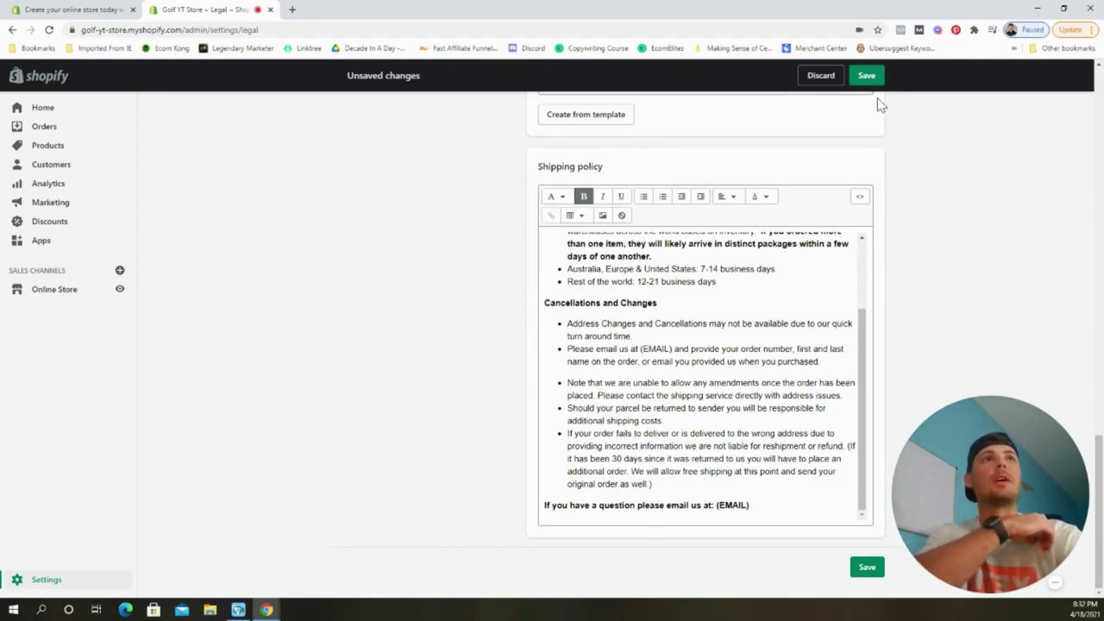
{"action": "left_click", "coordinate": [865, 75]}
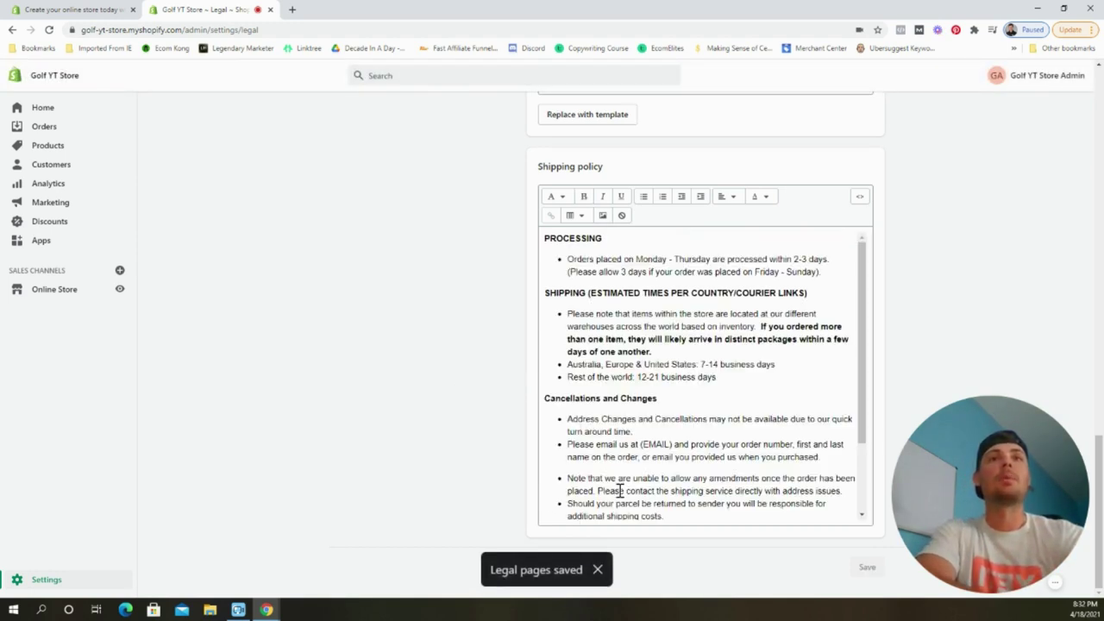
{"action": "left_click", "coordinate": [48, 580]}
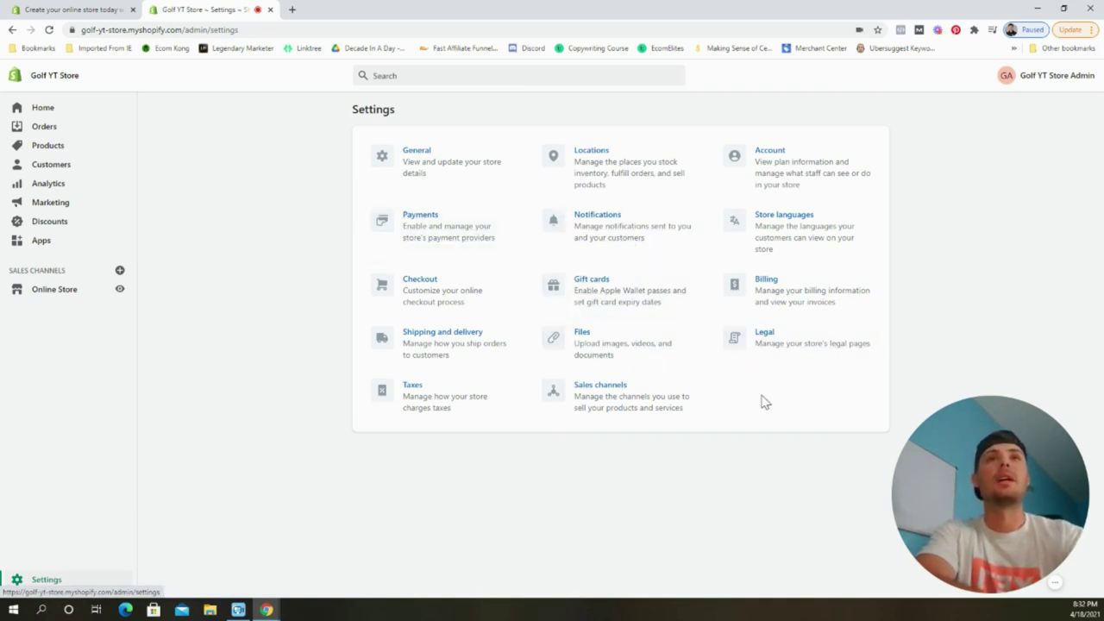
Open the General shipping profile's rates from Shipping and delivery, starting with the free Economy rate.
{"action": "left_click", "coordinate": [436, 350]}
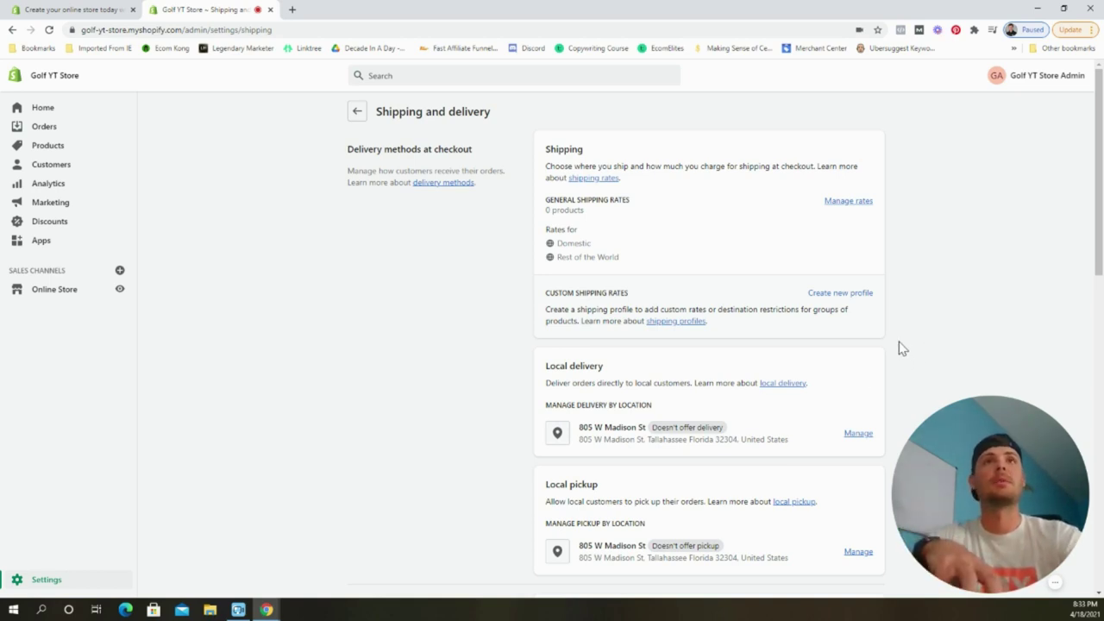
{"action": "left_click", "coordinate": [848, 203]}
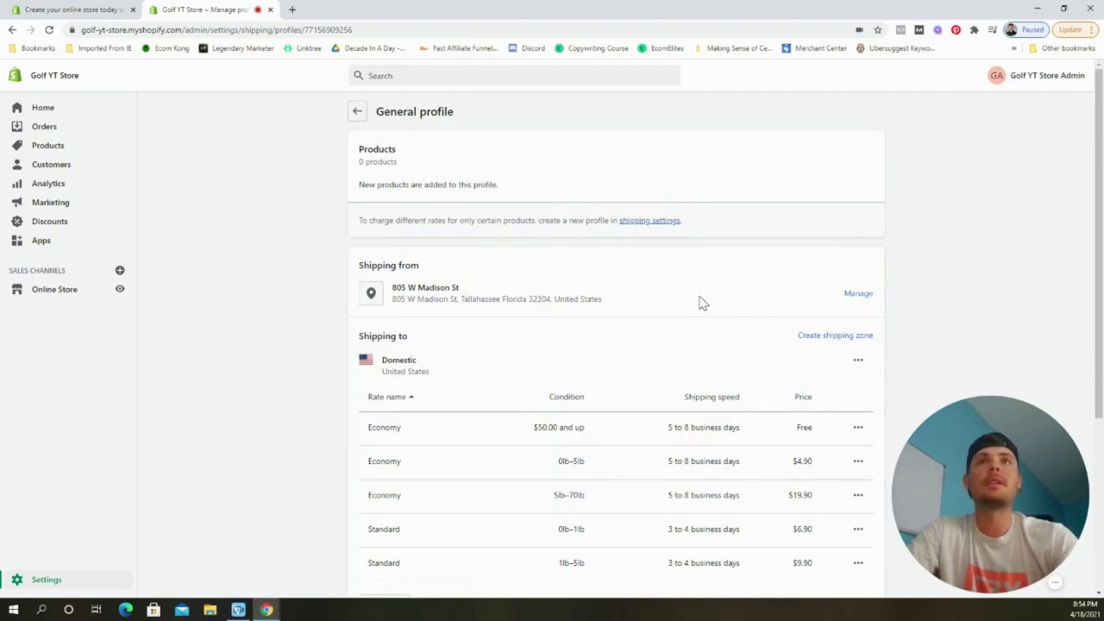
{"action": "scroll", "coordinate": [703, 302], "scroll_direction": "down", "scroll_amount": 3}
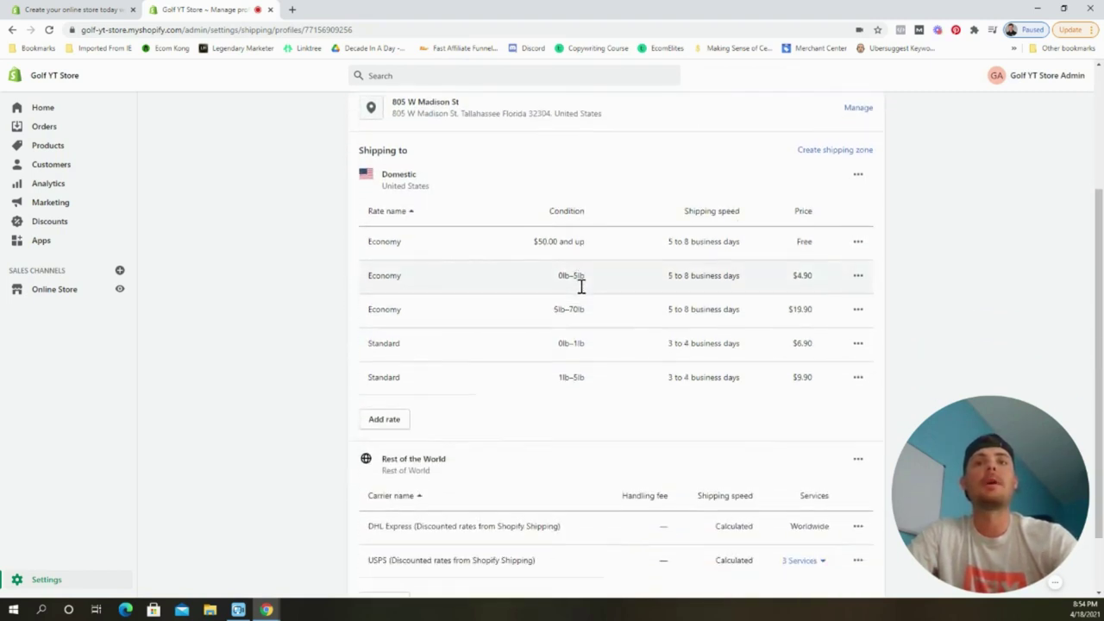
{"action": "scroll", "coordinate": [607, 282], "scroll_direction": "up", "scroll_amount": 2}
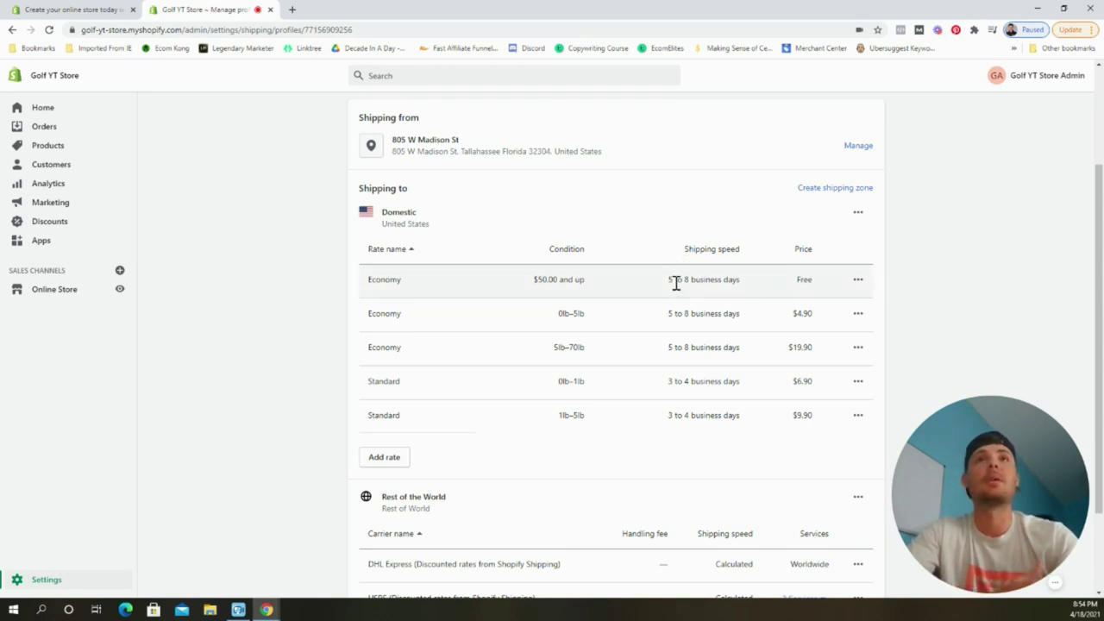
{"action": "left_click", "coordinate": [856, 282]}
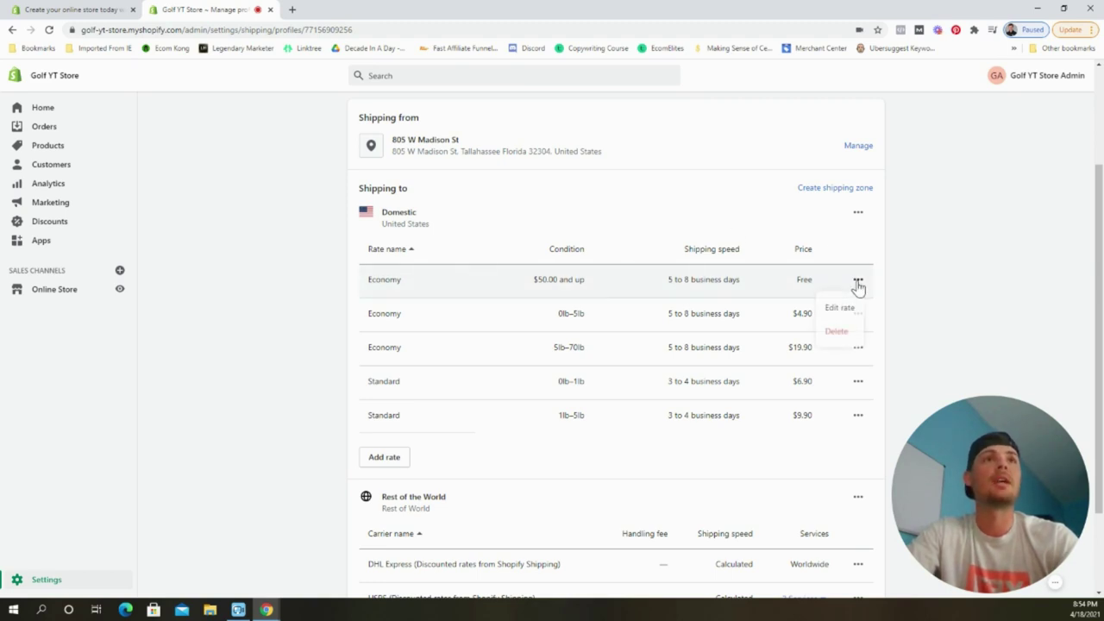
Delete all five Domestic rates, including the free Economy and weight-based Economy and Standard rates.
{"action": "left_click", "coordinate": [842, 332]}
{"action": "left_click", "coordinate": [858, 281]}
{"action": "left_click", "coordinate": [840, 331]}
{"action": "left_click", "coordinate": [858, 279]}
{"action": "left_click", "coordinate": [839, 331]}
{"action": "left_click", "coordinate": [858, 279]}
{"action": "left_click", "coordinate": [840, 330]}
{"action": "left_click", "coordinate": [858, 300]}
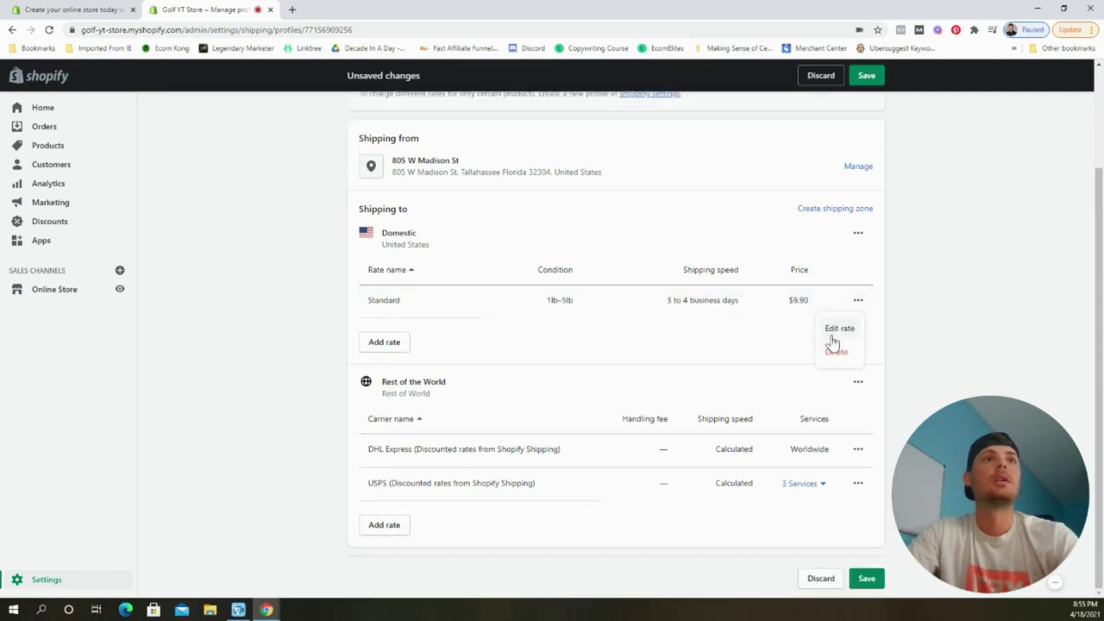
{"action": "left_click", "coordinate": [835, 350]}
Add a custom flat Domestic rate named 'Free Standard Shipping' at no cost.
{"action": "left_click", "coordinate": [383, 343]}
{"action": "left_click", "coordinate": [483, 330]}
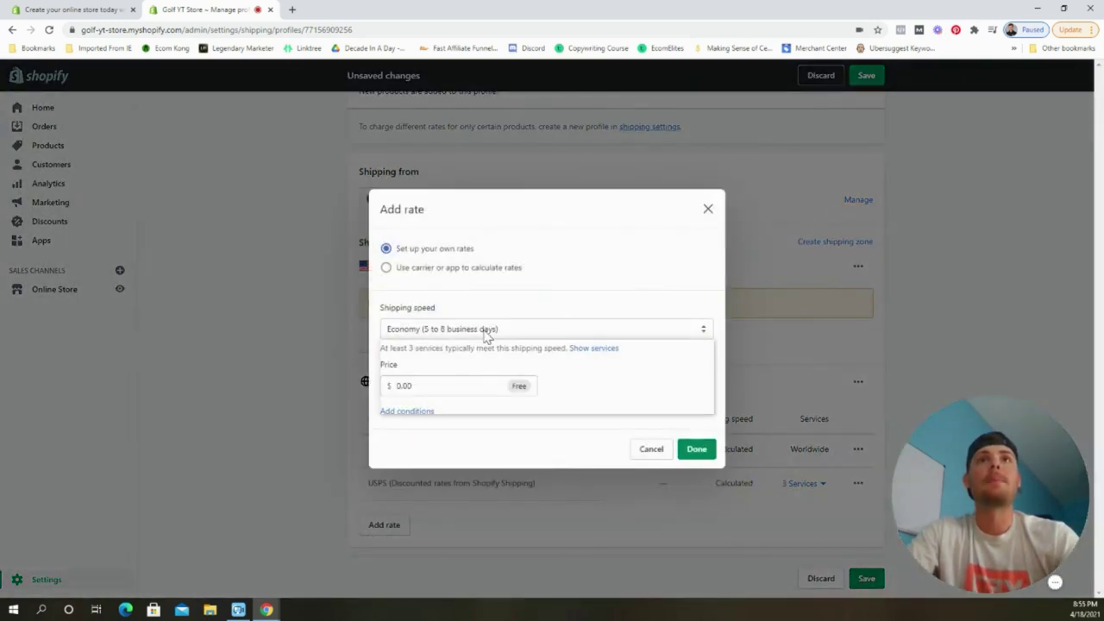
{"action": "left_click", "coordinate": [453, 407]}
{"action": "left_click", "coordinate": [440, 380]}
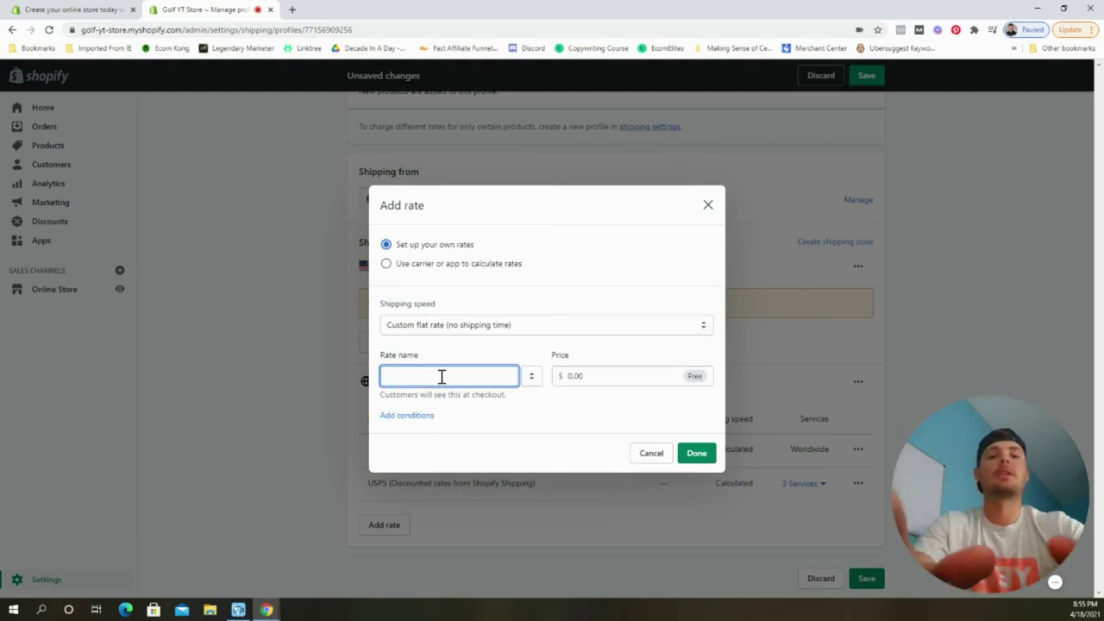
{"action": "type", "text": "Free St"}
{"action": "type", "text": "andard Shipping"}
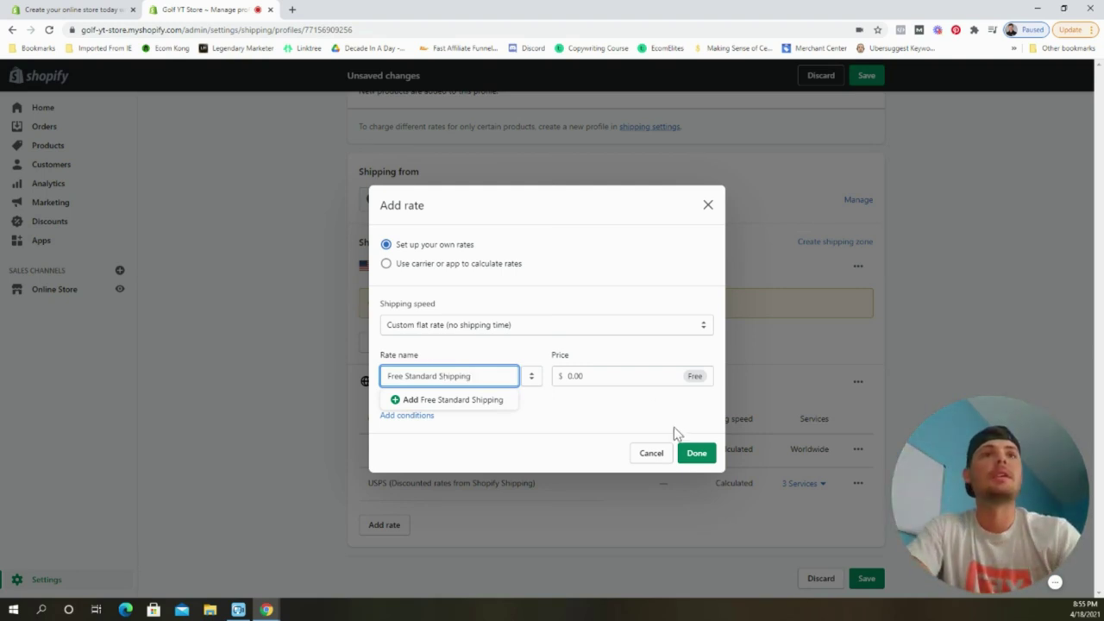
{"action": "left_click", "coordinate": [693, 454]}
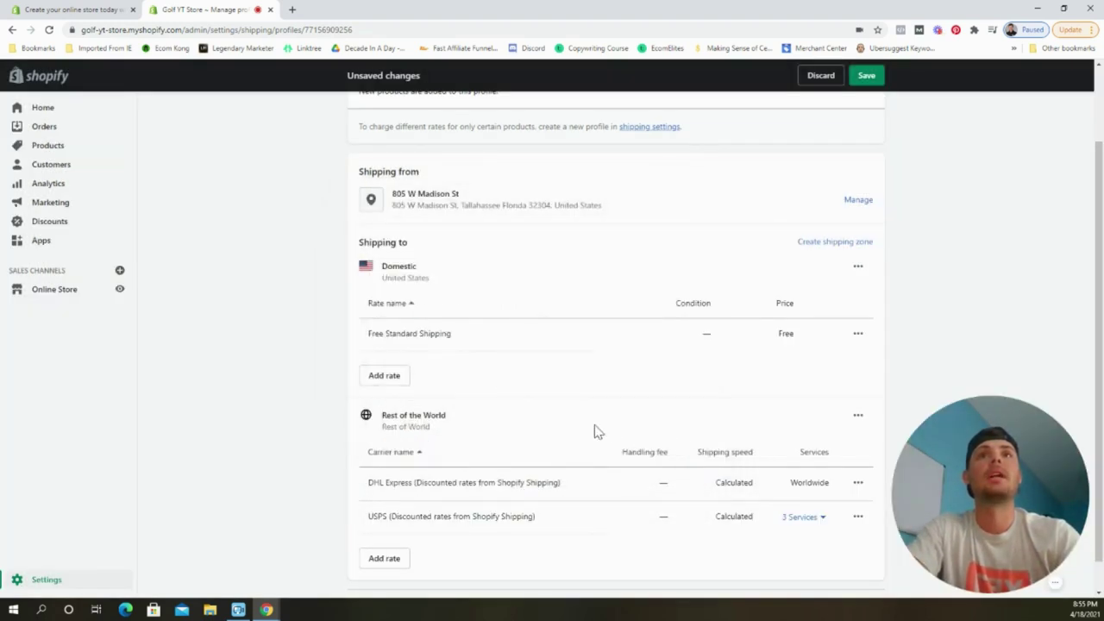
Remove the DHL Express and USPS rates from Rest of the World.
{"action": "left_click", "coordinate": [857, 450]}
{"action": "left_click", "coordinate": [842, 501]}
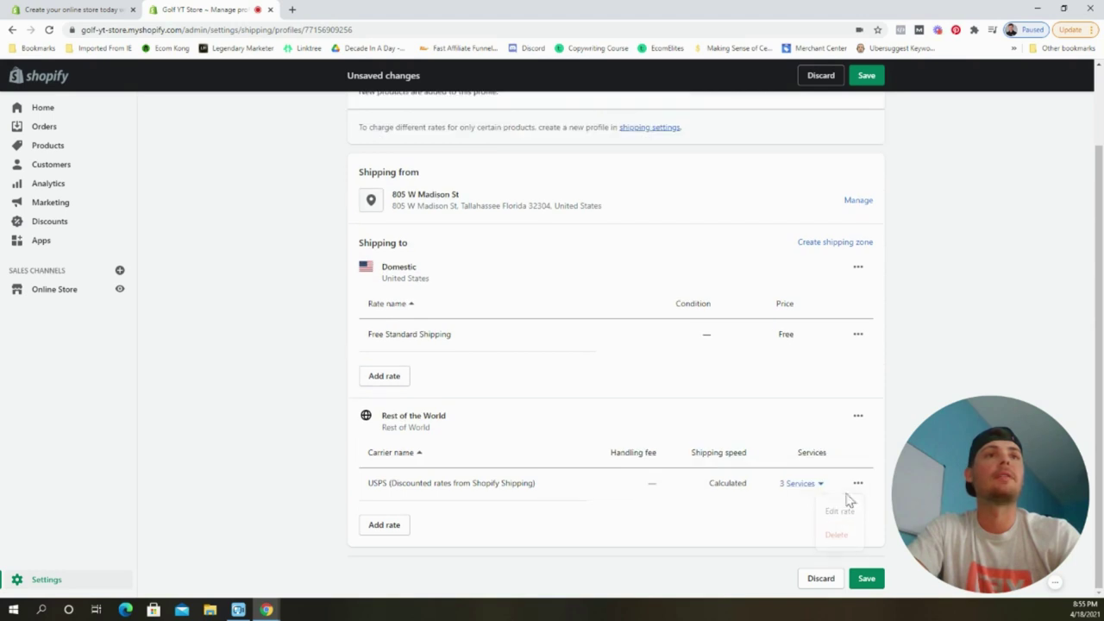
{"action": "left_click", "coordinate": [857, 483]}
{"action": "left_click", "coordinate": [836, 534]}
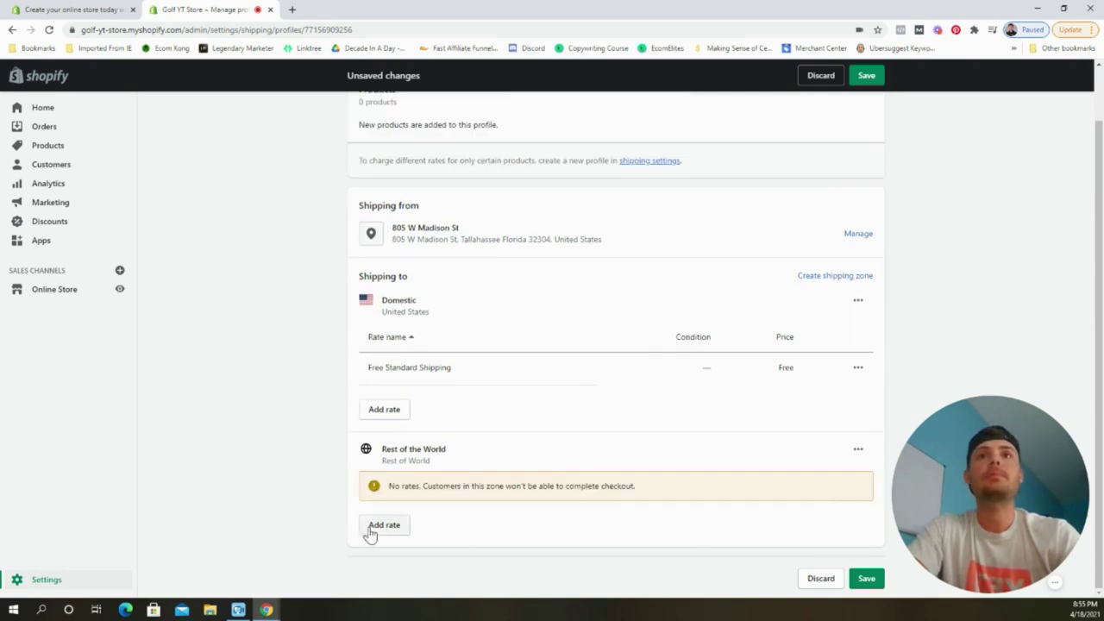
Add a free 'Free Standard Shipping' flat rate for Rest of the World and save the profile.
{"action": "left_click", "coordinate": [371, 532]}
{"action": "left_click", "coordinate": [491, 329]}
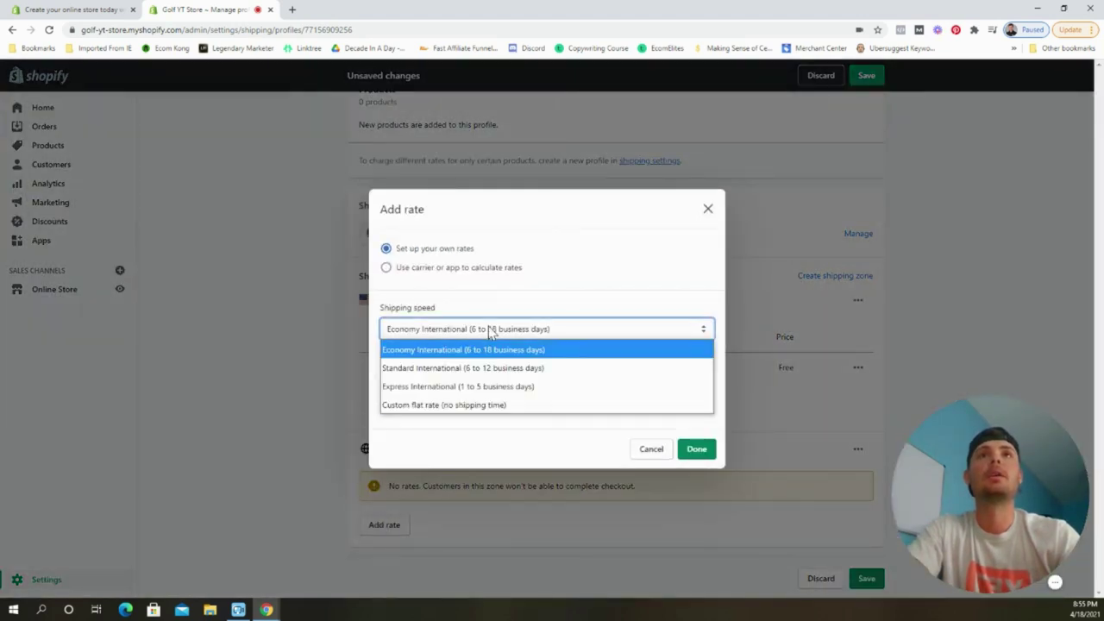
{"action": "left_click", "coordinate": [449, 405]}
{"action": "left_click", "coordinate": [443, 379]}
{"action": "type", "text": "F"}
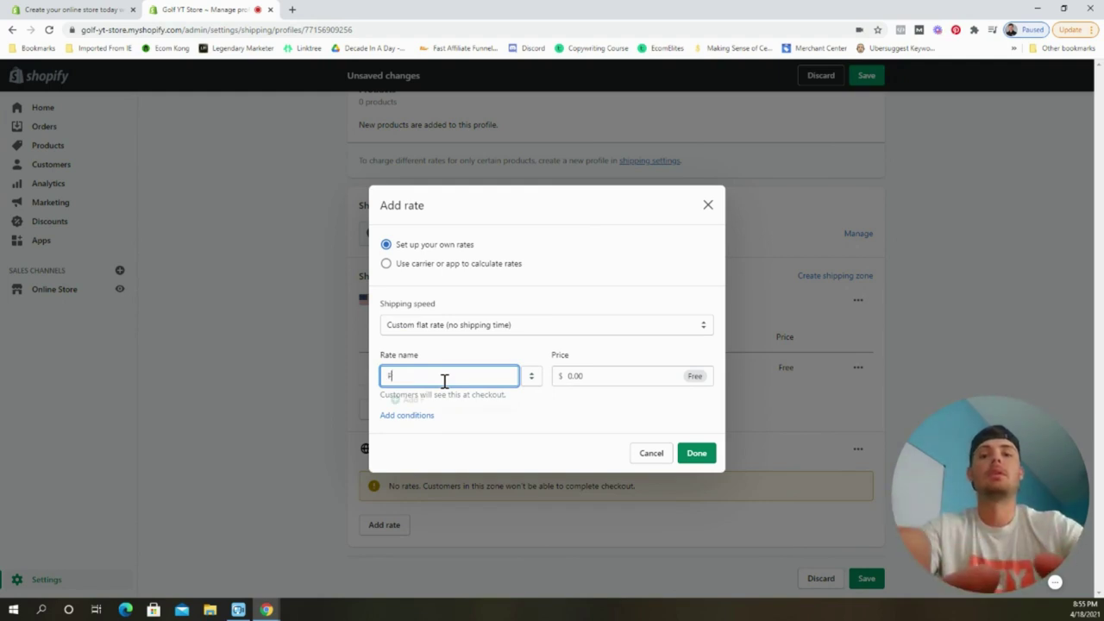
{"action": "type", "text": "ree Standard Shipping"}
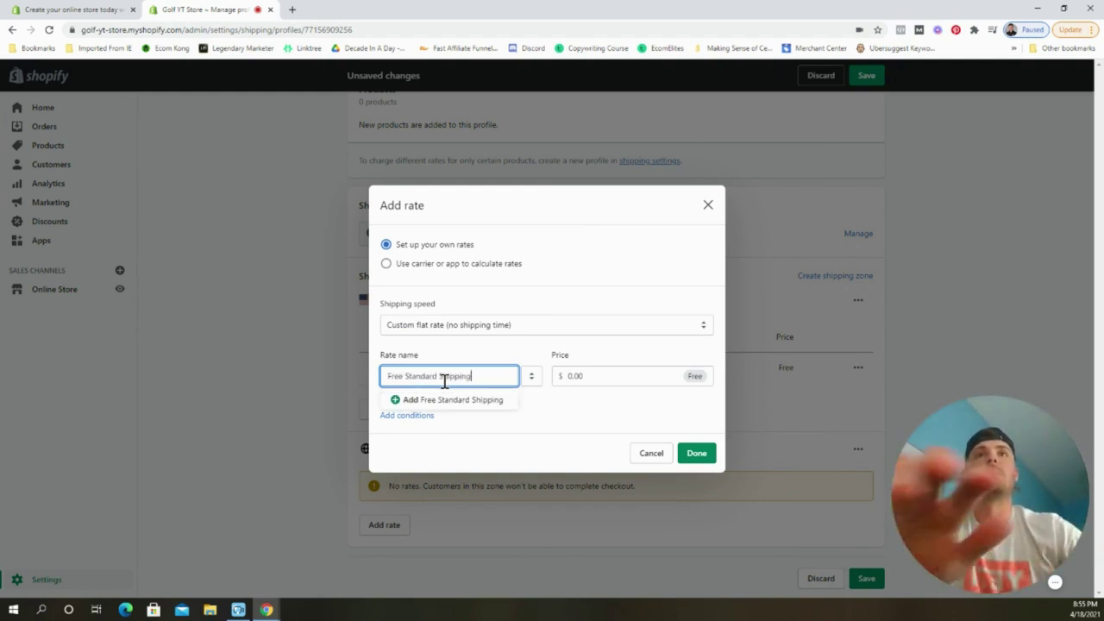
{"action": "left_click", "coordinate": [695, 453]}
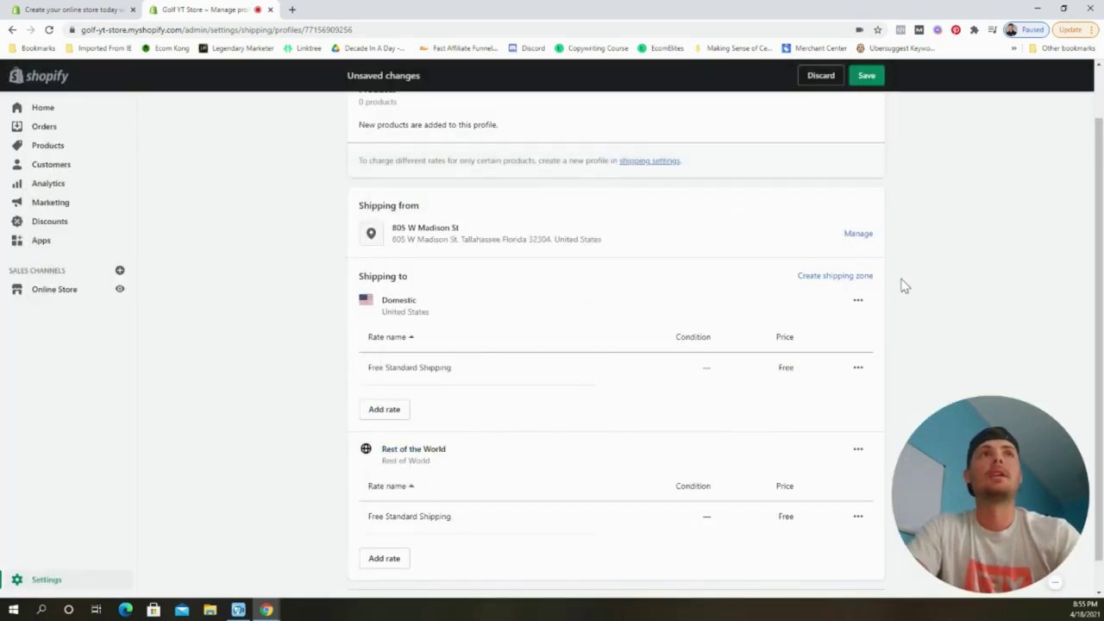
{"action": "left_click", "coordinate": [864, 77]}
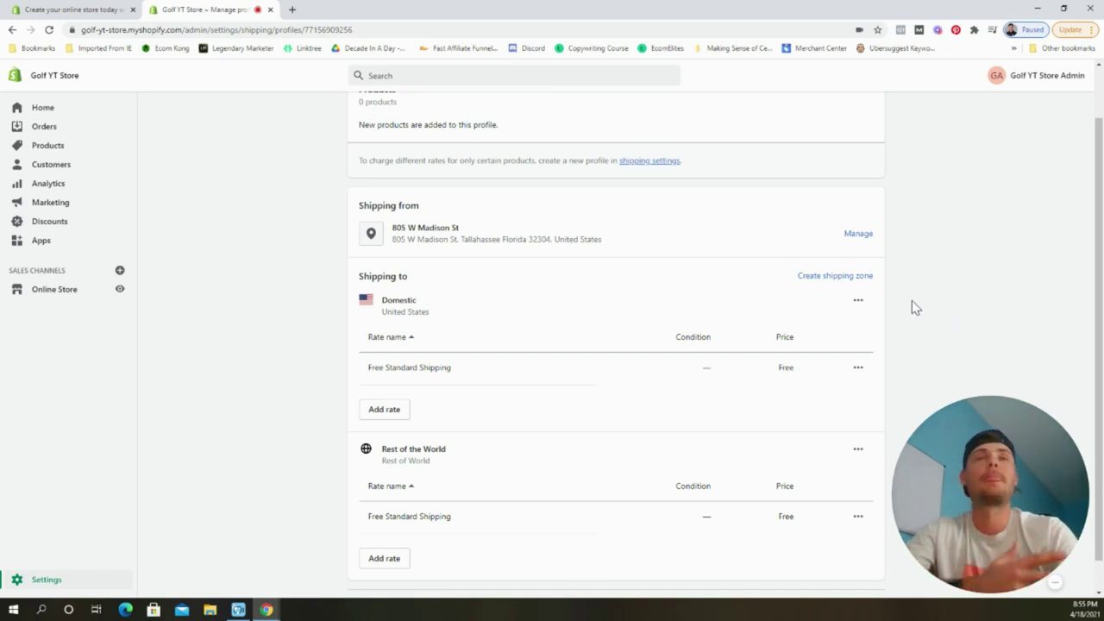
{"action": "scroll", "coordinate": [914, 279], "scroll_direction": "up", "scroll_amount": 1}
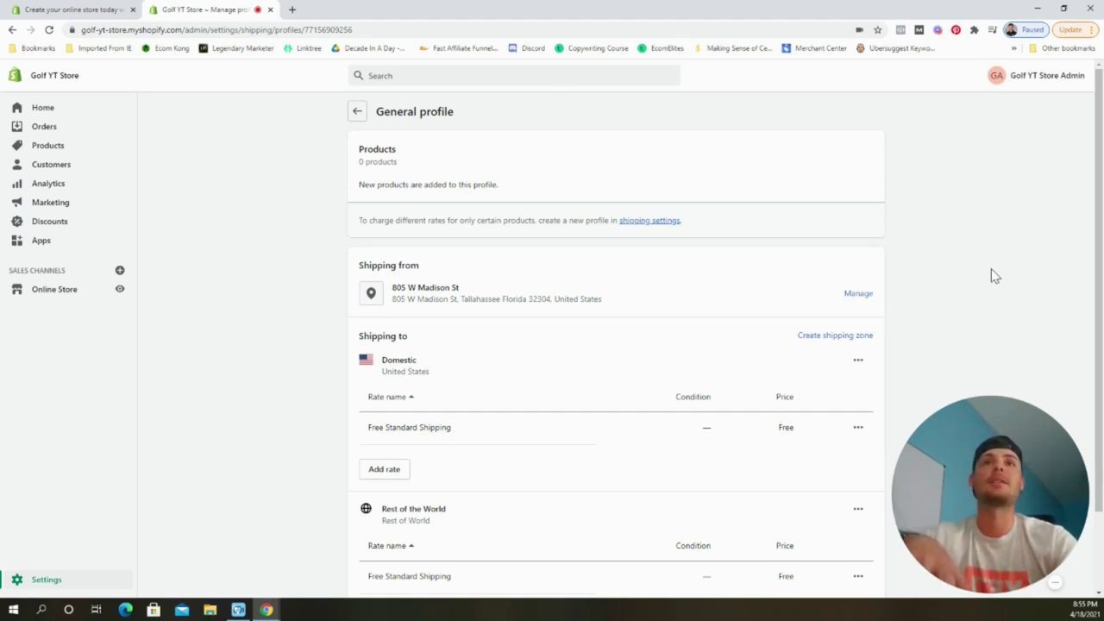
{"action": "scroll", "coordinate": [931, 244], "scroll_direction": "down", "scroll_amount": 1}
{"action": "scroll", "coordinate": [931, 244], "scroll_direction": "up", "scroll_amount": 1}
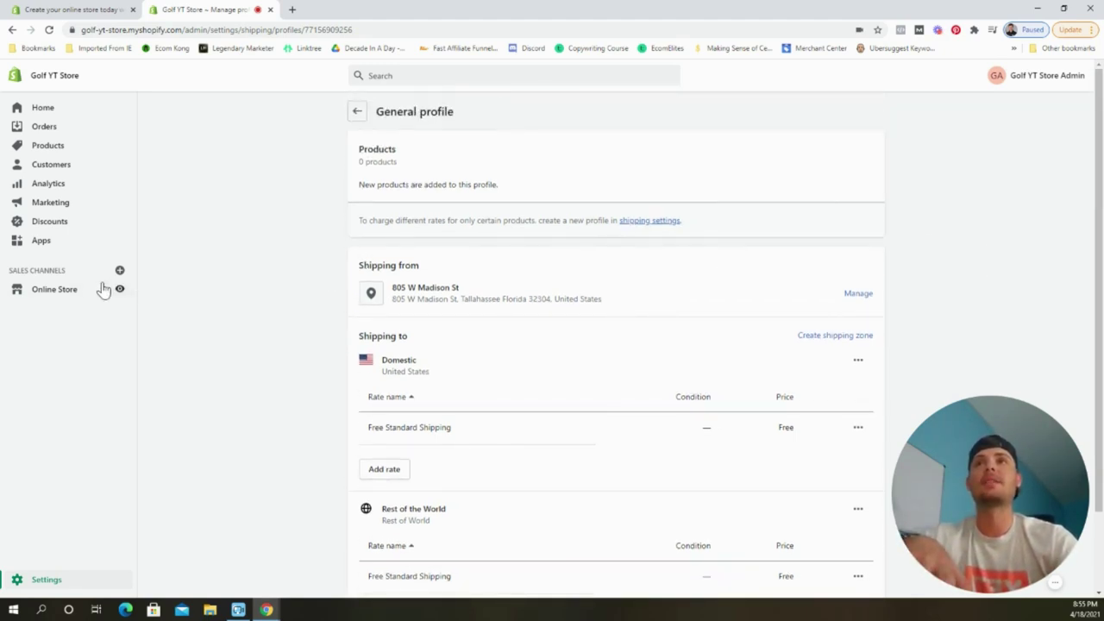
Pass through Online Store and Navigation to reach the empty Pages list.
{"action": "left_click", "coordinate": [60, 293]}
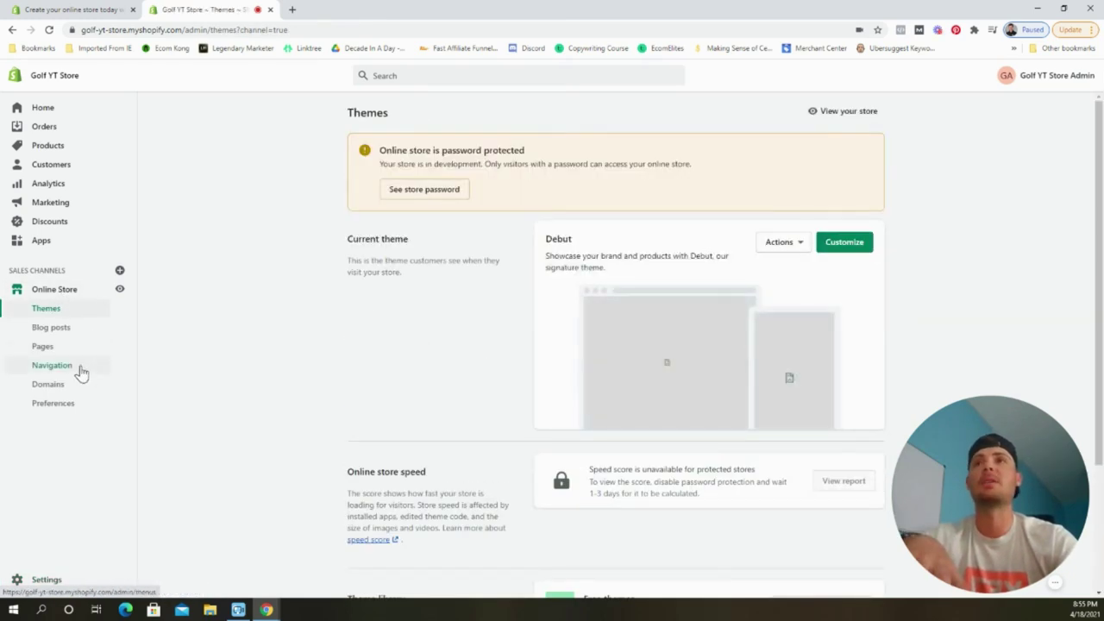
{"action": "left_click", "coordinate": [76, 369]}
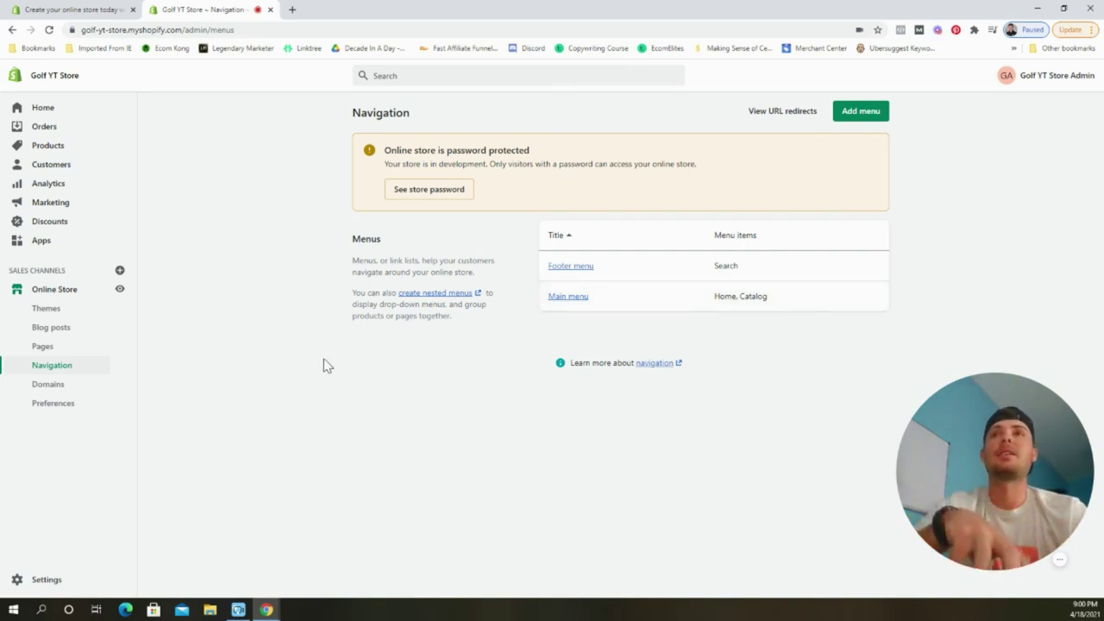
{"action": "left_click", "coordinate": [52, 348]}
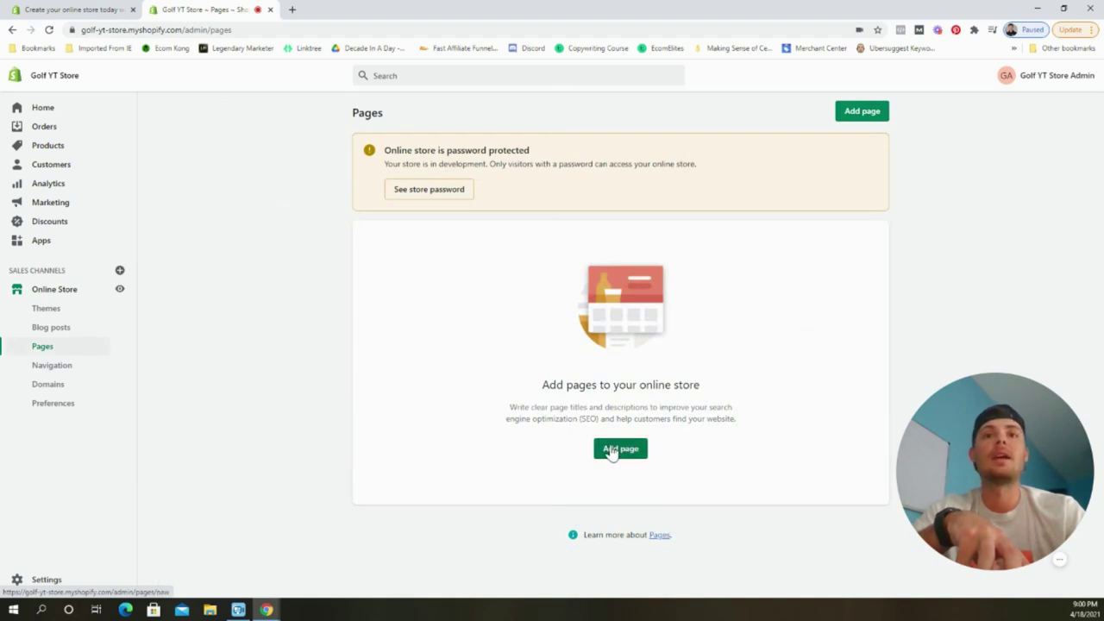
Create a new page titled 'FAQs' and paste the prepared FAQ text as its content.
{"action": "left_click", "coordinate": [613, 450]}
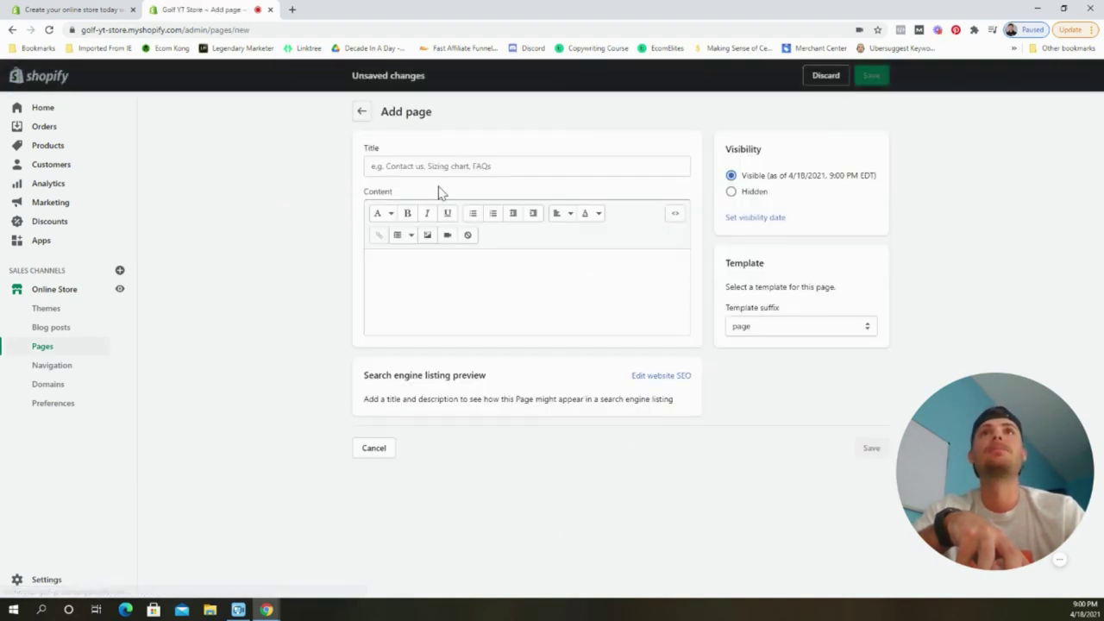
{"action": "left_click", "coordinate": [439, 170]}
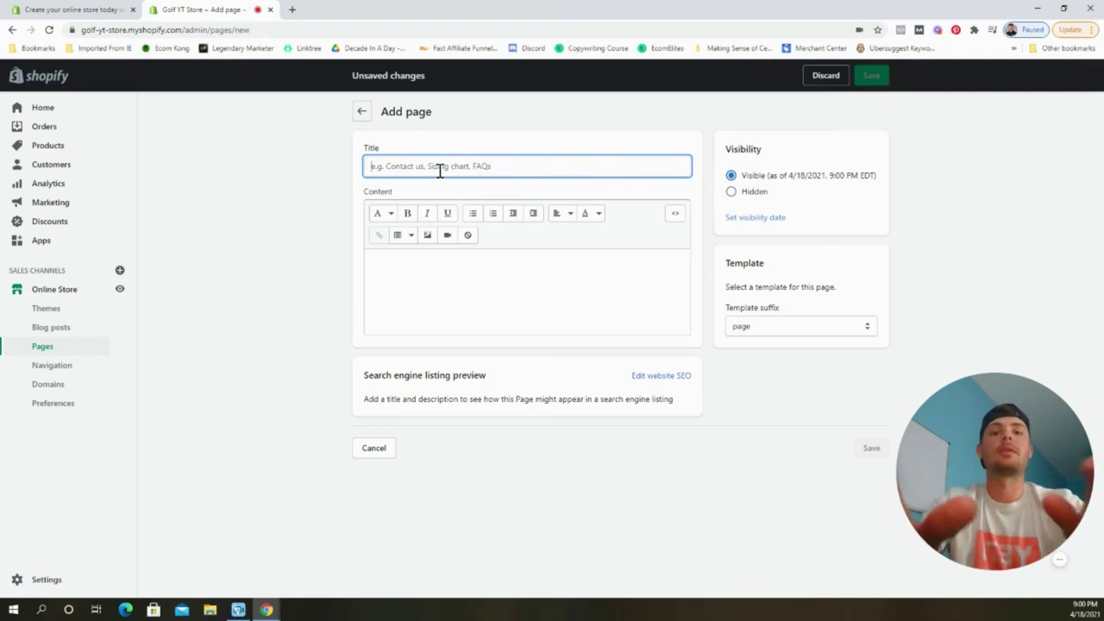
{"action": "type", "text": "FAQs"}
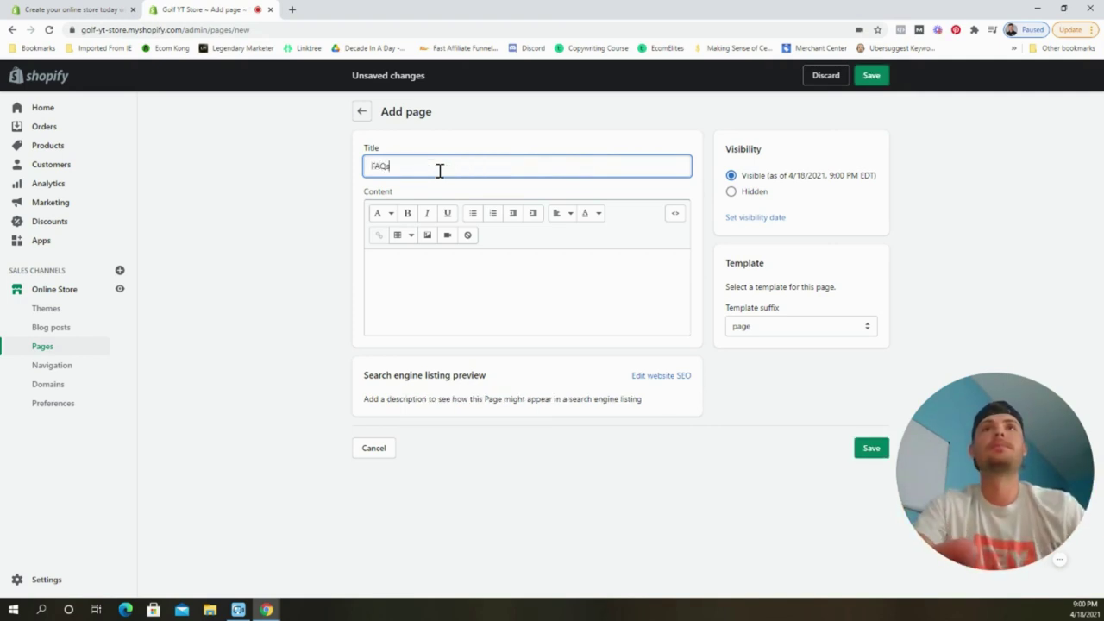
{"action": "left_click", "coordinate": [482, 277]}
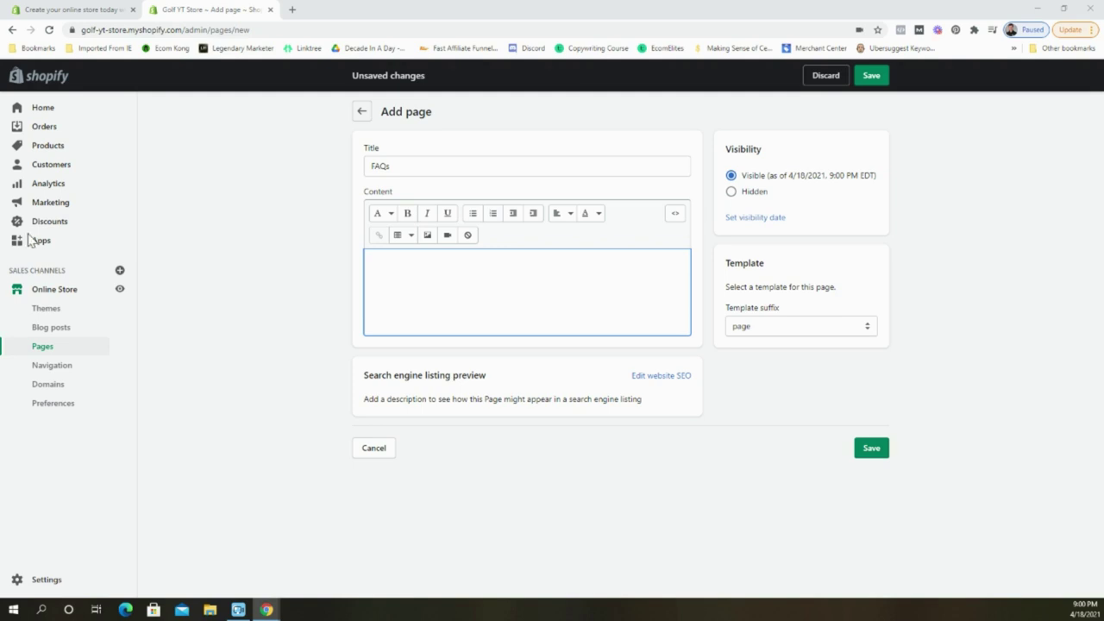
{"action": "left_click", "coordinate": [414, 272]}
{"action": "key", "text": "ctrl+v"}
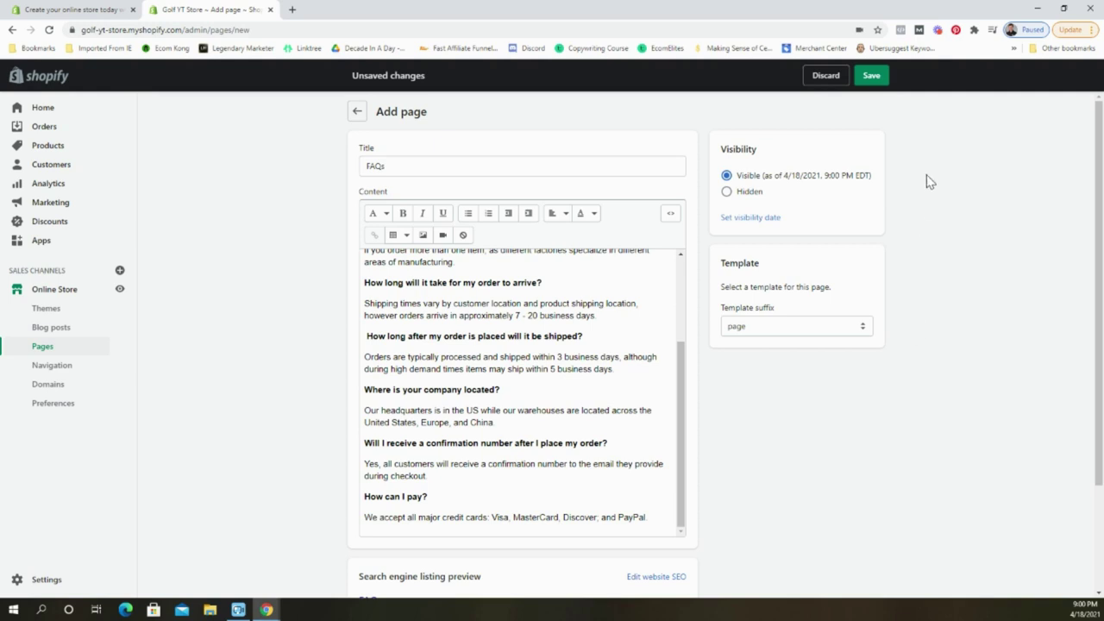
Save the FAQs page and start another new page from the Pages list.
{"action": "left_click", "coordinate": [864, 79]}
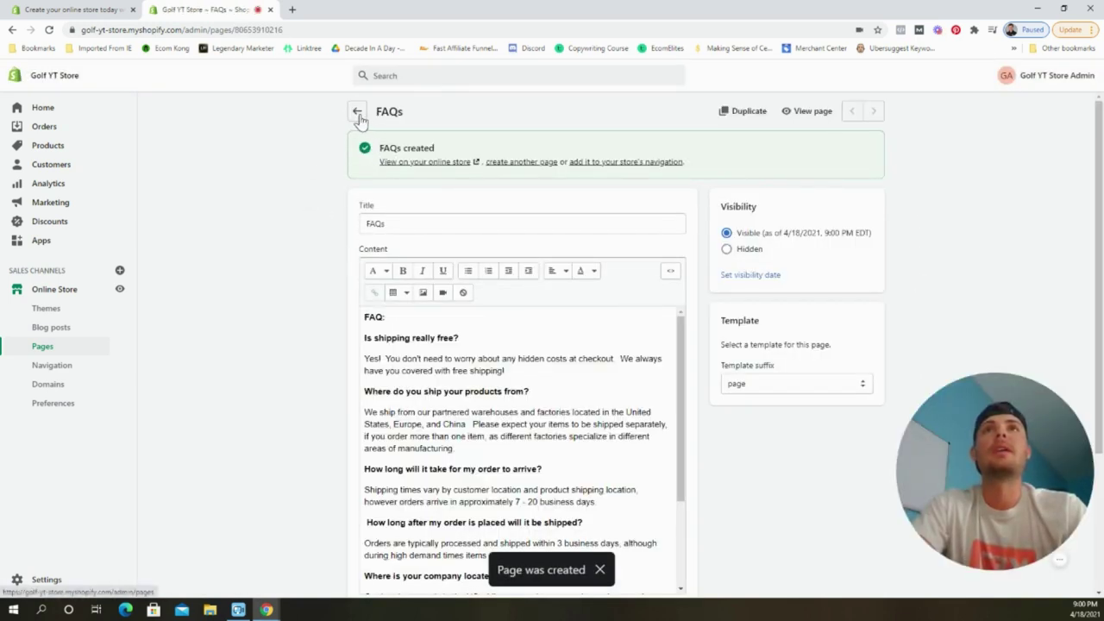
{"action": "left_click", "coordinate": [359, 116]}
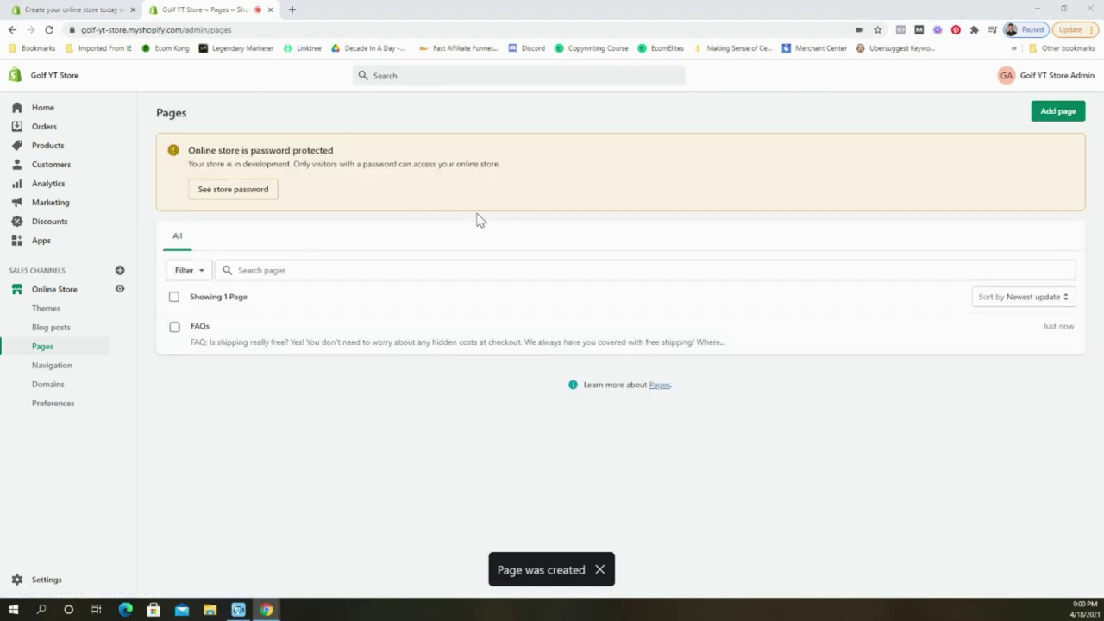
{"action": "left_click", "coordinate": [1036, 123]}
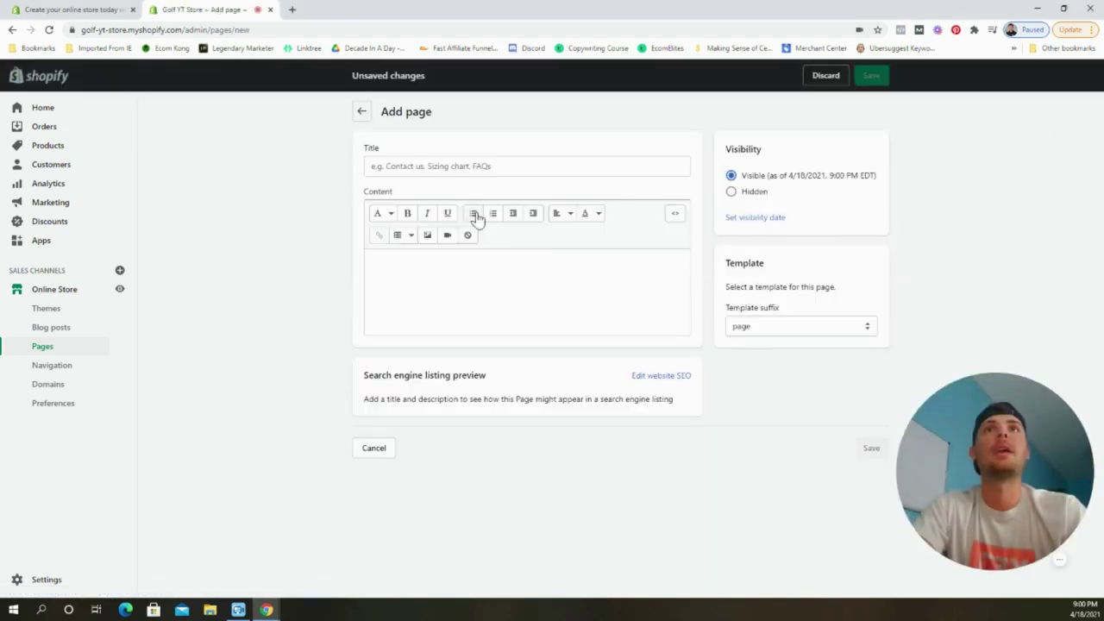
Title the page 'Contact Us', assign the page.contact template, and save it.
{"action": "left_click", "coordinate": [495, 166]}
{"action": "type", "text": "C"}
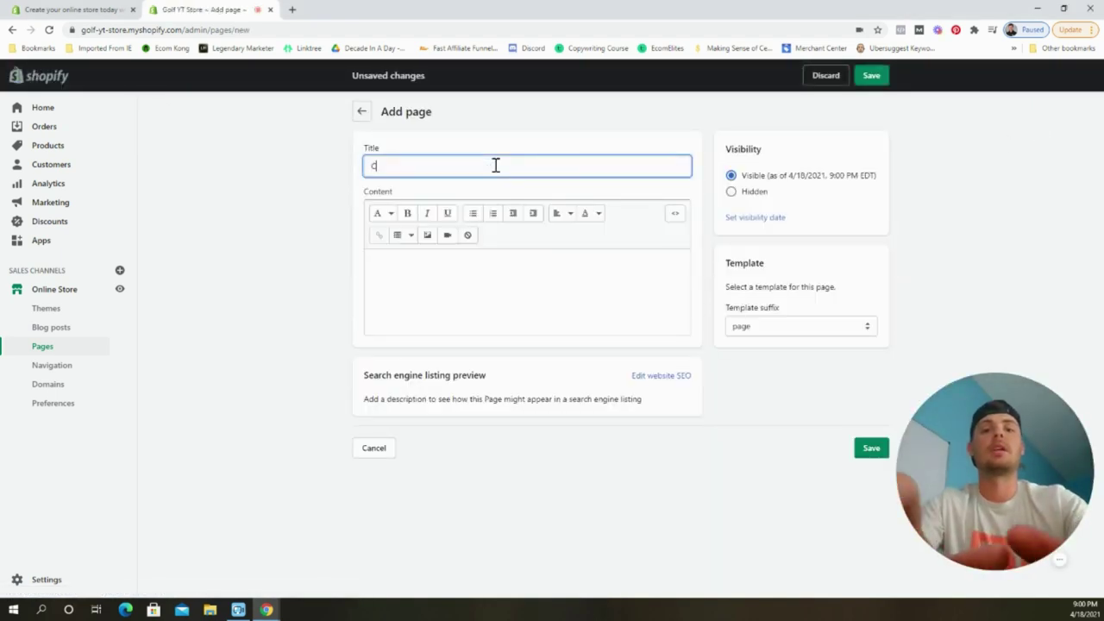
{"action": "type", "text": "ontact Us"}
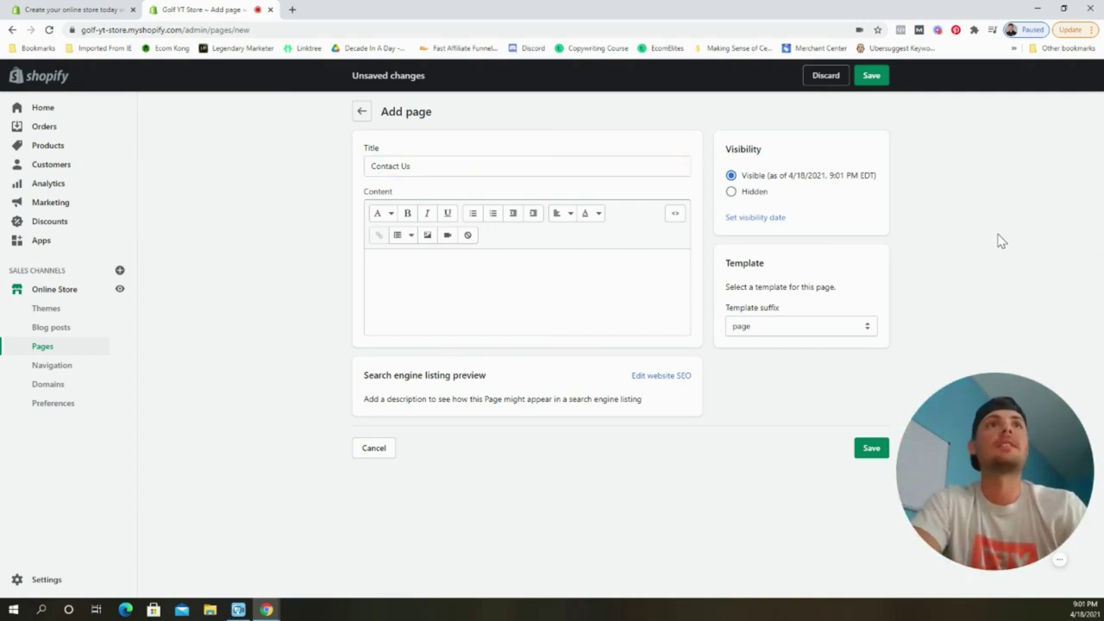
{"action": "left_click", "coordinate": [1000, 240]}
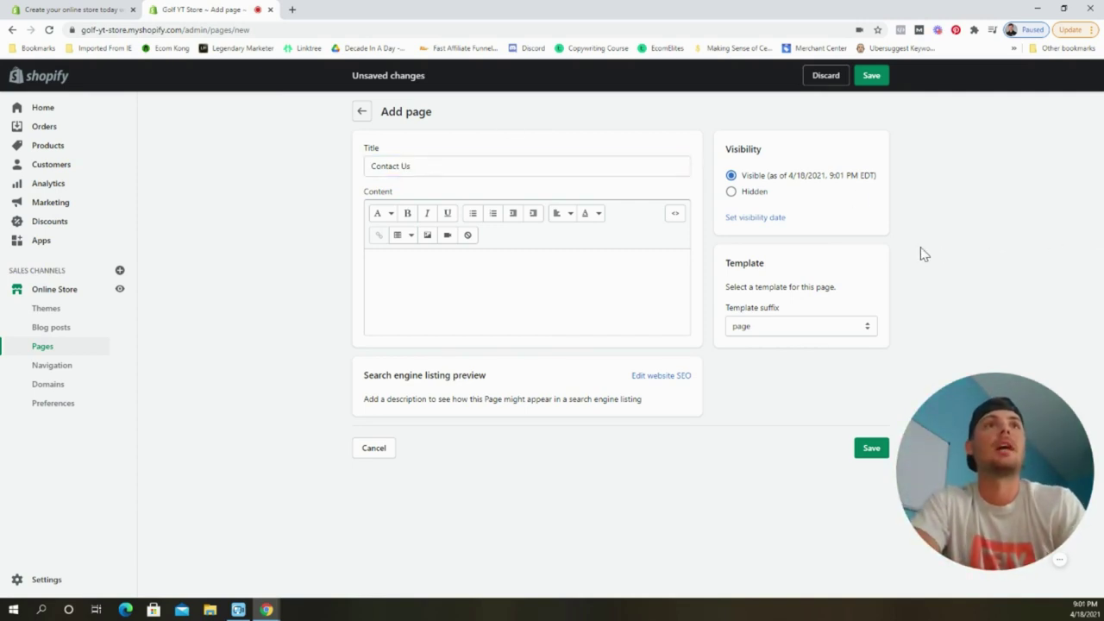
{"action": "left_click", "coordinate": [813, 326]}
{"action": "left_click", "coordinate": [785, 368]}
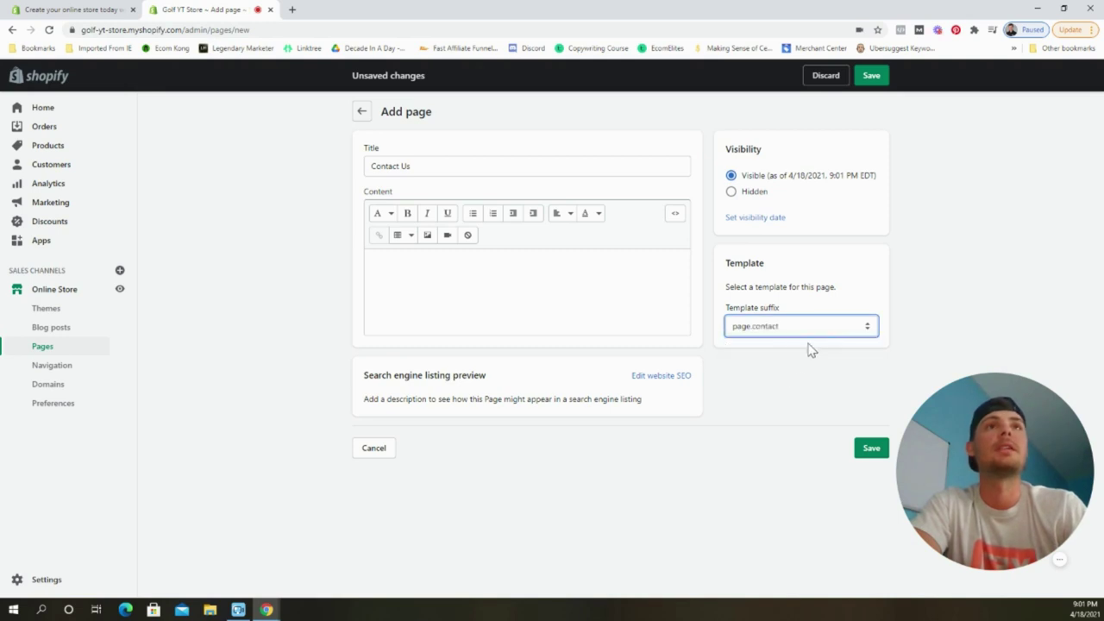
{"action": "left_click", "coordinate": [873, 76]}
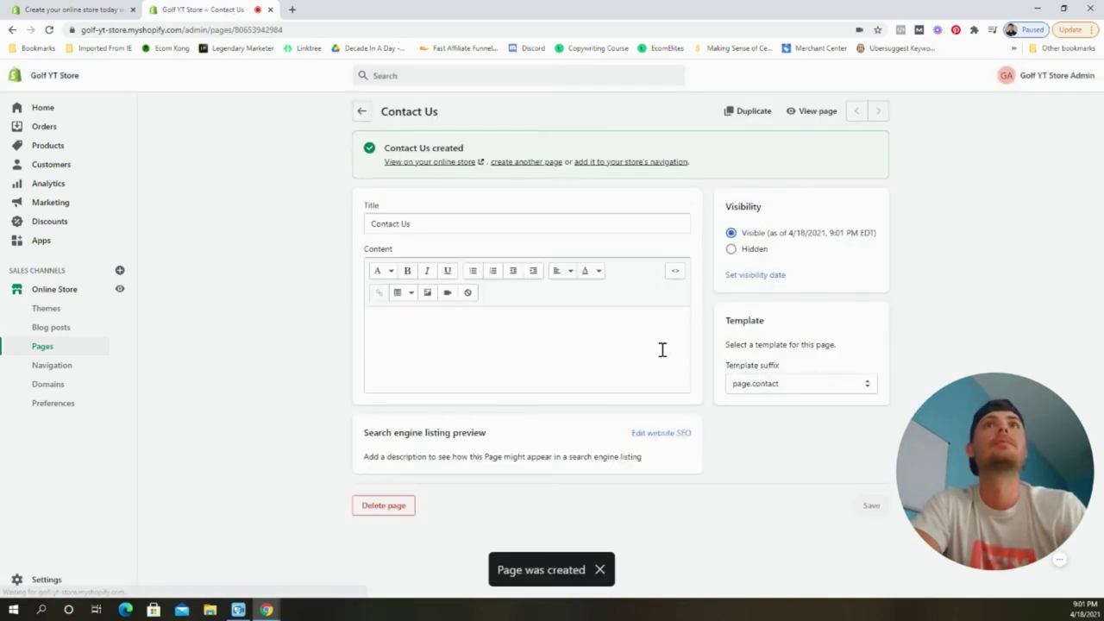
Preview the Contact Us page on the storefront, then return to the Pages list.
{"action": "left_click", "coordinate": [804, 112]}
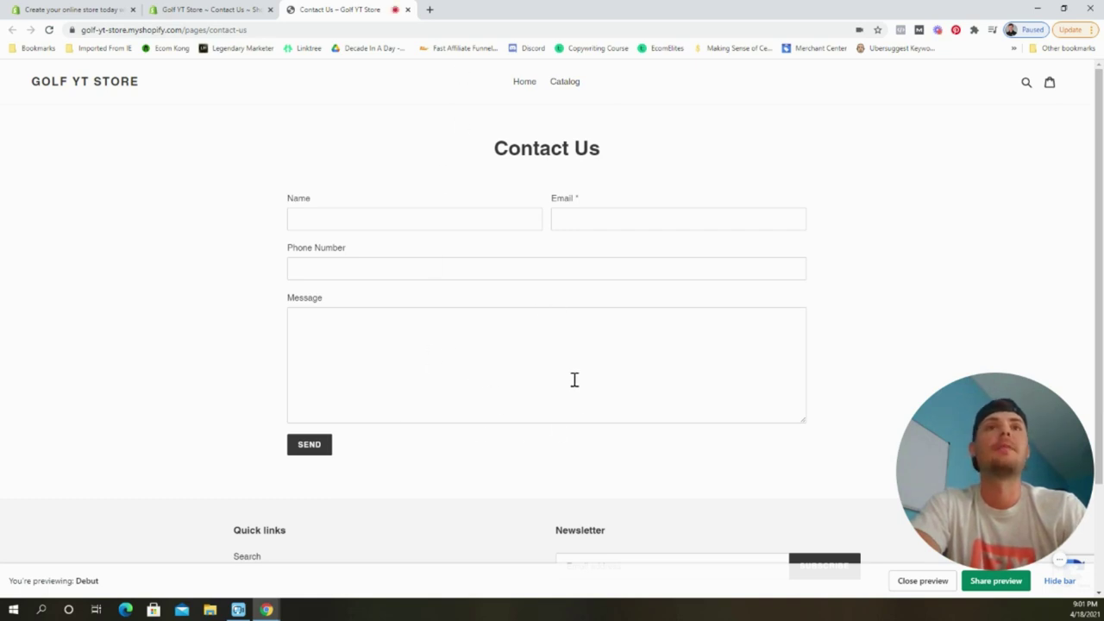
{"action": "left_click", "coordinate": [407, 9]}
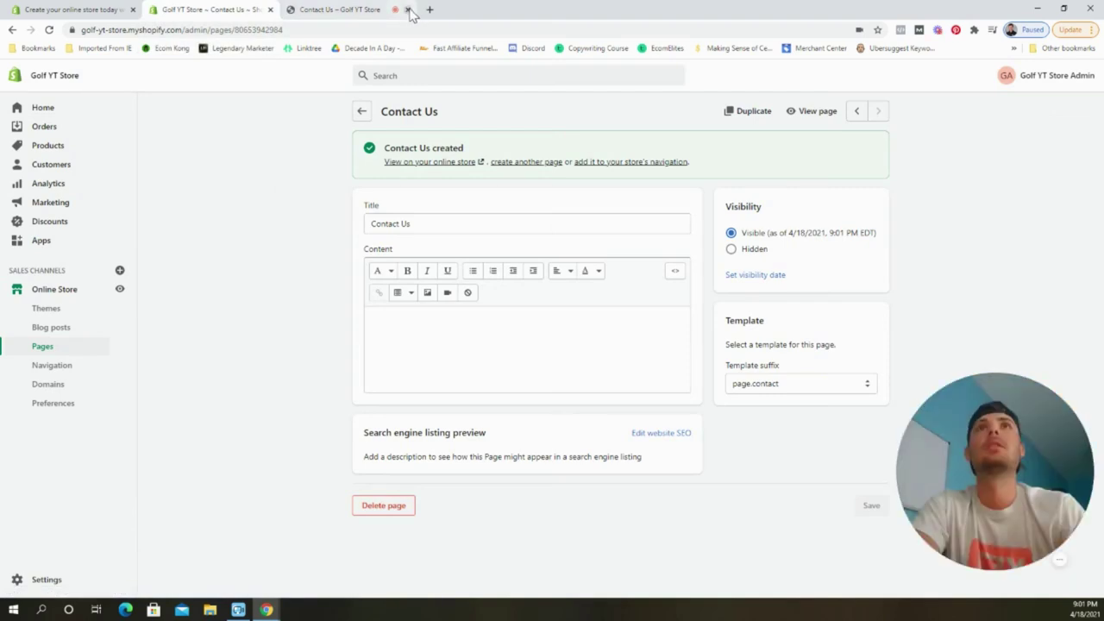
{"action": "left_click", "coordinate": [363, 113]}
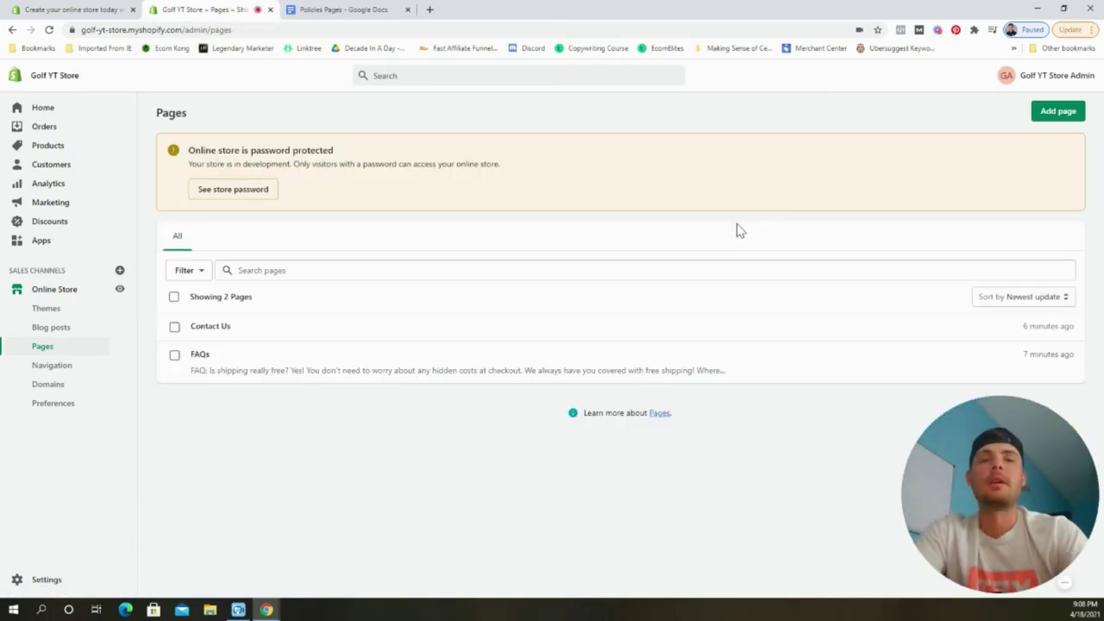
Create and save an 'About' page with the pasted blurb about helping golfers improve at home.
{"action": "left_click", "coordinate": [1055, 112]}
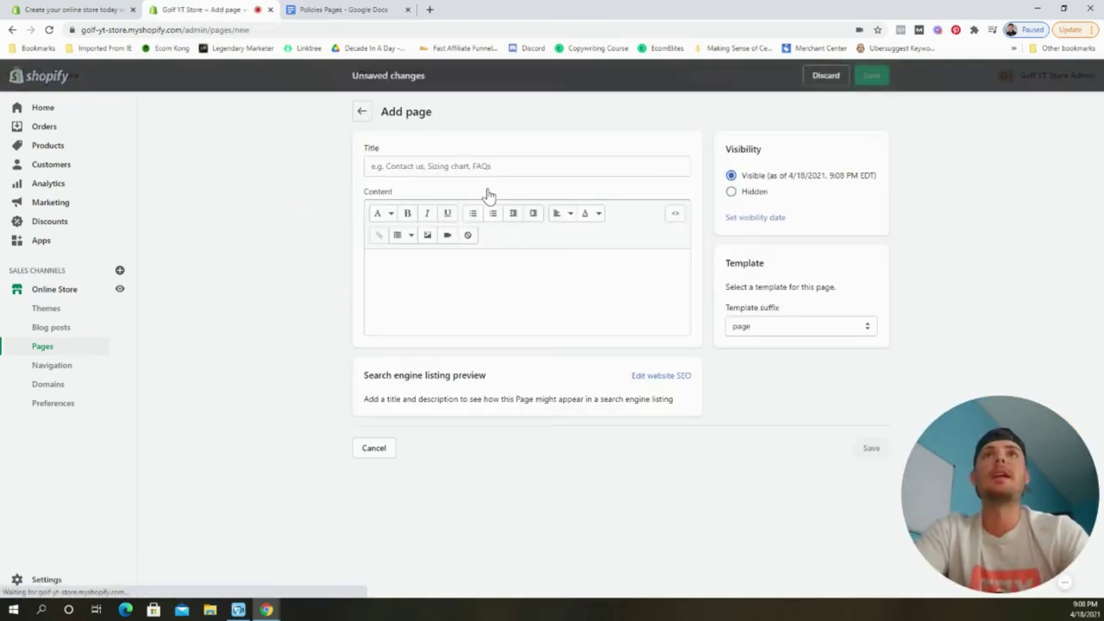
{"action": "left_click", "coordinate": [480, 166]}
{"action": "type", "text": "About"}
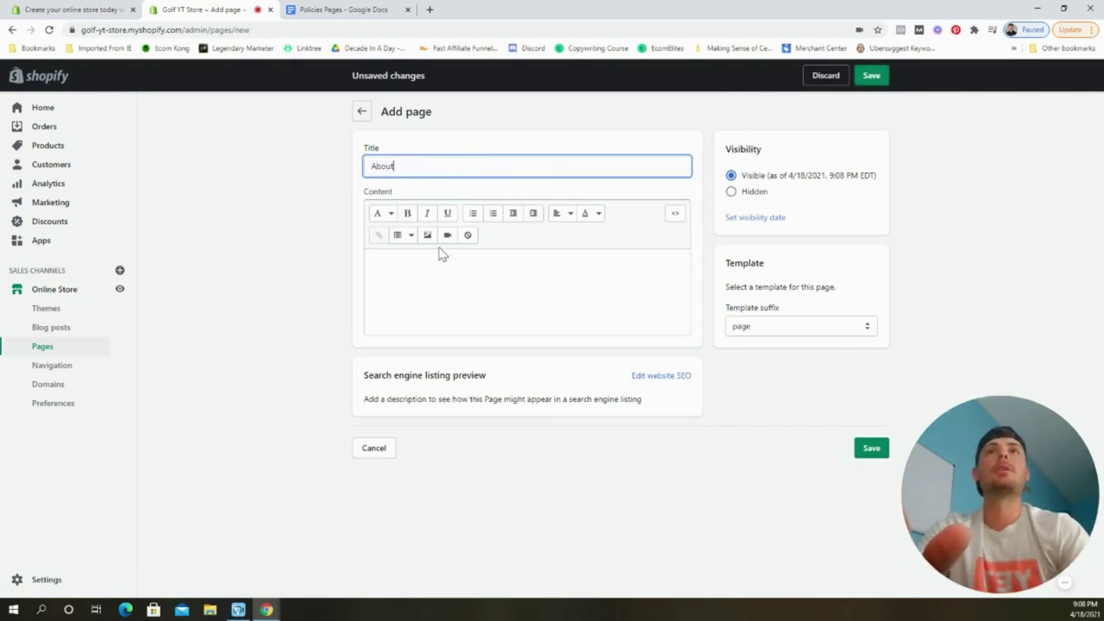
{"action": "left_click", "coordinate": [429, 276]}
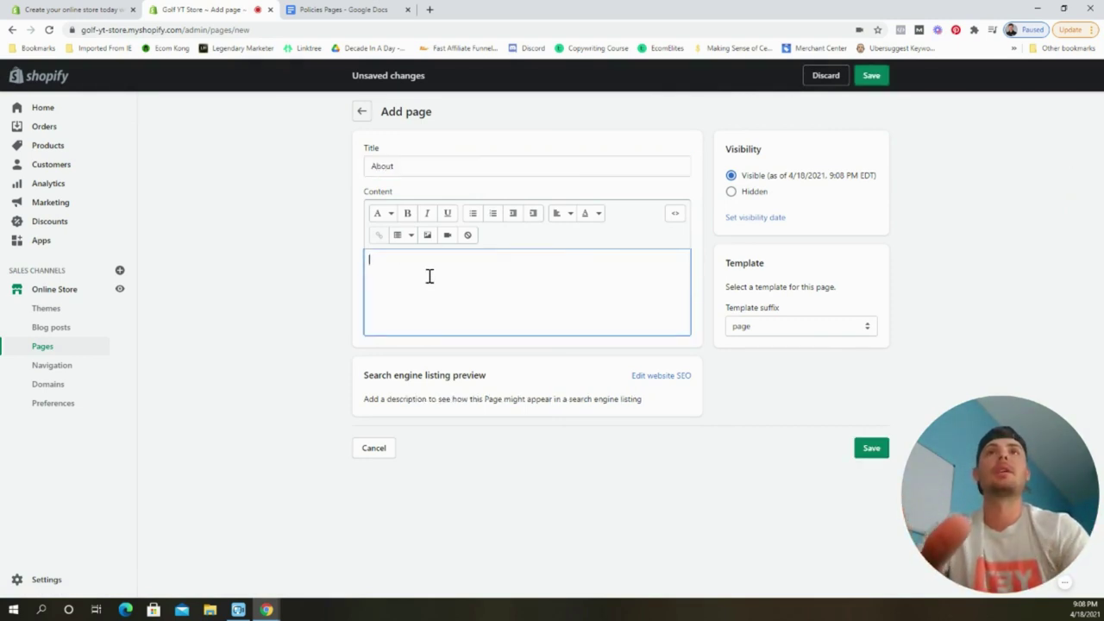
{"action": "type", "text": "At (BRAND NAME) we aim to provide avid golfers with the opportunity to improve their game while at home ..."}
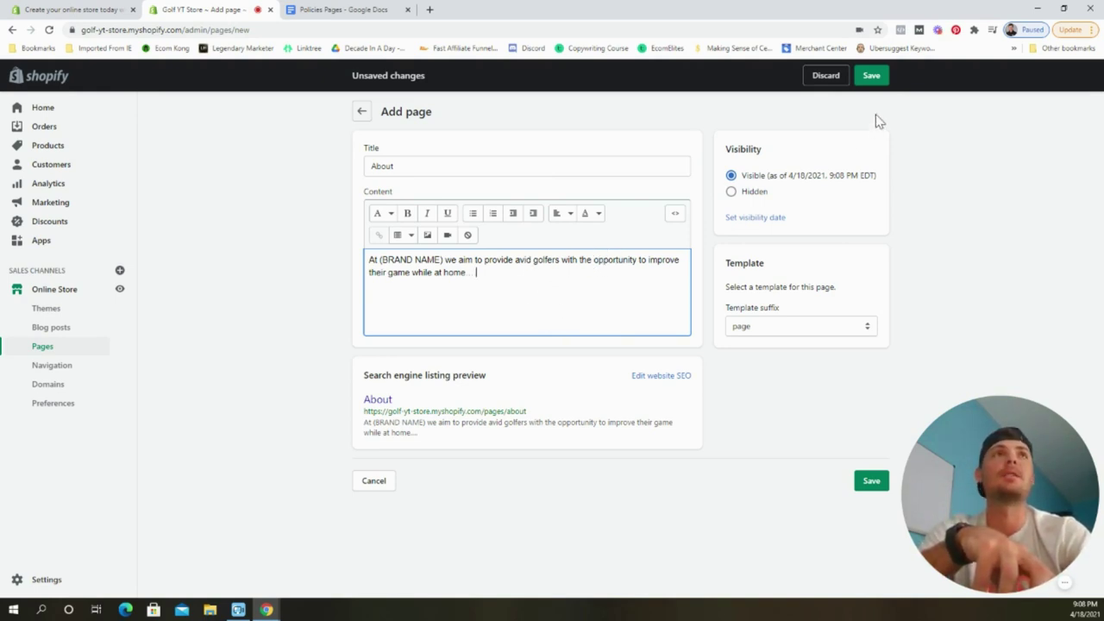
{"action": "left_click", "coordinate": [870, 75]}
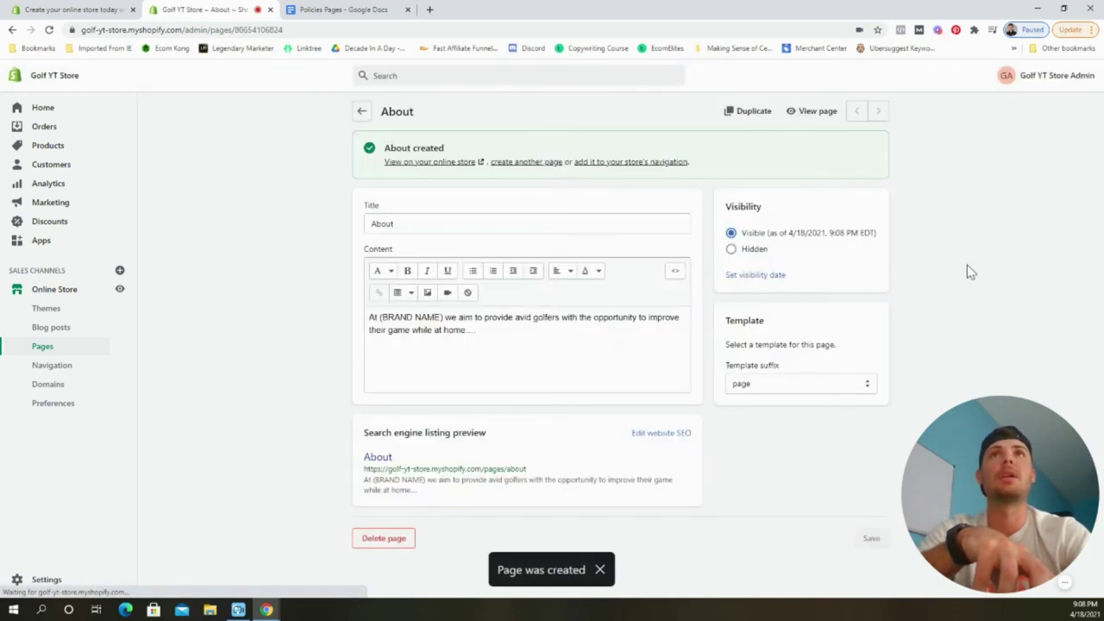
{"action": "left_click", "coordinate": [362, 112]}
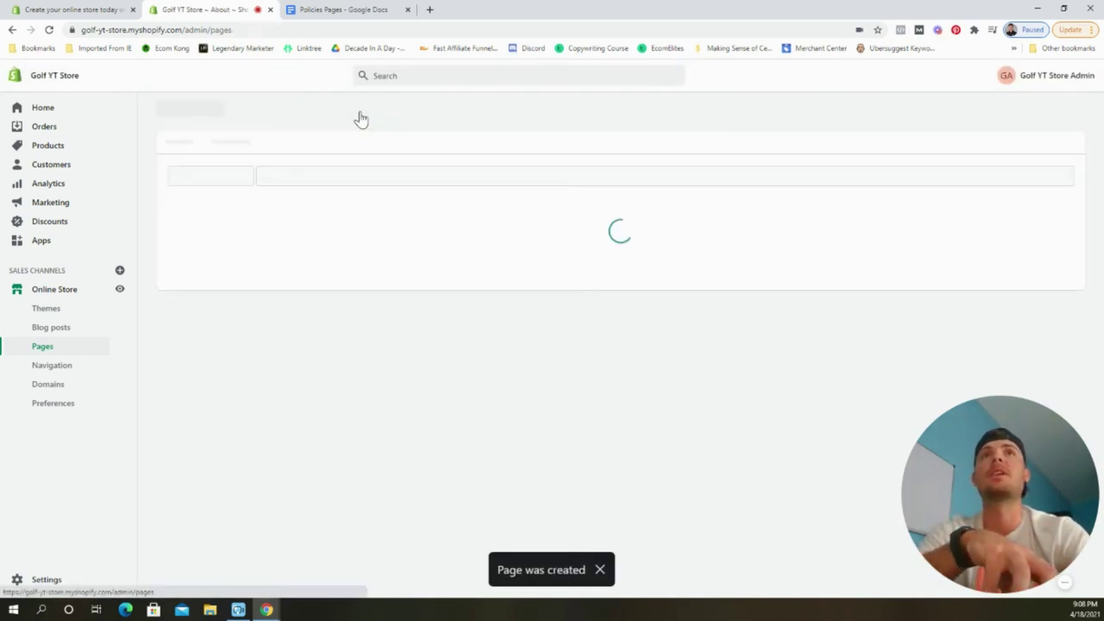
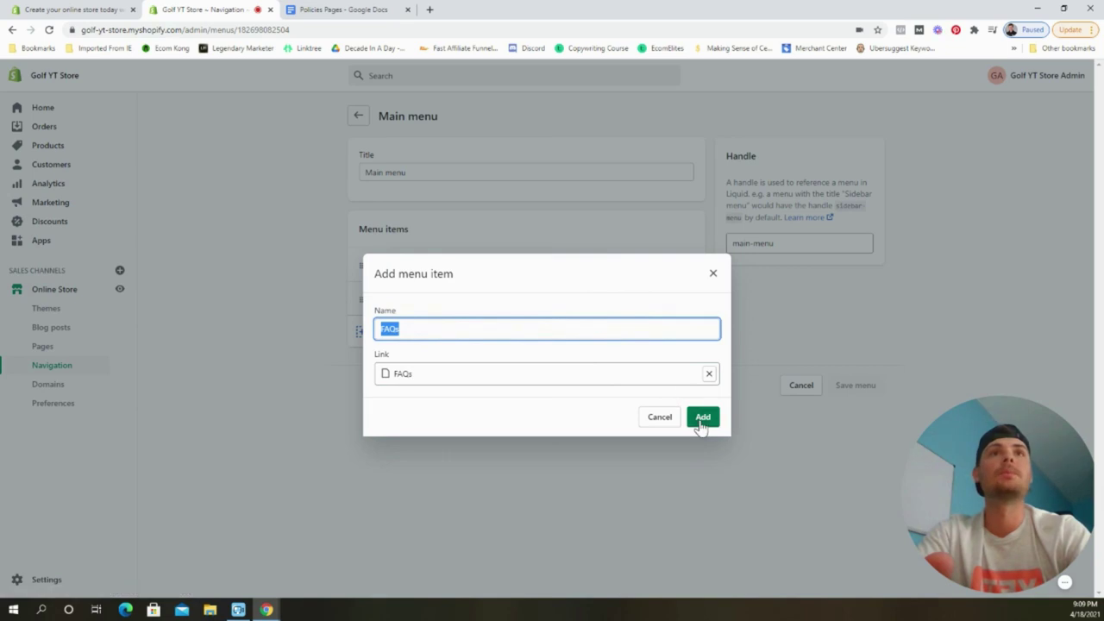
Add a Contact Us page link to the main menu.
{"action": "left_click", "coordinate": [483, 365]}
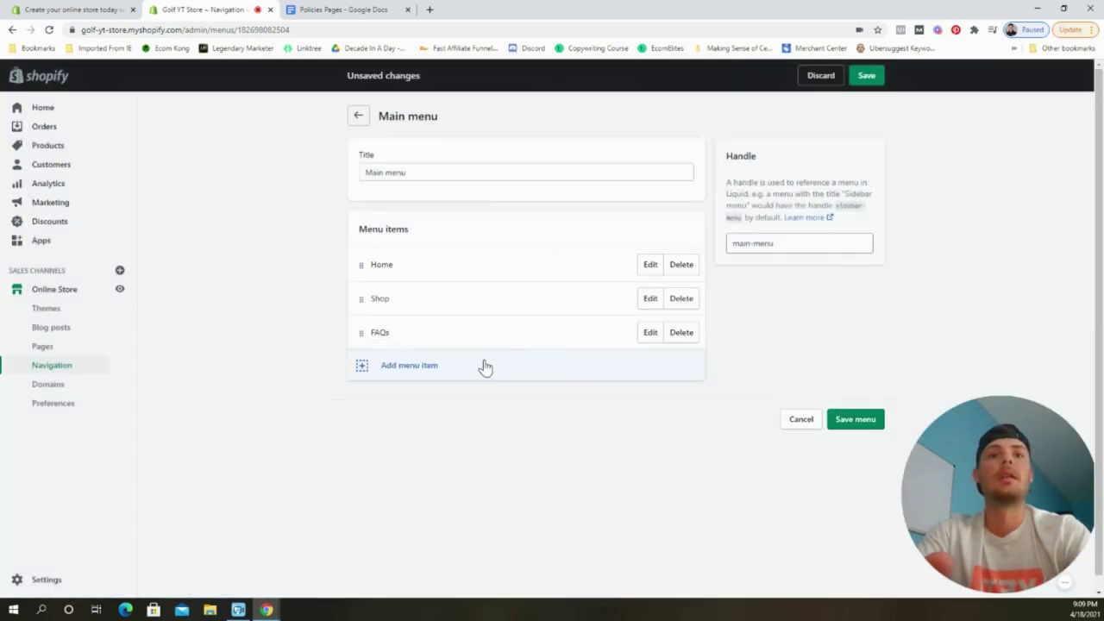
{"action": "left_click", "coordinate": [463, 370]}
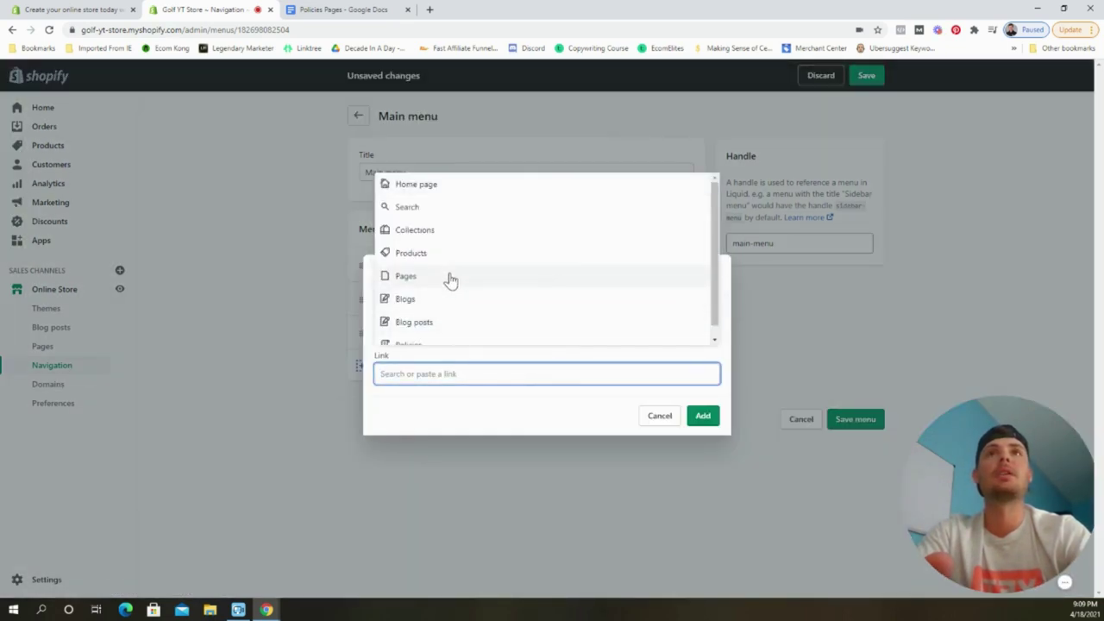
{"action": "left_click", "coordinate": [449, 278]}
{"action": "left_click", "coordinate": [453, 315]}
{"action": "left_click", "coordinate": [701, 415]}
Add an About page link, save the main menu and return to the menus list.
{"action": "left_click", "coordinate": [437, 401]}
{"action": "left_click", "coordinate": [457, 373]}
{"action": "left_click", "coordinate": [444, 276]}
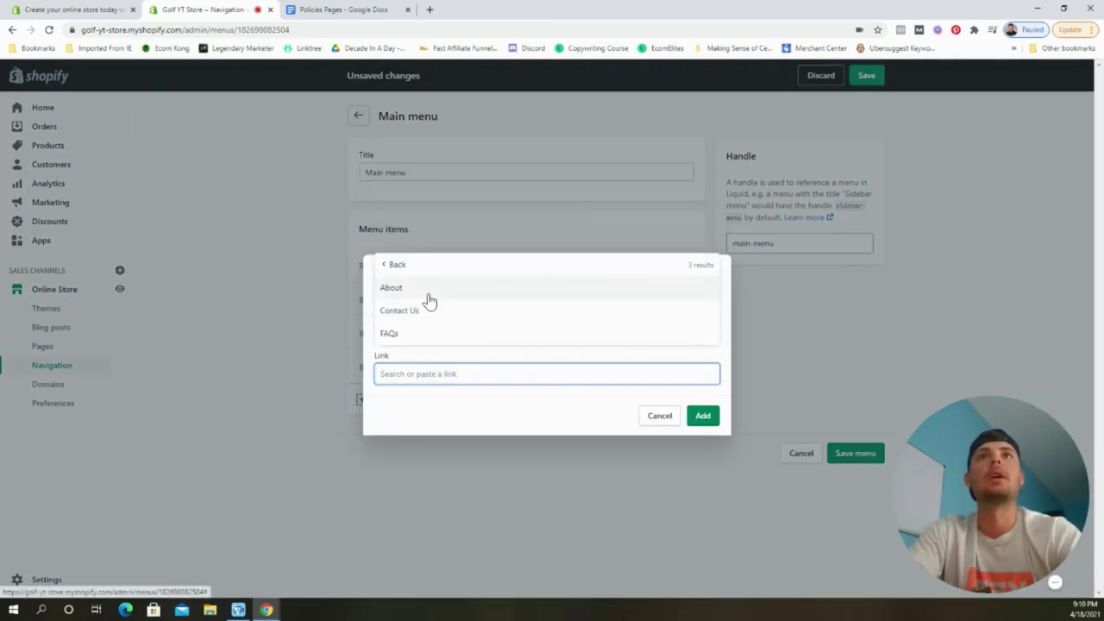
{"action": "left_click", "coordinate": [426, 288]}
{"action": "left_click", "coordinate": [703, 417]}
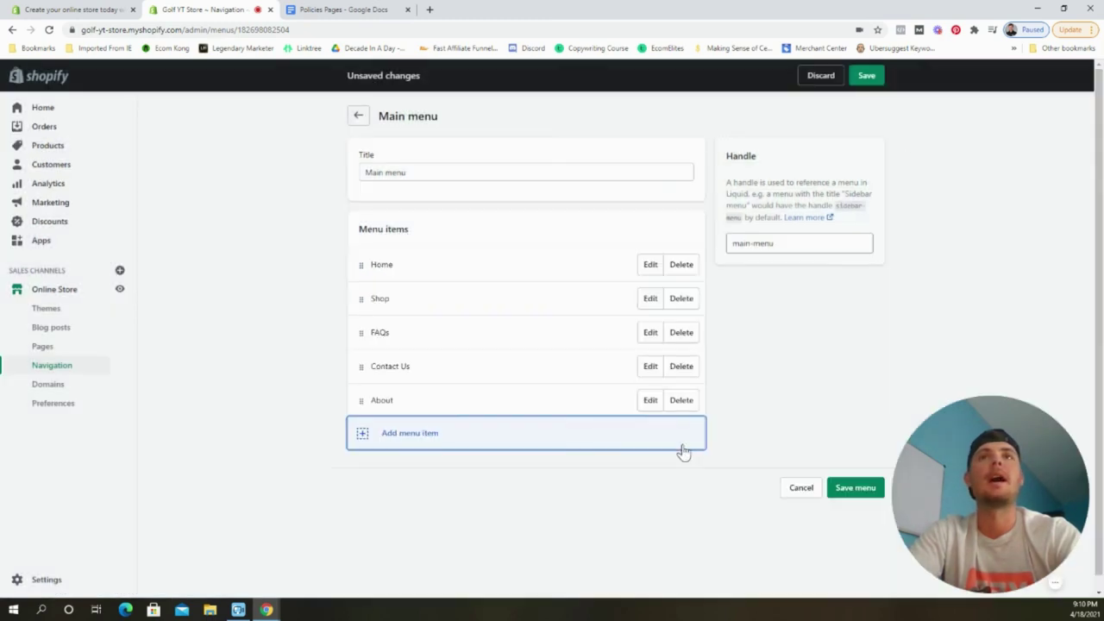
{"action": "left_click", "coordinate": [881, 77]}
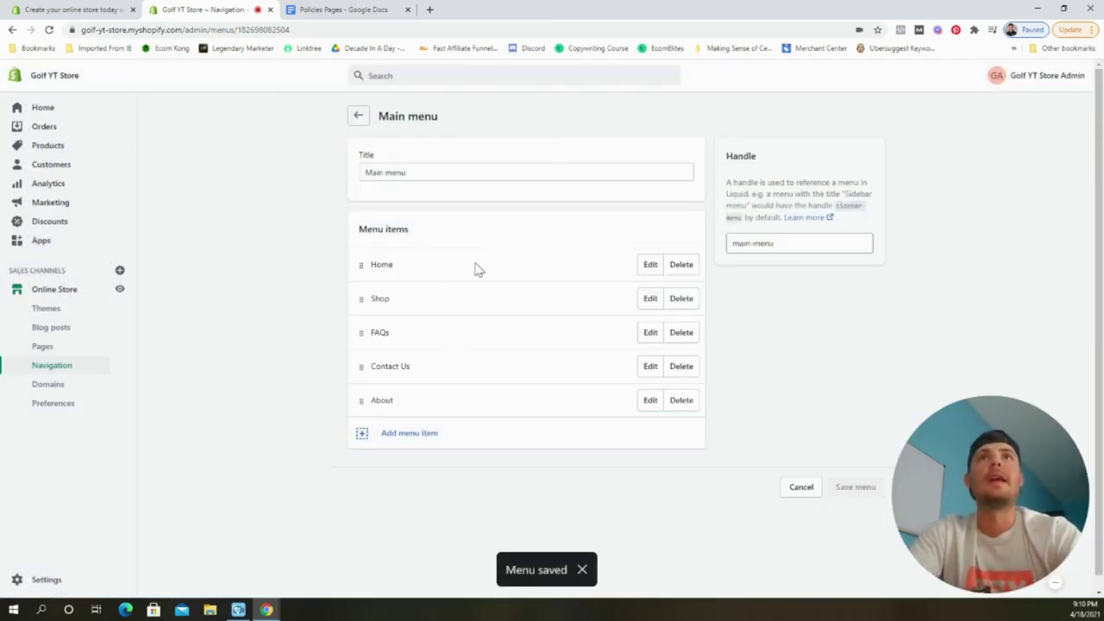
{"action": "left_click", "coordinate": [361, 116]}
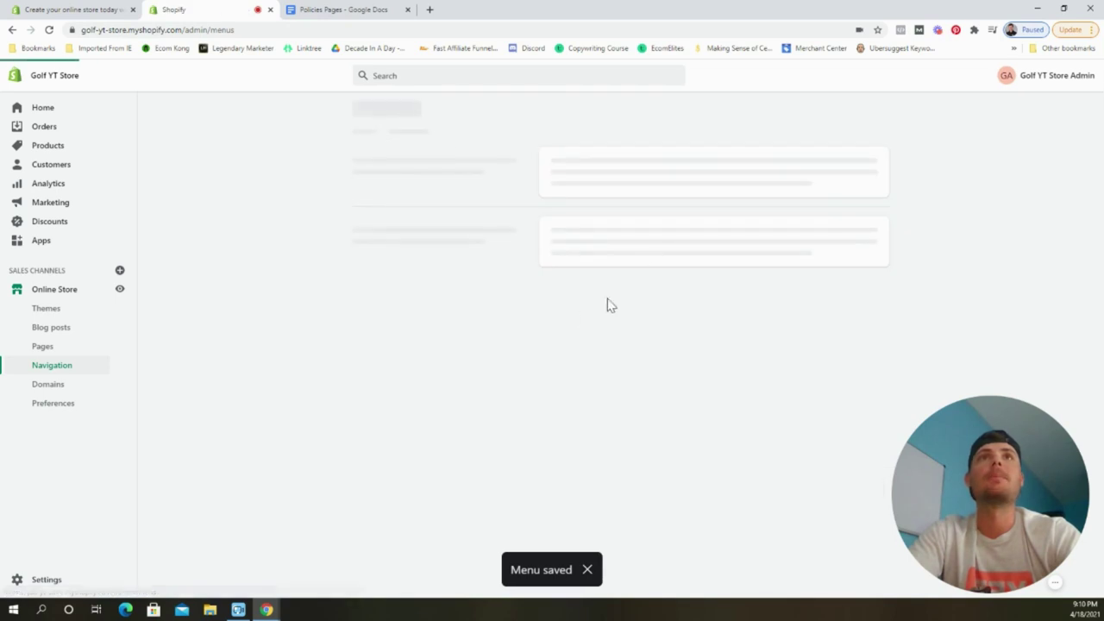
Open the Footer menu and add a Contact Us page link.
{"action": "left_click", "coordinate": [586, 268]}
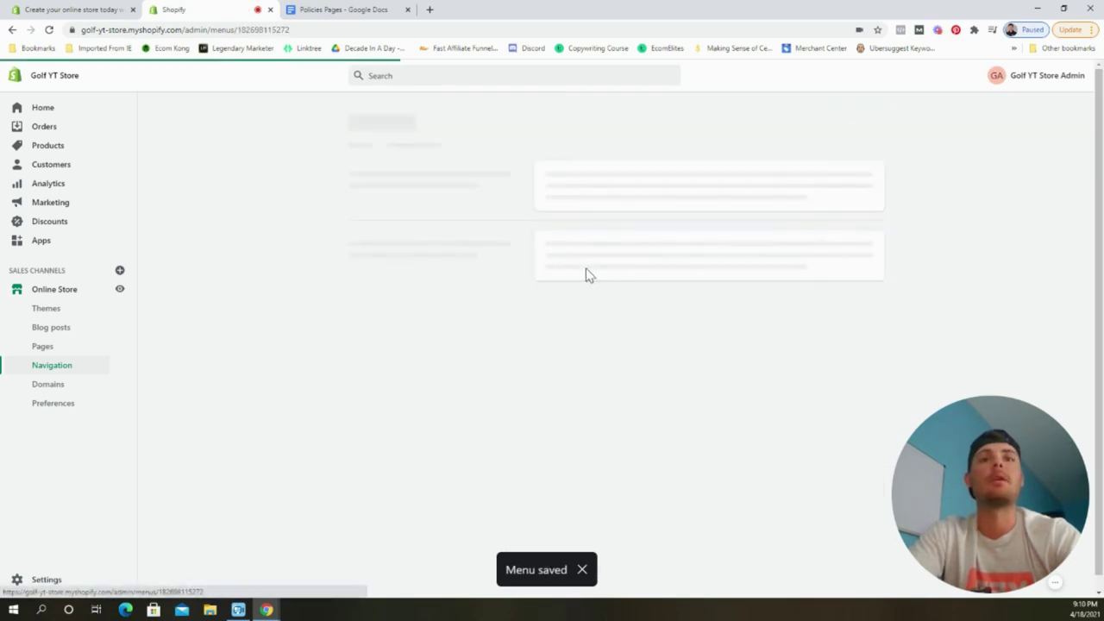
{"action": "left_click", "coordinate": [423, 299]}
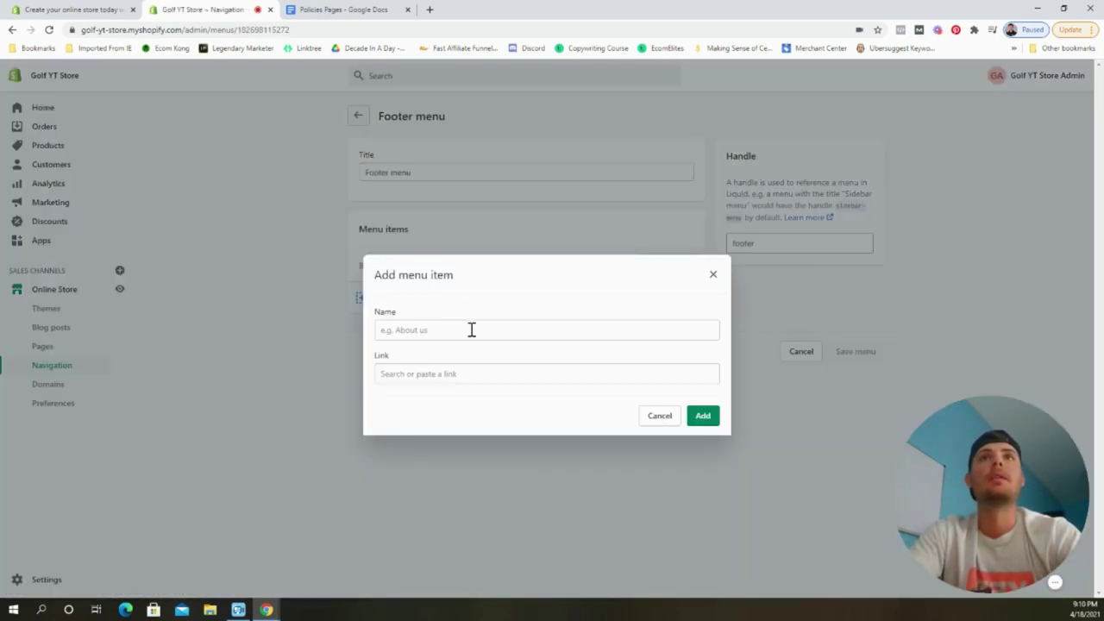
{"action": "left_click", "coordinate": [469, 372]}
{"action": "left_click", "coordinate": [436, 276]}
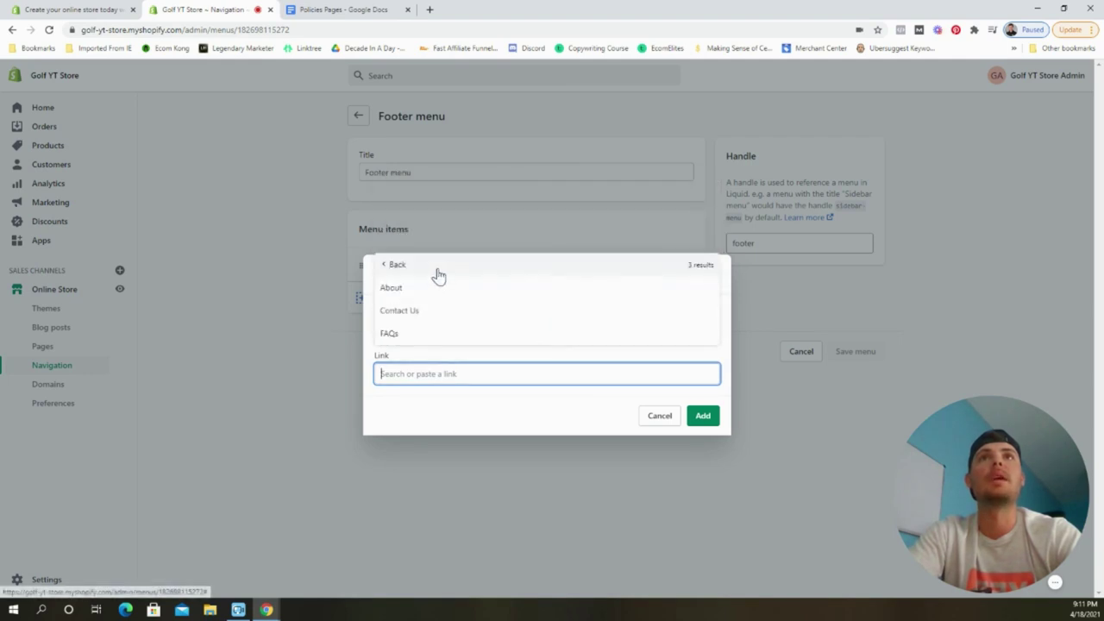
{"action": "left_click", "coordinate": [447, 316]}
{"action": "left_click", "coordinate": [702, 418]}
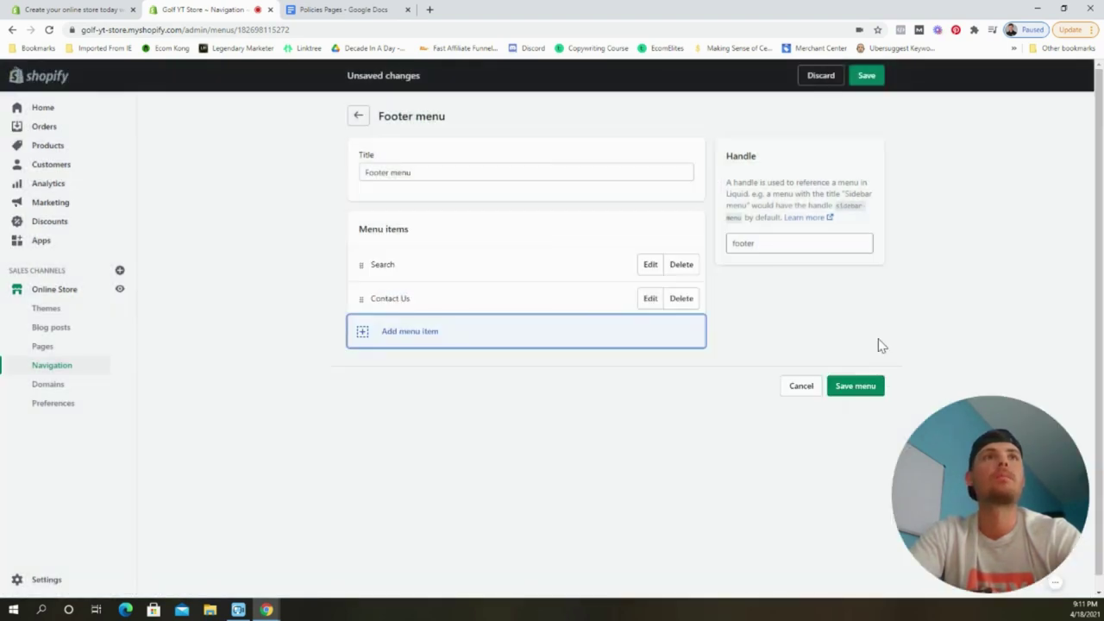
Add Shipping Policy and Refund Policy links to the footer menu.
{"action": "left_click", "coordinate": [423, 345]}
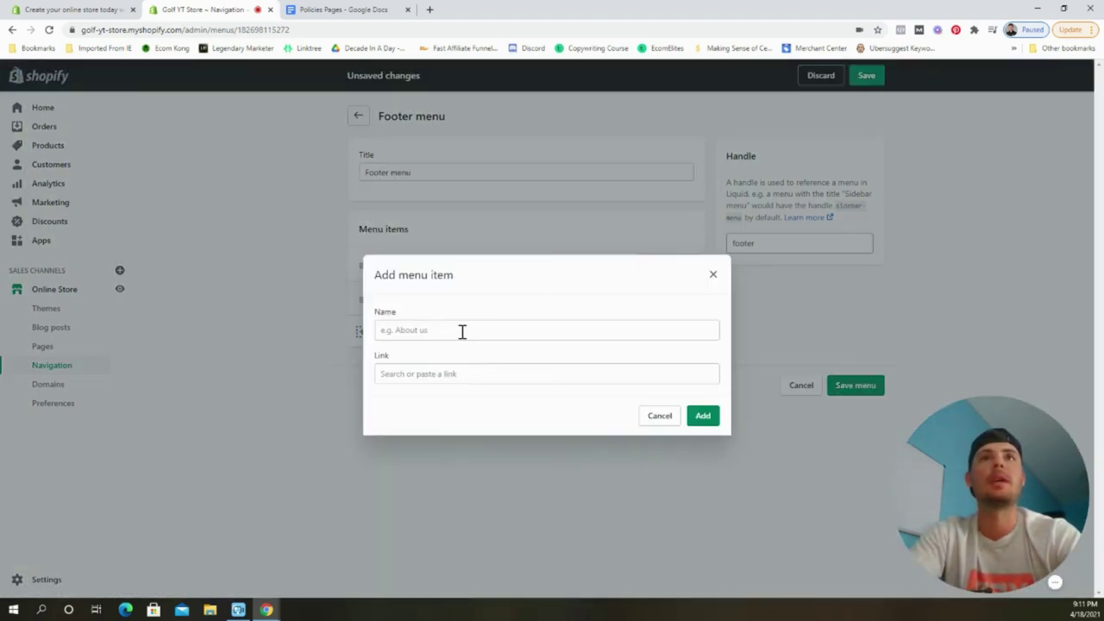
{"action": "left_click", "coordinate": [469, 373]}
{"action": "scroll", "coordinate": [453, 310], "scroll_direction": "down", "scroll_amount": 1}
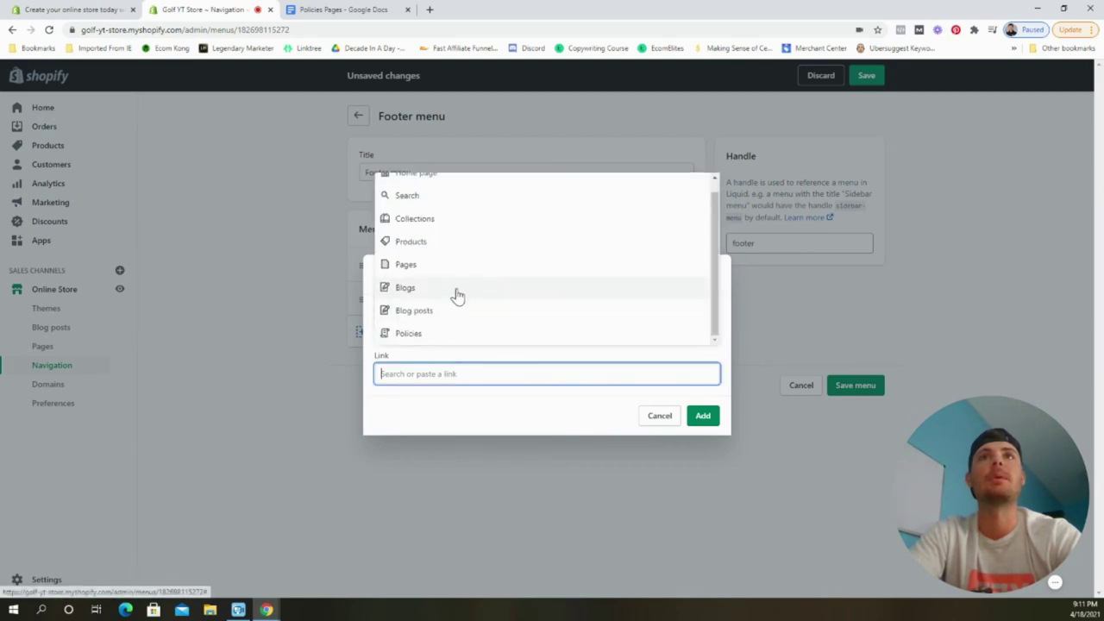
{"action": "left_click", "coordinate": [441, 333]}
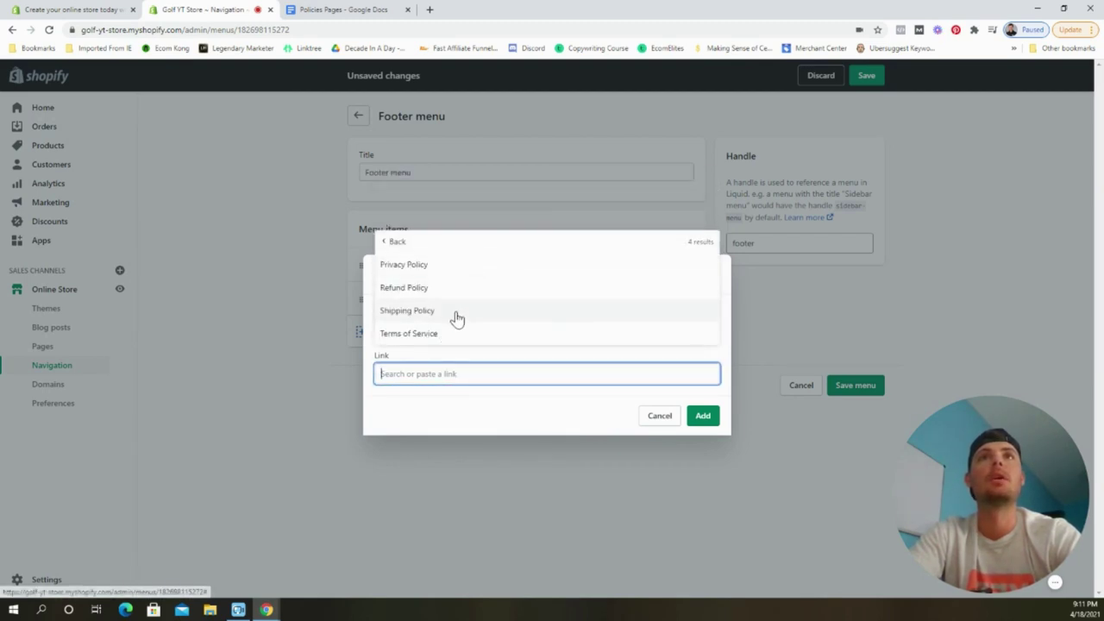
{"action": "left_click", "coordinate": [456, 314]}
{"action": "left_click", "coordinate": [703, 417]}
{"action": "left_click", "coordinate": [462, 363]}
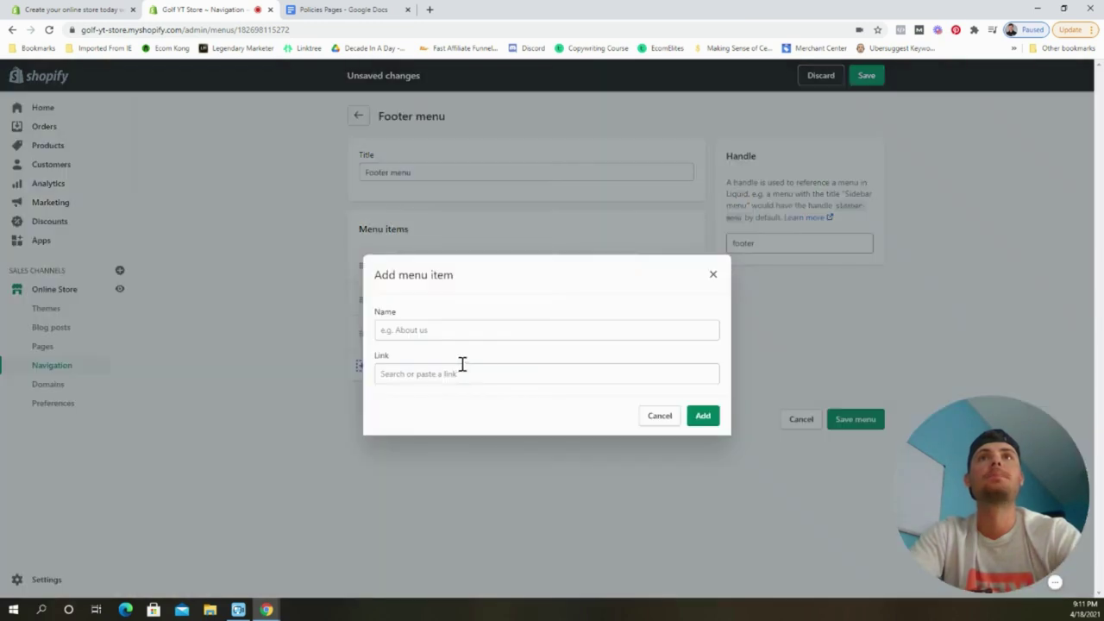
{"action": "left_click", "coordinate": [491, 374]}
{"action": "scroll", "coordinate": [475, 325], "scroll_direction": "down", "scroll_amount": 1}
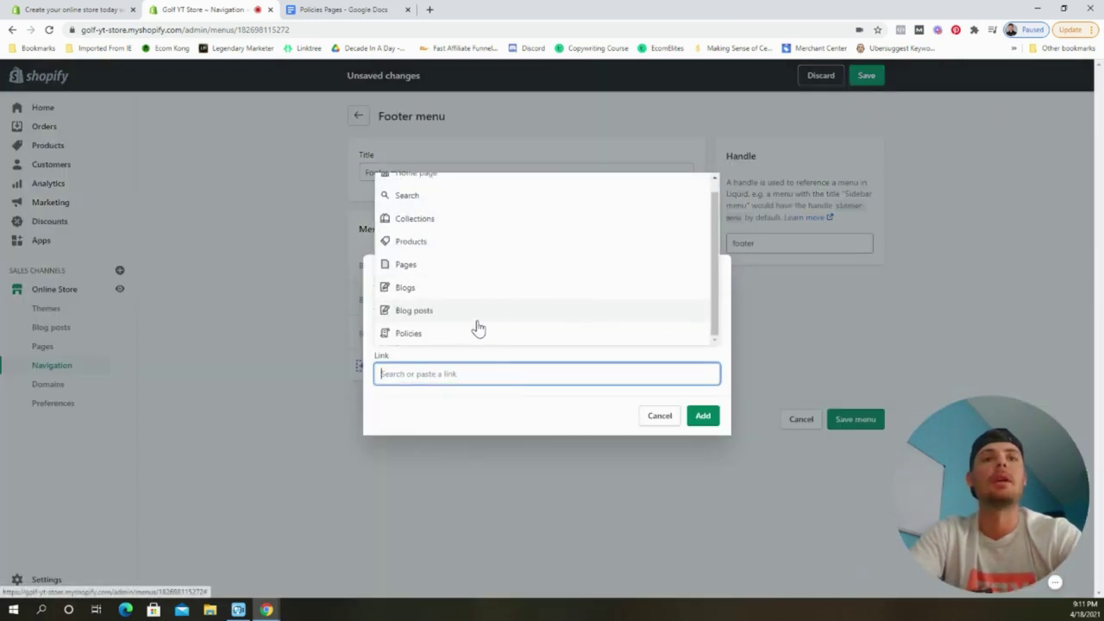
{"action": "left_click", "coordinate": [435, 336]}
{"action": "left_click", "coordinate": [439, 289]}
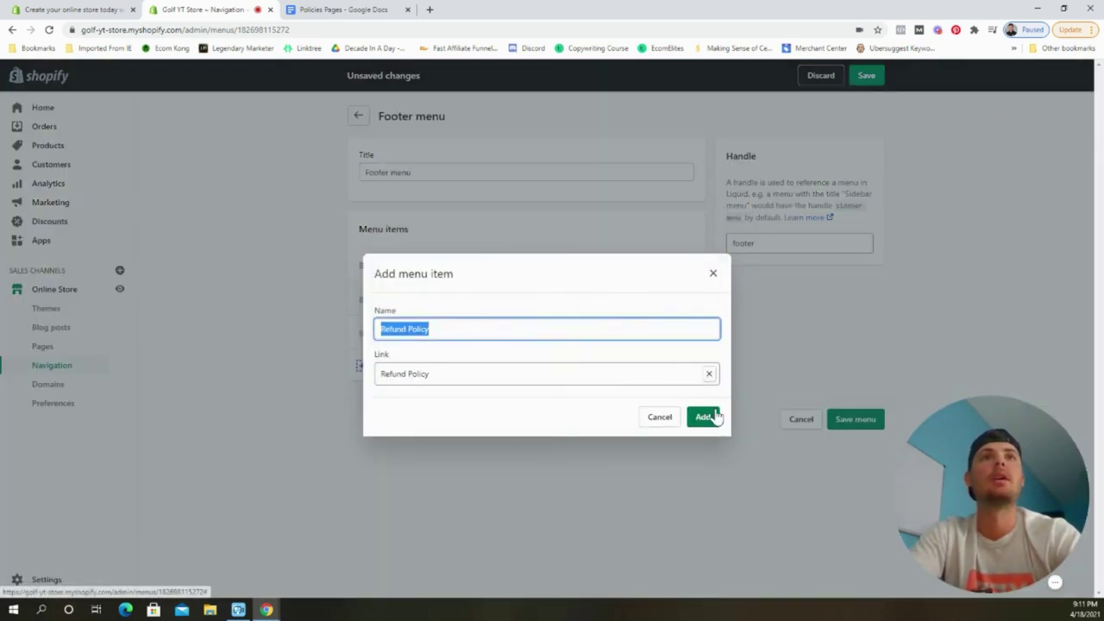
{"action": "left_click", "coordinate": [702, 417]}
Add a Privacy Policy link to the footer menu.
{"action": "left_click", "coordinate": [475, 403]}
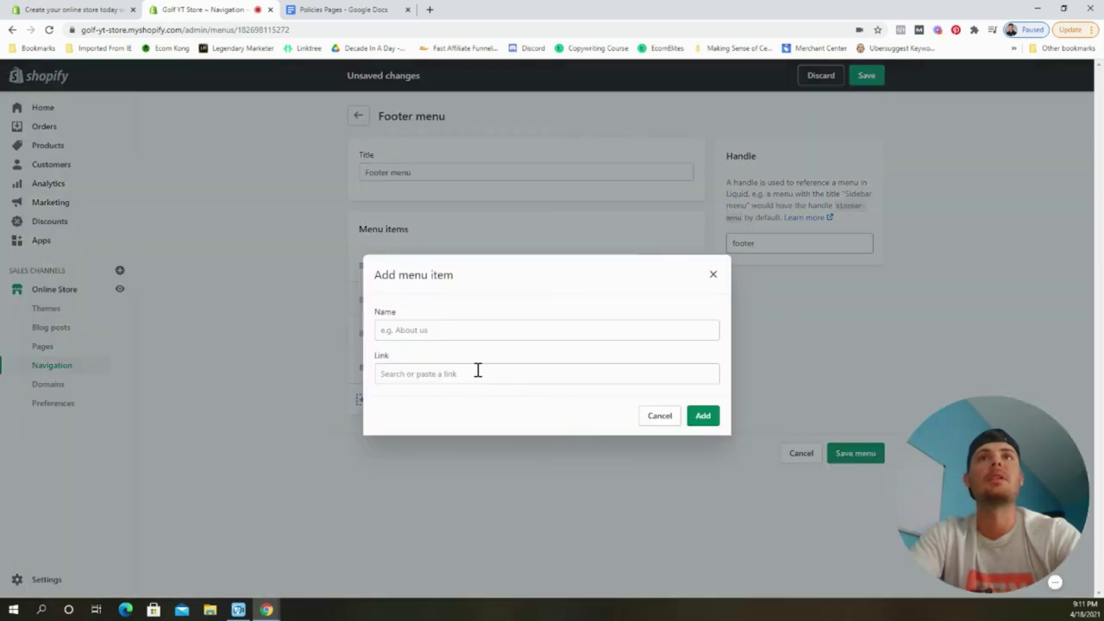
{"action": "left_click", "coordinate": [481, 373]}
{"action": "scroll", "coordinate": [475, 314], "scroll_direction": "down", "scroll_amount": 1}
{"action": "left_click", "coordinate": [463, 335]}
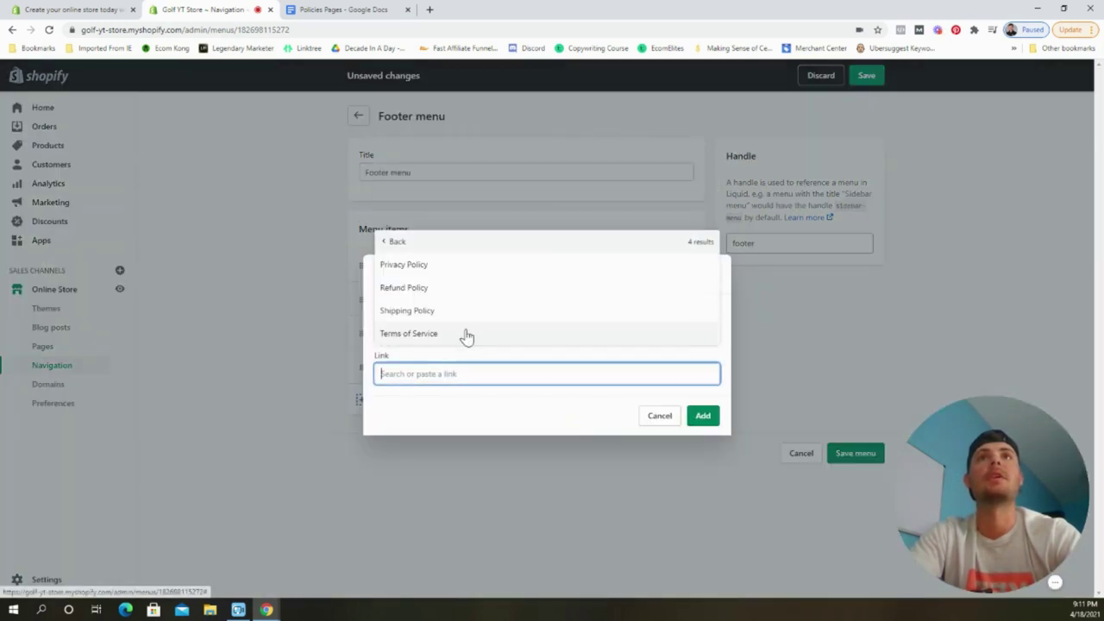
{"action": "left_click", "coordinate": [458, 267]}
{"action": "left_click", "coordinate": [702, 415]}
Add a Terms of Service link, save the footer menu and go back to menus.
{"action": "left_click", "coordinate": [440, 429]}
{"action": "left_click", "coordinate": [452, 373]}
{"action": "scroll", "coordinate": [495, 351], "scroll_direction": "down", "scroll_amount": 1}
{"action": "left_click", "coordinate": [504, 333]}
{"action": "left_click", "coordinate": [498, 334]}
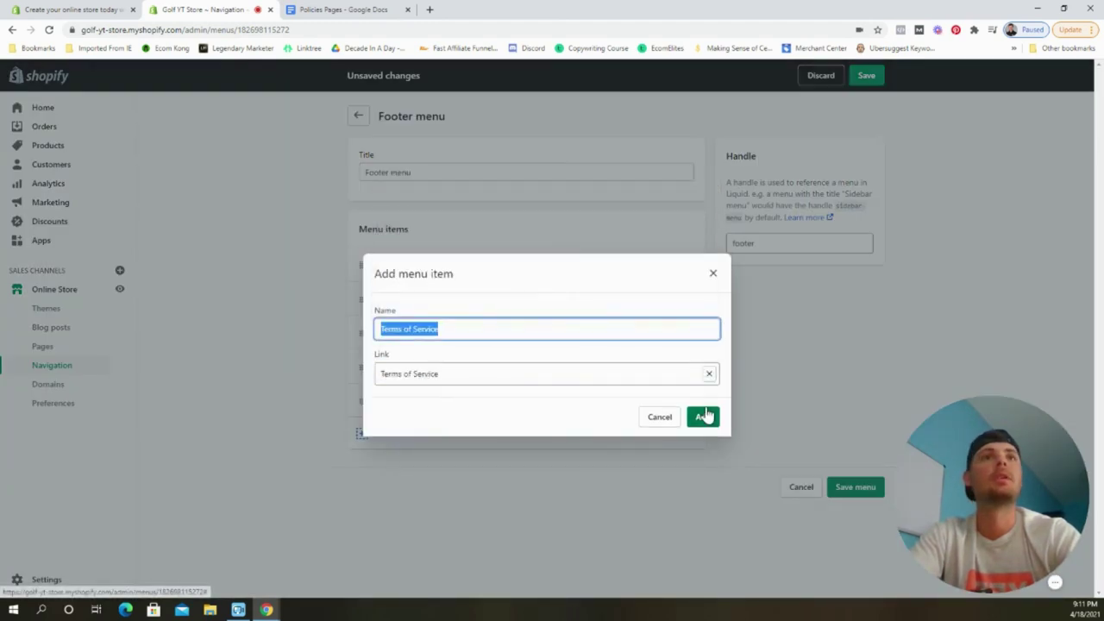
{"action": "left_click", "coordinate": [703, 416]}
{"action": "left_click", "coordinate": [865, 79]}
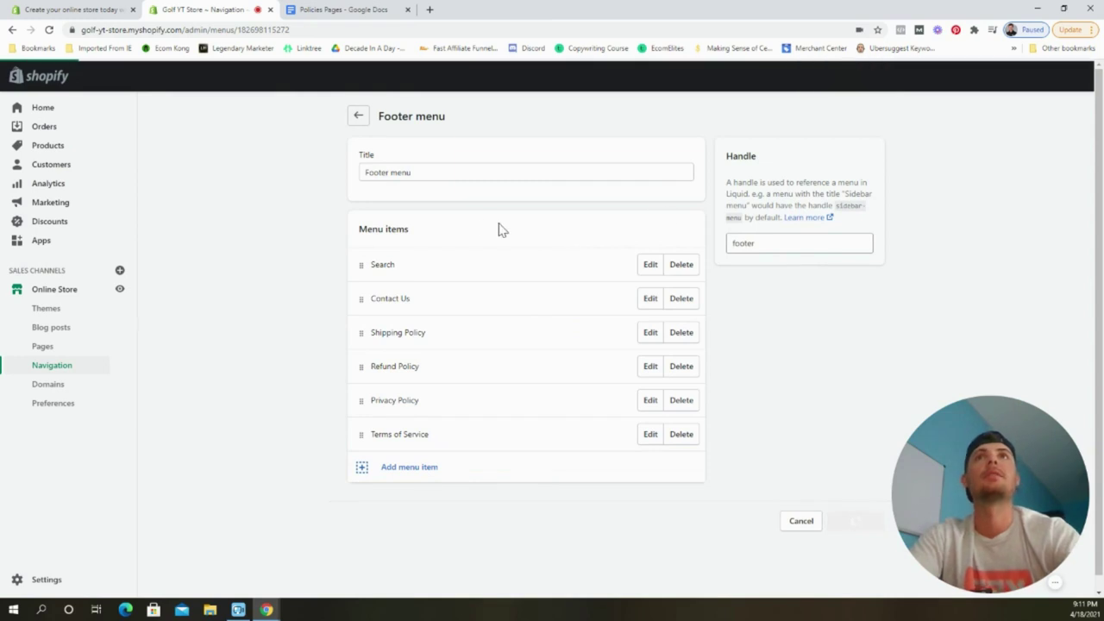
{"action": "left_click", "coordinate": [358, 119]}
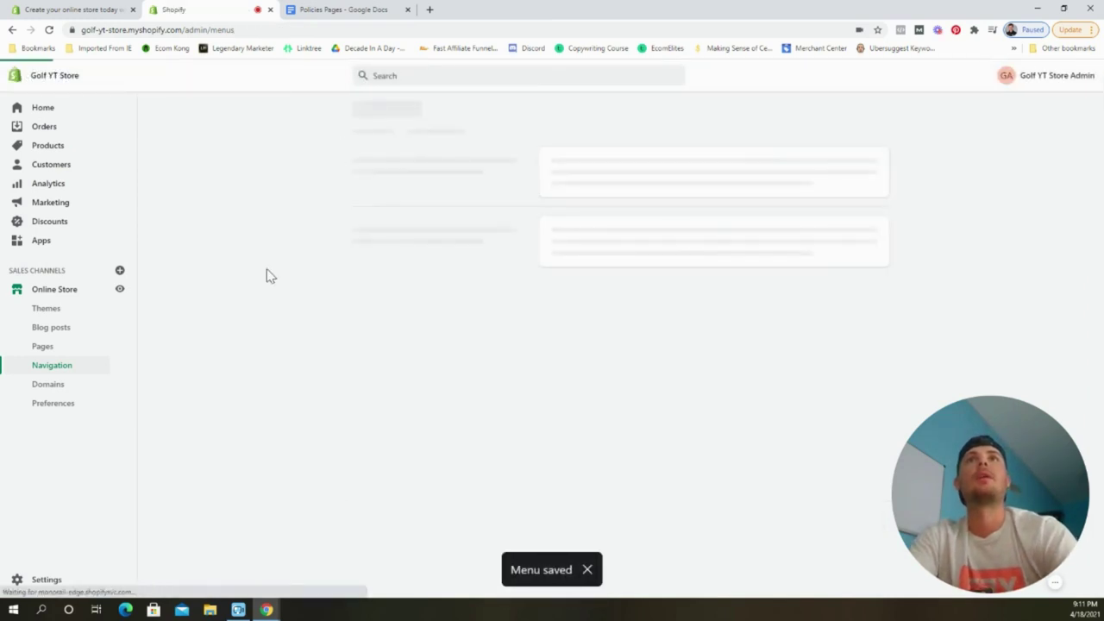
{"action": "left_click", "coordinate": [120, 290]}
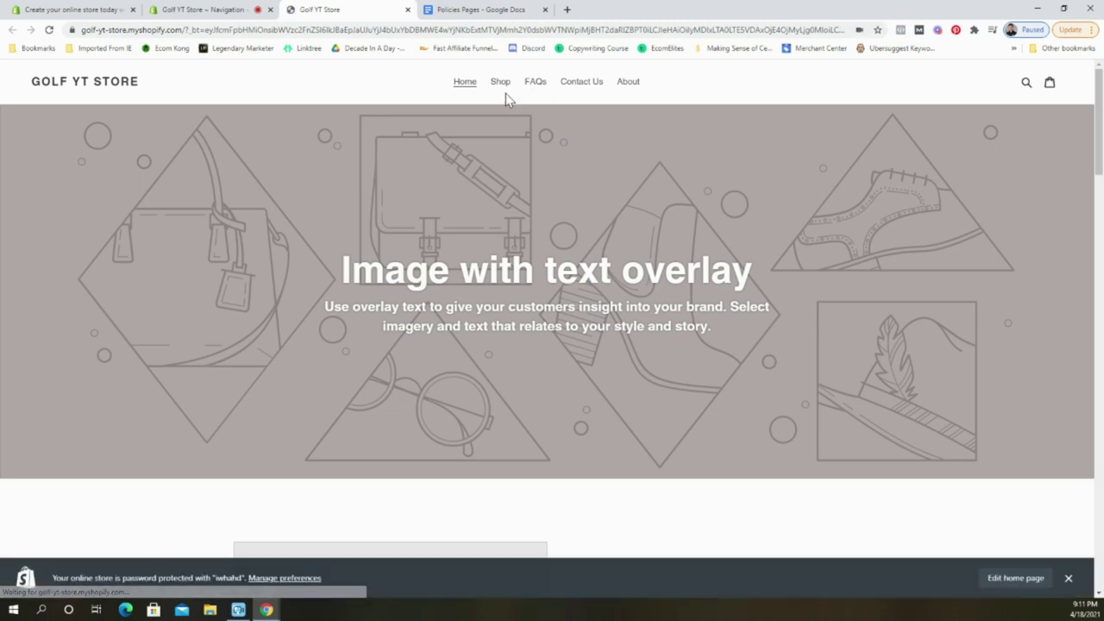
{"action": "left_click", "coordinate": [502, 91]}
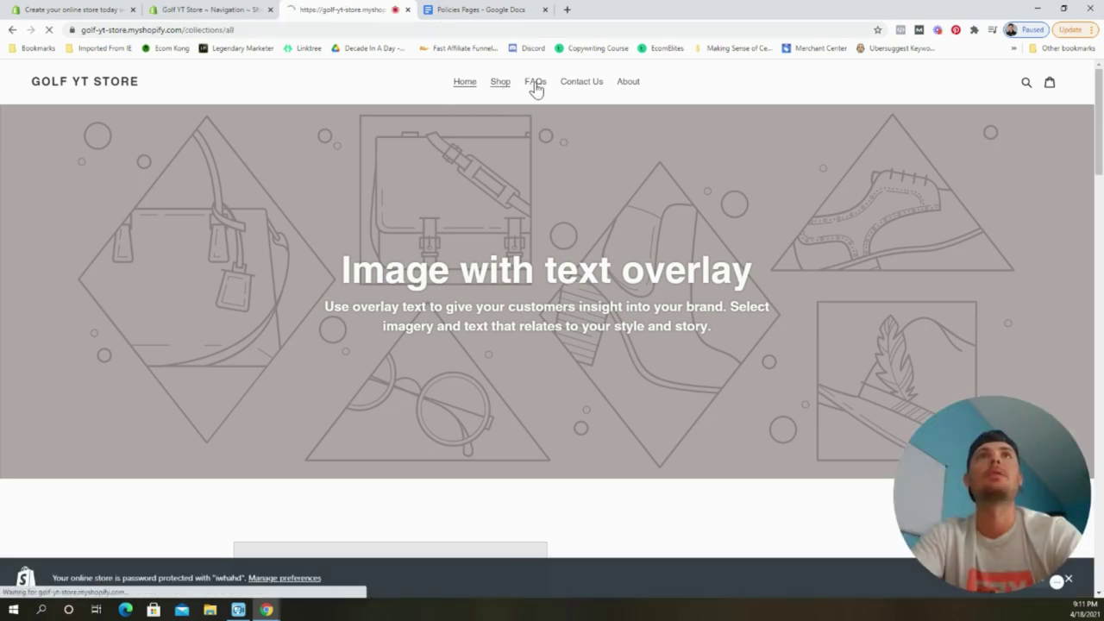
{"action": "left_click", "coordinate": [535, 89]}
{"action": "scroll", "coordinate": [572, 219], "scroll_direction": "down", "scroll_amount": 3}
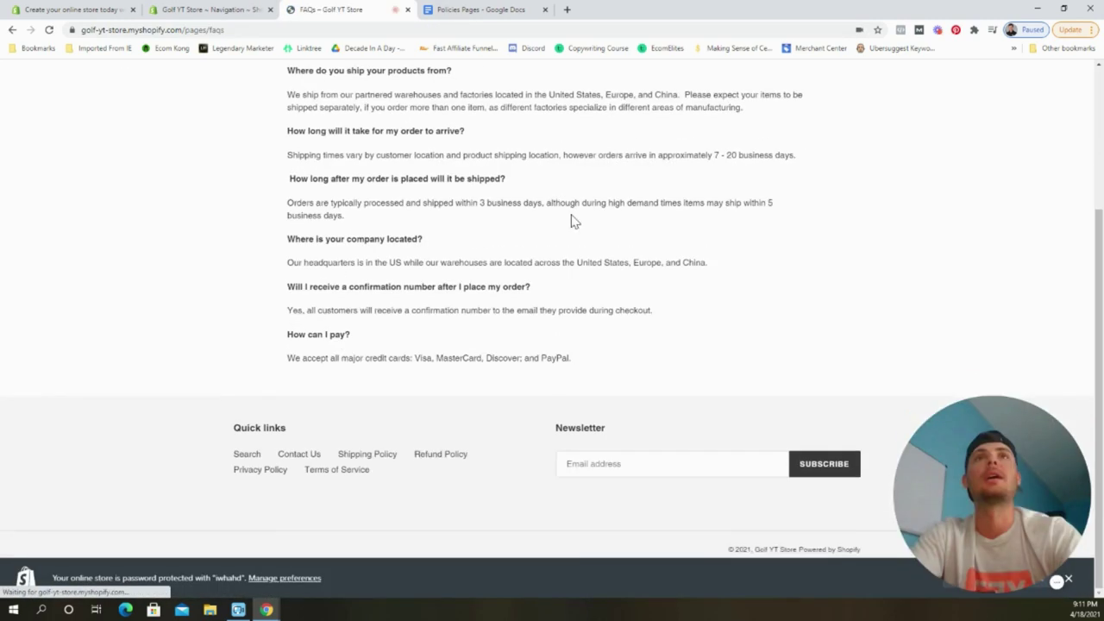
{"action": "scroll", "coordinate": [592, 284], "scroll_direction": "up", "scroll_amount": 3}
{"action": "left_click", "coordinate": [583, 95]}
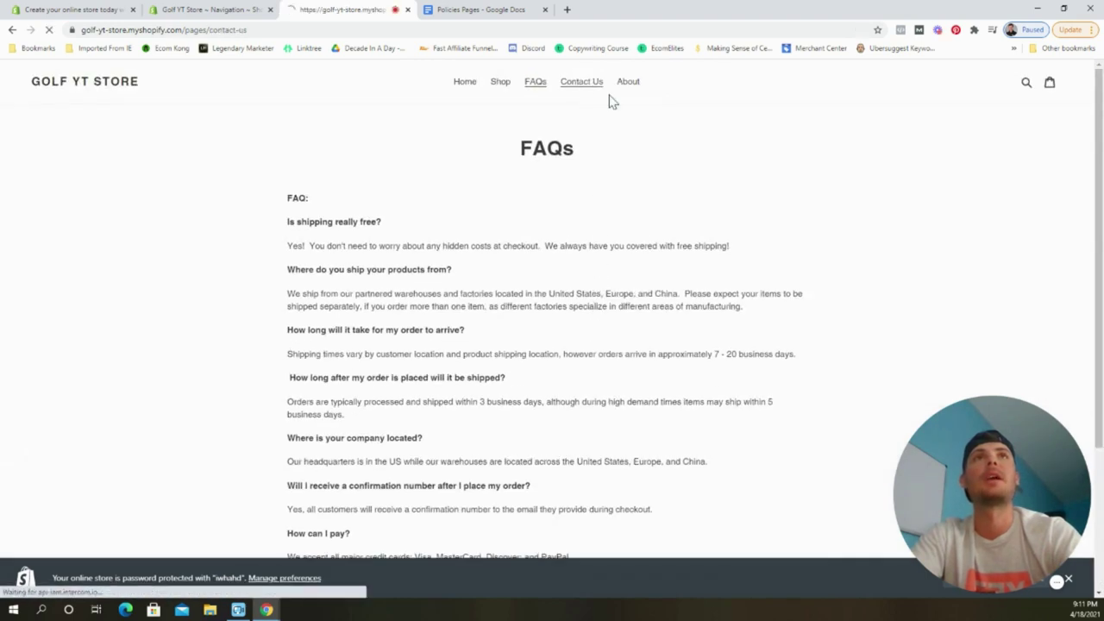
{"action": "left_click", "coordinate": [630, 95]}
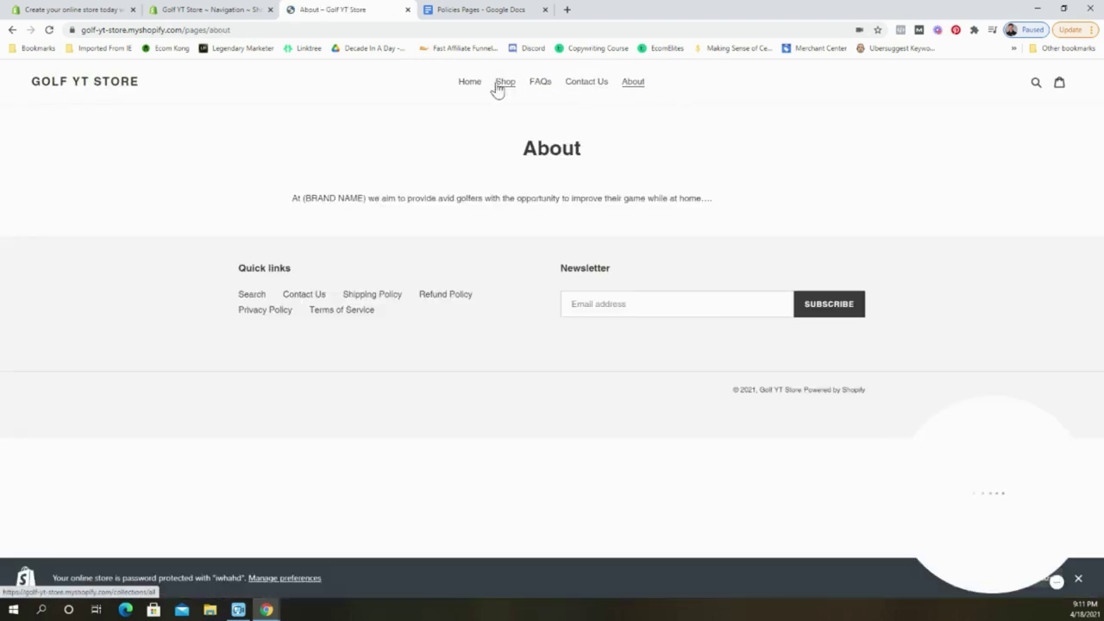
{"action": "left_click", "coordinate": [472, 90]}
{"action": "scroll", "coordinate": [457, 288], "scroll_direction": "down", "scroll_amount": 15}
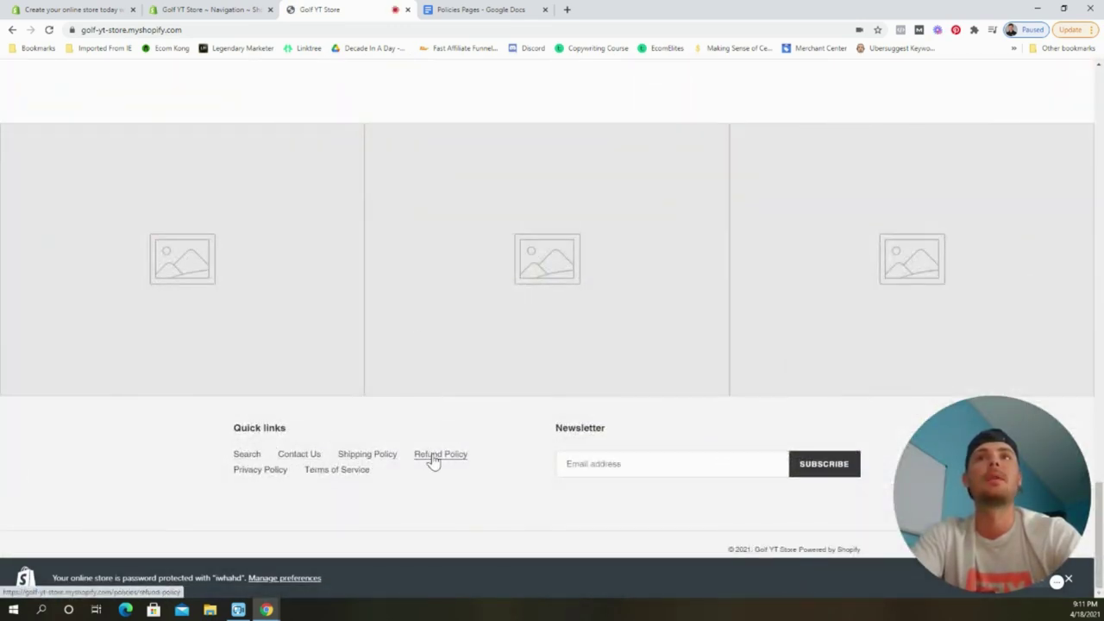
{"action": "left_click", "coordinate": [387, 455]}
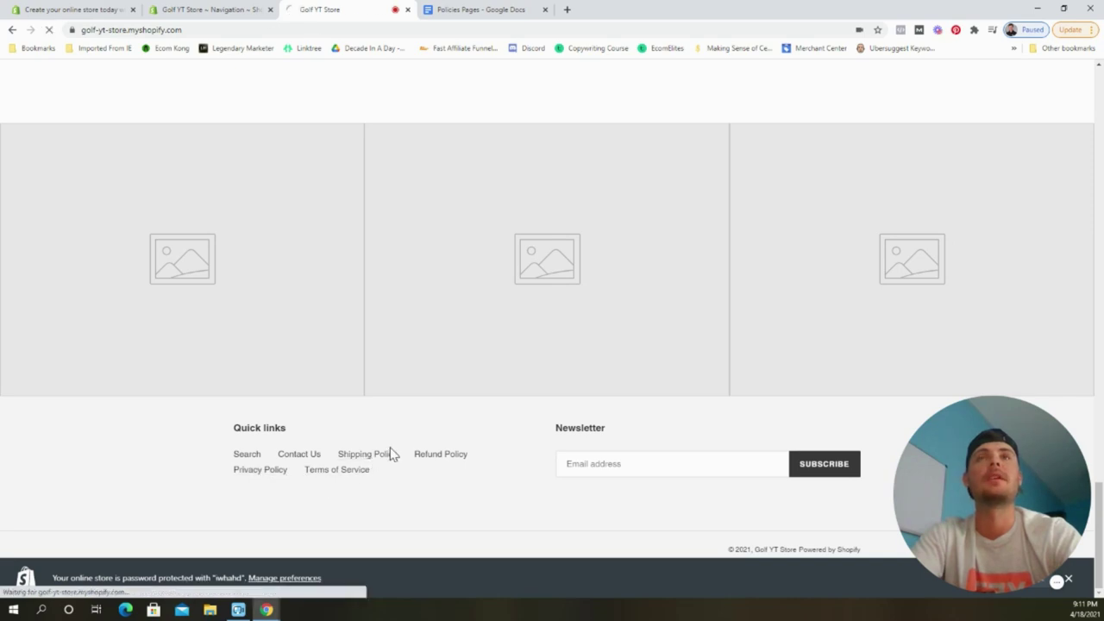
{"action": "scroll", "coordinate": [371, 258], "scroll_direction": "down", "scroll_amount": 5}
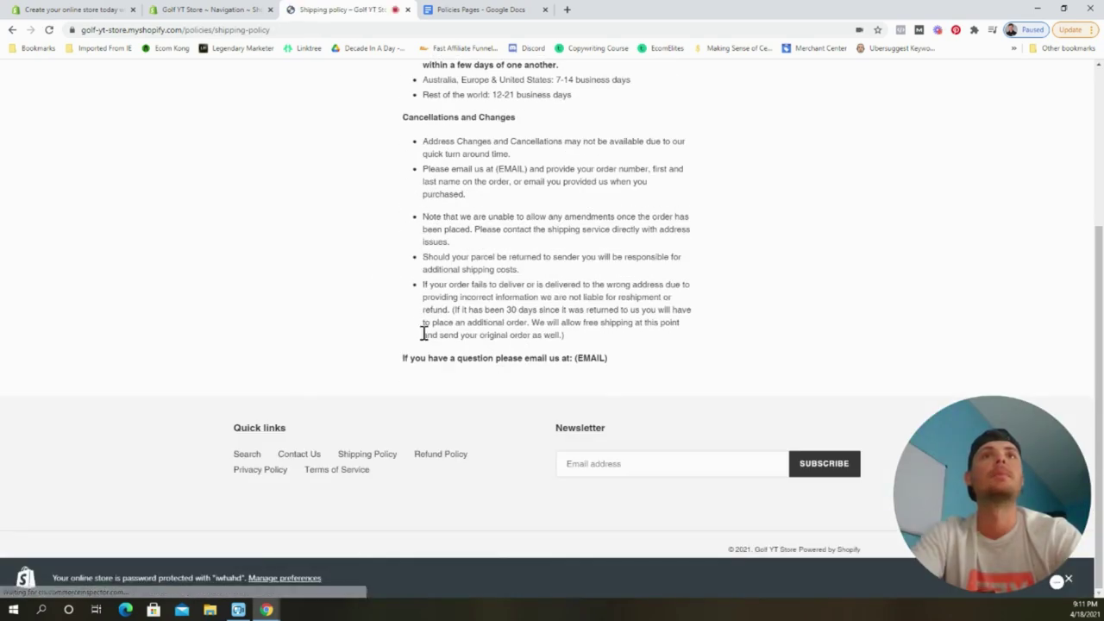
{"action": "left_click", "coordinate": [435, 454]}
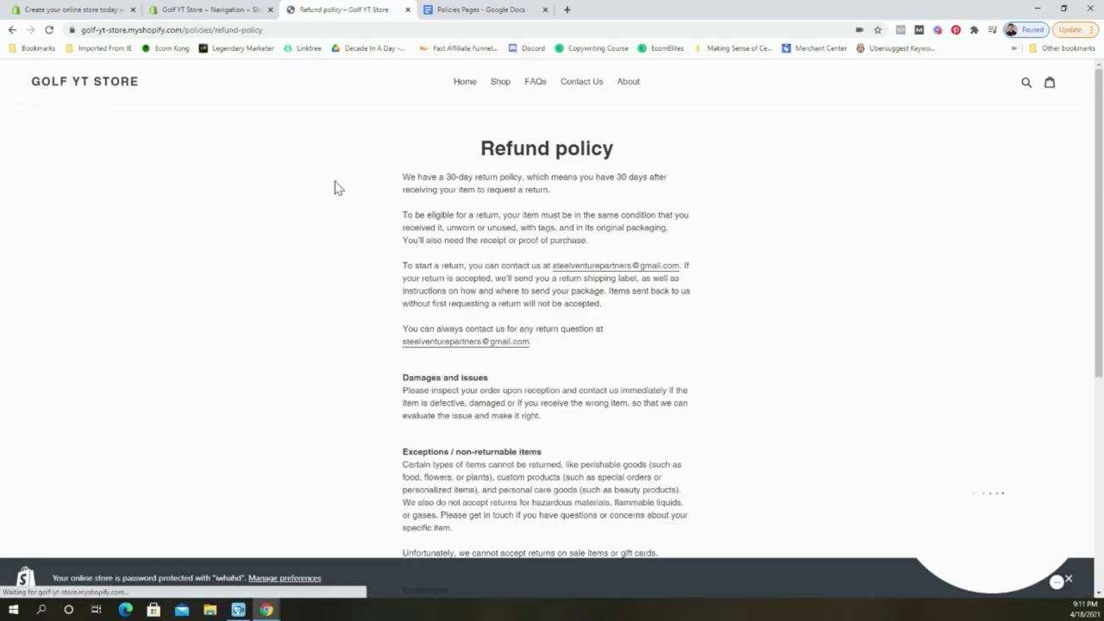
{"action": "left_click", "coordinate": [407, 10]}
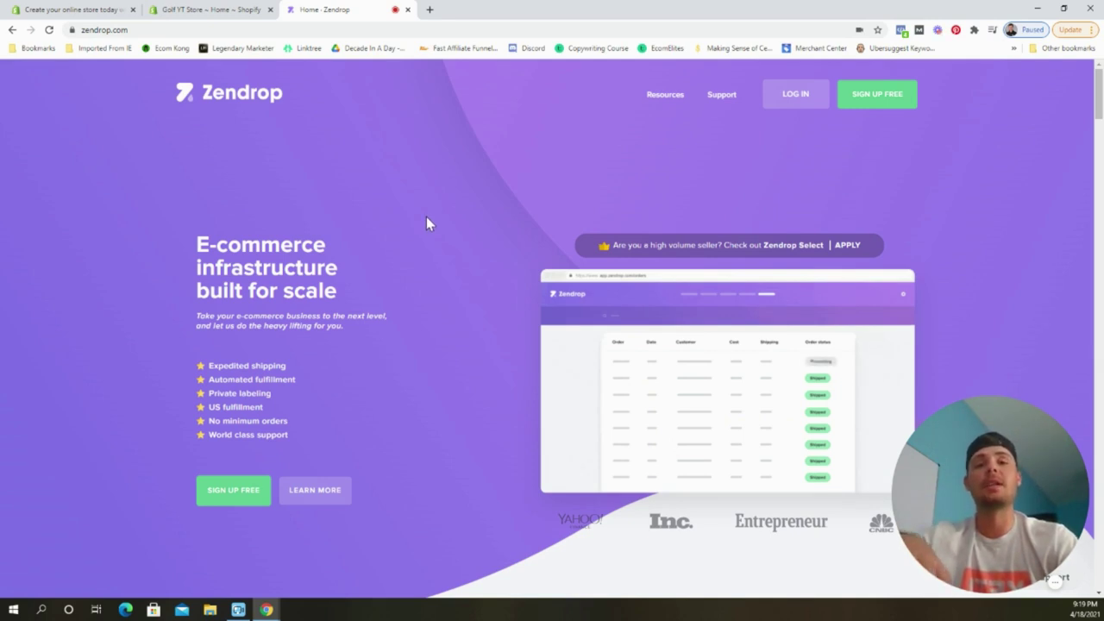
Start the free Zendrop account sign-up from zendrop.com.
{"action": "left_click", "coordinate": [254, 499]}
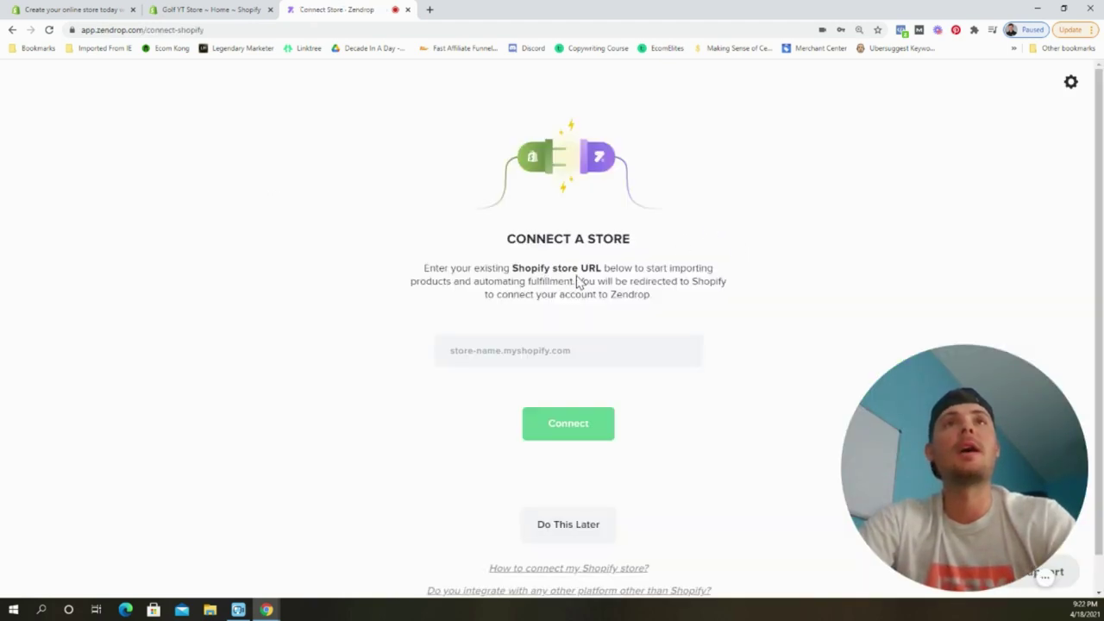
Paste the Shopify store URL into Zendrop, connect it, and approve installing the Zendrop app.
{"action": "left_click", "coordinate": [195, 10]}
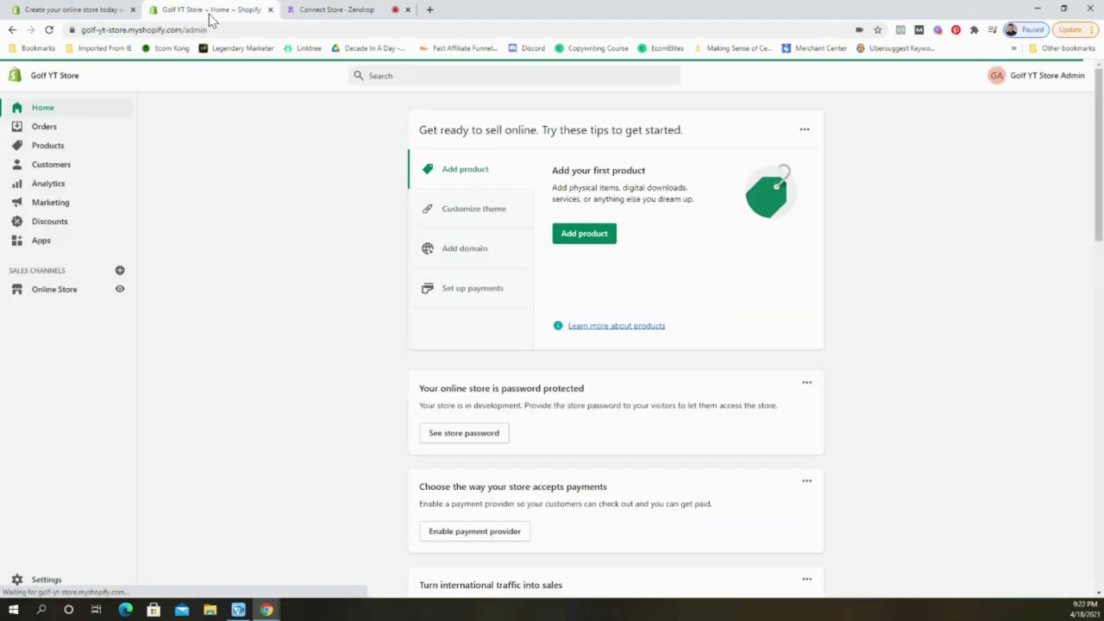
{"action": "left_click", "coordinate": [171, 31]}
{"action": "key", "text": "ctrl+c"}
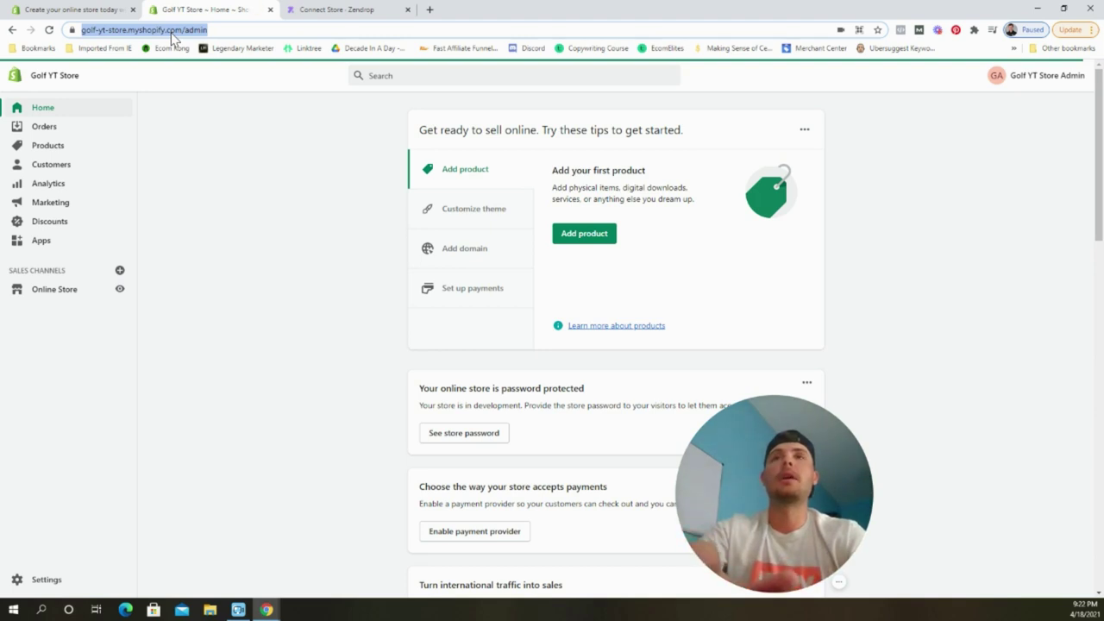
{"action": "left_click", "coordinate": [327, 9]}
{"action": "left_click", "coordinate": [574, 354]}
{"action": "key", "text": "ctrl+v"}
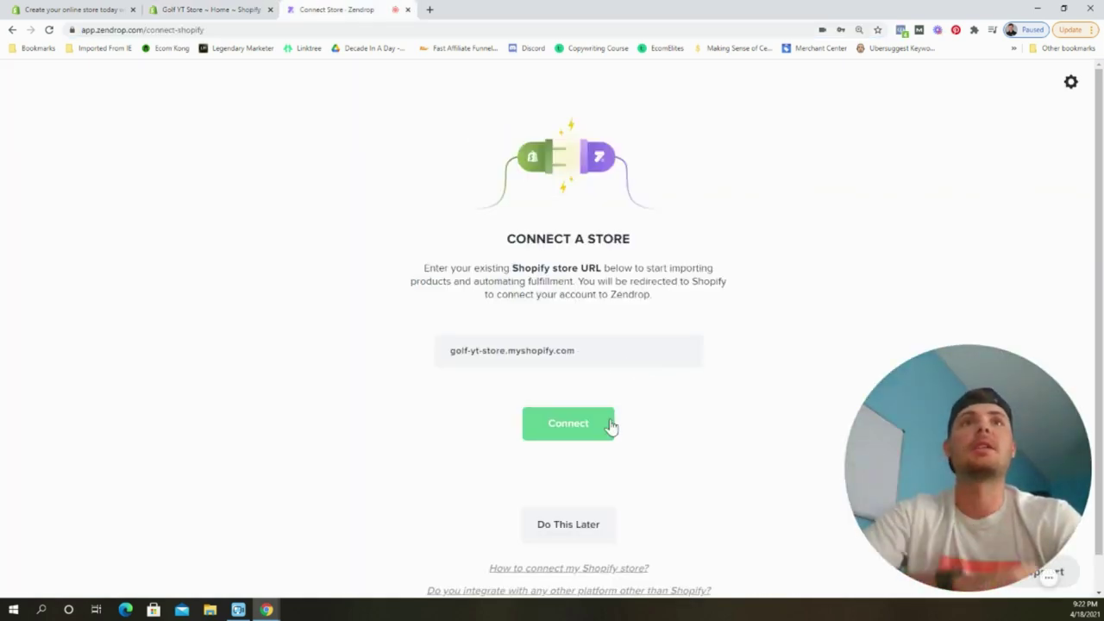
{"action": "left_click", "coordinate": [604, 427]}
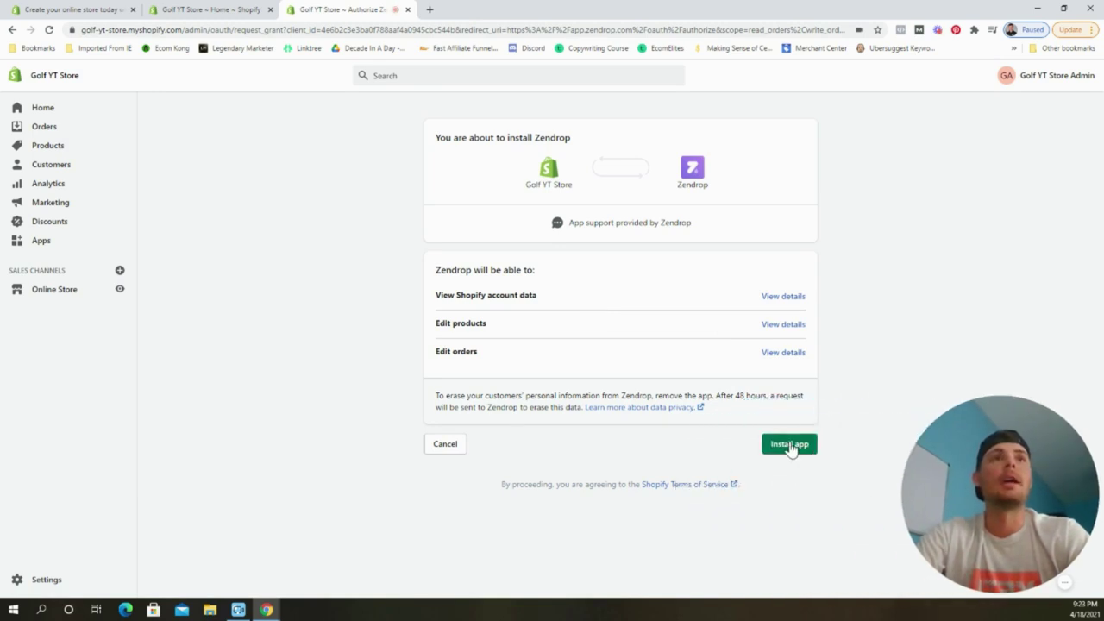
{"action": "left_click", "coordinate": [789, 447]}
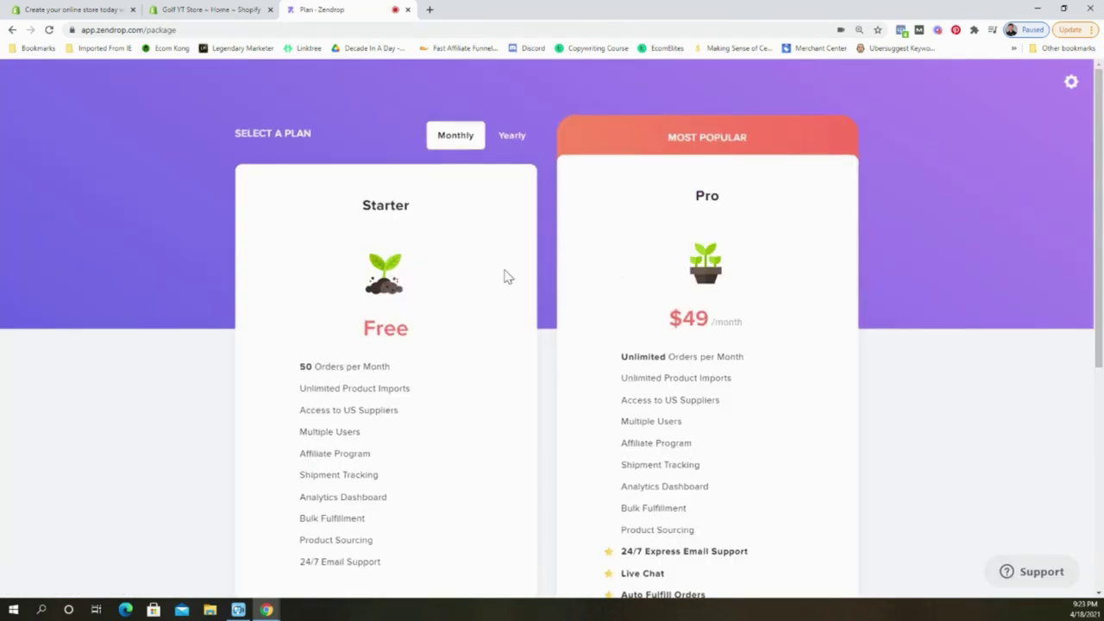
Choose the free Starter plan and open the PGM golf net from a 'golf nets' search.
{"action": "scroll", "coordinate": [505, 276], "scroll_direction": "down", "scroll_amount": 3}
{"action": "left_click", "coordinate": [390, 410]}
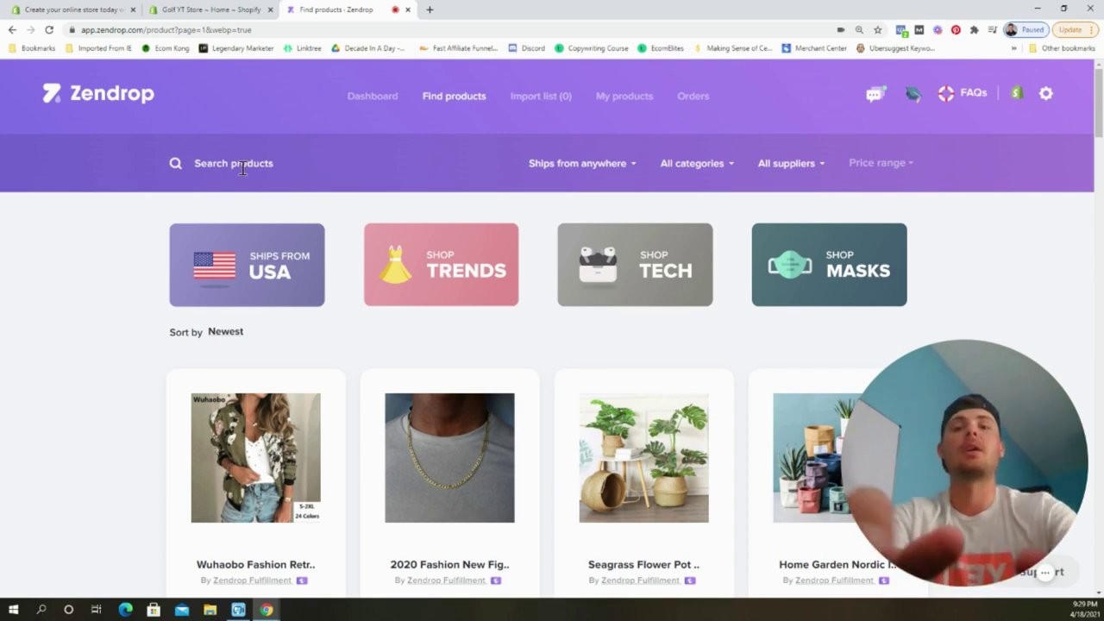
{"action": "type", "text": "golf nets"}
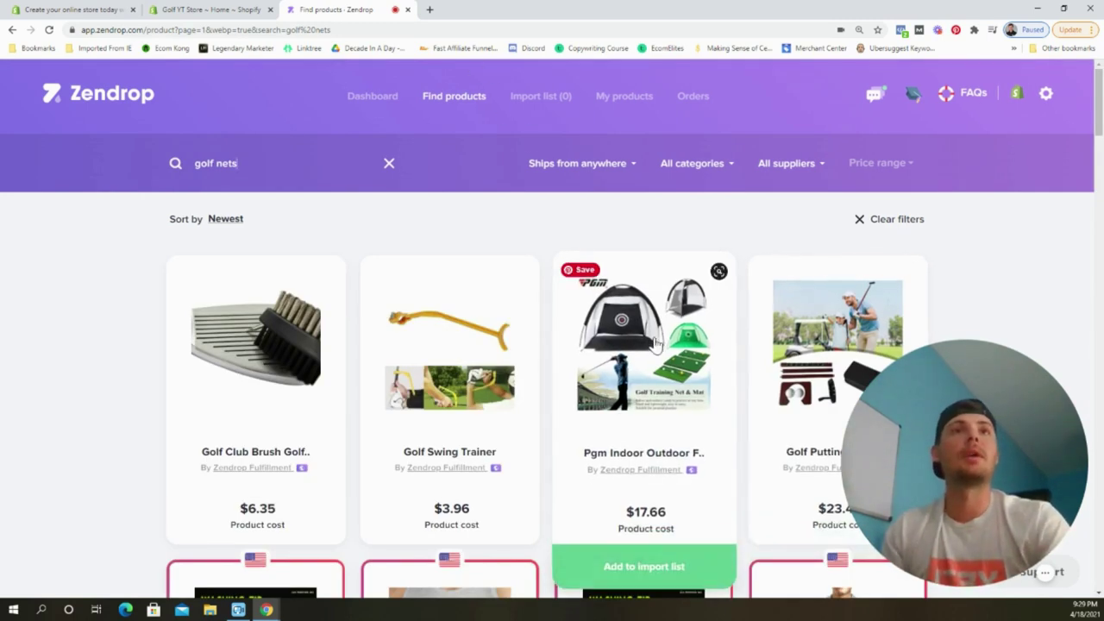
{"action": "left_click", "coordinate": [653, 345]}
Review the golf net's variants with their costs and its shipping options.
{"action": "scroll", "coordinate": [606, 253], "scroll_direction": "down", "scroll_amount": 2}
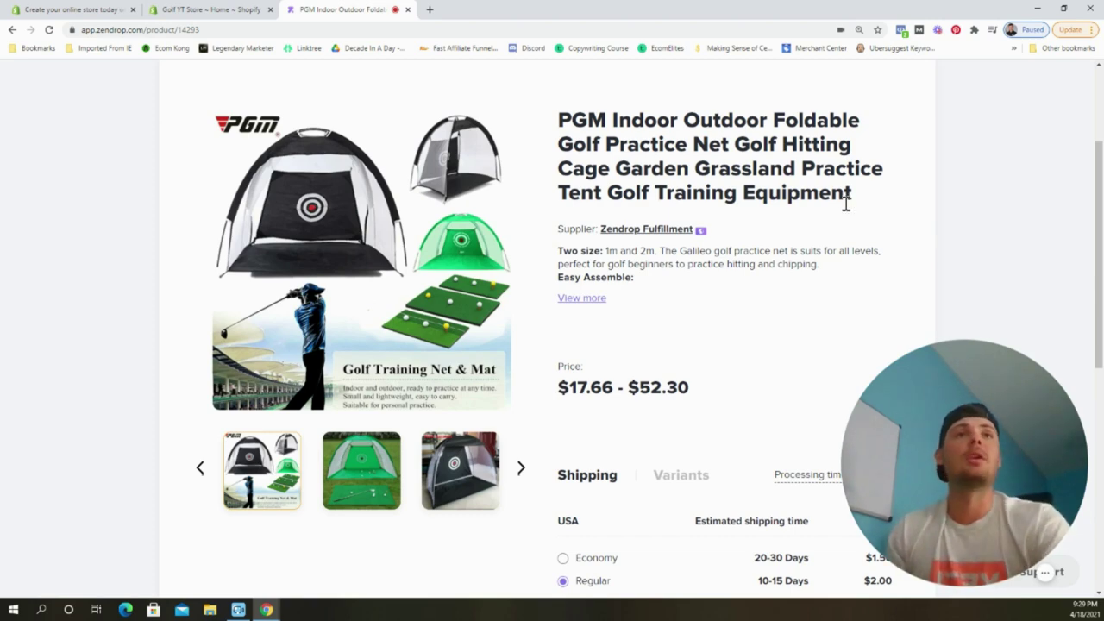
{"action": "scroll", "coordinate": [775, 259], "scroll_direction": "down", "scroll_amount": 2}
{"action": "left_click", "coordinate": [684, 316]}
{"action": "scroll", "coordinate": [749, 220], "scroll_direction": "down", "scroll_amount": 2}
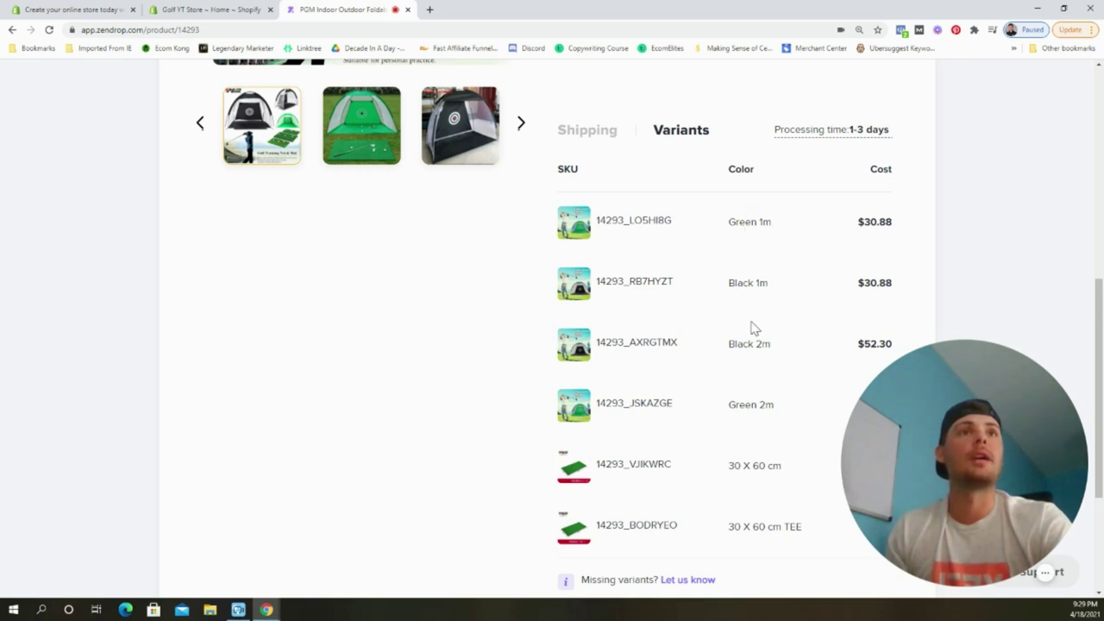
{"action": "scroll", "coordinate": [773, 334], "scroll_direction": "down", "scroll_amount": 1}
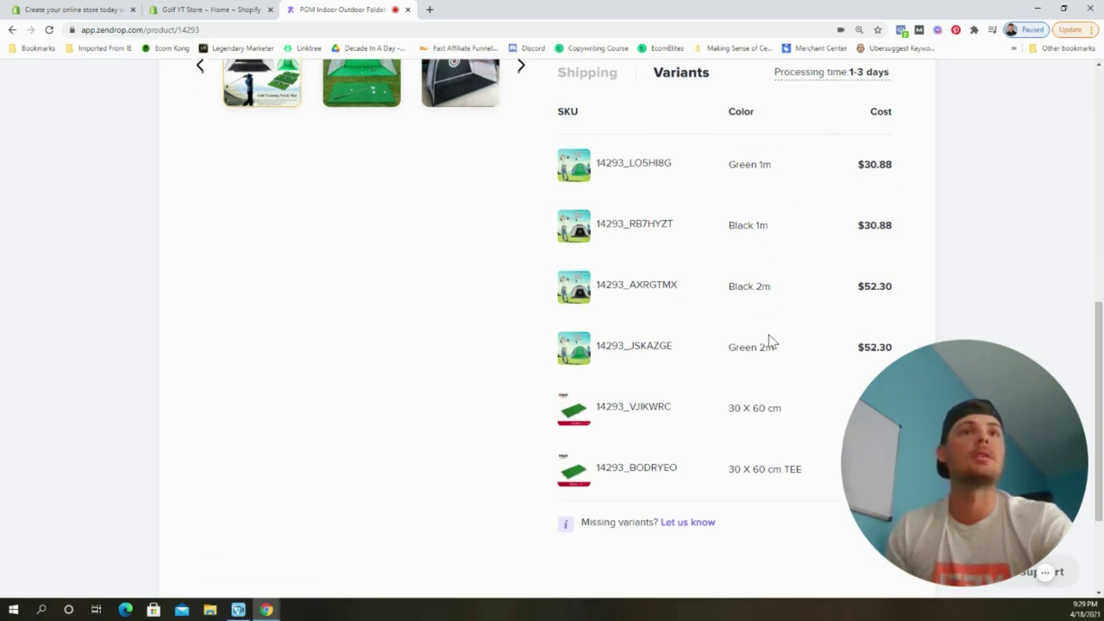
{"action": "scroll", "coordinate": [733, 420], "scroll_direction": "down", "scroll_amount": 1}
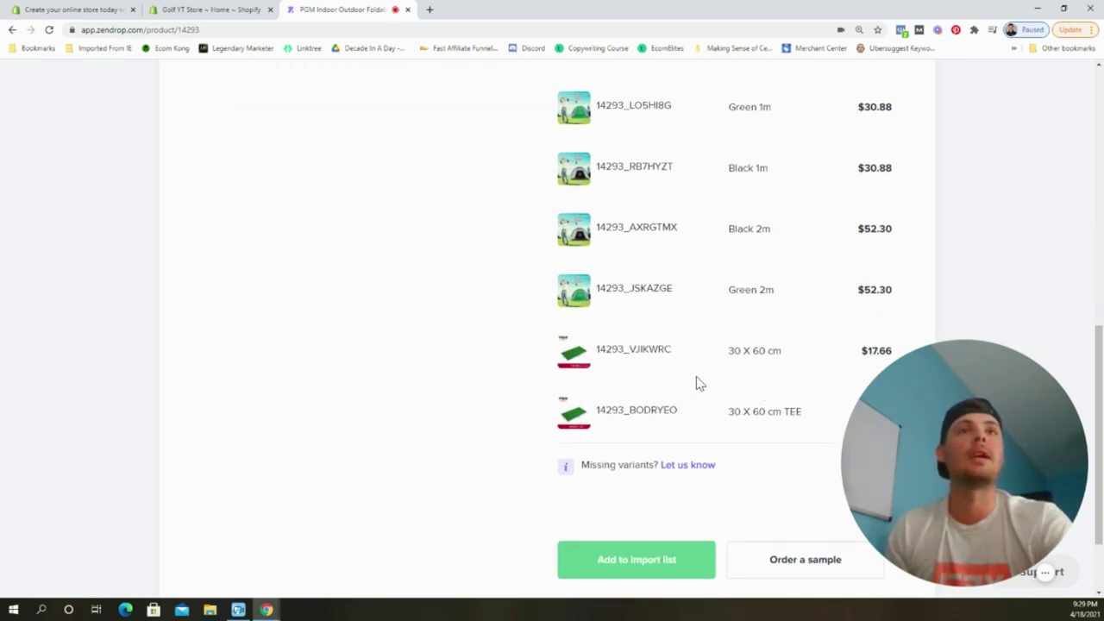
{"action": "scroll", "coordinate": [694, 384], "scroll_direction": "up", "scroll_amount": 1}
{"action": "scroll", "coordinate": [701, 382], "scroll_direction": "down", "scroll_amount": 2}
{"action": "scroll", "coordinate": [702, 382], "scroll_direction": "up", "scroll_amount": 6}
{"action": "scroll", "coordinate": [704, 378], "scroll_direction": "up", "scroll_amount": 2}
{"action": "scroll", "coordinate": [738, 357], "scroll_direction": "down", "scroll_amount": 7}
{"action": "scroll", "coordinate": [828, 289], "scroll_direction": "up", "scroll_amount": 2}
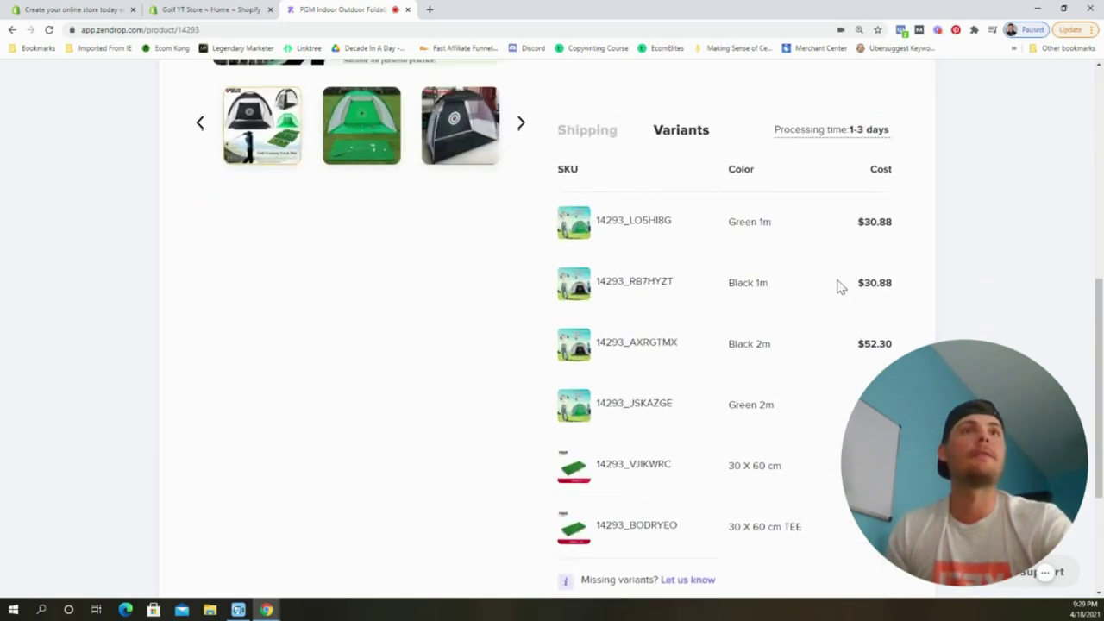
{"action": "scroll", "coordinate": [776, 294], "scroll_direction": "up", "scroll_amount": 2}
{"action": "left_click", "coordinate": [587, 300]}
{"action": "scroll", "coordinate": [802, 250], "scroll_direction": "down", "scroll_amount": 2}
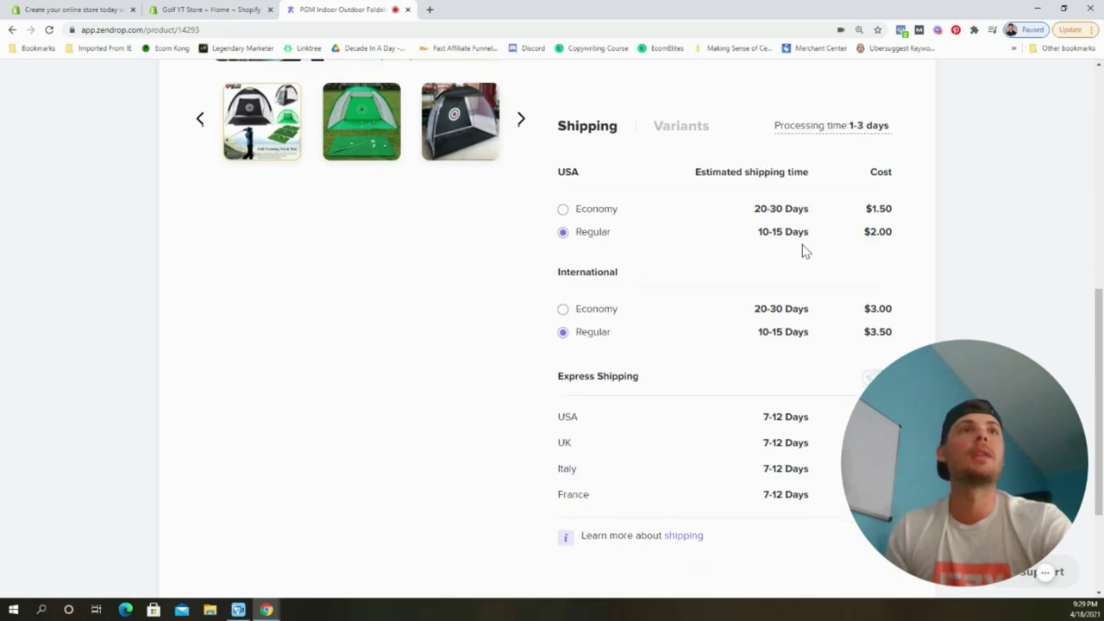
{"action": "scroll", "coordinate": [805, 251], "scroll_direction": "down", "scroll_amount": 1}
{"action": "scroll", "coordinate": [689, 189], "scroll_direction": "up", "scroll_amount": 1}
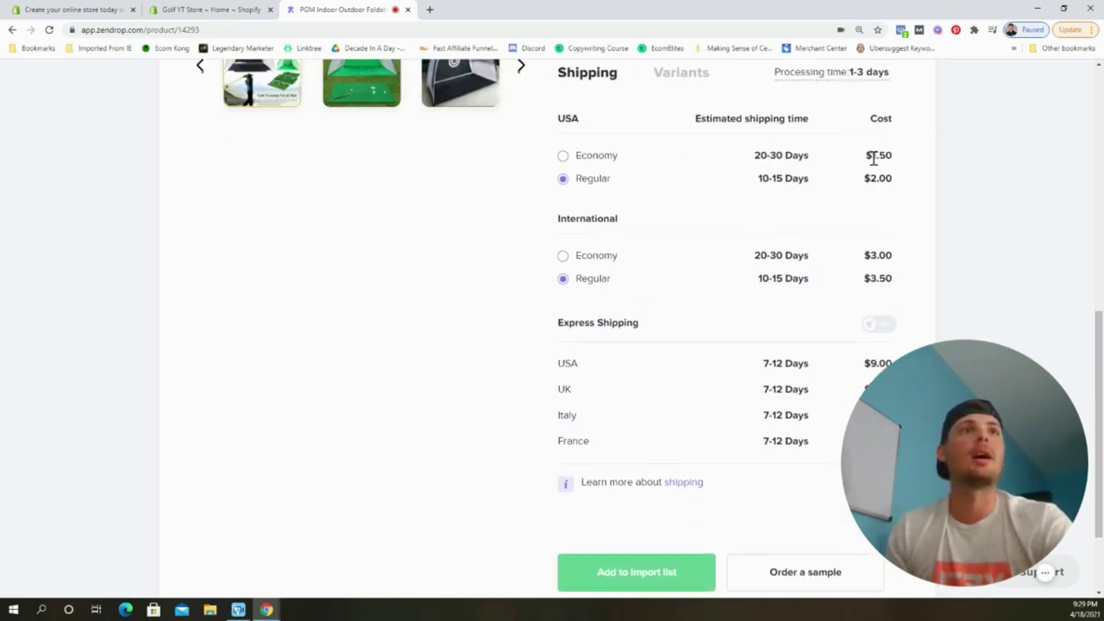
{"action": "scroll", "coordinate": [842, 210], "scroll_direction": "down", "scroll_amount": 1}
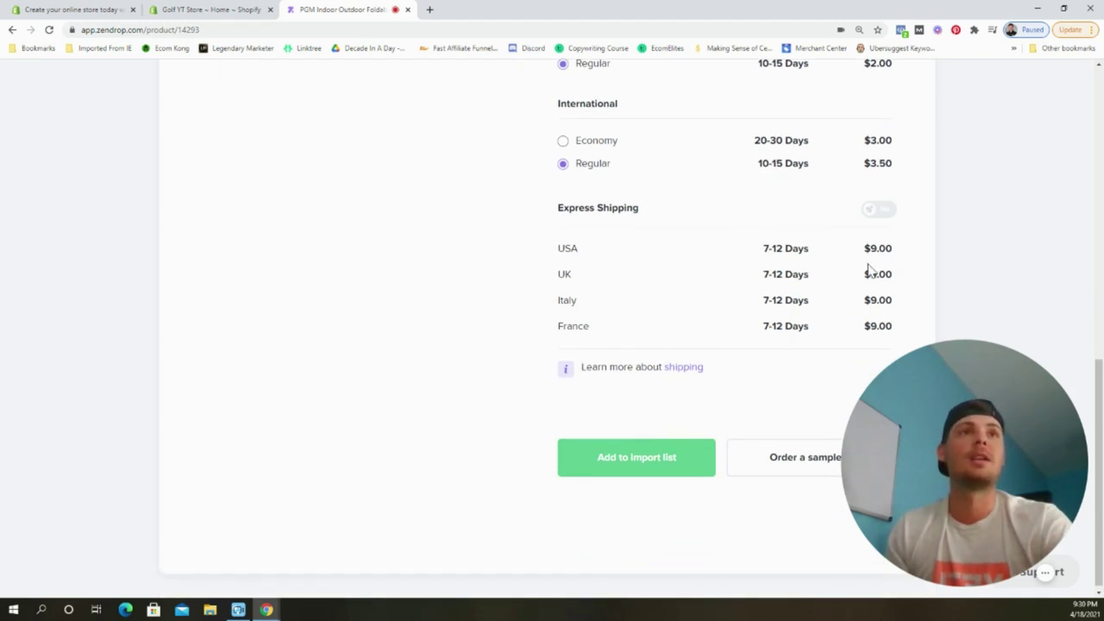
{"action": "scroll", "coordinate": [815, 298], "scroll_direction": "up", "scroll_amount": 4}
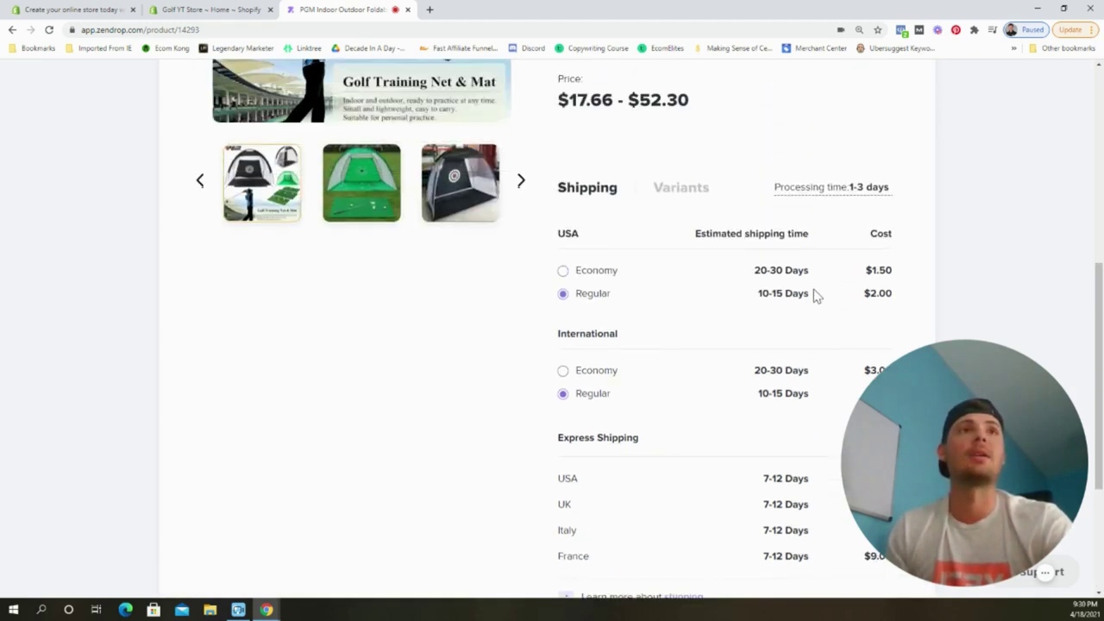
{"action": "left_click", "coordinate": [680, 302]}
{"action": "scroll", "coordinate": [744, 275], "scroll_direction": "down", "scroll_amount": 3}
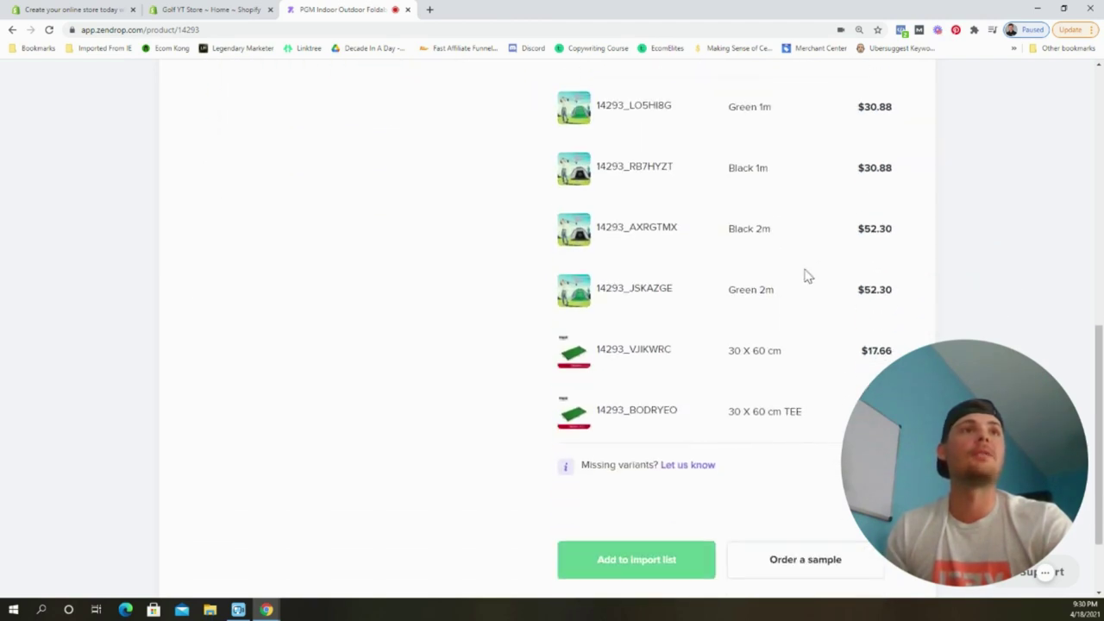
{"action": "scroll", "coordinate": [776, 259], "scroll_direction": "up", "scroll_amount": 3}
{"action": "left_click", "coordinate": [604, 248]}
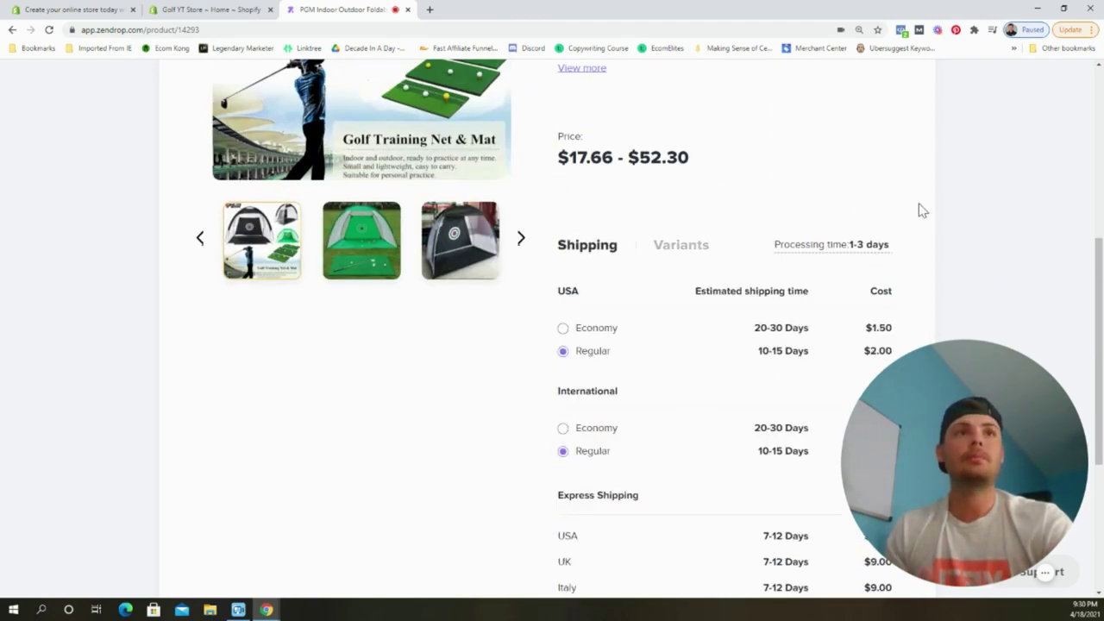
{"action": "scroll", "coordinate": [914, 215], "scroll_direction": "down", "scroll_amount": 1}
{"action": "scroll", "coordinate": [792, 307], "scroll_direction": "down", "scroll_amount": 1}
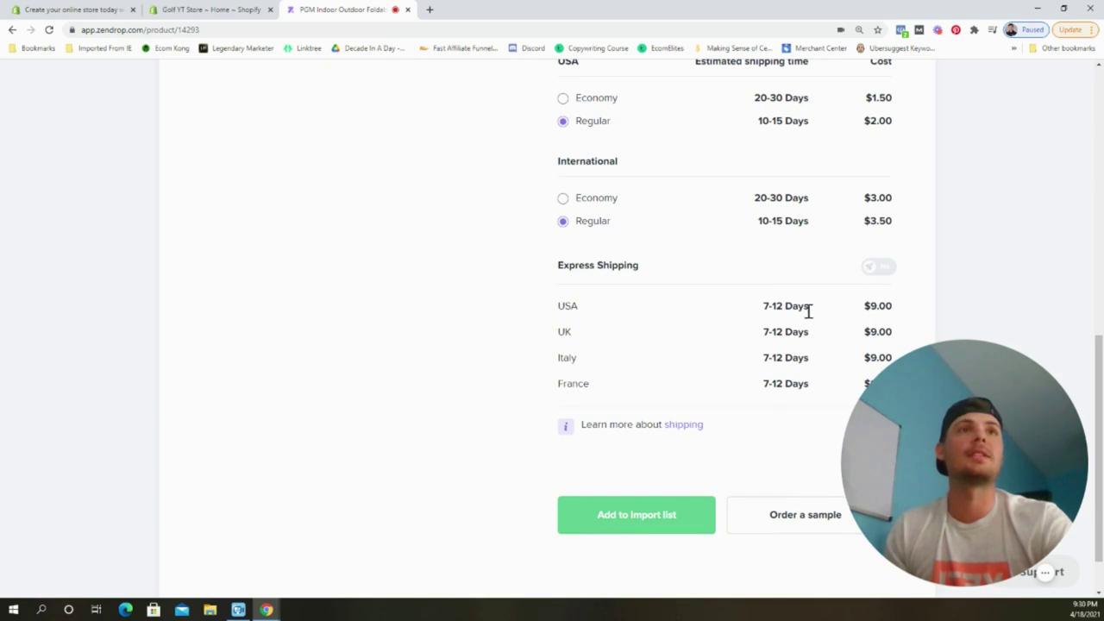
{"action": "scroll", "coordinate": [942, 256], "scroll_direction": "up", "scroll_amount": 2}
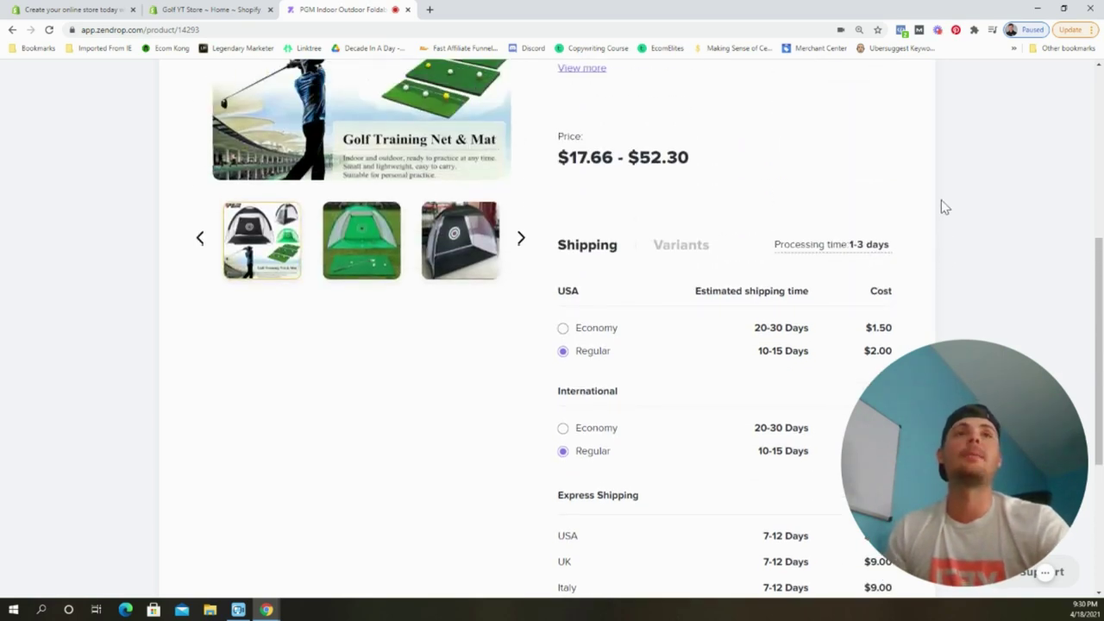
{"action": "scroll", "coordinate": [944, 207], "scroll_direction": "up", "scroll_amount": 1}
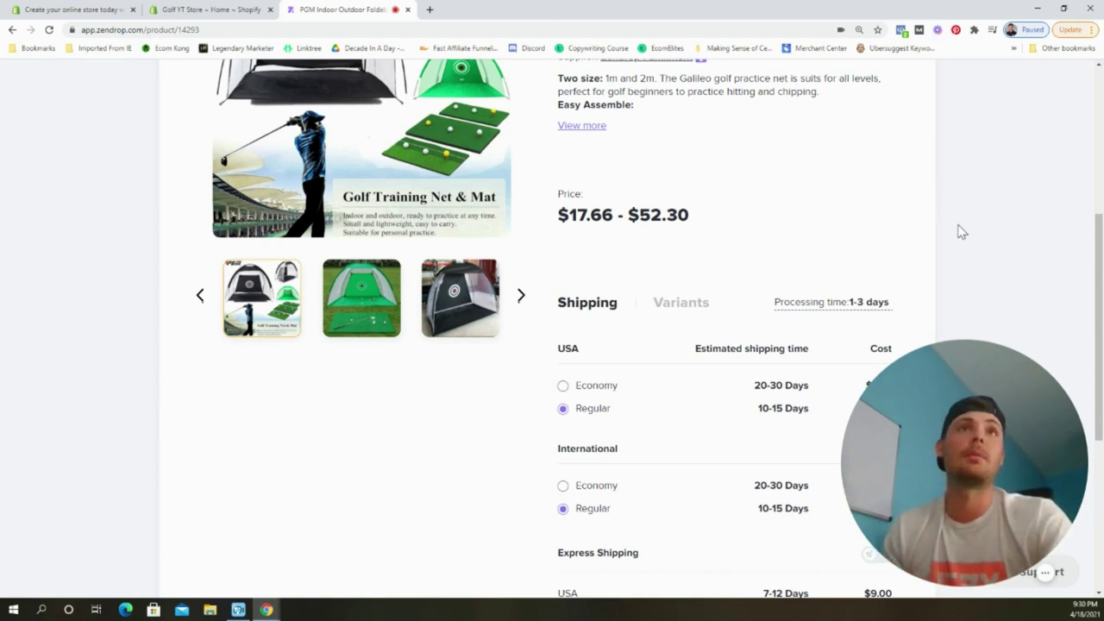
{"action": "scroll", "coordinate": [954, 225], "scroll_direction": "up", "scroll_amount": 3}
{"action": "scroll", "coordinate": [945, 233], "scroll_direction": "down", "scroll_amount": 6}
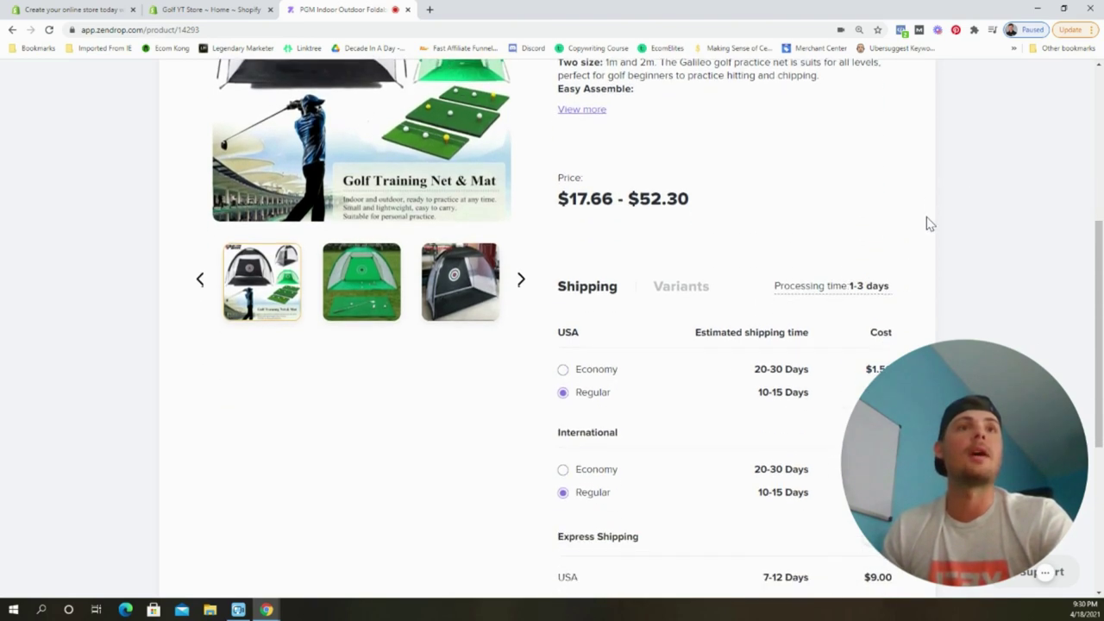
Add the golf net to the import list and open the Import list.
{"action": "left_click", "coordinate": [636, 454]}
{"action": "scroll", "coordinate": [782, 231], "scroll_direction": "up", "scroll_amount": 10}
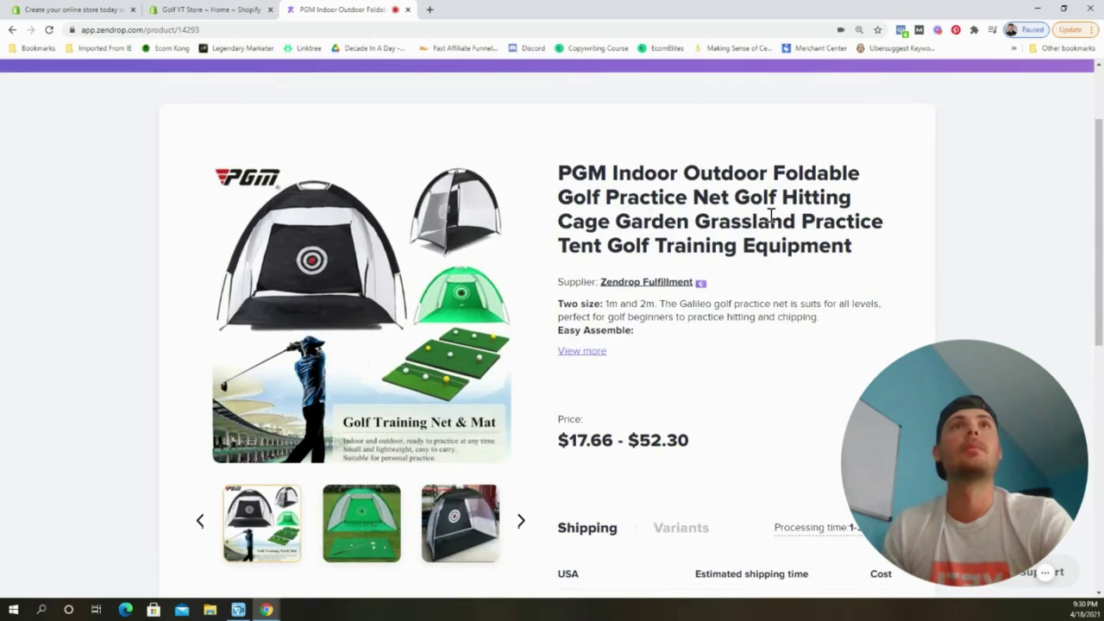
{"action": "left_click", "coordinate": [550, 96]}
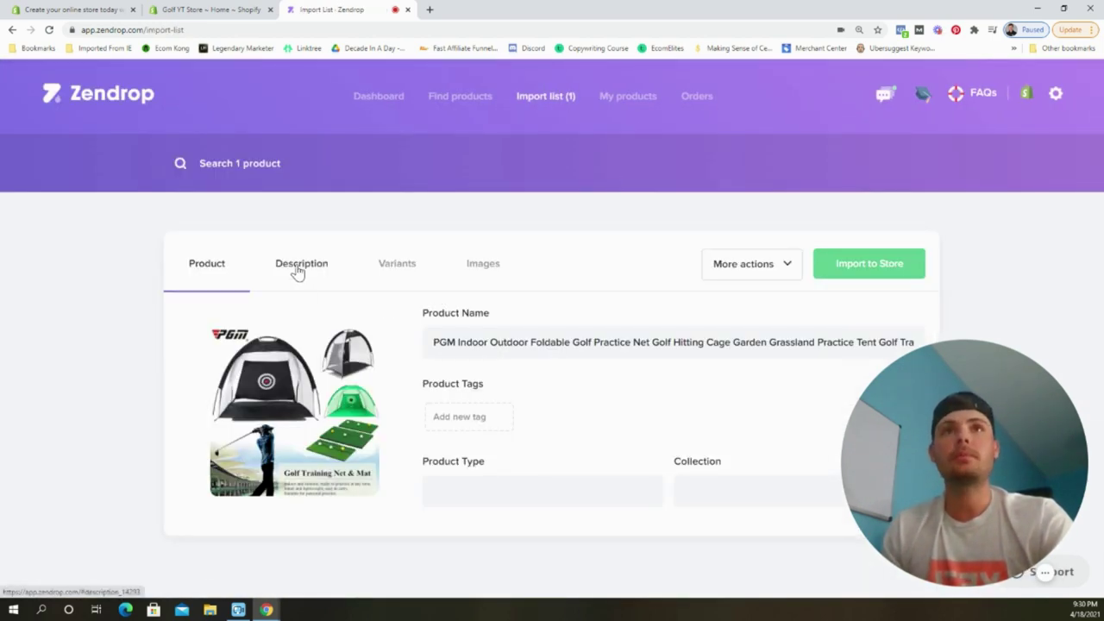
Rename the imported product to 'Golf Net'.
{"action": "left_click", "coordinate": [550, 337]}
{"action": "key", "text": "ctrl+a"}
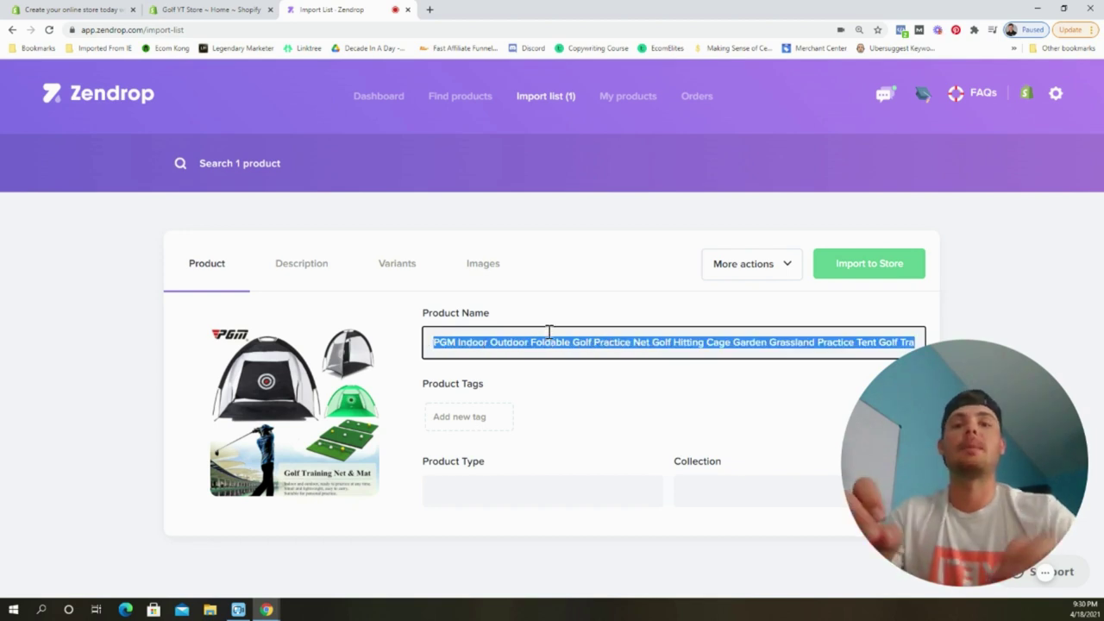
{"action": "type", "text": "Golf Net"}
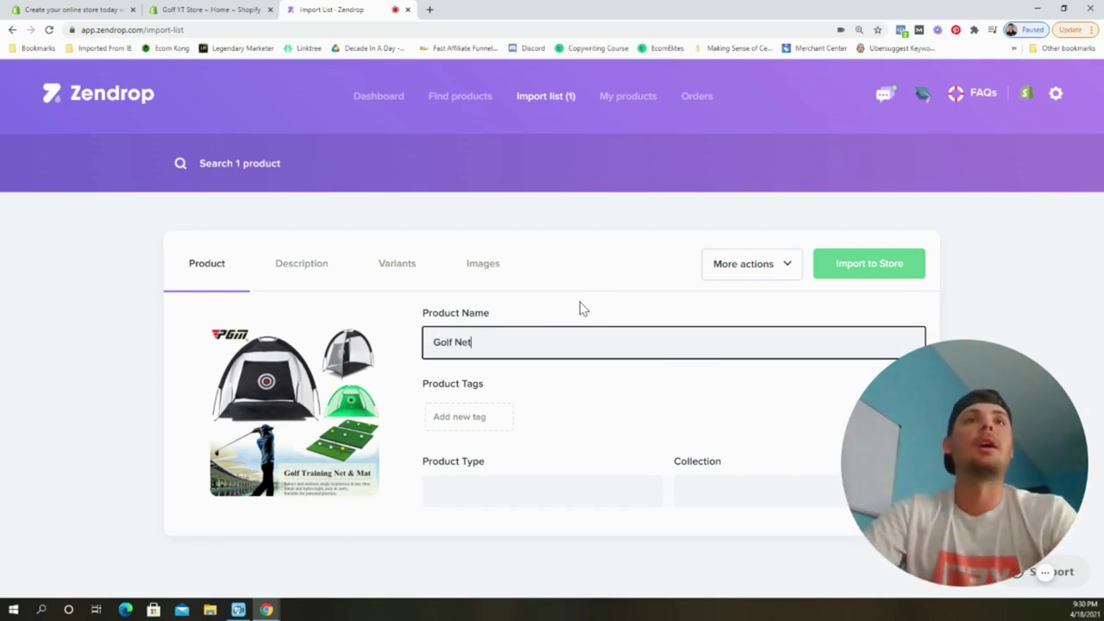
{"action": "left_click", "coordinate": [583, 307]}
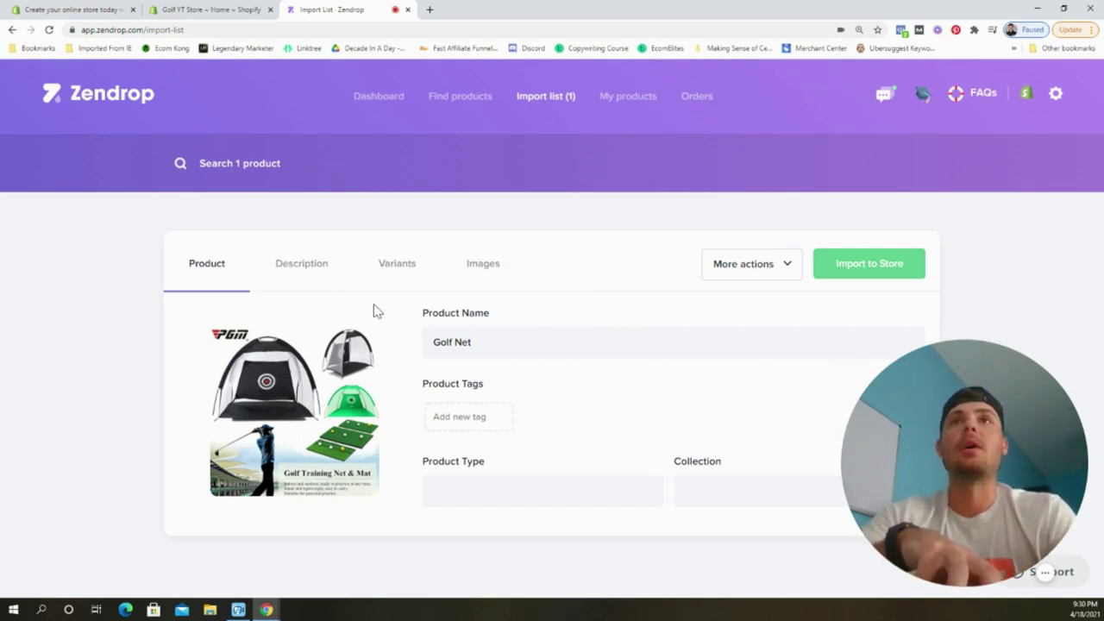
Check Golf Net's description, variants, prices and images, then import it to the store.
{"action": "left_click", "coordinate": [304, 264]}
{"action": "scroll", "coordinate": [496, 336], "scroll_direction": "down", "scroll_amount": 3}
{"action": "scroll", "coordinate": [457, 348], "scroll_direction": "up", "scroll_amount": 3}
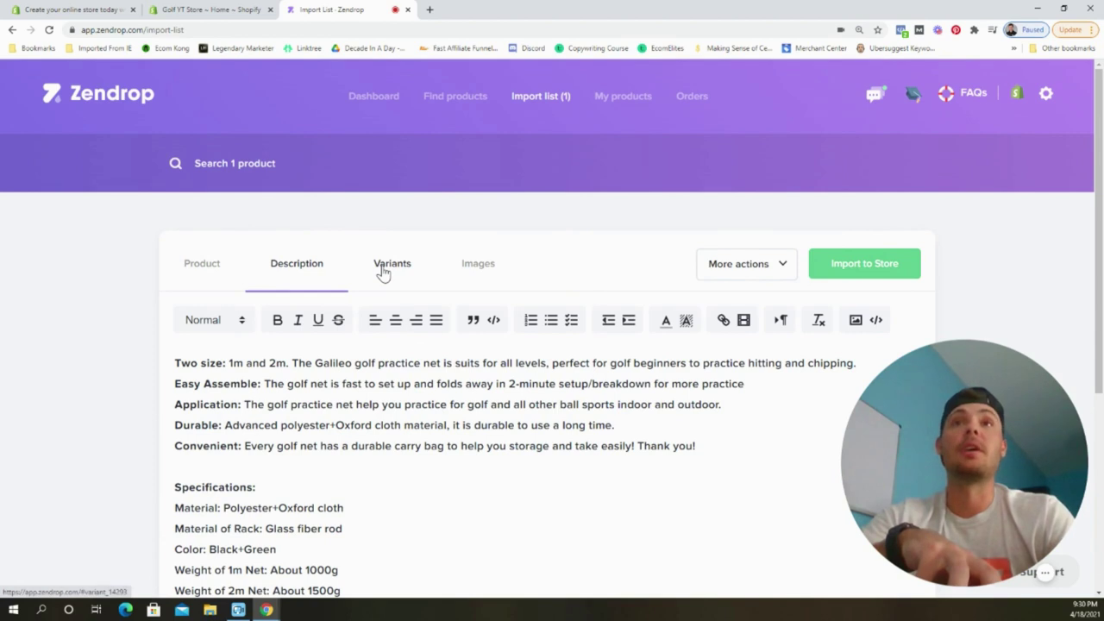
{"action": "left_click", "coordinate": [384, 265]}
{"action": "scroll", "coordinate": [419, 352], "scroll_direction": "down", "scroll_amount": 3}
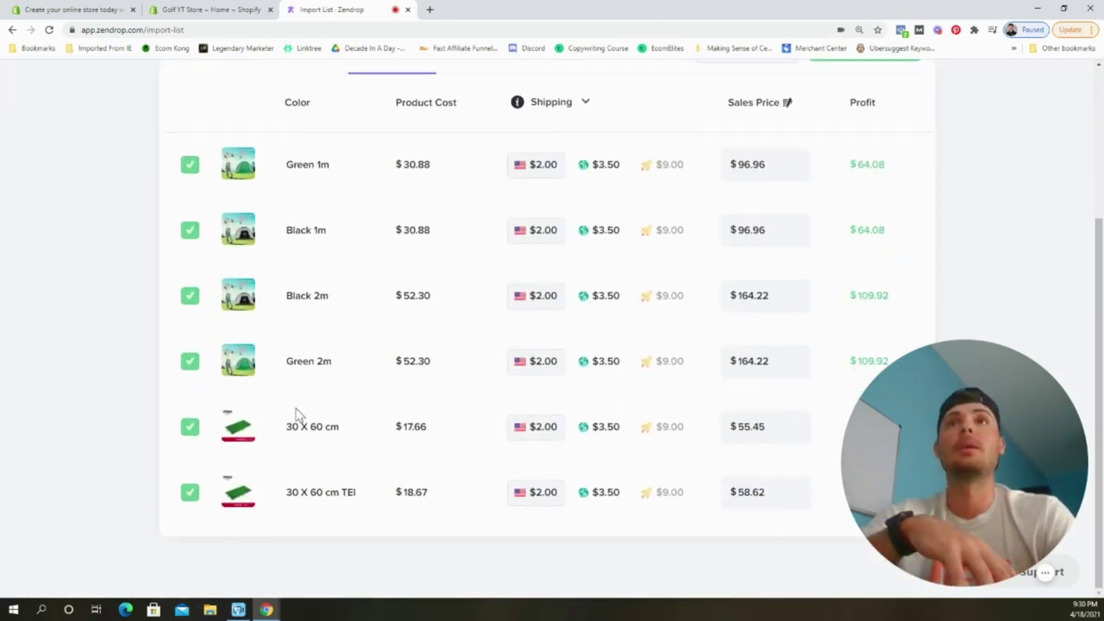
{"action": "scroll", "coordinate": [382, 419], "scroll_direction": "up", "scroll_amount": 4}
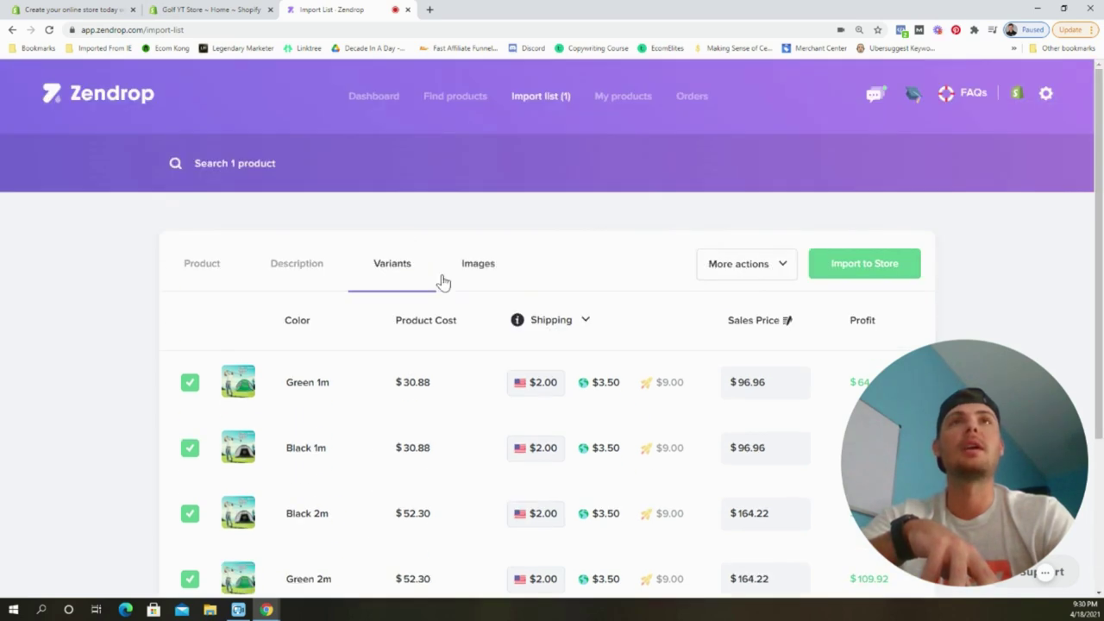
{"action": "left_click", "coordinate": [465, 274]}
{"action": "scroll", "coordinate": [603, 388], "scroll_direction": "down", "scroll_amount": 2}
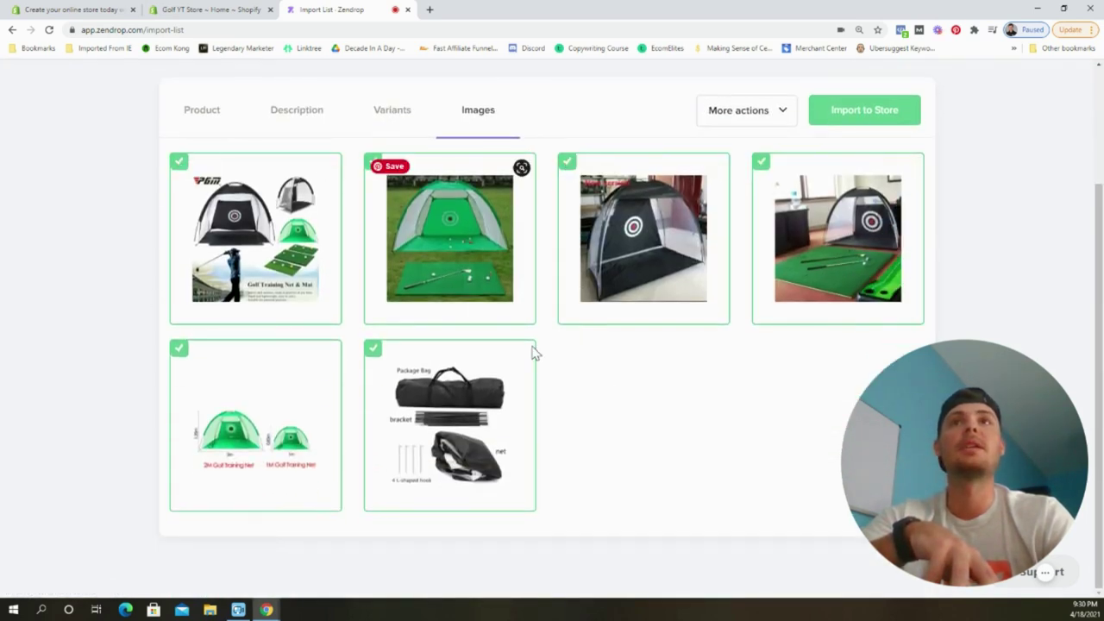
{"action": "scroll", "coordinate": [668, 399], "scroll_direction": "up", "scroll_amount": 2}
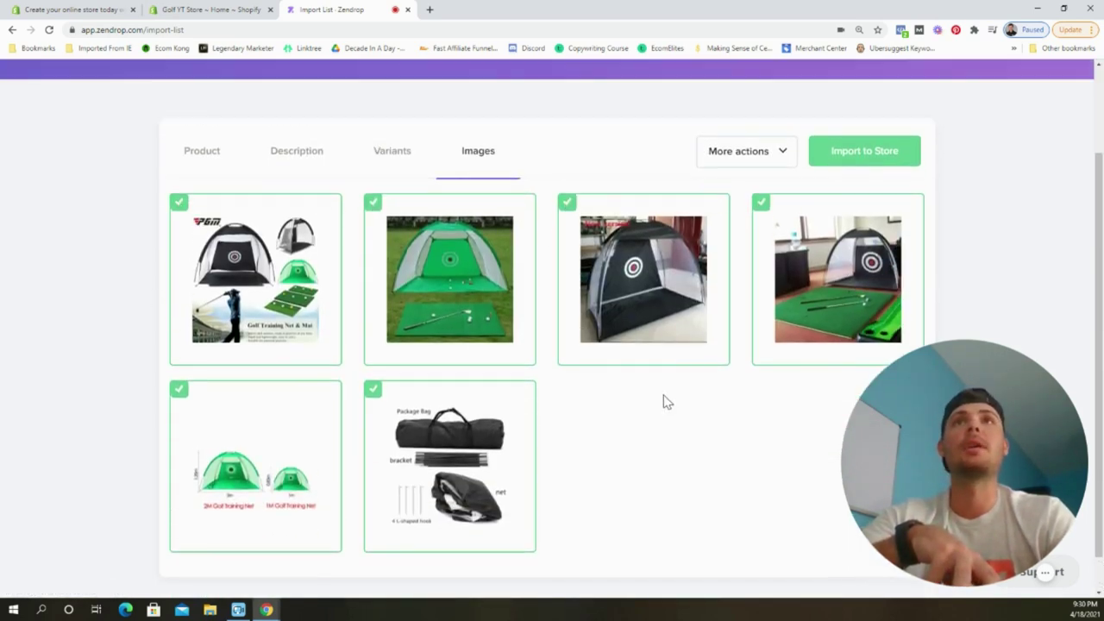
{"action": "left_click", "coordinate": [397, 269]}
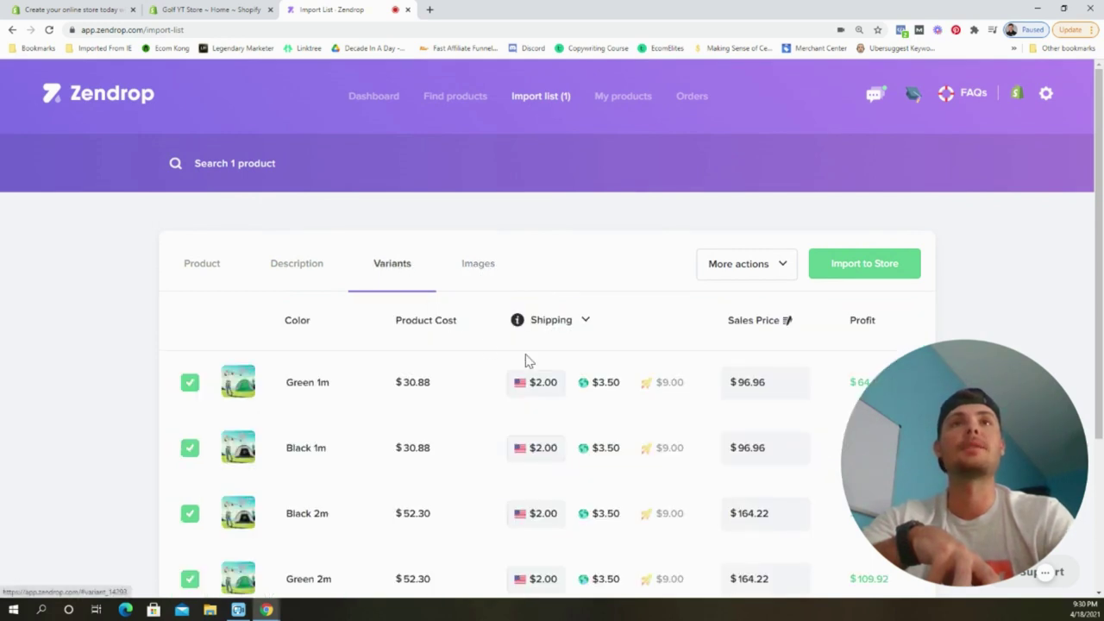
{"action": "left_click", "coordinate": [287, 269]}
{"action": "left_click", "coordinate": [204, 269]}
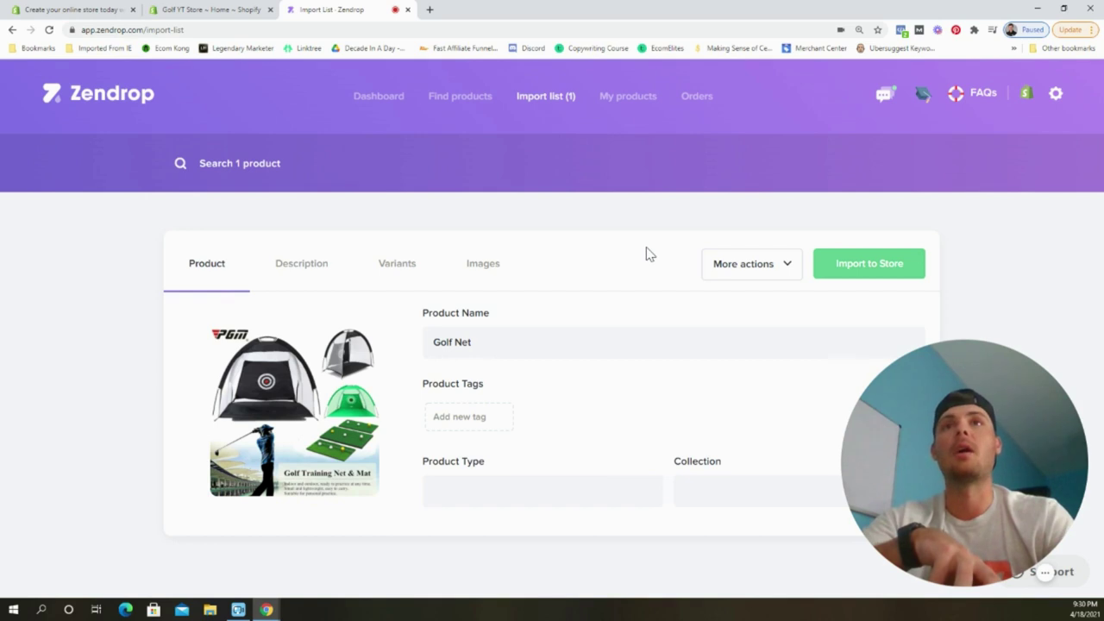
{"action": "left_click", "coordinate": [859, 270]}
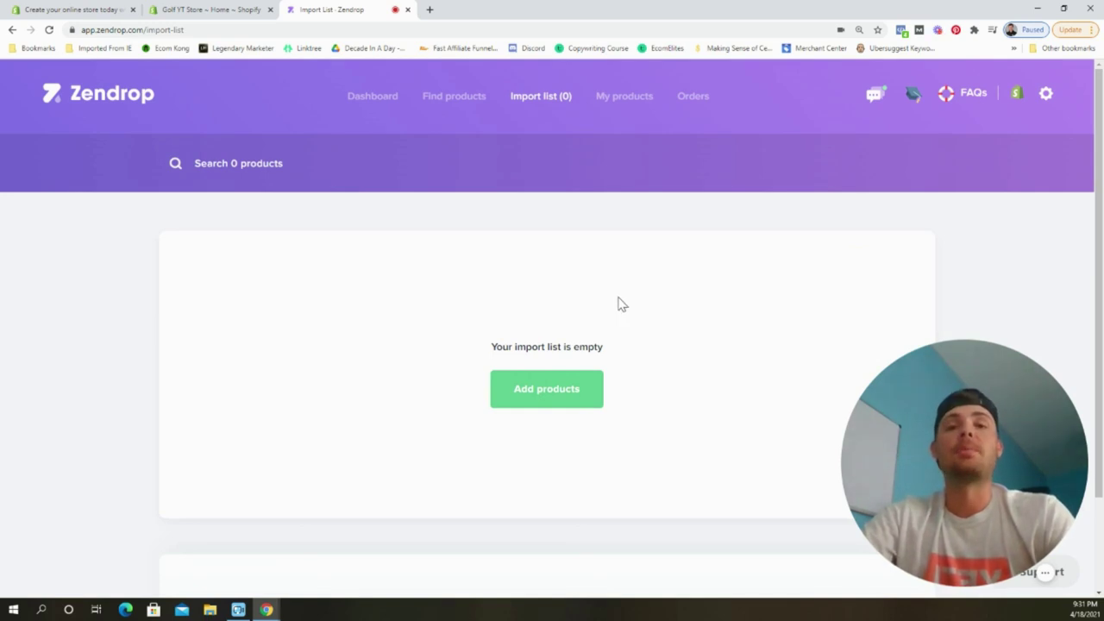
Open the Shopify admin Products list showing Golf Net with its 6 variants.
{"action": "left_click", "coordinate": [217, 8]}
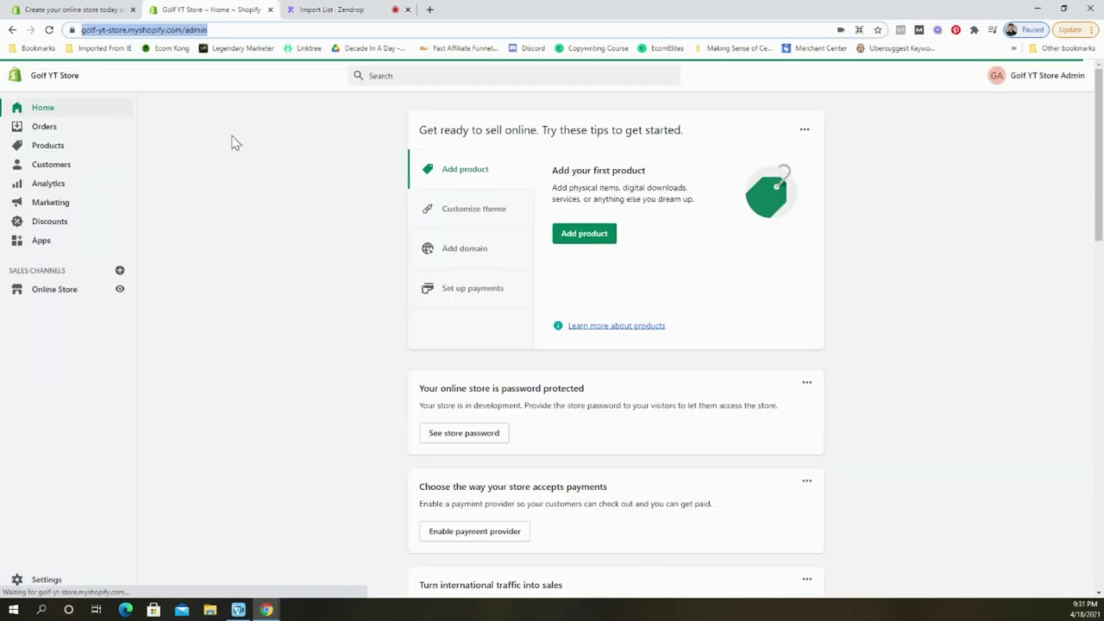
{"action": "left_click", "coordinate": [49, 145]}
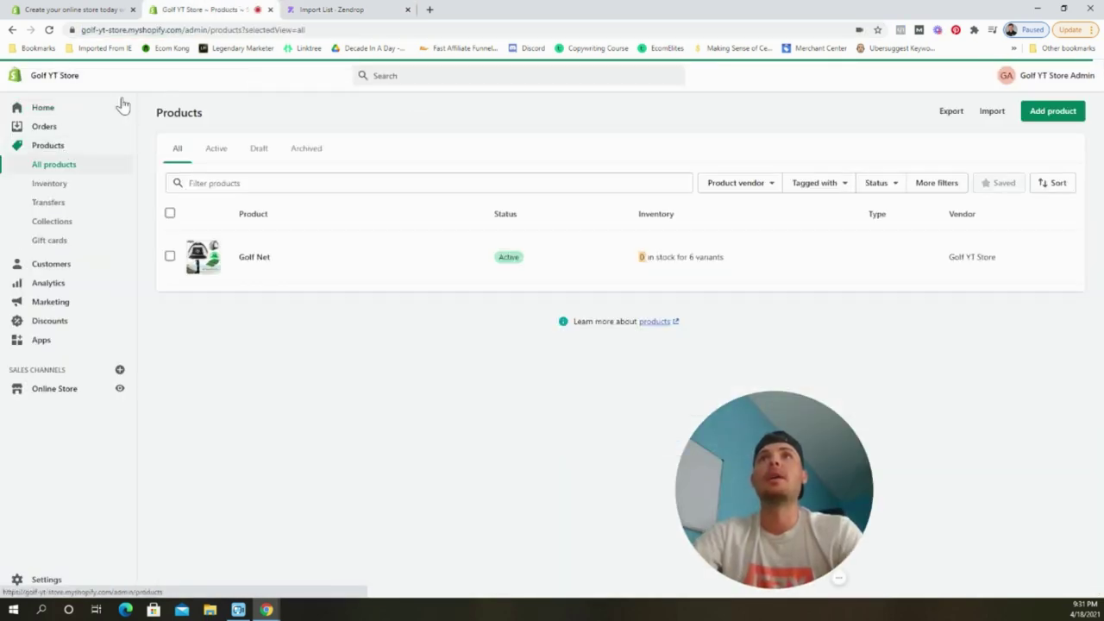
{"action": "left_click_drag", "start_coordinate": [776, 474], "coordinate": [998, 481]}
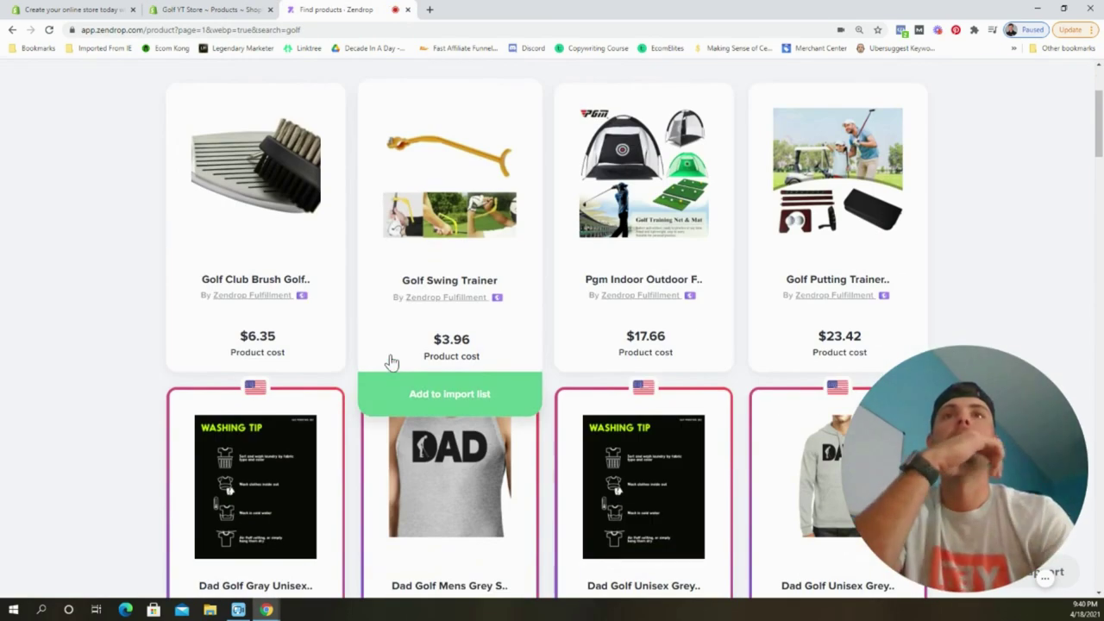
Review the first new golf product's name, description and images in the Import List.
{"action": "scroll", "coordinate": [642, 194], "scroll_direction": "down", "scroll_amount": 10}
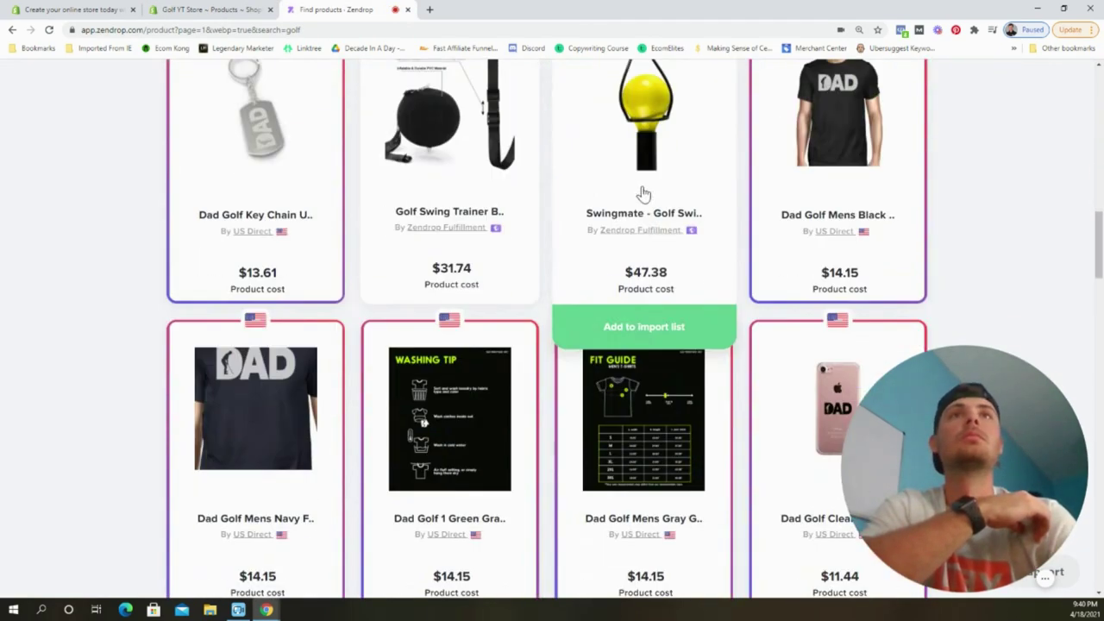
{"action": "scroll", "coordinate": [434, 445], "scroll_direction": "up", "scroll_amount": 3}
{"action": "scroll", "coordinate": [488, 276], "scroll_direction": "down", "scroll_amount": 10}
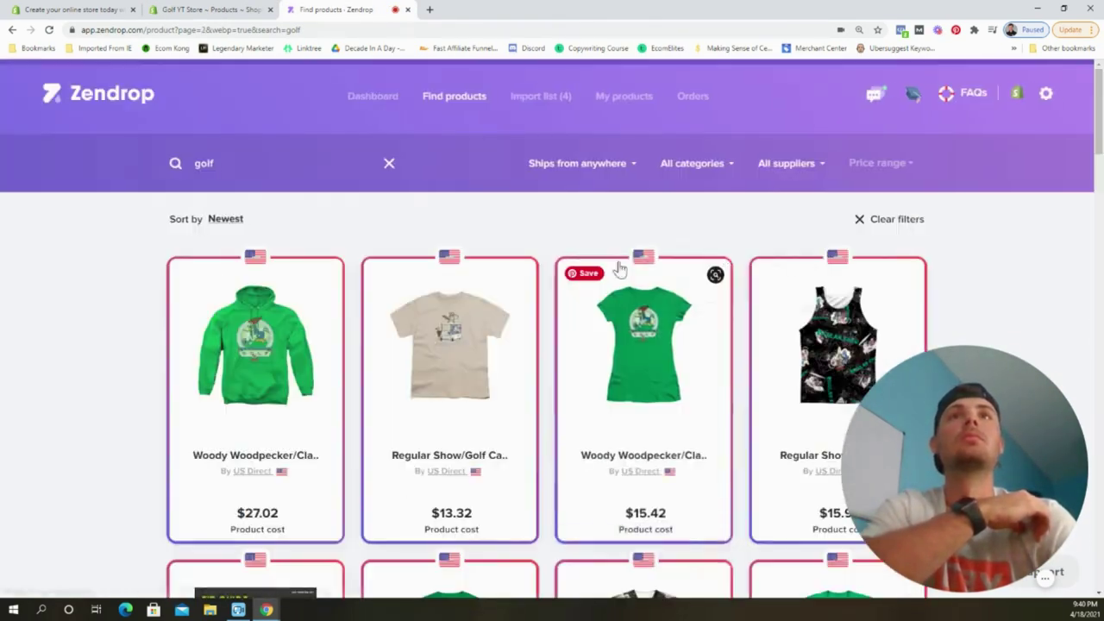
{"action": "scroll", "coordinate": [559, 229], "scroll_direction": "down", "scroll_amount": 10}
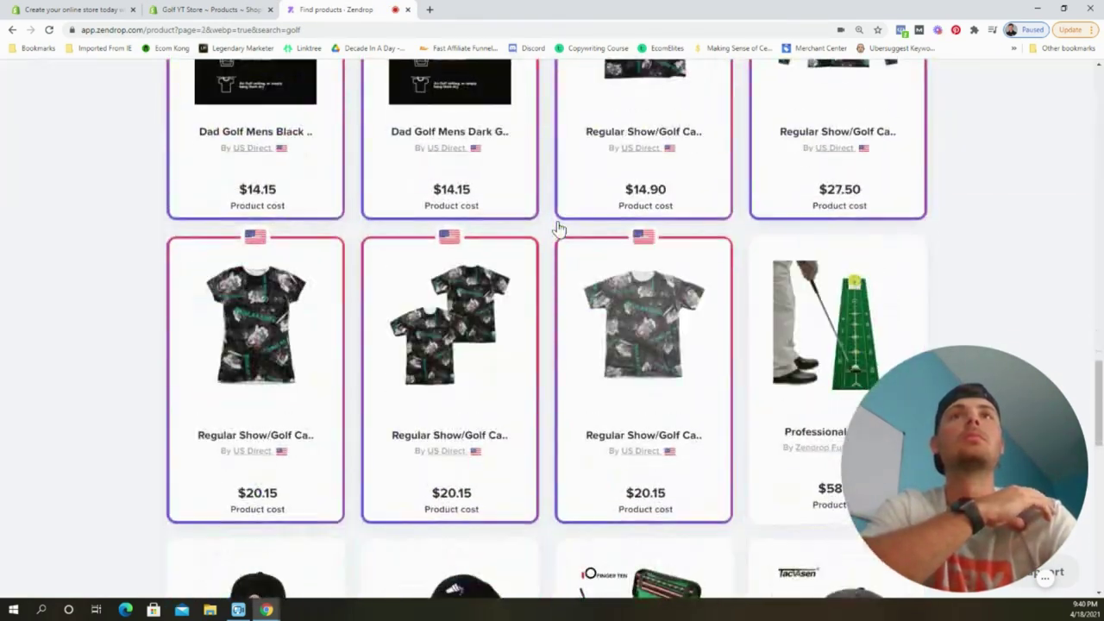
{"action": "scroll", "coordinate": [559, 228], "scroll_direction": "down", "scroll_amount": 6}
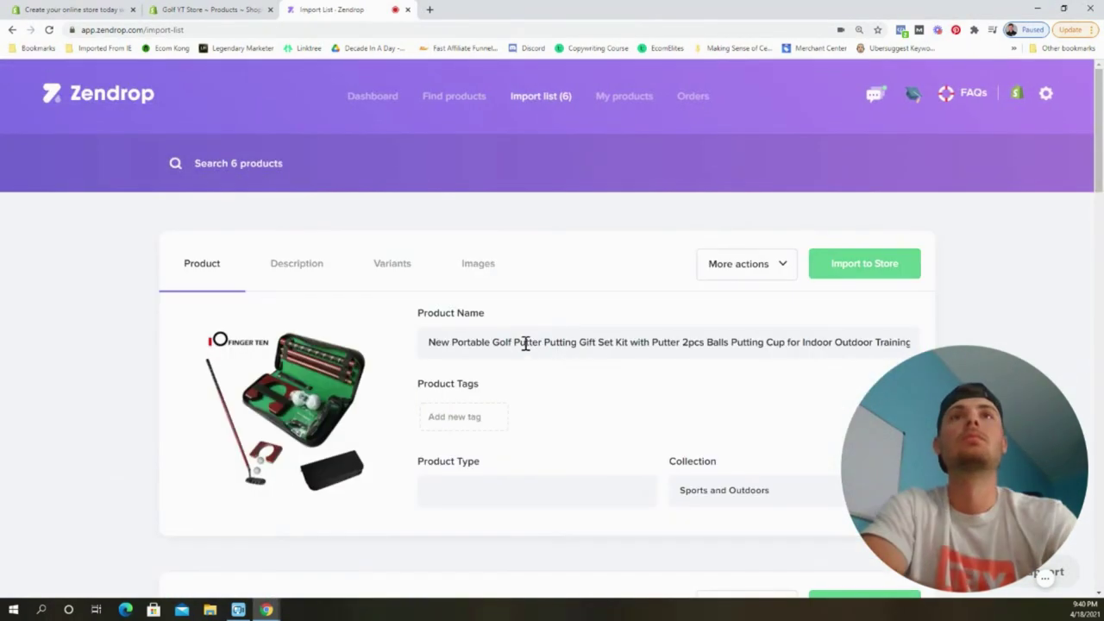
{"action": "left_click_drag", "start_coordinate": [632, 343], "coordinate": [913, 342]}
{"action": "left_click", "coordinate": [297, 263]}
{"action": "left_click", "coordinate": [477, 263]}
{"action": "scroll", "coordinate": [478, 263], "scroll_direction": "down", "scroll_amount": 2}
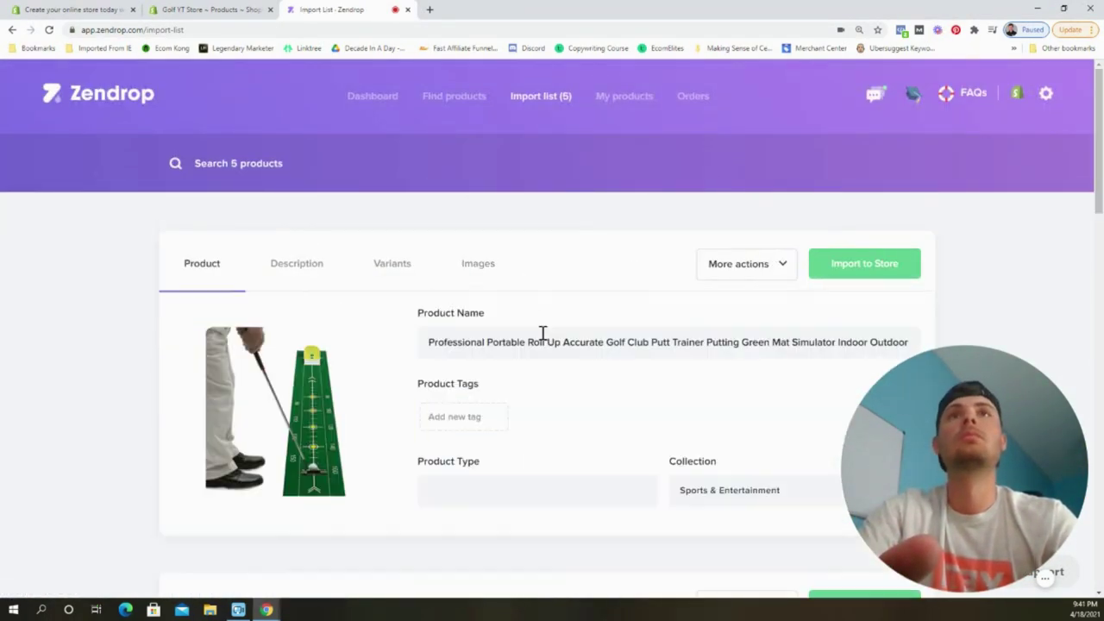
Cut the putt trainer's name down to its core words and import it to the store.
{"action": "double_click", "coordinate": [457, 342]}
{"action": "key", "text": "BackSpace"}
{"action": "left_click_drag", "start_coordinate": [646, 342], "coordinate": [988, 369]}
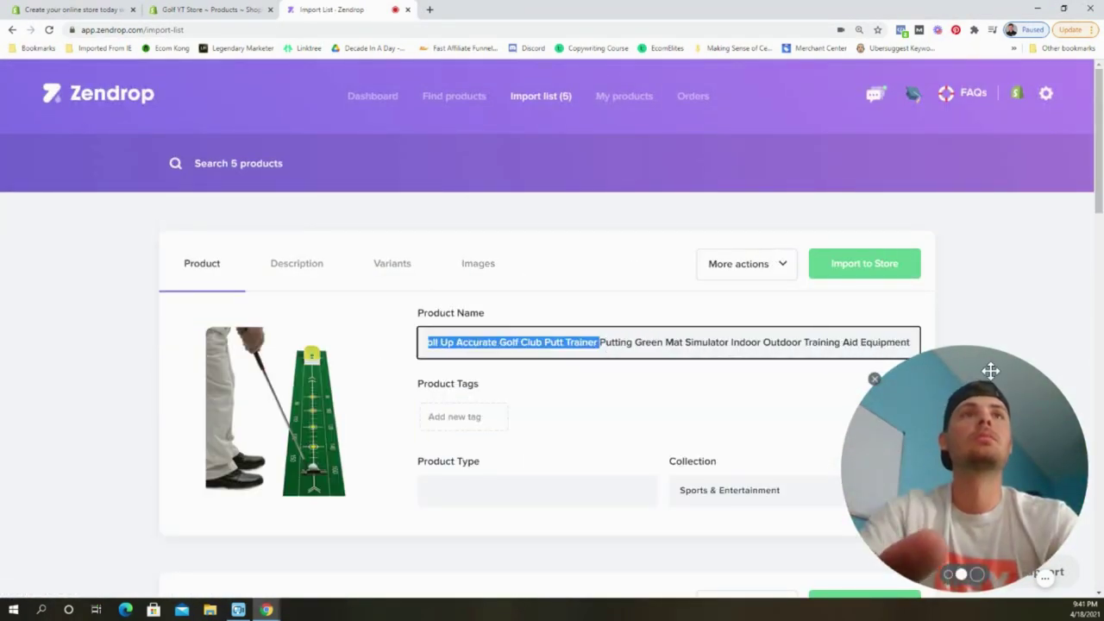
{"action": "key", "text": "BackSpace"}
{"action": "left_click", "coordinate": [392, 263]}
{"action": "scroll", "coordinate": [532, 406], "scroll_direction": "down", "scroll_amount": 1}
{"action": "left_click", "coordinate": [478, 205]}
{"action": "left_click", "coordinate": [863, 205]}
Import the next golf product after checking its description and images.
{"action": "left_click", "coordinate": [297, 205]}
{"action": "left_click", "coordinate": [477, 206]}
{"action": "left_click", "coordinate": [864, 205]}
Remove 'SwingMates' from the next product's name and import it without the Red variant.
{"action": "double_click", "coordinate": [457, 285]}
{"action": "key", "text": "BackSpace"}
{"action": "left_click", "coordinate": [296, 205]}
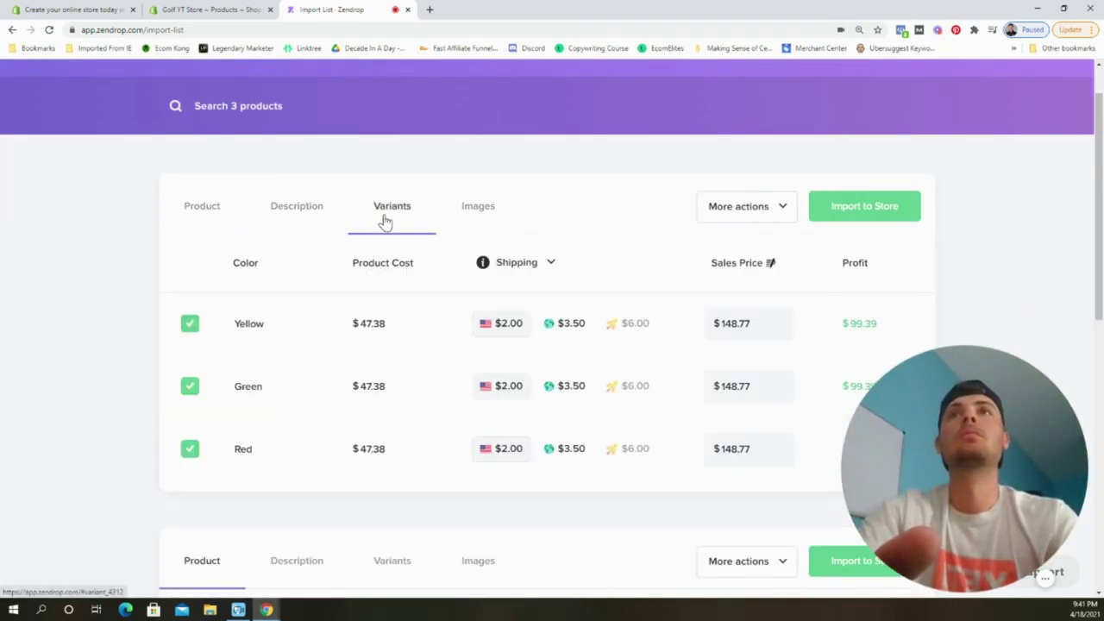
{"action": "left_click", "coordinate": [392, 205]}
{"action": "scroll", "coordinate": [627, 368], "scroll_direction": "down", "scroll_amount": 1}
{"action": "scroll", "coordinate": [192, 340], "scroll_direction": "down", "scroll_amount": 1}
{"action": "left_click", "coordinate": [475, 89]}
{"action": "scroll", "coordinate": [475, 89], "scroll_direction": "down", "scroll_amount": 1}
{"action": "scroll", "coordinate": [392, 258], "scroll_direction": "up", "scroll_amount": 2}
{"action": "left_click", "coordinate": [391, 205]}
{"action": "left_click", "coordinate": [192, 449]}
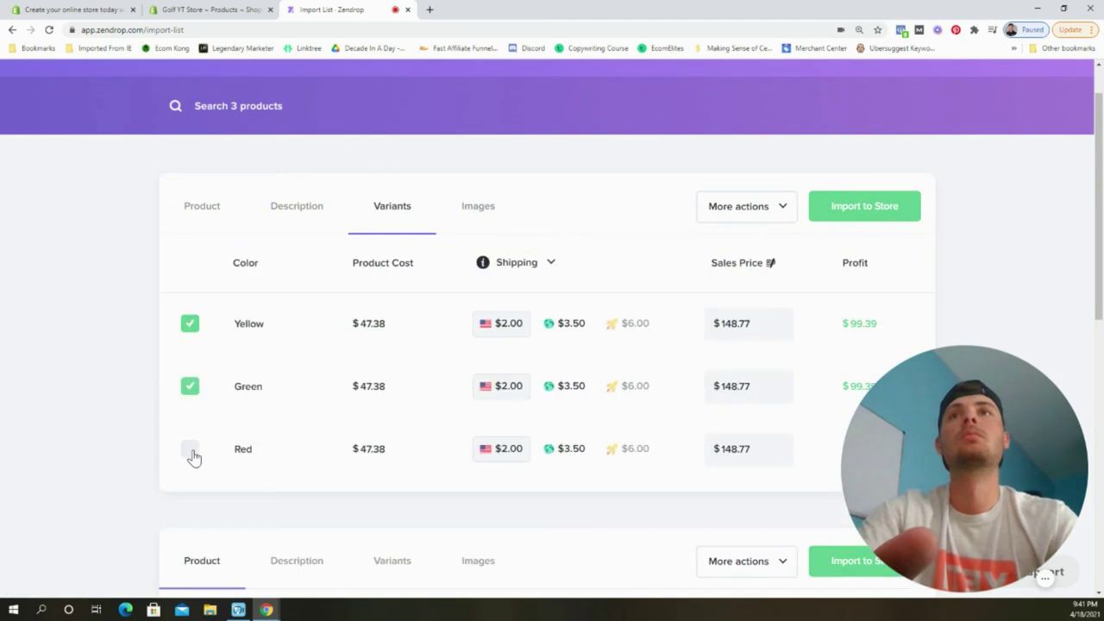
{"action": "left_click", "coordinate": [863, 204]}
Import the Golf Putting Trainer Set and the swing trainer, then reload Shopify's product list.
{"action": "left_click", "coordinate": [391, 148]}
{"action": "left_click", "coordinate": [864, 149]}
{"action": "left_click", "coordinate": [477, 263]}
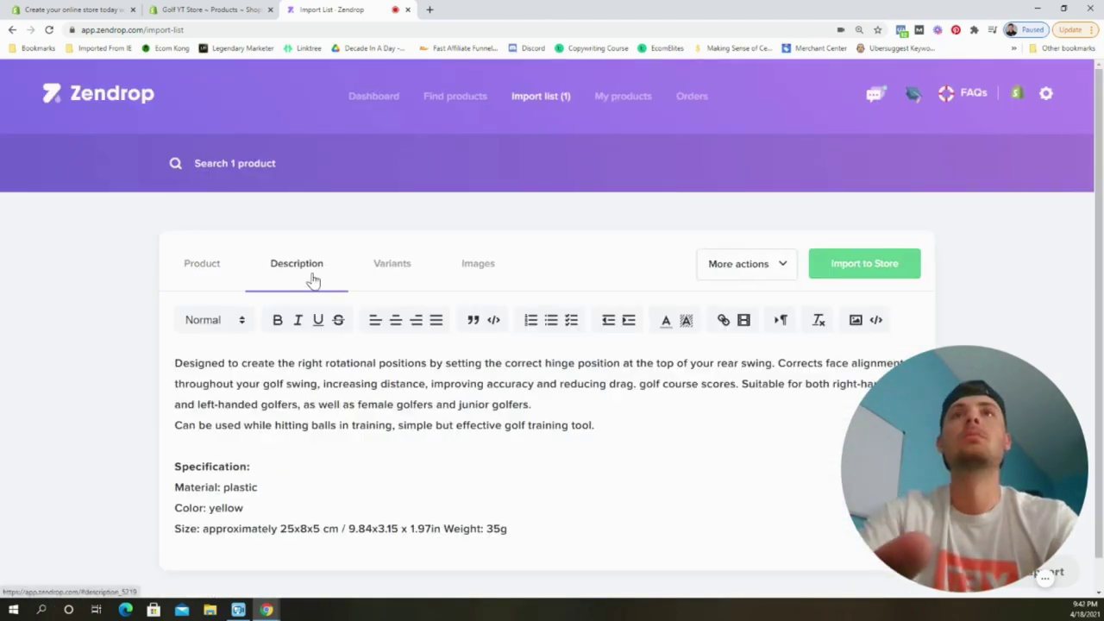
{"action": "left_click", "coordinate": [864, 263]}
{"action": "left_click", "coordinate": [207, 9]}
{"action": "key", "text": "F5"}
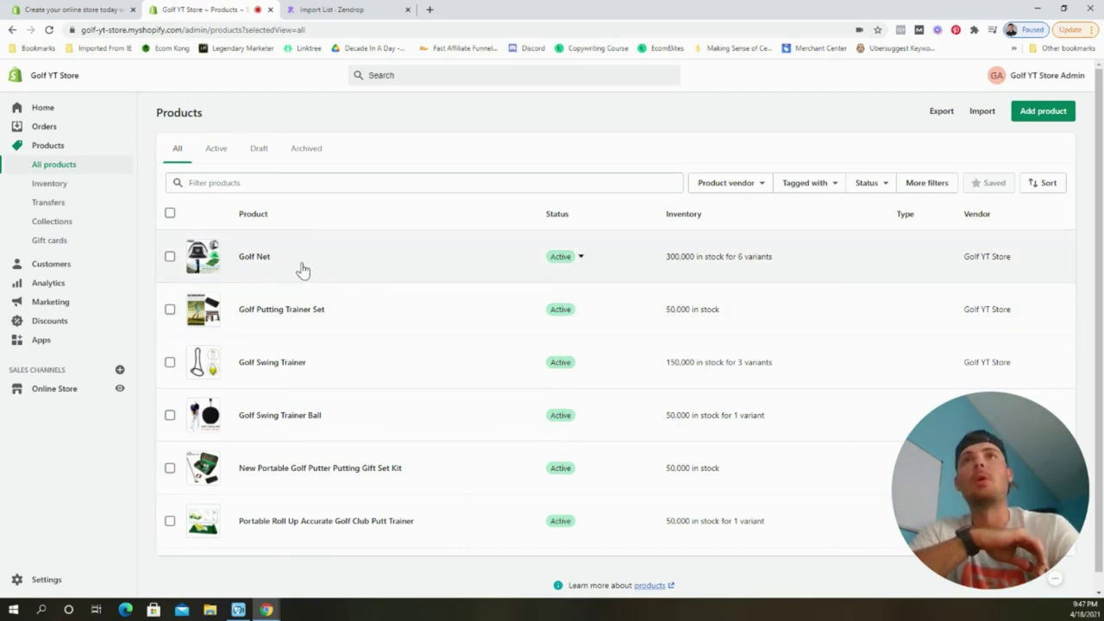
Preview the Golf Net product page in the online store and scroll through it.
{"action": "left_click", "coordinate": [285, 258]}
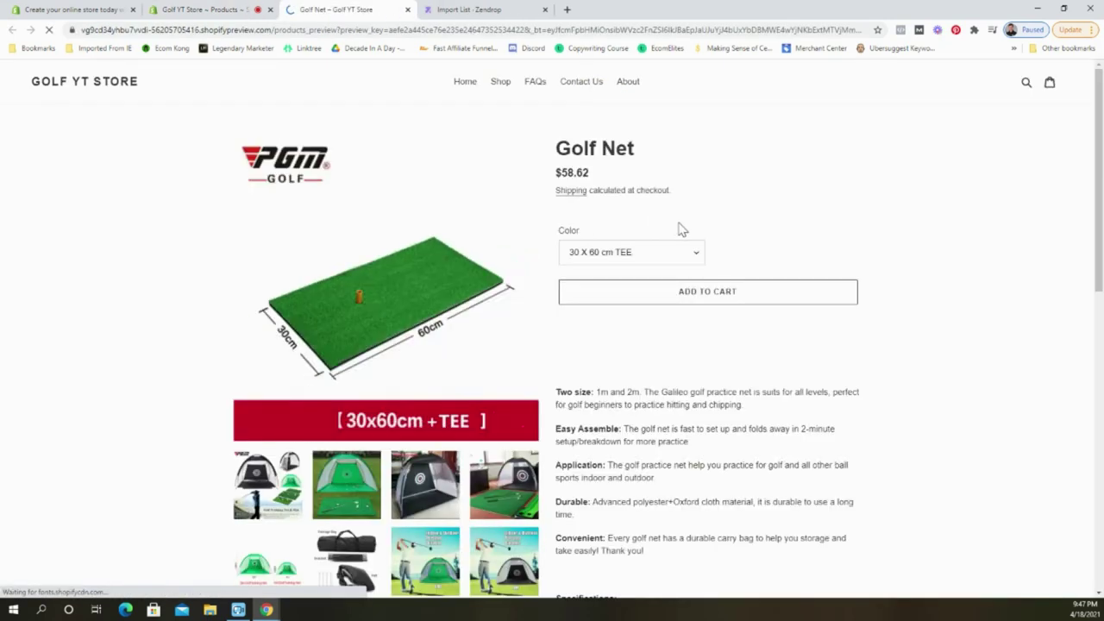
{"action": "scroll", "coordinate": [957, 380], "scroll_direction": "down", "scroll_amount": 1}
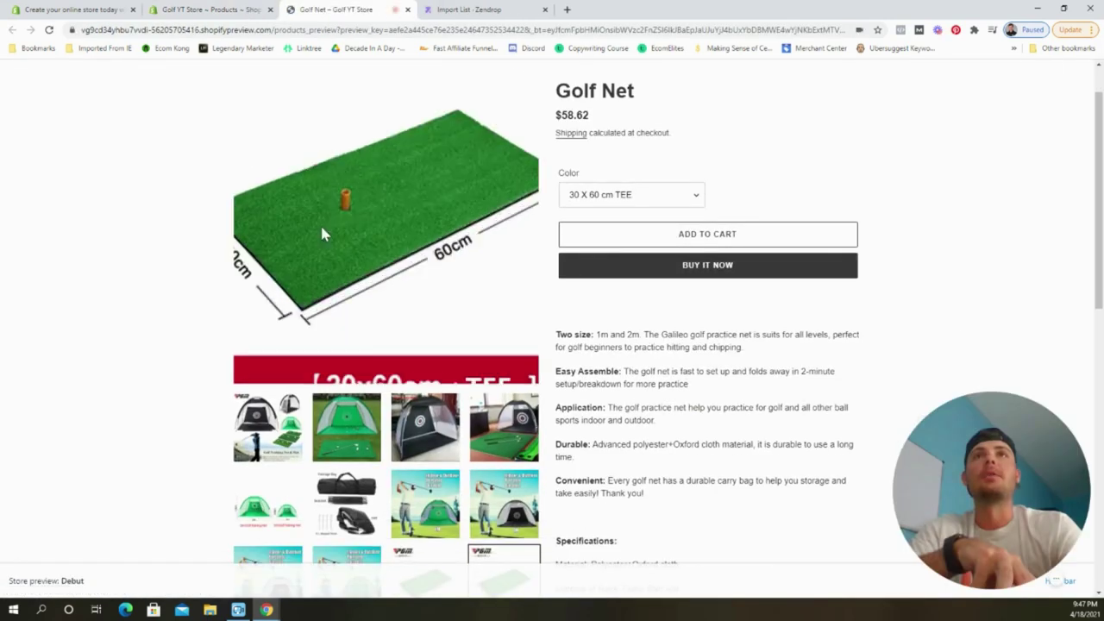
{"action": "scroll", "coordinate": [461, 212], "scroll_direction": "up", "scroll_amount": 1}
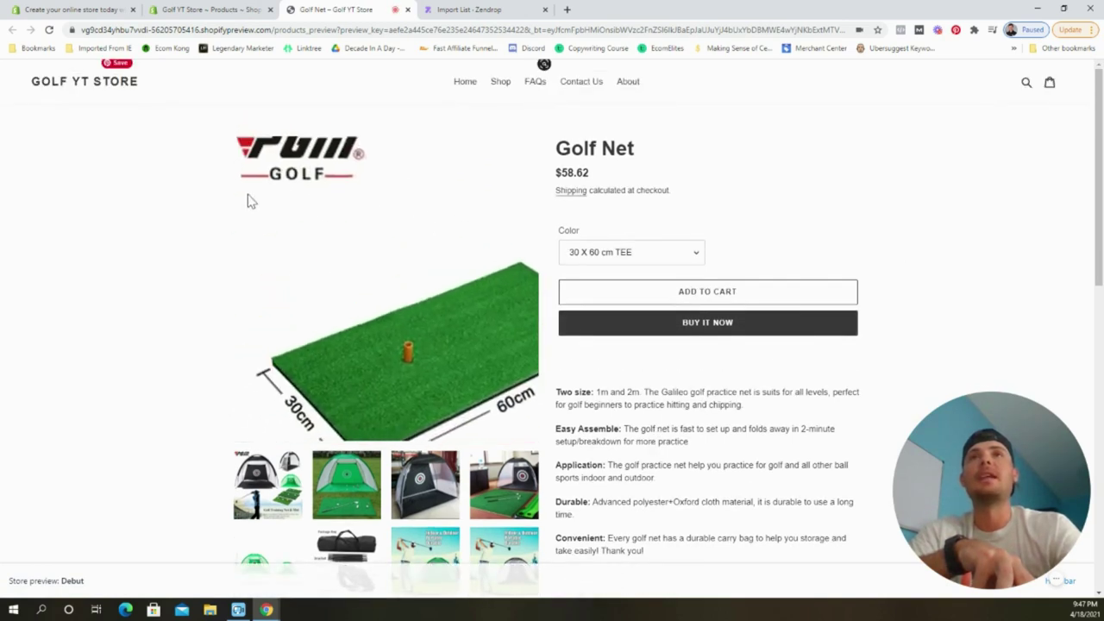
{"action": "scroll", "coordinate": [101, 323], "scroll_direction": "down", "scroll_amount": 2}
{"action": "scroll", "coordinate": [100, 323], "scroll_direction": "down", "scroll_amount": 4}
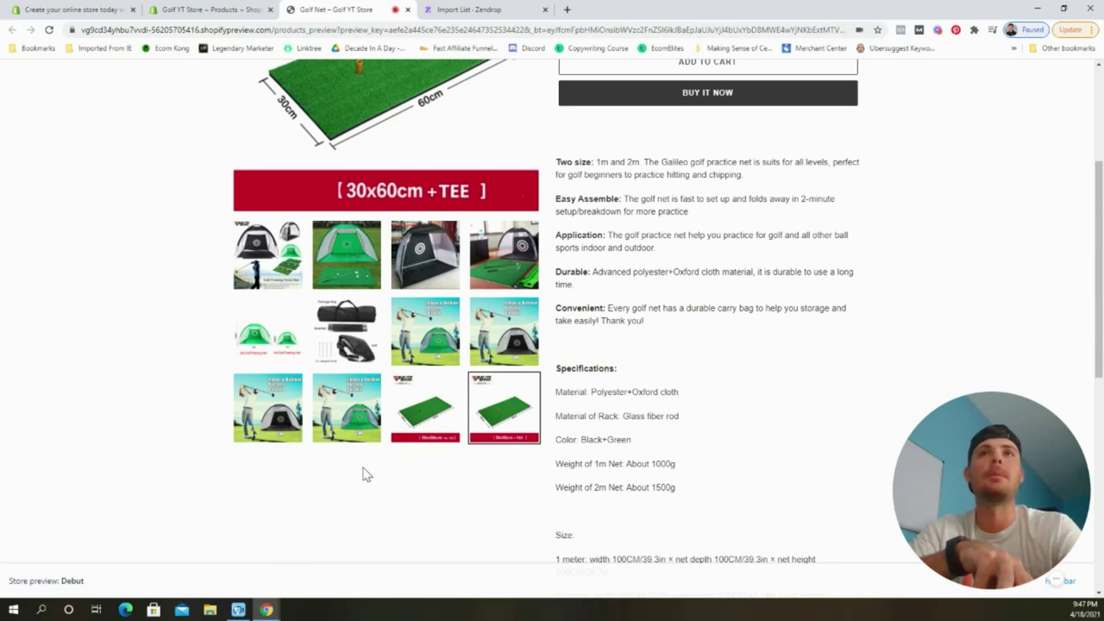
{"action": "scroll", "coordinate": [431, 500], "scroll_direction": "up", "scroll_amount": 5}
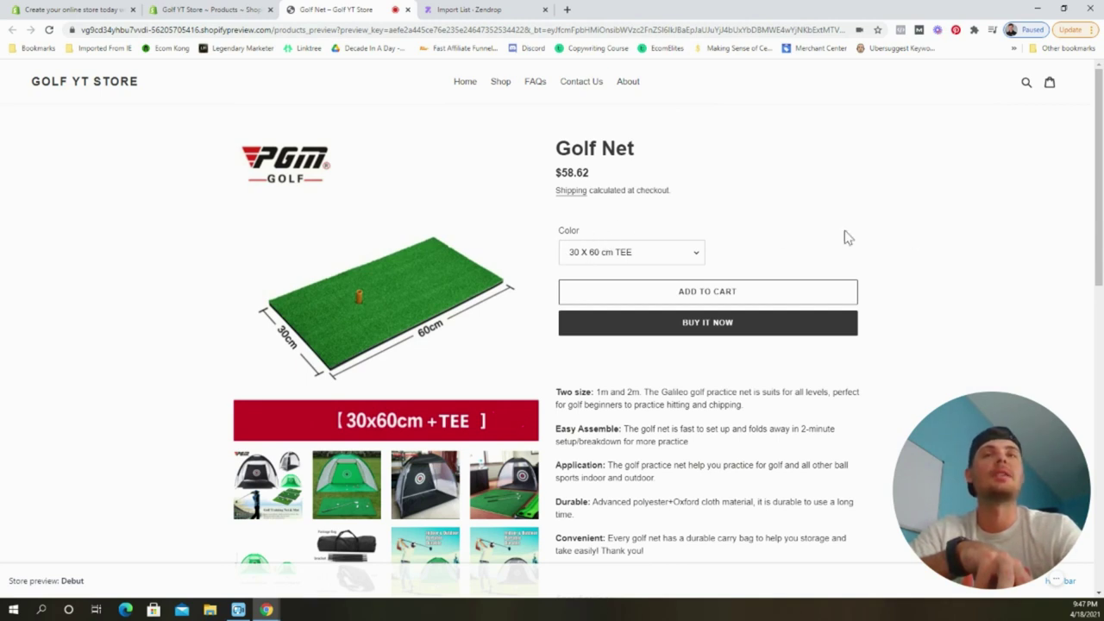
{"action": "scroll", "coordinate": [910, 234], "scroll_direction": "down", "scroll_amount": 5}
{"action": "scroll", "coordinate": [909, 234], "scroll_direction": "up", "scroll_amount": 1}
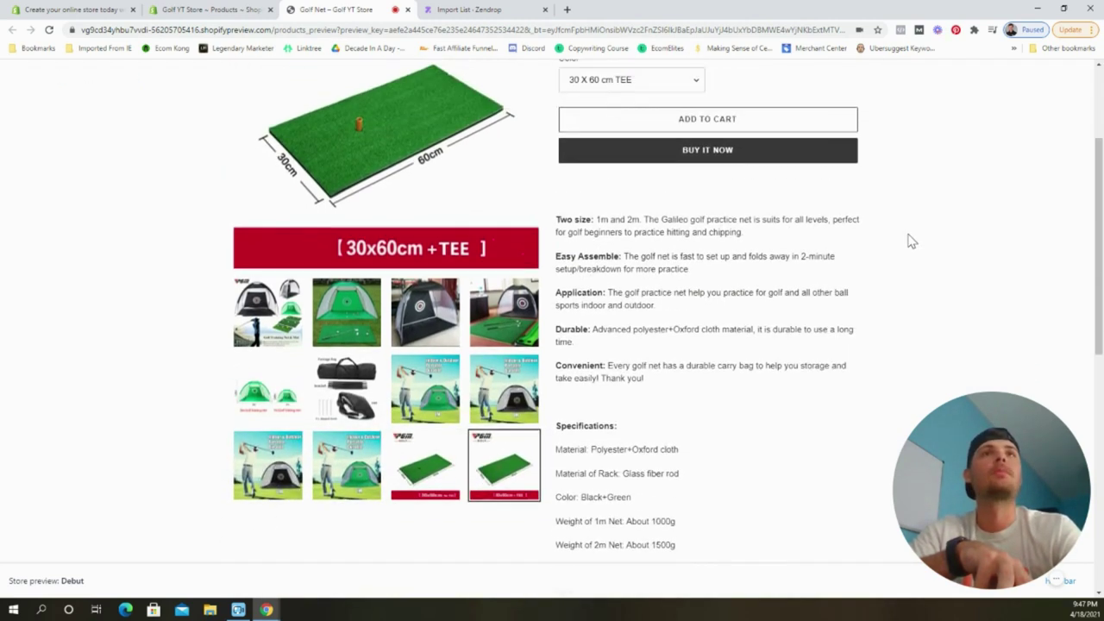
{"action": "scroll", "coordinate": [700, 260], "scroll_direction": "down", "scroll_amount": 6}
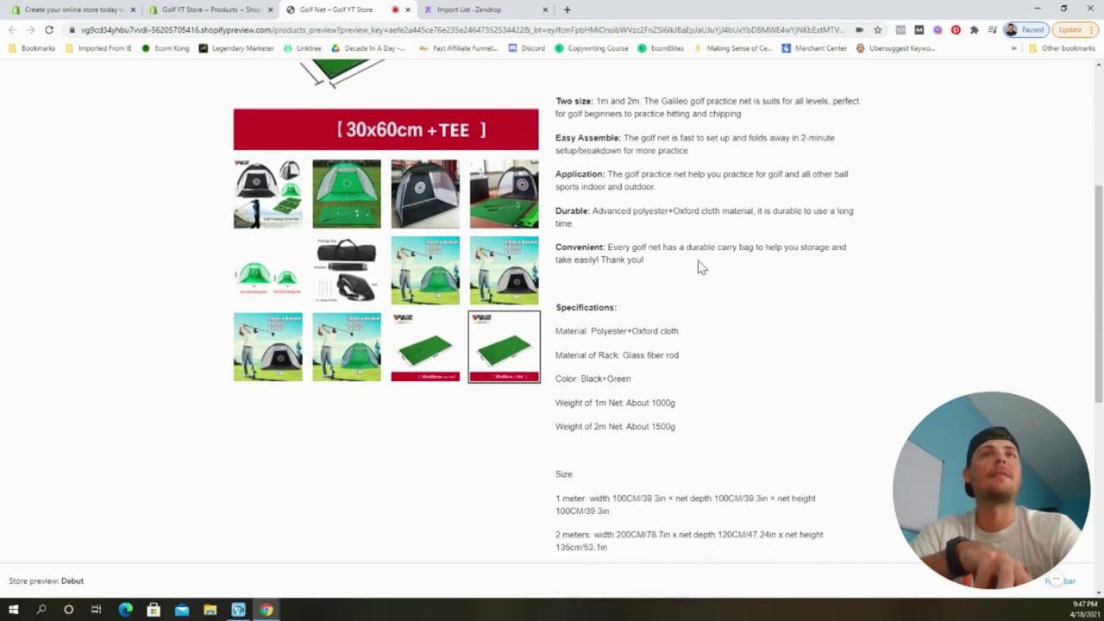
{"action": "scroll", "coordinate": [672, 276], "scroll_direction": "down", "scroll_amount": 4}
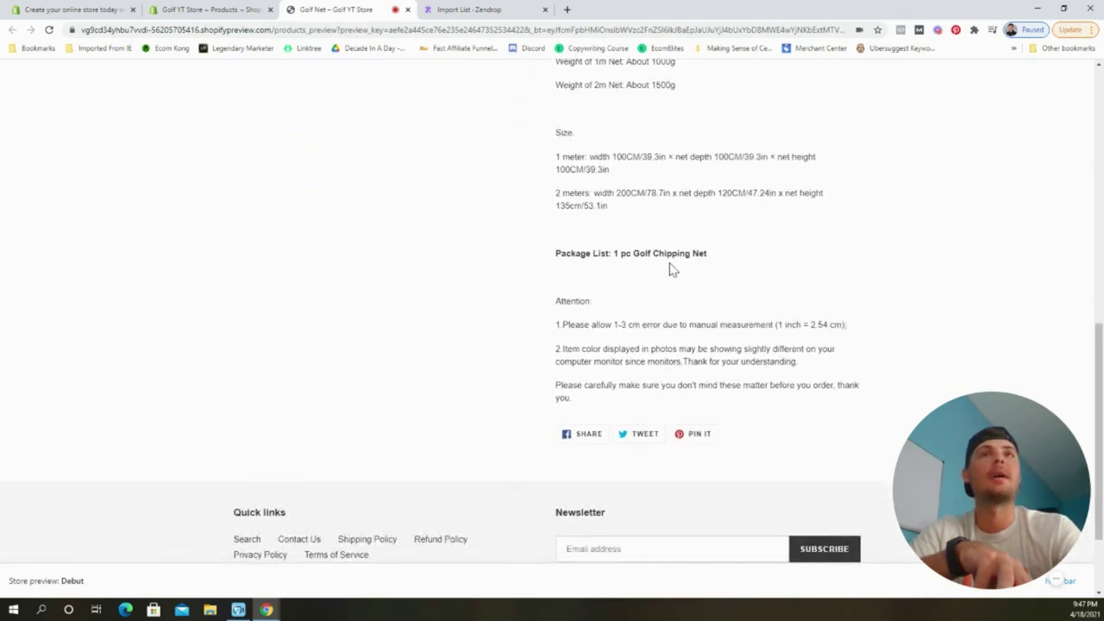
{"action": "scroll", "coordinate": [714, 364], "scroll_direction": "up", "scroll_amount": 6}
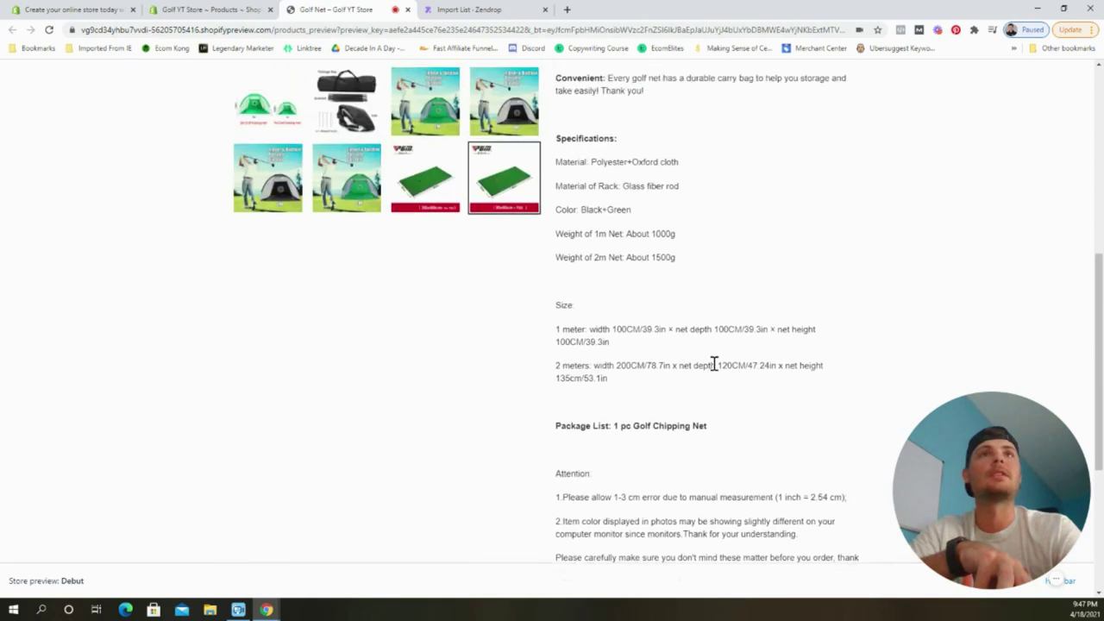
{"action": "scroll", "coordinate": [627, 294], "scroll_direction": "down", "scroll_amount": 8}
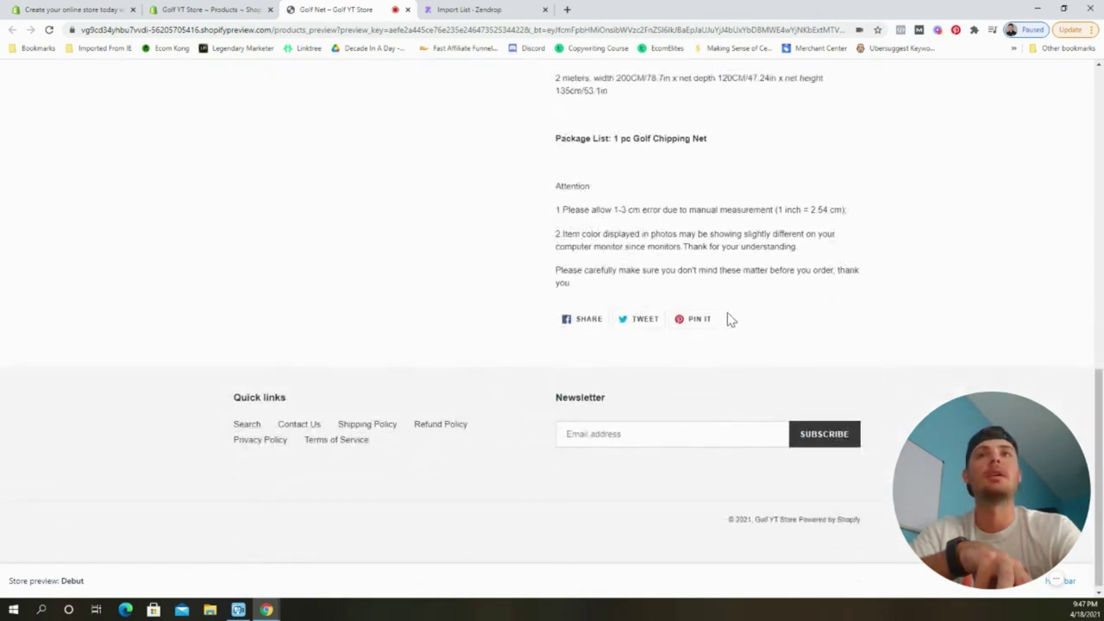
{"action": "scroll", "coordinate": [646, 412], "scroll_direction": "up", "scroll_amount": 4}
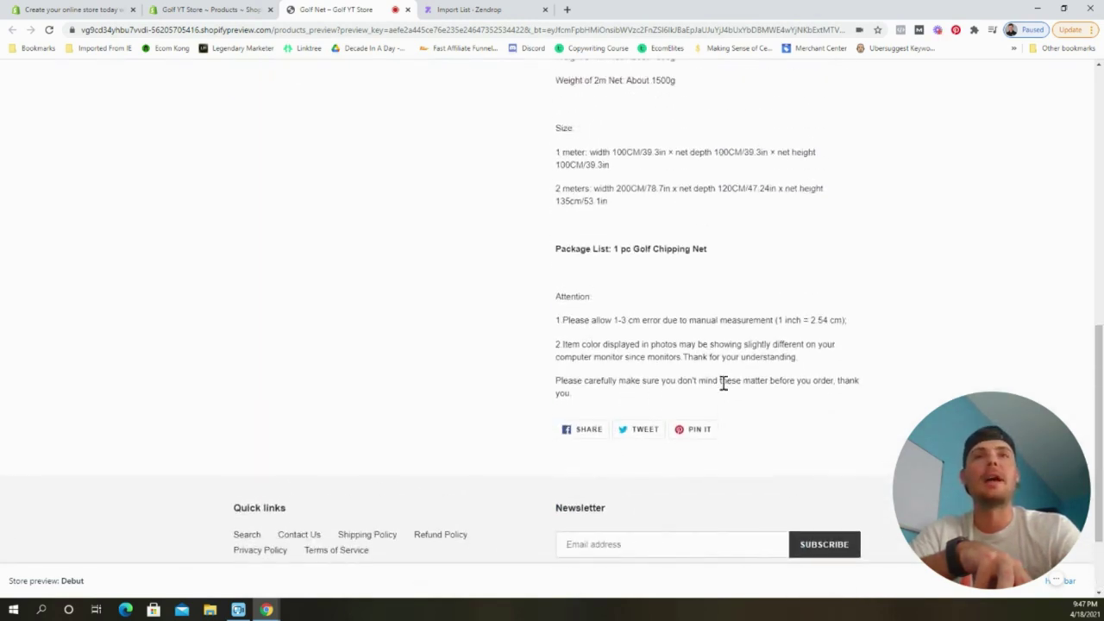
{"action": "scroll", "coordinate": [664, 445], "scroll_direction": "up", "scroll_amount": 12}
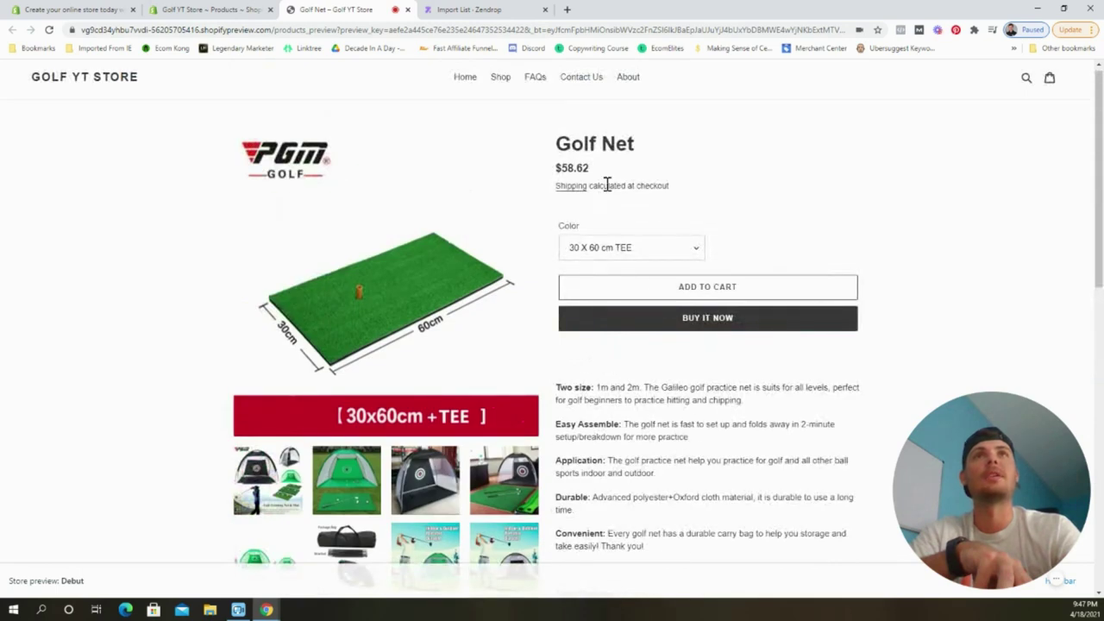
{"action": "scroll", "coordinate": [727, 370], "scroll_direction": "up", "scroll_amount": 1}
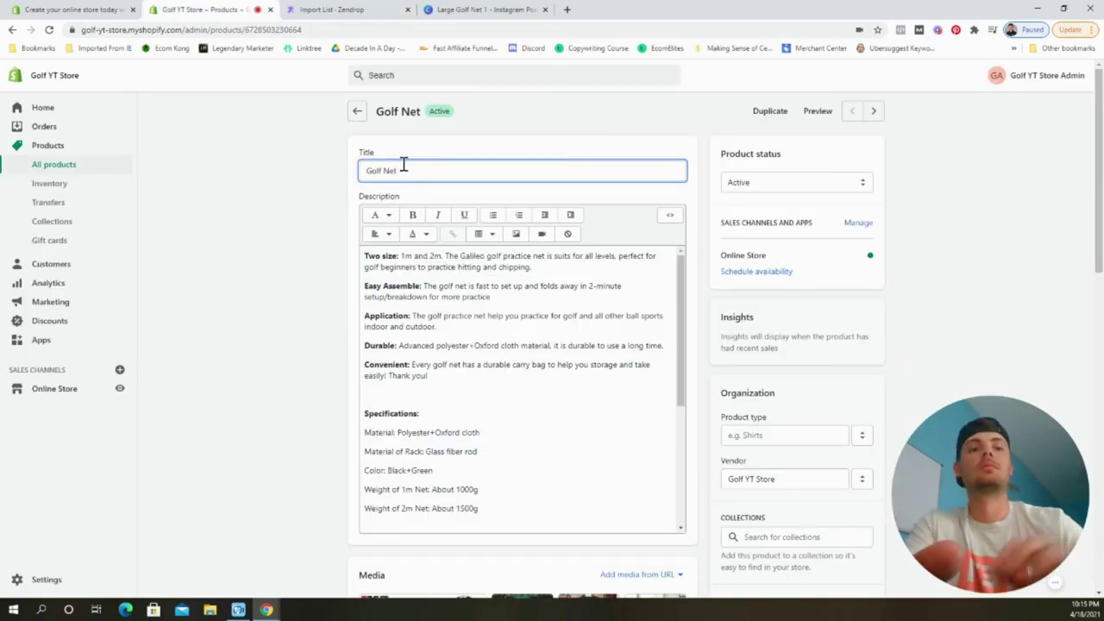
Retitle the product 'Golf Practice Net' and save.
{"action": "key", "text": "BackSpace"}
{"action": "key", "text": "BackSpace"}
{"action": "key", "text": "BackSpace"}
{"action": "type", "text": "Practice Net"}
{"action": "key", "text": "ctrl+s"}
{"action": "scroll", "coordinate": [530, 336], "scroll_direction": "down", "scroll_amount": 10}
Delete the five unwanted tent images from the product media.
{"action": "left_click", "coordinate": [370, 144]}
{"action": "left_click", "coordinate": [635, 210]}
{"action": "left_click", "coordinate": [502, 277]}
{"action": "left_click", "coordinate": [435, 277]}
{"action": "left_click", "coordinate": [369, 276]}
{"action": "left_click", "coordinate": [662, 115]}
{"action": "left_click", "coordinate": [695, 369]}
Paint over the PGM logo and red banners in white on the two mat photos.
{"action": "left_click", "coordinate": [589, 228]}
{"action": "left_click", "coordinate": [56, 579]}
{"action": "left_click_drag", "start_coordinate": [259, 147], "coordinate": [375, 160]}
{"action": "left_click_drag", "start_coordinate": [655, 505], "coordinate": [414, 494]}
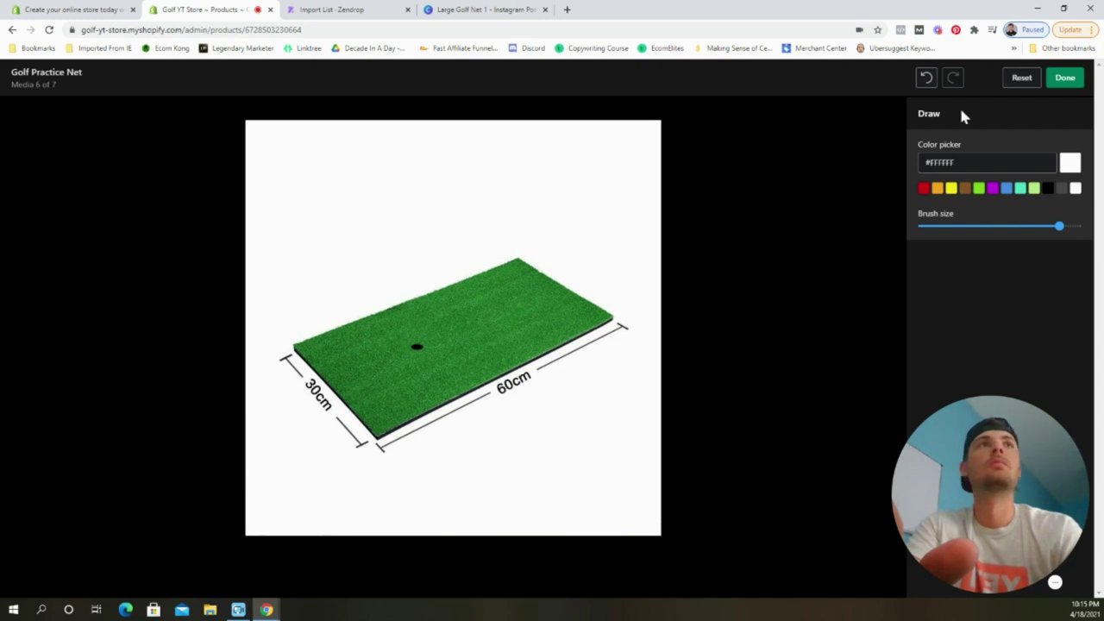
{"action": "left_click", "coordinate": [1064, 77]}
{"action": "left_click", "coordinate": [874, 301]}
{"action": "left_click", "coordinate": [56, 579]}
{"action": "mouse_move", "coordinate": [526, 510]}
{"action": "left_mouse_down"}
{"action": "mouse_move", "coordinate": [715, 532]}
{"action": "mouse_move", "coordinate": [537, 488]}
{"action": "left_mouse_up"}
{"action": "left_click", "coordinate": [1064, 78]}
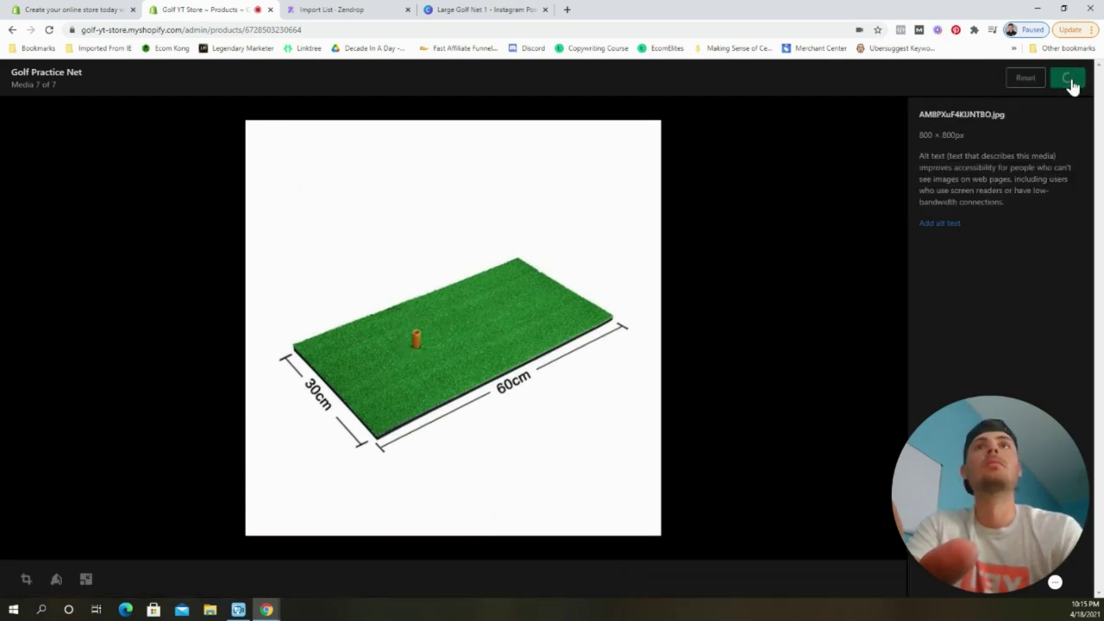
{"action": "left_click", "coordinate": [1074, 77]}
Assign the green mat photo as the 30 X 60 cm TEE variant's image.
{"action": "left_click", "coordinate": [696, 452]}
{"action": "left_click", "coordinate": [392, 303]}
{"action": "left_click", "coordinate": [696, 453]}
{"action": "left_click", "coordinate": [394, 379]}
{"action": "left_click", "coordinate": [696, 452]}
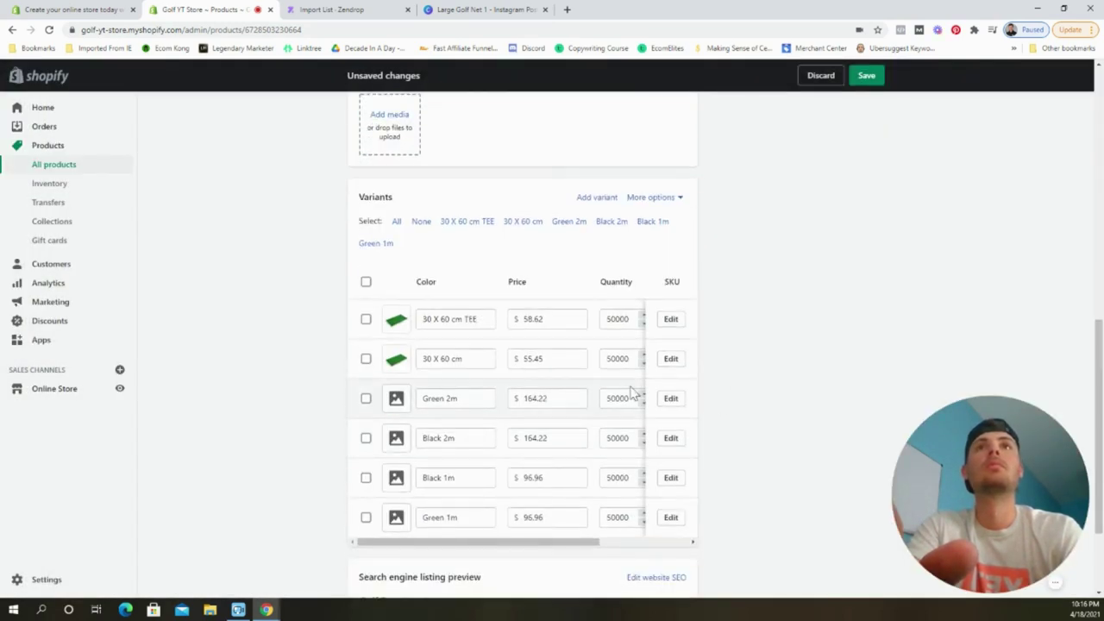
Price the mat variant at 39.00, rename it 'Golf Mat', and pick the Green 2m image.
{"action": "left_click", "coordinate": [569, 360]}
{"action": "type", "text": "39.00"}
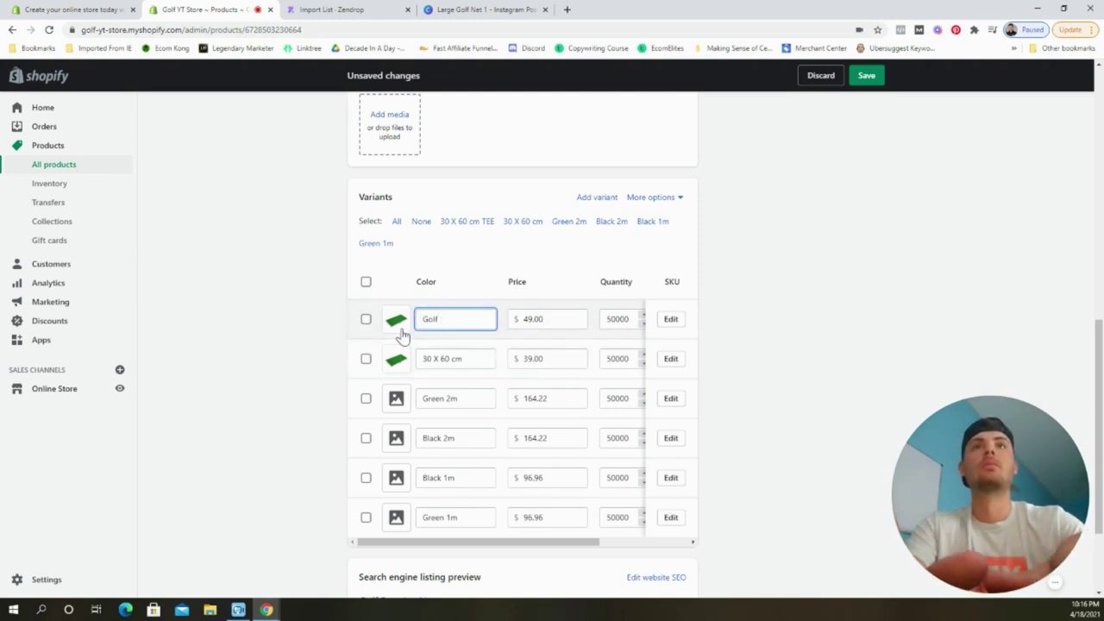
{"action": "left_click_drag", "start_coordinate": [422, 359], "coordinate": [462, 359]}
{"action": "type", "text": "Golf Mat"}
{"action": "left_click", "coordinate": [398, 401]}
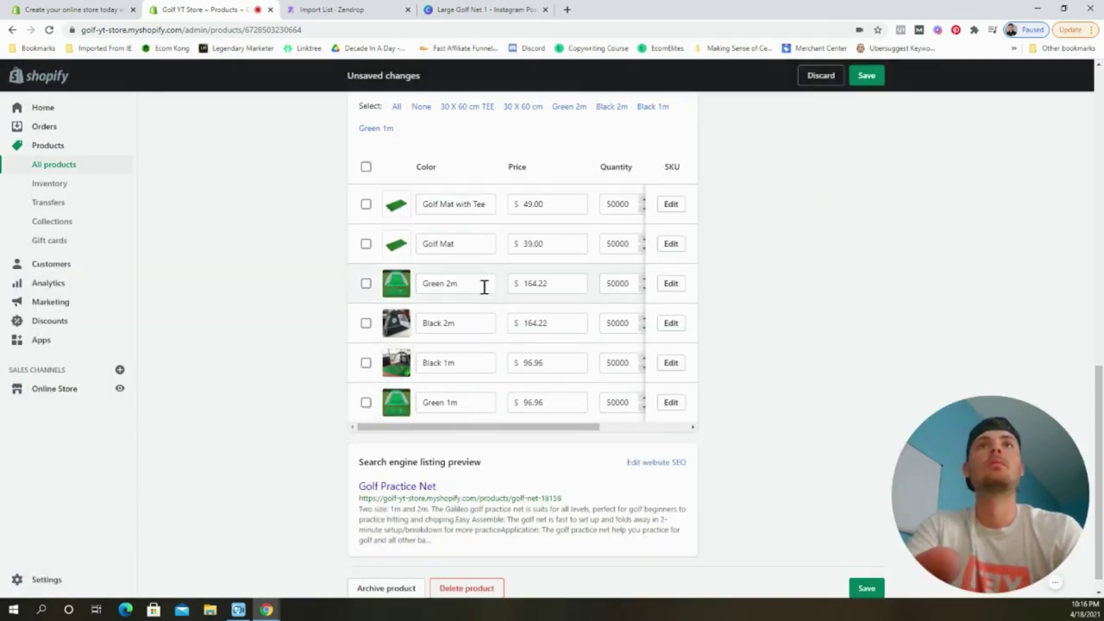
Reprice Green and Black 2m to 99.99 and Black and Green 1m to 79.99, then save.
{"action": "double_click", "coordinate": [549, 284]}
{"action": "type", "text": "99.99"}
{"action": "double_click", "coordinate": [540, 323]}
{"action": "type", "text": "99.99"}
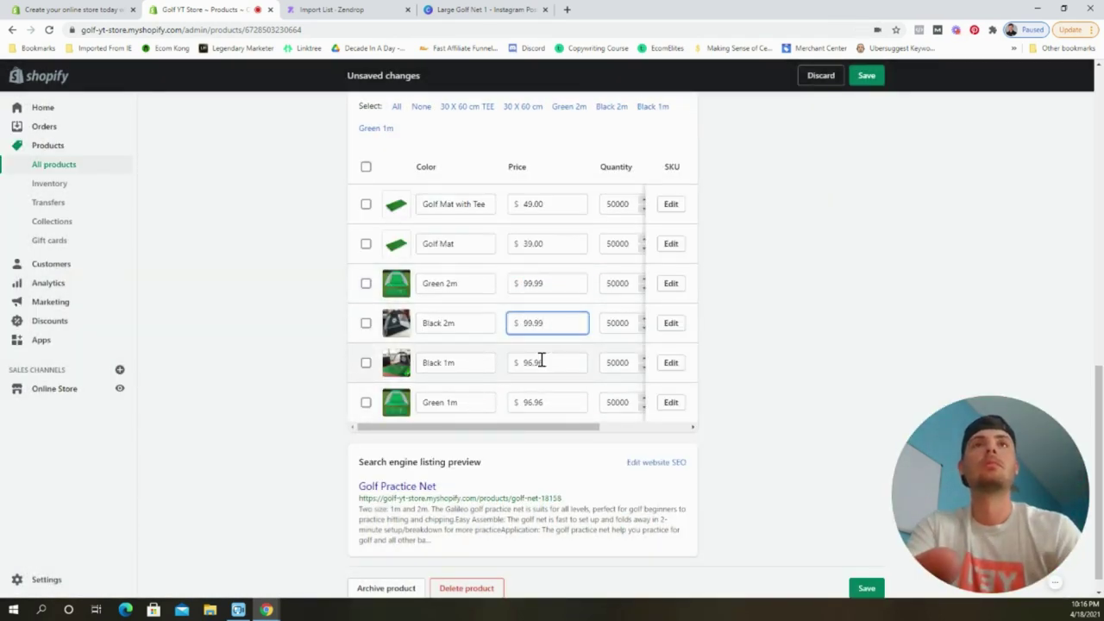
{"action": "double_click", "coordinate": [541, 362]}
{"action": "type", "text": "79.99"}
{"action": "double_click", "coordinate": [542, 401]}
{"action": "type", "text": "79.99"}
{"action": "key", "text": "ctrl+s"}
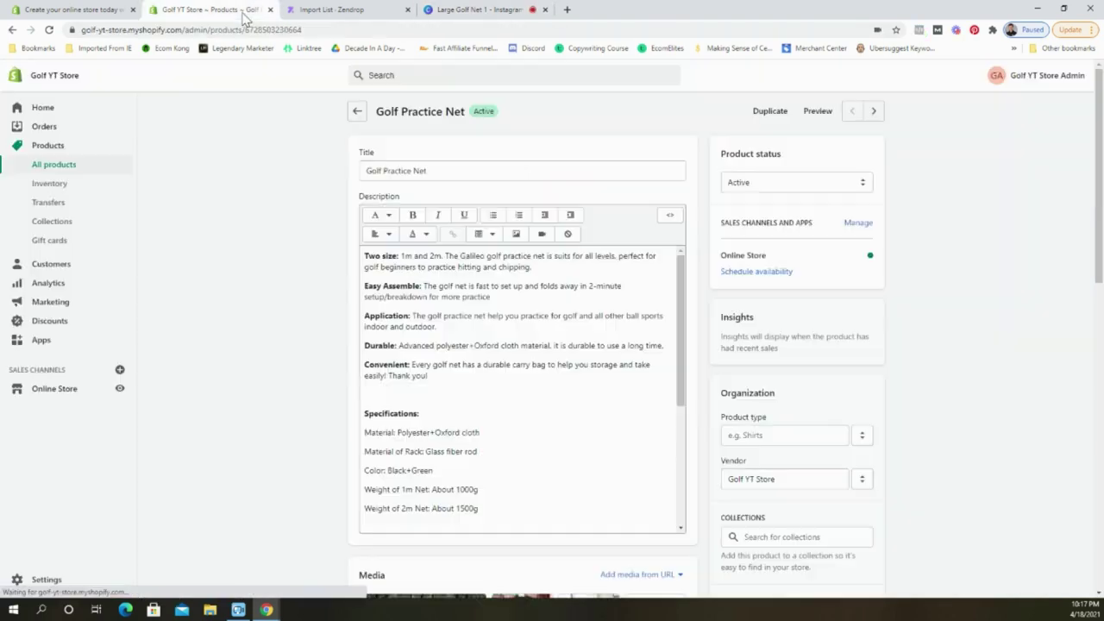
Download Page 2 of the Large Golf Net 1 design as a PNG.
{"action": "scroll", "coordinate": [521, 345], "scroll_direction": "down", "scroll_amount": 4}
{"action": "left_click", "coordinate": [500, 13]}
{"action": "left_click", "coordinate": [1022, 76]}
{"action": "left_click", "coordinate": [1000, 290]}
{"action": "left_click", "coordinate": [1064, 384]}
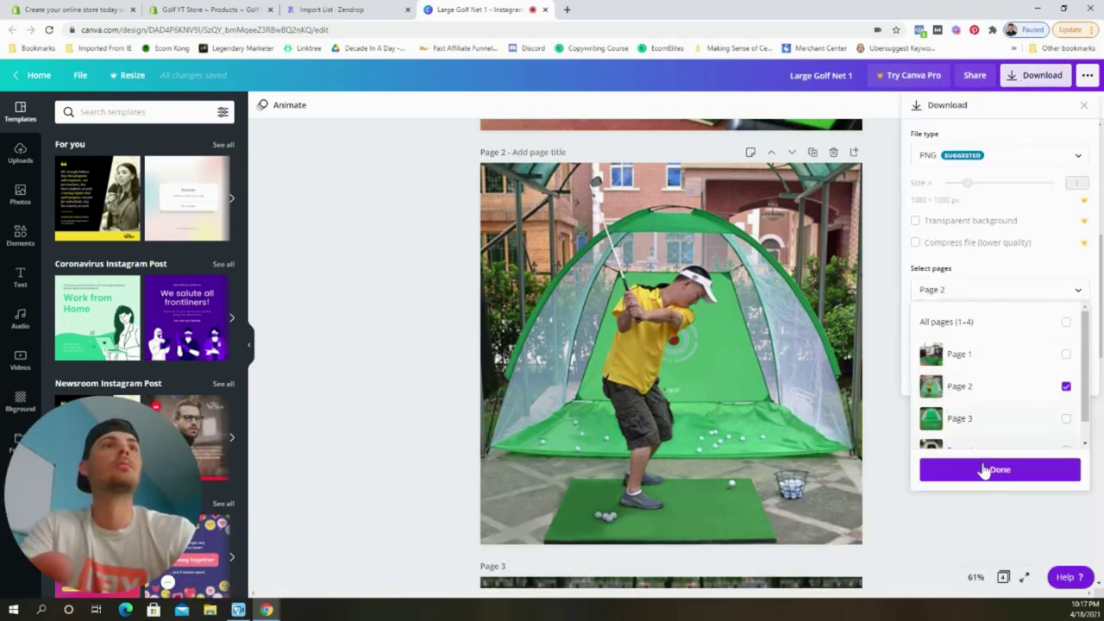
{"action": "left_click", "coordinate": [998, 468]}
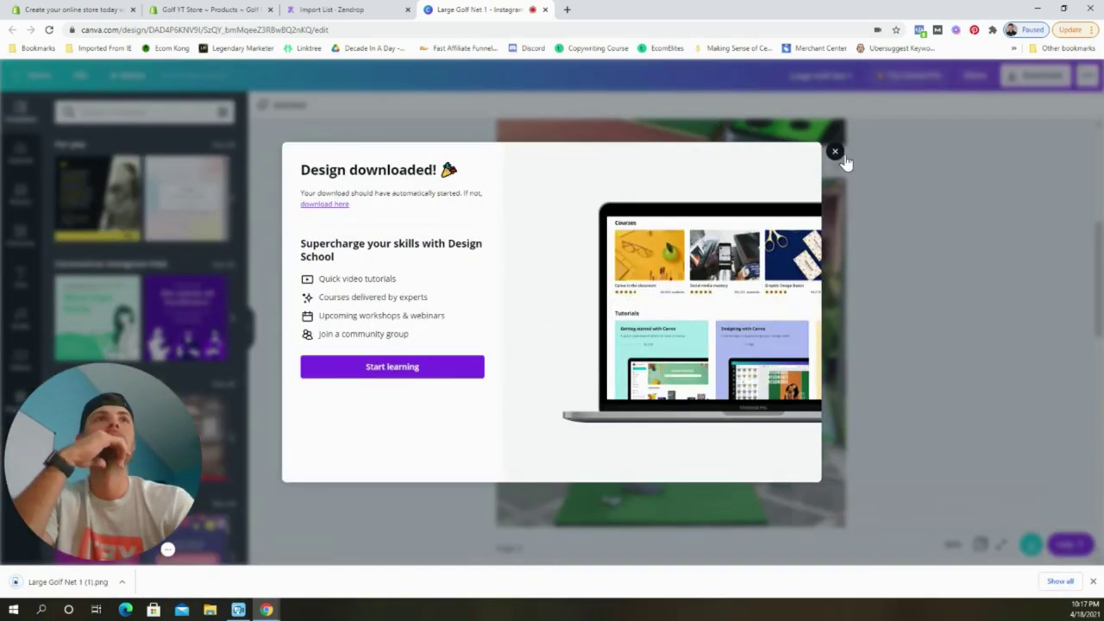
{"action": "left_click", "coordinate": [835, 153]}
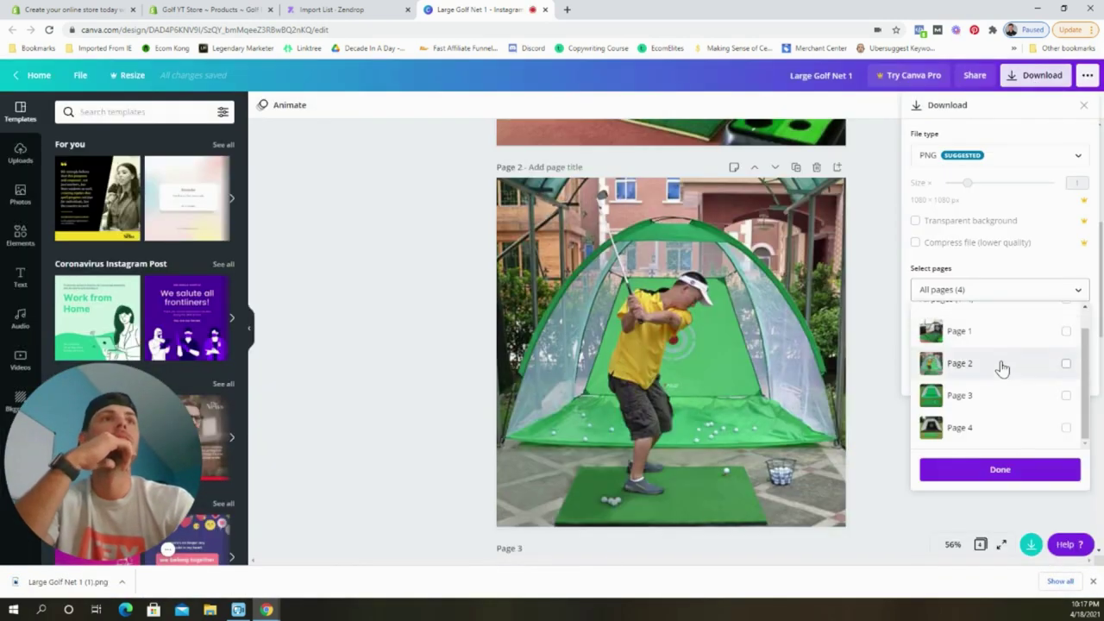
Download Page 4 of the design as a PNG.
{"action": "left_click", "coordinate": [207, 9]}
{"action": "left_click", "coordinate": [445, 9]}
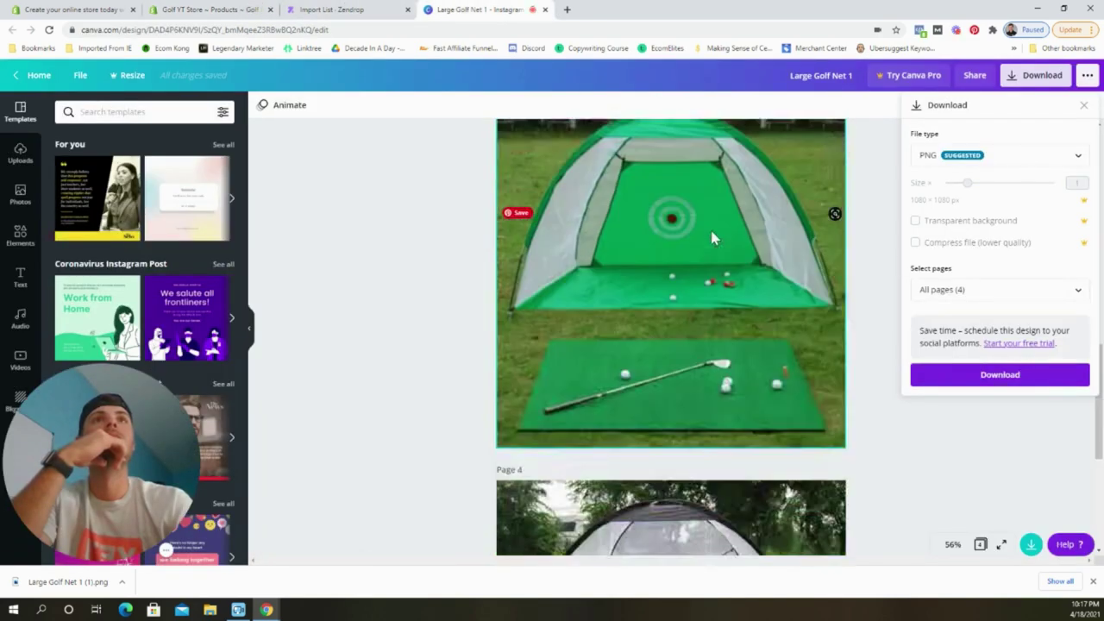
{"action": "left_click", "coordinate": [1010, 298]}
{"action": "left_click", "coordinate": [998, 388]}
{"action": "left_click", "coordinate": [997, 376]}
{"action": "left_click", "coordinate": [120, 466]}
Add the downloaded image to the product media and move a green mat photo to fifth place.
{"action": "left_click", "coordinate": [207, 10]}
{"action": "left_click_drag", "start_coordinate": [186, 581], "coordinate": [581, 446]}
{"action": "left_click_drag", "start_coordinate": [655, 278], "coordinate": [680, 387]}
{"action": "left_click_drag", "start_coordinate": [656, 344], "coordinate": [526, 343]}
{"action": "scroll", "coordinate": [613, 396], "scroll_direction": "down", "scroll_amount": 5}
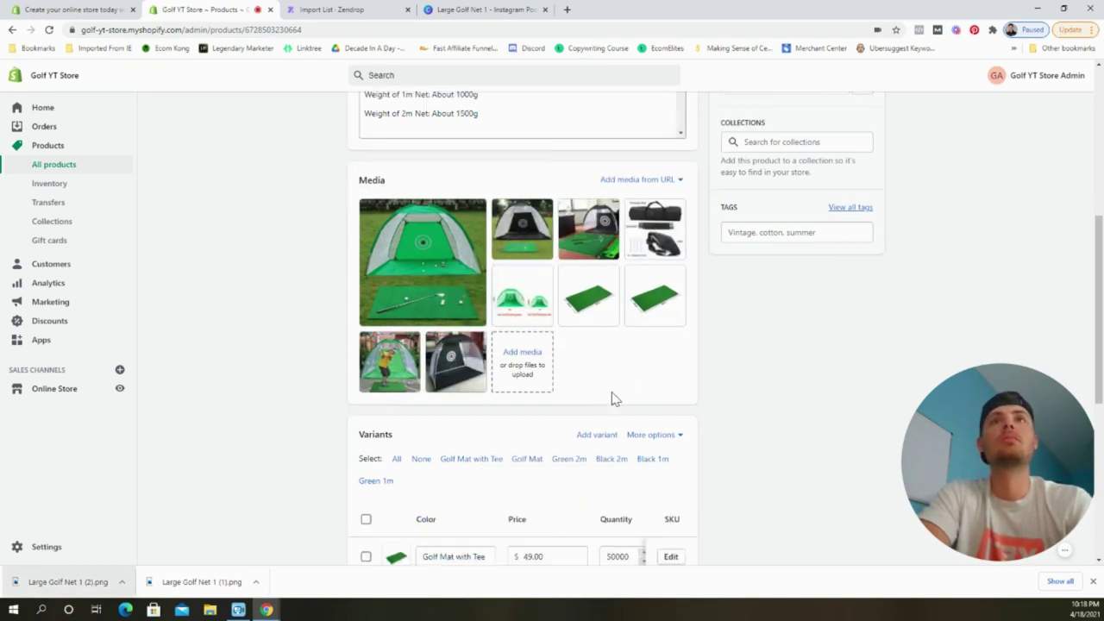
Give the Golf Mat variant the green mat photo and save the product.
{"action": "left_click", "coordinate": [394, 387]}
{"action": "left_click", "coordinate": [592, 320]}
{"action": "left_click", "coordinate": [697, 441]}
{"action": "scroll", "coordinate": [543, 321], "scroll_direction": "up", "scroll_amount": 5}
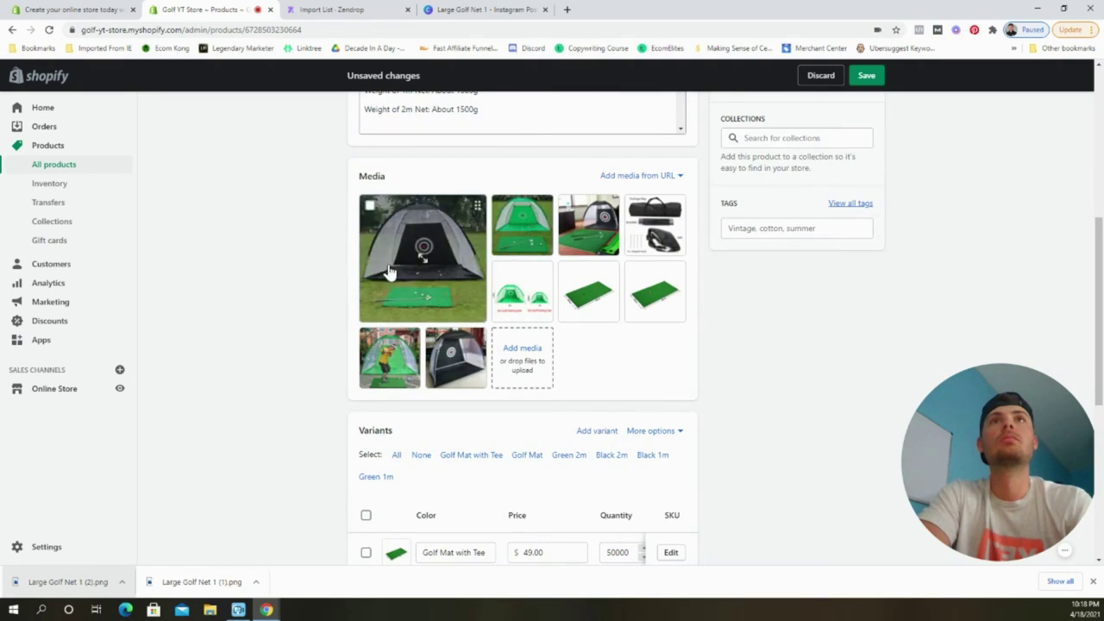
{"action": "left_click", "coordinate": [866, 75]}
Add the headline at the top of the description as a centred Heading 1.
{"action": "left_click", "coordinate": [365, 256]}
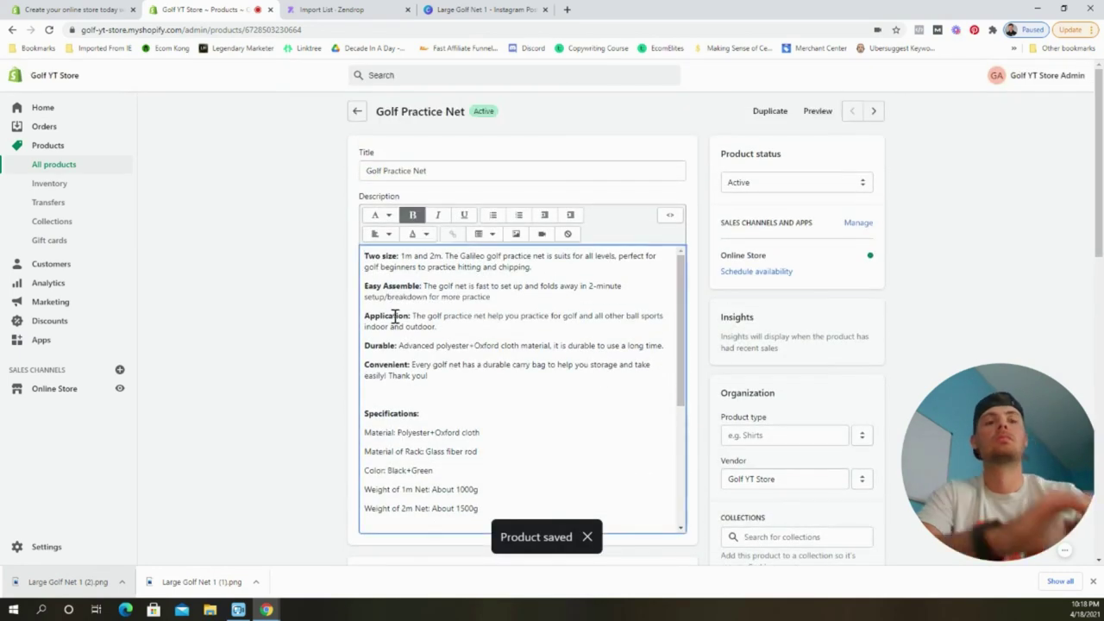
{"action": "key", "text": "Return"}
{"action": "key", "text": "Return"}
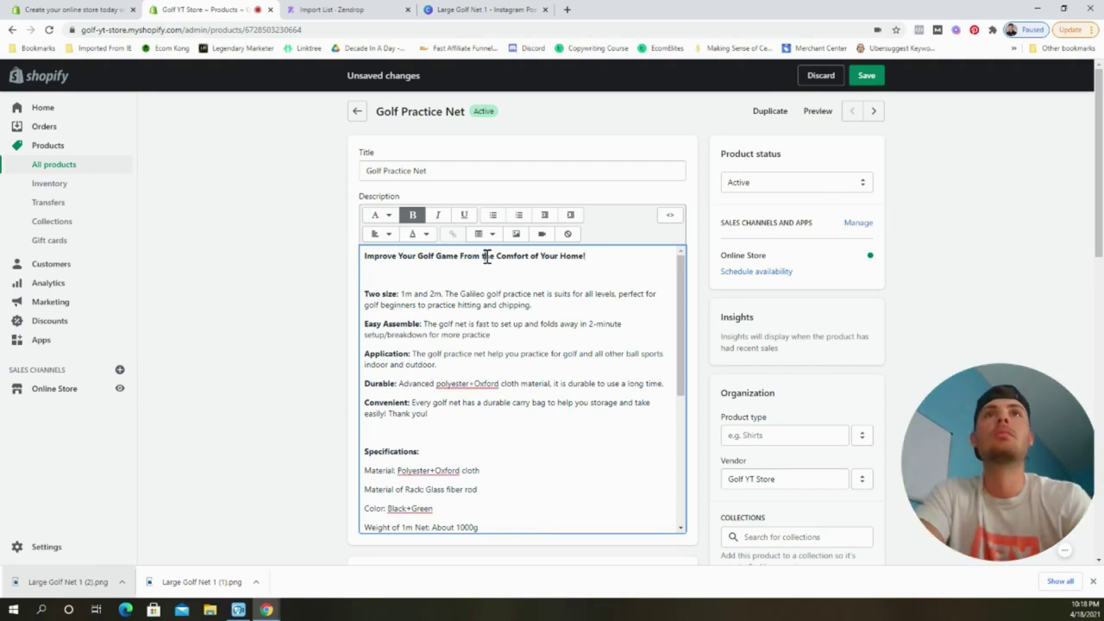
{"action": "triple_click", "coordinate": [488, 255]}
{"action": "left_click", "coordinate": [380, 215]}
{"action": "left_click", "coordinate": [382, 288]}
{"action": "left_click", "coordinate": [380, 234]}
{"action": "left_click", "coordinate": [380, 285]}
{"action": "left_click", "coordinate": [380, 215]}
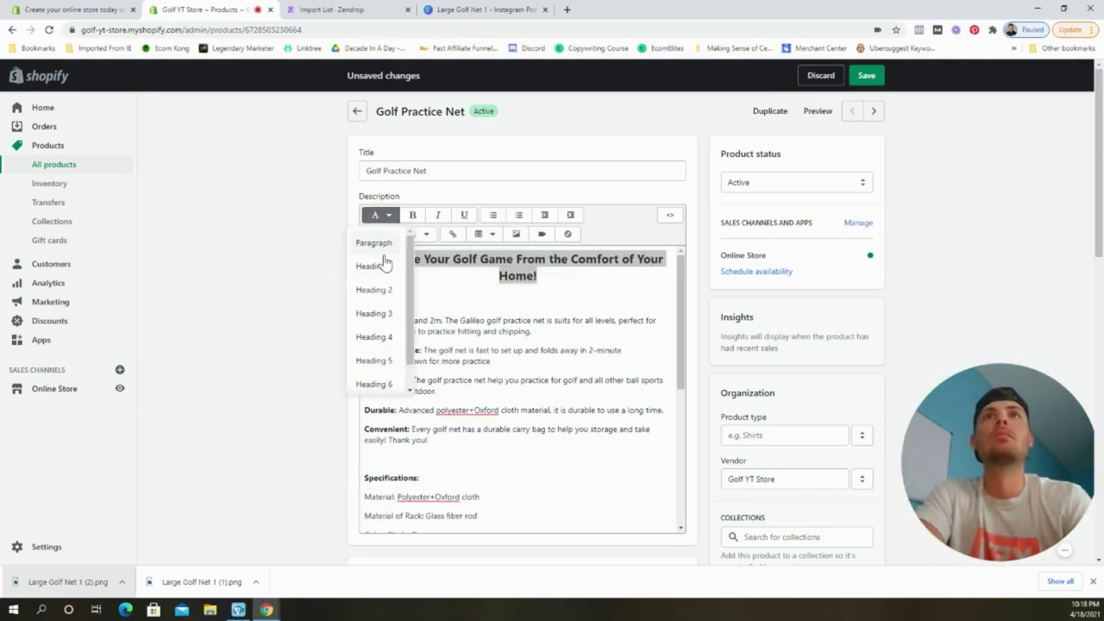
{"action": "left_click", "coordinate": [379, 264]}
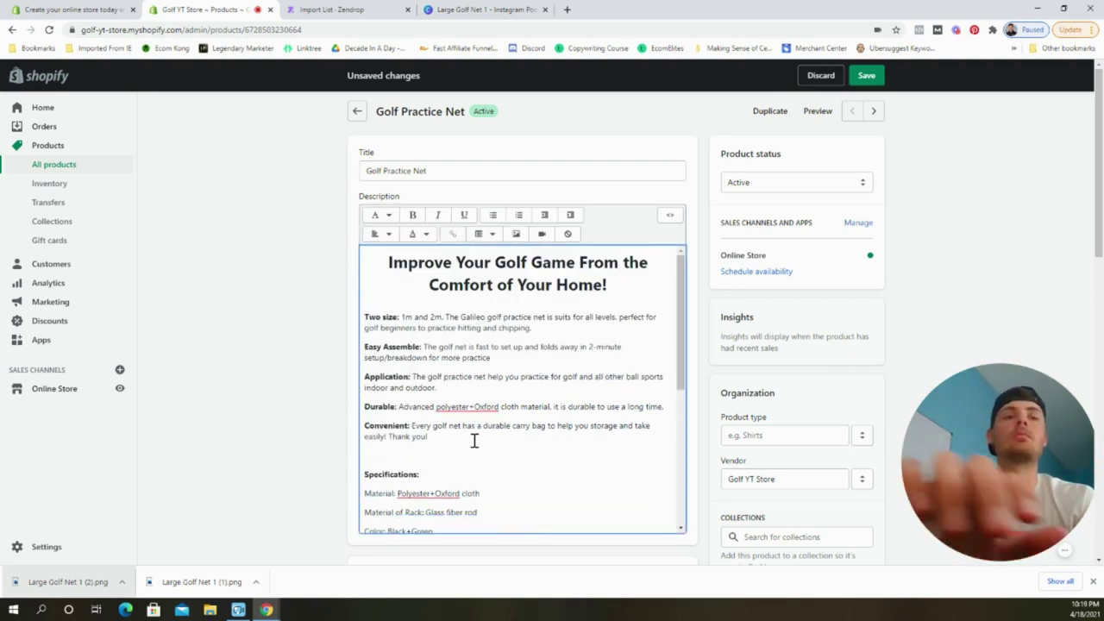
Insert the golfer photo into the description and centre it.
{"action": "left_click", "coordinate": [516, 234]}
{"action": "left_click", "coordinate": [503, 238]}
{"action": "left_click", "coordinate": [680, 517]}
{"action": "left_click", "coordinate": [379, 233]}
{"action": "left_click", "coordinate": [380, 284]}
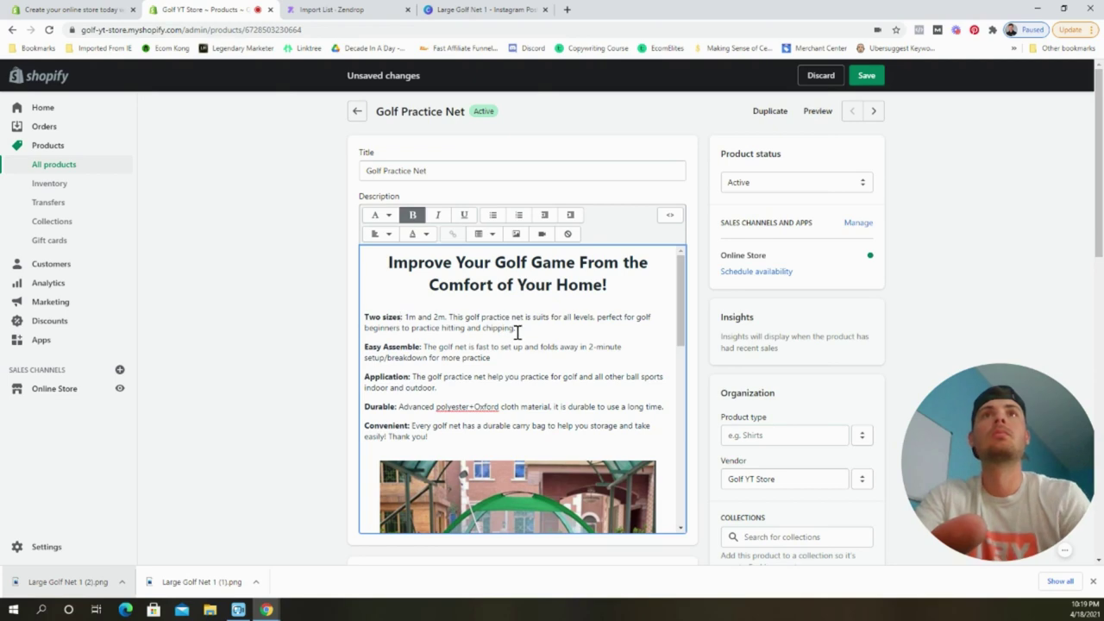
Delete the old material and size lines above the Specifications heading.
{"action": "scroll", "coordinate": [542, 327], "scroll_direction": "down", "scroll_amount": 5}
{"action": "left_click_drag", "start_coordinate": [365, 407], "coordinate": [428, 406]}
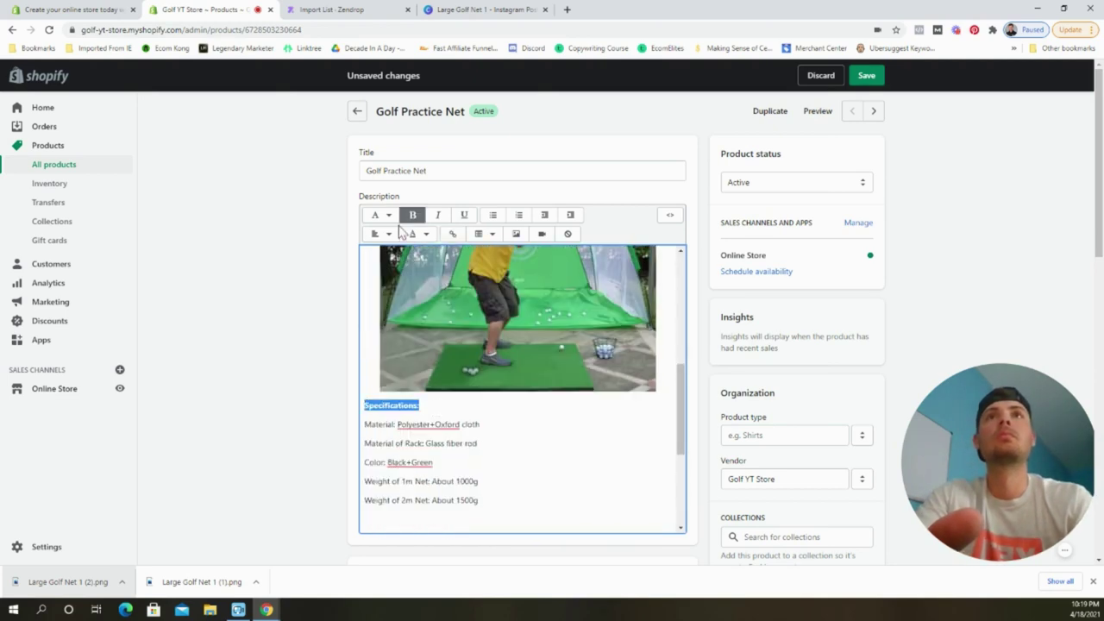
{"action": "left_click", "coordinate": [491, 422]}
{"action": "scroll", "coordinate": [495, 406], "scroll_direction": "down", "scroll_amount": 1}
{"action": "left_click_drag", "start_coordinate": [484, 397], "coordinate": [343, 295]}
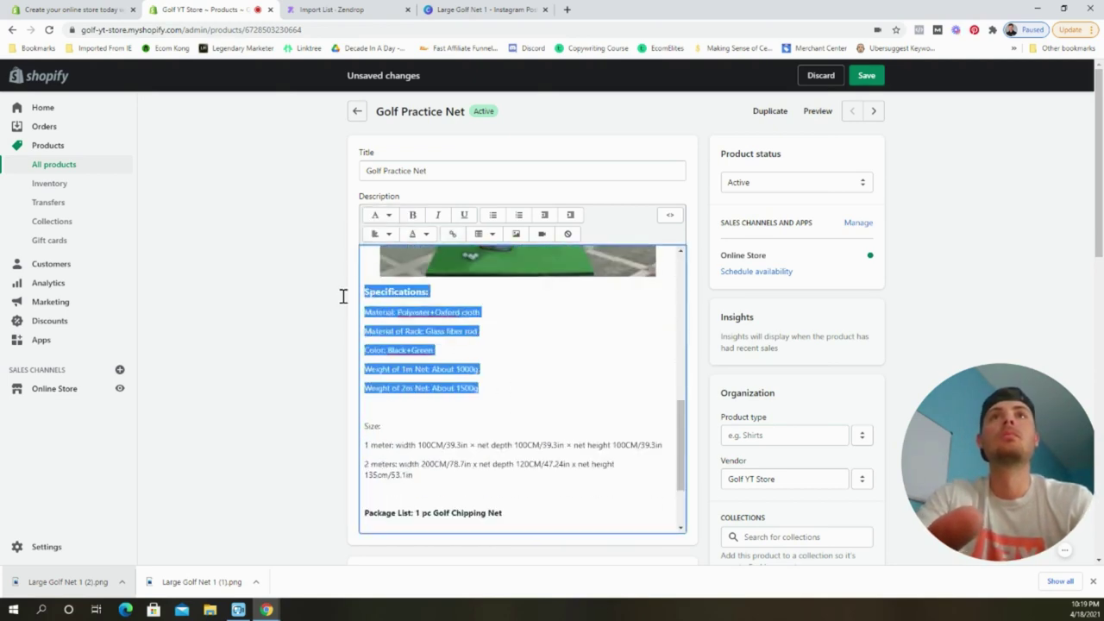
{"action": "left_click_drag", "start_coordinate": [402, 423], "coordinate": [364, 311]}
{"action": "key", "text": "BackSpace"}
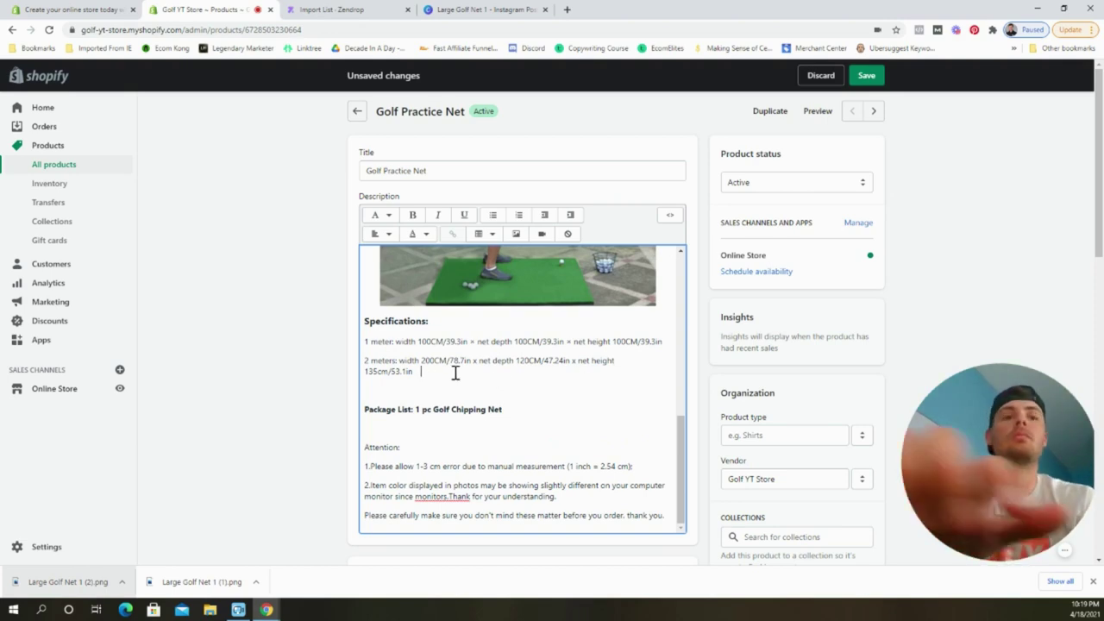
Insert the nets size image into the description.
{"action": "left_click", "coordinate": [516, 234]}
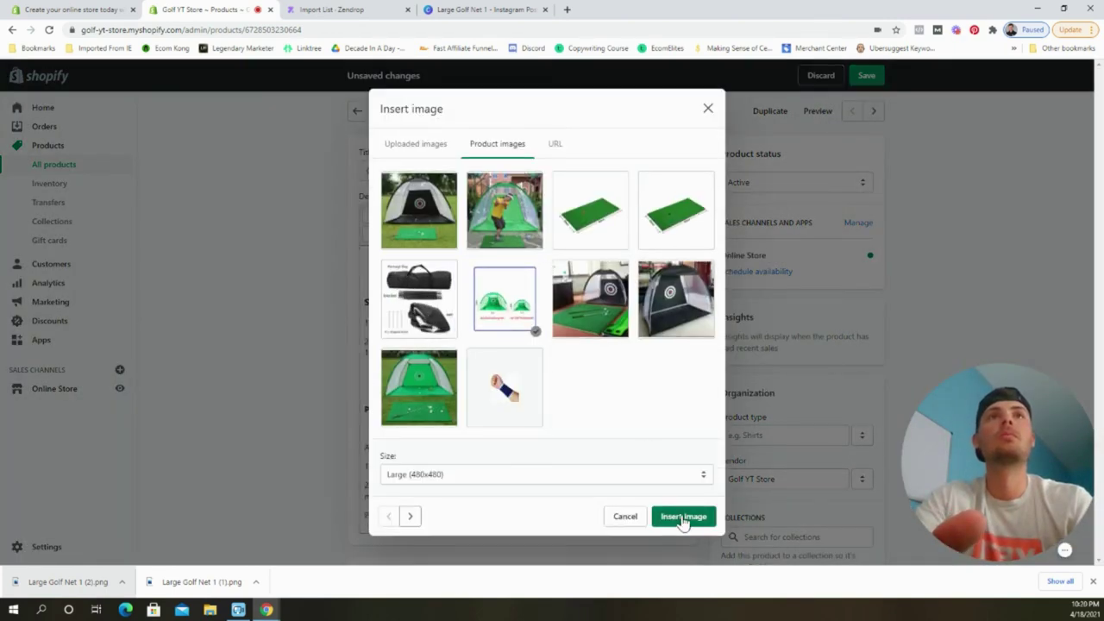
{"action": "left_click", "coordinate": [683, 517]}
{"action": "scroll", "coordinate": [591, 387], "scroll_direction": "down", "scroll_amount": 3}
{"action": "scroll", "coordinate": [550, 403], "scroll_direction": "up", "scroll_amount": 2}
{"action": "left_click", "coordinate": [546, 387]}
{"action": "left_click", "coordinate": [655, 368]}
Crop the captions off the bottom of the nets photo and save it.
{"action": "scroll", "coordinate": [573, 318], "scroll_direction": "down", "scroll_amount": 2}
{"action": "left_click", "coordinate": [573, 318]}
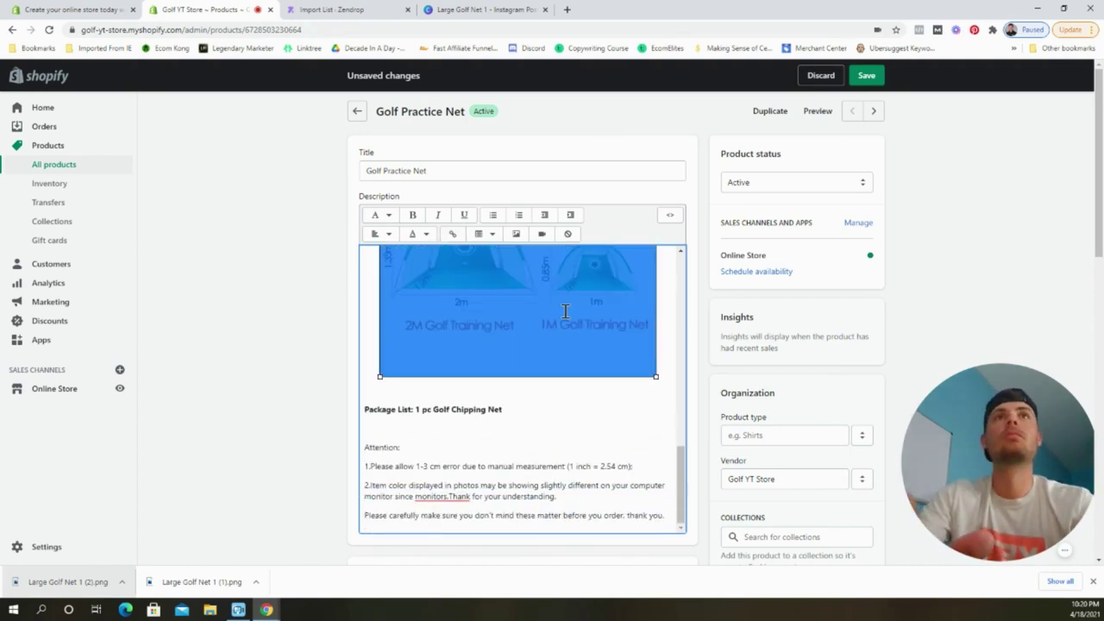
{"action": "right_click", "coordinate": [589, 330]}
{"action": "scroll", "coordinate": [535, 362], "scroll_direction": "down", "scroll_amount": 5}
{"action": "left_click", "coordinate": [523, 336]}
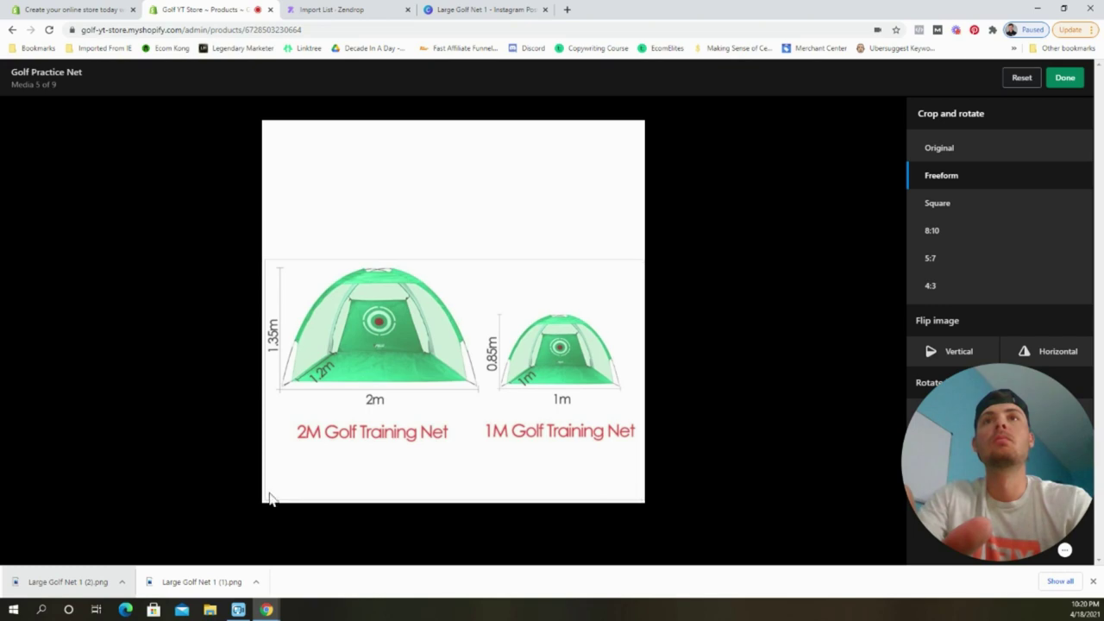
{"action": "left_click_drag", "start_coordinate": [264, 501], "coordinate": [268, 410]}
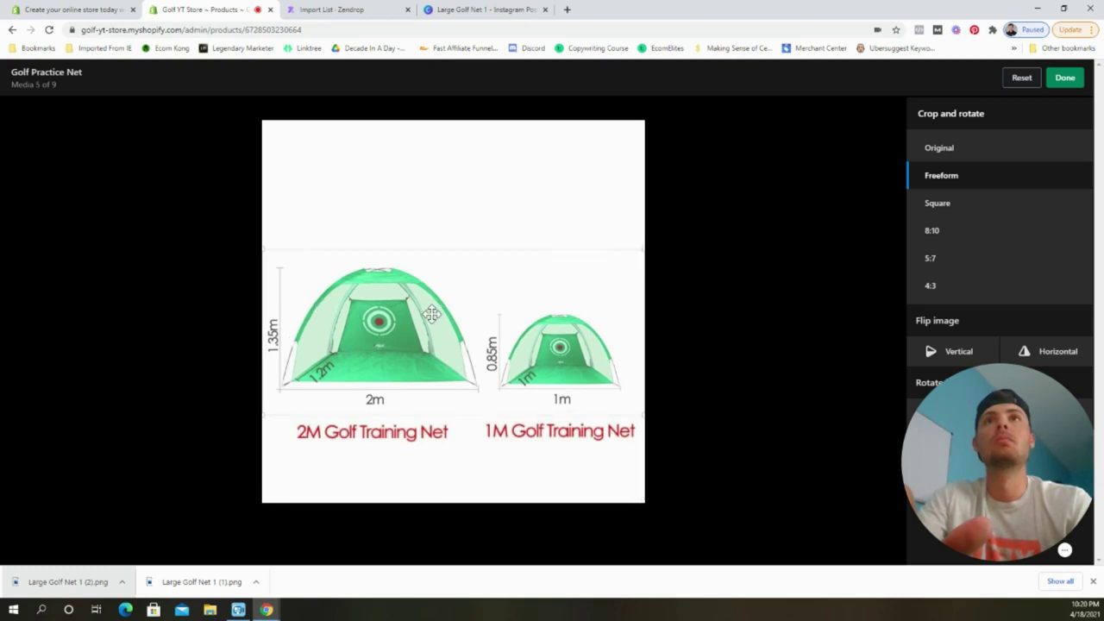
{"action": "left_click", "coordinate": [1065, 77]}
{"action": "left_click", "coordinate": [1066, 78]}
{"action": "left_click", "coordinate": [1074, 75]}
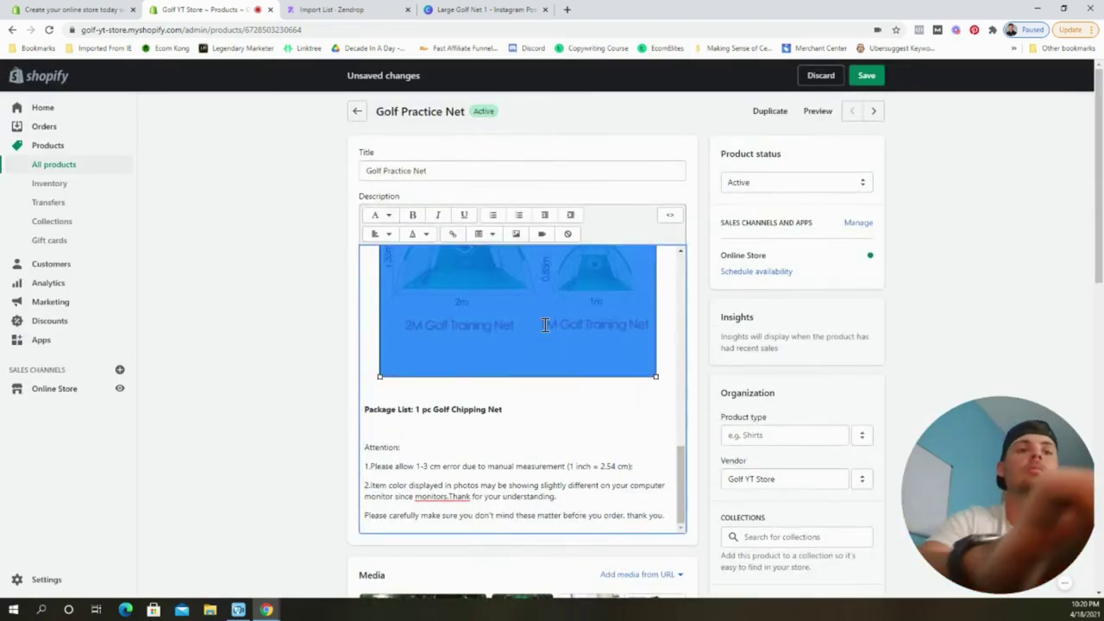
Insert the cropped nets image from the product's images into the description.
{"action": "left_click", "coordinate": [516, 234]}
{"action": "left_click", "coordinate": [707, 246]}
{"action": "left_click", "coordinate": [516, 234]}
{"action": "left_click", "coordinate": [497, 160]}
{"action": "left_click", "coordinate": [505, 315]}
{"action": "left_click", "coordinate": [683, 533]}
{"action": "key", "text": "F5"}
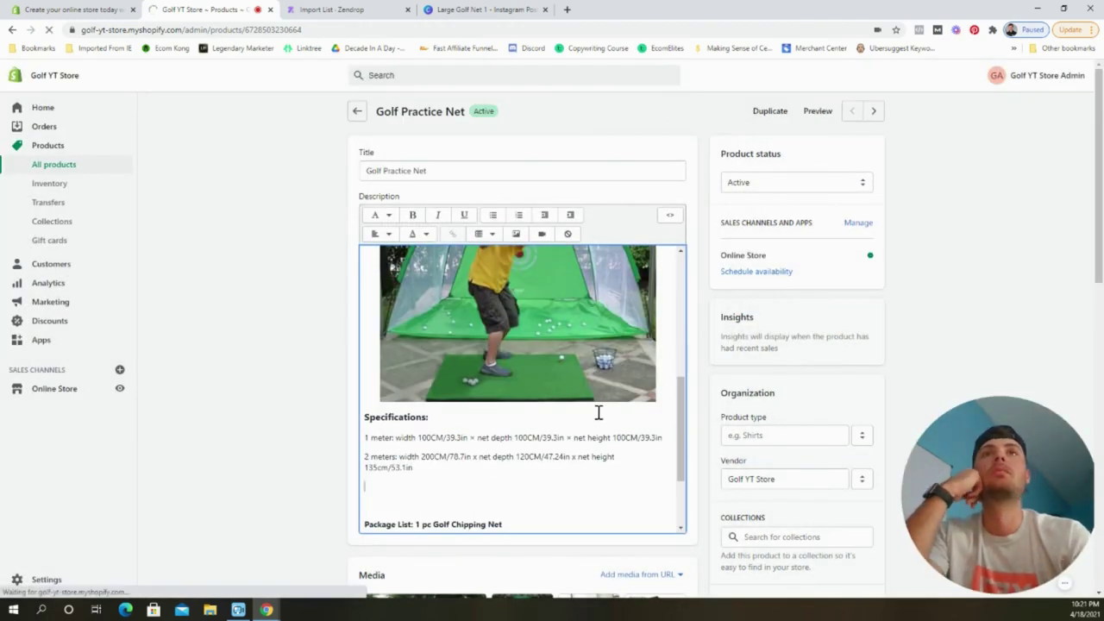
Insert the nets dimension image below the 2 meters line.
{"action": "scroll", "coordinate": [570, 355], "scroll_direction": "down", "scroll_amount": 10}
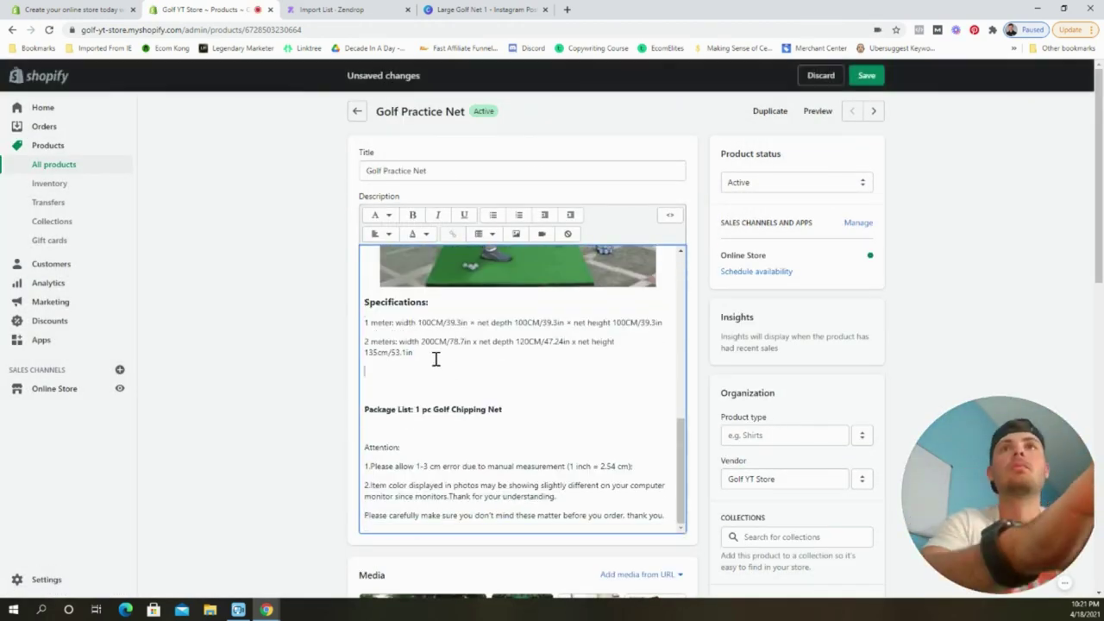
{"action": "left_click", "coordinate": [516, 234]}
{"action": "left_click", "coordinate": [498, 281]}
{"action": "left_click", "coordinate": [502, 319]}
{"action": "left_click", "coordinate": [697, 532]}
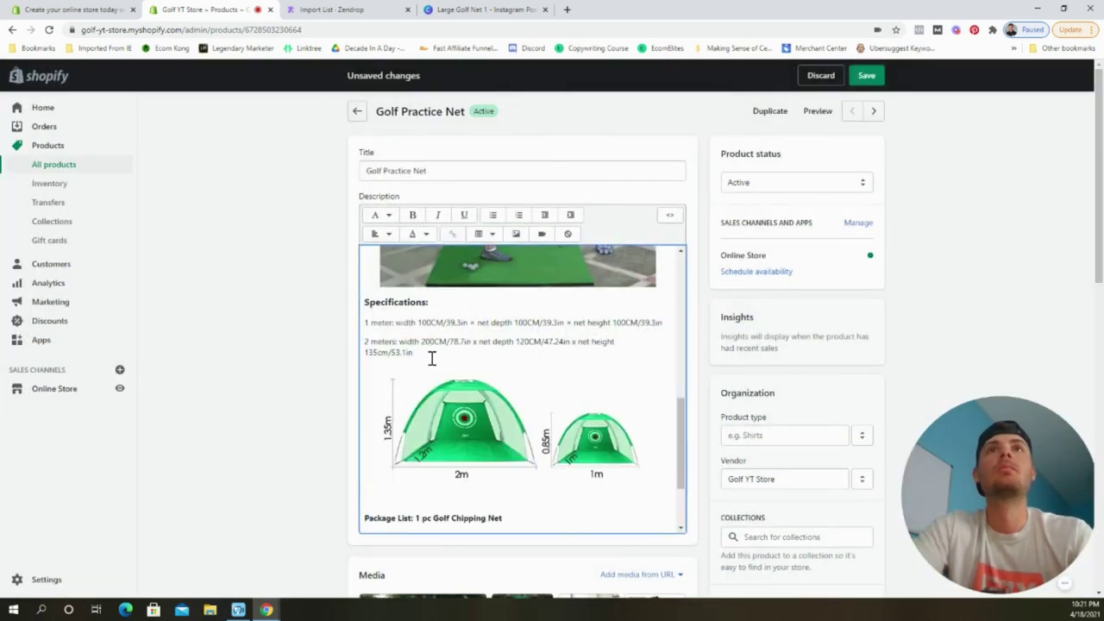
Add a 'Size' heading and rename the Package List line to 'Package Includes:'.
{"action": "left_click", "coordinate": [367, 301]}
{"action": "type", "text": "Size"}
{"action": "left_click_drag", "start_coordinate": [508, 470], "coordinate": [345, 472]}
{"action": "type", "text": "P"}
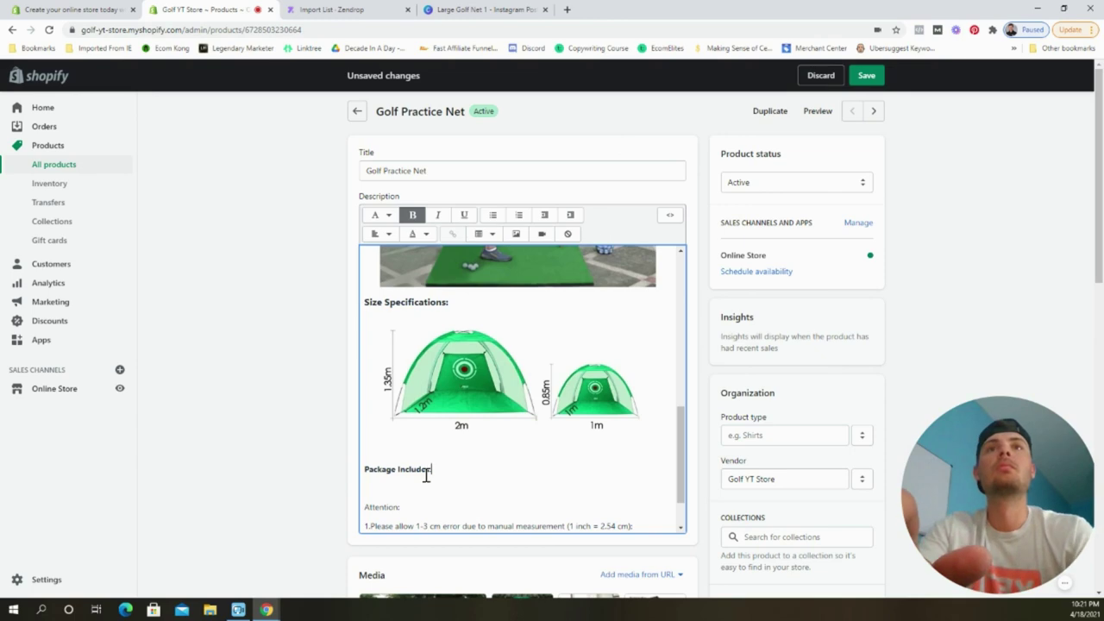
{"action": "type", "text": "ackage Includes:"}
{"action": "key", "text": "shift+Home"}
{"action": "left_click", "coordinate": [483, 480]}
{"action": "key", "text": "Return"}
Insert the package contents image under Package Includes and save the product.
{"action": "left_click", "coordinate": [516, 233]}
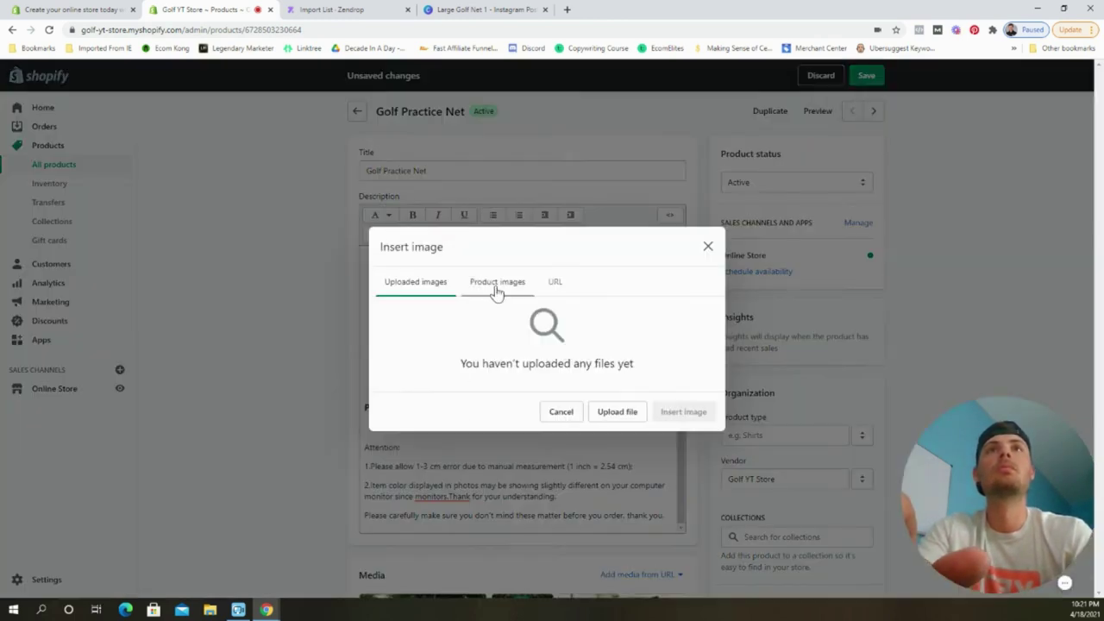
{"action": "left_click", "coordinate": [498, 281]}
{"action": "left_click", "coordinate": [419, 316]}
{"action": "left_click", "coordinate": [697, 531]}
{"action": "scroll", "coordinate": [670, 330], "scroll_direction": "up", "scroll_amount": 2}
{"action": "left_click", "coordinate": [582, 326]}
{"action": "key", "text": "ctrl+a"}
{"action": "left_click", "coordinate": [569, 515]}
{"action": "scroll", "coordinate": [569, 515], "scroll_direction": "down", "scroll_amount": 2}
{"action": "key", "text": "ctrl+s"}
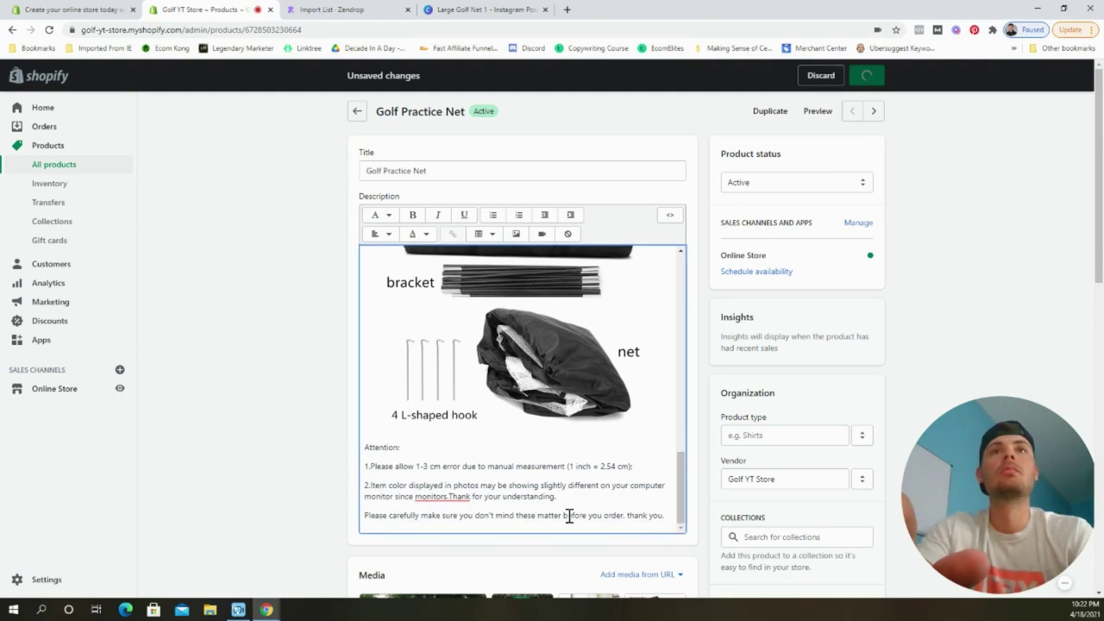
Add bullets 'Brackets', '4 L-Shaped Hooks' and 'Golf Net', remove their bold, and save.
{"action": "scroll", "coordinate": [604, 388], "scroll_direction": "down", "scroll_amount": 4}
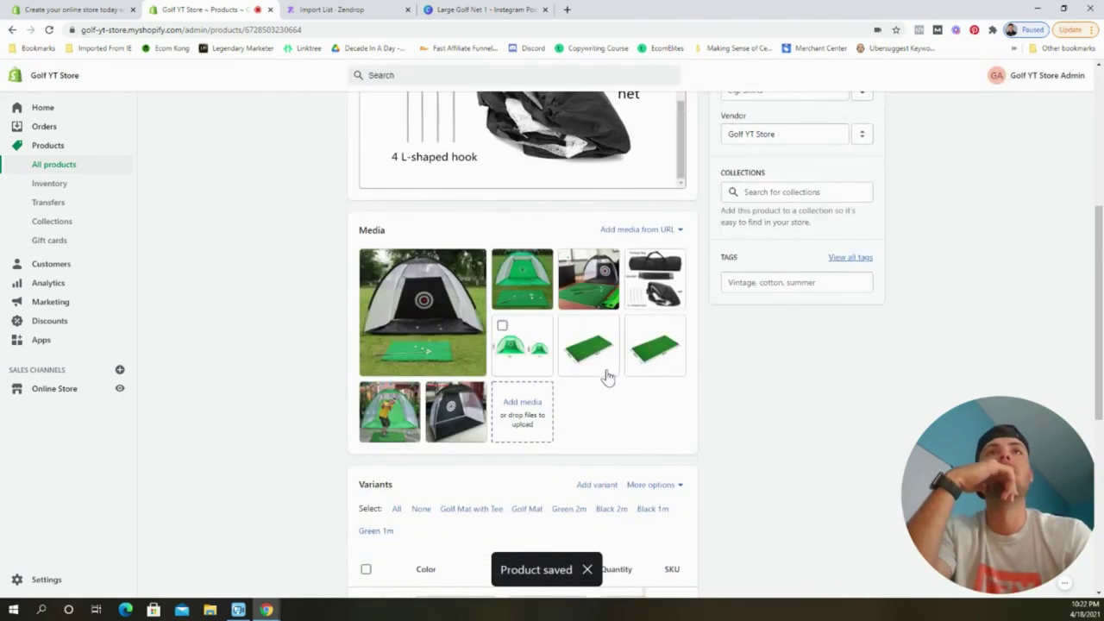
{"action": "scroll", "coordinate": [607, 377], "scroll_direction": "down", "scroll_amount": 3}
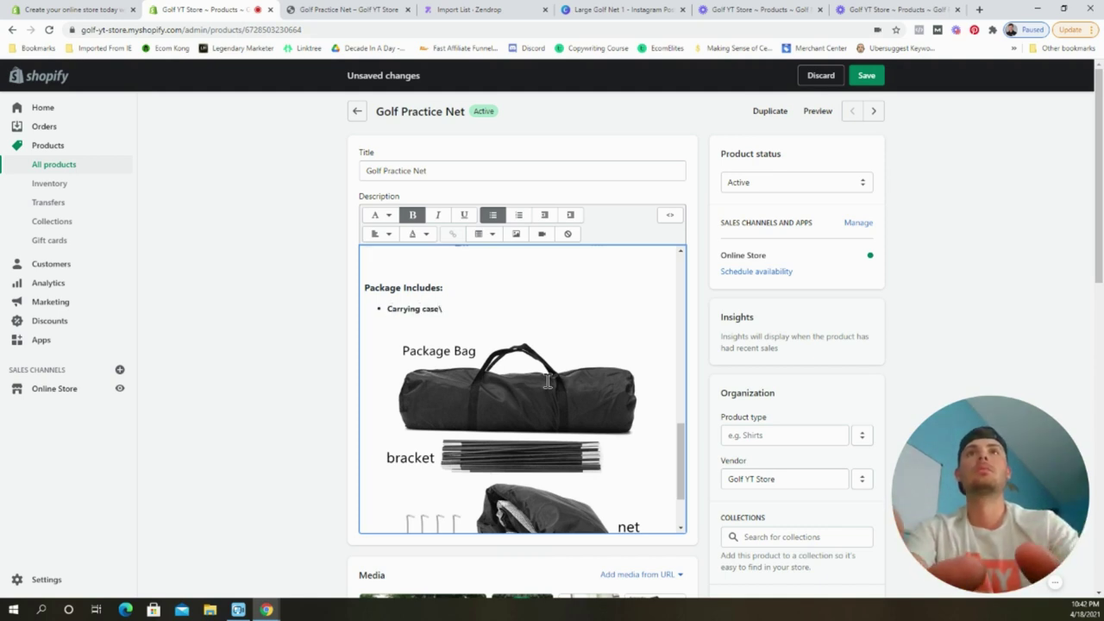
{"action": "key", "text": "Return"}
{"action": "type", "text": "Brackets"}
{"action": "key", "text": "Return"}
{"action": "type", "text": "4 L-Shaped Hooks"}
{"action": "key", "text": "Return"}
{"action": "type", "text": "Golf Net"}
{"action": "left_click_drag", "start_coordinate": [446, 321], "coordinate": [387, 288]}
{"action": "left_click", "coordinate": [412, 215]}
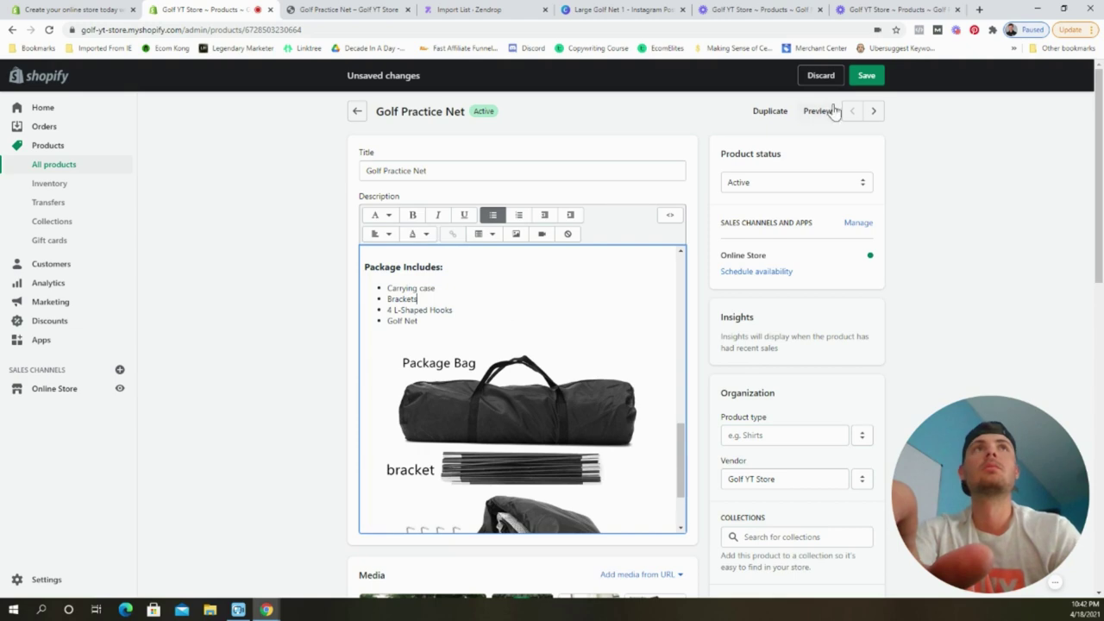
{"action": "left_click", "coordinate": [866, 75]}
Paint white over the package bag, bracket, net and hook labels on the package photo.
{"action": "scroll", "coordinate": [627, 360], "scroll_direction": "down", "scroll_amount": 1}
{"action": "left_click", "coordinate": [646, 233]}
{"action": "left_click", "coordinate": [55, 581]}
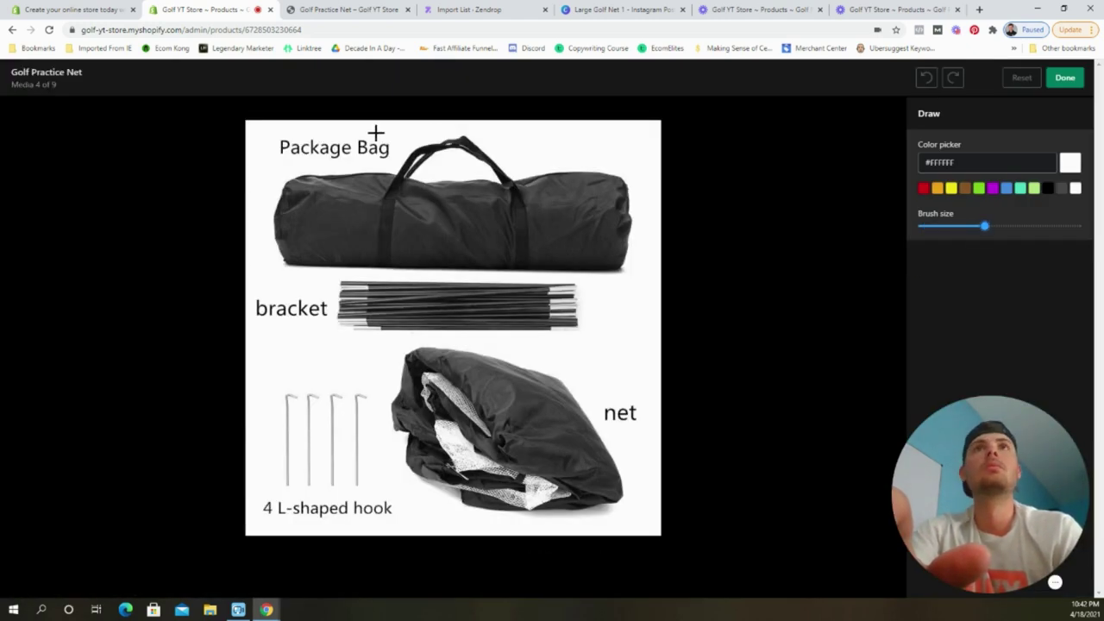
{"action": "left_click_drag", "start_coordinate": [397, 148], "coordinate": [263, 149]}
{"action": "left_click_drag", "start_coordinate": [324, 307], "coordinate": [255, 309]}
{"action": "left_click_drag", "start_coordinate": [604, 413], "coordinate": [640, 413]}
{"action": "left_click_drag", "start_coordinate": [394, 507], "coordinate": [263, 508]}
{"action": "left_click", "coordinate": [1064, 77]}
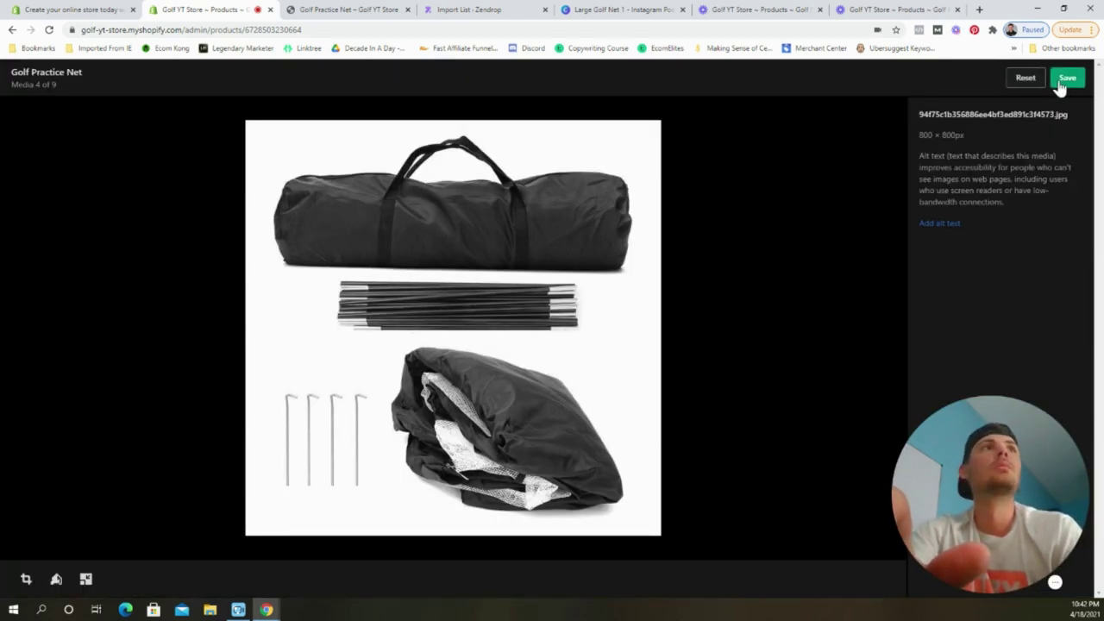
{"action": "left_click", "coordinate": [1075, 78]}
Save the product and insert the cleaned package bag image at the description's end.
{"action": "scroll", "coordinate": [635, 333], "scroll_direction": "up", "scroll_amount": 3}
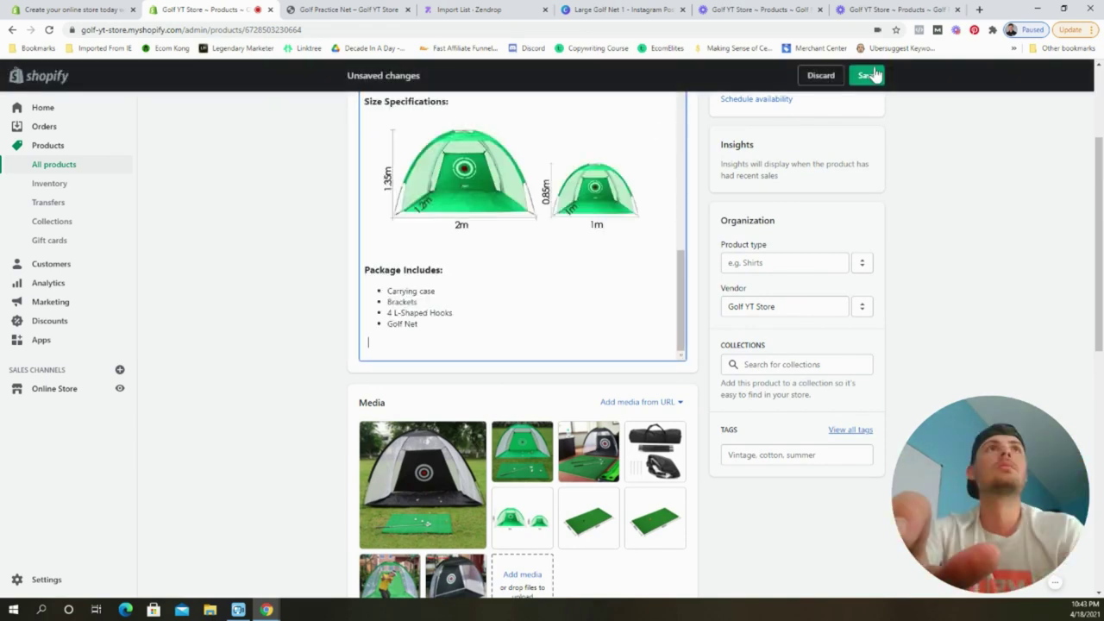
{"action": "left_click", "coordinate": [866, 75]}
{"action": "left_click", "coordinate": [516, 176]}
{"action": "left_click", "coordinate": [707, 153]}
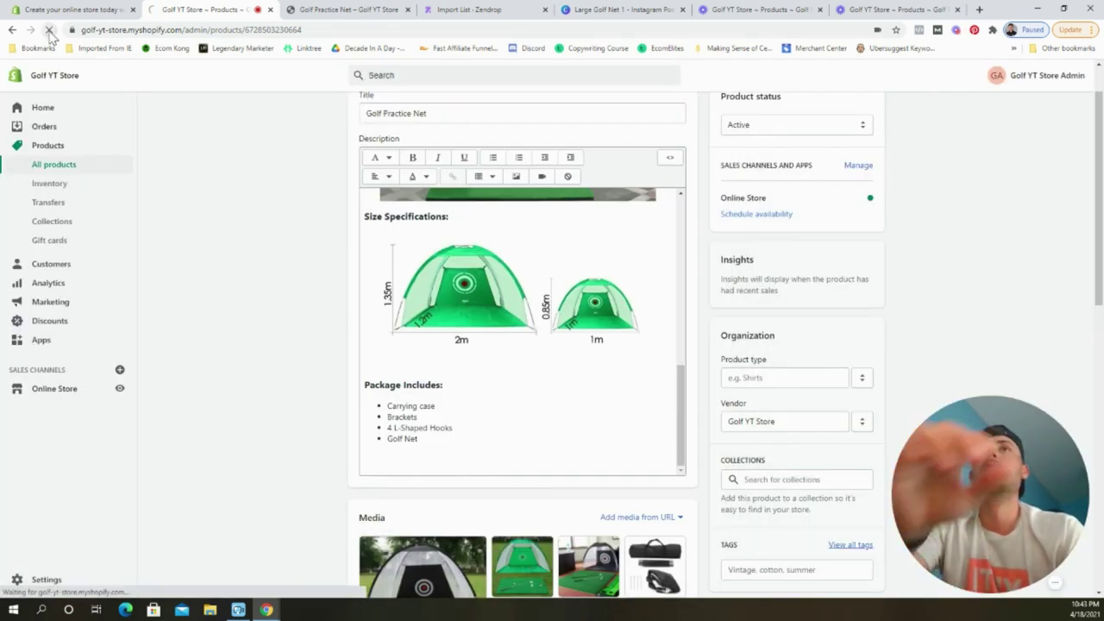
{"action": "left_click", "coordinate": [500, 409]}
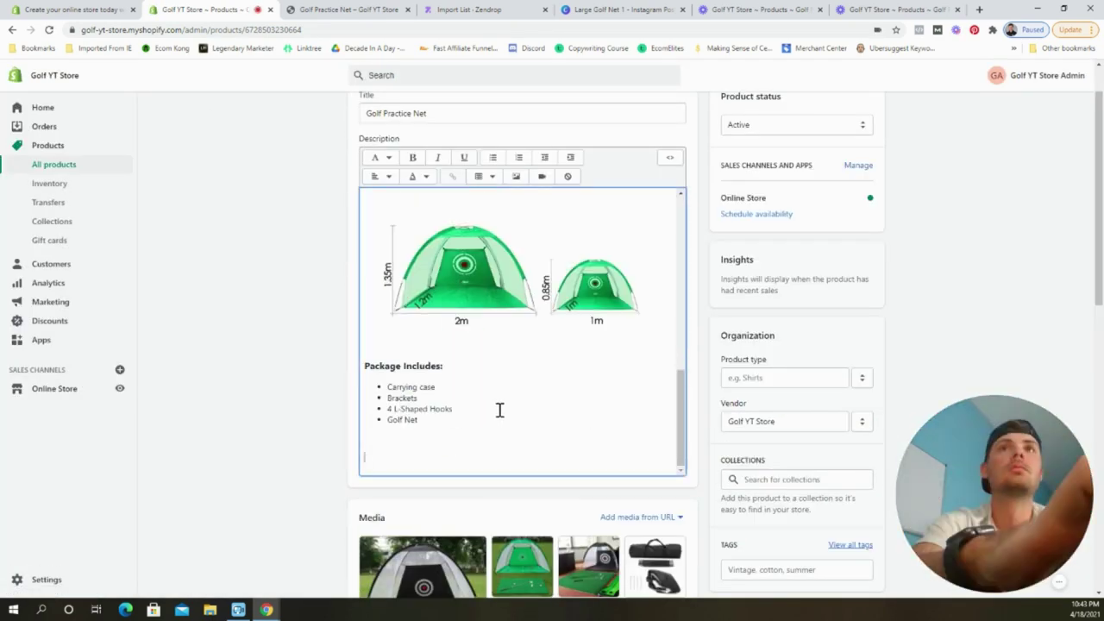
{"action": "left_click", "coordinate": [516, 176]}
{"action": "left_click", "coordinate": [500, 281]}
{"action": "left_click", "coordinate": [419, 313]}
{"action": "left_click", "coordinate": [682, 532]}
Centre the inserted package image and the sale text.
{"action": "left_click", "coordinate": [379, 176]}
{"action": "left_click", "coordinate": [380, 230]}
{"action": "left_click", "coordinate": [495, 271]}
{"action": "scroll", "coordinate": [522, 362], "scroll_direction": "down", "scroll_amount": 3}
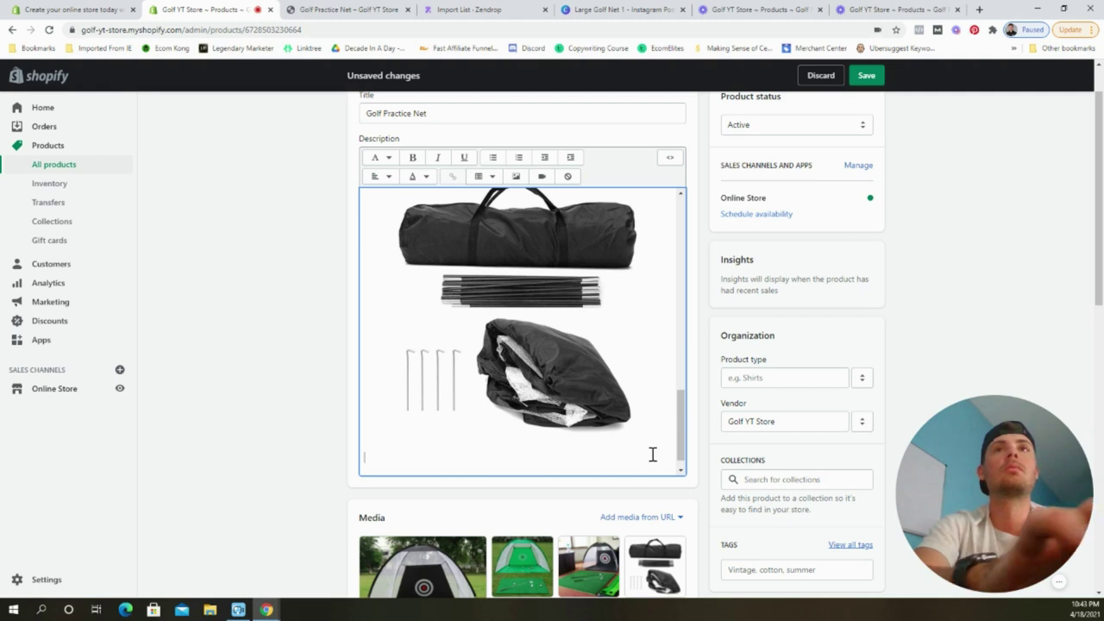
{"action": "scroll", "coordinate": [652, 453], "scroll_direction": "down", "scroll_amount": 3}
{"action": "left_click_drag", "start_coordinate": [546, 296], "coordinate": [366, 246]}
{"action": "left_click", "coordinate": [380, 176]}
{"action": "left_click", "coordinate": [381, 229]}
Format the 'On Sale for a Limited Time Only!' line as a larger heading.
{"action": "left_click", "coordinate": [570, 393]}
{"action": "triple_click", "coordinate": [517, 252]}
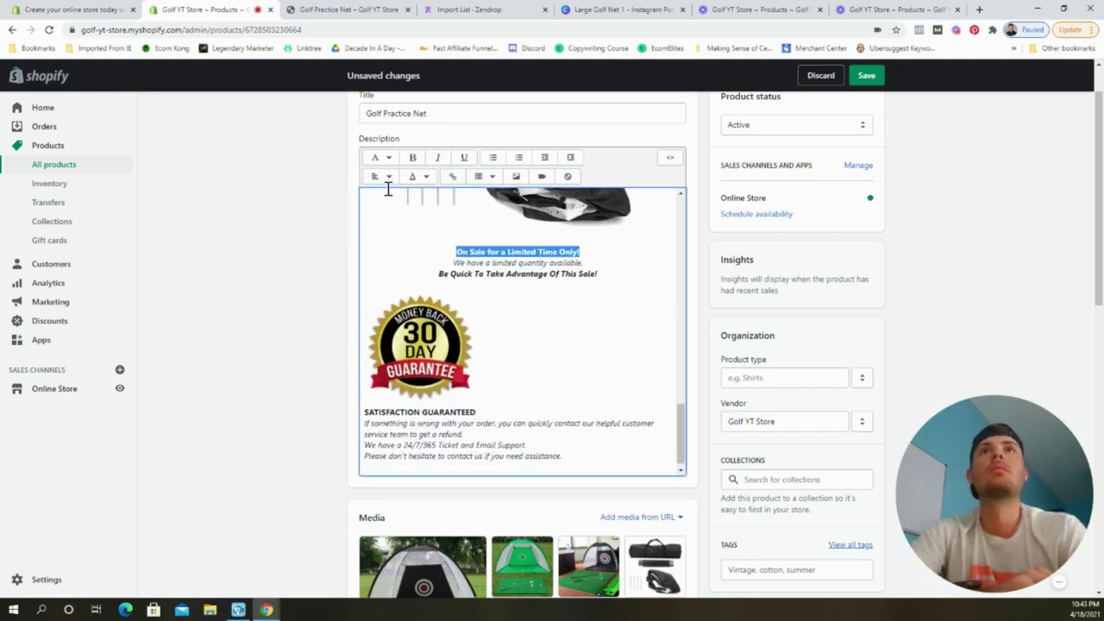
{"action": "left_click", "coordinate": [379, 157]}
{"action": "left_click", "coordinate": [405, 216]}
{"action": "left_click", "coordinate": [379, 157]}
{"action": "left_click", "coordinate": [411, 261]}
{"action": "left_click", "coordinate": [379, 156]}
{"action": "left_click", "coordinate": [405, 242]}
Centre the 30 day guarantee image and SATISFACTION GUARANTEED paragraph, then save.
{"action": "left_click", "coordinate": [420, 355]}
{"action": "left_click", "coordinate": [380, 176]}
{"action": "left_click", "coordinate": [382, 229]}
{"action": "left_click_drag", "start_coordinate": [565, 437], "coordinate": [364, 393]}
{"action": "left_click", "coordinate": [380, 176]}
{"action": "left_click", "coordinate": [382, 229]}
{"action": "left_click", "coordinate": [866, 80]}
{"action": "scroll", "coordinate": [604, 350], "scroll_direction": "down", "scroll_amount": 5}
Give the Black 2m and Green 2m variants a compare-at price of 129.99.
{"action": "left_click", "coordinate": [670, 268]}
{"action": "left_click", "coordinate": [751, 367]}
{"action": "type", "text": "12999"}
{"action": "left_click", "coordinate": [865, 75]}
{"action": "left_click", "coordinate": [873, 110]}
{"action": "left_click", "coordinate": [798, 364]}
{"action": "type", "text": "129.99"}
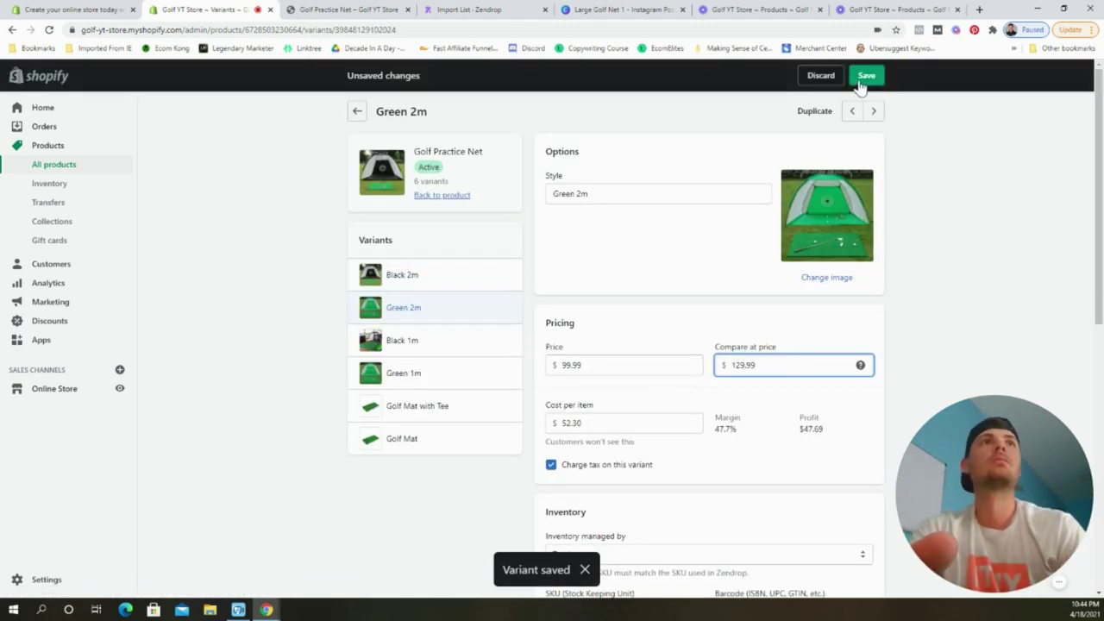
{"action": "left_click", "coordinate": [865, 76]}
Give the Black 1m and Green 1m variants a compare-at price of 99.99.
{"action": "left_click", "coordinate": [402, 340]}
{"action": "left_click", "coordinate": [806, 365]}
{"action": "type", "text": "129.99"}
{"action": "left_click", "coordinate": [866, 75]}
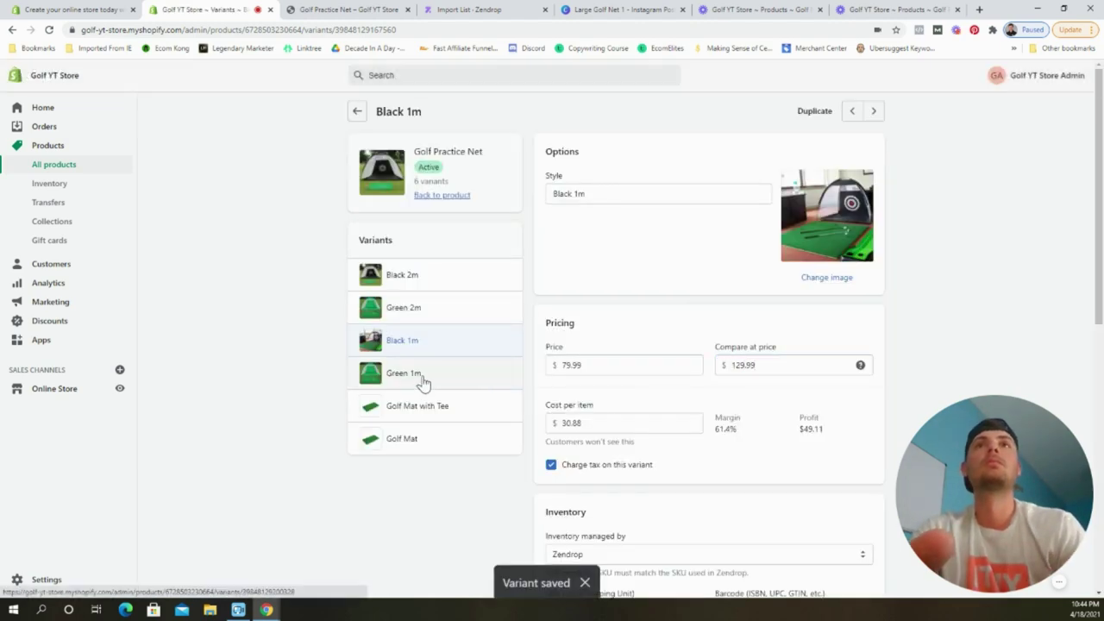
{"action": "double_click", "coordinate": [773, 365]}
{"action": "type", "text": "99.99"}
{"action": "left_click", "coordinate": [866, 76]}
{"action": "left_click", "coordinate": [404, 372]}
{"action": "left_click", "coordinate": [764, 365]}
{"action": "type", "text": "99.99"}
{"action": "left_click", "coordinate": [865, 76]}
Reprice Golf Mat with Tee to 29.99 with a 39.99 compare-at price.
{"action": "left_click", "coordinate": [873, 110]}
{"action": "left_click", "coordinate": [759, 369]}
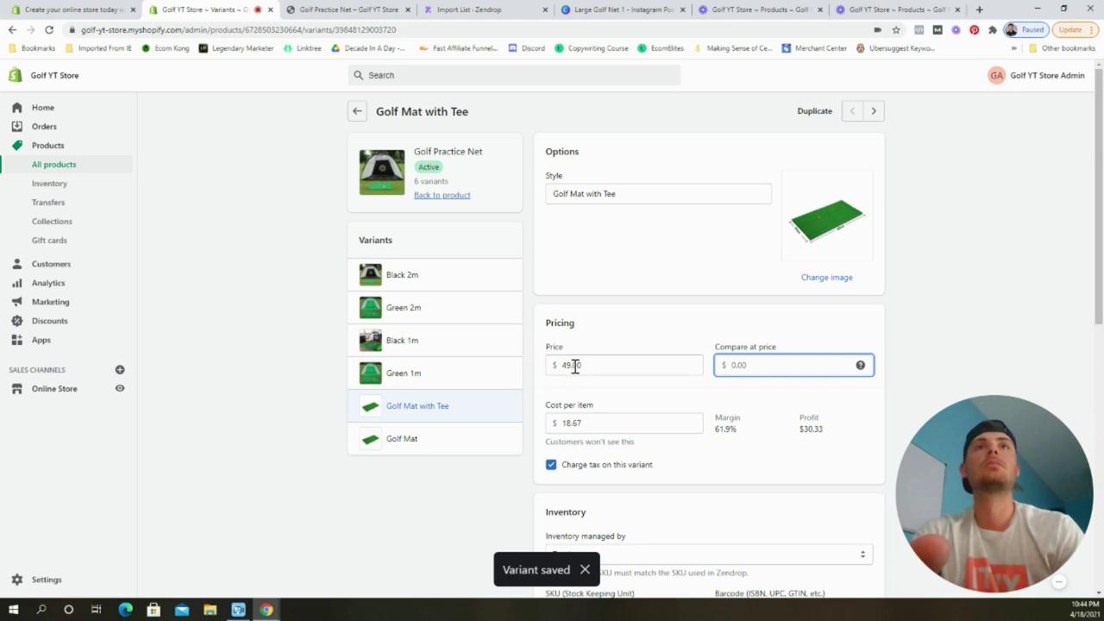
{"action": "double_click", "coordinate": [574, 364]}
{"action": "type", "text": "29.99"}
{"action": "double_click", "coordinate": [732, 364]}
{"action": "type", "text": "39.99"}
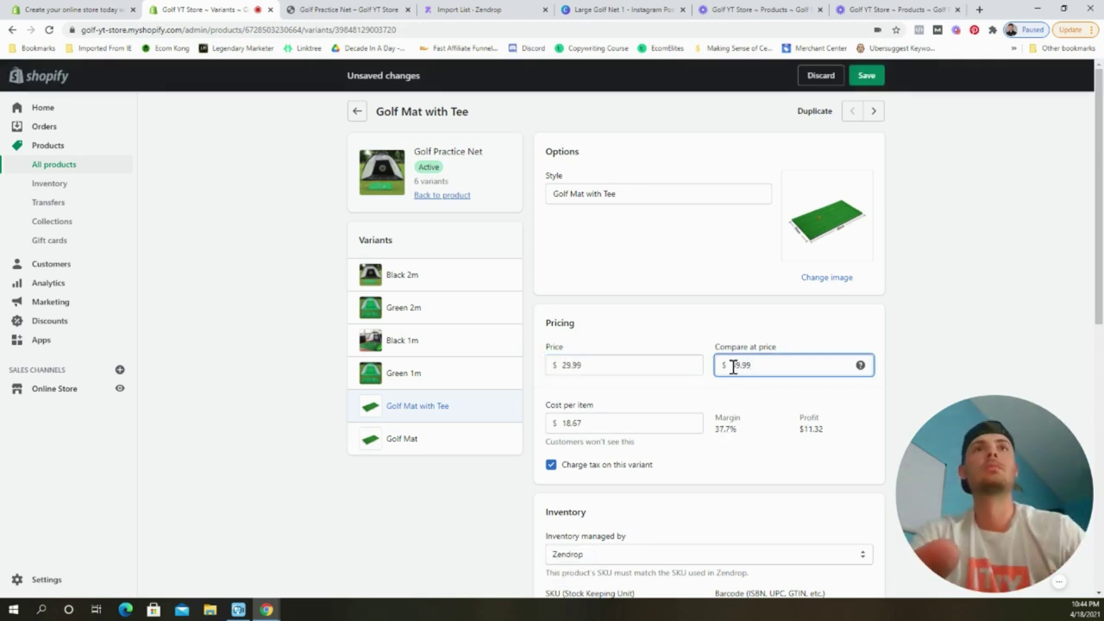
{"action": "left_click", "coordinate": [866, 76]}
Reprice Golf Mat to 19.99 with a 34.99 compare-at price, then return to the product.
{"action": "left_click", "coordinate": [484, 441]}
{"action": "double_click", "coordinate": [602, 367]}
{"action": "type", "text": "19"}
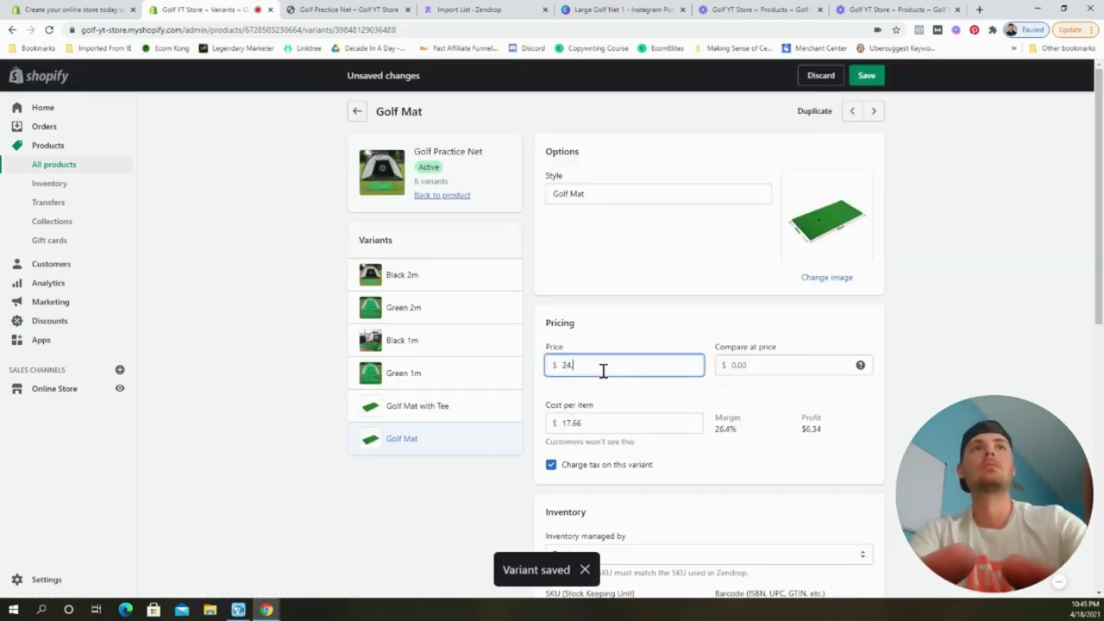
{"action": "type", "text": ".99"}
{"action": "left_click", "coordinate": [737, 362]}
{"action": "type", "text": "34.99"}
{"action": "left_click", "coordinate": [866, 76]}
{"action": "left_click", "coordinate": [357, 110]}
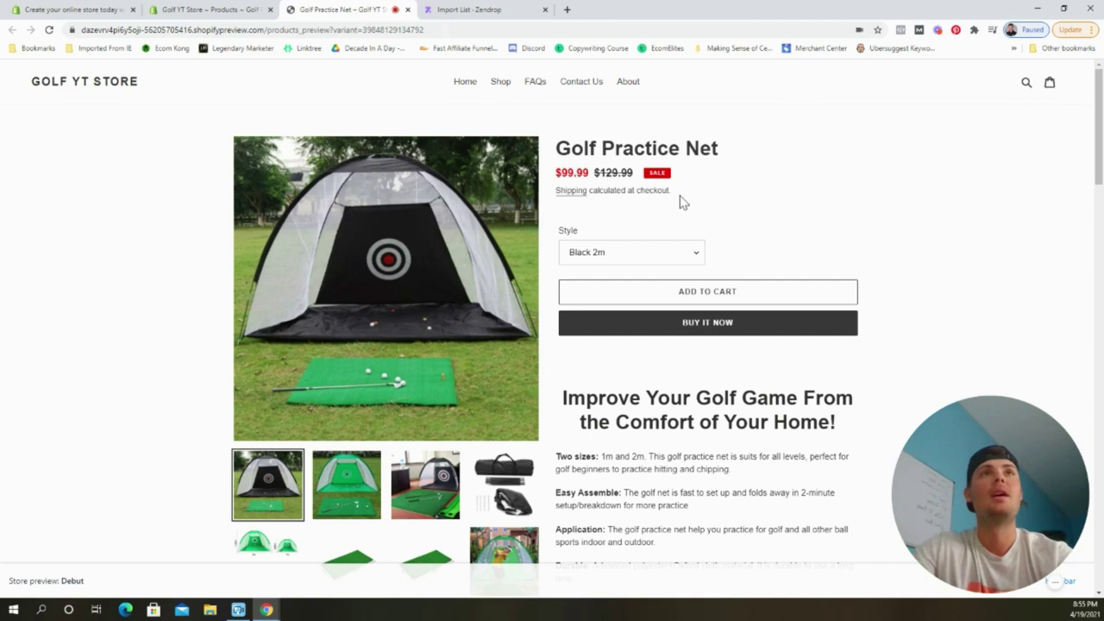
Preview the net's Green 2m, Black 1m and Golf Mat with Tee styles and prices.
{"action": "scroll", "coordinate": [664, 209], "scroll_direction": "down", "scroll_amount": 1}
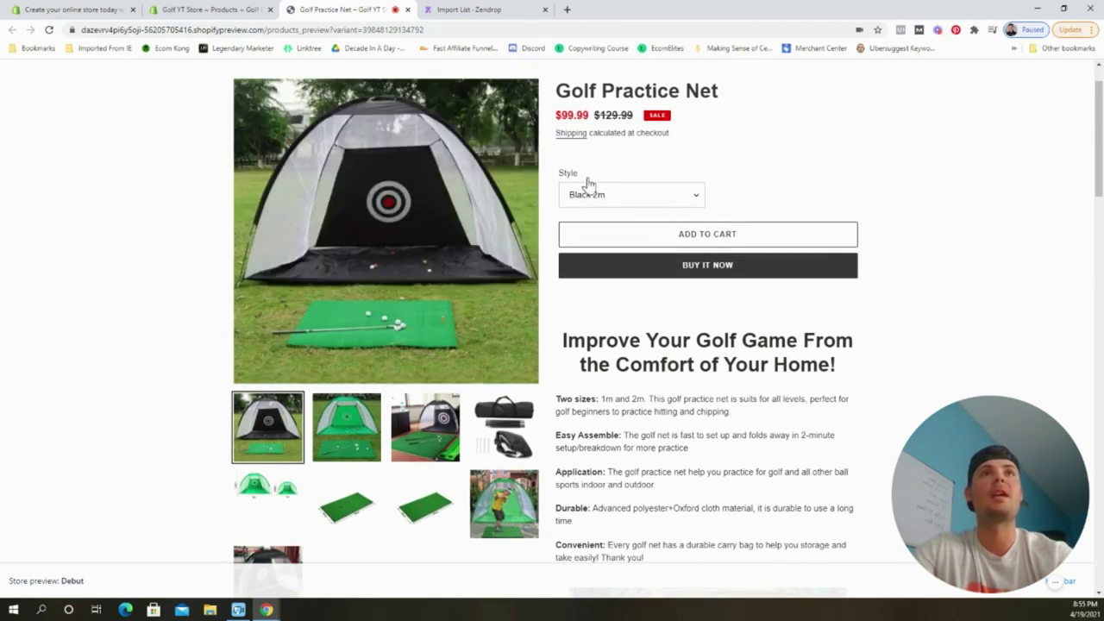
{"action": "left_click", "coordinate": [640, 201]}
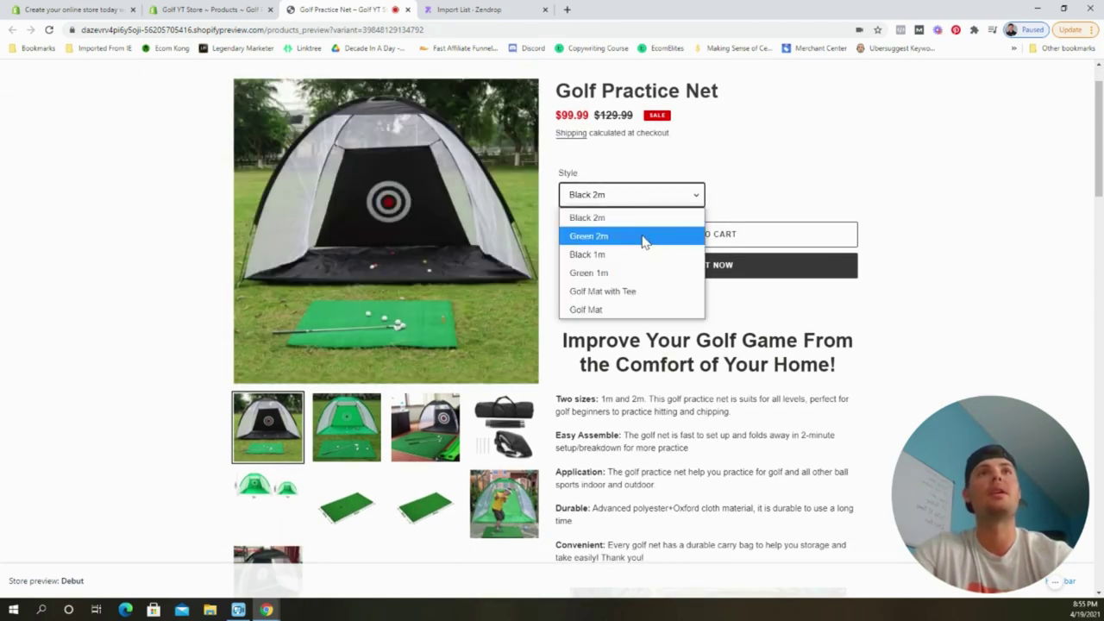
{"action": "left_click", "coordinate": [642, 236]}
{"action": "left_click", "coordinate": [653, 199]}
{"action": "left_click", "coordinate": [642, 253]}
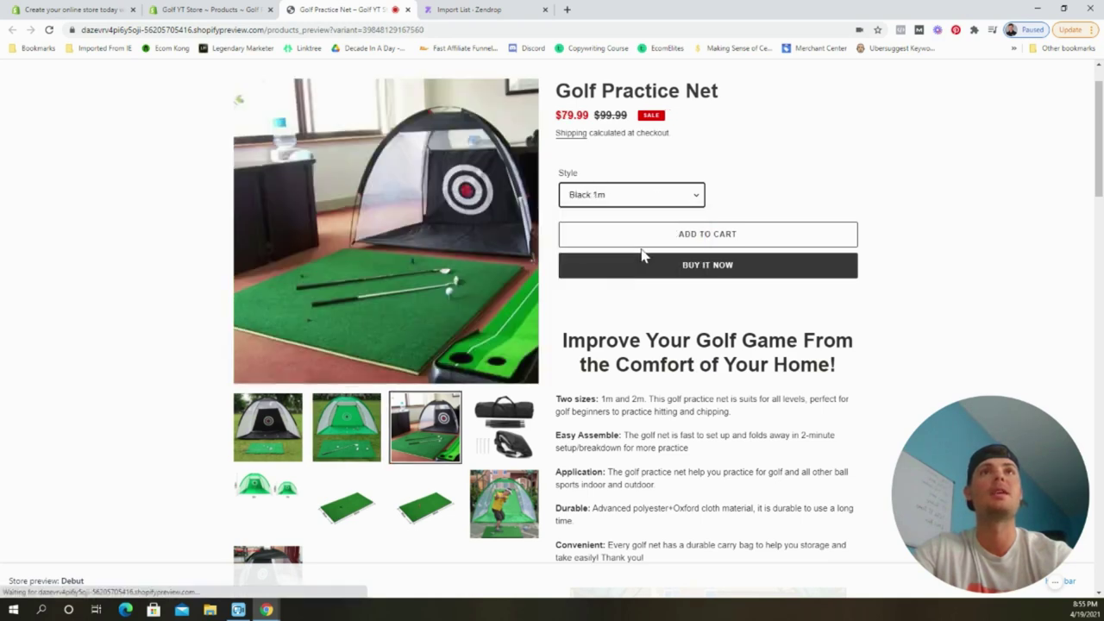
{"action": "left_click", "coordinate": [591, 205]}
{"action": "left_click", "coordinate": [635, 291]}
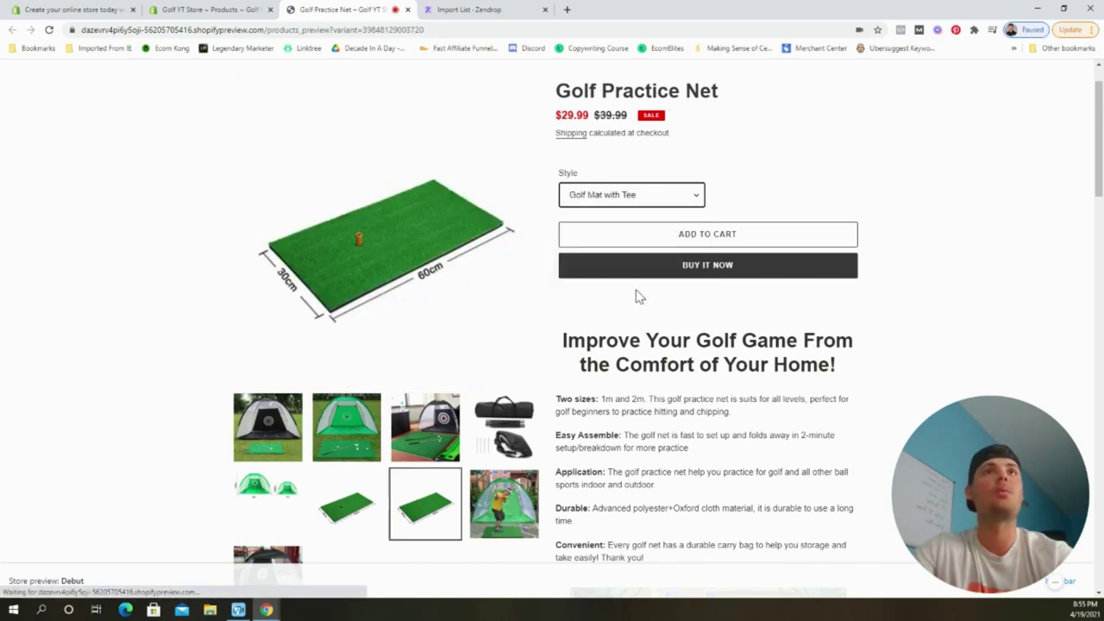
Review the product page, select the Black 2m style, and return to the product's admin editor.
{"action": "scroll", "coordinate": [955, 213], "scroll_direction": "down", "scroll_amount": 2}
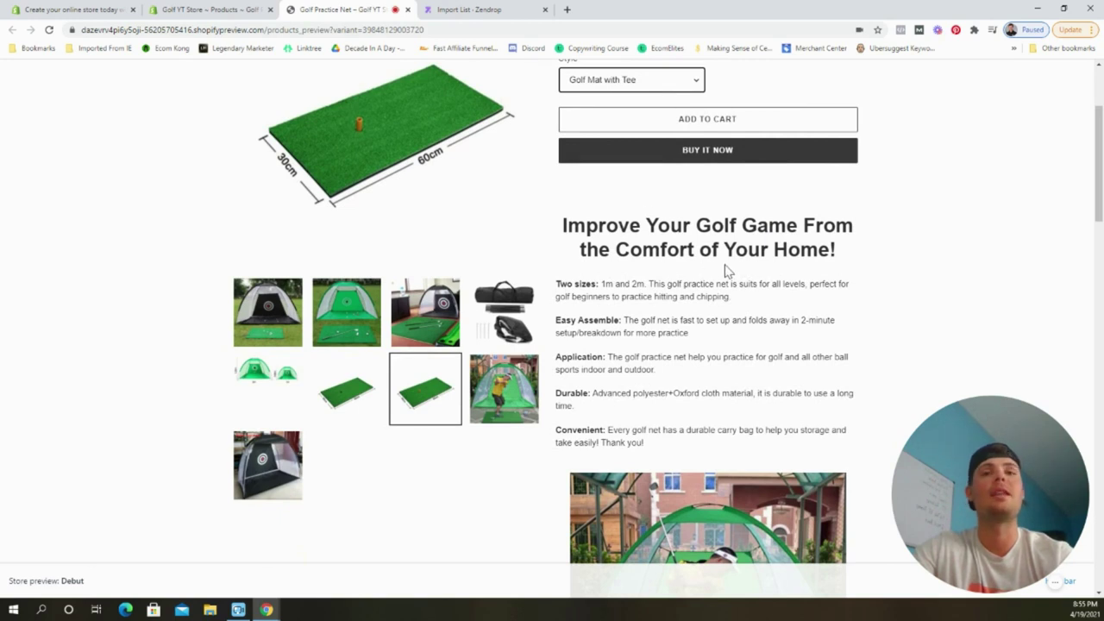
{"action": "scroll", "coordinate": [750, 274], "scroll_direction": "down", "scroll_amount": 2}
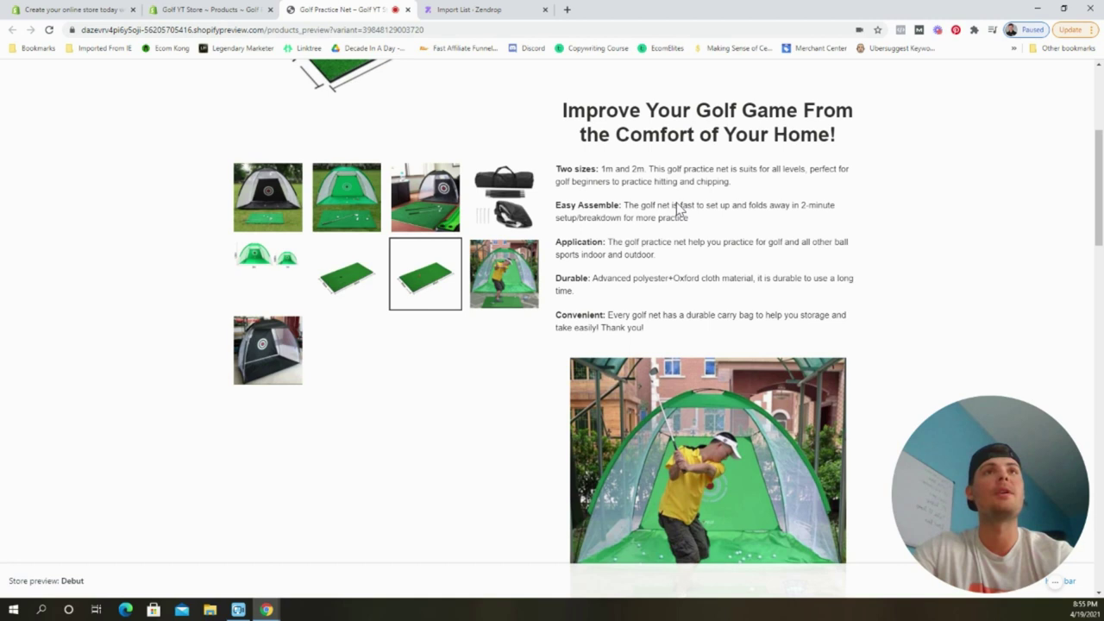
{"action": "scroll", "coordinate": [755, 242], "scroll_direction": "down", "scroll_amount": 2}
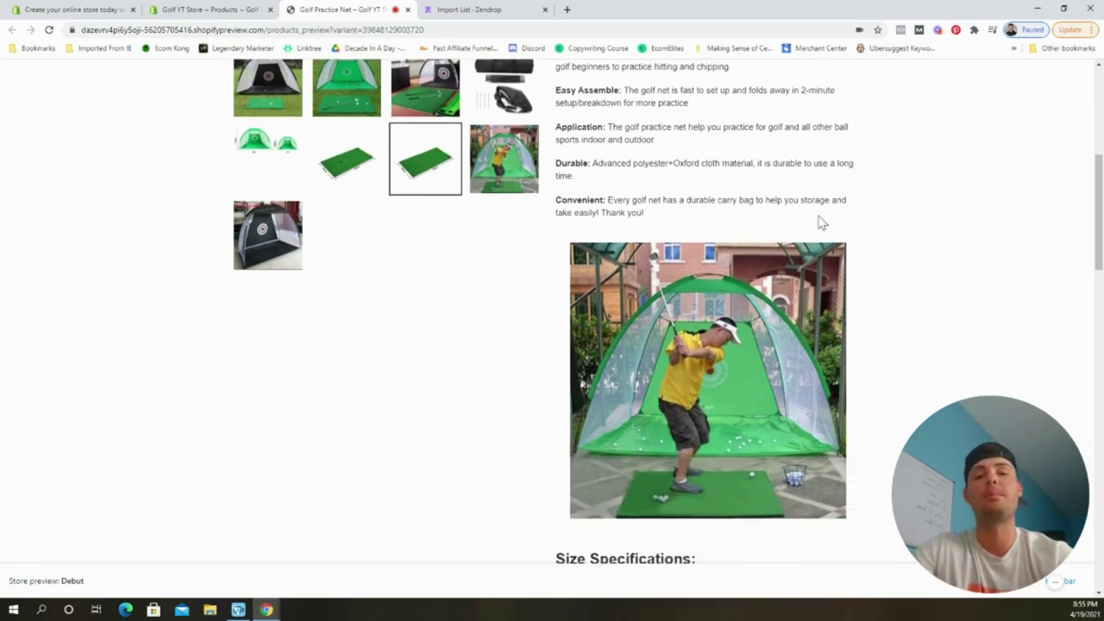
{"action": "scroll", "coordinate": [858, 237], "scroll_direction": "down", "scroll_amount": 5}
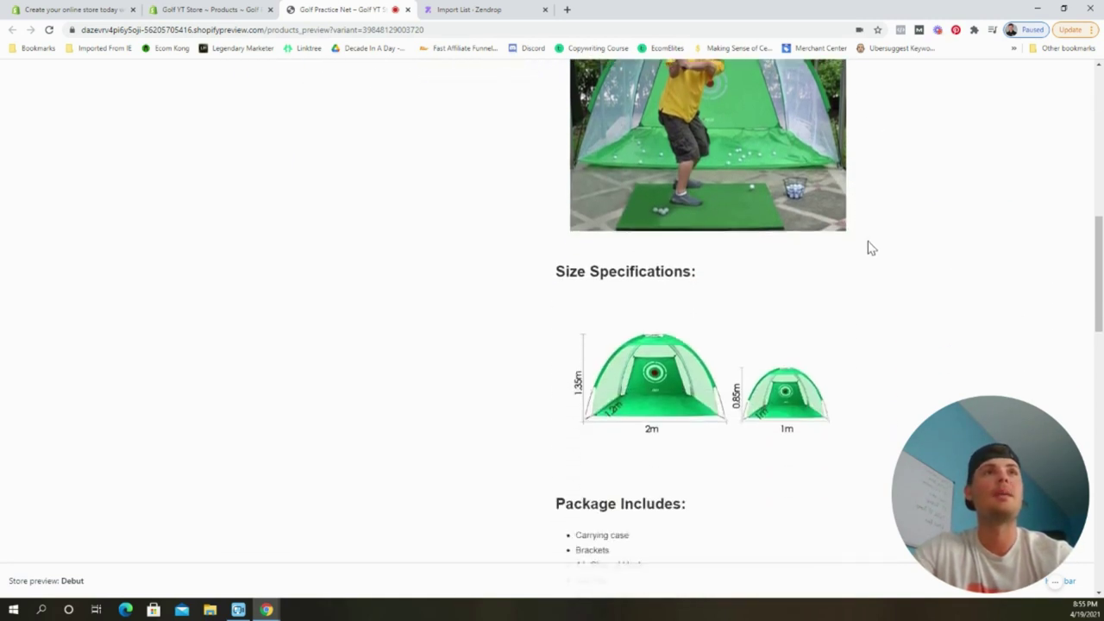
{"action": "scroll", "coordinate": [863, 241], "scroll_direction": "down", "scroll_amount": 2}
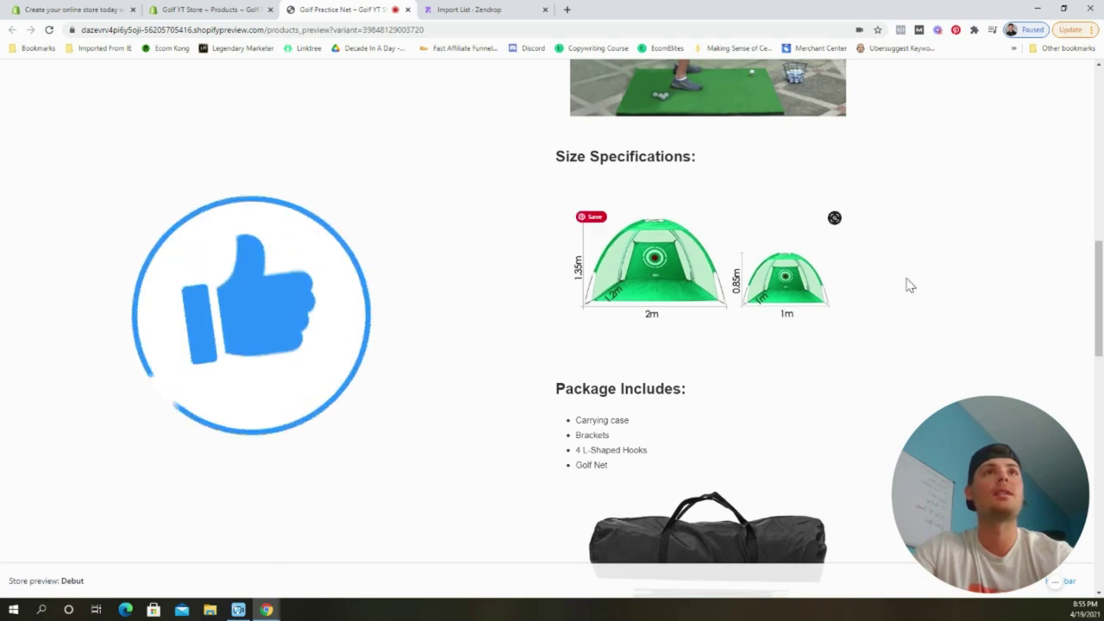
{"action": "scroll", "coordinate": [907, 285], "scroll_direction": "down", "scroll_amount": 1}
{"action": "scroll", "coordinate": [905, 284], "scroll_direction": "down", "scroll_amount": 4}
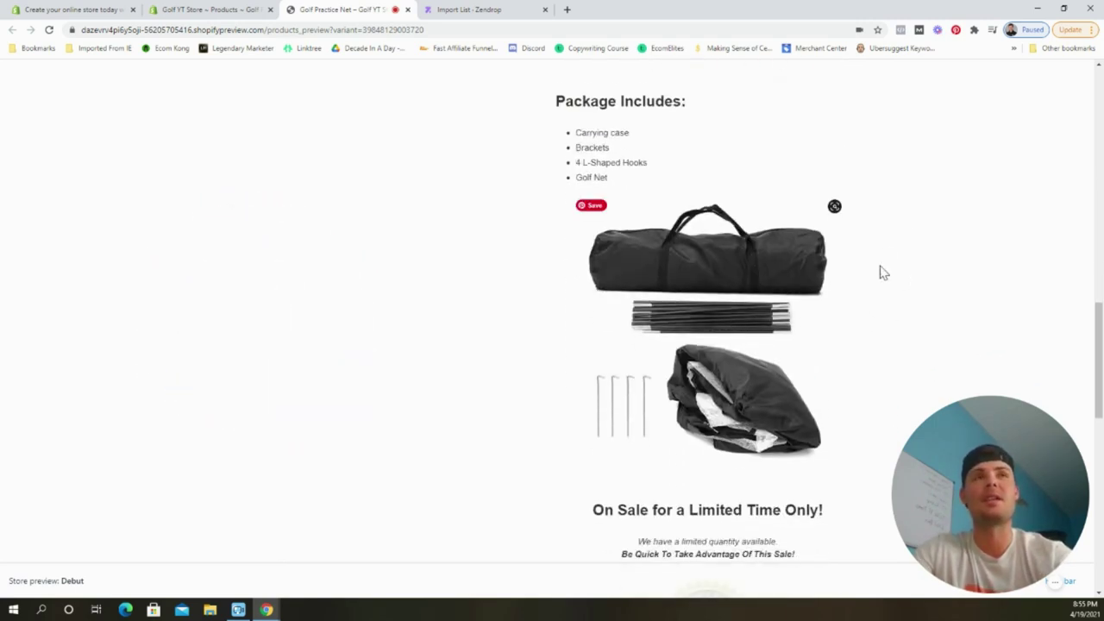
{"action": "scroll", "coordinate": [895, 312], "scroll_direction": "down", "scroll_amount": 4}
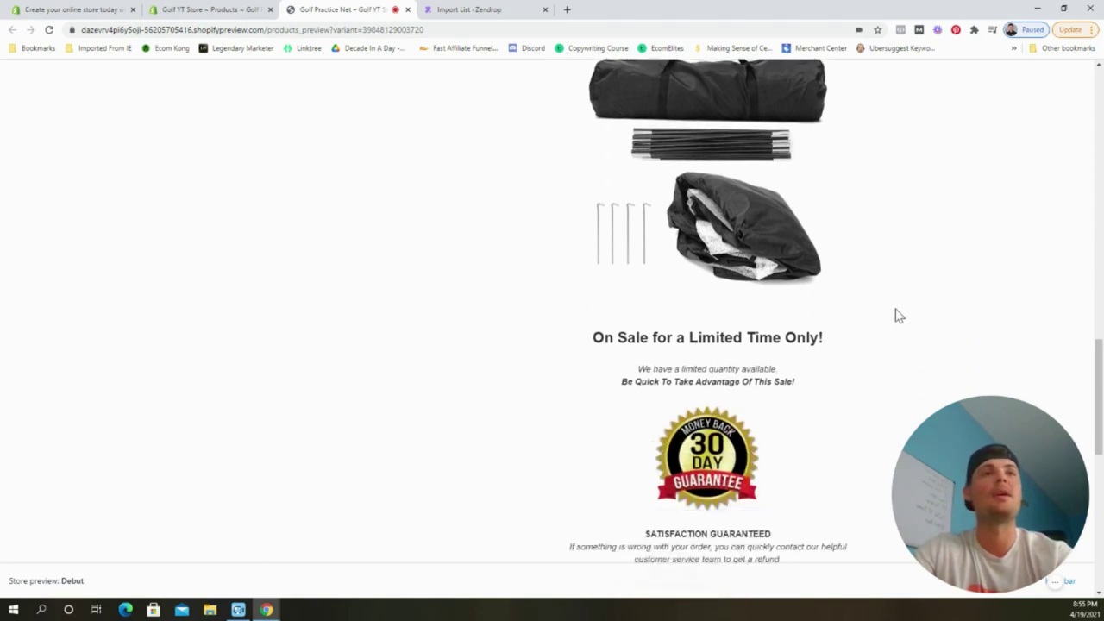
{"action": "scroll", "coordinate": [899, 317], "scroll_direction": "down", "scroll_amount": 2}
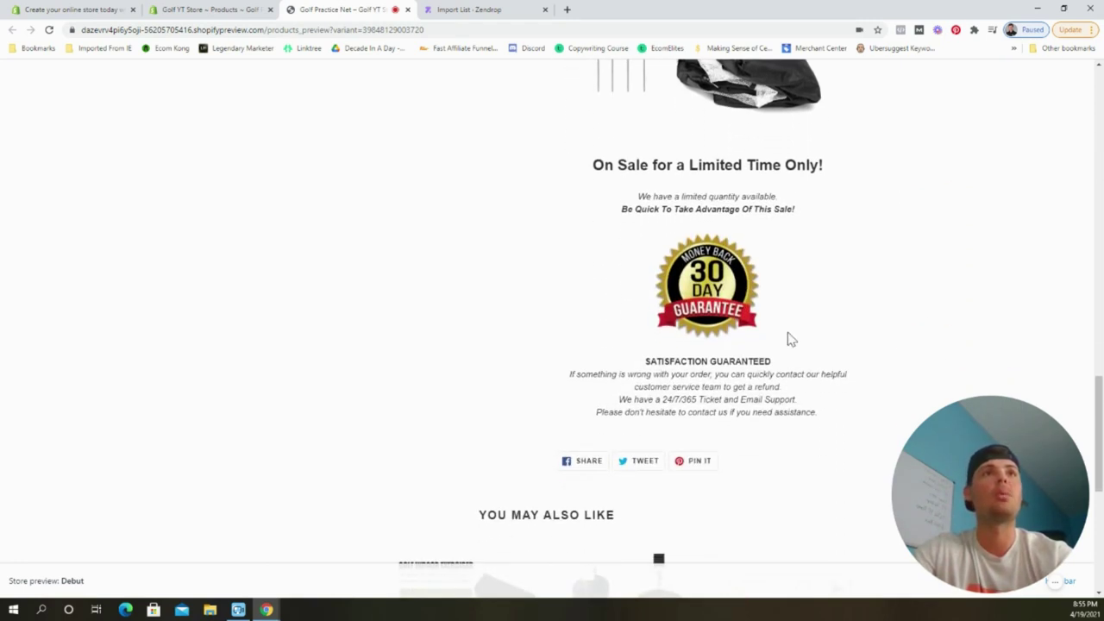
{"action": "scroll", "coordinate": [788, 358], "scroll_direction": "down", "scroll_amount": 3}
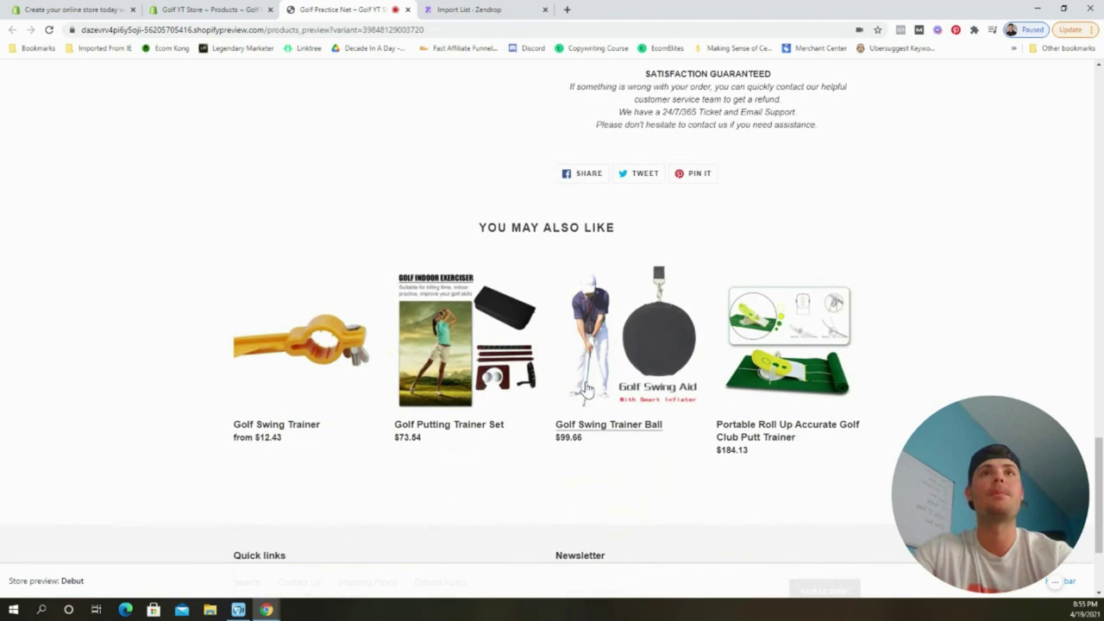
{"action": "scroll", "coordinate": [694, 429], "scroll_direction": "down", "scroll_amount": 1}
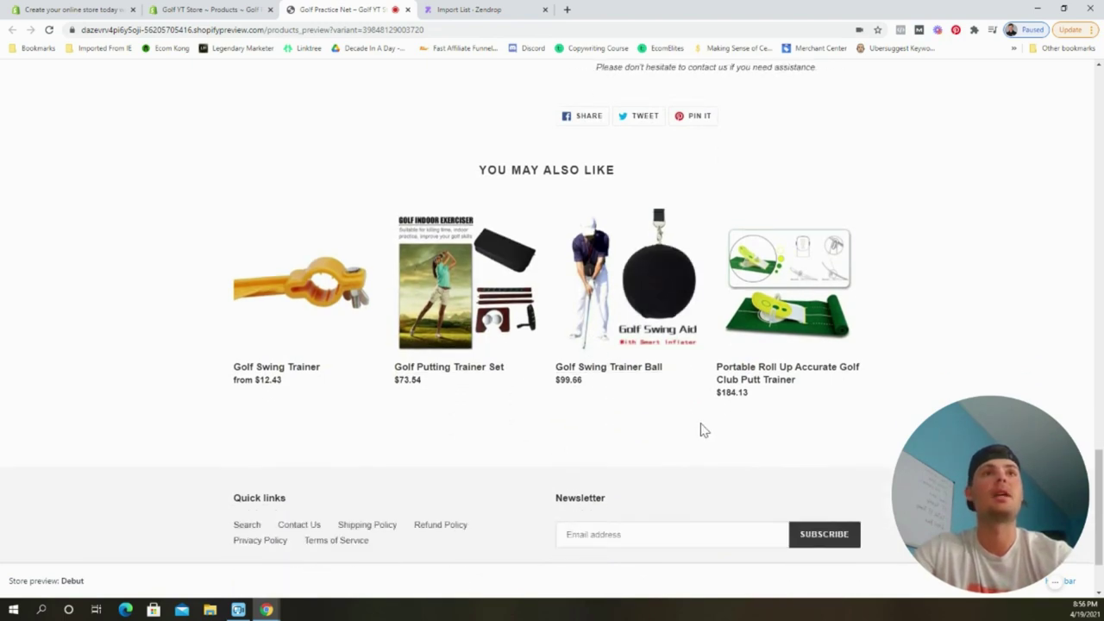
{"action": "scroll", "coordinate": [701, 431], "scroll_direction": "up", "scroll_amount": 5}
{"action": "scroll", "coordinate": [701, 431], "scroll_direction": "up", "scroll_amount": 12}
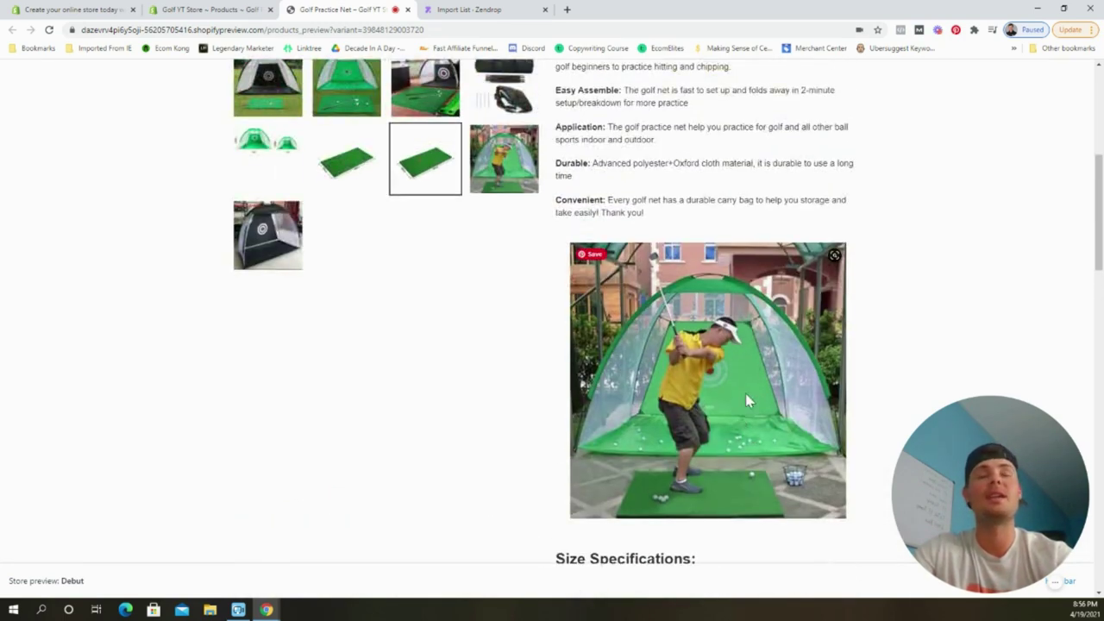
{"action": "scroll", "coordinate": [807, 396], "scroll_direction": "up", "scroll_amount": 2}
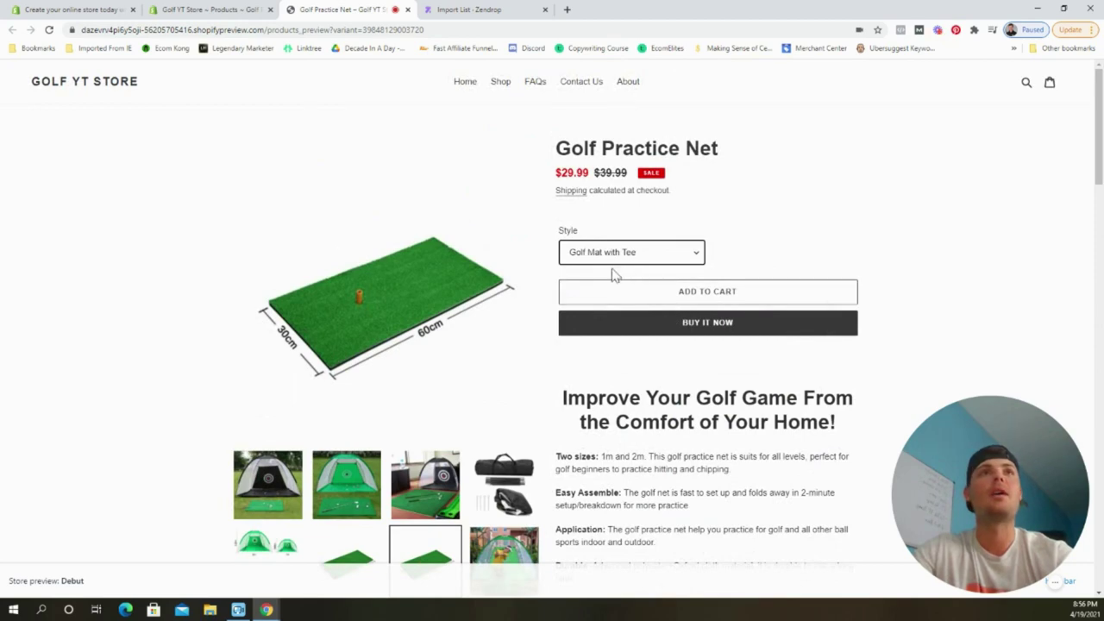
{"action": "left_click", "coordinate": [651, 253]}
{"action": "left_click", "coordinate": [648, 276]}
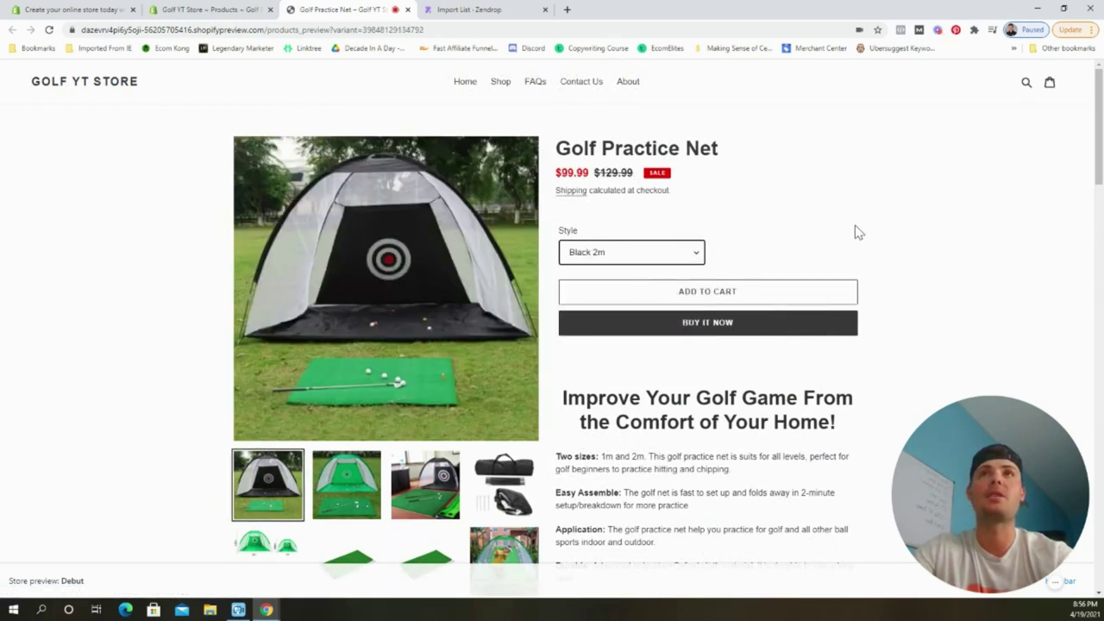
{"action": "left_click", "coordinate": [165, 12]}
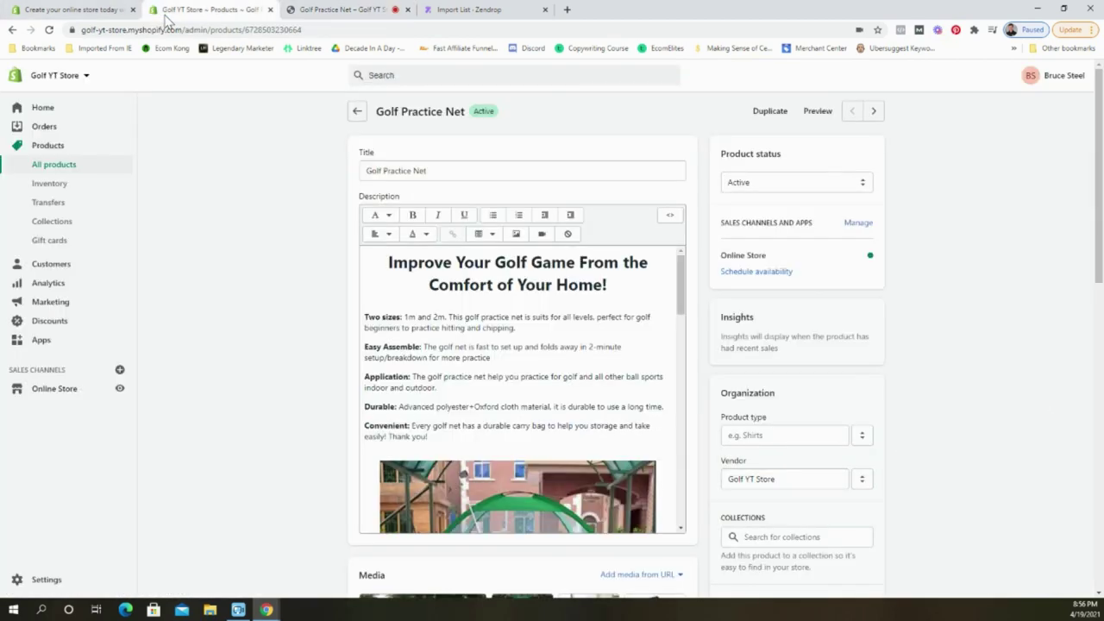
Go to Online Store Themes, where Debut is listed as the current theme.
{"action": "left_click", "coordinate": [77, 391]}
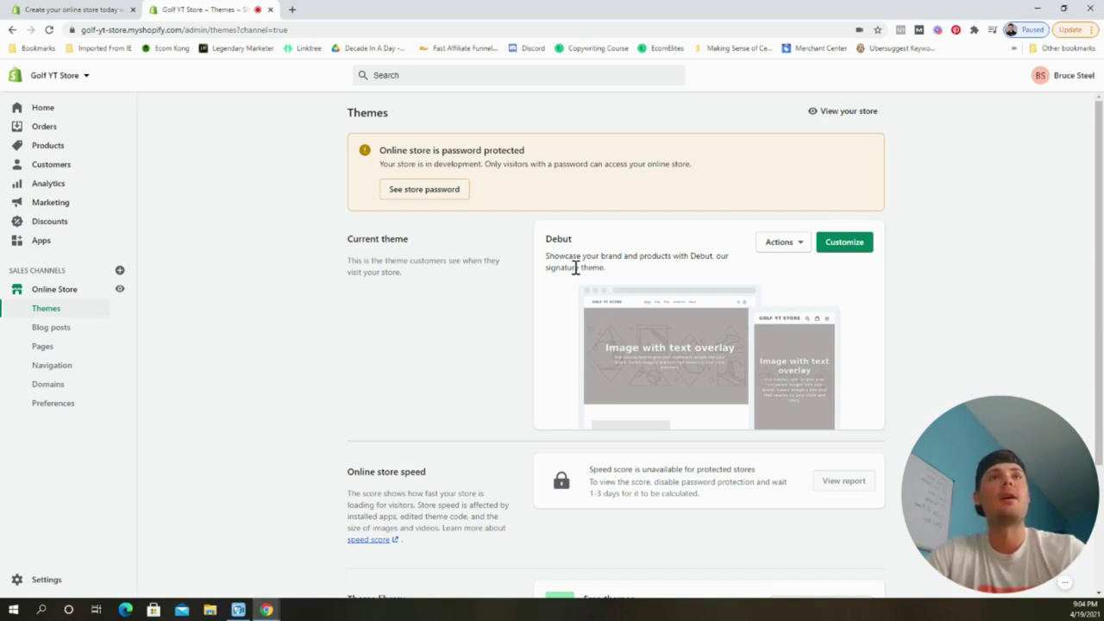
Compare Venture's Snowboards, Outdoors and Boxing styles among free themes and add Venture Boxing to the library.
{"action": "scroll", "coordinate": [566, 294], "scroll_direction": "down", "scroll_amount": 2}
{"action": "left_click", "coordinate": [793, 438]}
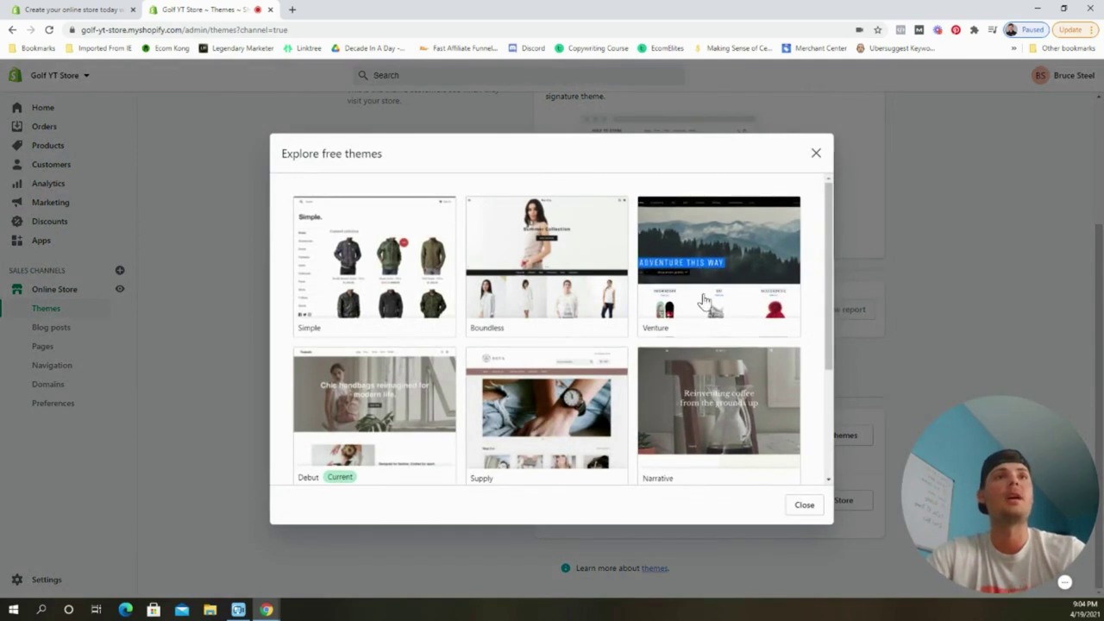
{"action": "left_click", "coordinate": [706, 300]}
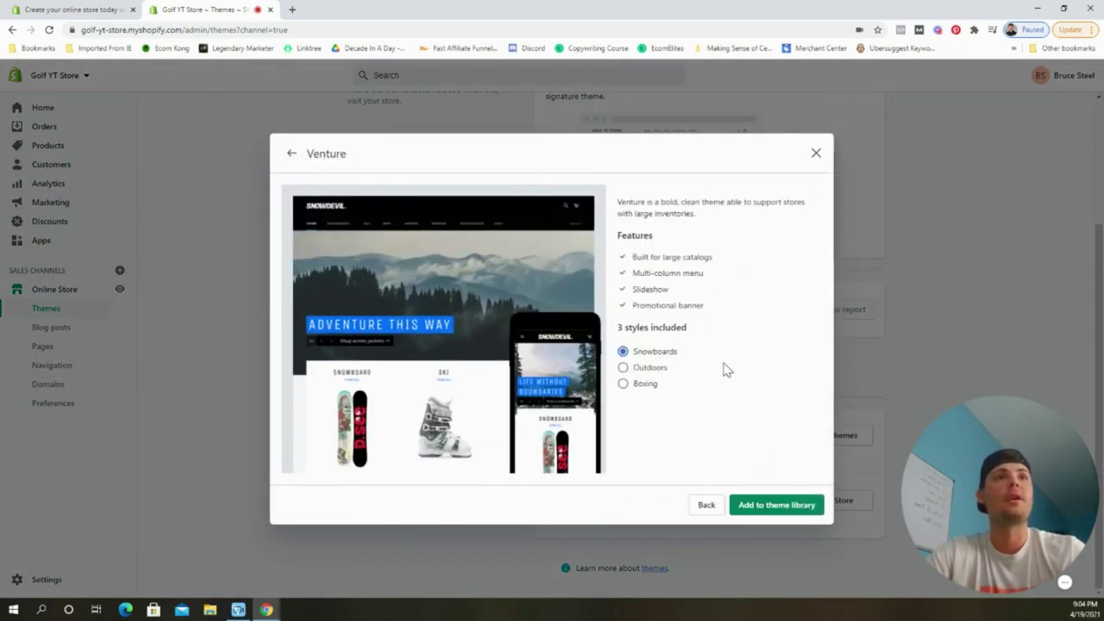
{"action": "left_click", "coordinate": [659, 369]}
{"action": "left_click", "coordinate": [652, 385]}
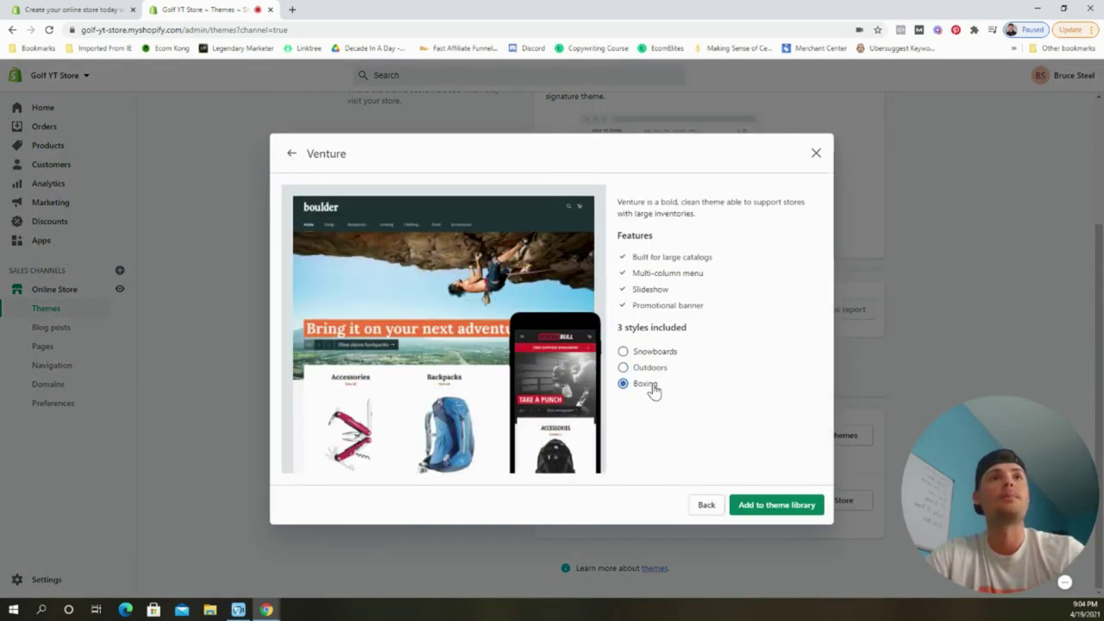
{"action": "left_click", "coordinate": [665, 355]}
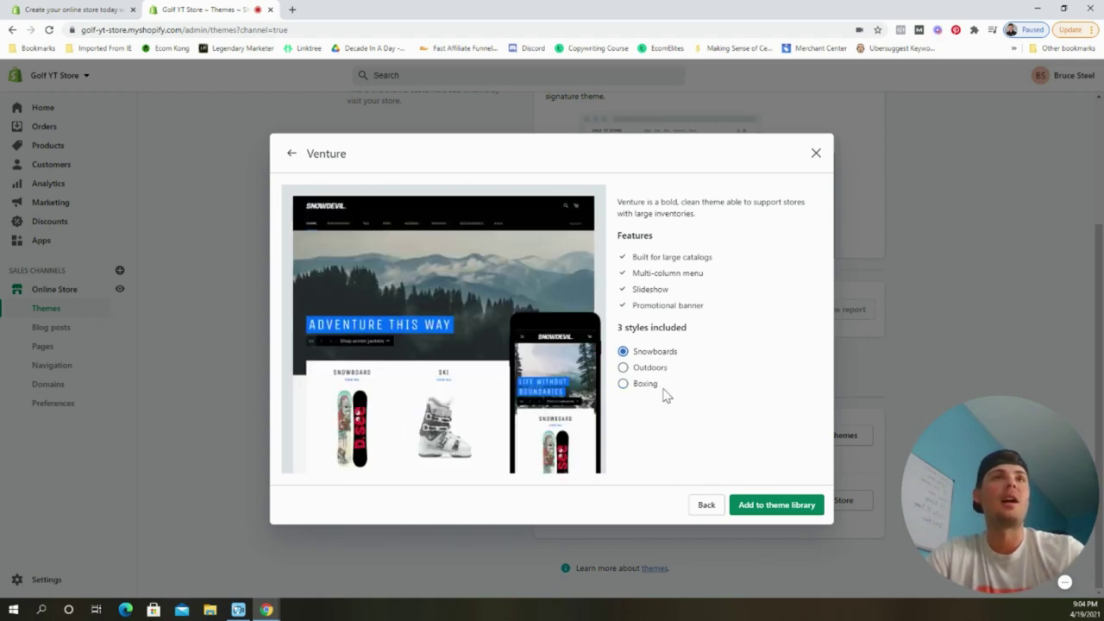
{"action": "left_click", "coordinate": [653, 388]}
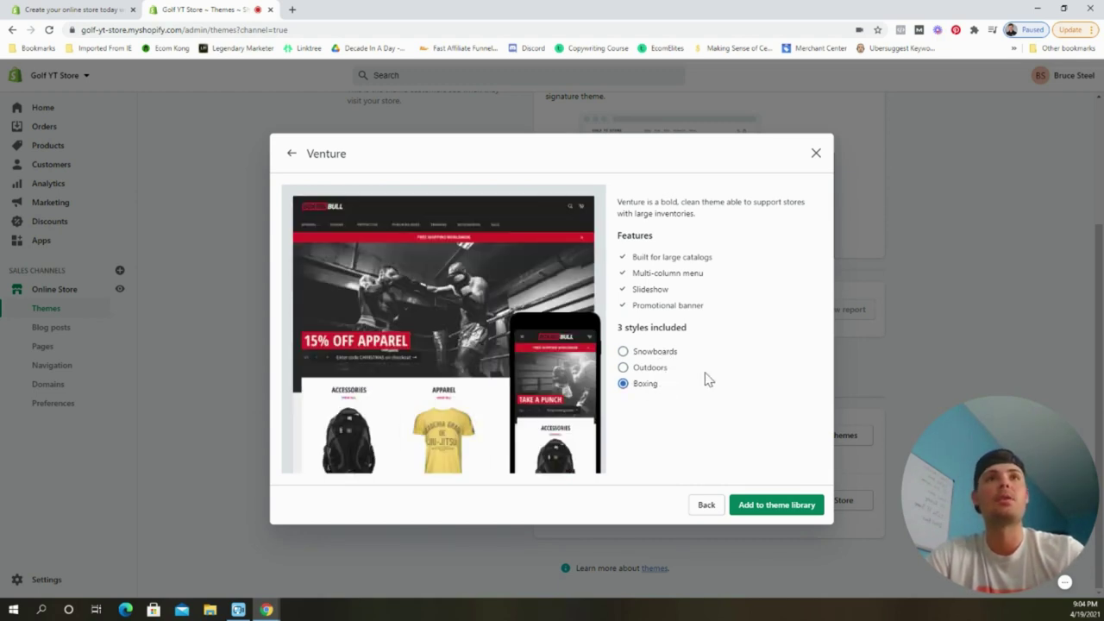
{"action": "left_click", "coordinate": [667, 355]}
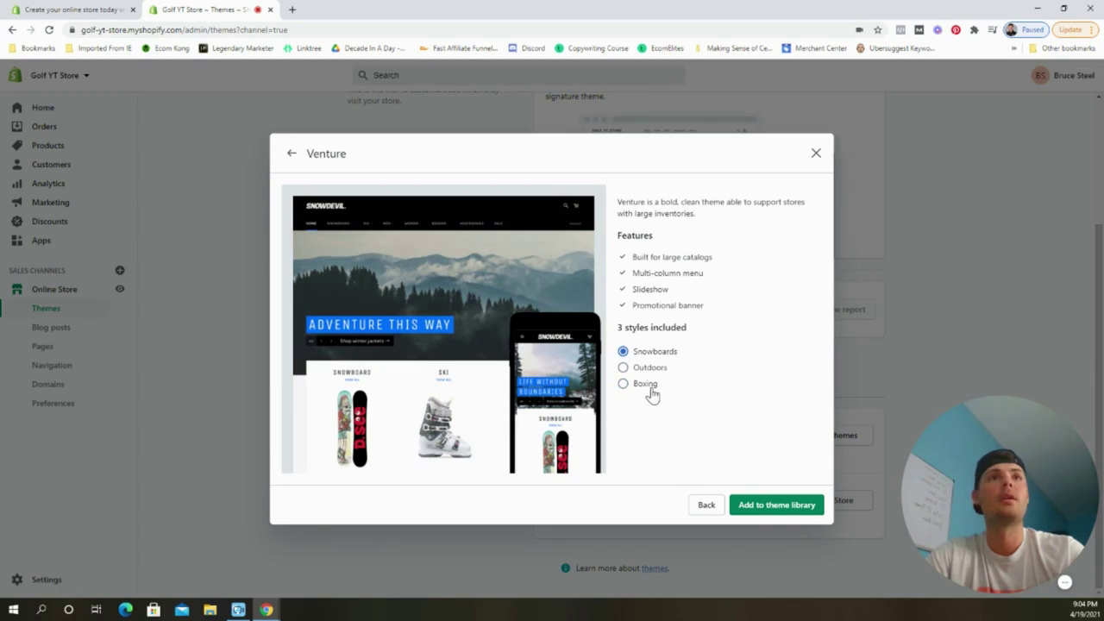
{"action": "left_click", "coordinate": [650, 390]}
{"action": "left_click", "coordinate": [775, 507]}
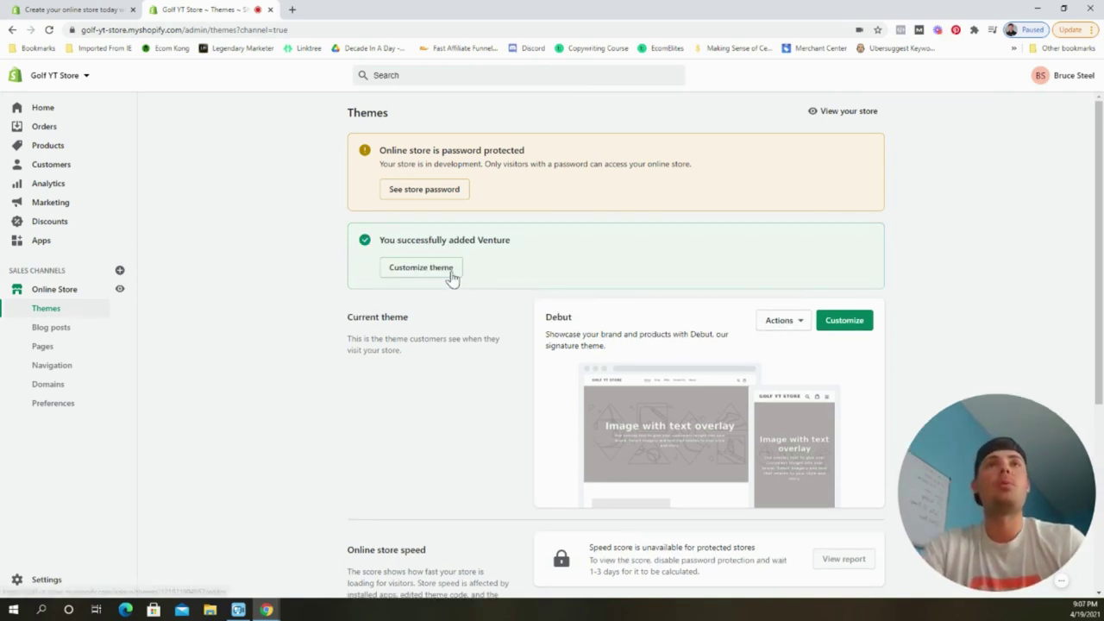
Publish Venture from the theme library, confirming it replaces Debut as the current theme.
{"action": "scroll", "coordinate": [490, 369], "scroll_direction": "down", "scroll_amount": 4}
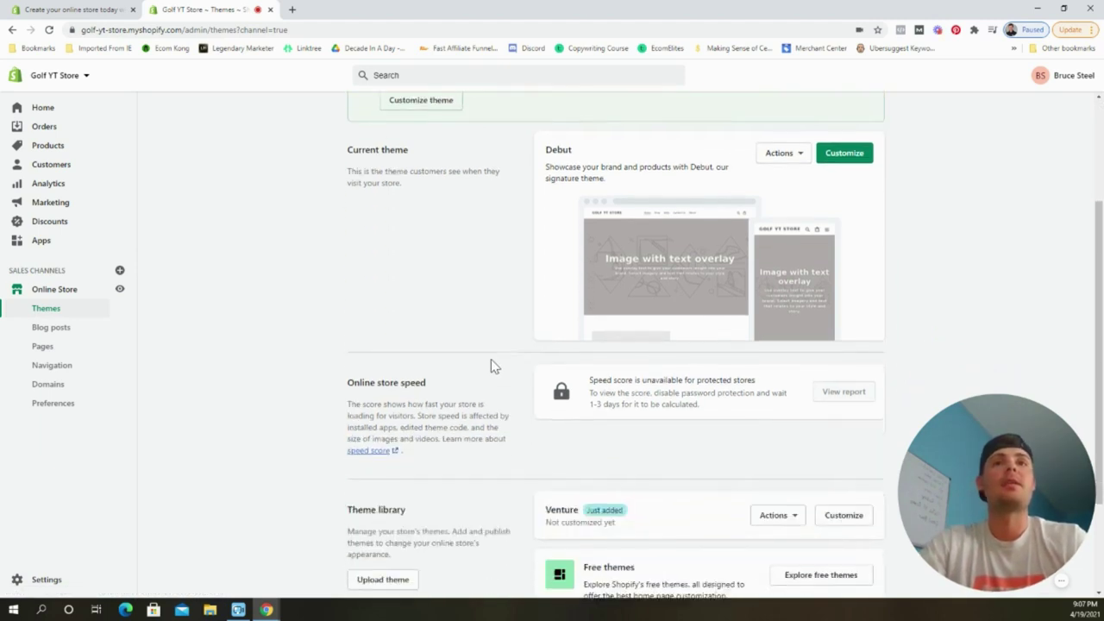
{"action": "left_click", "coordinate": [768, 400]}
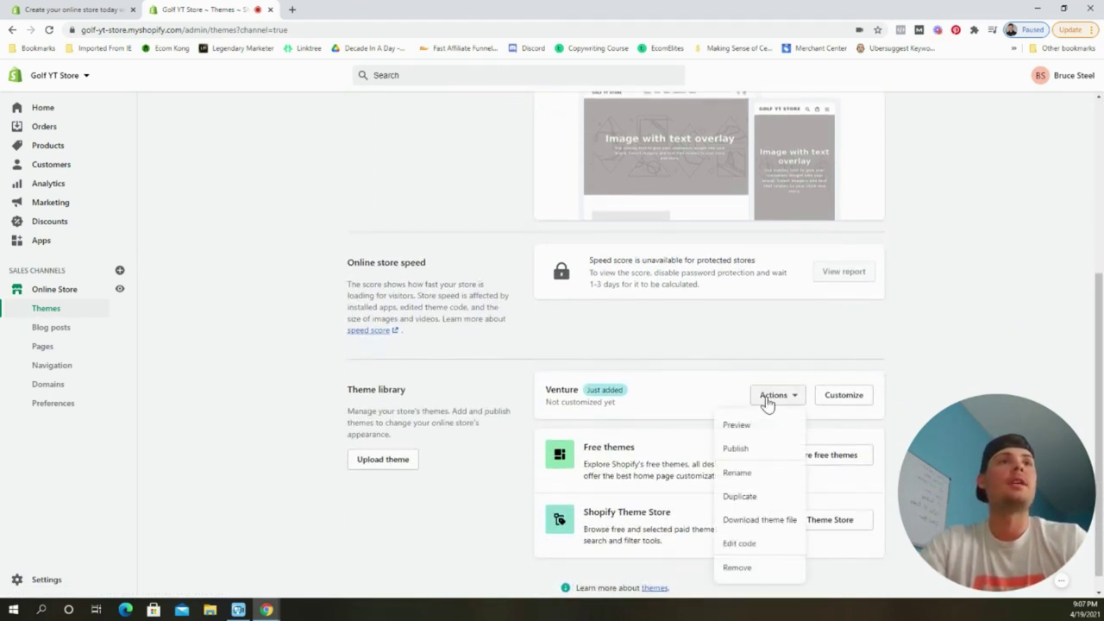
{"action": "left_click", "coordinate": [737, 448]}
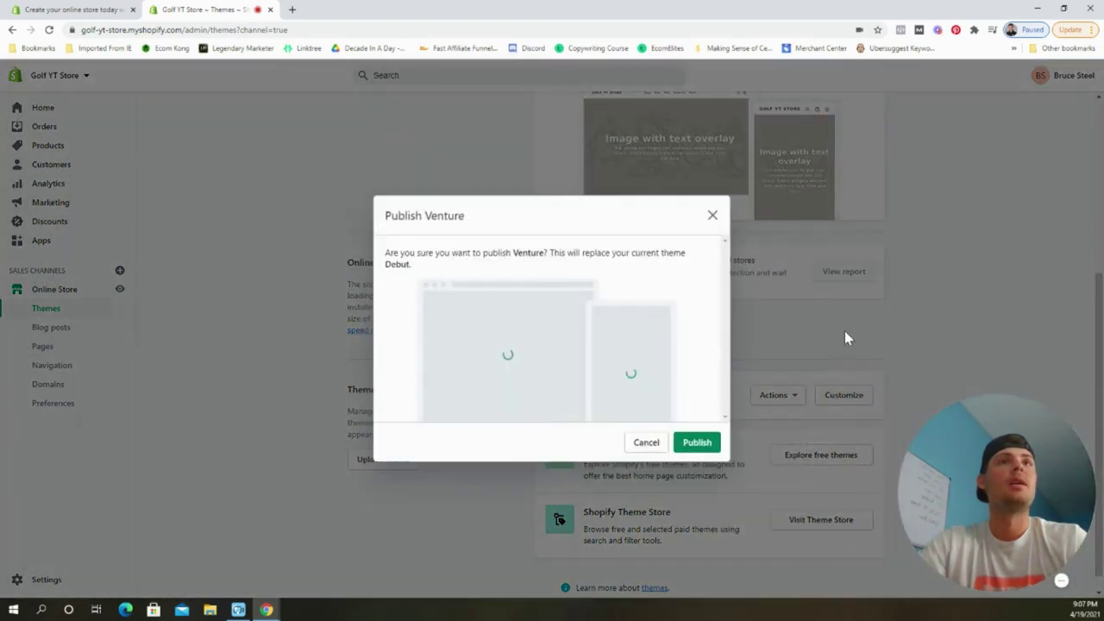
{"action": "left_click", "coordinate": [701, 450]}
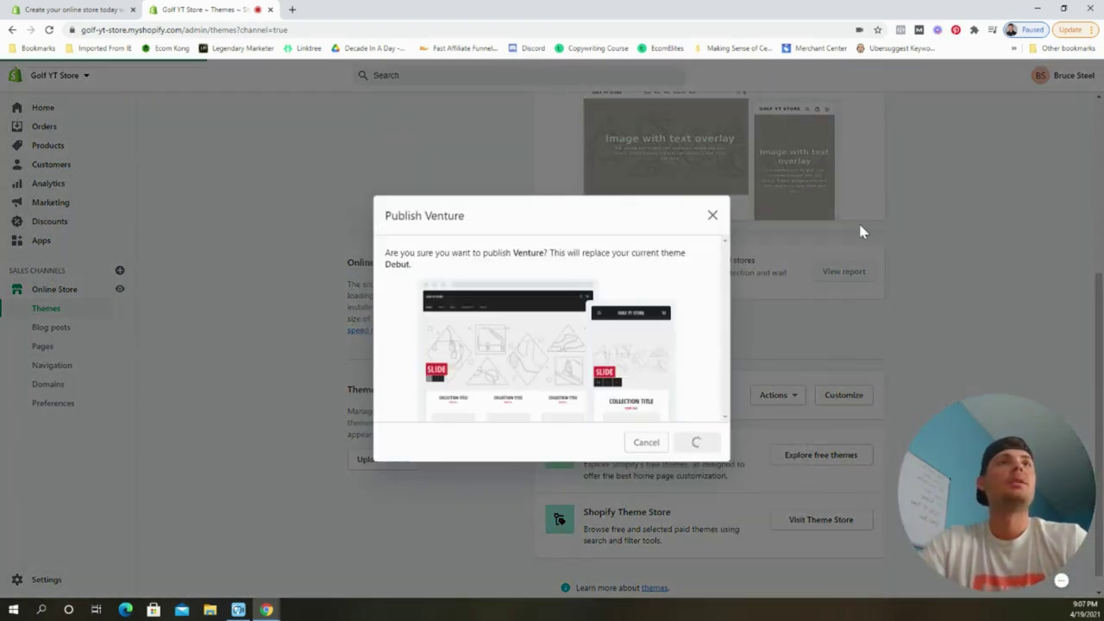
{"action": "scroll", "coordinate": [913, 297], "scroll_direction": "up", "scroll_amount": 3}
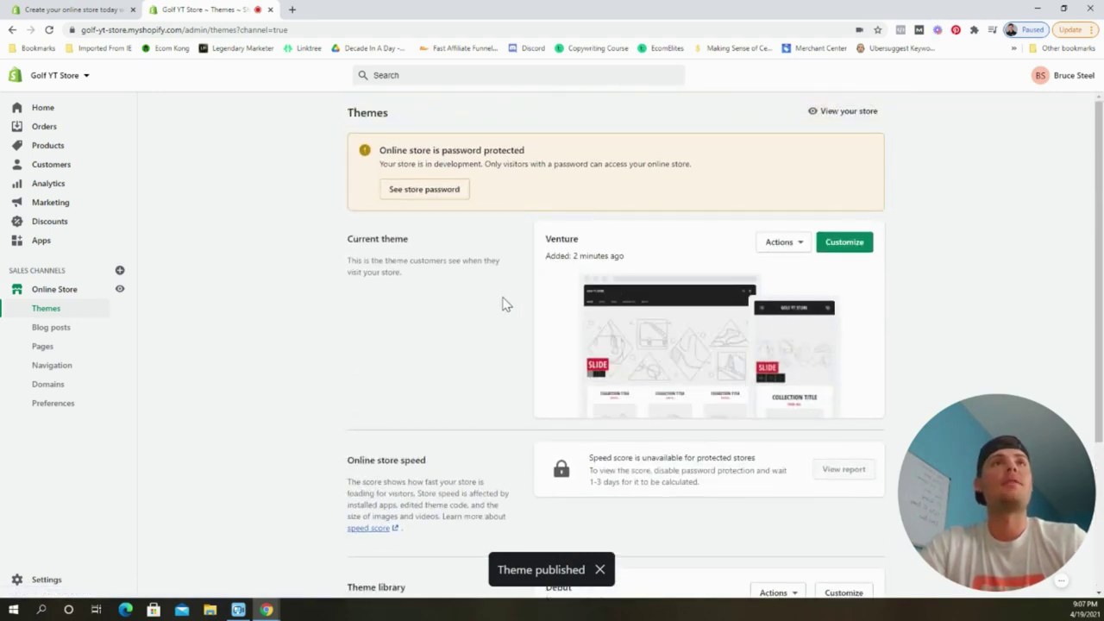
Open the Venture customizer, look over the home page preview, and bring up Theme settings.
{"action": "left_click", "coordinate": [843, 242]}
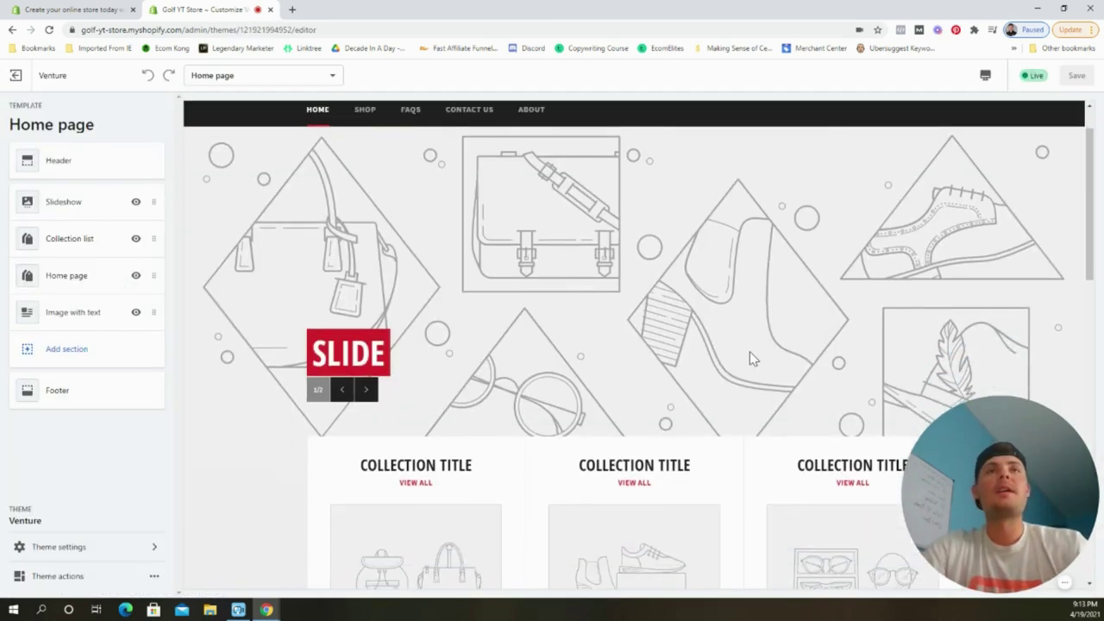
{"action": "scroll", "coordinate": [750, 353], "scroll_direction": "down", "scroll_amount": 3}
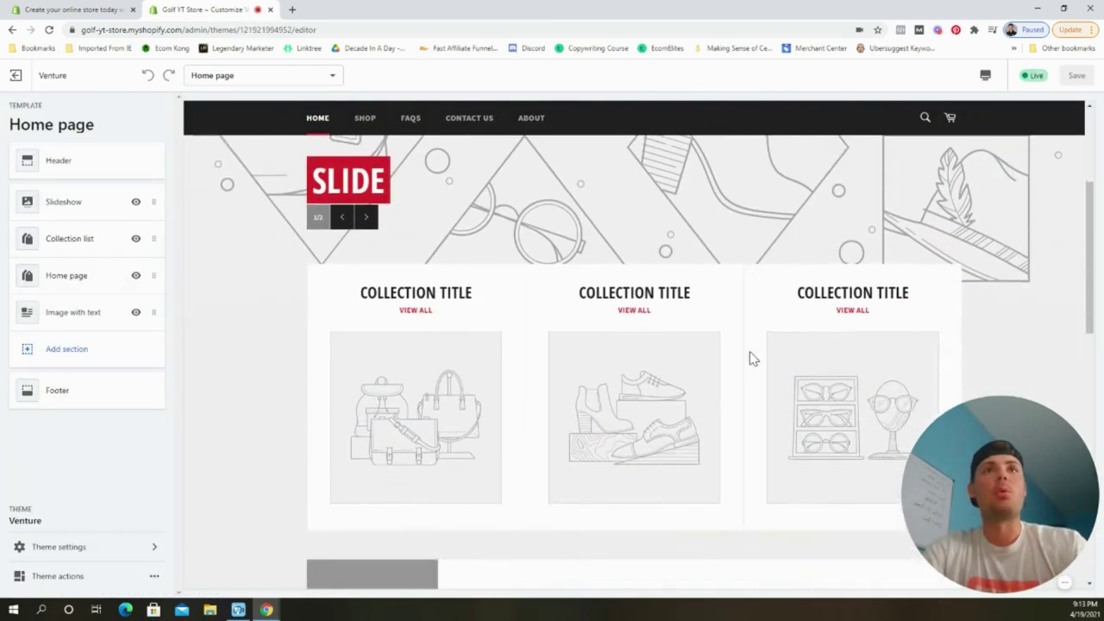
{"action": "scroll", "coordinate": [749, 357], "scroll_direction": "down", "scroll_amount": 6}
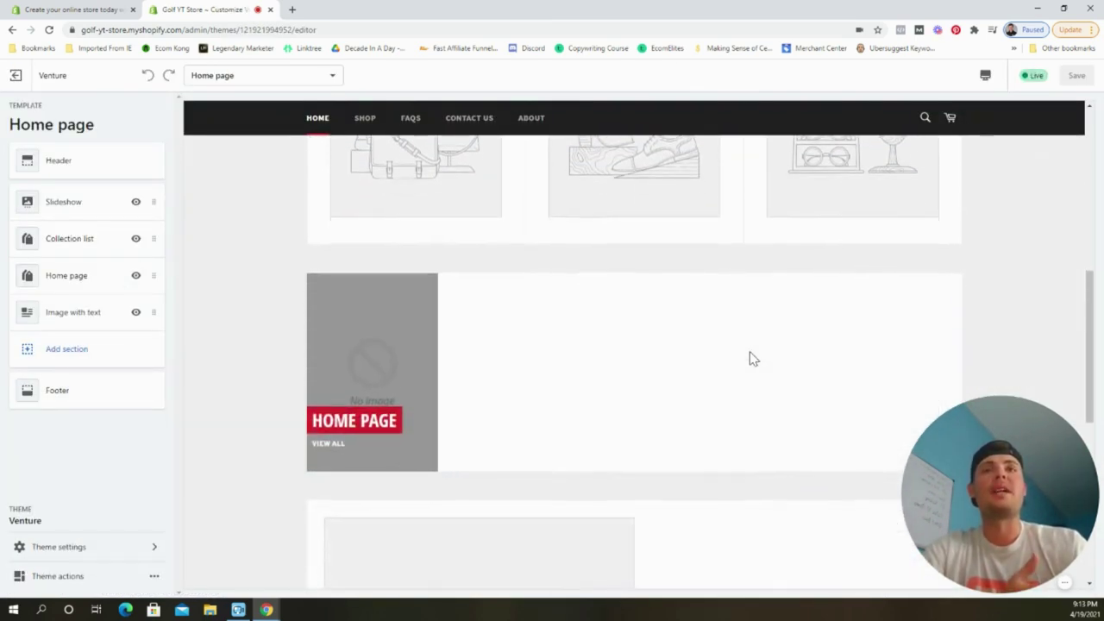
{"action": "scroll", "coordinate": [749, 358], "scroll_direction": "down", "scroll_amount": 4}
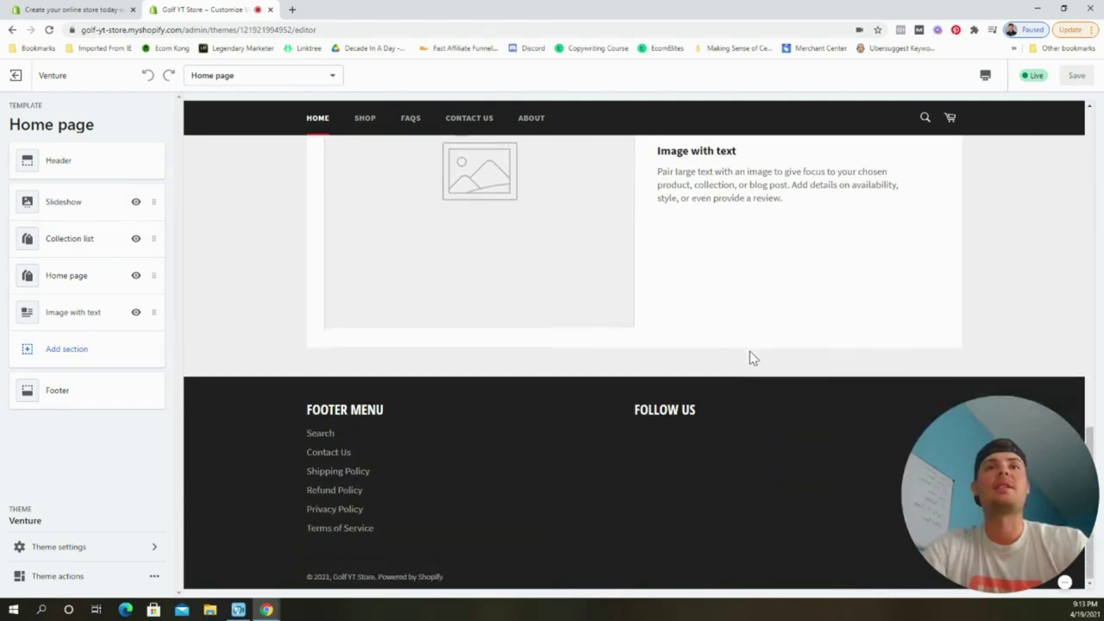
{"action": "scroll", "coordinate": [749, 358], "scroll_direction": "up", "scroll_amount": 10}
{"action": "scroll", "coordinate": [749, 358], "scroll_direction": "up", "scroll_amount": 1}
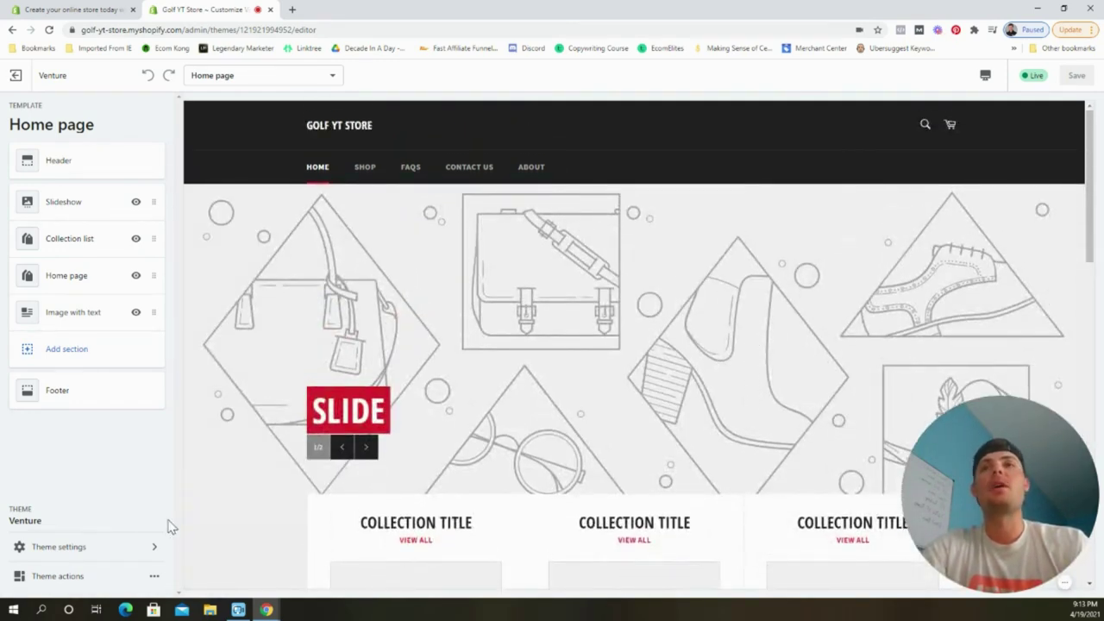
{"action": "left_click", "coordinate": [97, 549]}
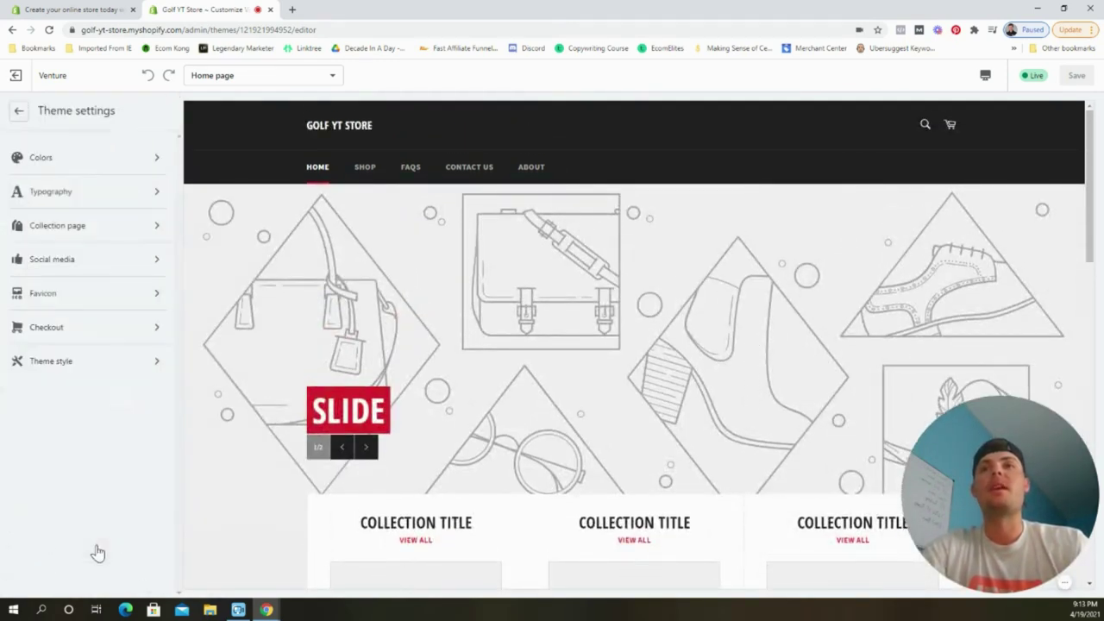
Set the buttons, links and promotion bar colour to green #01C60D.
{"action": "left_click", "coordinate": [82, 162]}
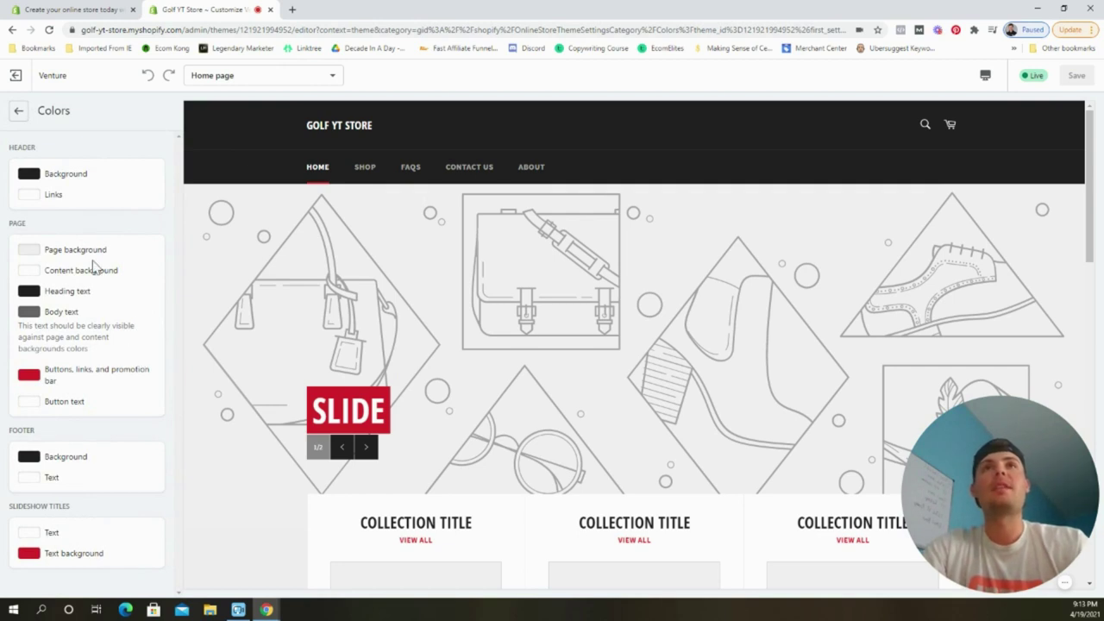
{"action": "scroll", "coordinate": [297, 381], "scroll_direction": "down", "scroll_amount": 2}
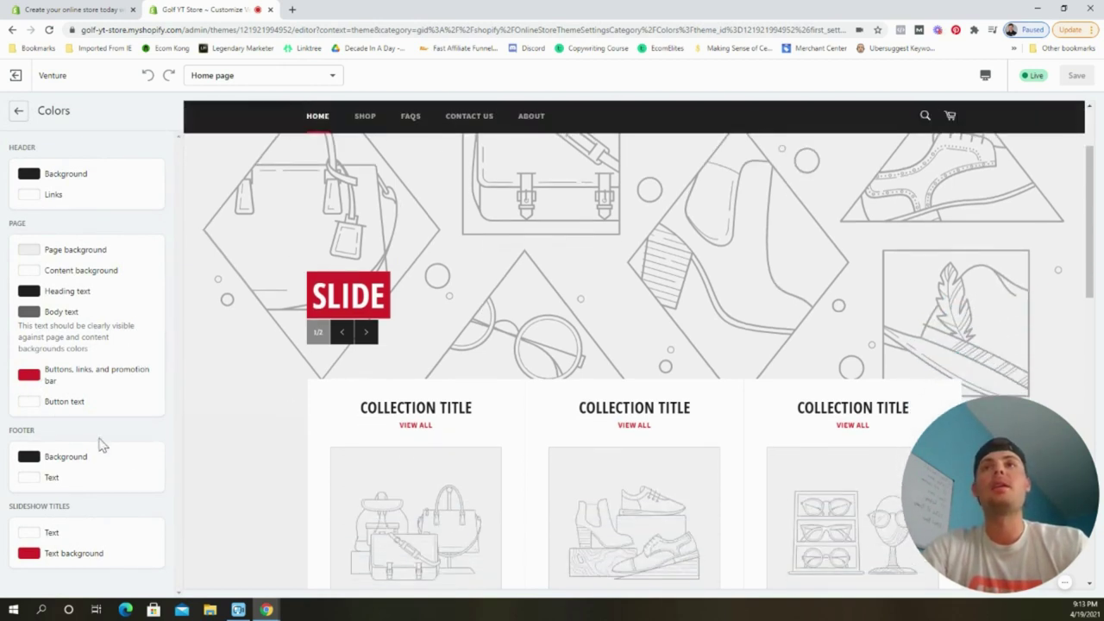
{"action": "left_click", "coordinate": [30, 377]}
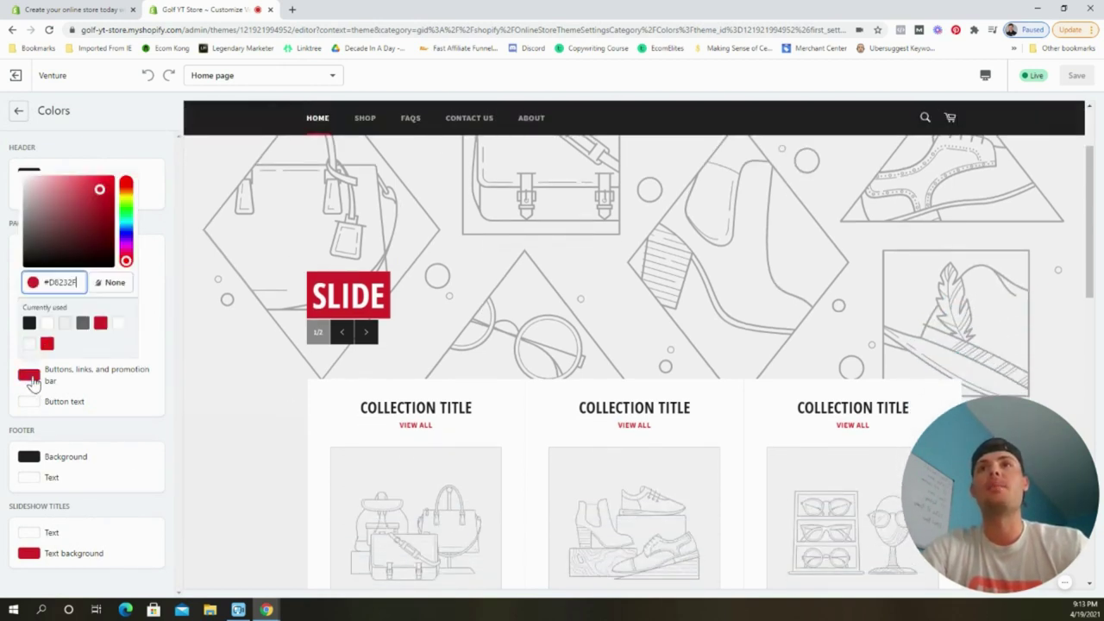
{"action": "left_click", "coordinate": [125, 219]}
{"action": "left_click_drag", "start_coordinate": [88, 162], "coordinate": [115, 162]}
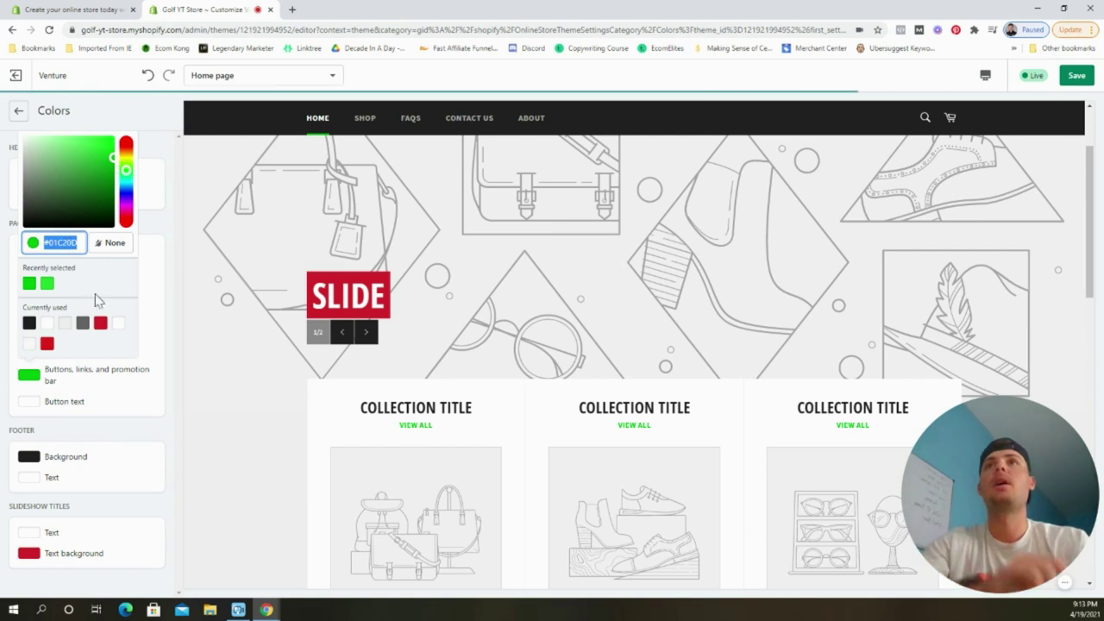
{"action": "left_click", "coordinate": [143, 275]}
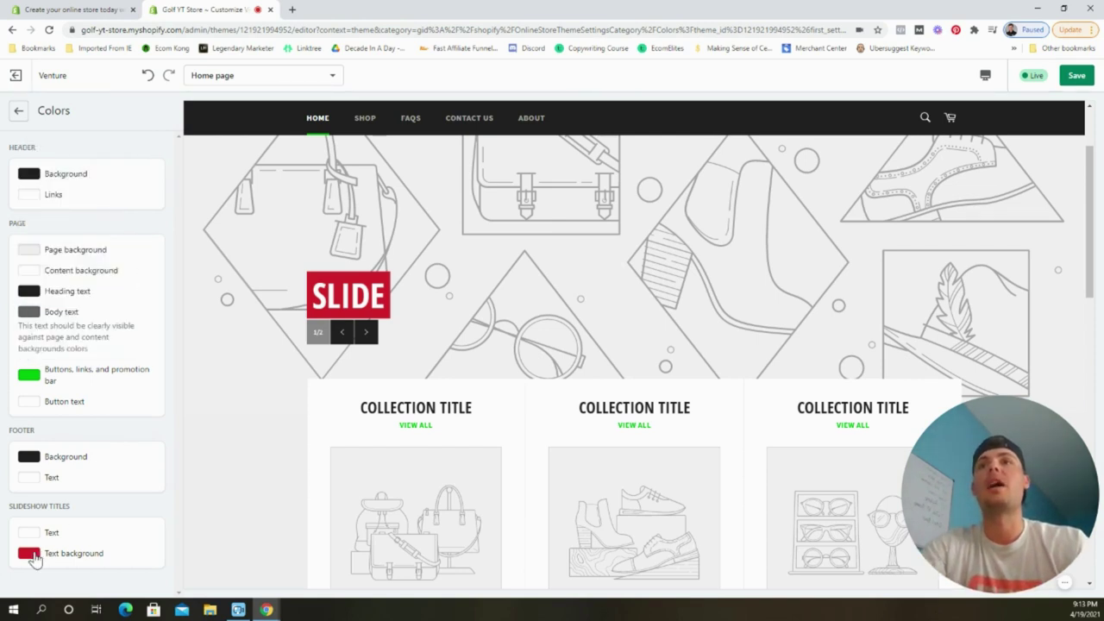
Give slideshow titles the same green text background, save, and return to the sections list.
{"action": "left_click", "coordinate": [28, 552]}
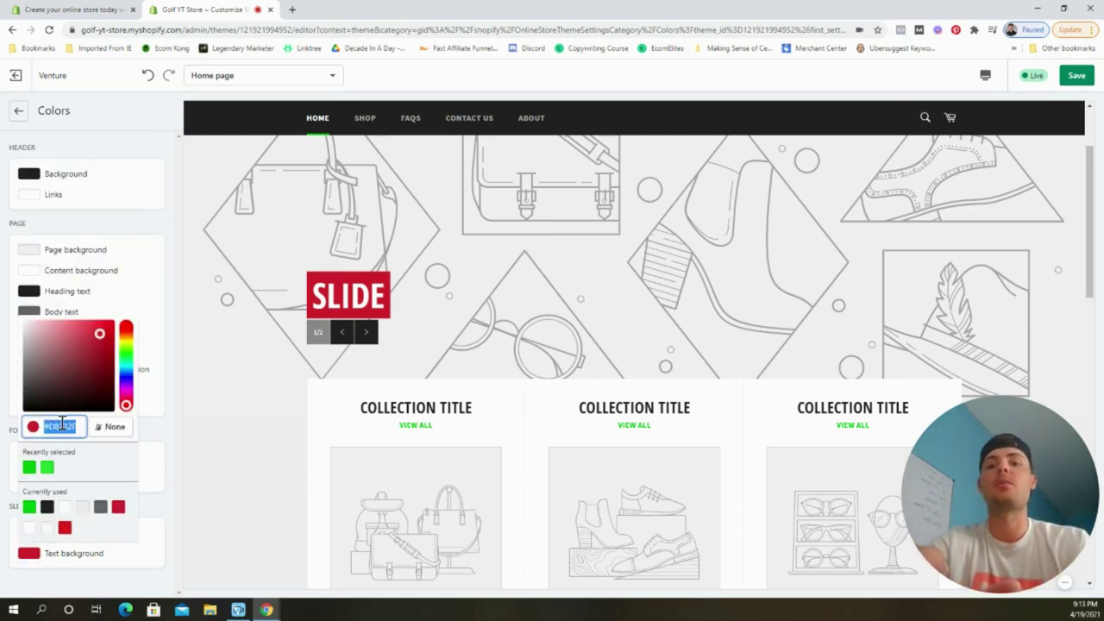
{"action": "key", "text": "ctrl+v"}
{"action": "left_click", "coordinate": [158, 448]}
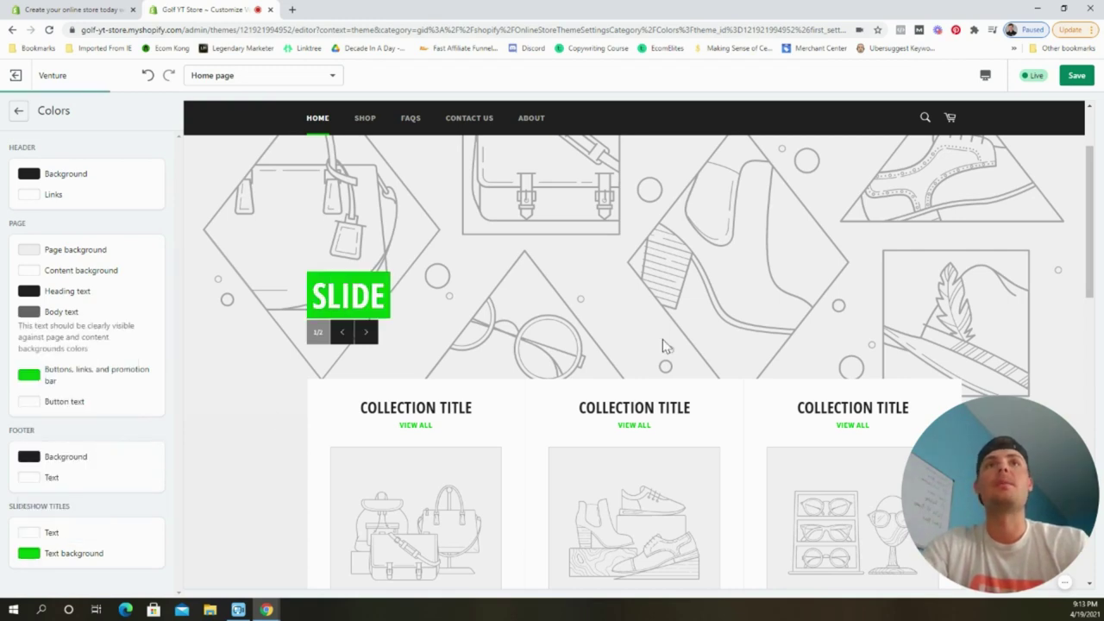
{"action": "left_click", "coordinate": [1085, 79]}
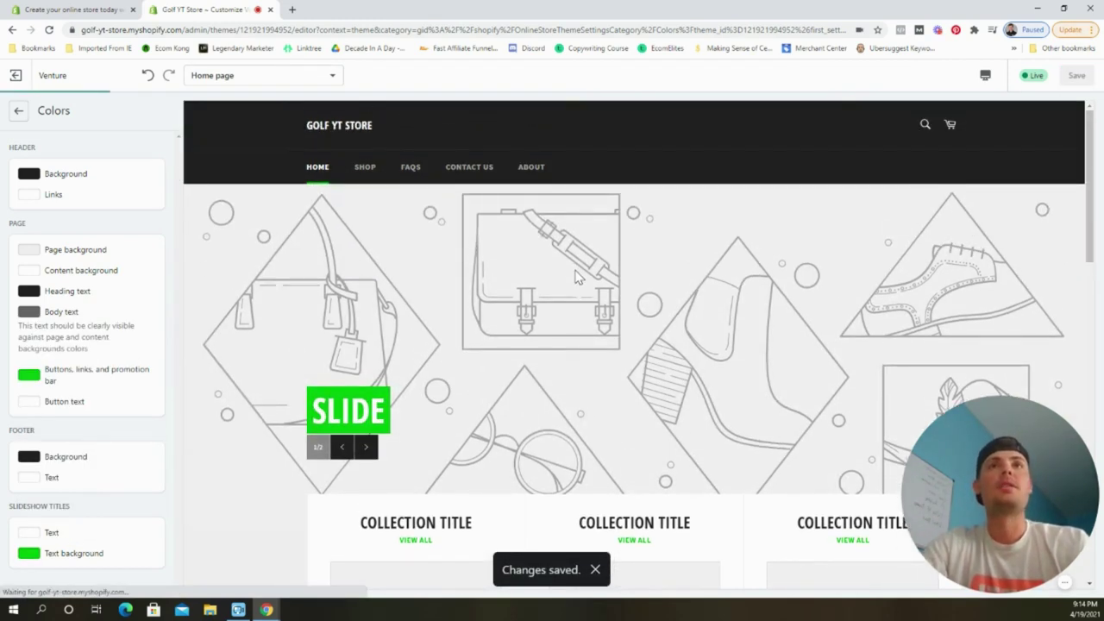
{"action": "scroll", "coordinate": [638, 299], "scroll_direction": "down", "scroll_amount": 2}
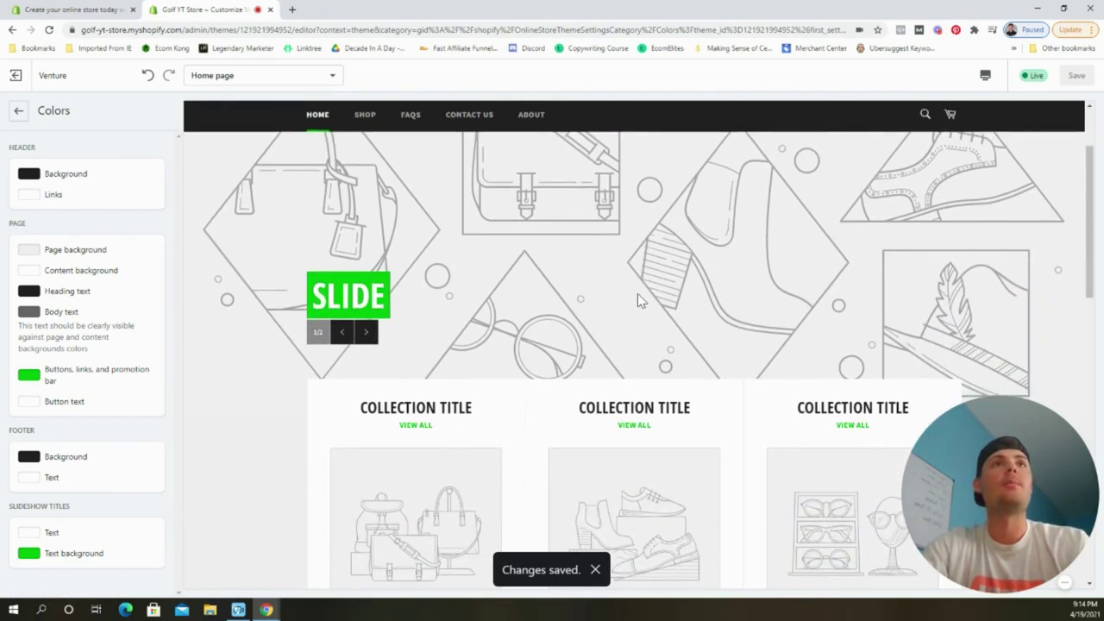
{"action": "scroll", "coordinate": [637, 299], "scroll_direction": "down", "scroll_amount": 10}
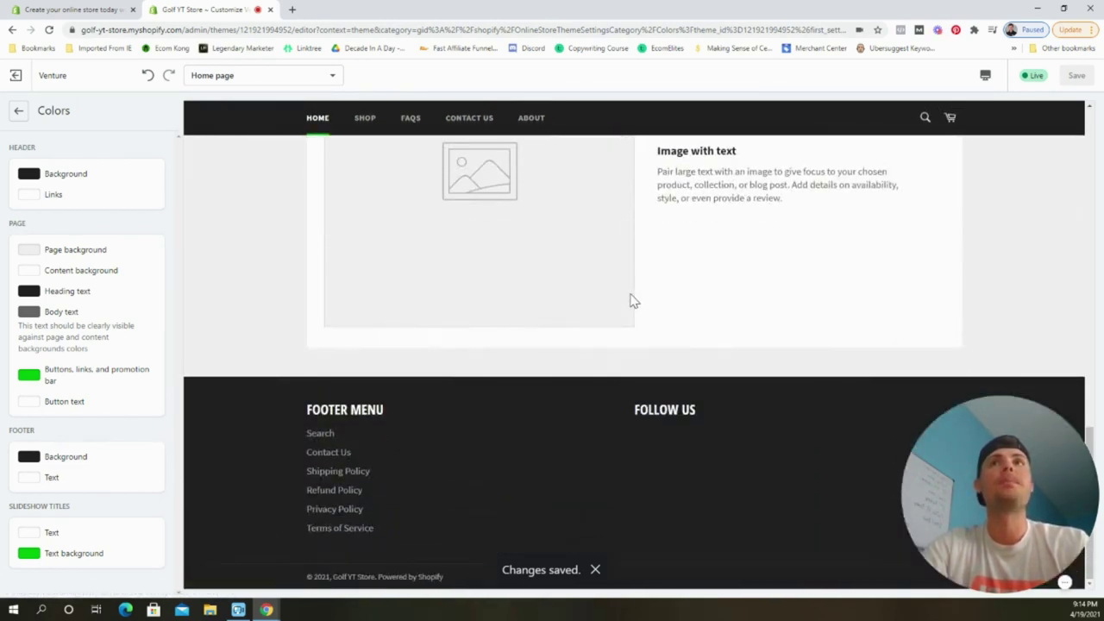
{"action": "scroll", "coordinate": [630, 300], "scroll_direction": "up", "scroll_amount": 12}
{"action": "left_click", "coordinate": [16, 112]}
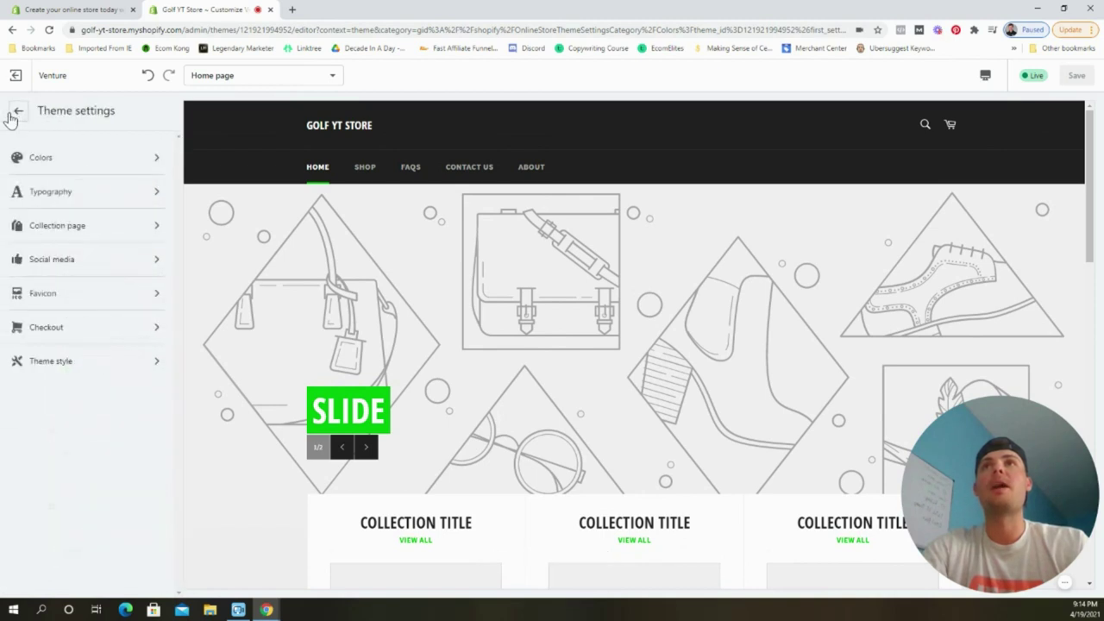
{"action": "left_click", "coordinate": [19, 112]}
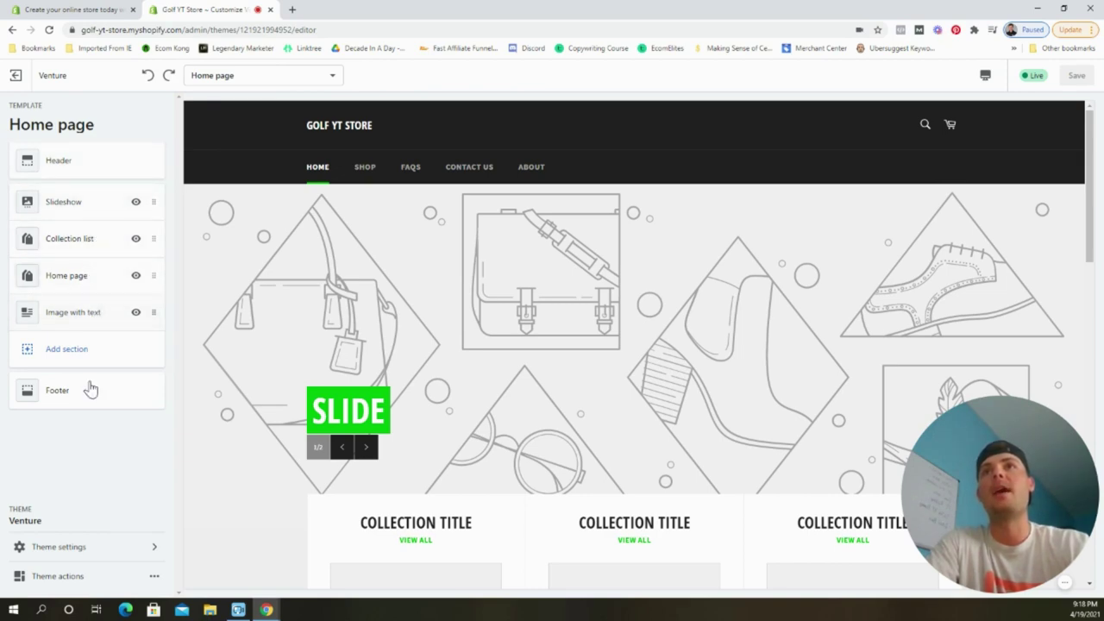
Delete the Home page featured collection and Image with text sections, then save the home page.
{"action": "left_click", "coordinate": [97, 275]}
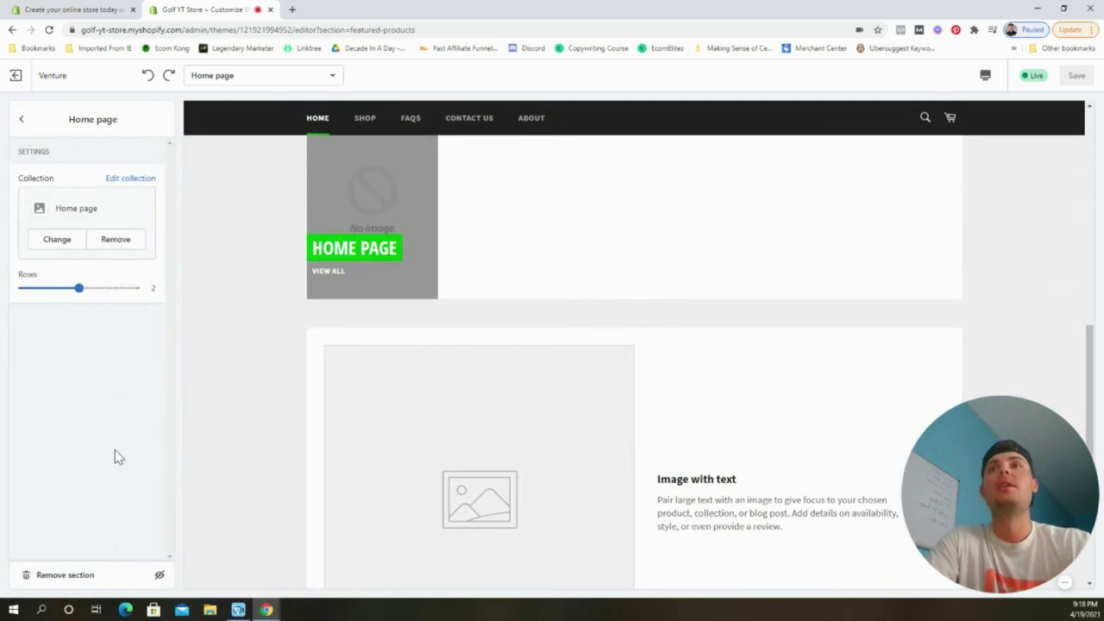
{"action": "left_click", "coordinate": [77, 576]}
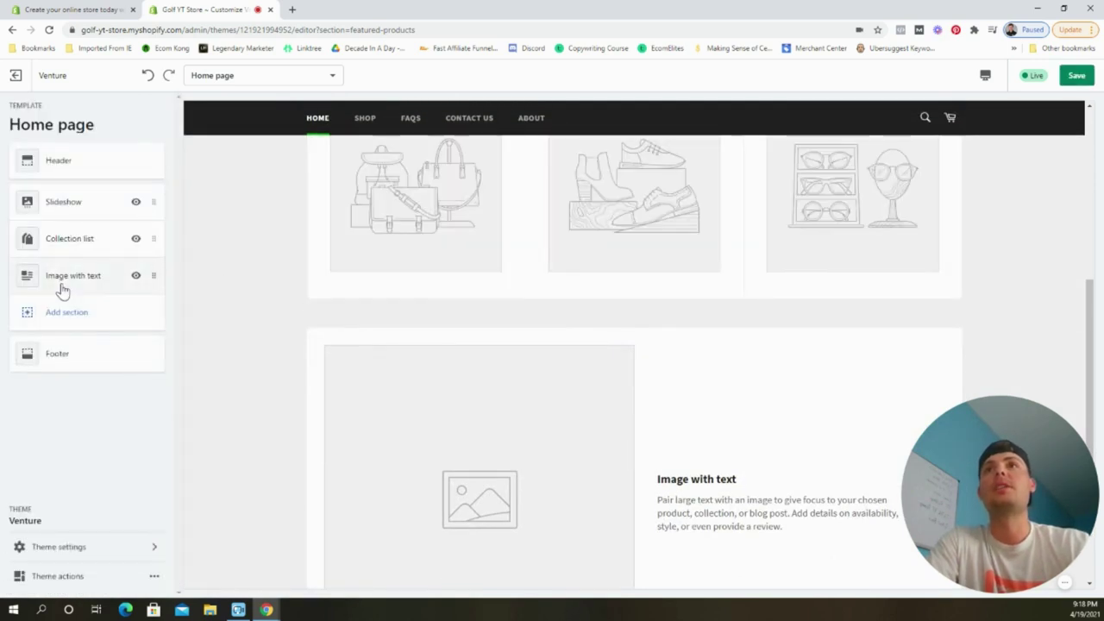
{"action": "left_click", "coordinate": [62, 284]}
{"action": "left_click", "coordinate": [69, 574]}
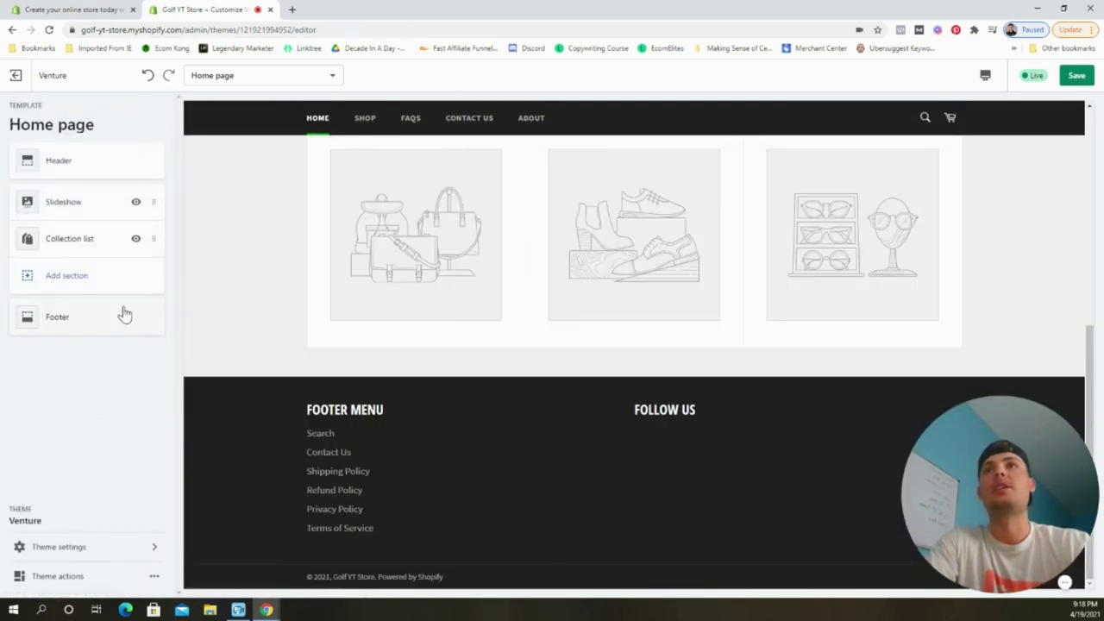
{"action": "left_click", "coordinate": [1076, 75]}
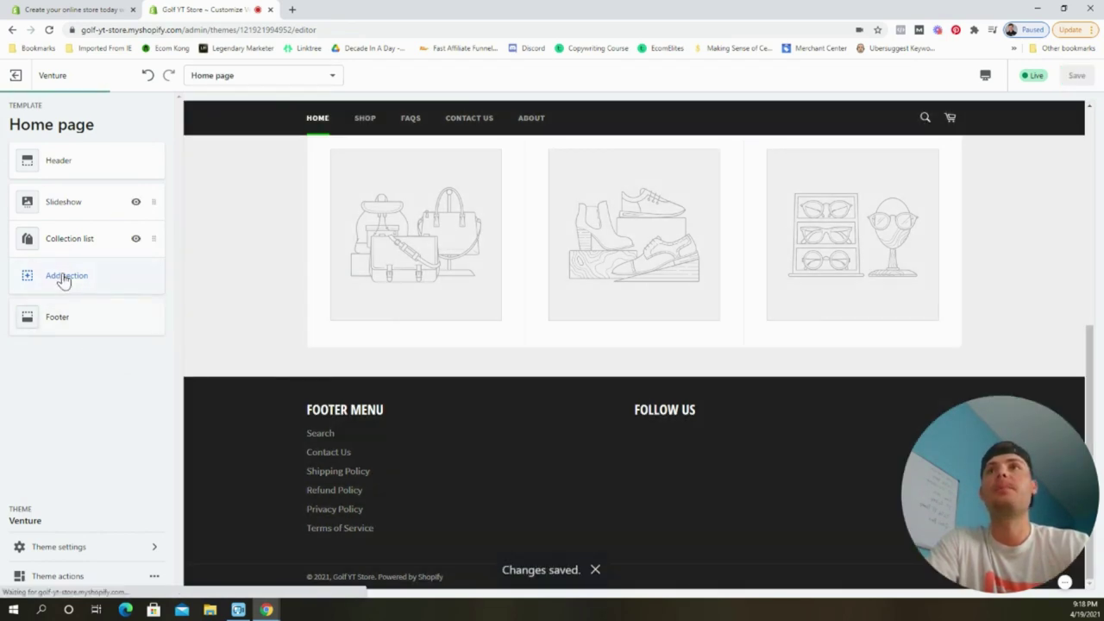
{"action": "scroll", "coordinate": [399, 389], "scroll_direction": "up", "scroll_amount": 5}
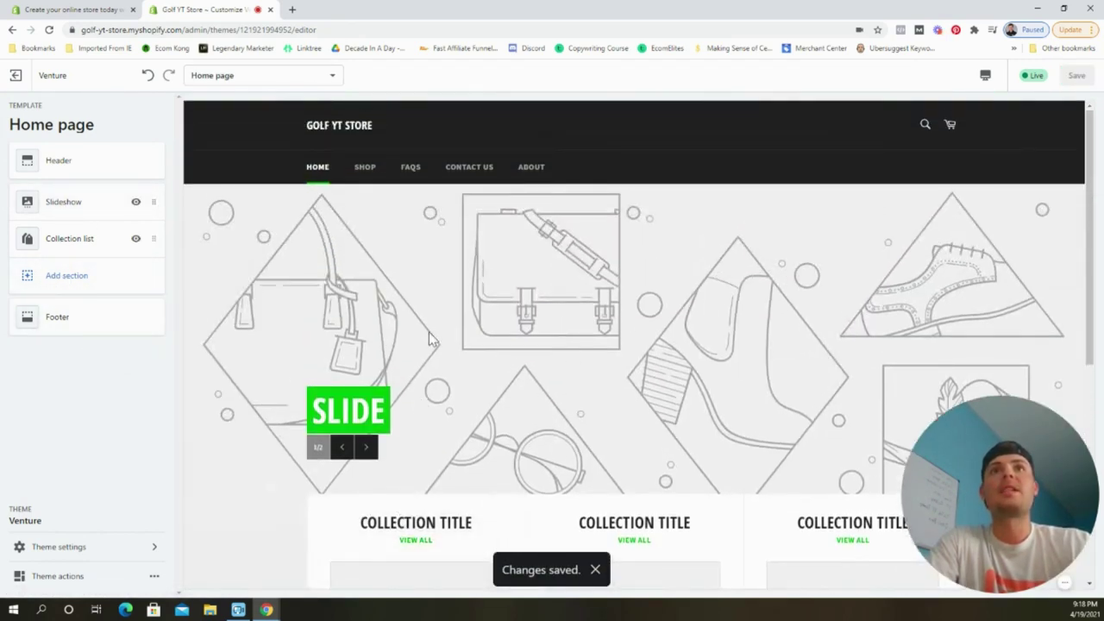
{"action": "scroll", "coordinate": [440, 373], "scroll_direction": "down", "scroll_amount": 3}
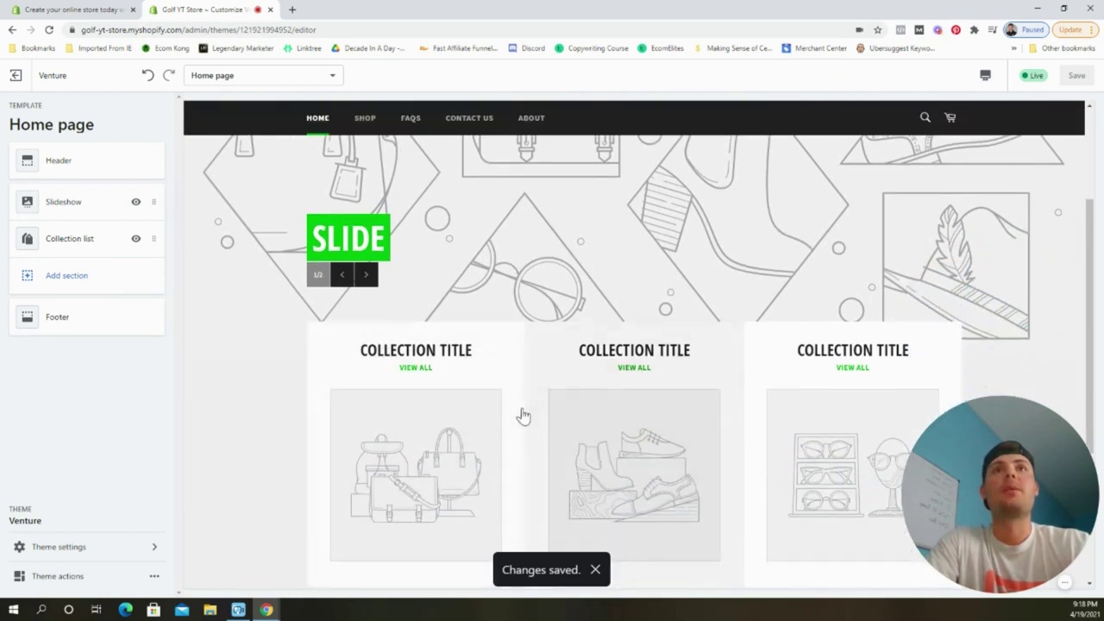
{"action": "left_click", "coordinate": [76, 276]}
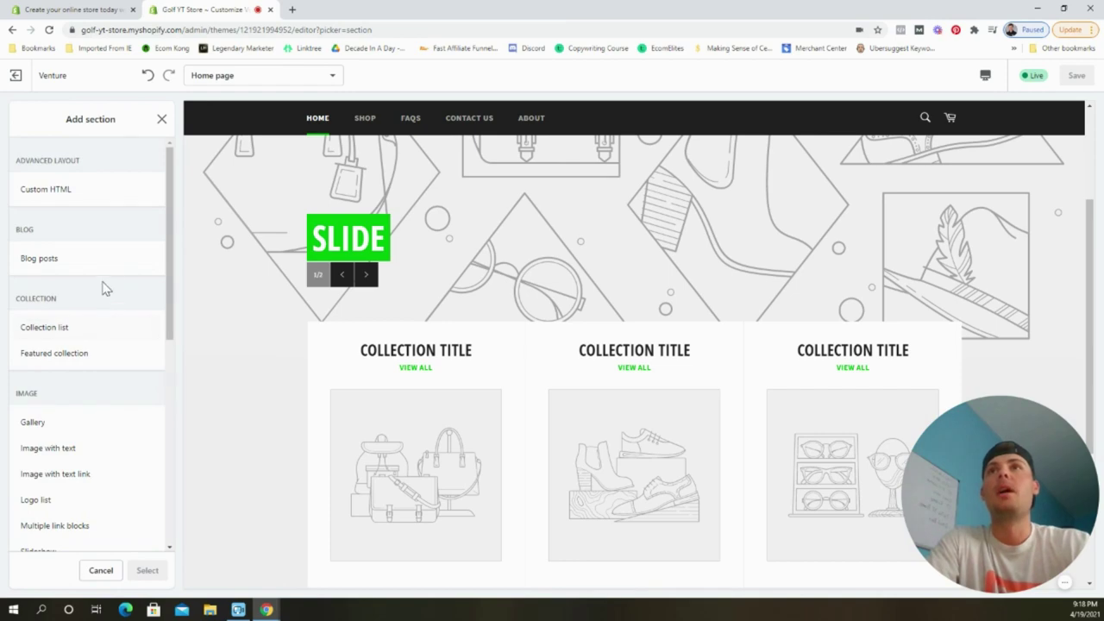
Insert a three-image Gallery section below the Collection list.
{"action": "scroll", "coordinate": [112, 289], "scroll_direction": "down", "scroll_amount": 2}
{"action": "left_click", "coordinate": [92, 308]}
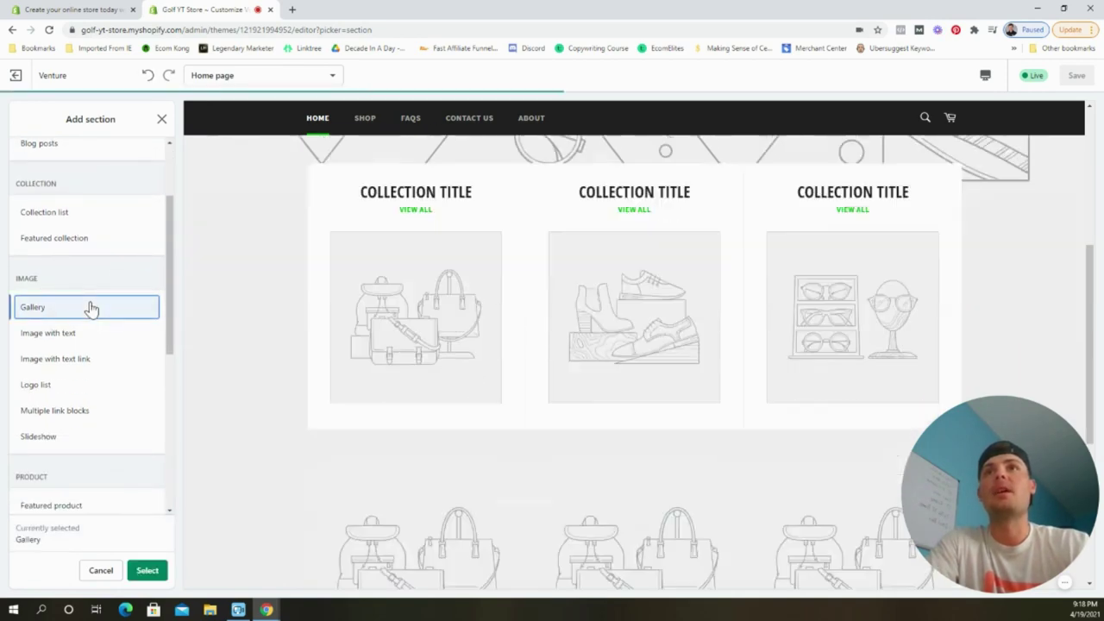
{"action": "left_click", "coordinate": [148, 570]}
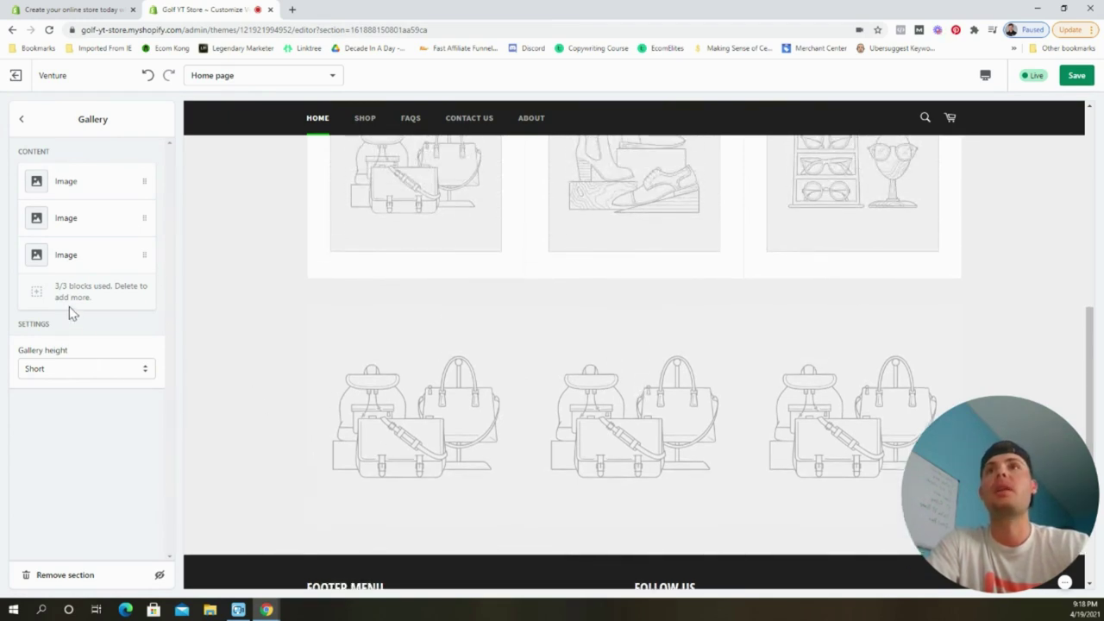
{"action": "left_click", "coordinate": [22, 120]}
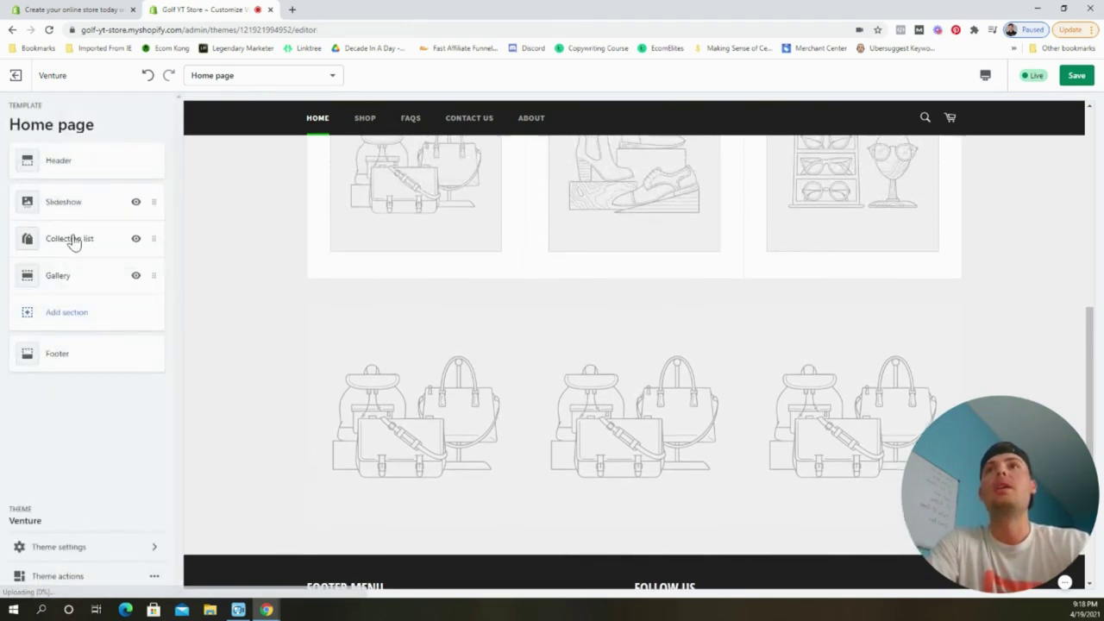
{"action": "left_click", "coordinate": [82, 316]}
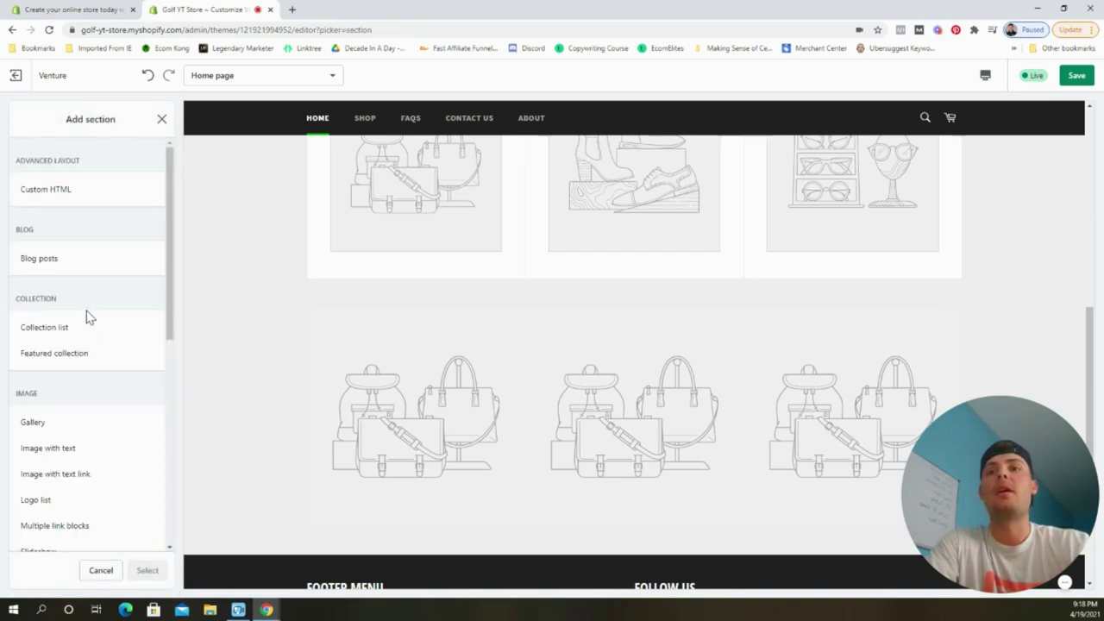
Insert a Multiple link blocks section with two link tiles beneath the Gallery.
{"action": "scroll", "coordinate": [98, 337], "scroll_direction": "down", "scroll_amount": 3}
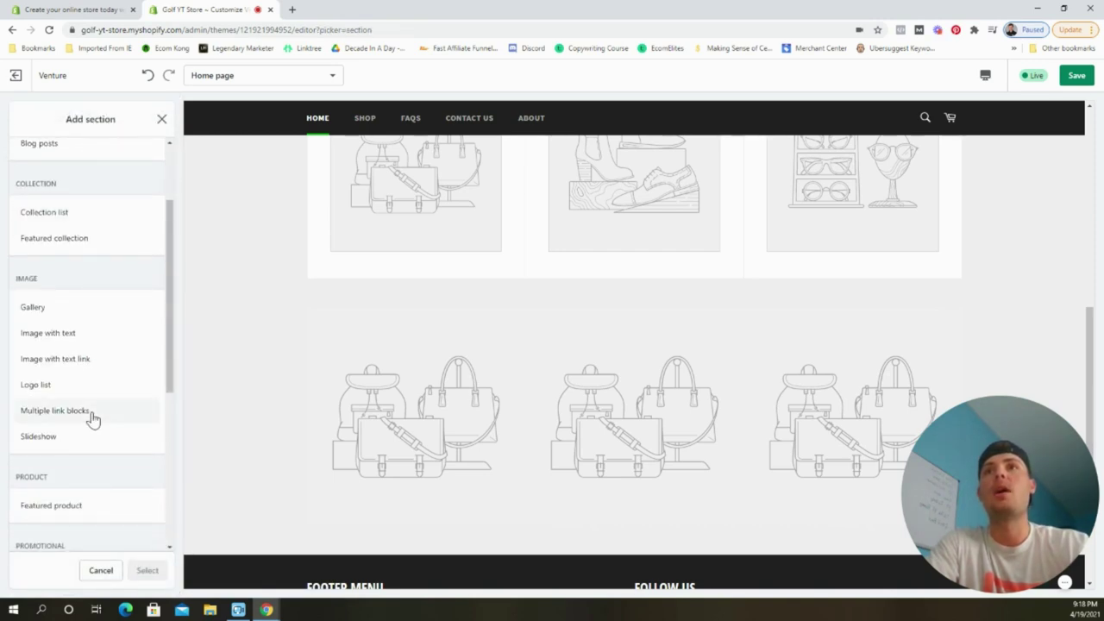
{"action": "left_click", "coordinate": [92, 413]}
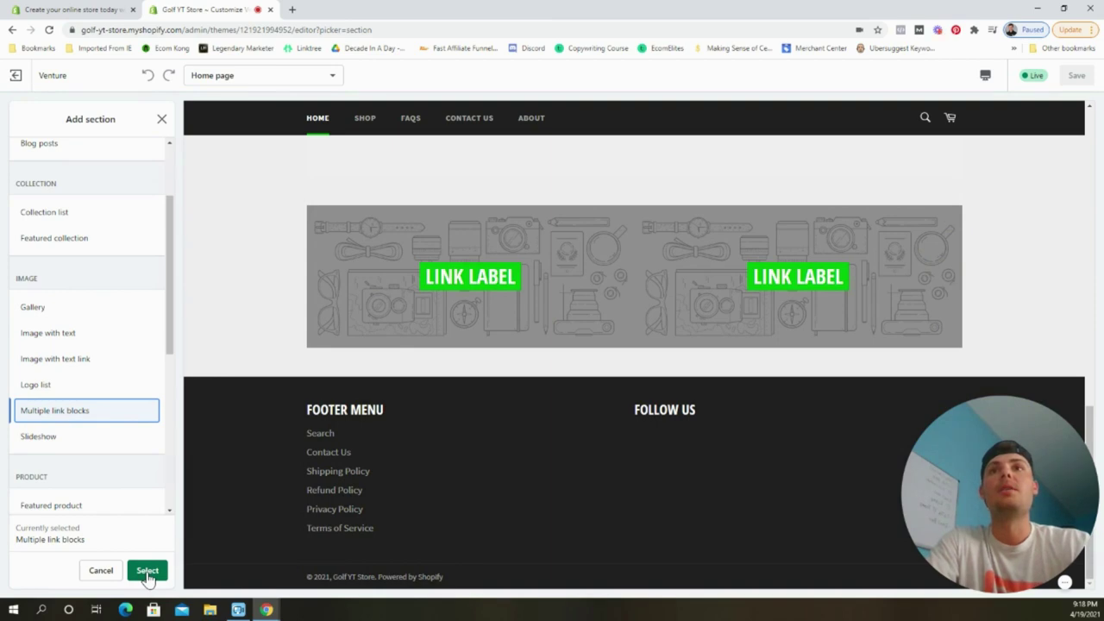
{"action": "left_click", "coordinate": [147, 571]}
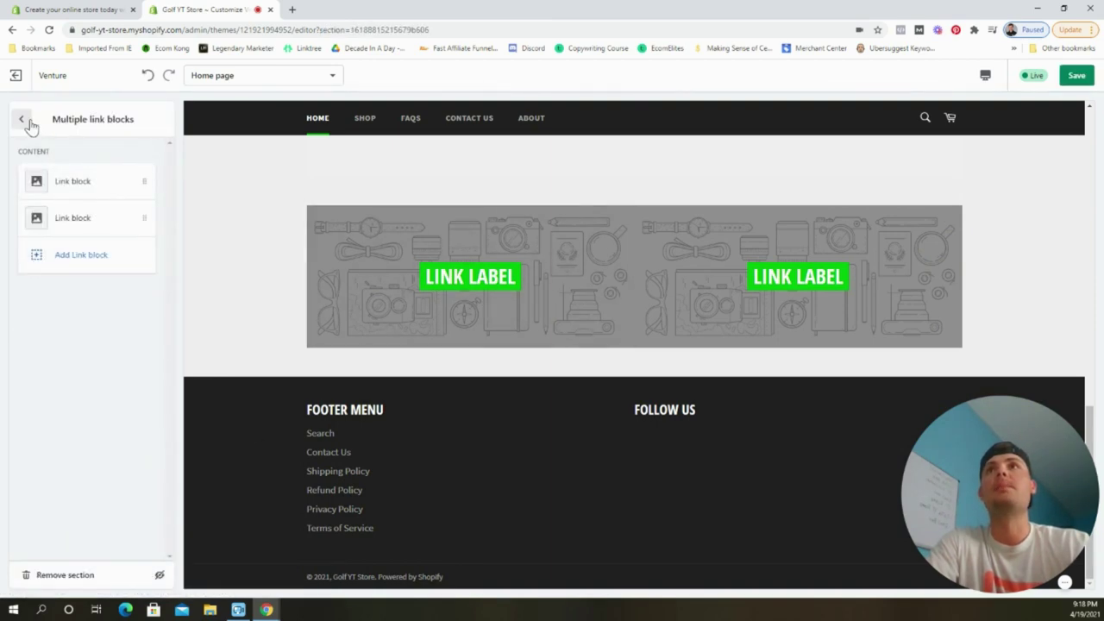
{"action": "left_click", "coordinate": [22, 120]}
{"action": "scroll", "coordinate": [677, 330], "scroll_direction": "up", "scroll_amount": 2}
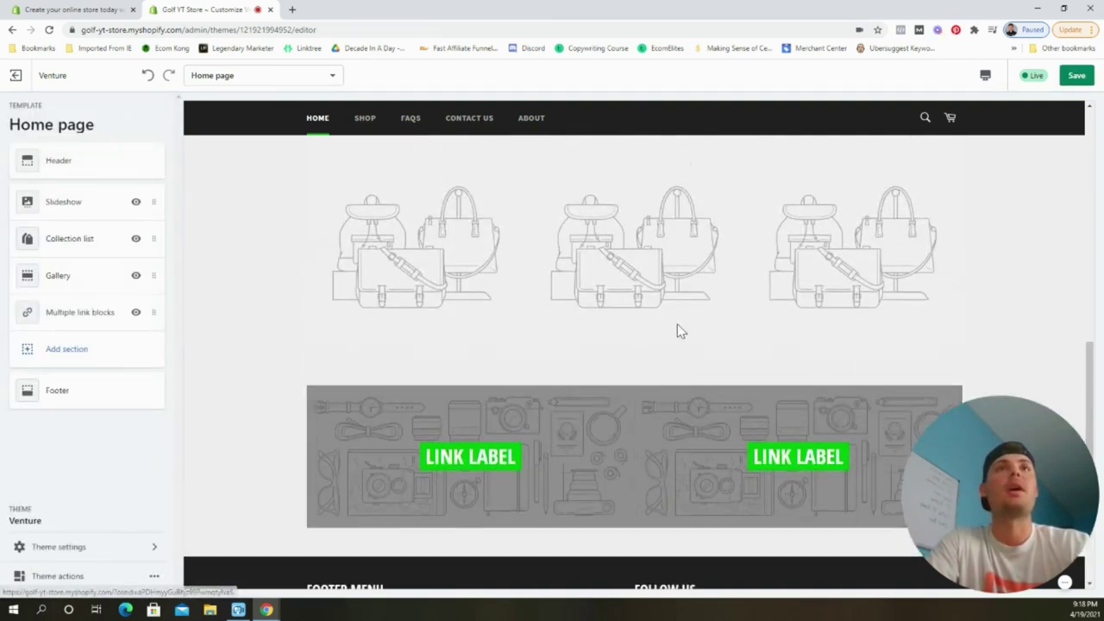
{"action": "scroll", "coordinate": [673, 322], "scroll_direction": "down", "scroll_amount": 2}
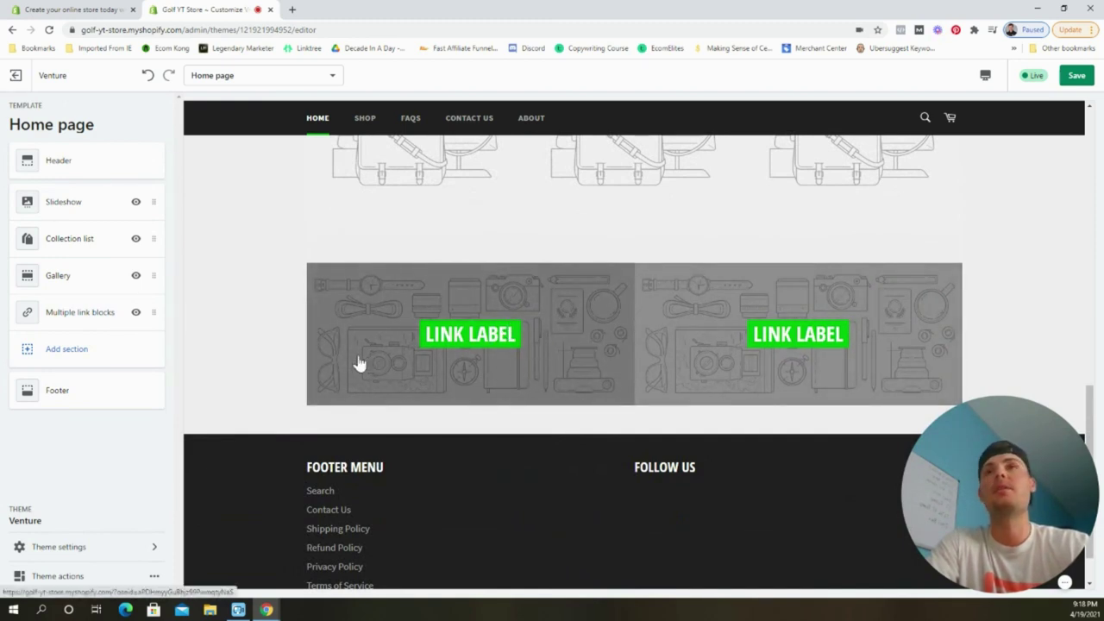
{"action": "left_click", "coordinate": [63, 349]}
{"action": "scroll", "coordinate": [98, 328], "scroll_direction": "down", "scroll_amount": 2}
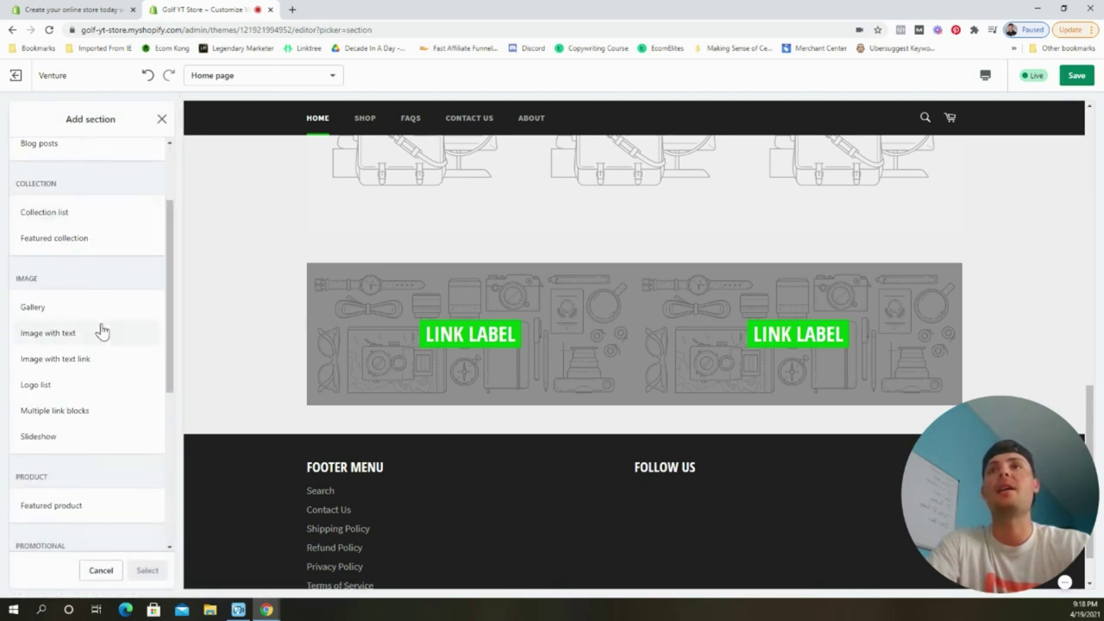
{"action": "scroll", "coordinate": [101, 330], "scroll_direction": "down", "scroll_amount": 4}
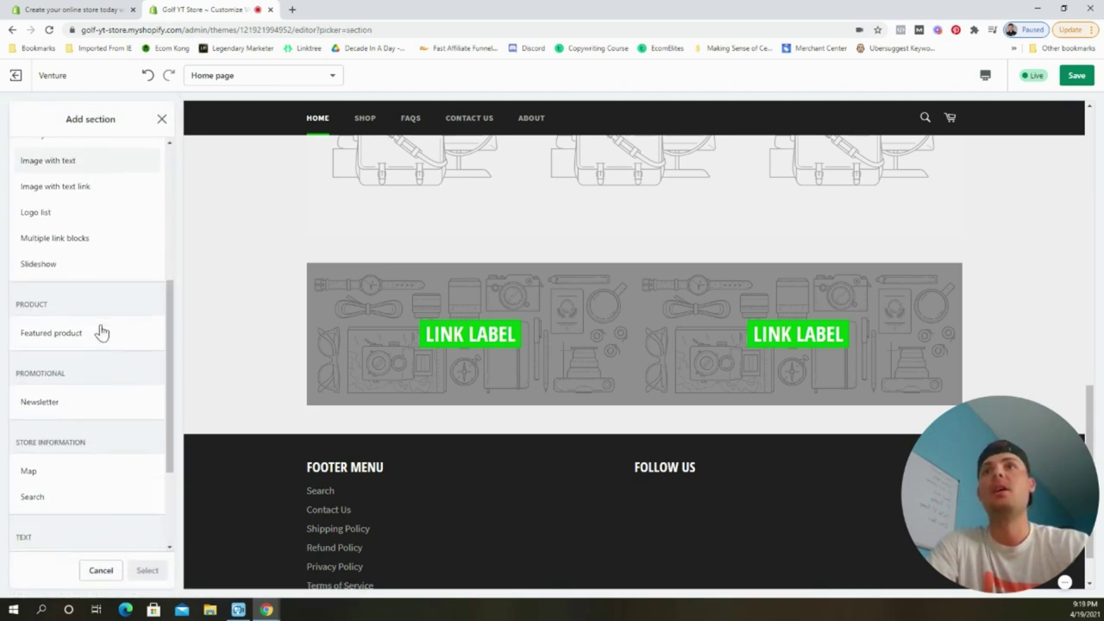
Add a Testimonials section to the home page.
{"action": "scroll", "coordinate": [101, 330], "scroll_direction": "down", "scroll_amount": 1}
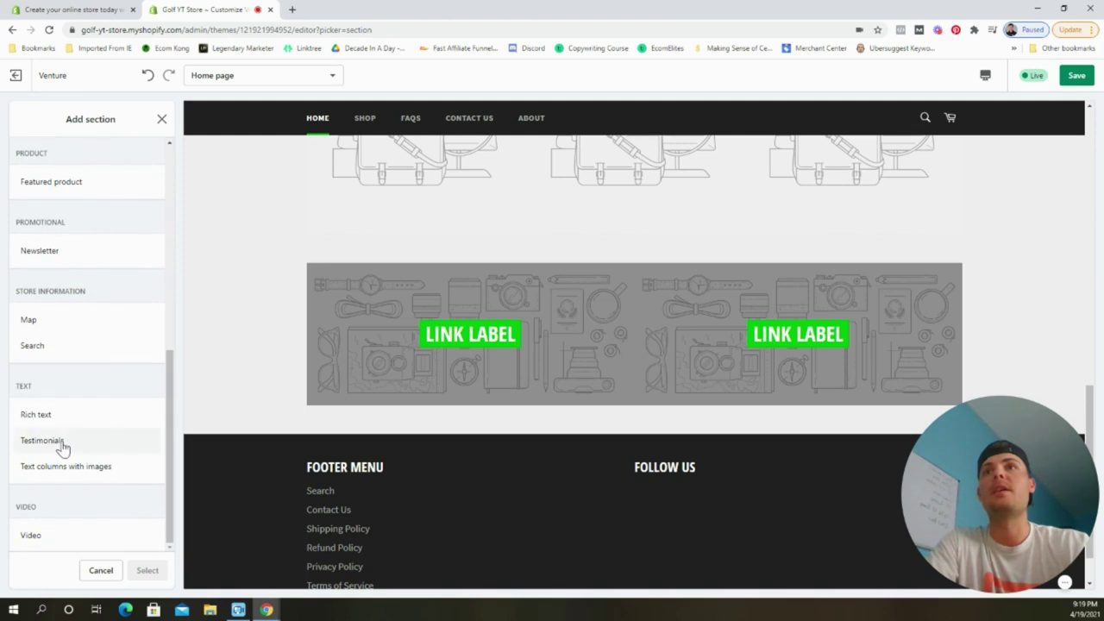
{"action": "left_click", "coordinate": [64, 444]}
{"action": "left_click", "coordinate": [145, 572]}
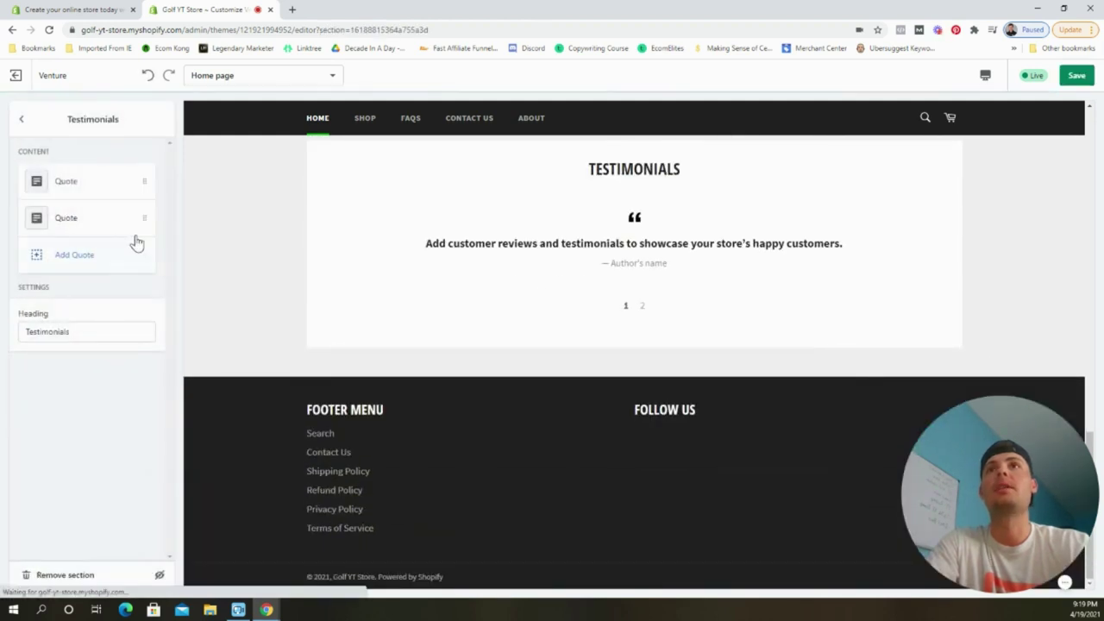
{"action": "left_click", "coordinate": [23, 121]}
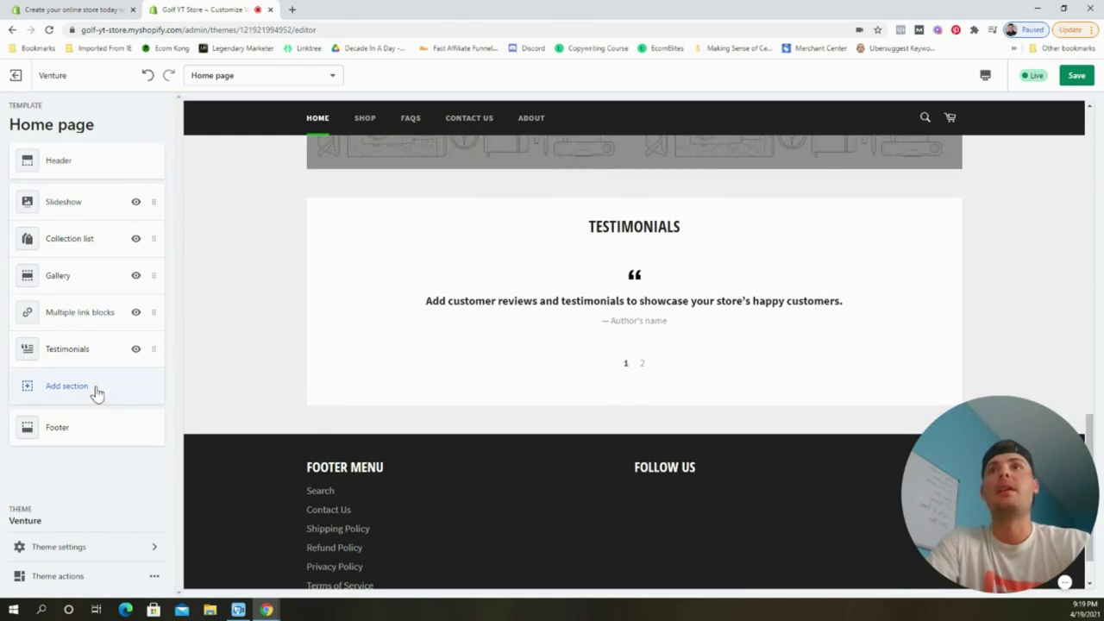
Add a Subscribe to our newsletter section above the footer and save the home page.
{"action": "left_click", "coordinate": [93, 390]}
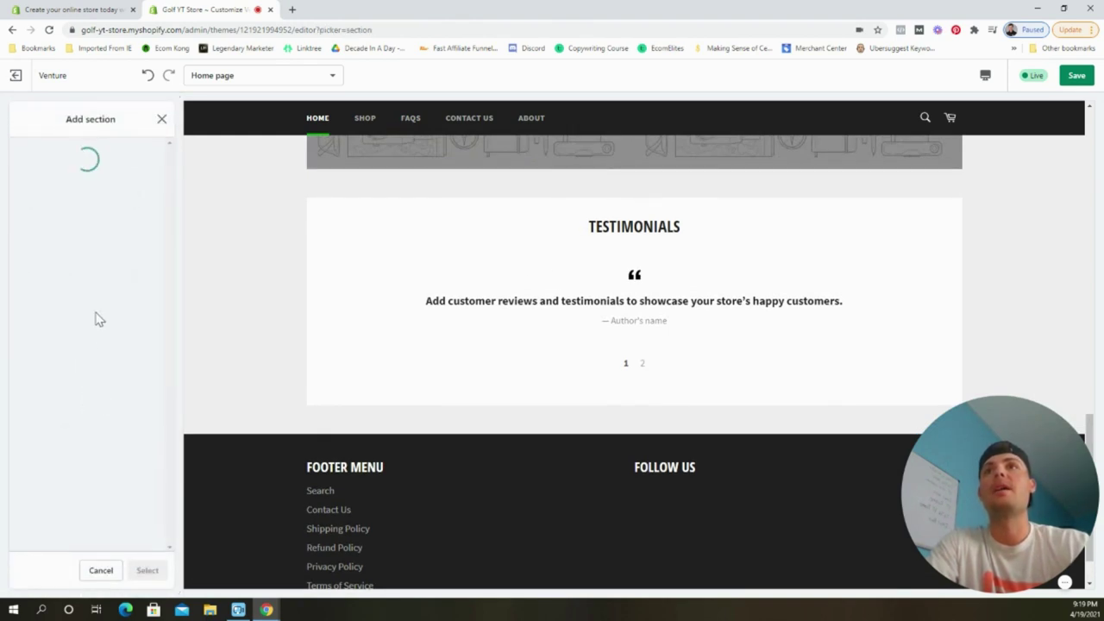
{"action": "scroll", "coordinate": [125, 314], "scroll_direction": "down", "scroll_amount": 4}
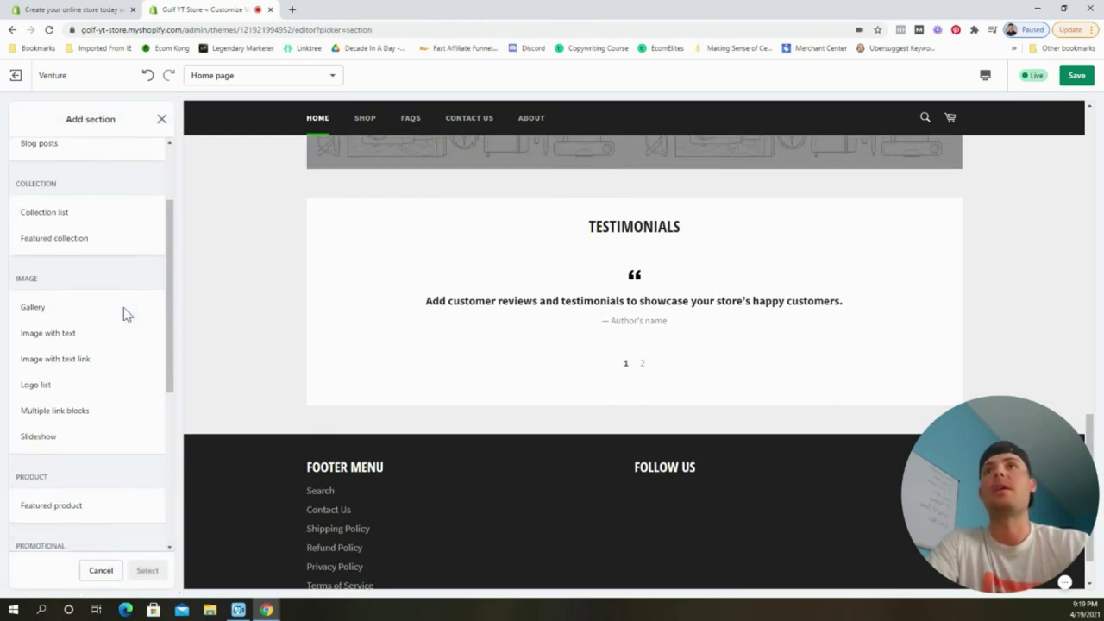
{"action": "left_click", "coordinate": [68, 355]}
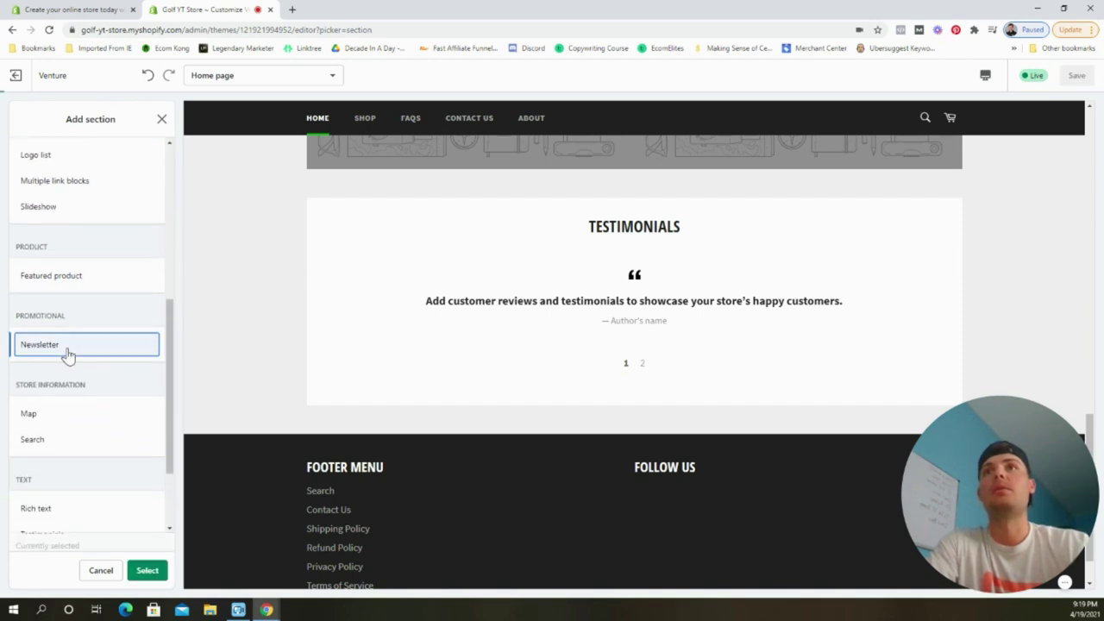
{"action": "left_click", "coordinate": [146, 572]}
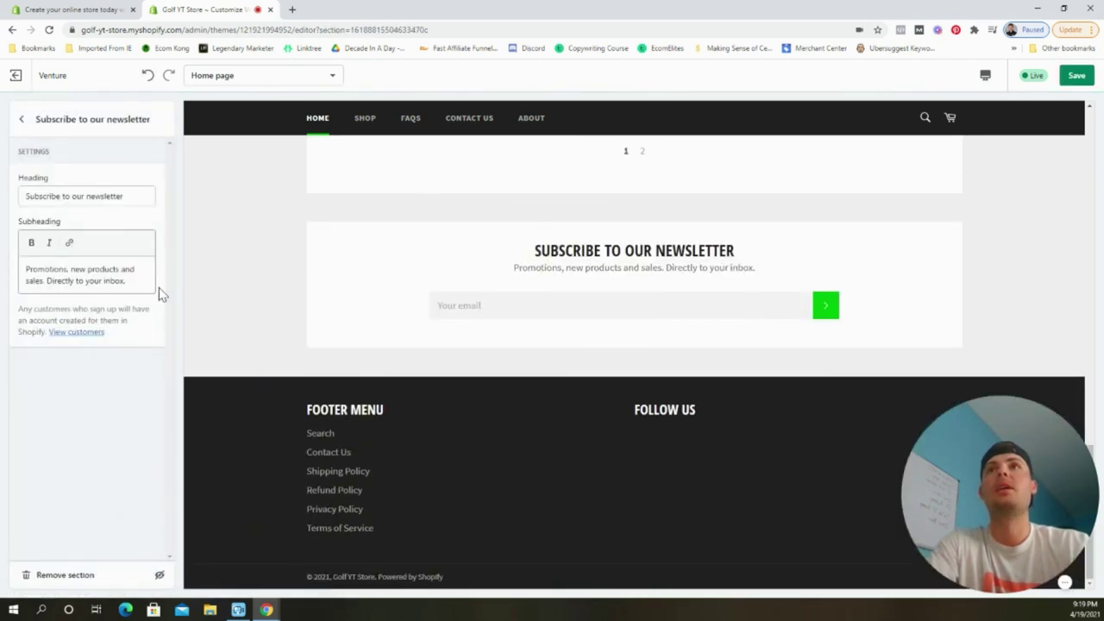
{"action": "left_click", "coordinate": [22, 119]}
{"action": "left_click", "coordinate": [1075, 75]}
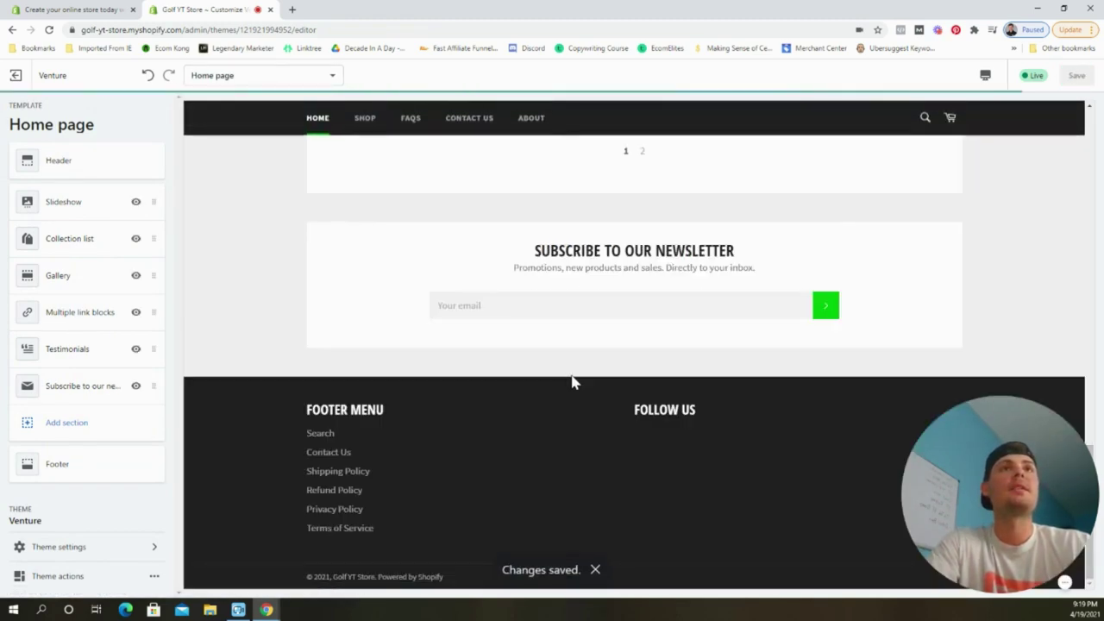
{"action": "scroll", "coordinate": [239, 363], "scroll_direction": "up", "scroll_amount": 15}
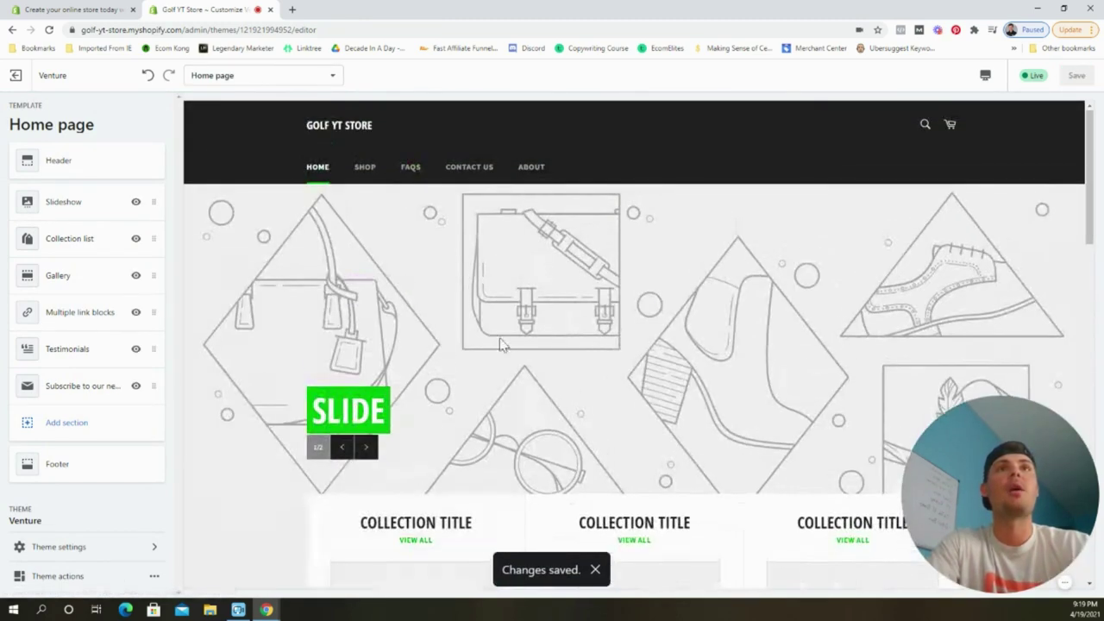
{"action": "scroll", "coordinate": [497, 198], "scroll_direction": "down", "scroll_amount": 5}
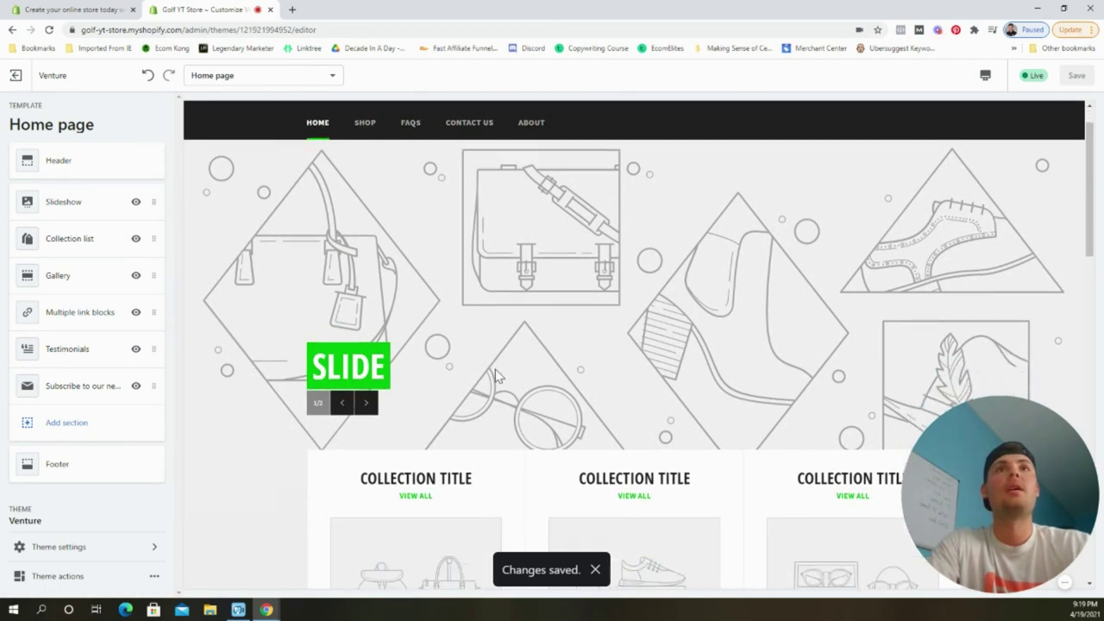
{"action": "scroll", "coordinate": [629, 326], "scroll_direction": "down", "scroll_amount": 3}
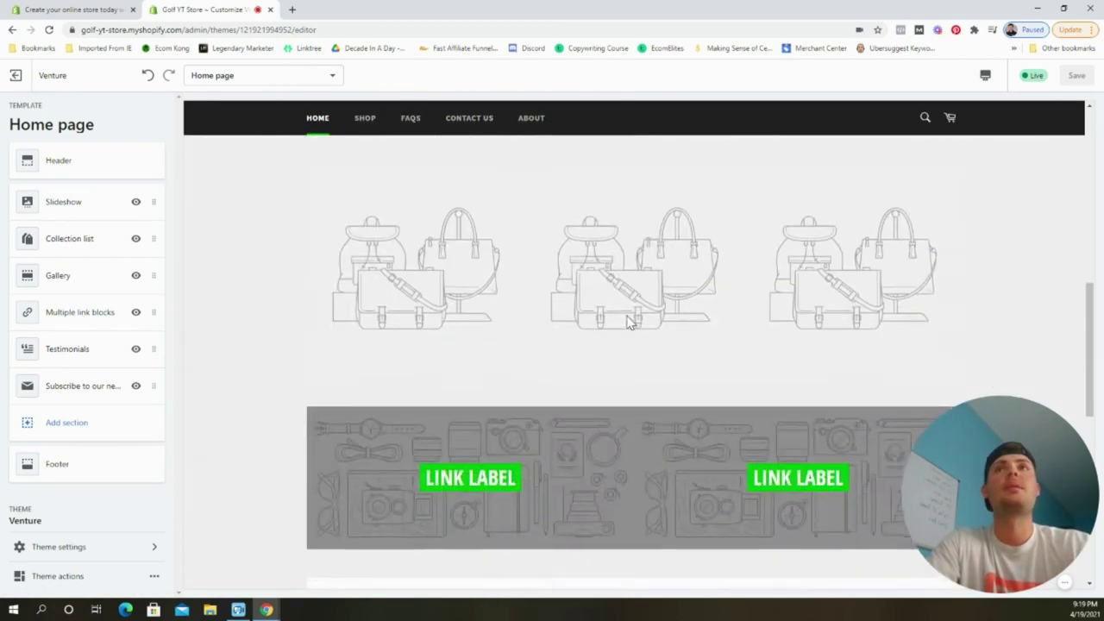
{"action": "scroll", "coordinate": [631, 417], "scroll_direction": "down", "scroll_amount": 5}
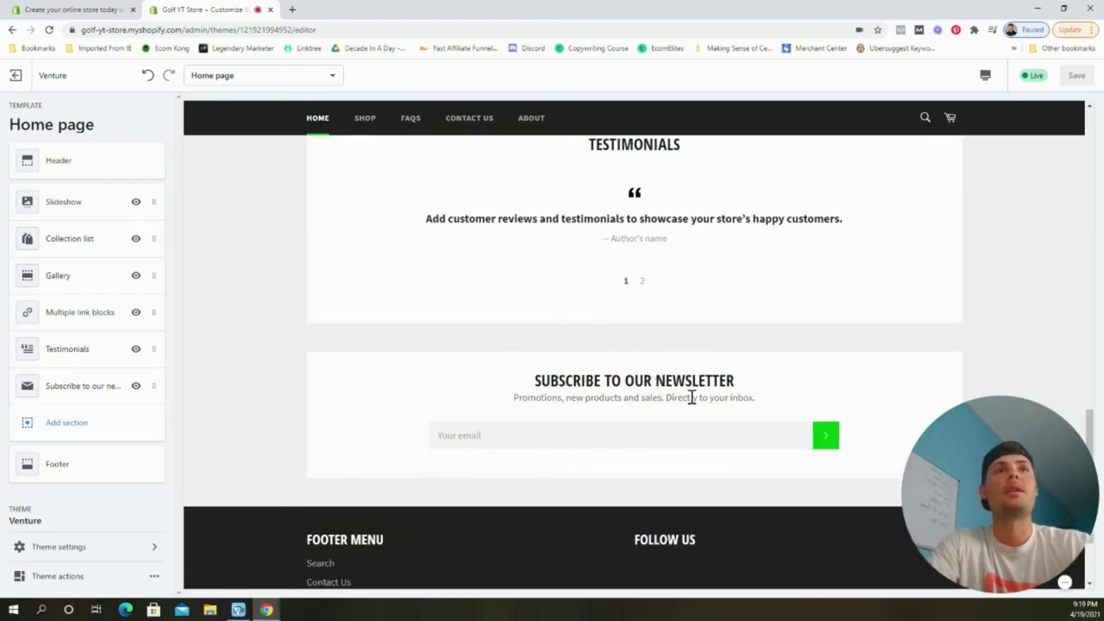
{"action": "scroll", "coordinate": [679, 401], "scroll_direction": "down", "scroll_amount": 2}
{"action": "scroll", "coordinate": [594, 457], "scroll_direction": "up", "scroll_amount": 15}
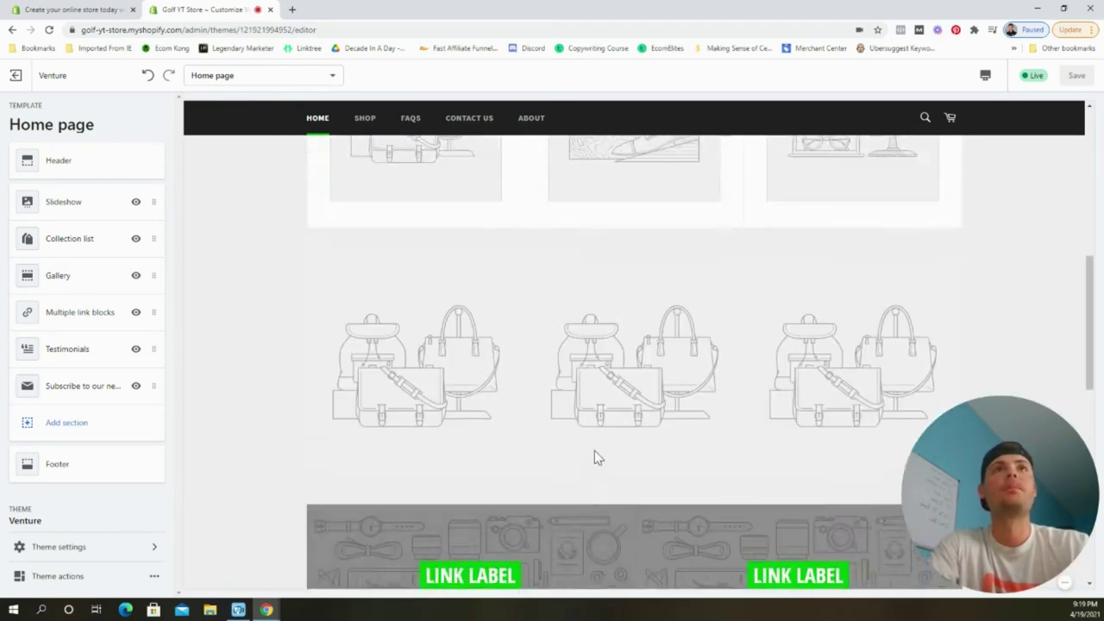
{"action": "scroll", "coordinate": [643, 442], "scroll_direction": "up", "scroll_amount": 1}
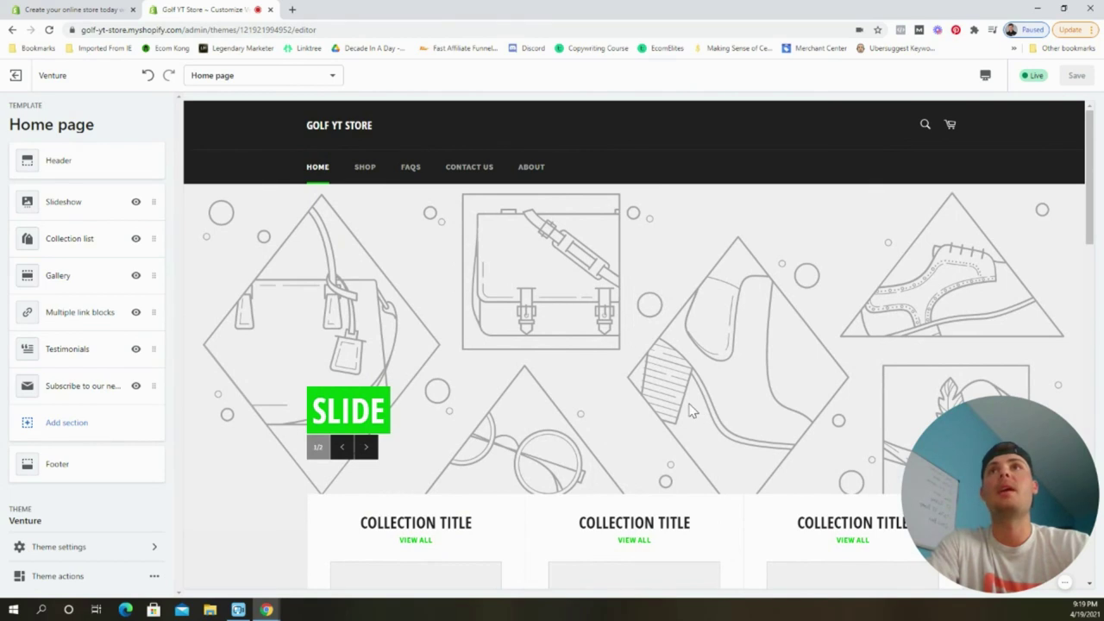
Remove the second slide from the slideshow and open the remaining slide's settings.
{"action": "left_click", "coordinate": [81, 207]}
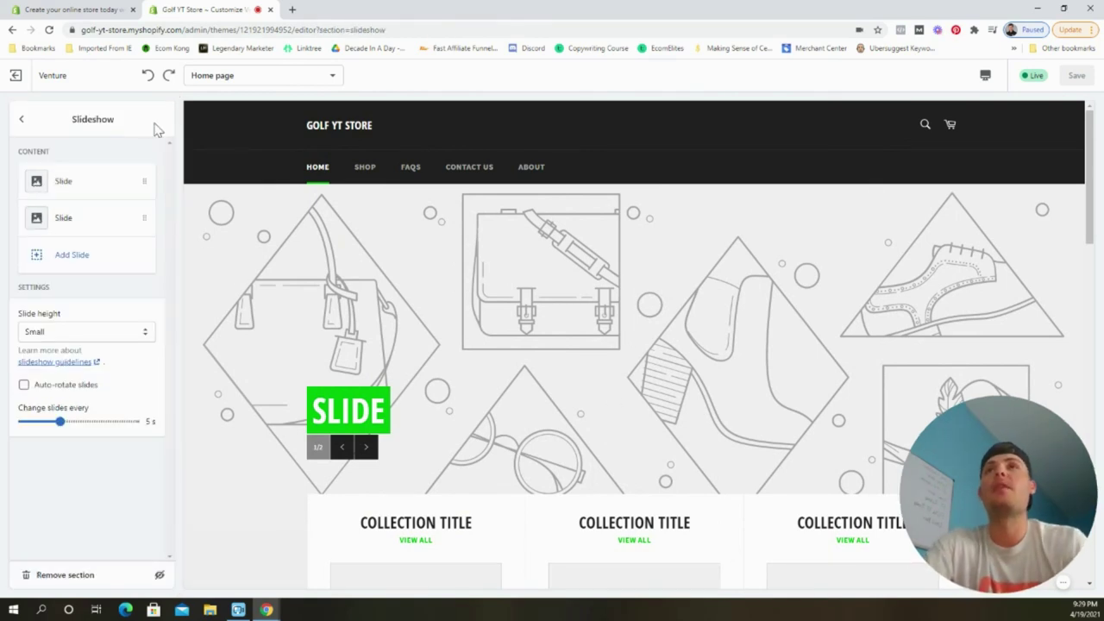
{"action": "left_click", "coordinate": [80, 220]}
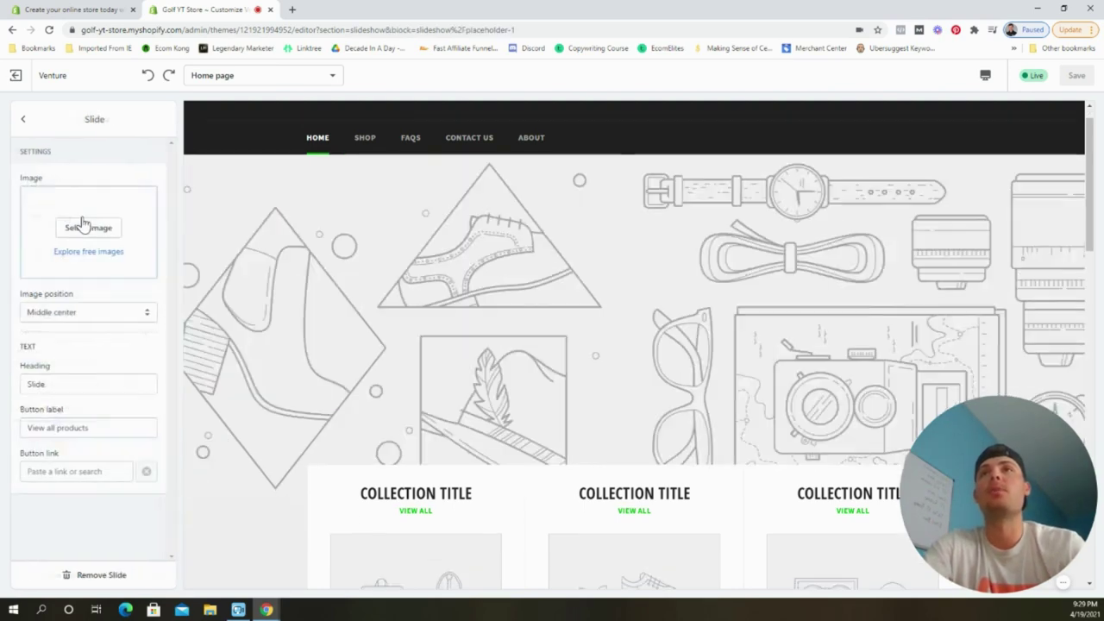
{"action": "left_click", "coordinate": [101, 577]}
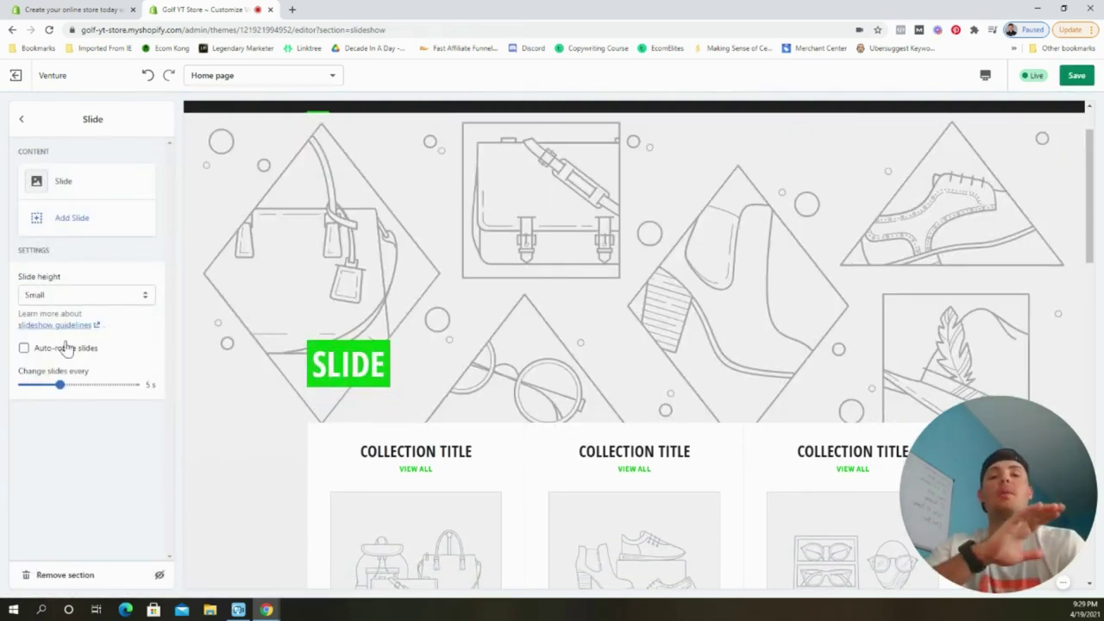
{"action": "left_click", "coordinate": [143, 191]}
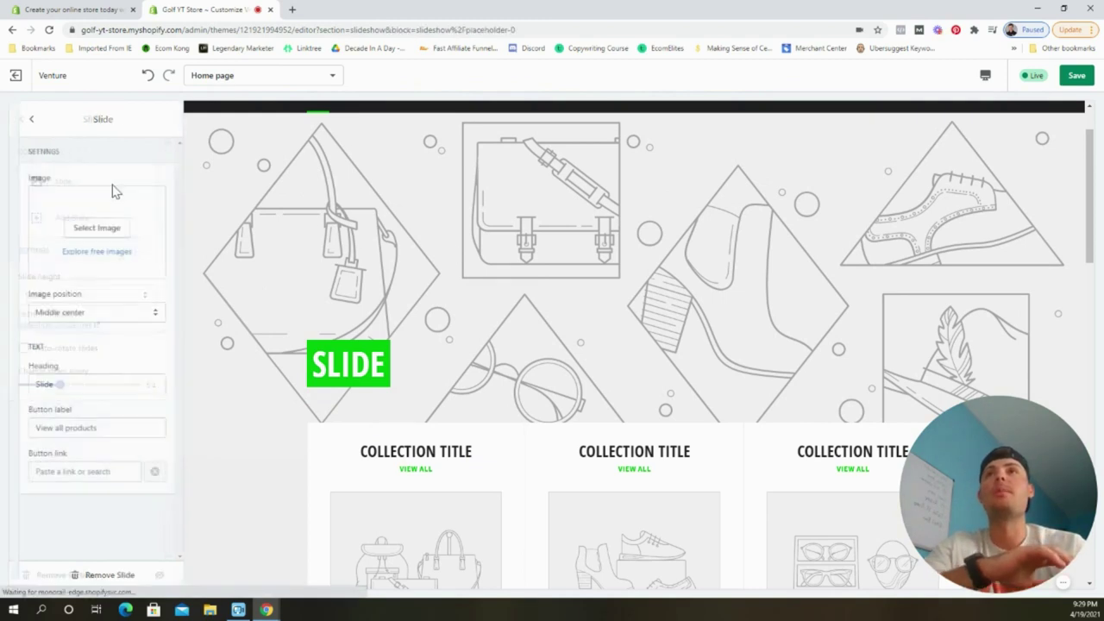
Search free images for 'golf' and set the golfer mid-swing photo as the slide image.
{"action": "left_click", "coordinate": [87, 251]}
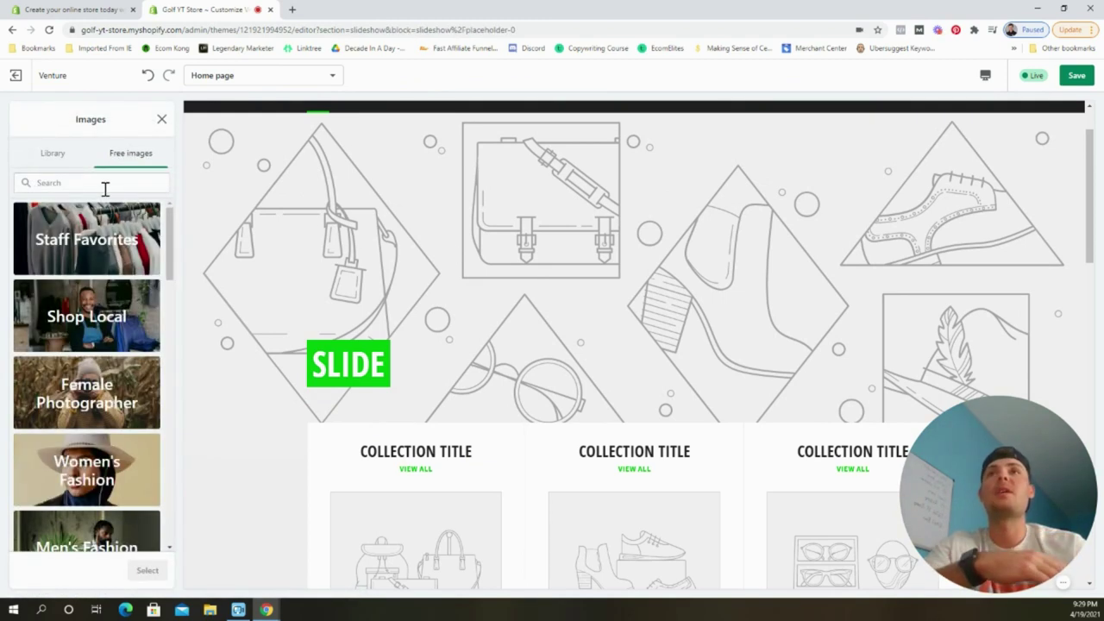
{"action": "type", "text": "golf"}
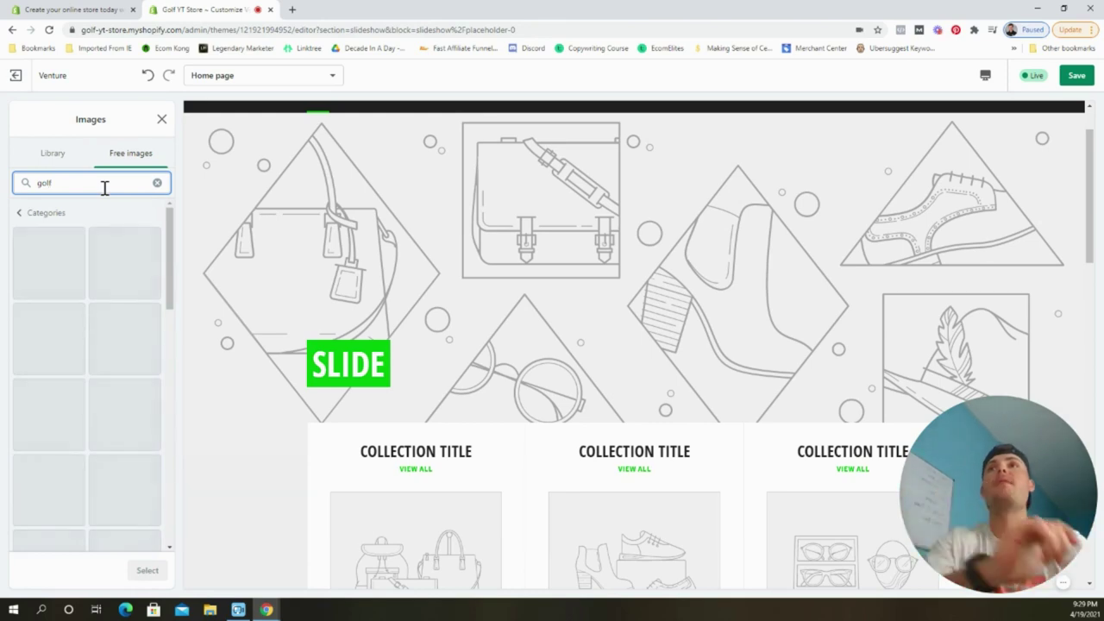
{"action": "scroll", "coordinate": [113, 332], "scroll_direction": "down", "scroll_amount": 1}
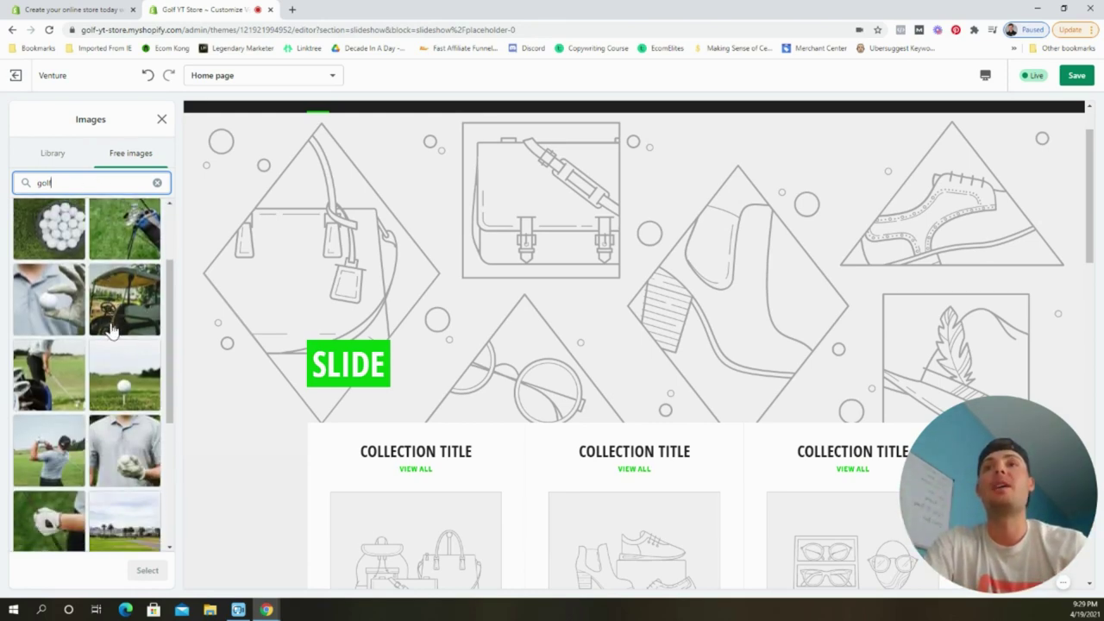
{"action": "left_click", "coordinate": [68, 444]}
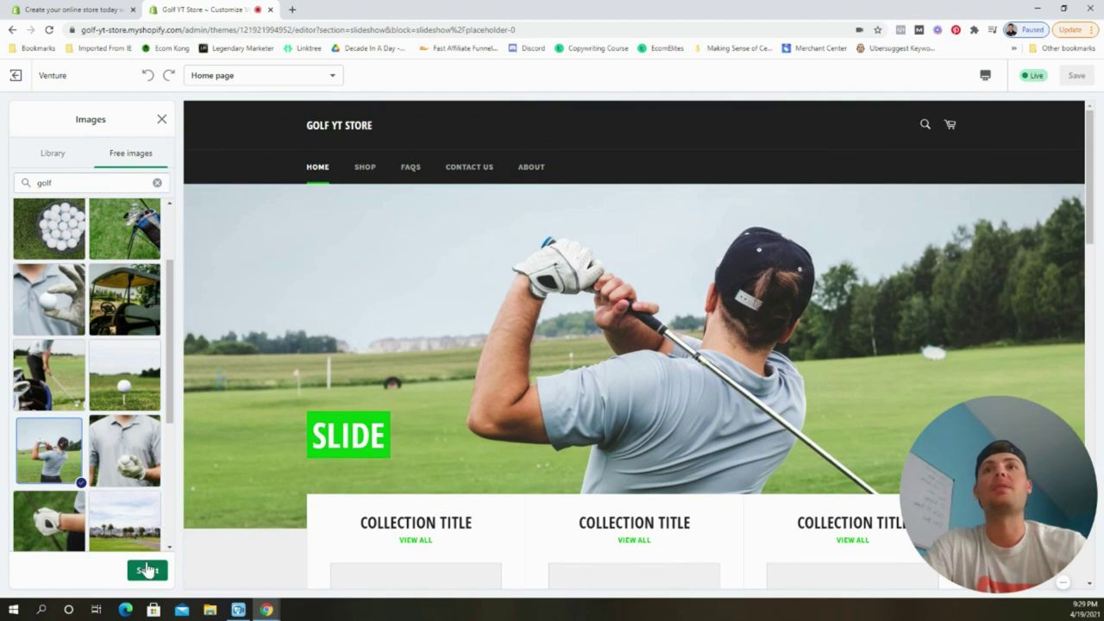
{"action": "left_click", "coordinate": [149, 570]}
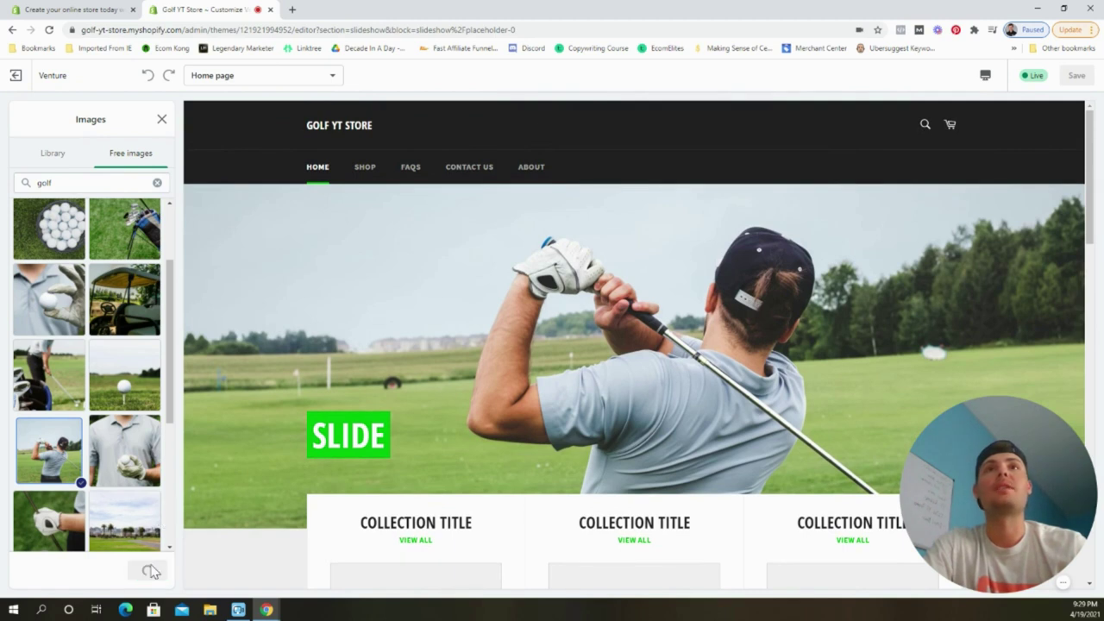
{"action": "double_click", "coordinate": [67, 408]}
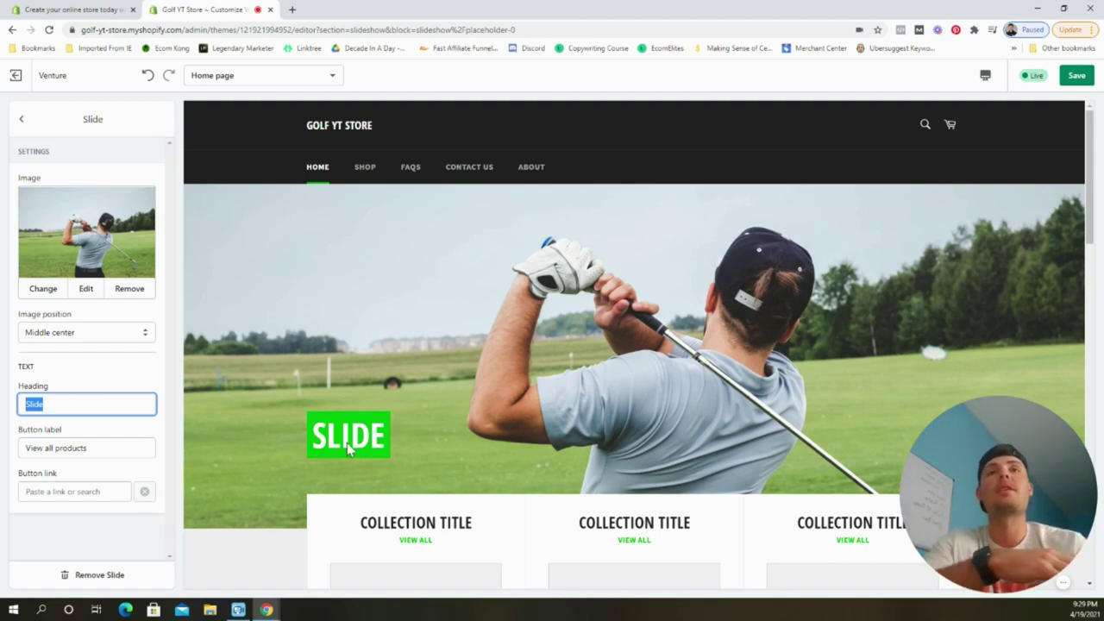
Give the slide heading 'Yt Golf' and a 'Shop Now' button linking to All Products.
{"action": "type", "text": "Y"}
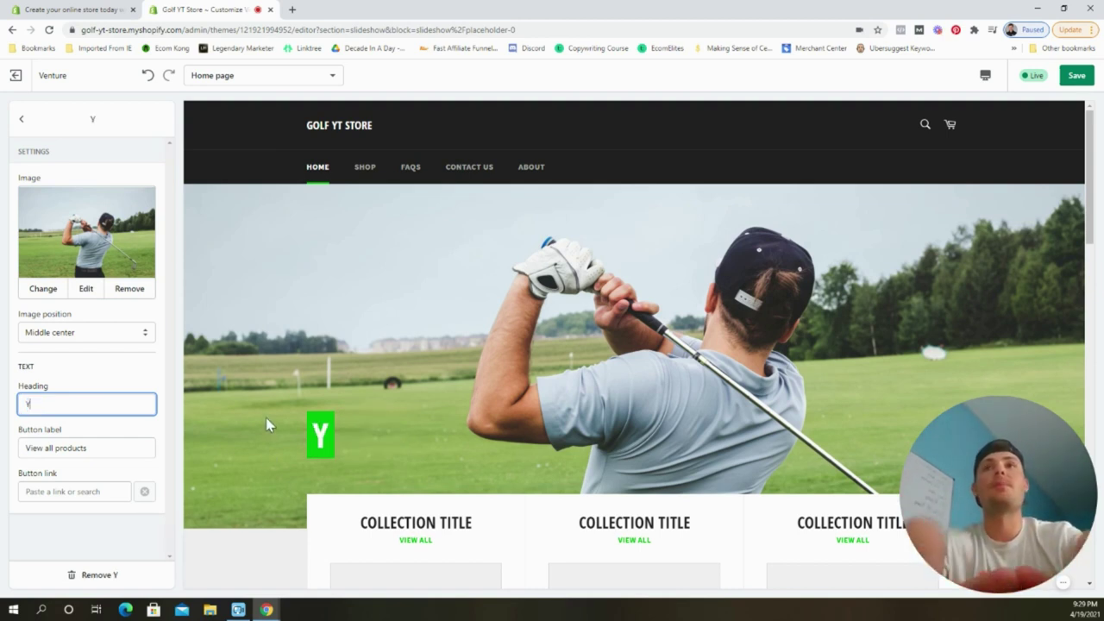
{"action": "type", "text": "t Golf"}
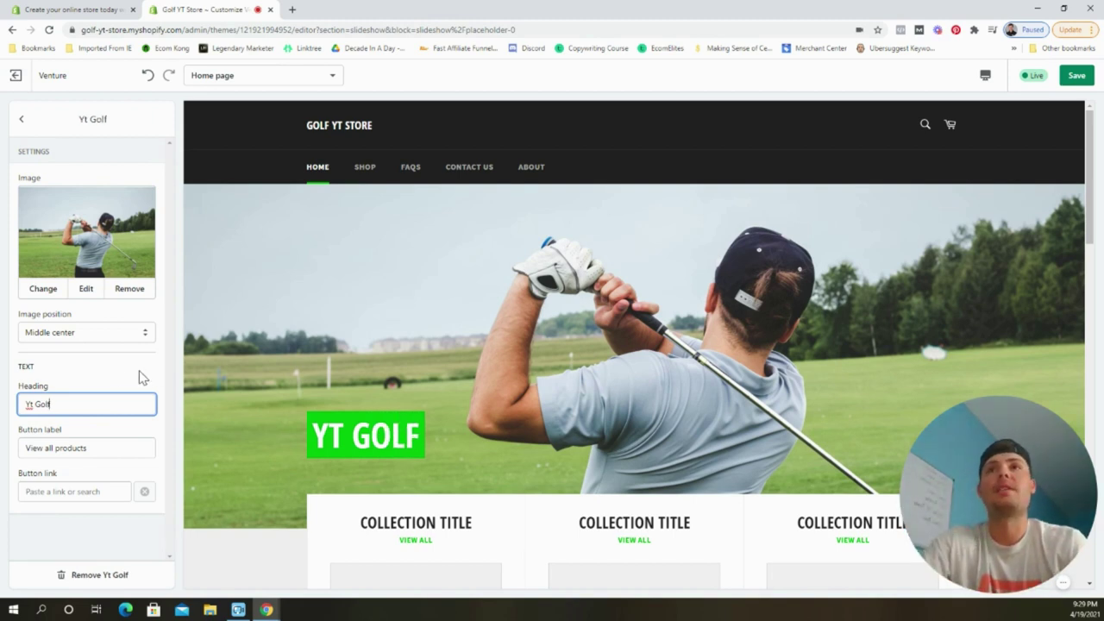
{"action": "left_click", "coordinate": [142, 377]}
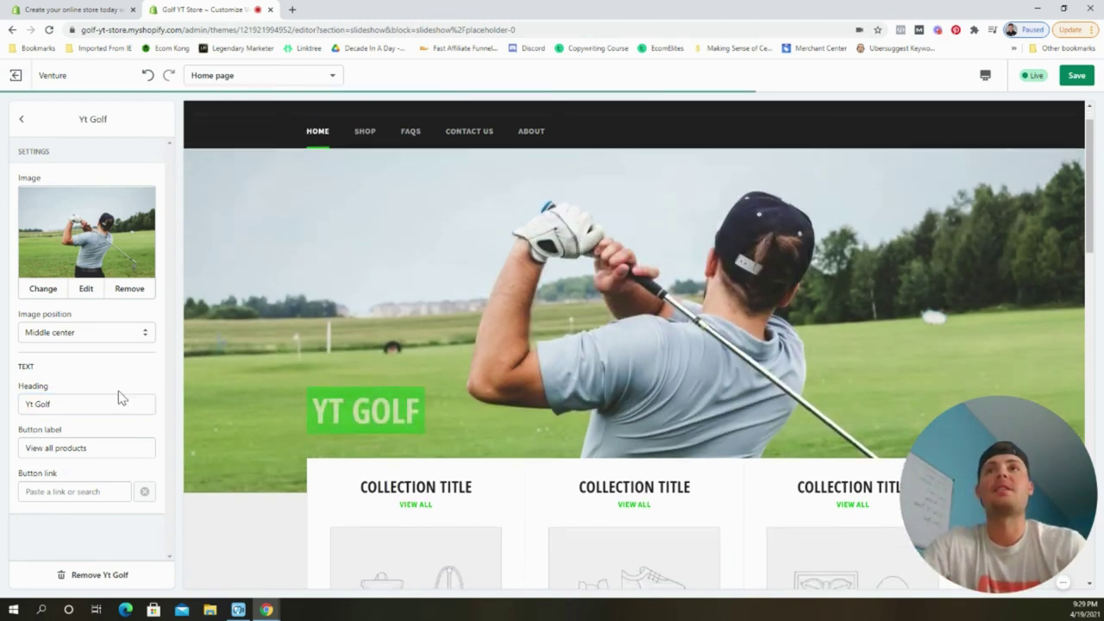
{"action": "left_click", "coordinate": [93, 448]}
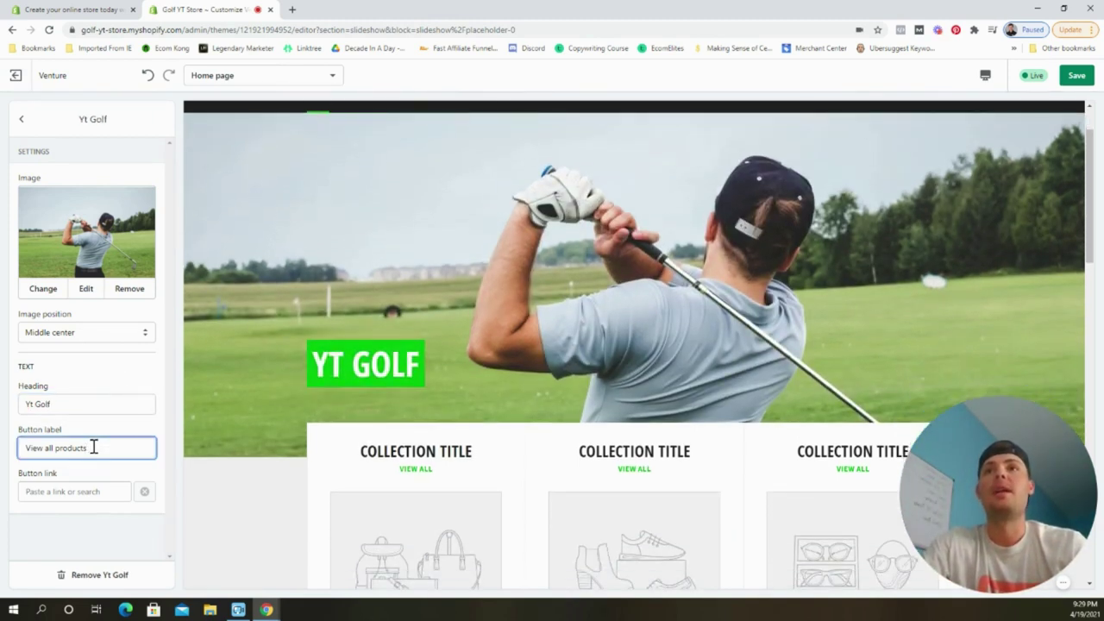
{"action": "type", "text": "S"}
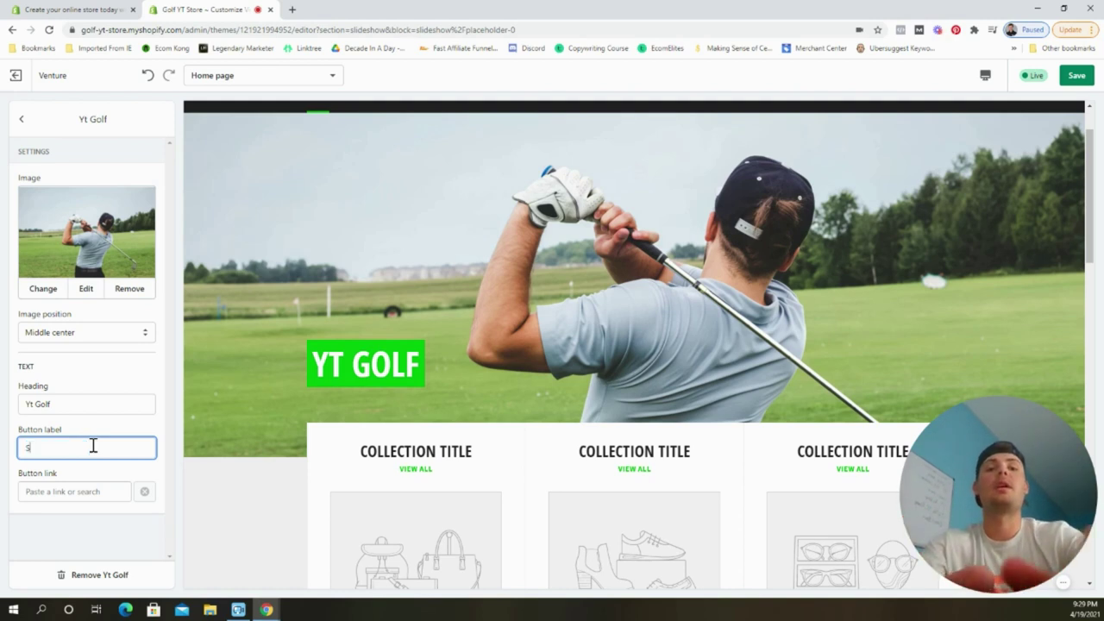
{"action": "type", "text": "hop Now"}
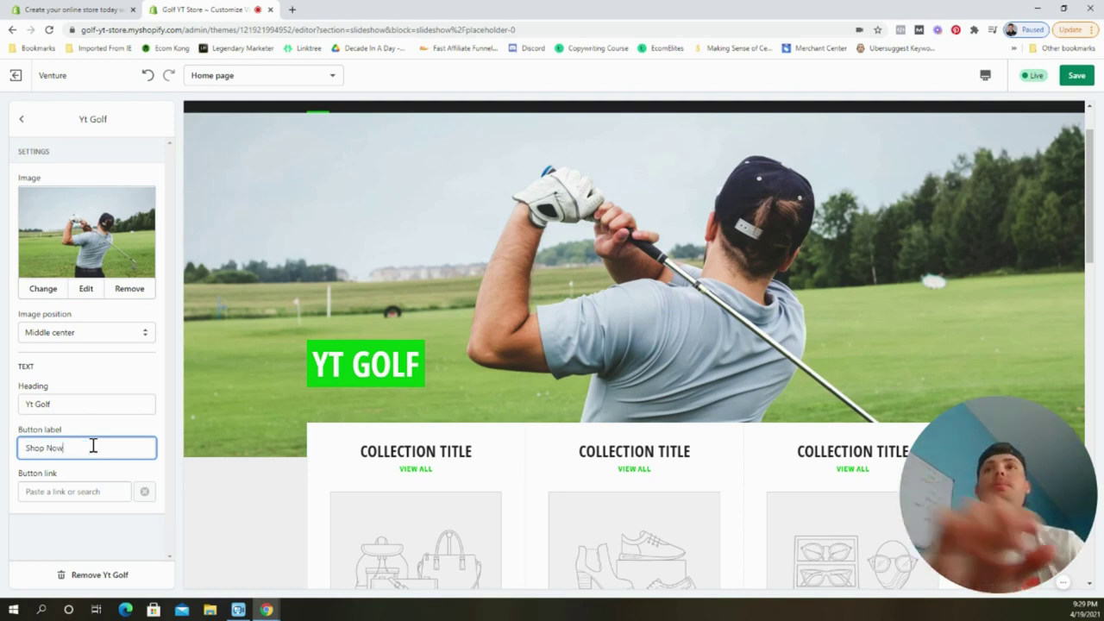
{"action": "left_click", "coordinate": [74, 491]}
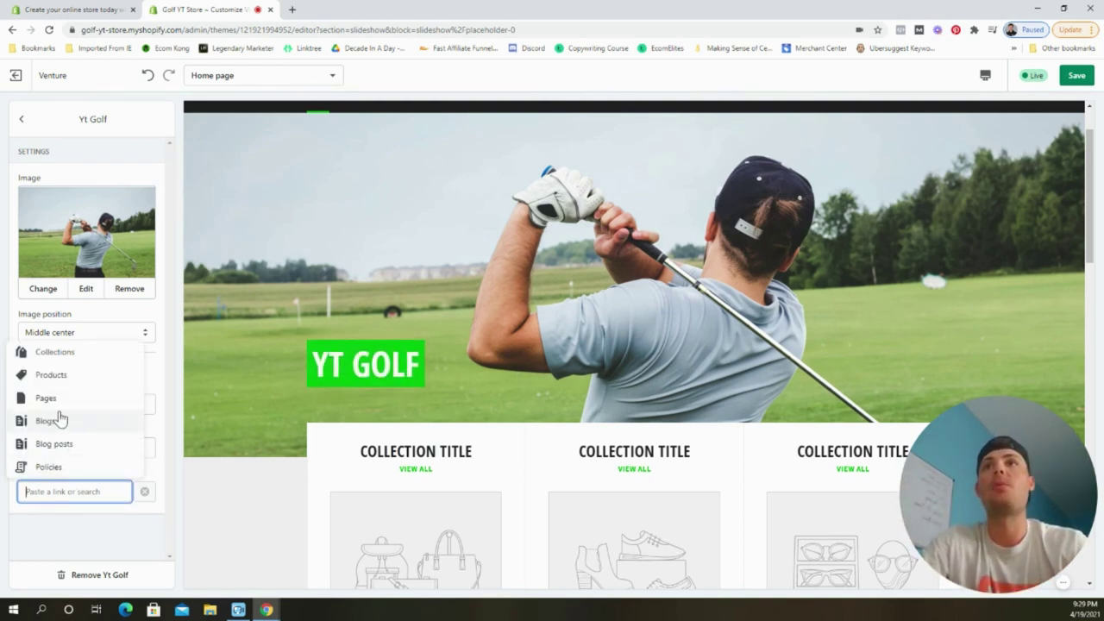
{"action": "left_click", "coordinate": [60, 374]}
{"action": "left_click", "coordinate": [86, 343]}
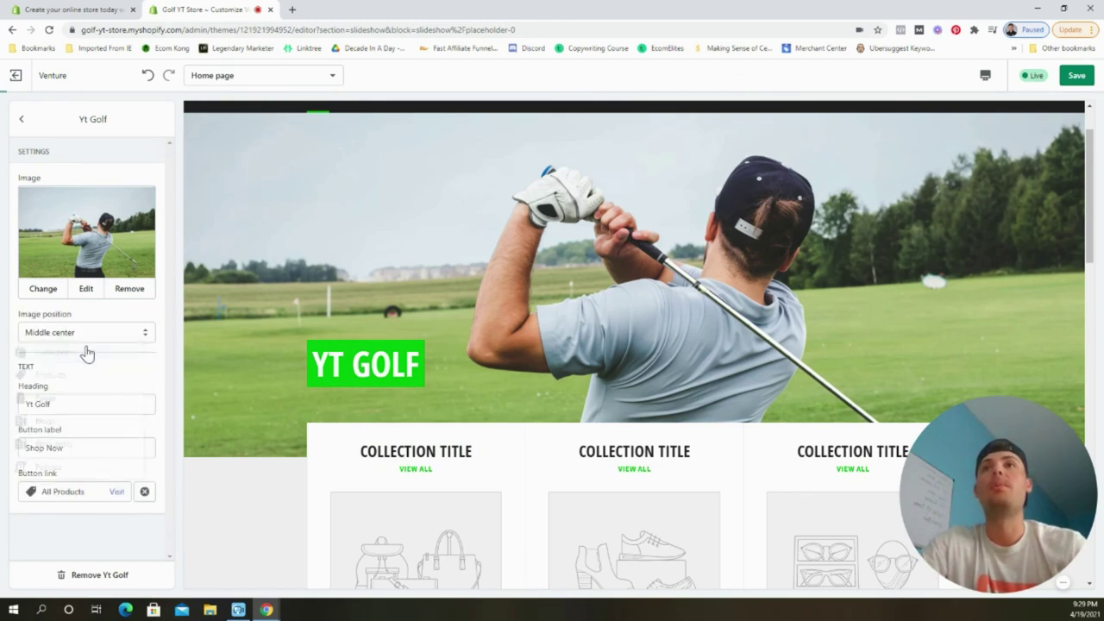
Save the home page changes and return to the home page section list.
{"action": "scroll", "coordinate": [932, 190], "scroll_direction": "up", "scroll_amount": 1}
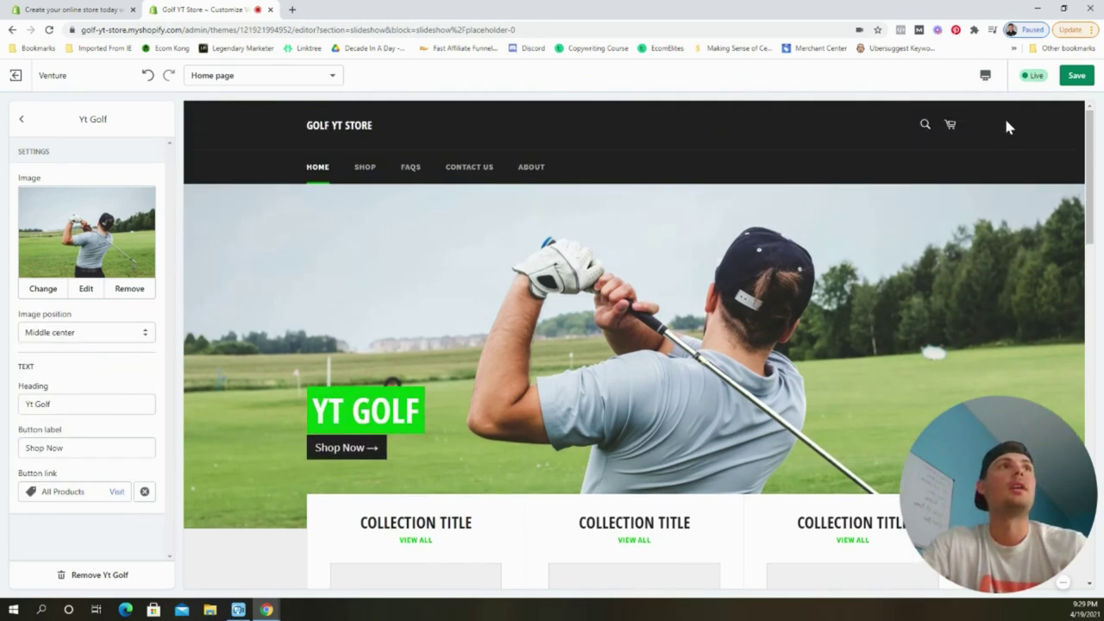
{"action": "left_click", "coordinate": [1074, 75]}
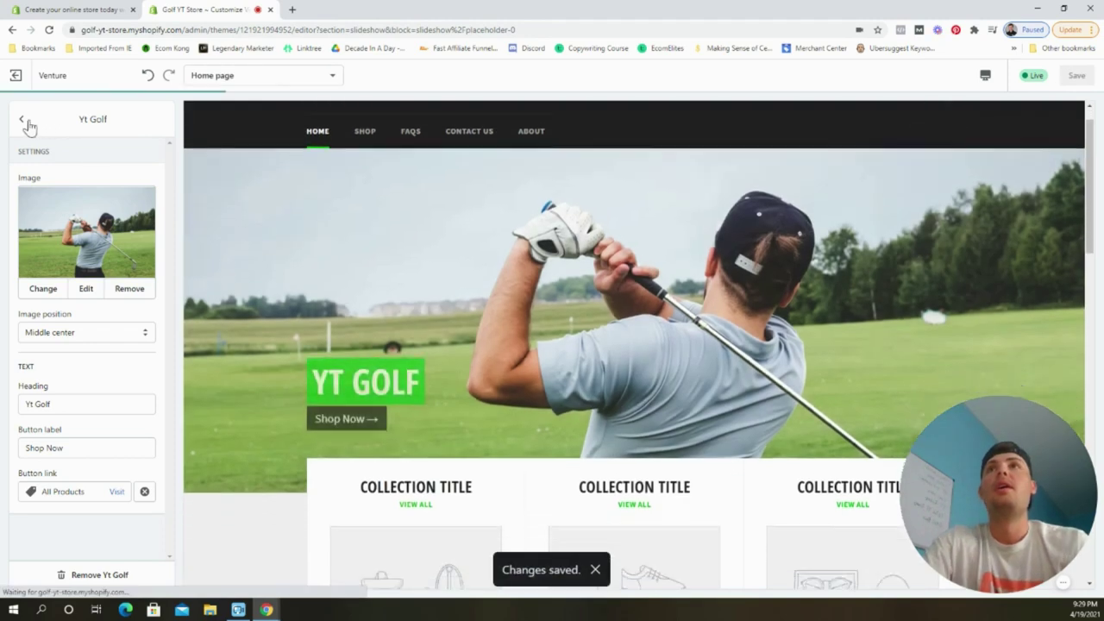
{"action": "left_click", "coordinate": [22, 120]}
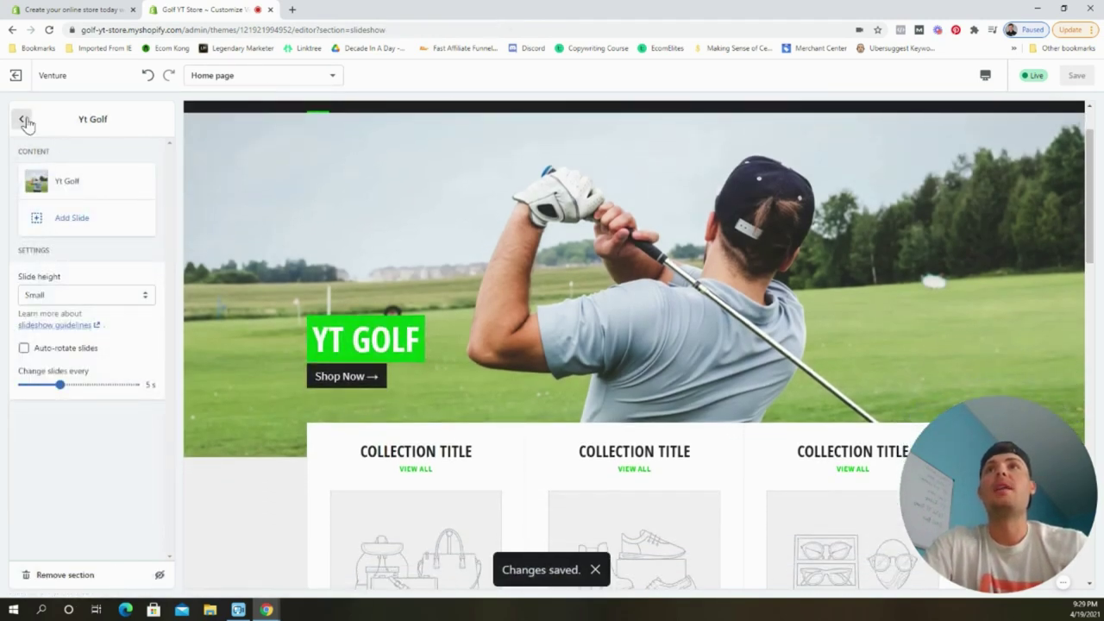
{"action": "left_click", "coordinate": [24, 120]}
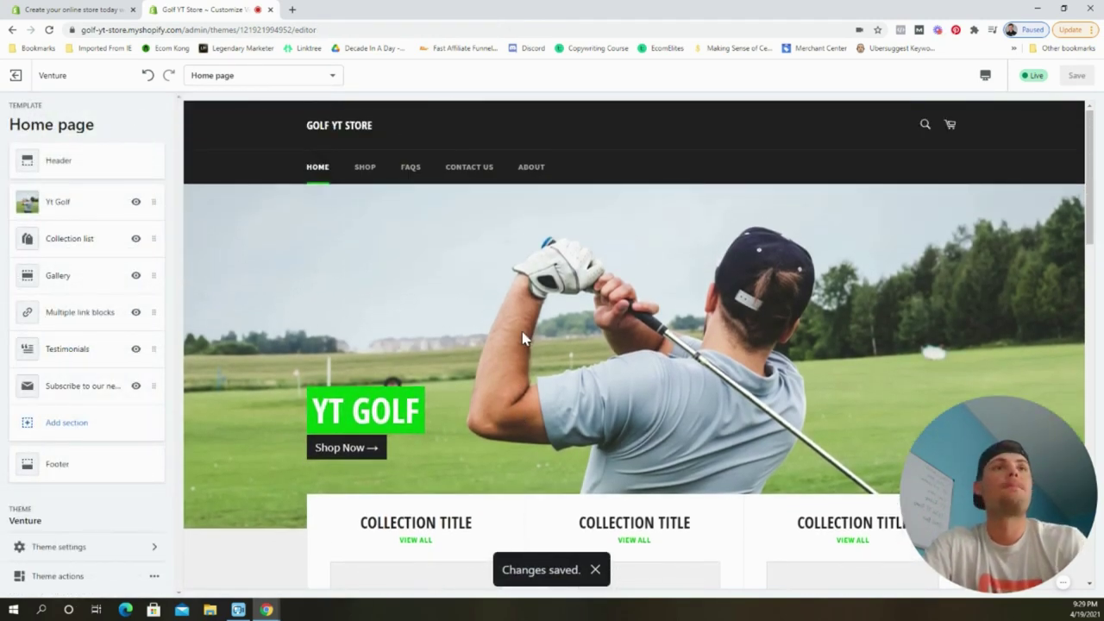
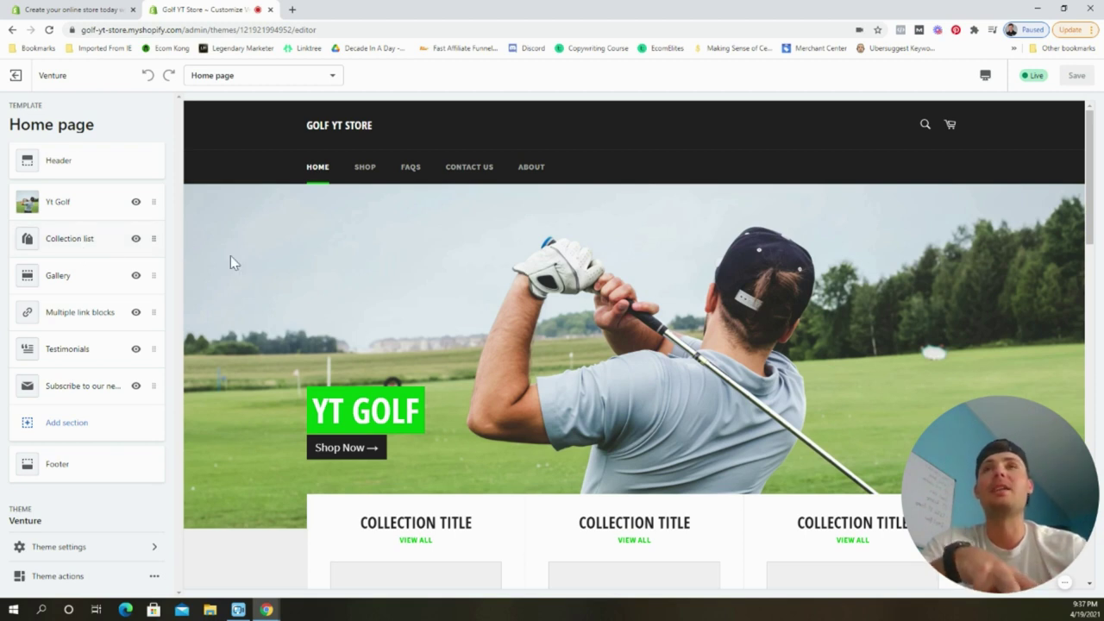
From Products > Collections, bulk-delete all four existing collections and confirm the deletion.
{"action": "left_click", "coordinate": [15, 76]}
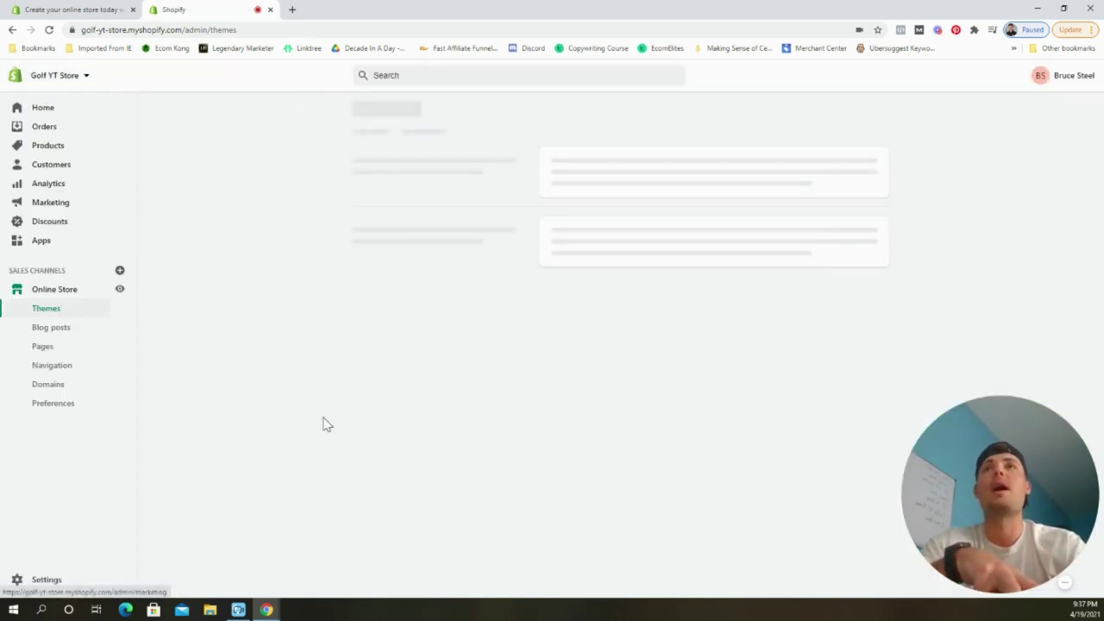
{"action": "left_click", "coordinate": [74, 153]}
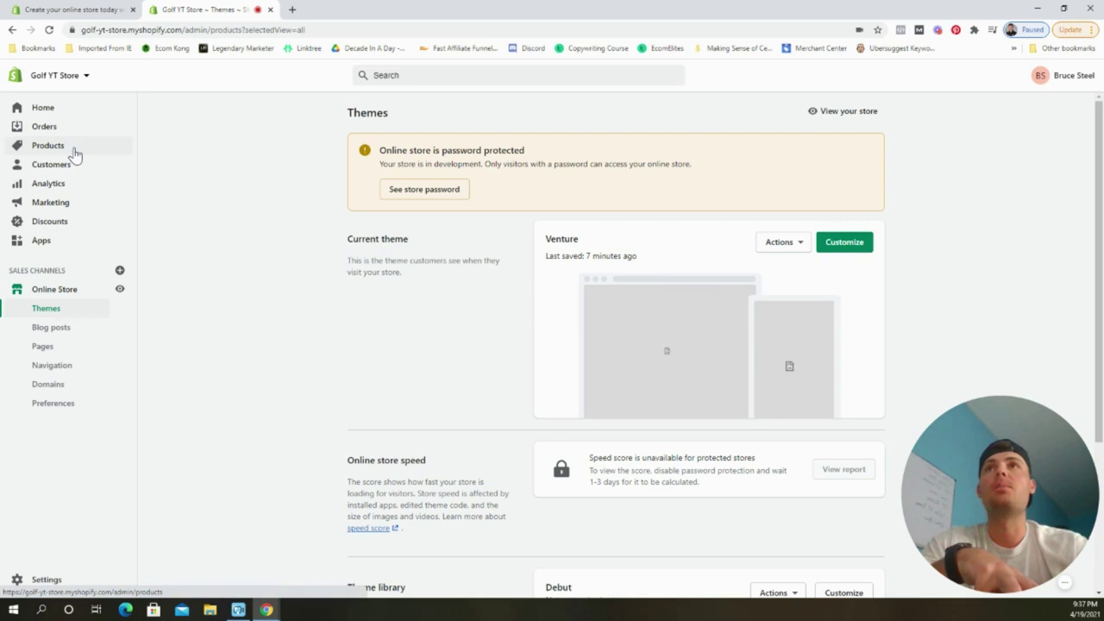
{"action": "left_click", "coordinate": [73, 224]}
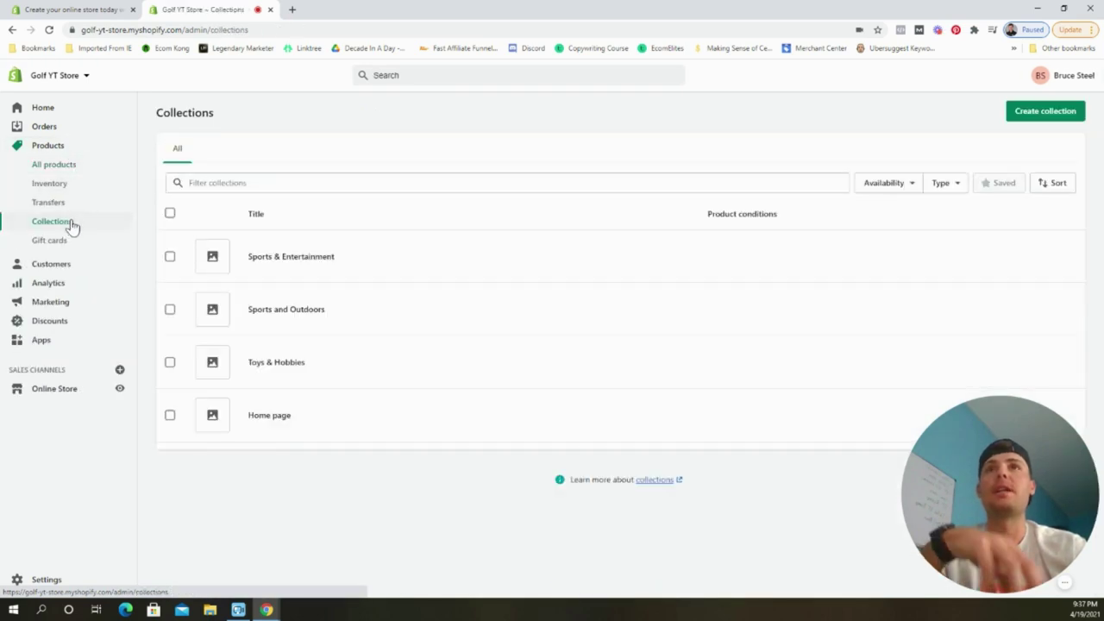
{"action": "left_click", "coordinate": [171, 259]}
{"action": "left_click", "coordinate": [171, 309]}
{"action": "left_click", "coordinate": [171, 416]}
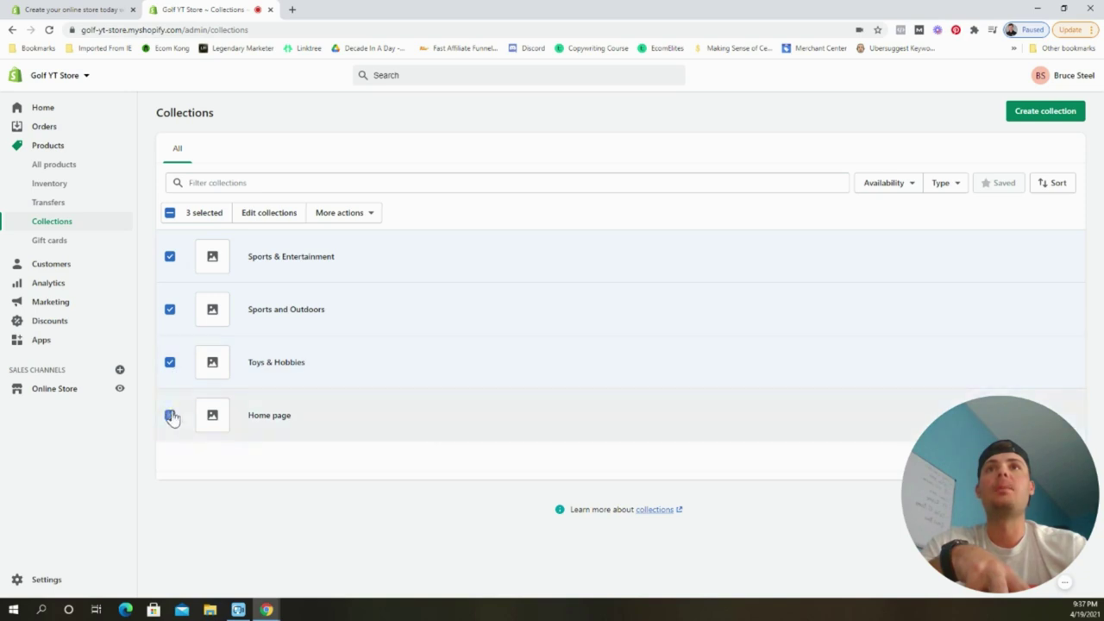
{"action": "left_click", "coordinate": [347, 213]}
{"action": "left_click", "coordinate": [340, 290]}
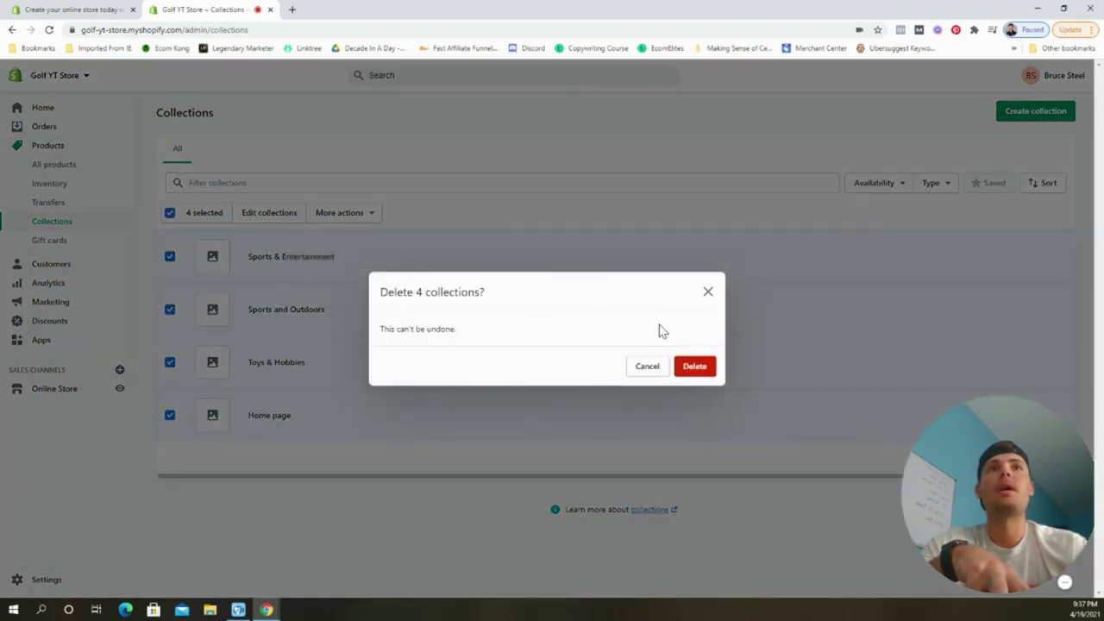
{"action": "left_click", "coordinate": [701, 369]}
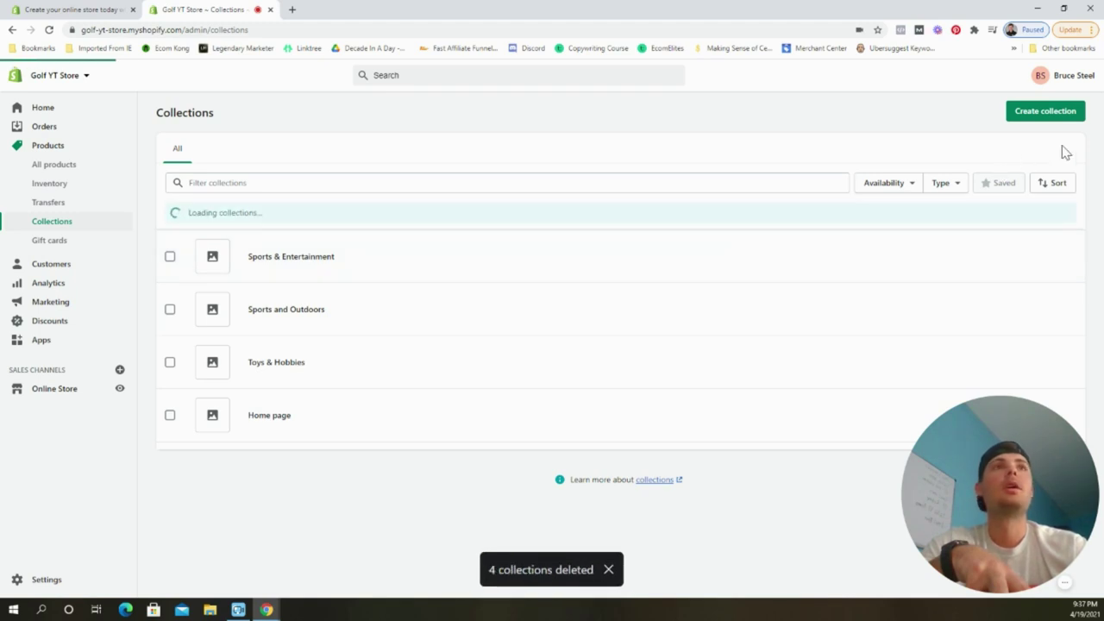
Create and save a manual collection titled 'Best Sellers', then open All products.
{"action": "left_click", "coordinate": [646, 353]}
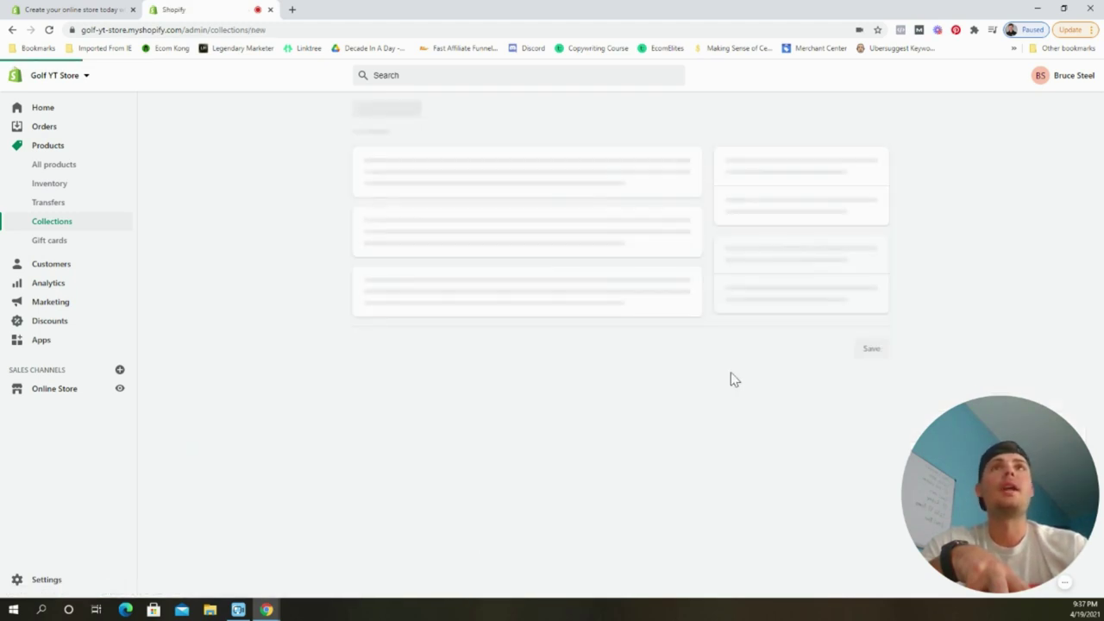
{"action": "left_click", "coordinate": [524, 166]}
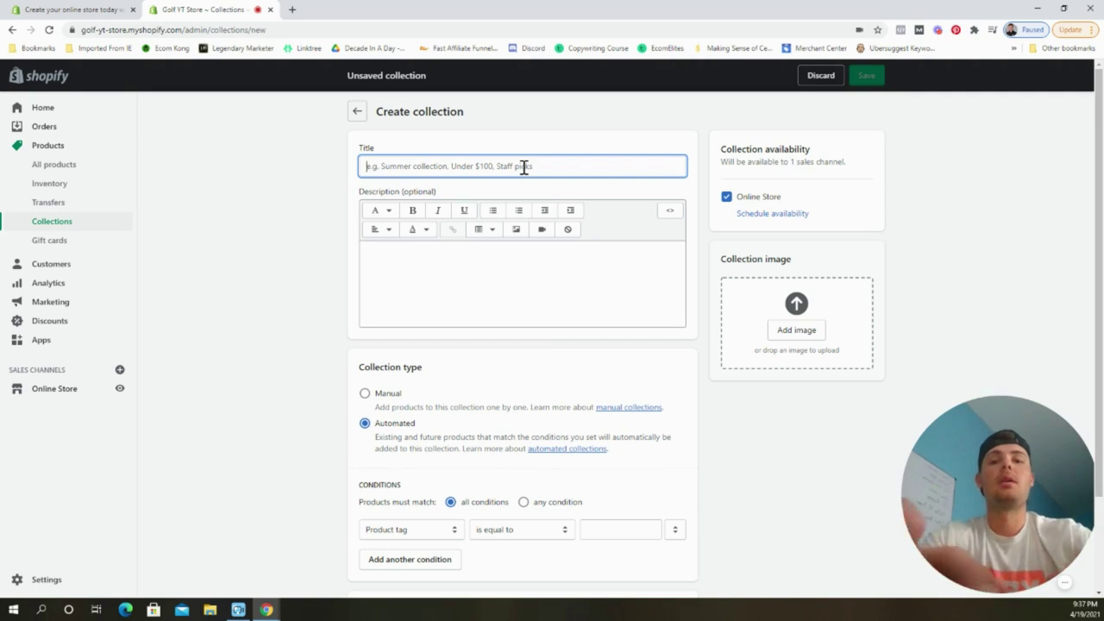
{"action": "type", "text": "Best Sellers"}
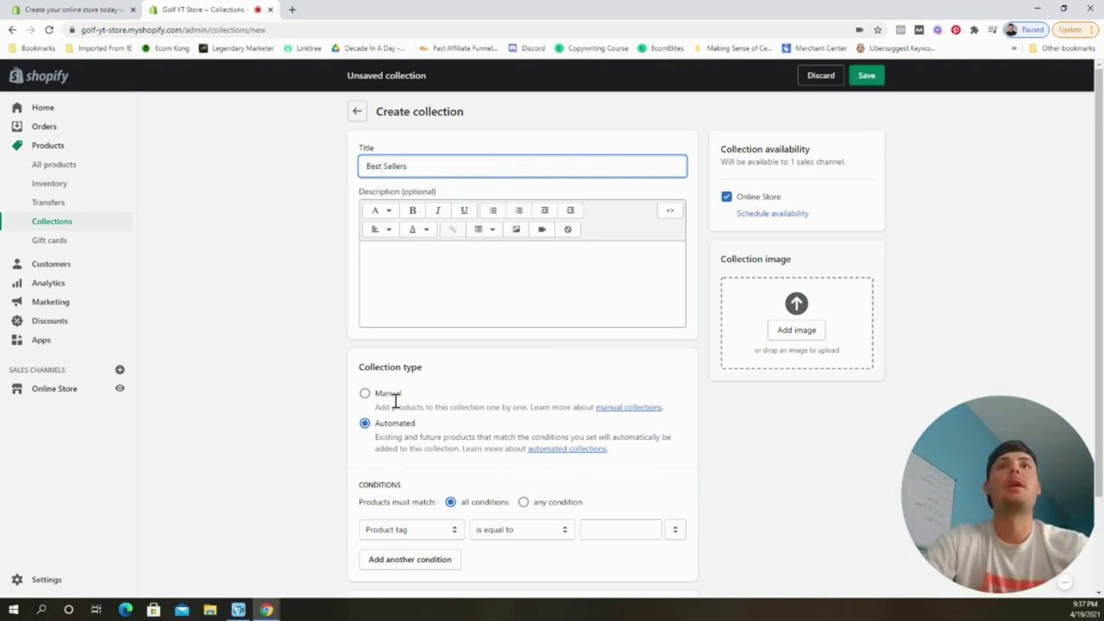
{"action": "left_click", "coordinate": [389, 396]}
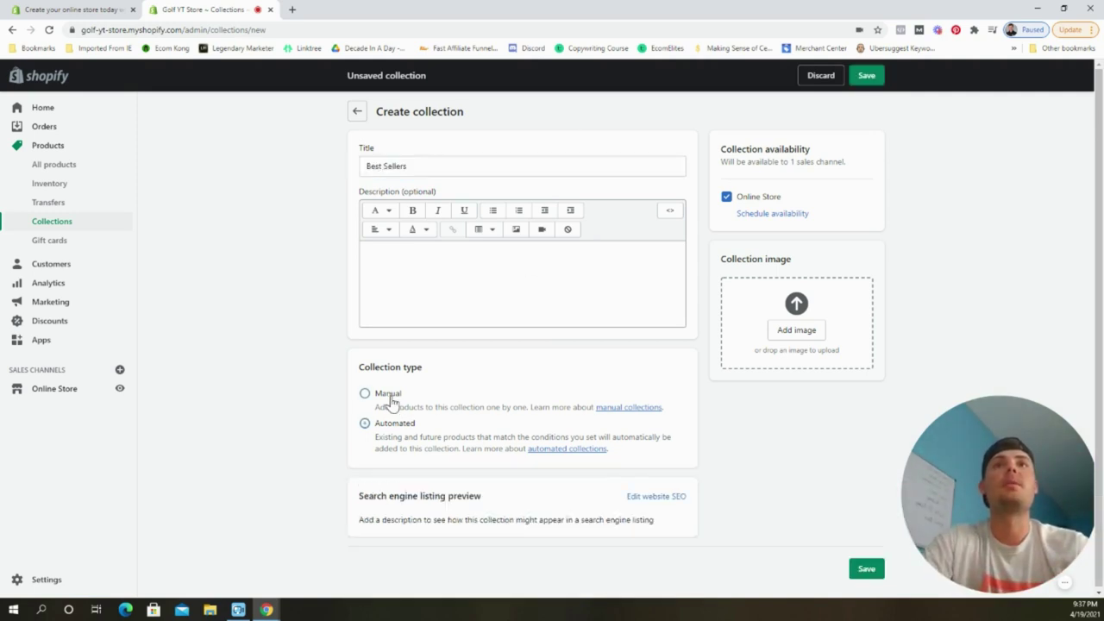
{"action": "left_click", "coordinate": [867, 78]}
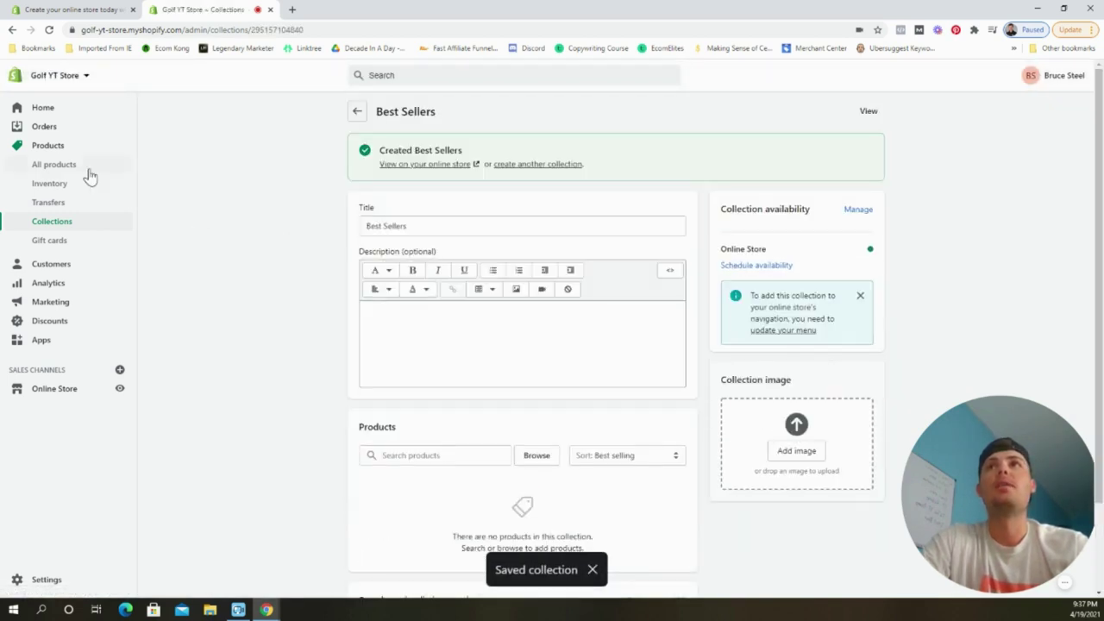
{"action": "left_click", "coordinate": [54, 165]}
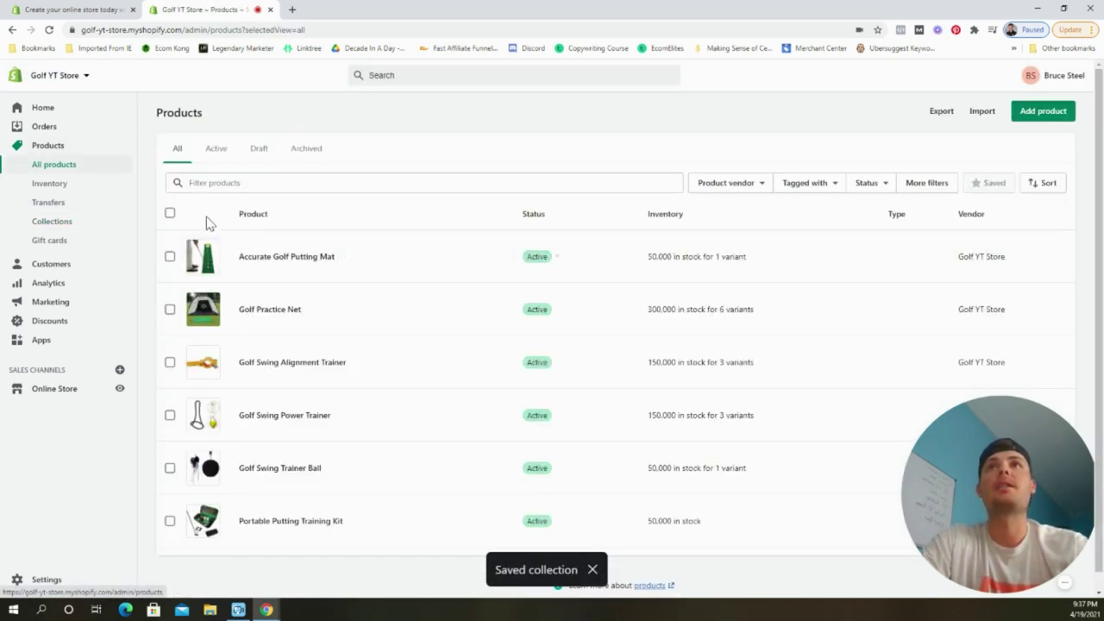
Select all six products and add them to the Best Sellers collection.
{"action": "left_click", "coordinate": [169, 215]}
{"action": "left_click", "coordinate": [323, 221]}
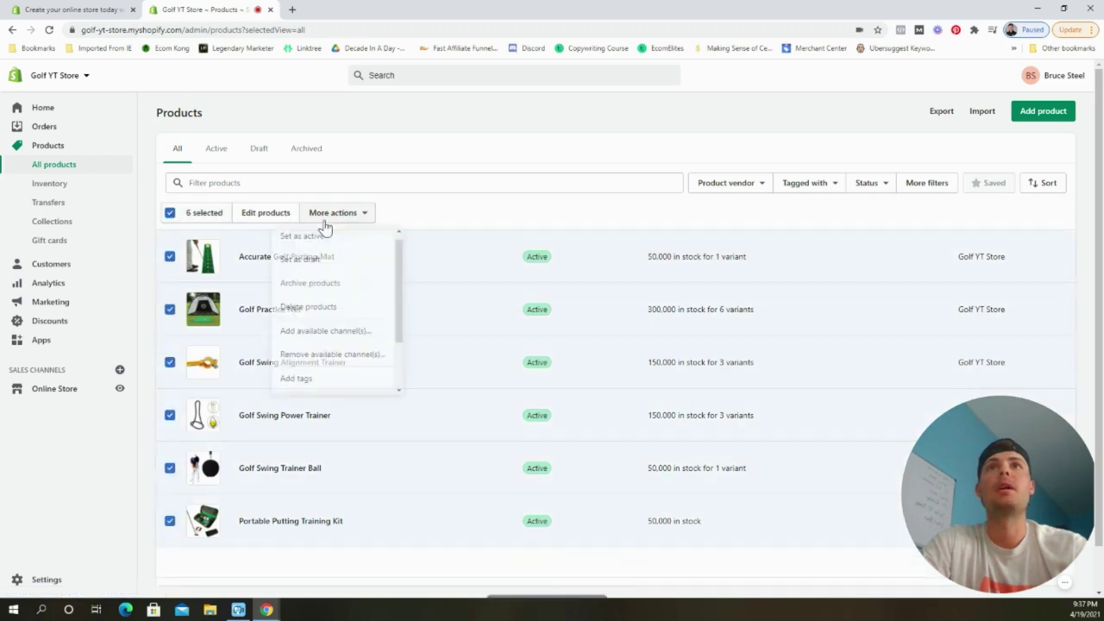
{"action": "scroll", "coordinate": [340, 281], "scroll_direction": "down", "scroll_amount": 3}
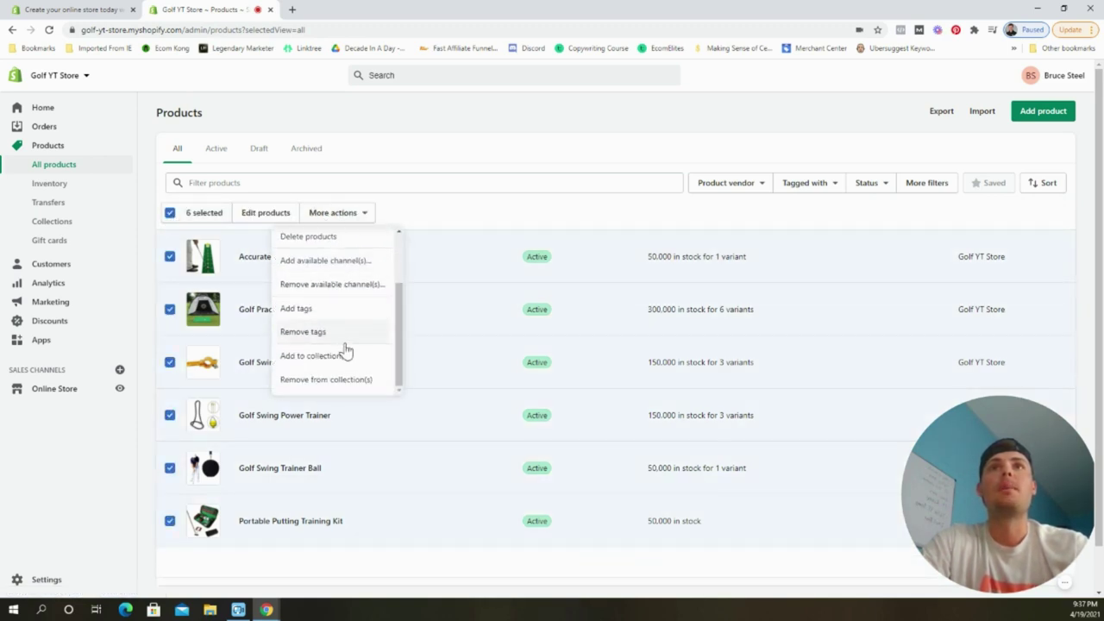
{"action": "left_click", "coordinate": [345, 355]}
{"action": "left_click", "coordinate": [407, 346]}
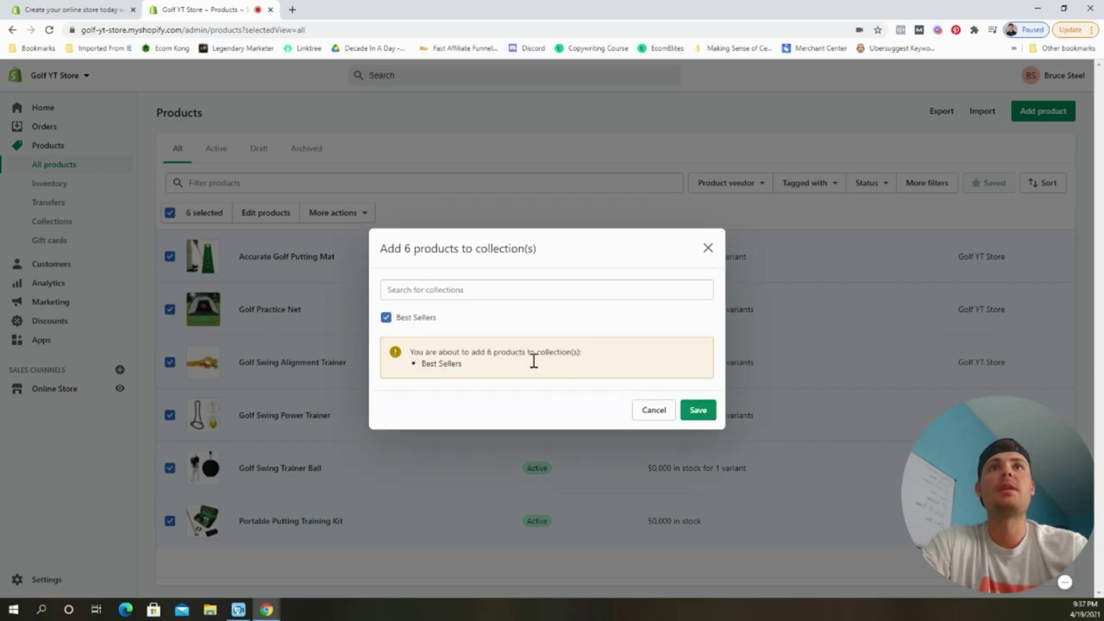
{"action": "left_click", "coordinate": [697, 410]}
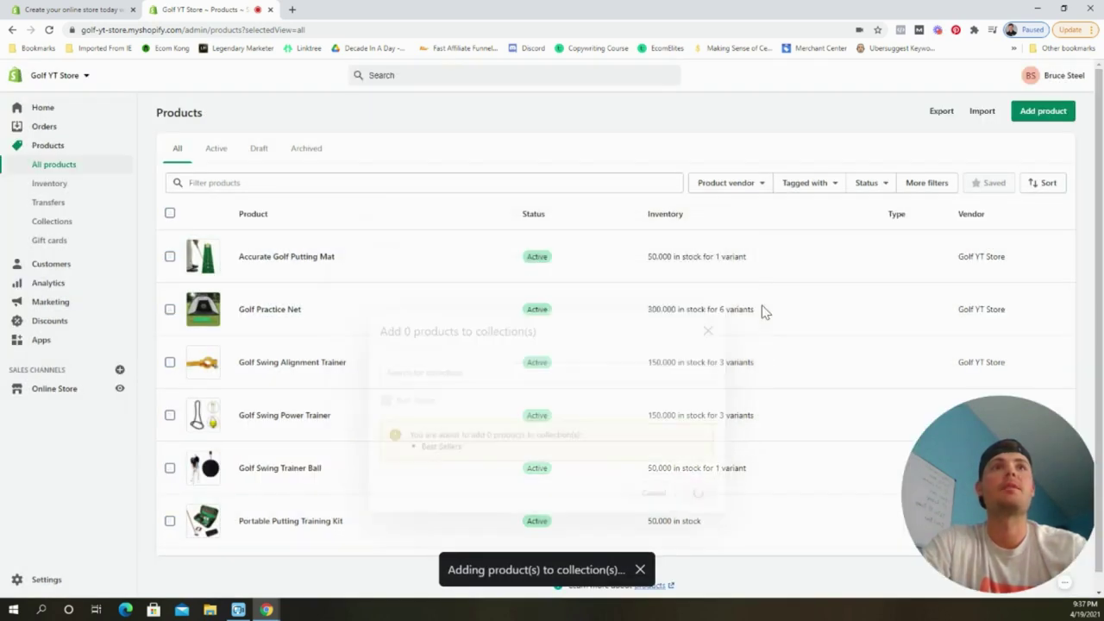
{"action": "left_click", "coordinate": [85, 227]}
Sort Best Sellers manually and drag Accurate Golf Putting Mat into third place.
{"action": "left_click", "coordinate": [295, 273]}
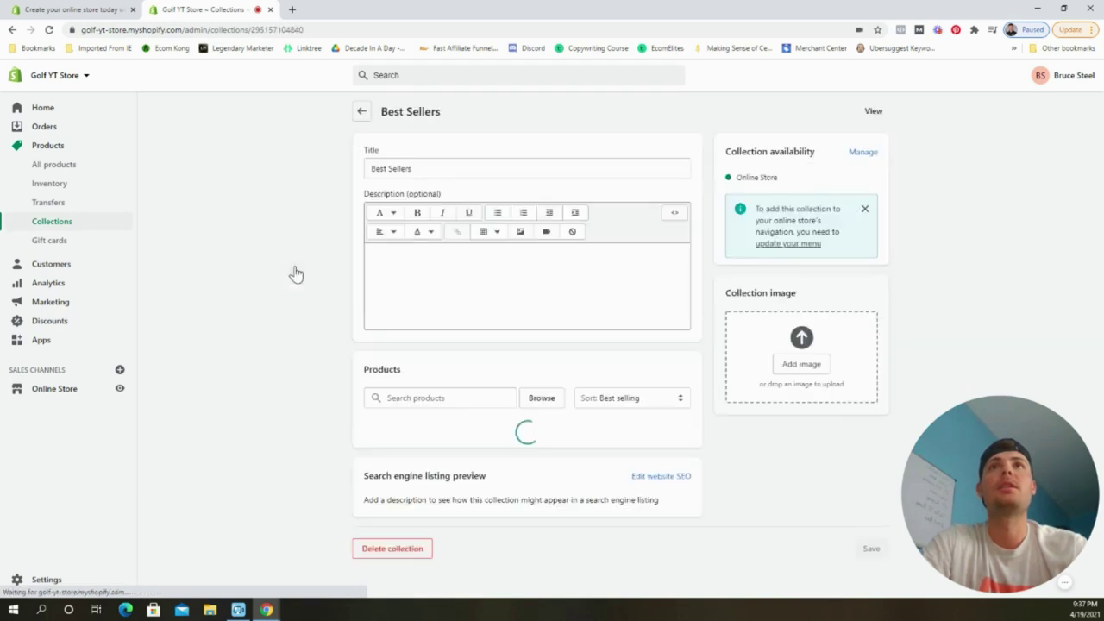
{"action": "scroll", "coordinate": [266, 367], "scroll_direction": "down", "scroll_amount": 2}
{"action": "scroll", "coordinate": [284, 362], "scroll_direction": "down", "scroll_amount": 1}
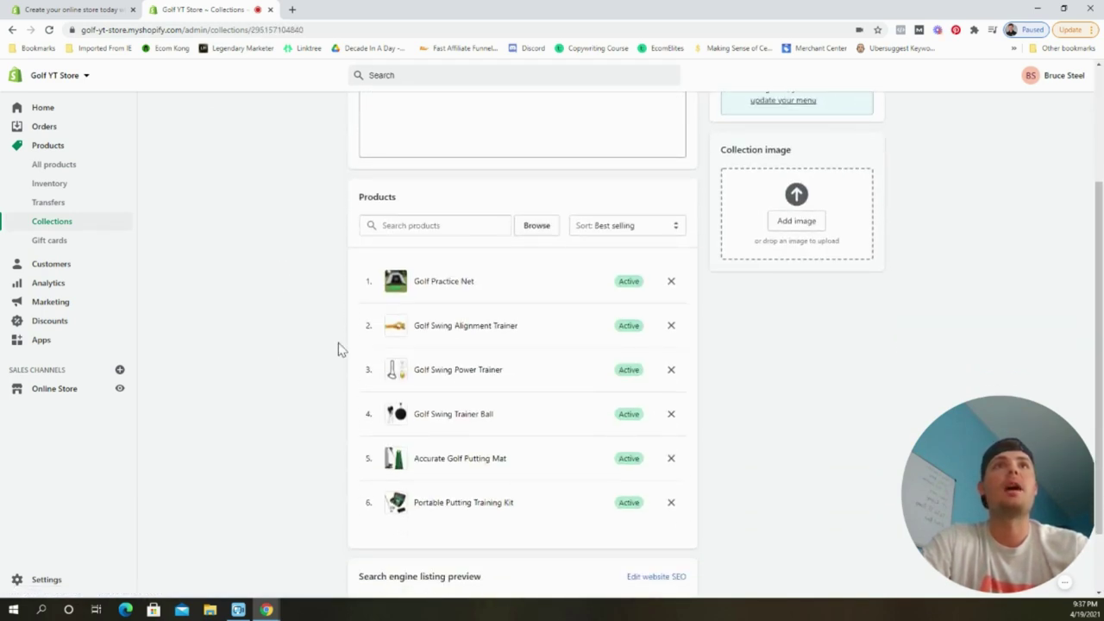
{"action": "left_click", "coordinate": [601, 228]}
{"action": "left_click", "coordinate": [614, 373]}
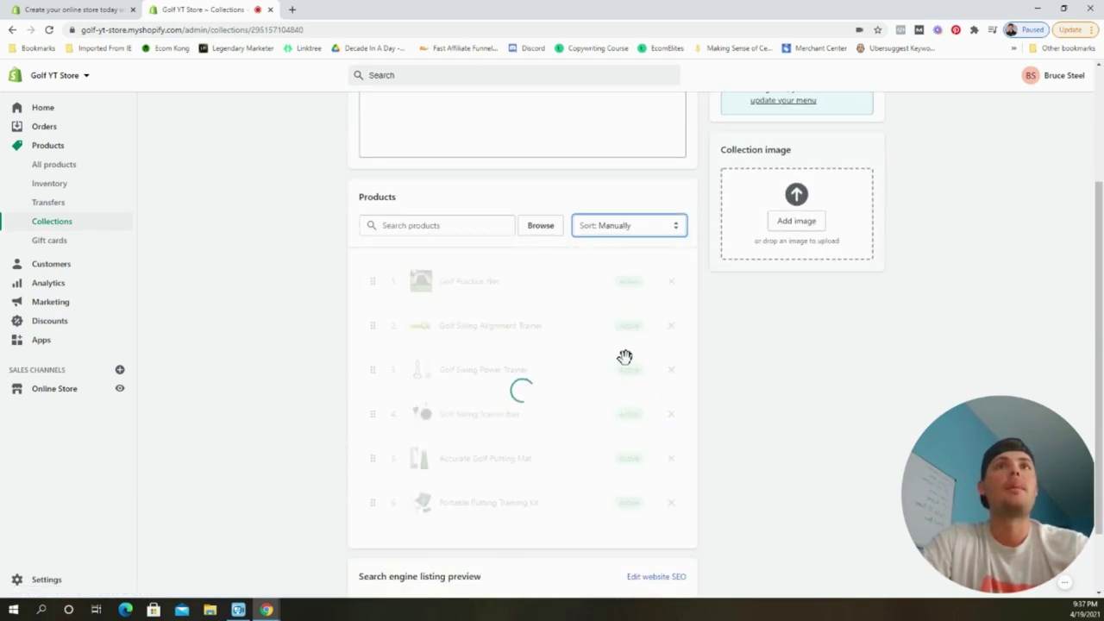
{"action": "scroll", "coordinate": [561, 407], "scroll_direction": "down", "scroll_amount": 1}
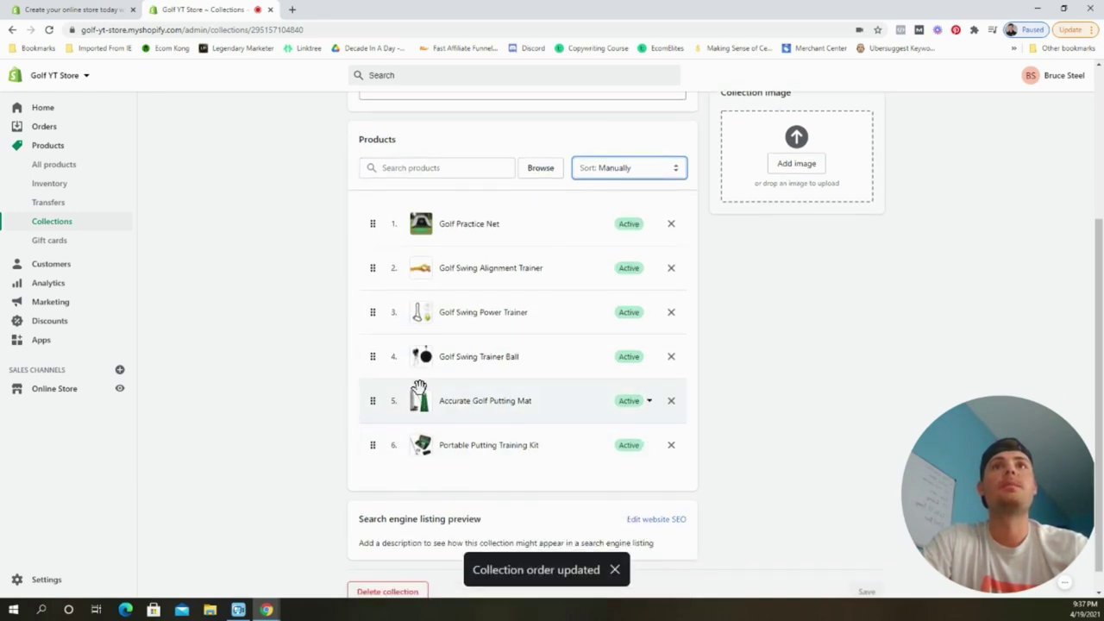
{"action": "left_click_drag", "start_coordinate": [410, 401], "coordinate": [414, 298]}
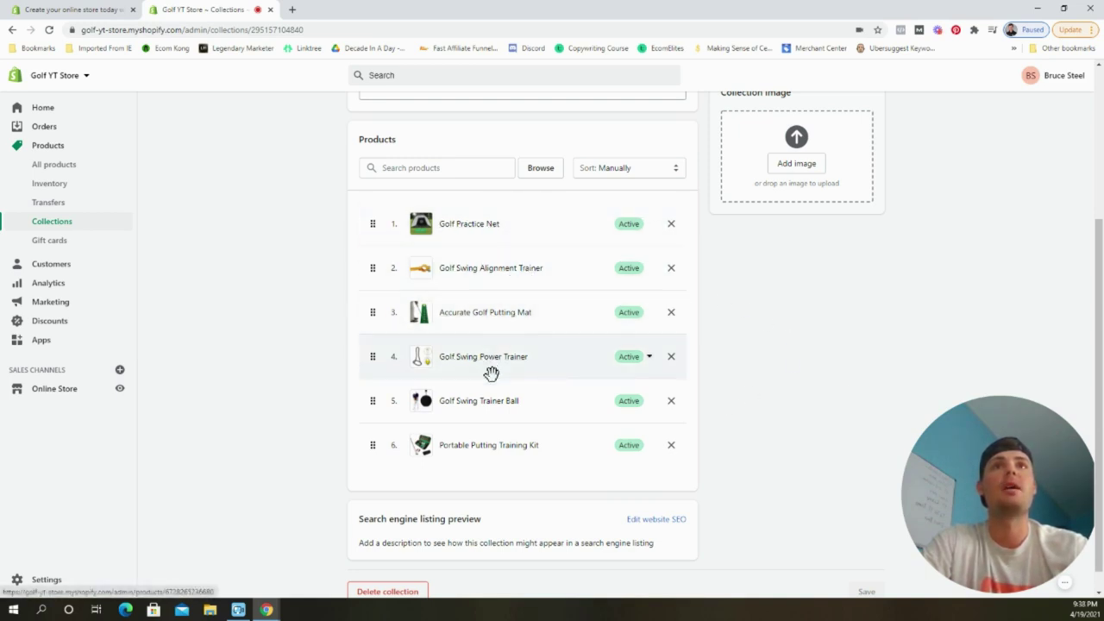
Return to the collections list and go to the Online Store themes page.
{"action": "scroll", "coordinate": [561, 373], "scroll_direction": "up", "scroll_amount": 3}
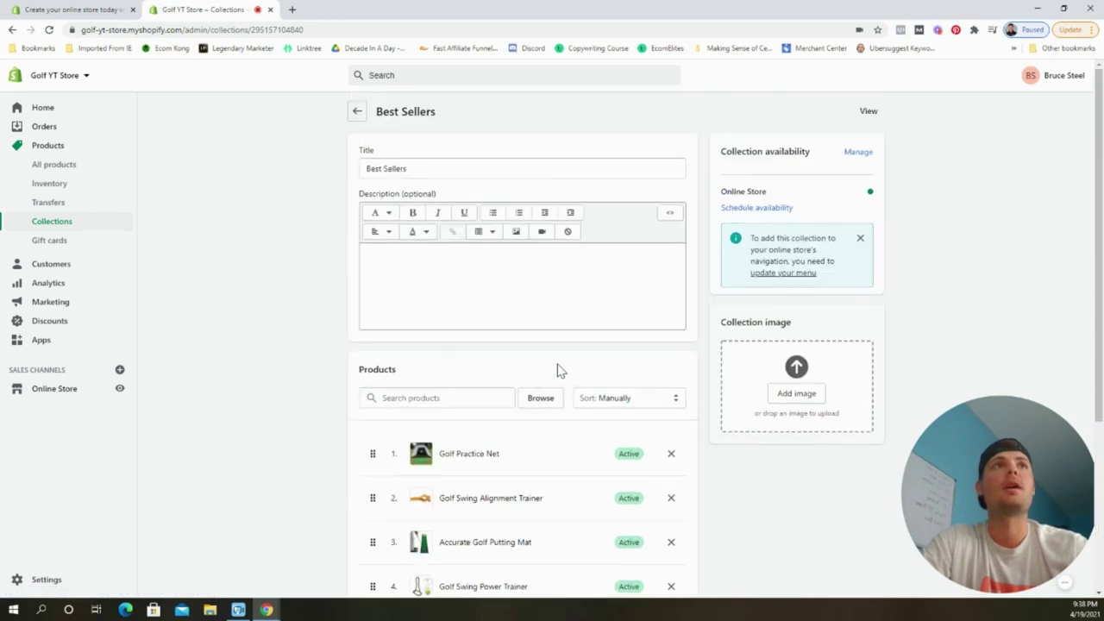
{"action": "left_click", "coordinate": [357, 111]}
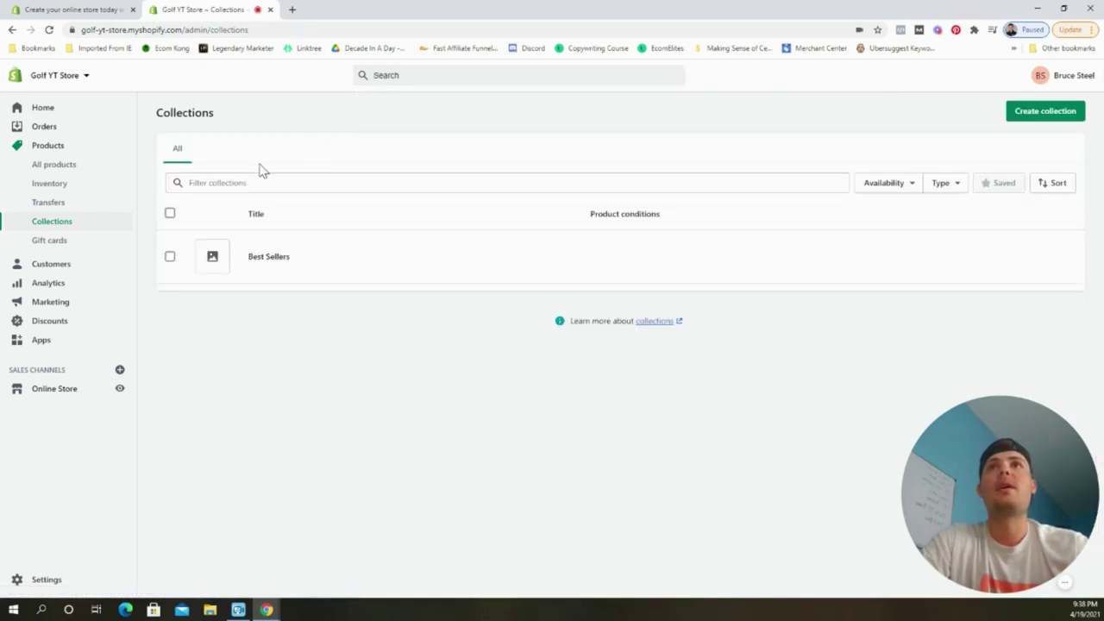
{"action": "left_click", "coordinate": [69, 389]}
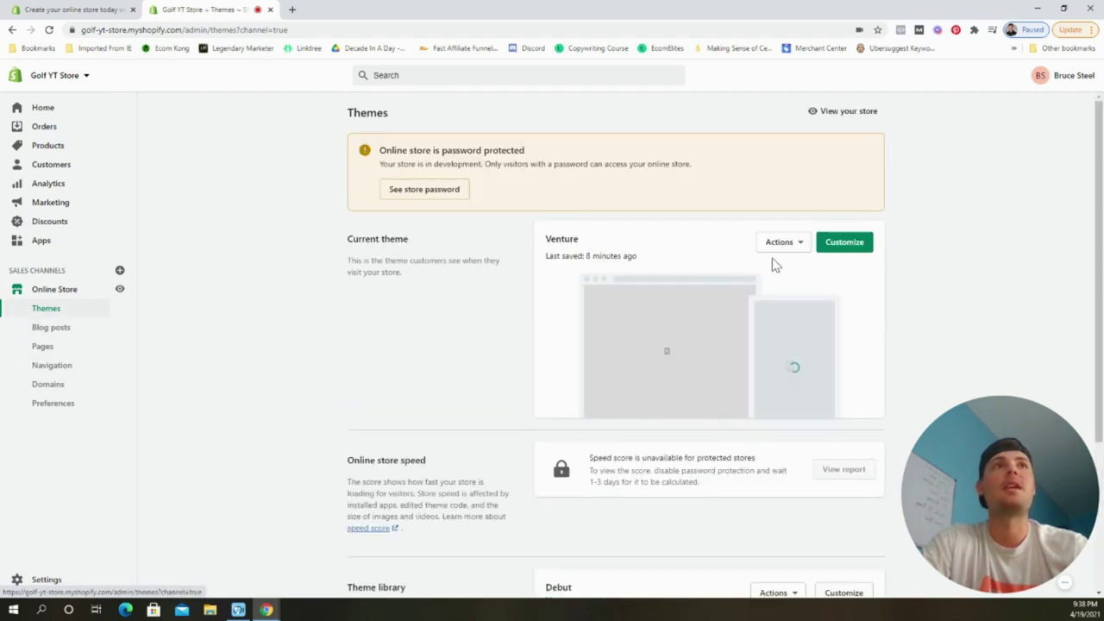
Add a Featured collection section to the Venture home page and move it below Yt Golf.
{"action": "left_click", "coordinate": [834, 248]}
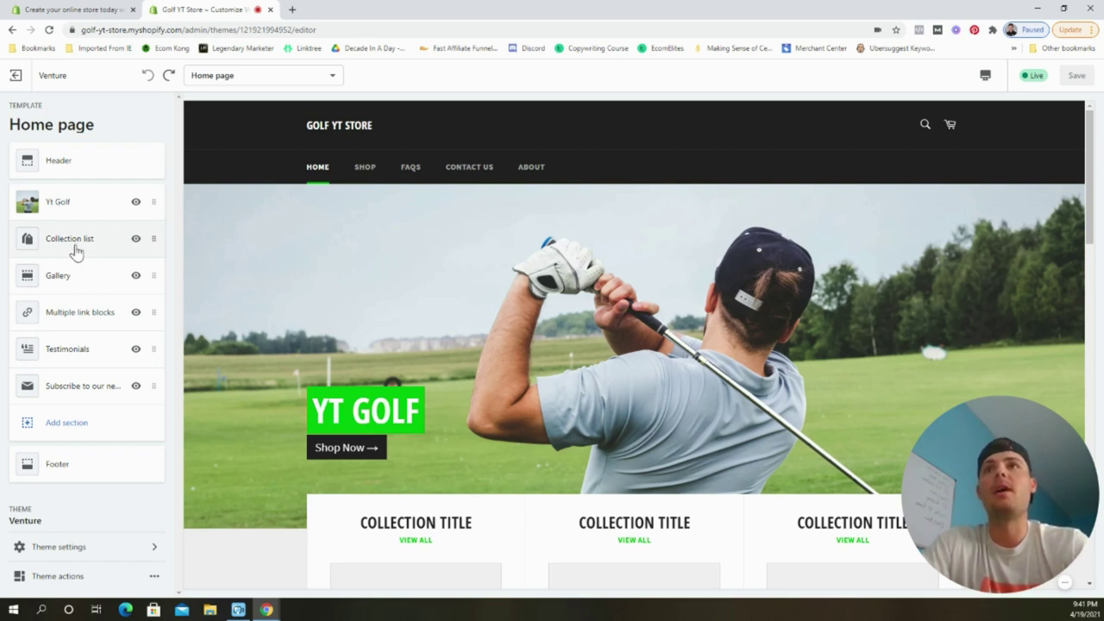
{"action": "left_click", "coordinate": [93, 424]}
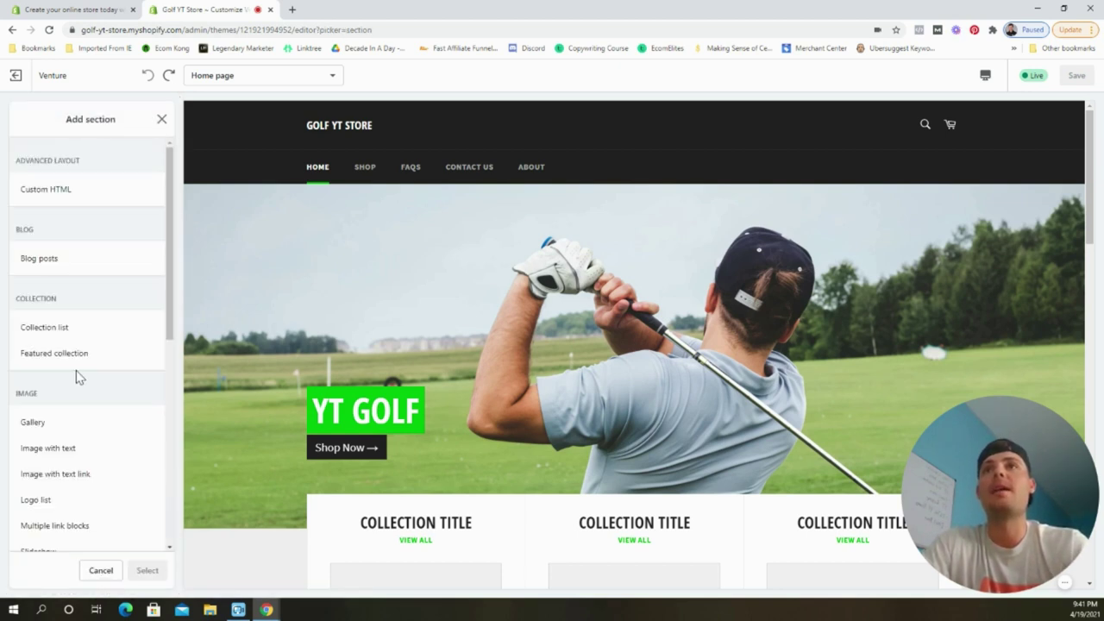
{"action": "left_click", "coordinate": [76, 356]}
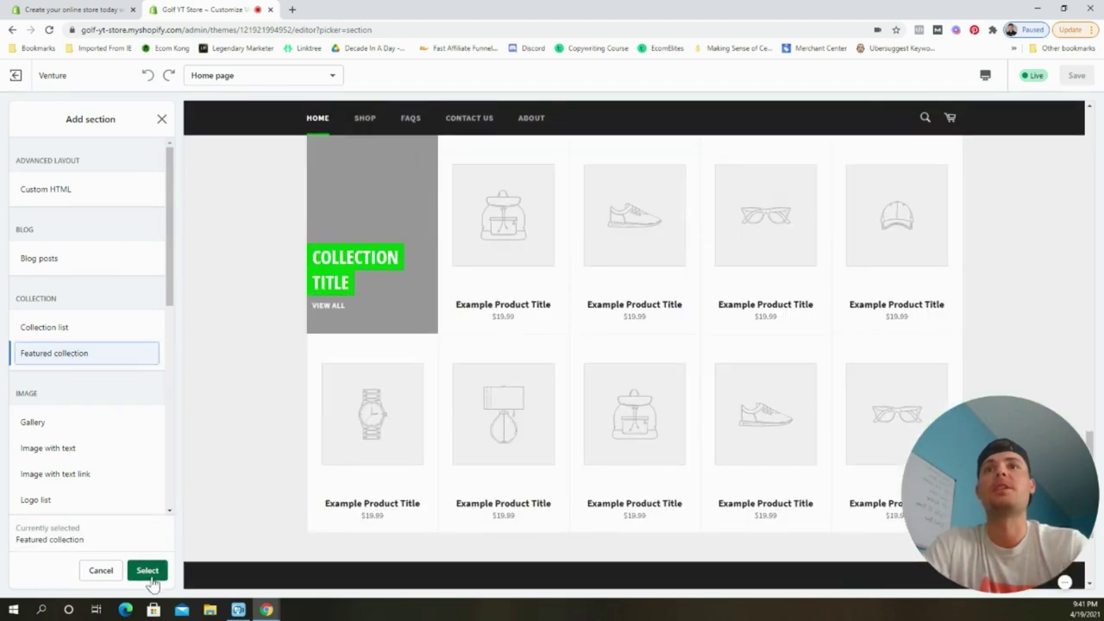
{"action": "left_click", "coordinate": [147, 571]}
{"action": "left_click", "coordinate": [19, 118]}
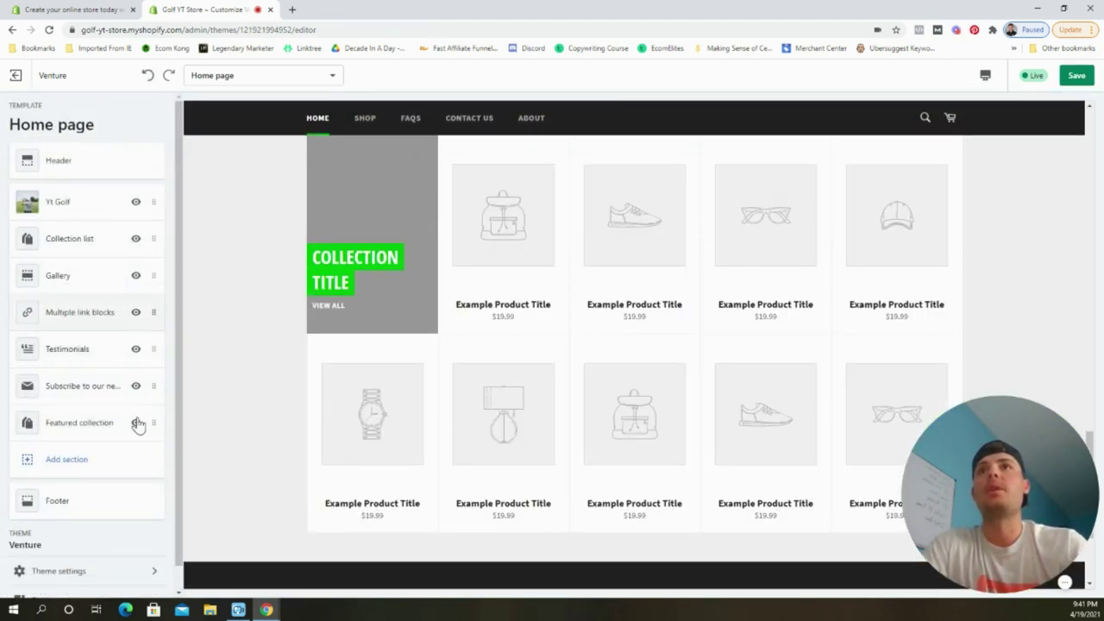
{"action": "left_click_drag", "start_coordinate": [154, 423], "coordinate": [159, 234]}
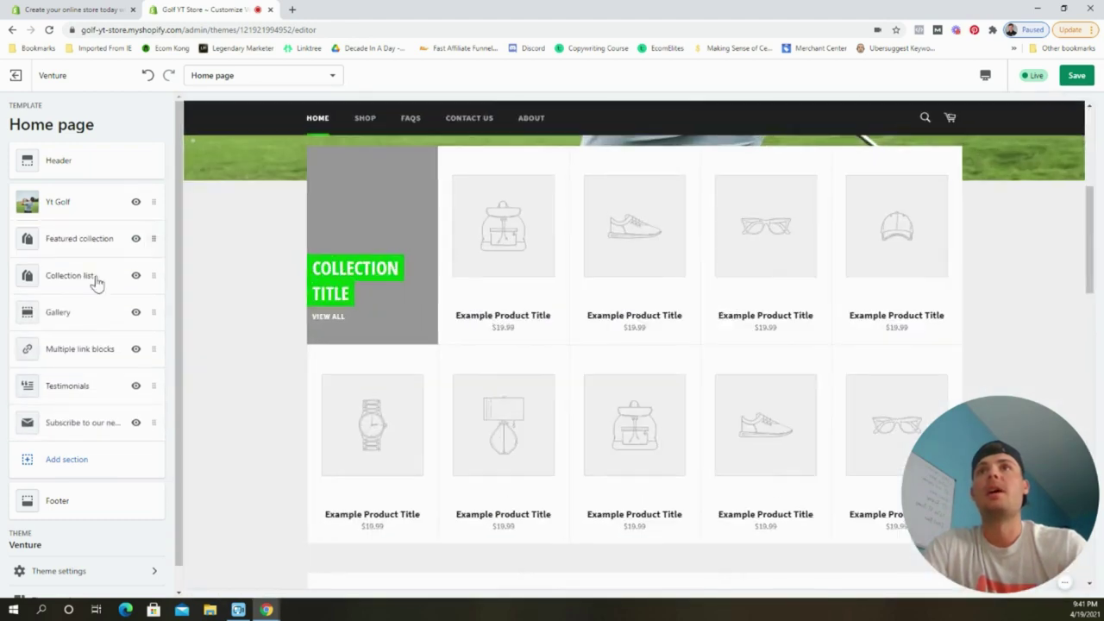
Remove the Collection list section from the home page.
{"action": "left_click", "coordinate": [104, 275]}
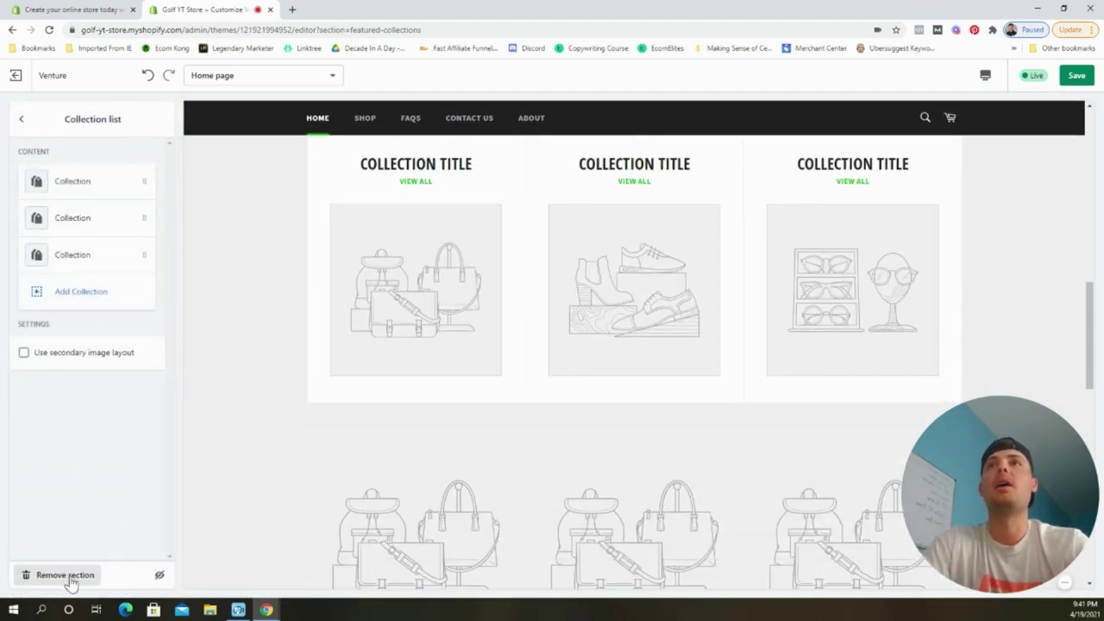
{"action": "left_click", "coordinate": [69, 576]}
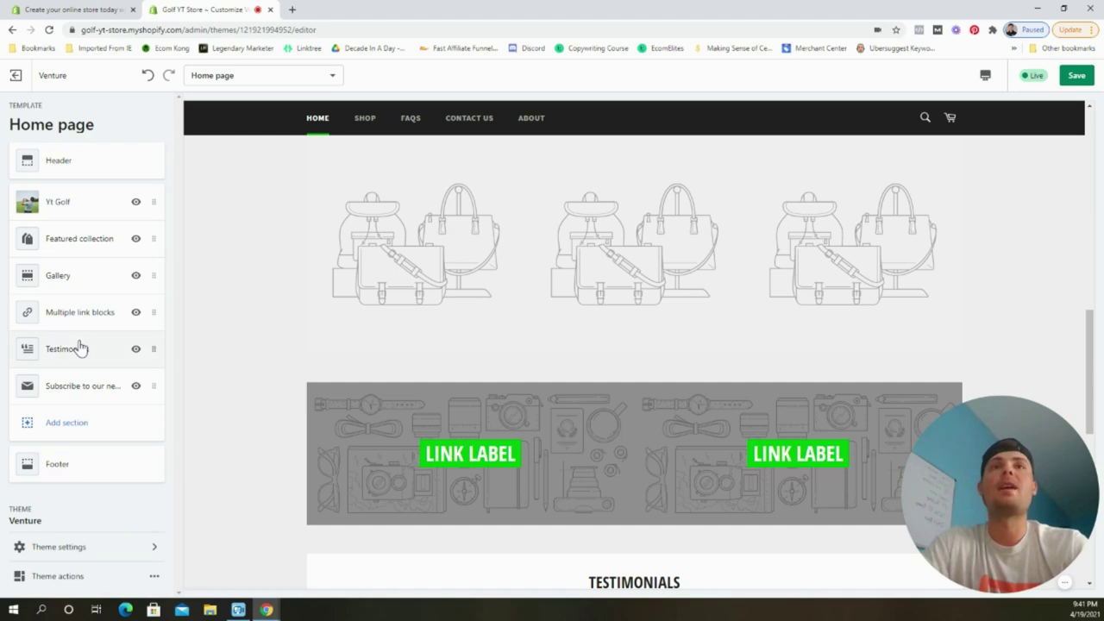
{"action": "scroll", "coordinate": [409, 402], "scroll_direction": "up", "scroll_amount": 10}
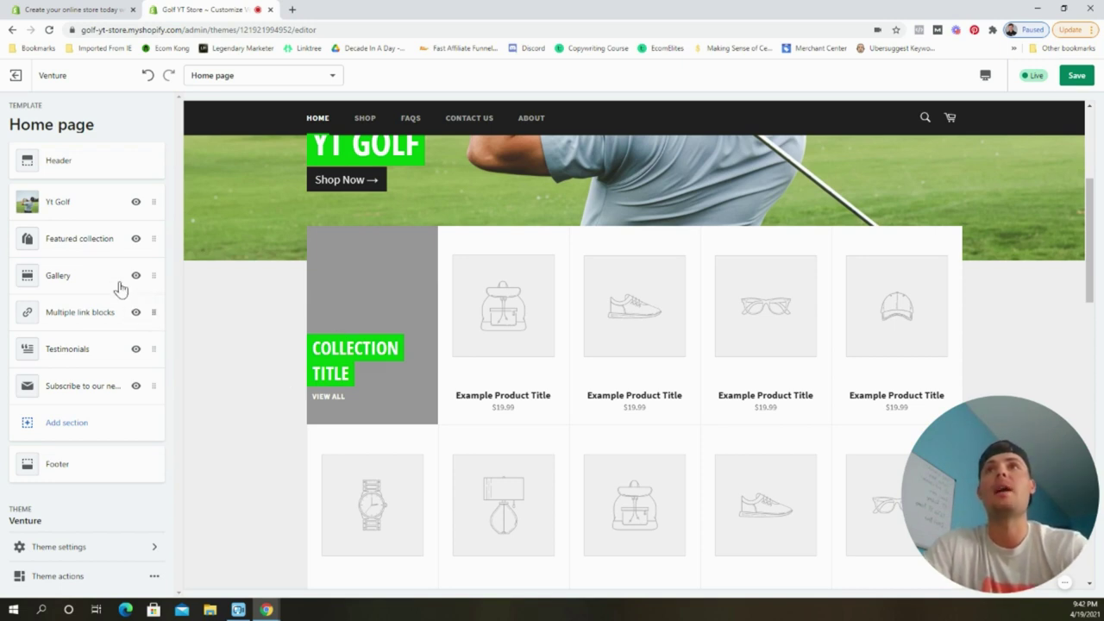
Set the Featured collection section to 1 row showing Best Sellers, and save.
{"action": "left_click", "coordinate": [93, 240]}
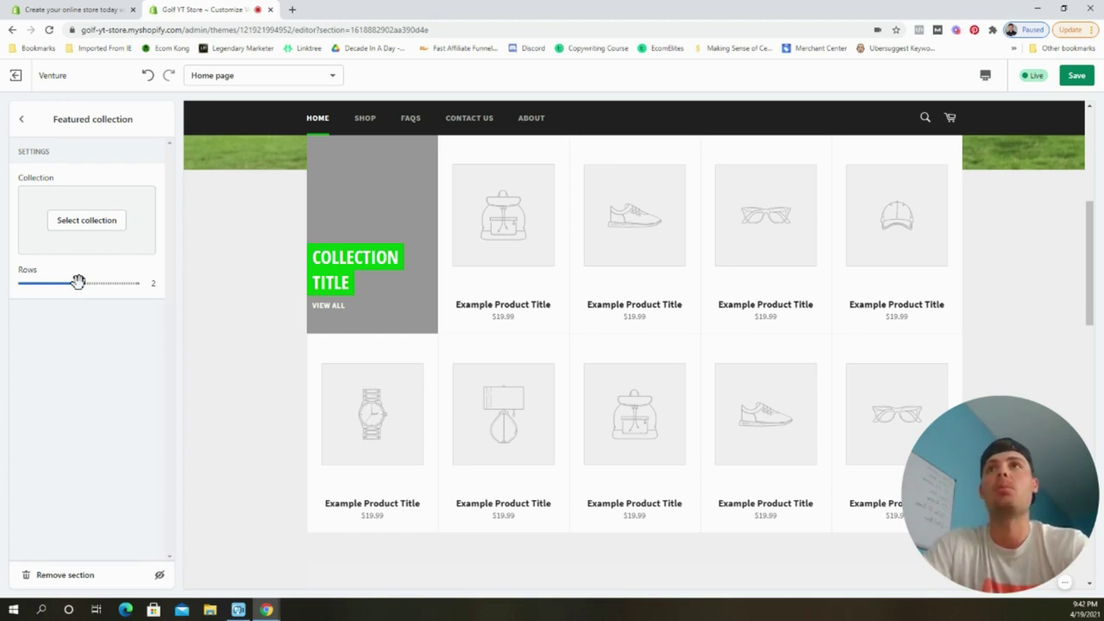
{"action": "left_click_drag", "start_coordinate": [29, 284], "coordinate": [28, 284]}
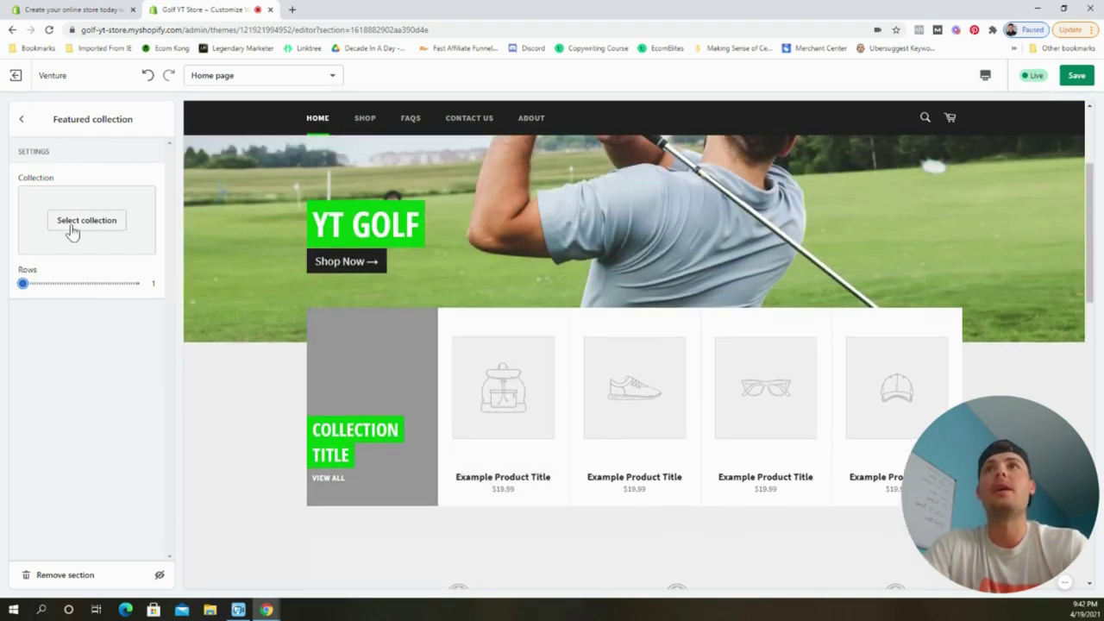
{"action": "left_click", "coordinate": [73, 222]}
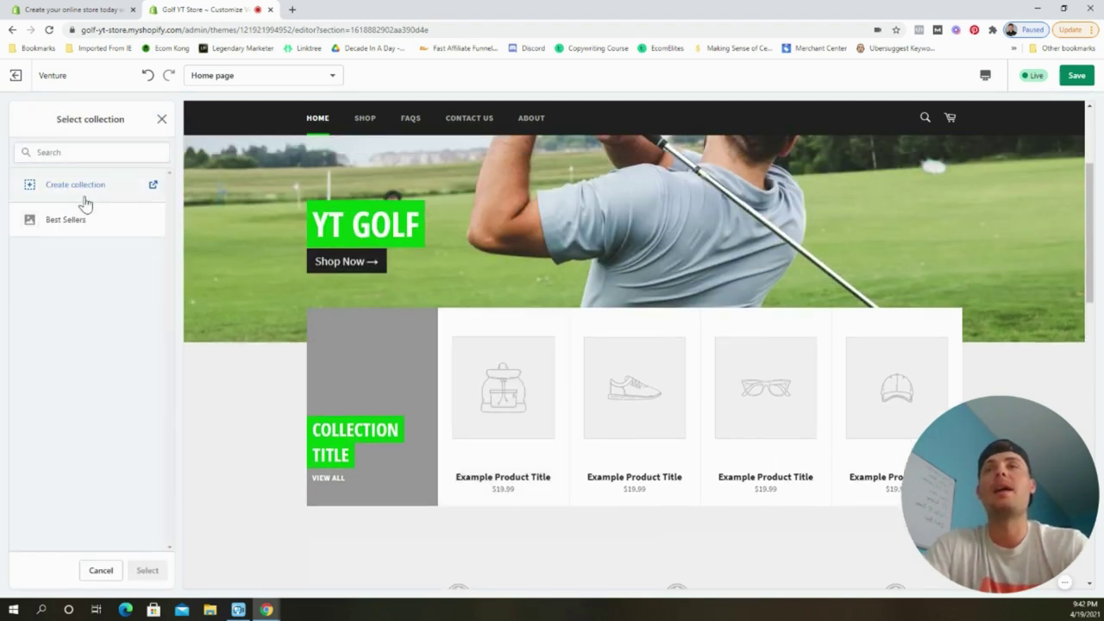
{"action": "left_click", "coordinate": [65, 220]}
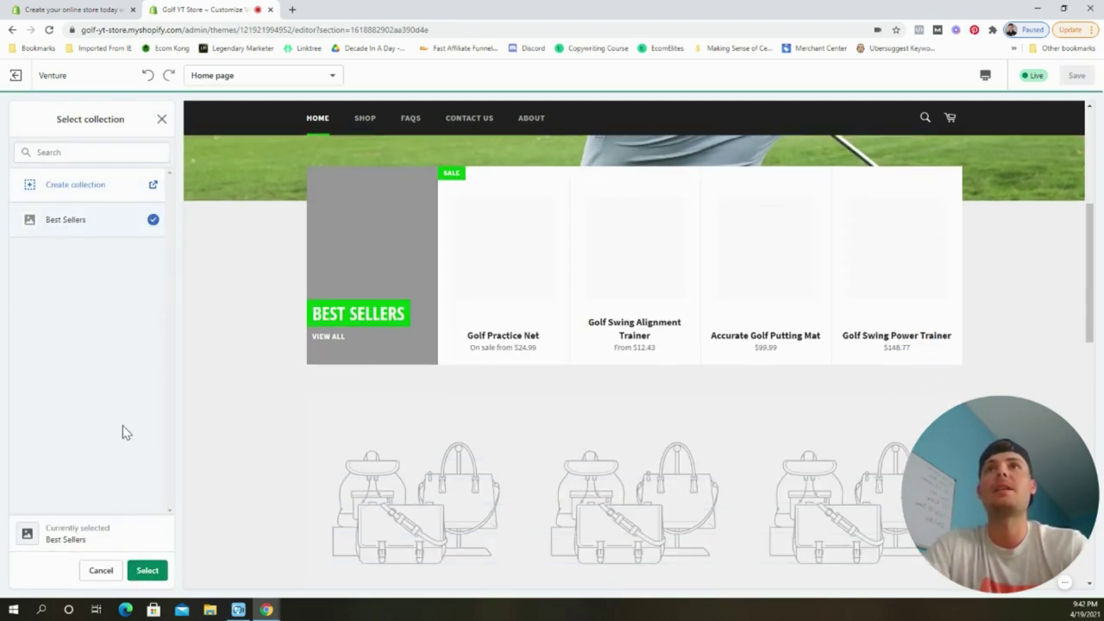
{"action": "left_click", "coordinate": [147, 571]}
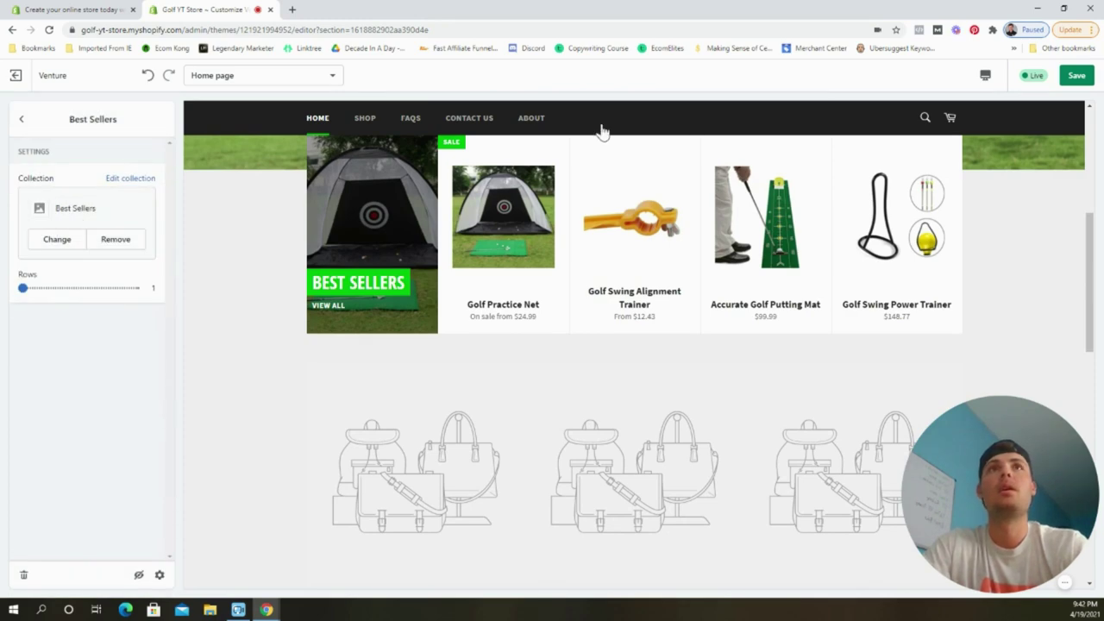
{"action": "left_click", "coordinate": [1075, 77]}
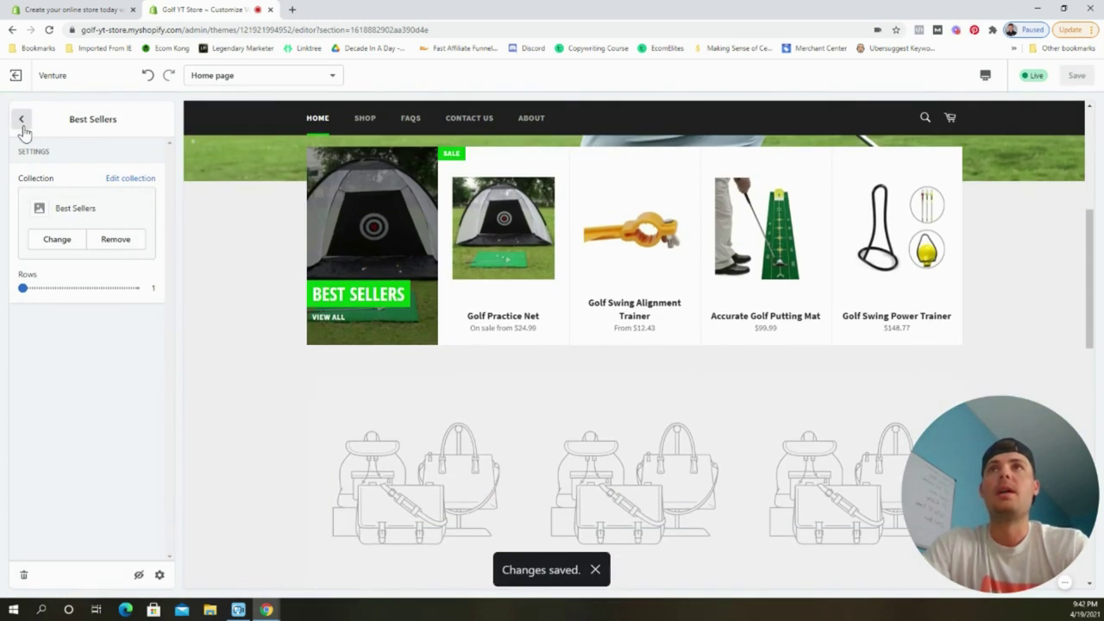
{"action": "left_click", "coordinate": [22, 119]}
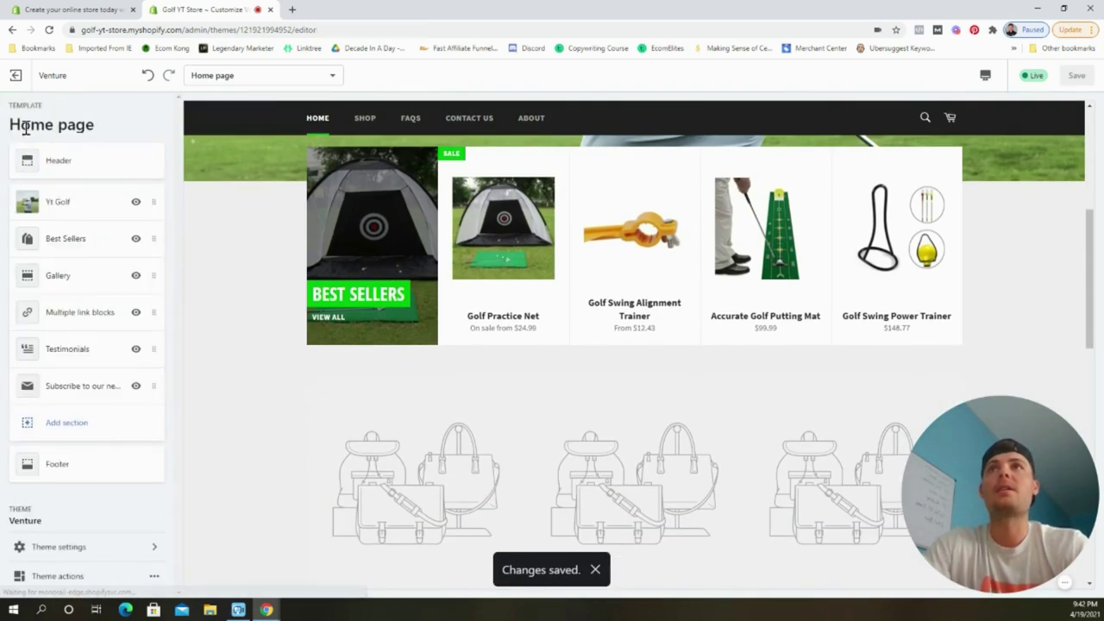
{"action": "scroll", "coordinate": [623, 420], "scroll_direction": "up", "scroll_amount": 5}
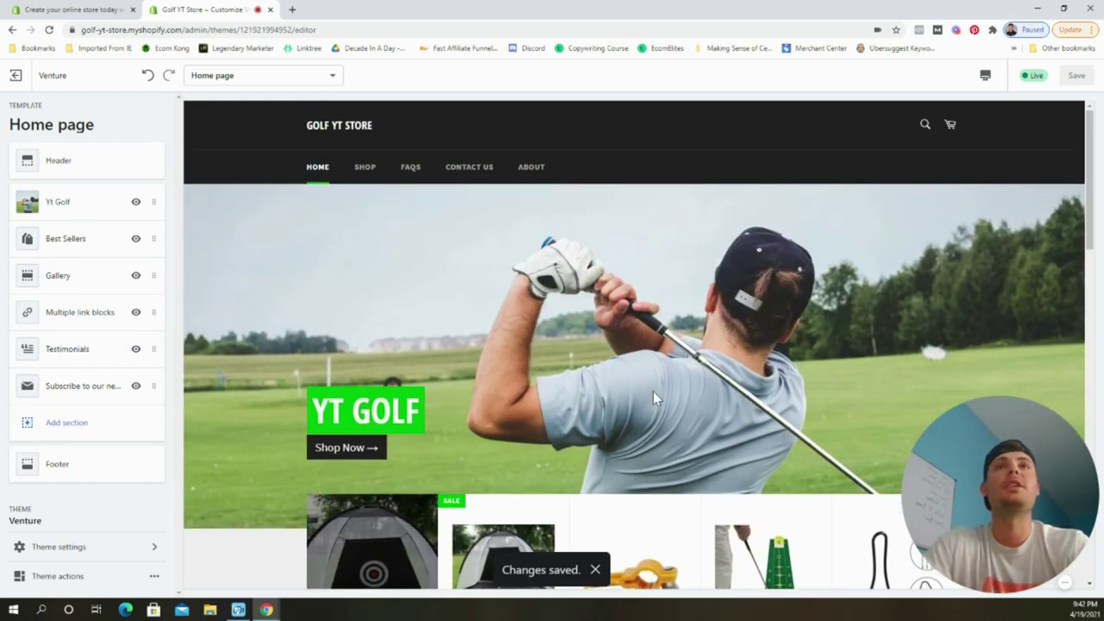
{"action": "scroll", "coordinate": [686, 390], "scroll_direction": "down", "scroll_amount": 1}
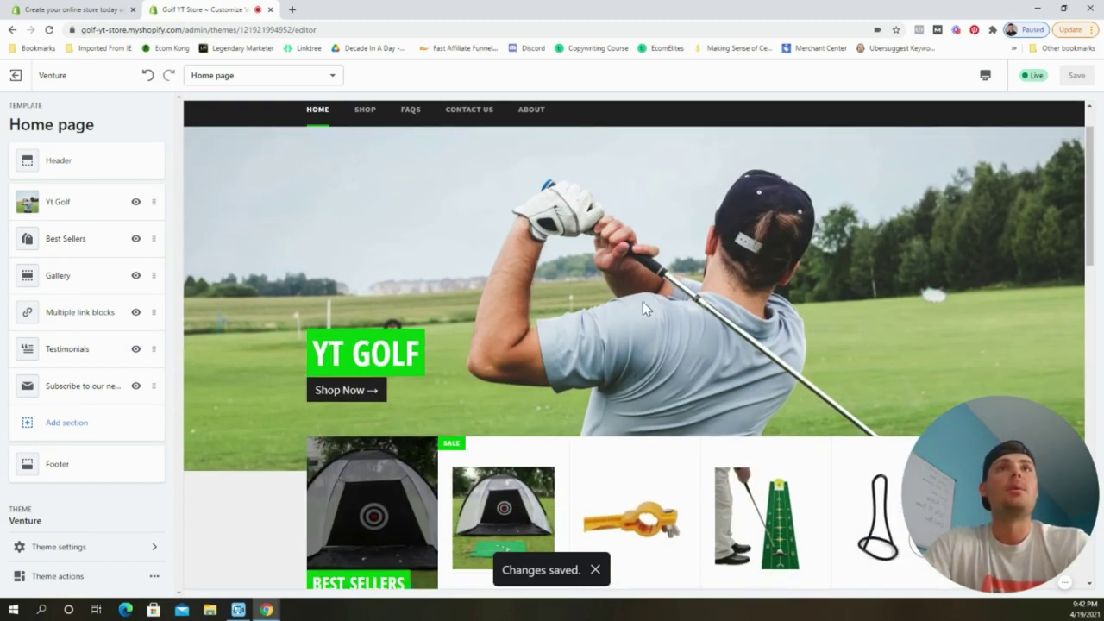
{"action": "scroll", "coordinate": [776, 341], "scroll_direction": "down", "scroll_amount": 2}
Replace the gallery's first image with a golf balls photo from the free images search 'golf'.
{"action": "scroll", "coordinate": [756, 345], "scroll_direction": "up", "scroll_amount": 3}
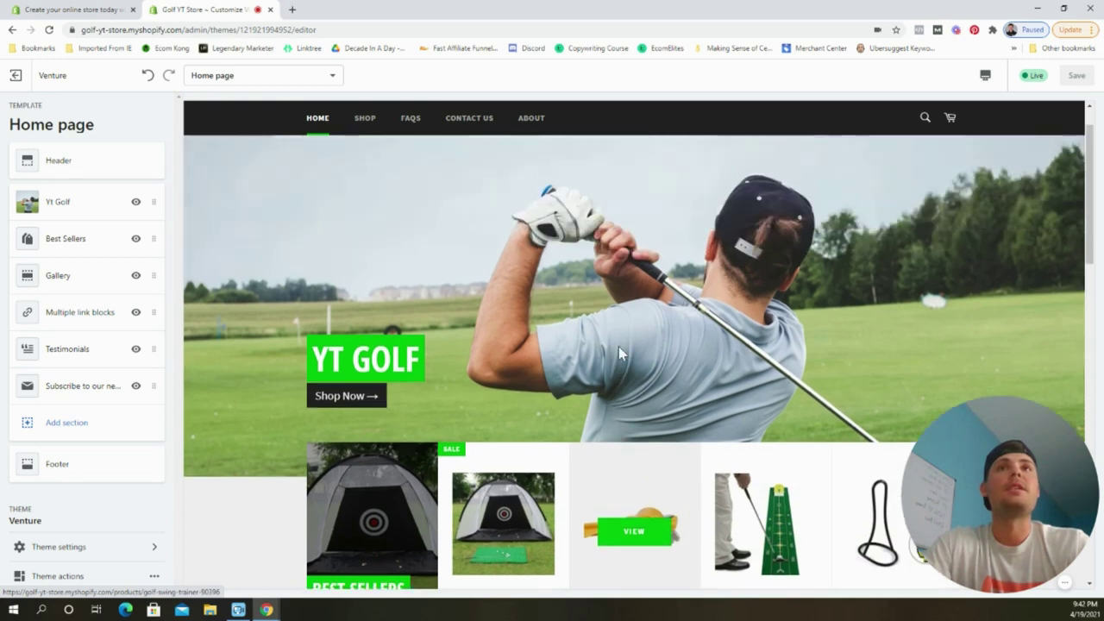
{"action": "scroll", "coordinate": [623, 355], "scroll_direction": "down", "scroll_amount": 5}
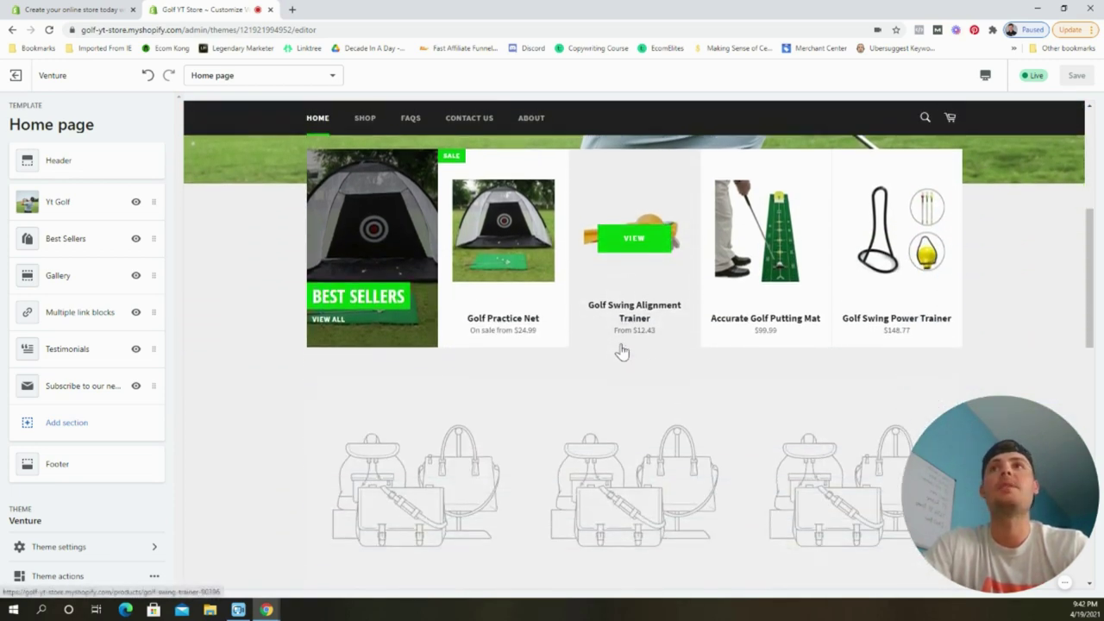
{"action": "scroll", "coordinate": [620, 345], "scroll_direction": "down", "scroll_amount": 1}
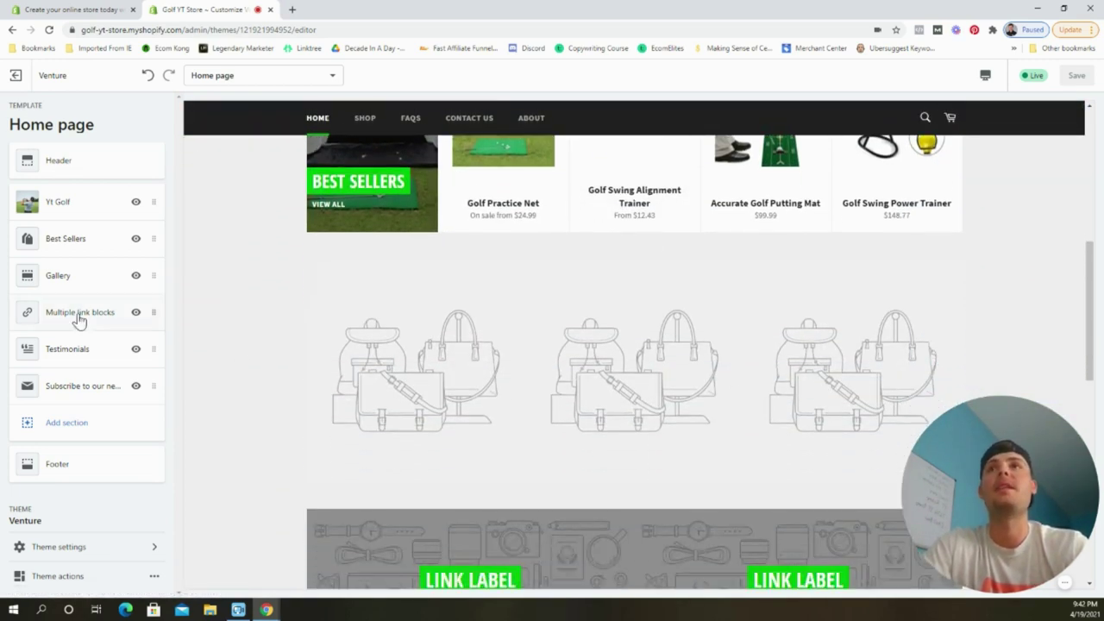
{"action": "left_click", "coordinate": [66, 277]}
{"action": "left_click", "coordinate": [85, 193]}
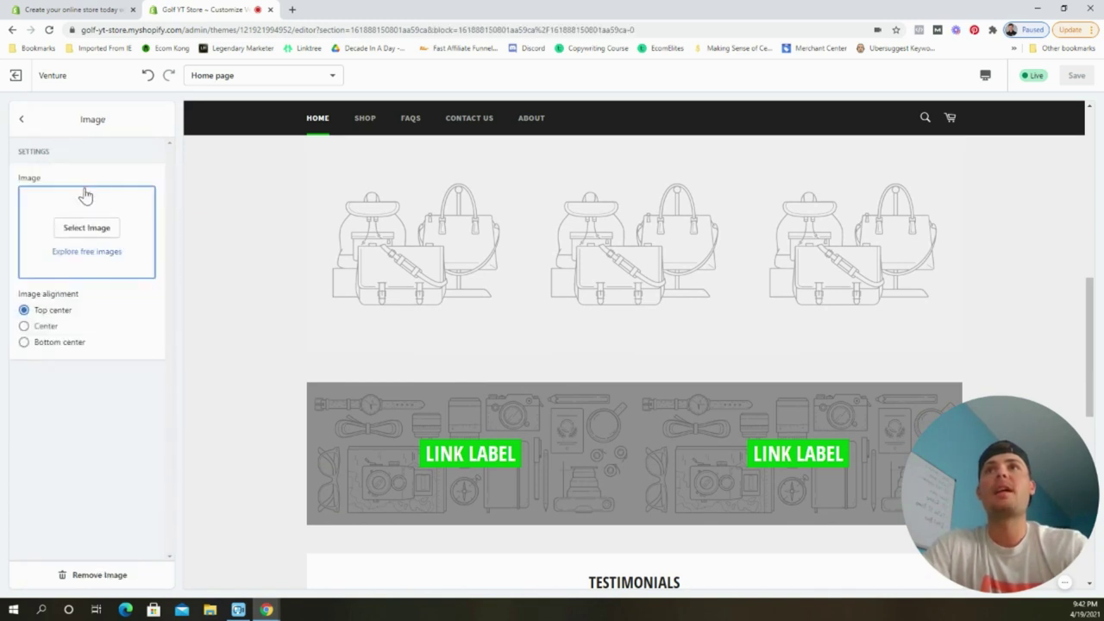
{"action": "left_click", "coordinate": [99, 252]}
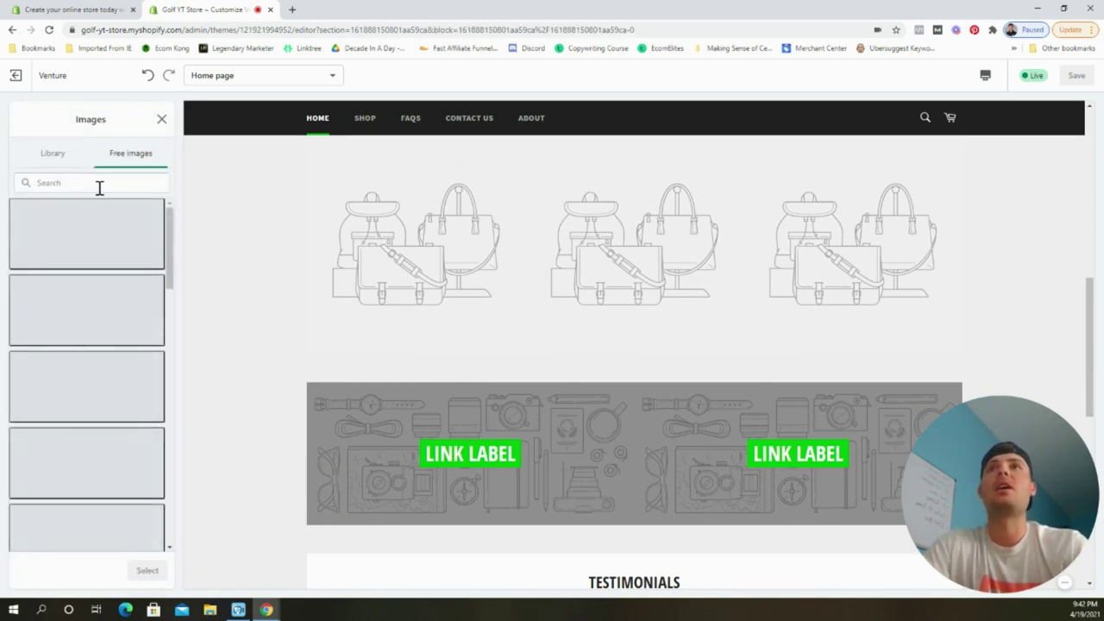
{"action": "left_click", "coordinate": [97, 186]}
{"action": "type", "text": "golf"}
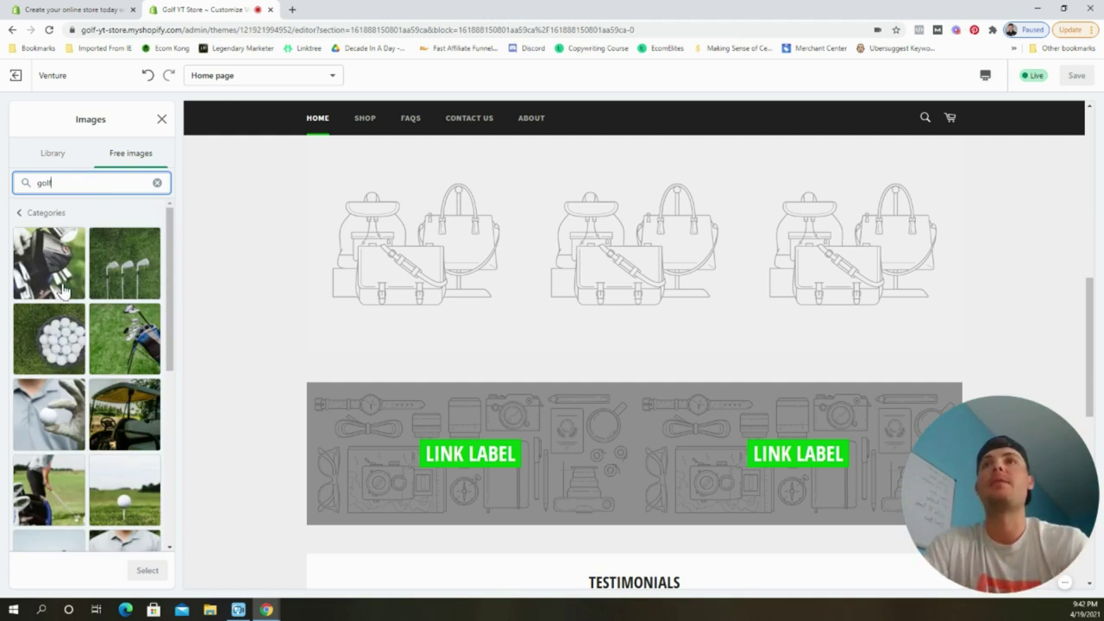
{"action": "left_click", "coordinate": [61, 344]}
{"action": "left_click", "coordinate": [147, 570]}
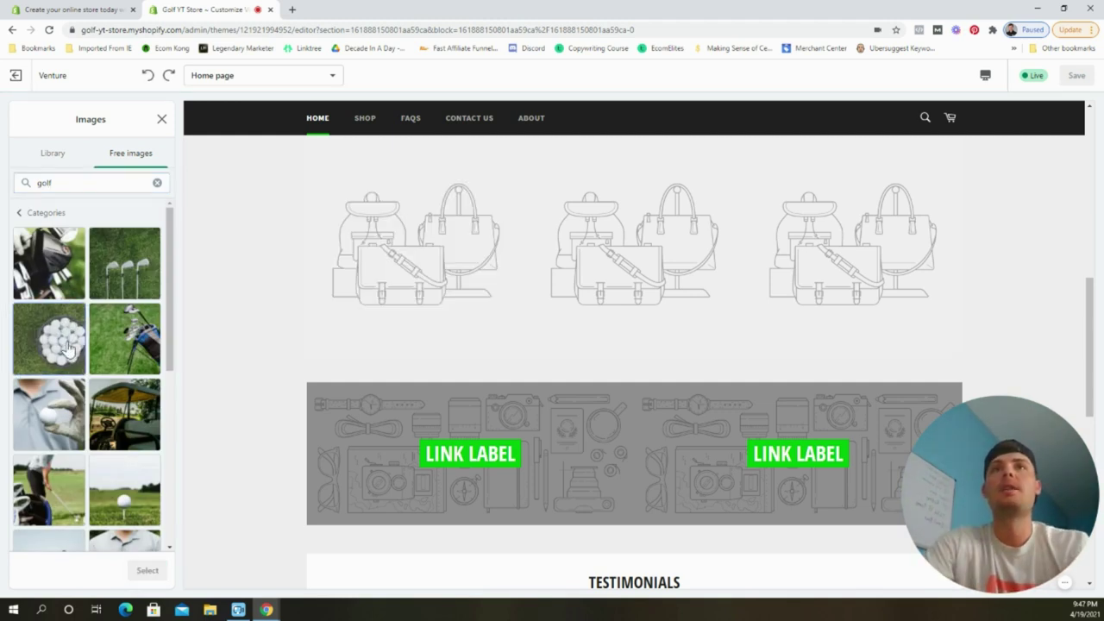
{"action": "left_click", "coordinate": [69, 346]}
{"action": "left_click", "coordinate": [155, 573]}
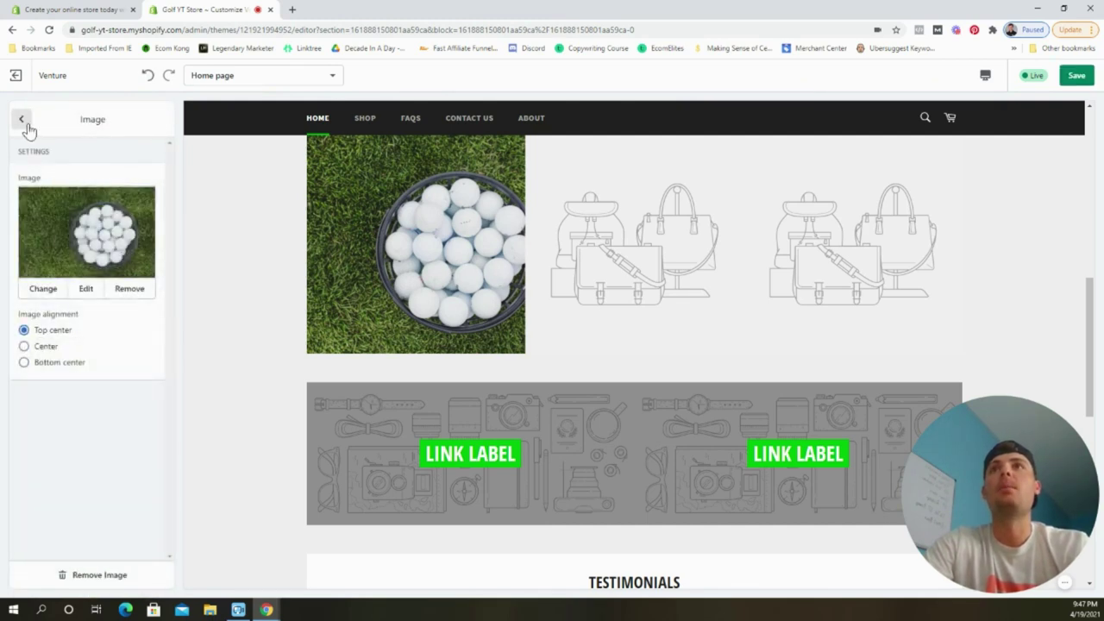
{"action": "left_click", "coordinate": [22, 119]}
Set the second gallery image to a golfer-with-bag free stock photo.
{"action": "left_click", "coordinate": [81, 217]}
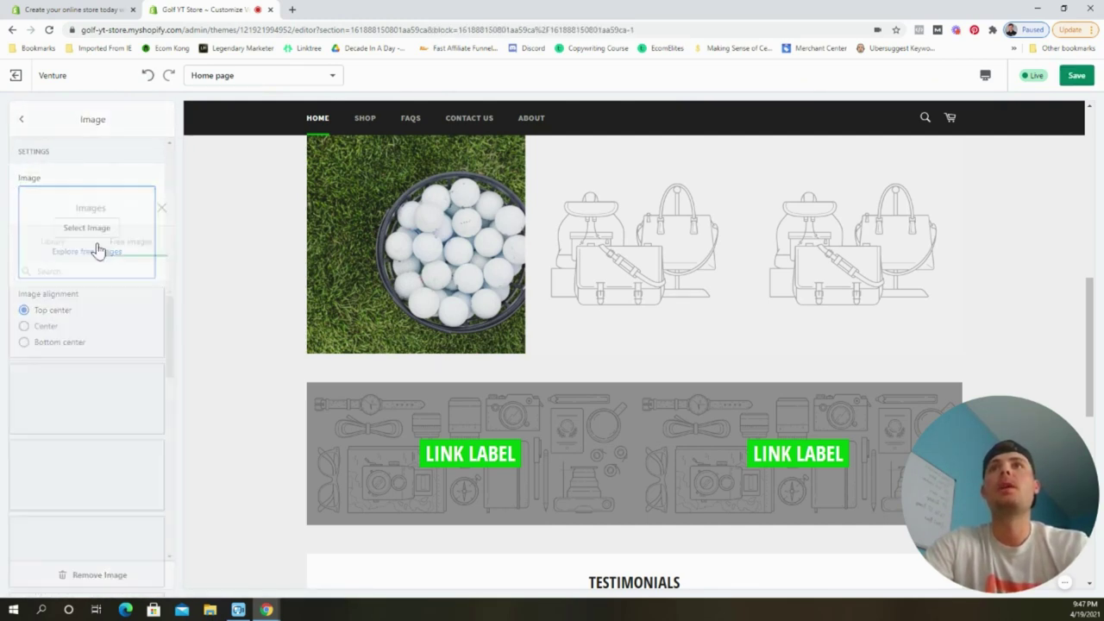
{"action": "left_click", "coordinate": [99, 251]}
{"action": "type", "text": "golf"}
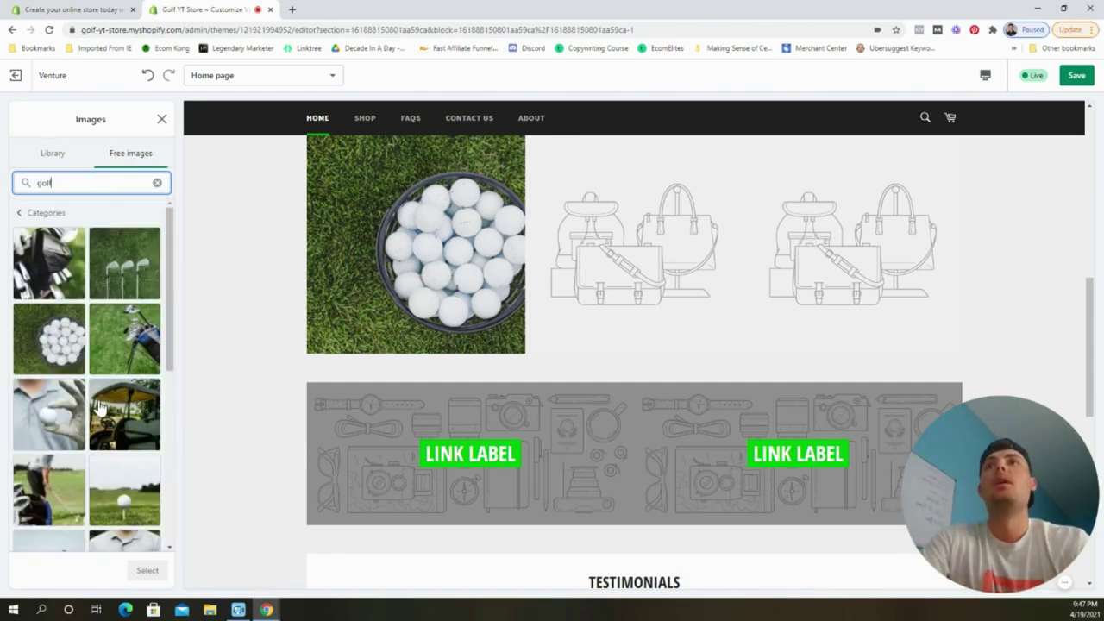
{"action": "scroll", "coordinate": [100, 410], "scroll_direction": "down", "scroll_amount": 1}
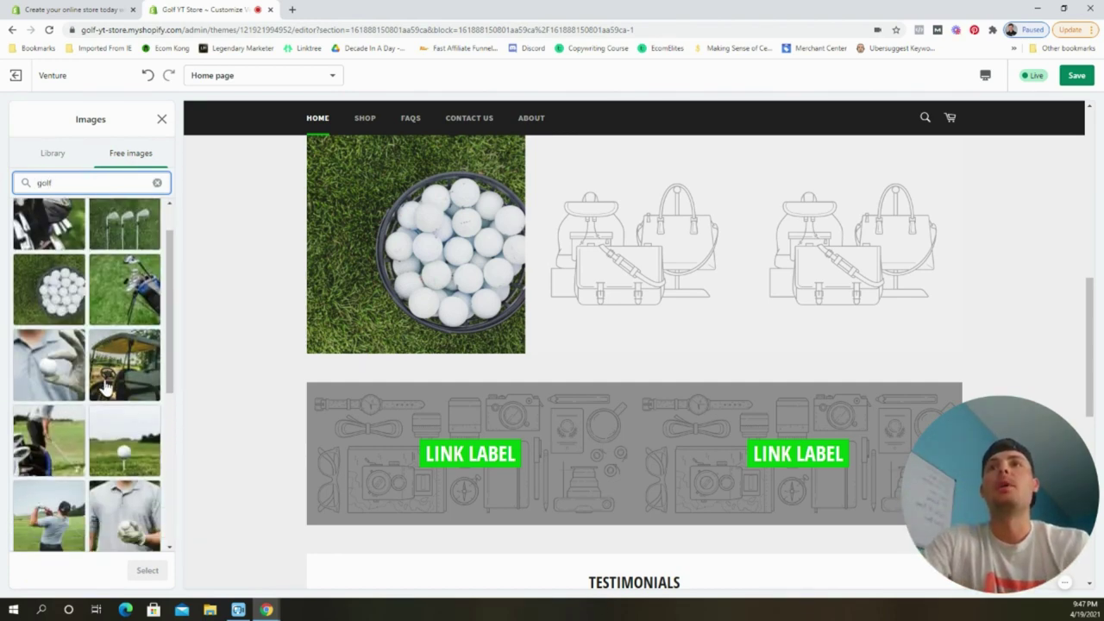
{"action": "left_click", "coordinate": [50, 431]}
{"action": "left_click", "coordinate": [147, 573]}
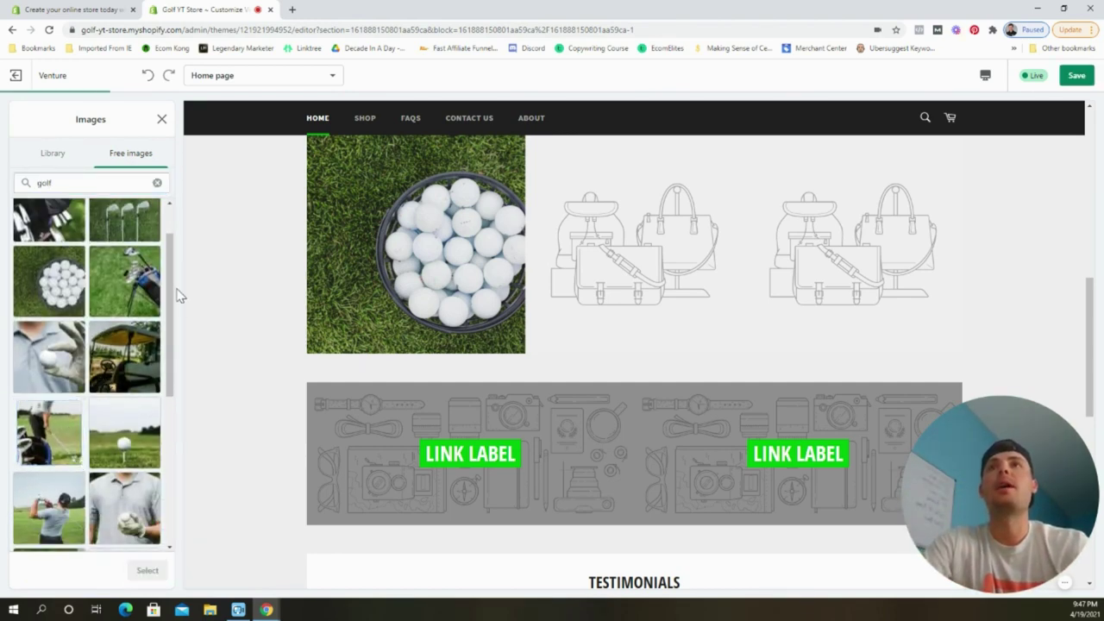
{"action": "left_click", "coordinate": [22, 121]}
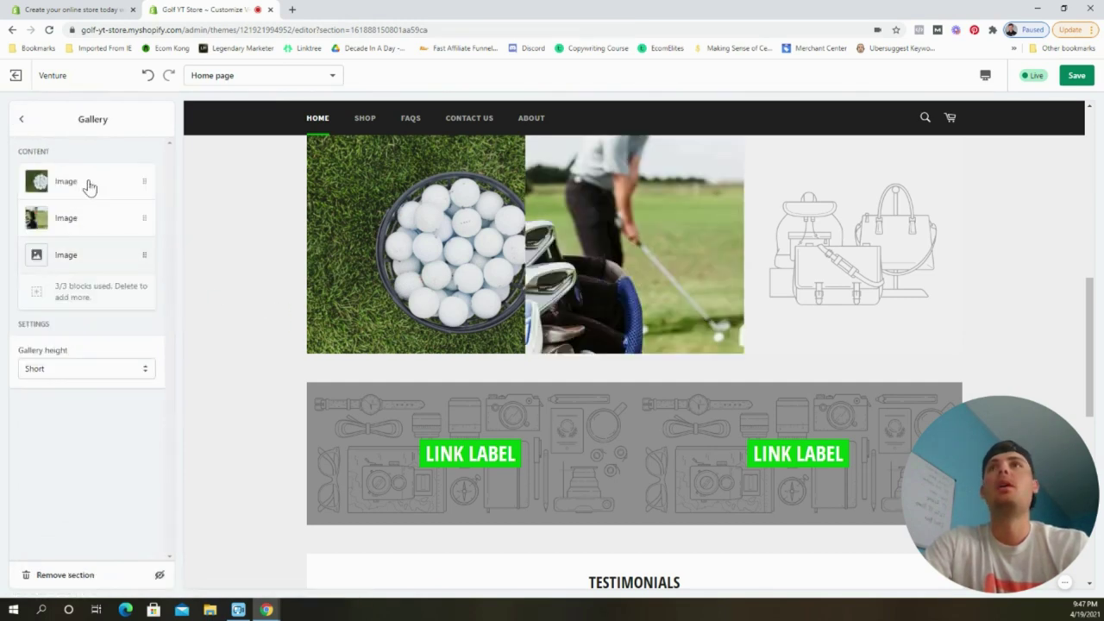
Set the third gallery image to a golf cart photo and save the home page.
{"action": "left_click", "coordinate": [93, 256]}
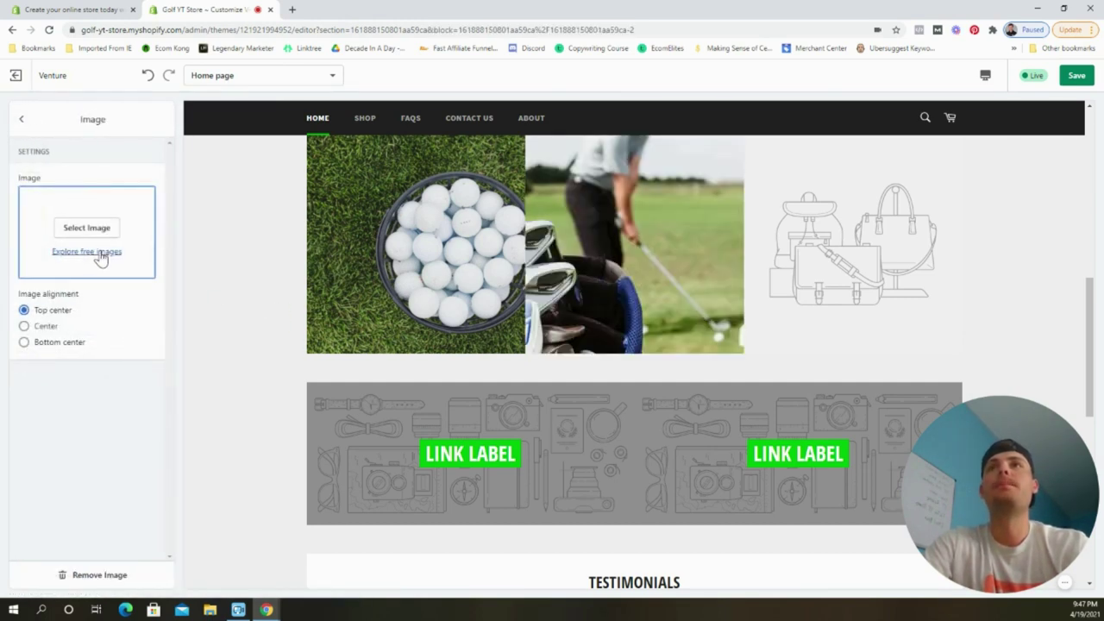
{"action": "left_click", "coordinate": [101, 256]}
{"action": "left_click", "coordinate": [119, 184]}
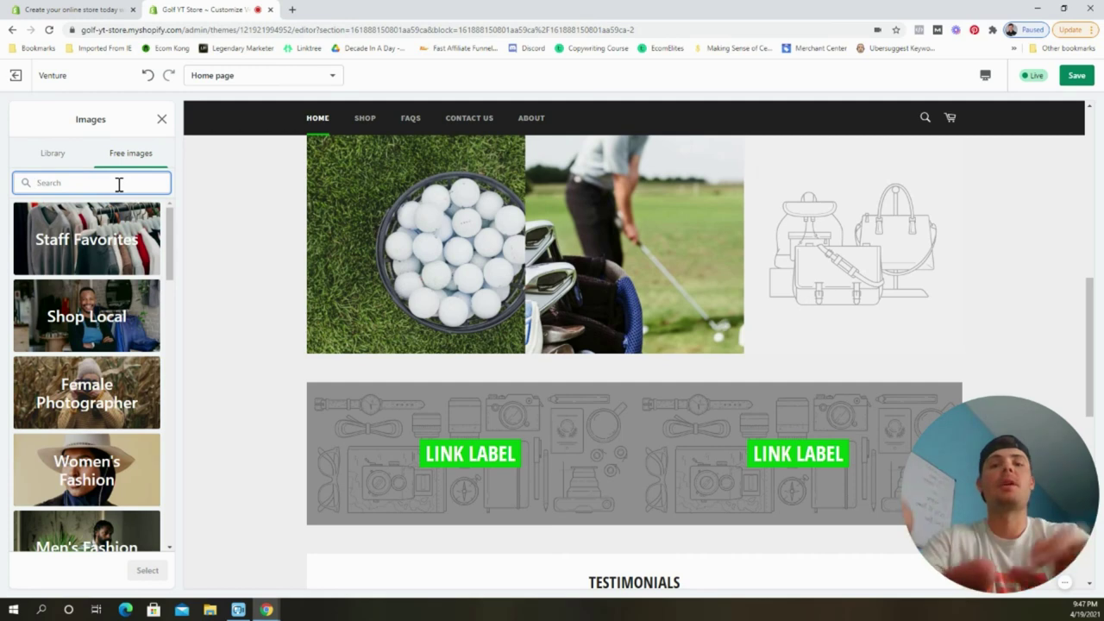
{"action": "type", "text": "golf"}
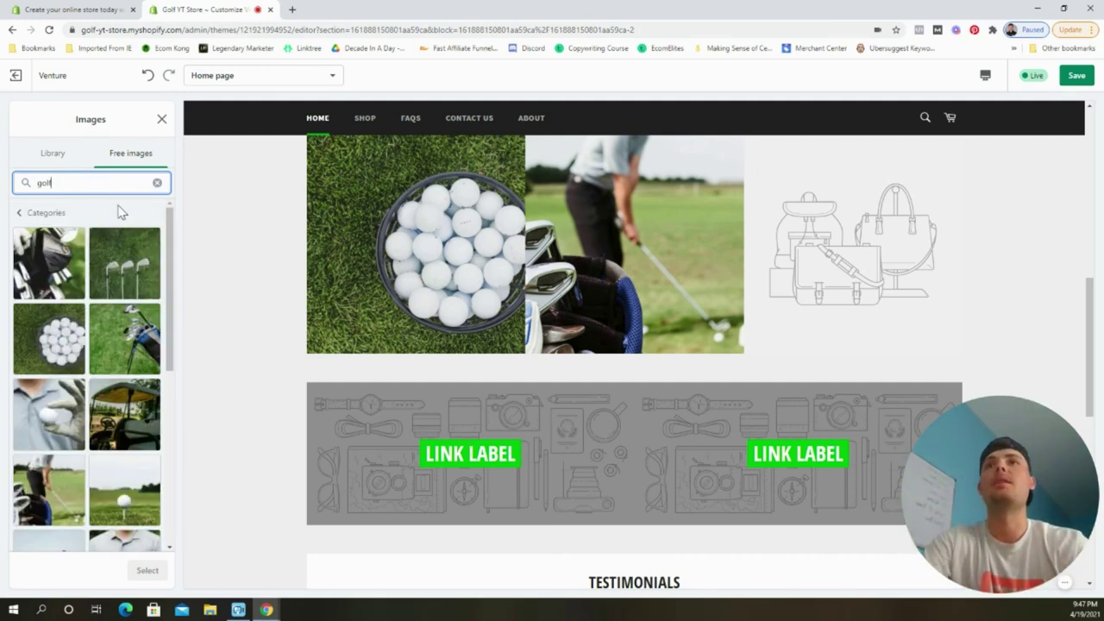
{"action": "scroll", "coordinate": [119, 313], "scroll_direction": "down", "scroll_amount": 2}
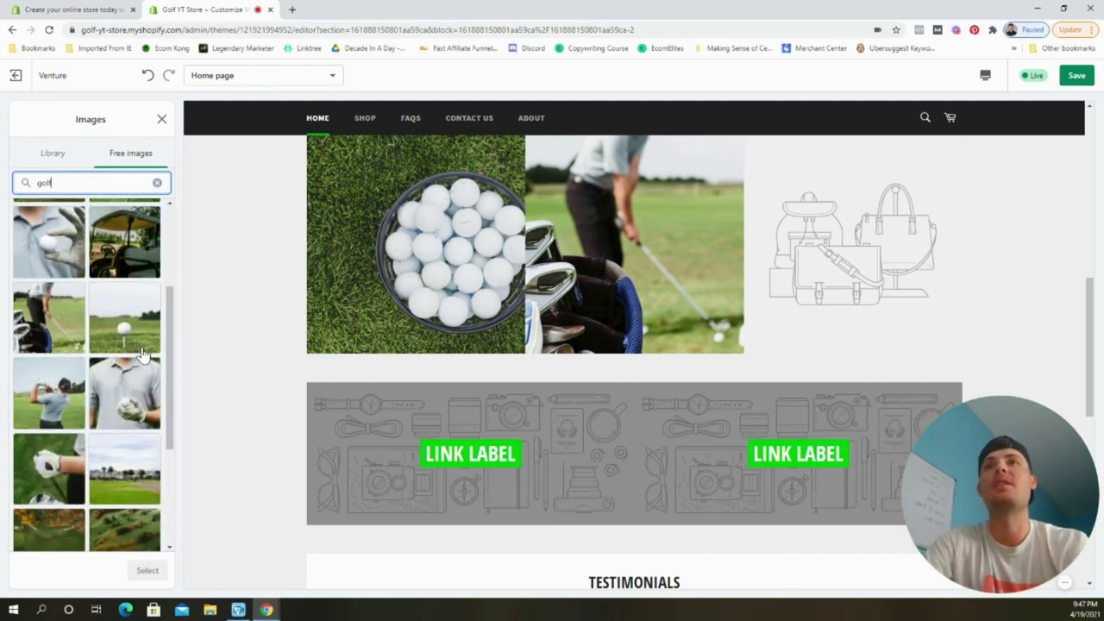
{"action": "scroll", "coordinate": [141, 351], "scroll_direction": "down", "scroll_amount": 1}
{"action": "scroll", "coordinate": [138, 362], "scroll_direction": "up", "scroll_amount": 2}
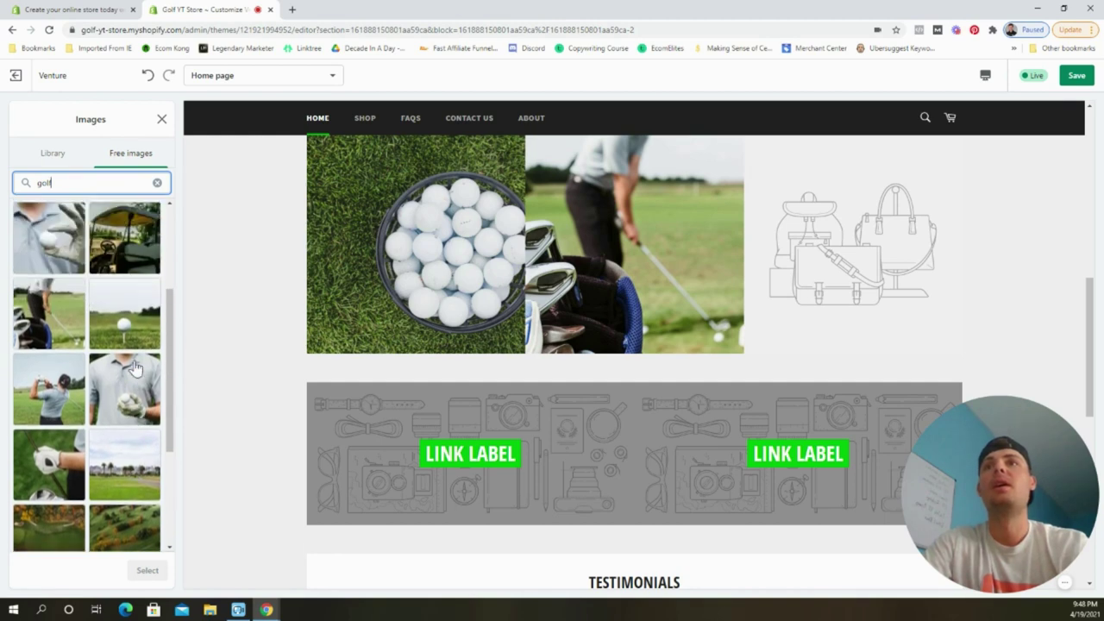
{"action": "scroll", "coordinate": [135, 319], "scroll_direction": "up", "scroll_amount": 1}
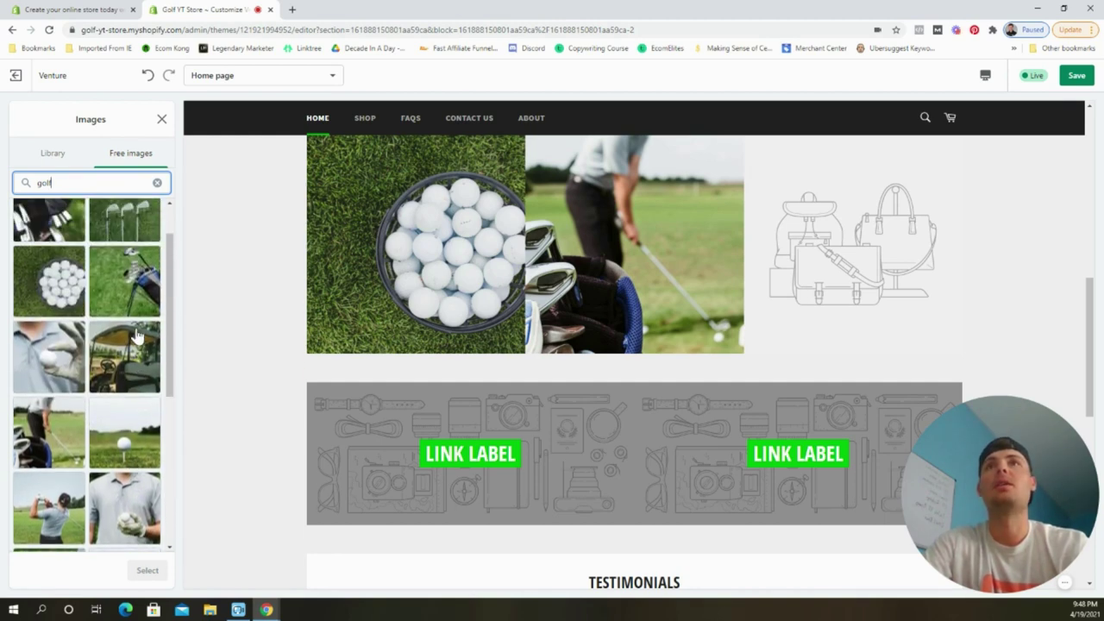
{"action": "left_click", "coordinate": [134, 360]}
{"action": "left_click", "coordinate": [147, 571]}
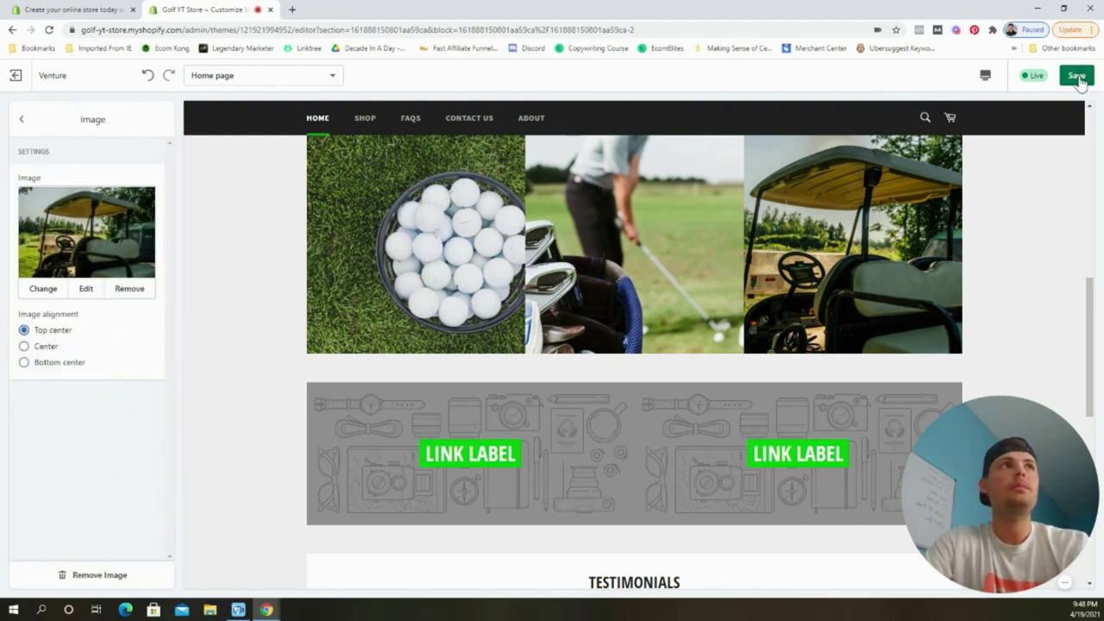
{"action": "left_click", "coordinate": [1076, 76]}
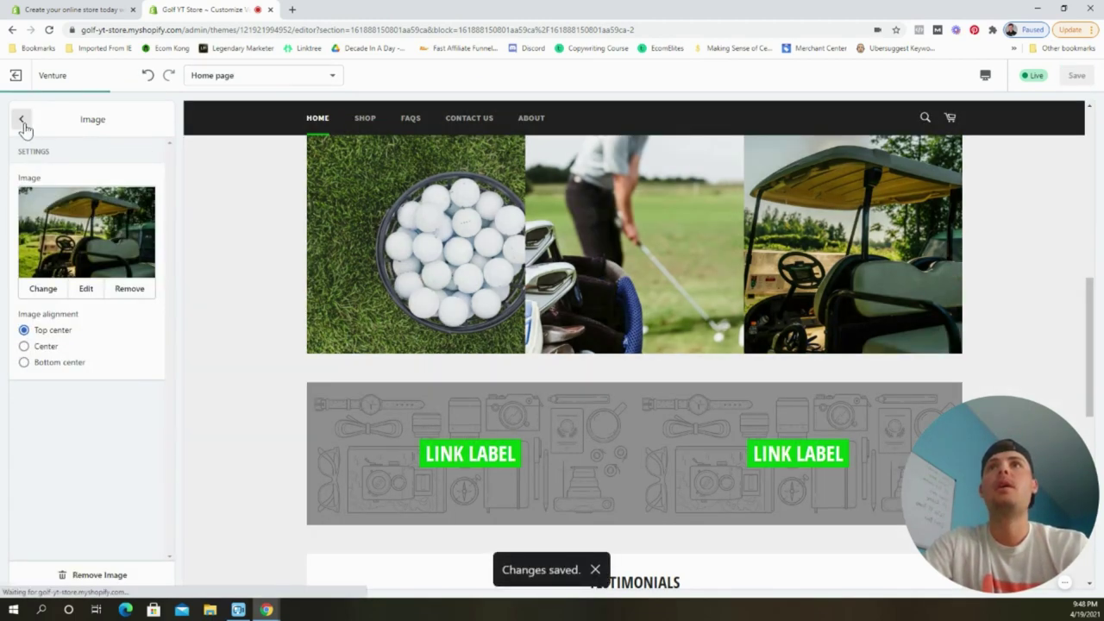
{"action": "left_click", "coordinate": [22, 120]}
{"action": "left_click", "coordinate": [21, 120]}
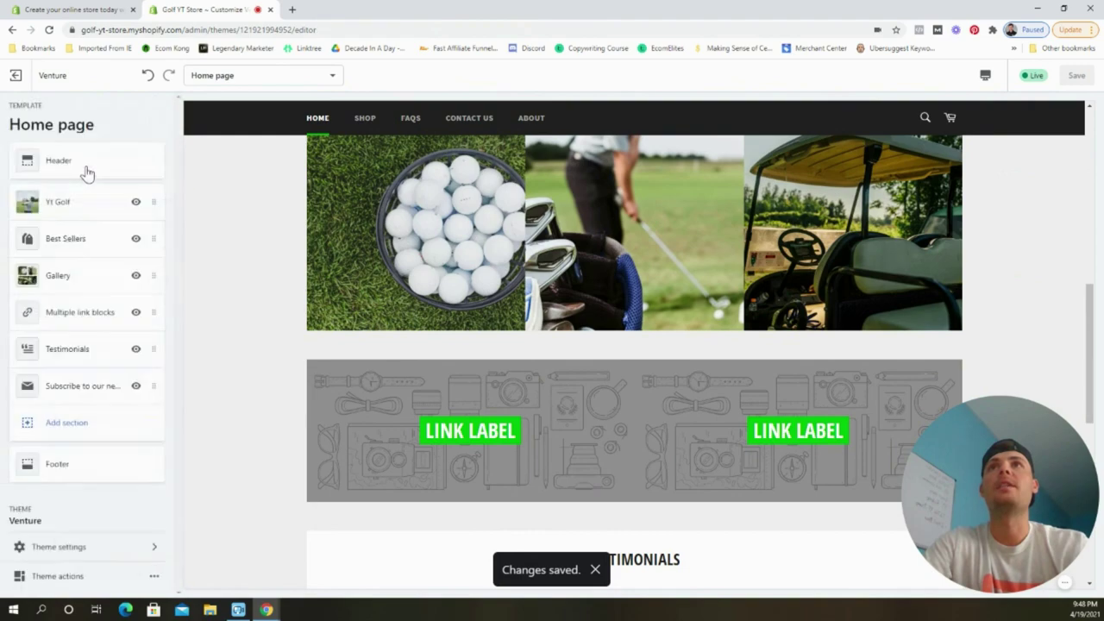
Give the first Multiple link blocks block a golf bag photo from the free images.
{"action": "scroll", "coordinate": [518, 345], "scroll_direction": "up", "scroll_amount": 5}
{"action": "scroll", "coordinate": [717, 303], "scroll_direction": "up", "scroll_amount": 2}
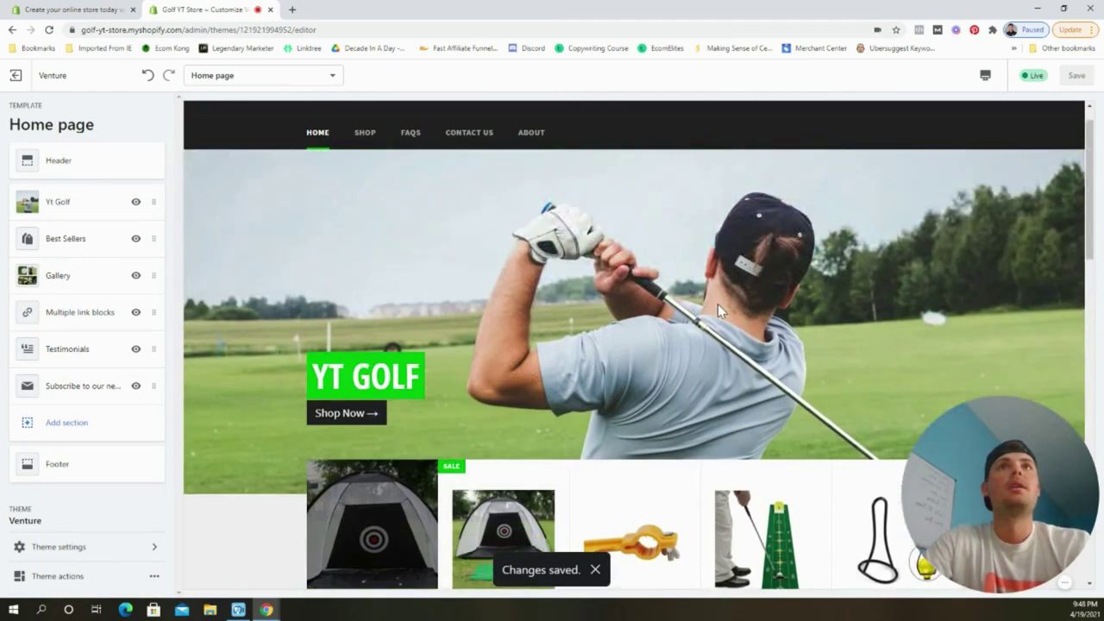
{"action": "scroll", "coordinate": [684, 273], "scroll_direction": "down", "scroll_amount": 5}
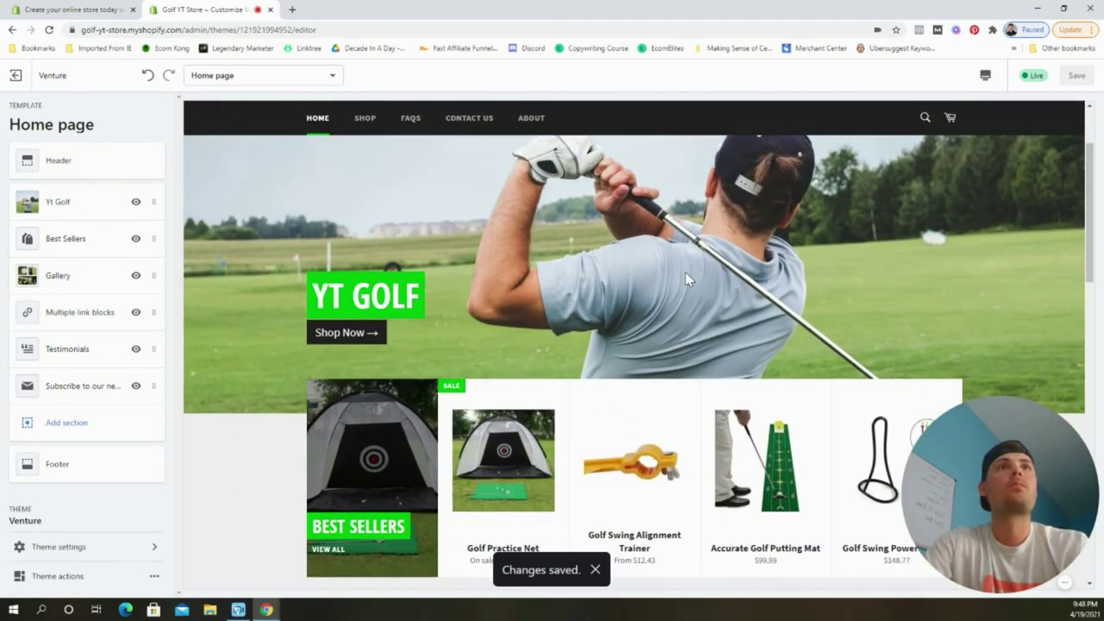
{"action": "scroll", "coordinate": [690, 273], "scroll_direction": "down", "scroll_amount": 2}
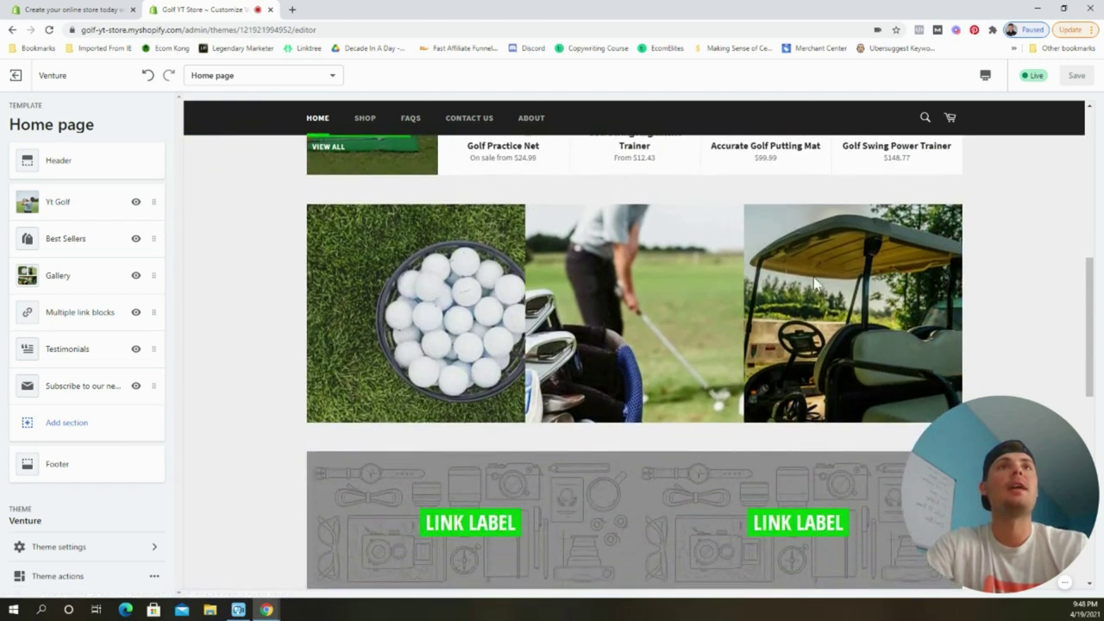
{"action": "scroll", "coordinate": [696, 307], "scroll_direction": "down", "scroll_amount": 2}
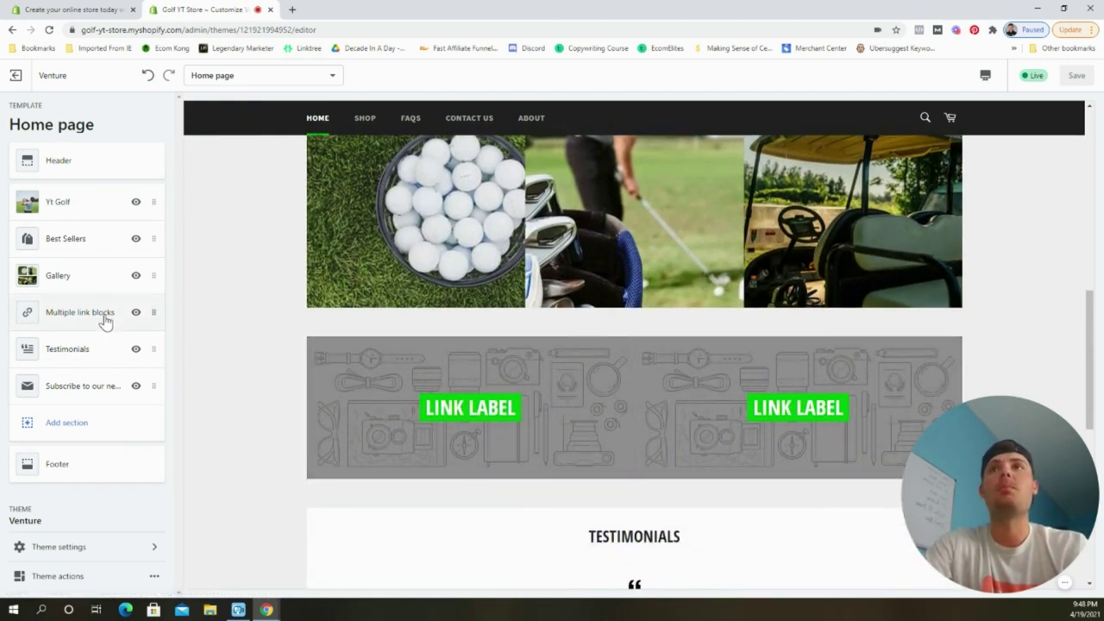
{"action": "left_click", "coordinate": [106, 313]}
{"action": "left_click", "coordinate": [89, 189]}
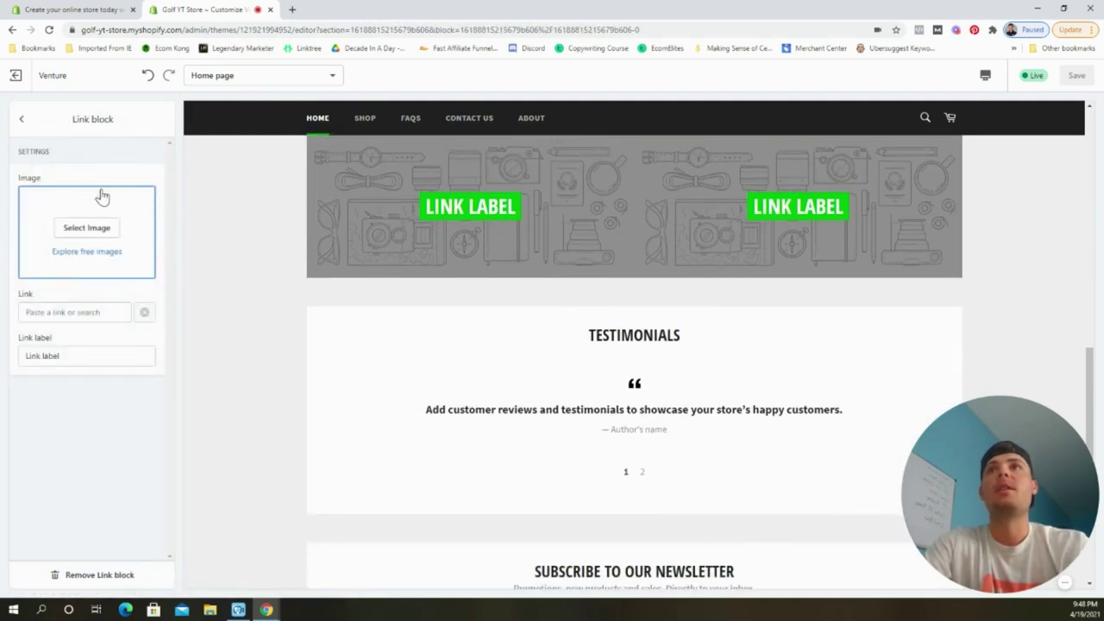
{"action": "left_click", "coordinate": [95, 252]}
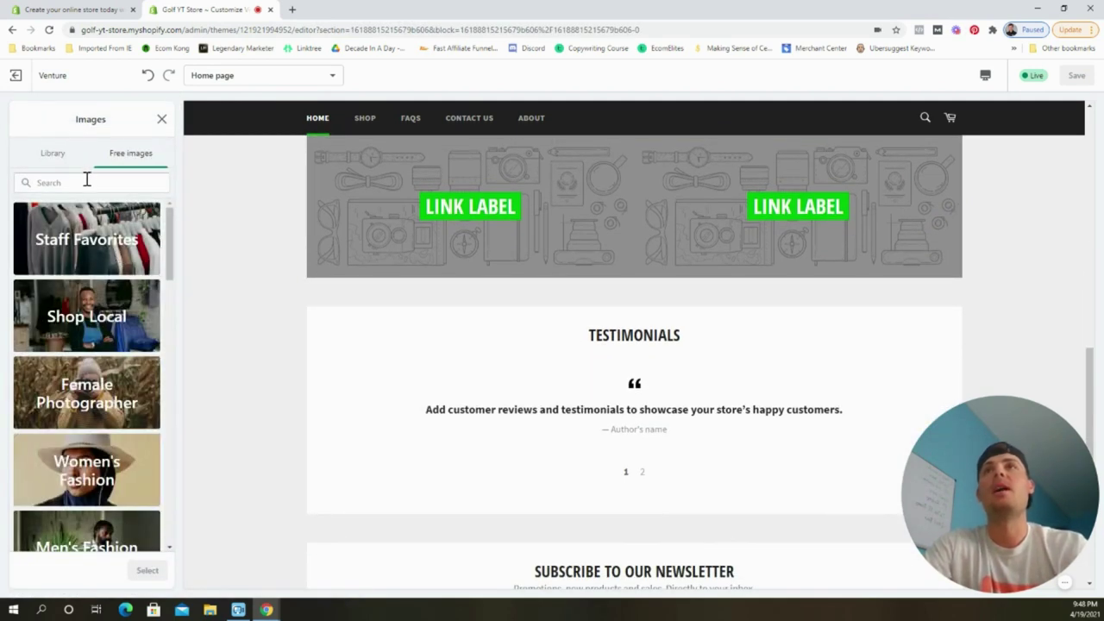
{"action": "left_click", "coordinate": [60, 183]}
{"action": "type", "text": "golf"}
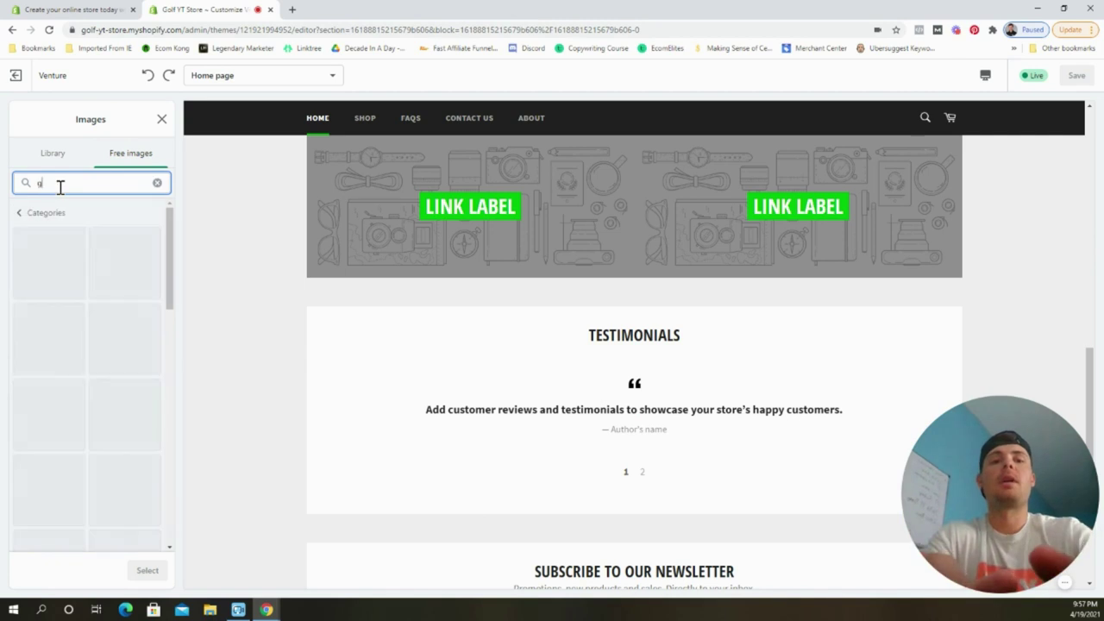
{"action": "left_click", "coordinate": [134, 349]}
{"action": "left_click", "coordinate": [147, 570]}
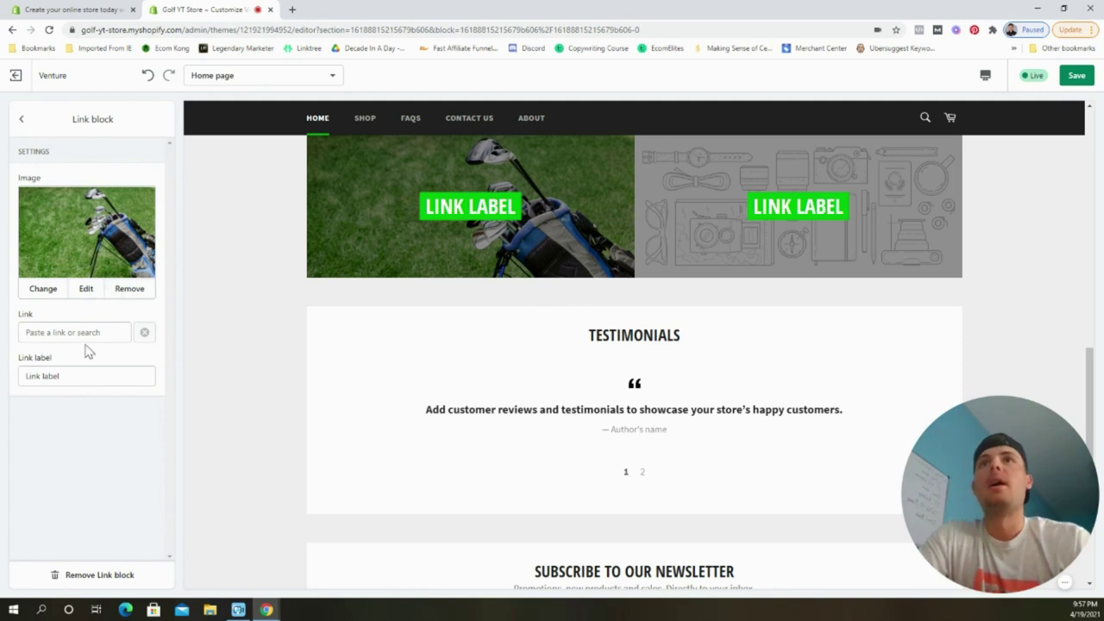
Label the first link block 'Perfect Your Swing' and link it to Golf Practice Net.
{"action": "double_click", "coordinate": [83, 376]}
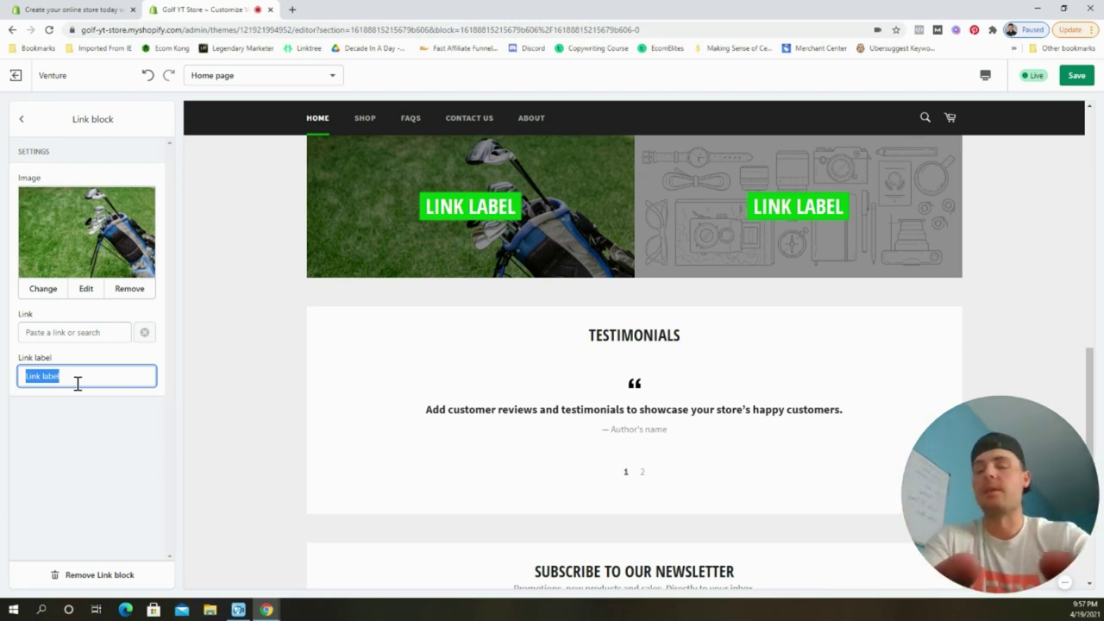
{"action": "type", "text": "Perfe"}
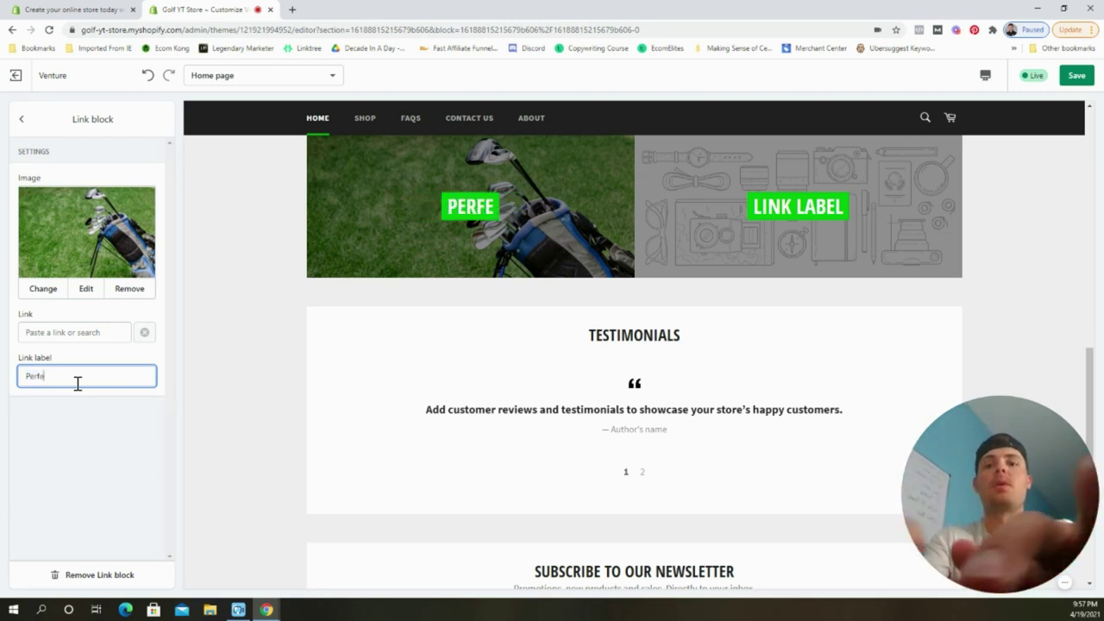
{"action": "type", "text": "ct Your "}
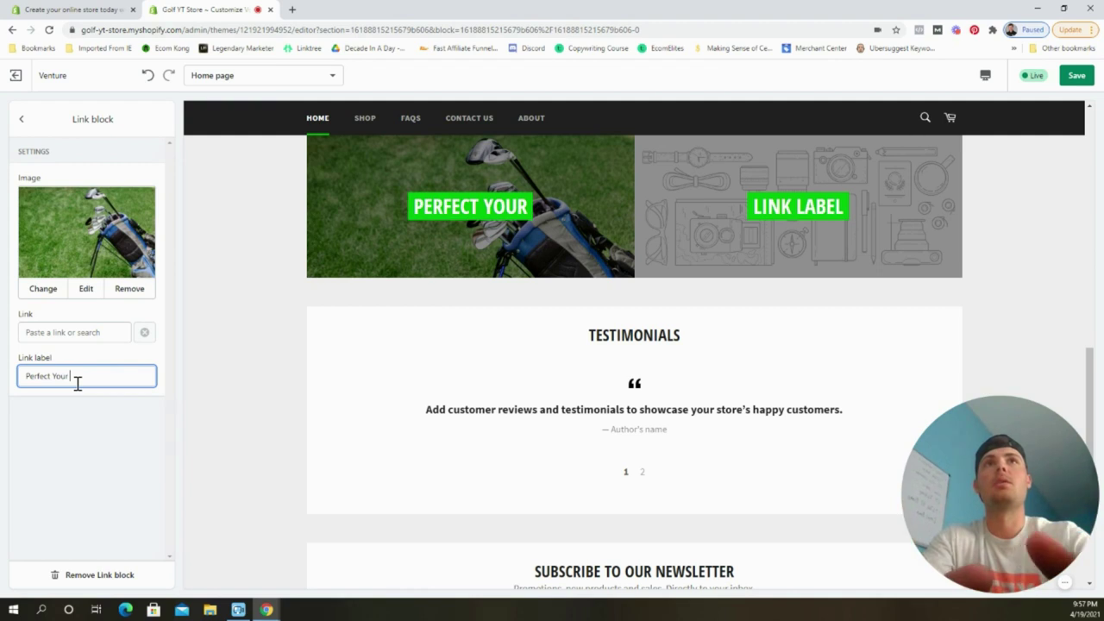
{"action": "type", "text": "Swing"}
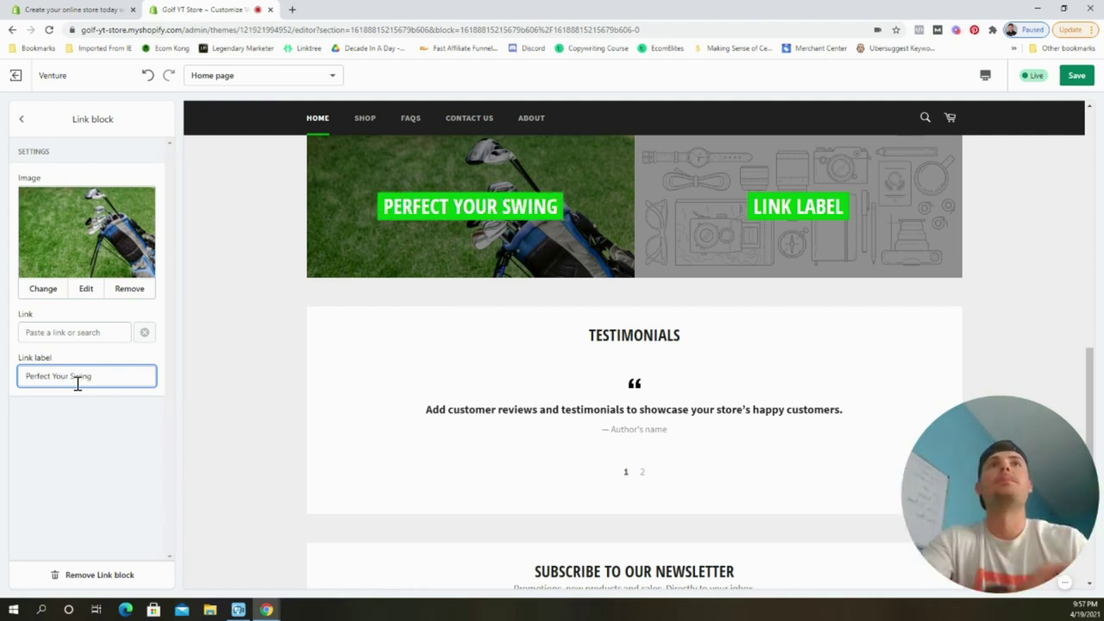
{"action": "left_click", "coordinate": [49, 337]}
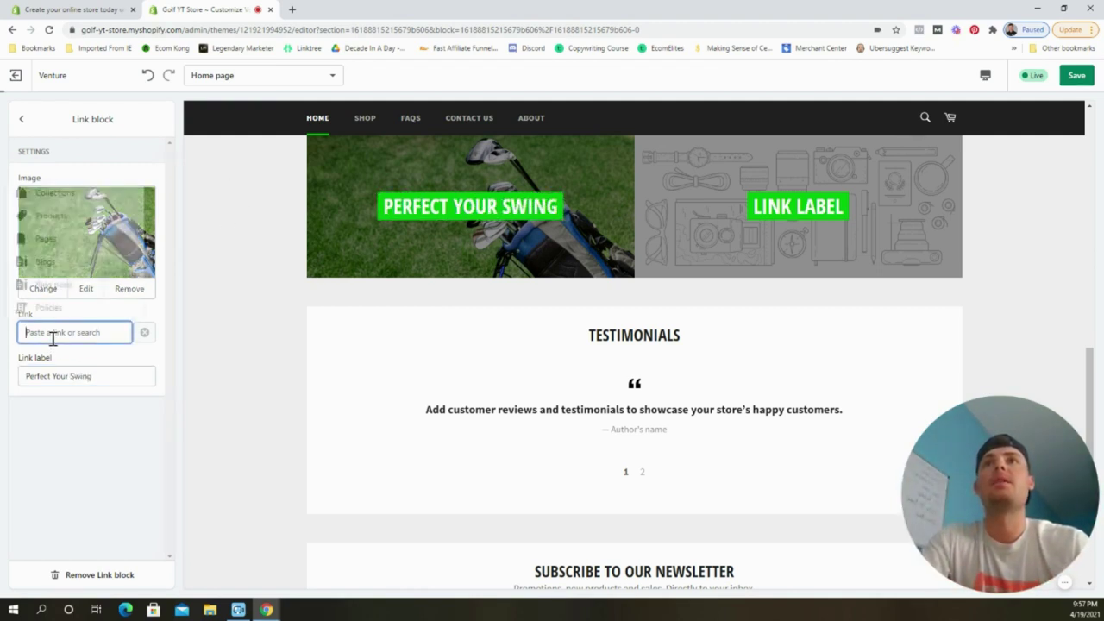
{"action": "left_click", "coordinate": [44, 218]}
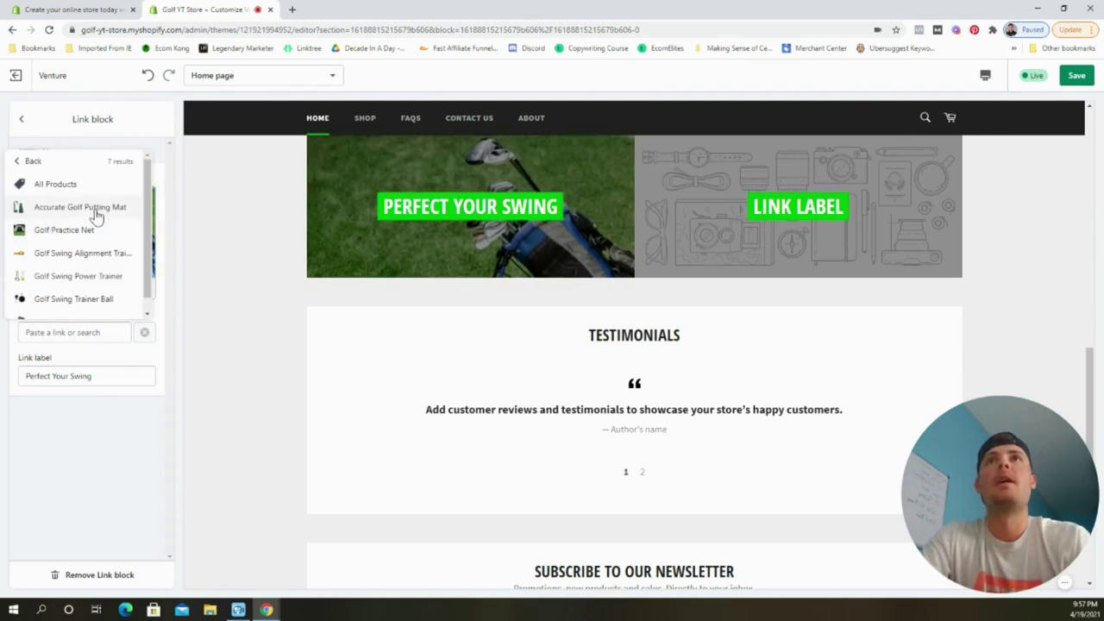
{"action": "left_click", "coordinate": [96, 231]}
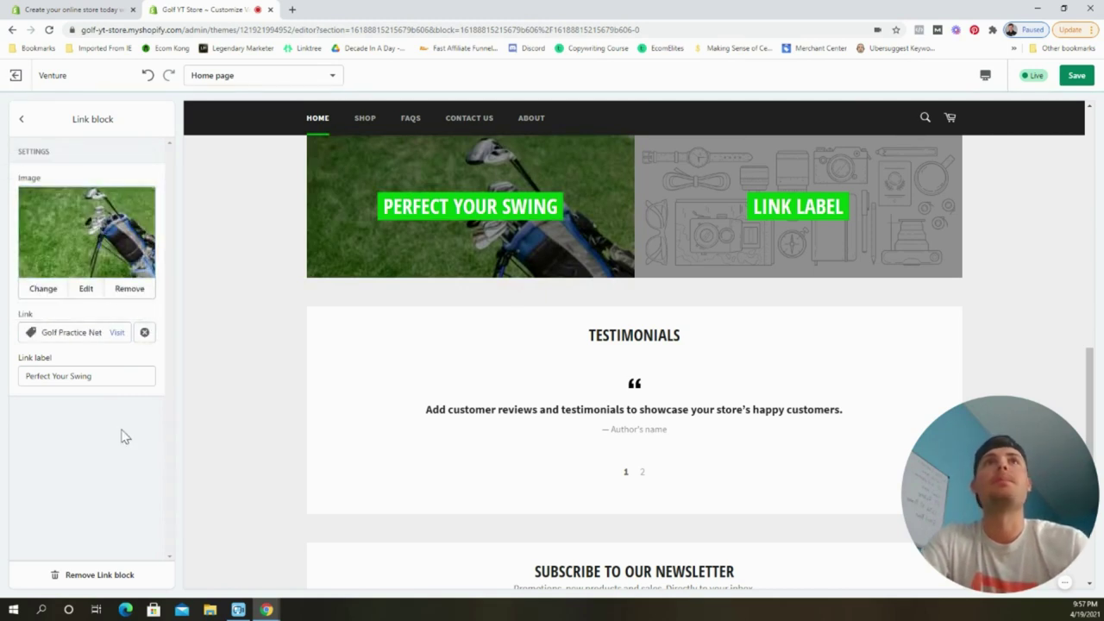
{"action": "left_click", "coordinate": [24, 119]}
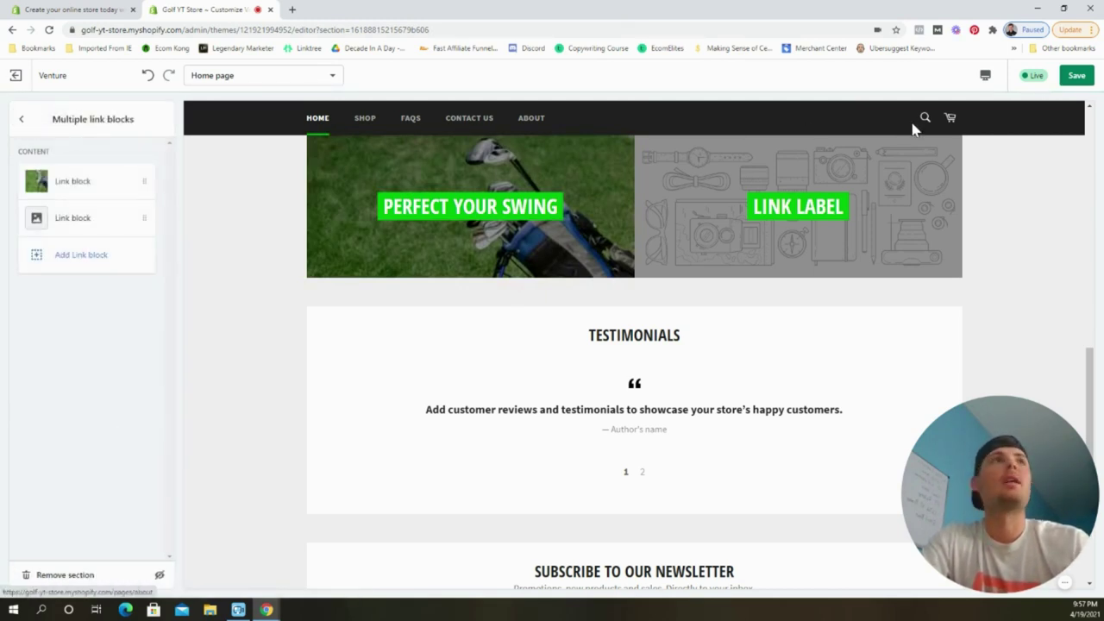
Save, then give the second link block a golf ball photo from the free images search 'golf'.
{"action": "left_click", "coordinate": [1076, 75]}
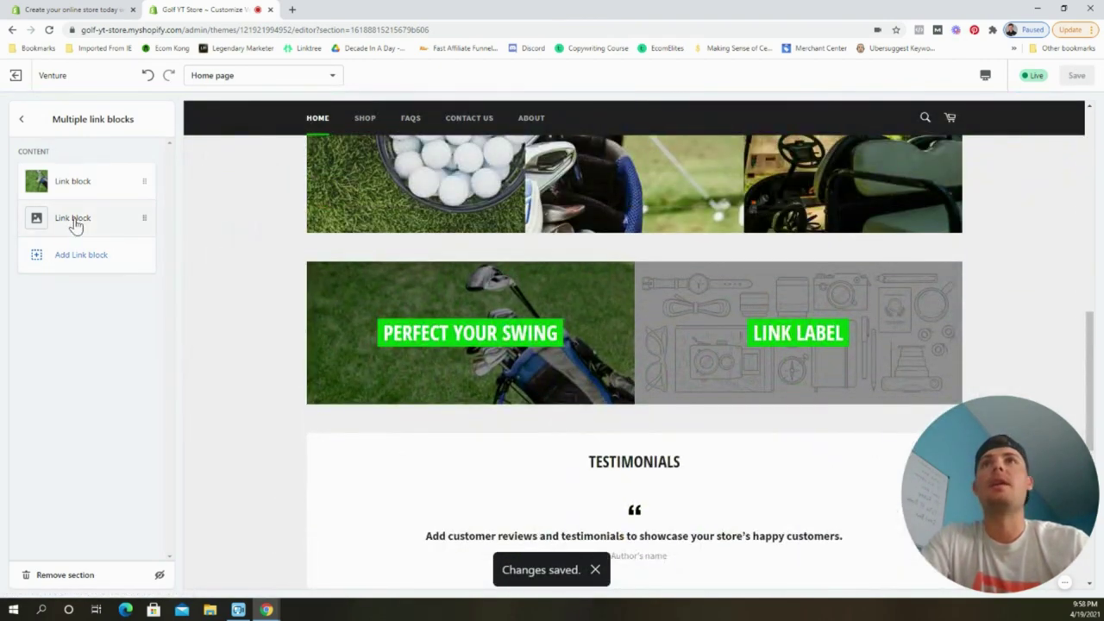
{"action": "left_click", "coordinate": [76, 221]}
{"action": "left_click", "coordinate": [84, 252]}
{"action": "left_click", "coordinate": [115, 185]}
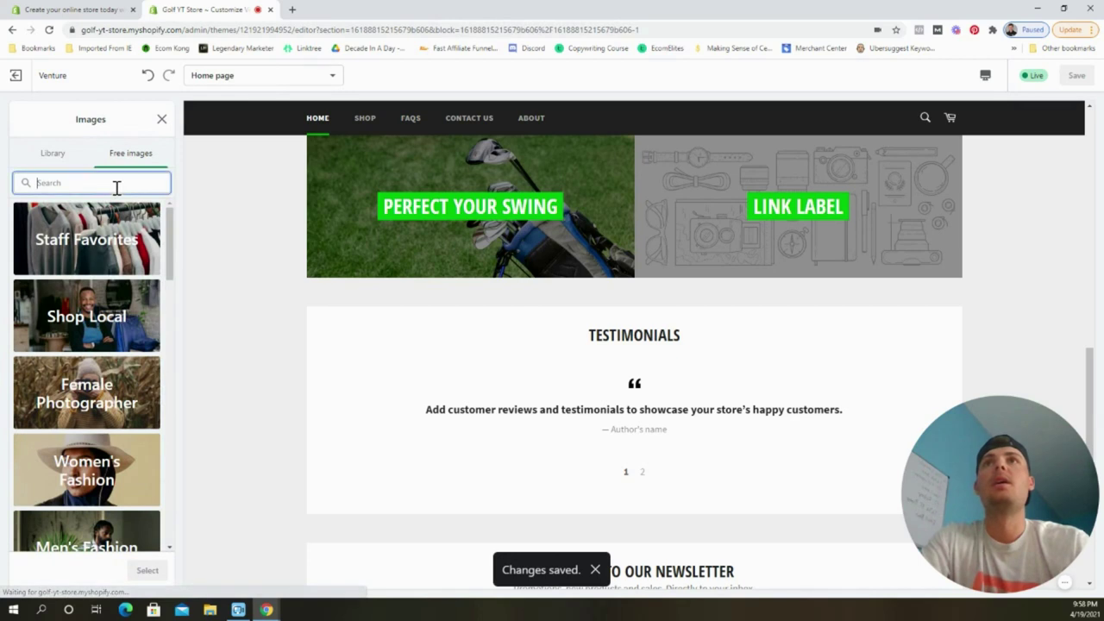
{"action": "type", "text": "golf"}
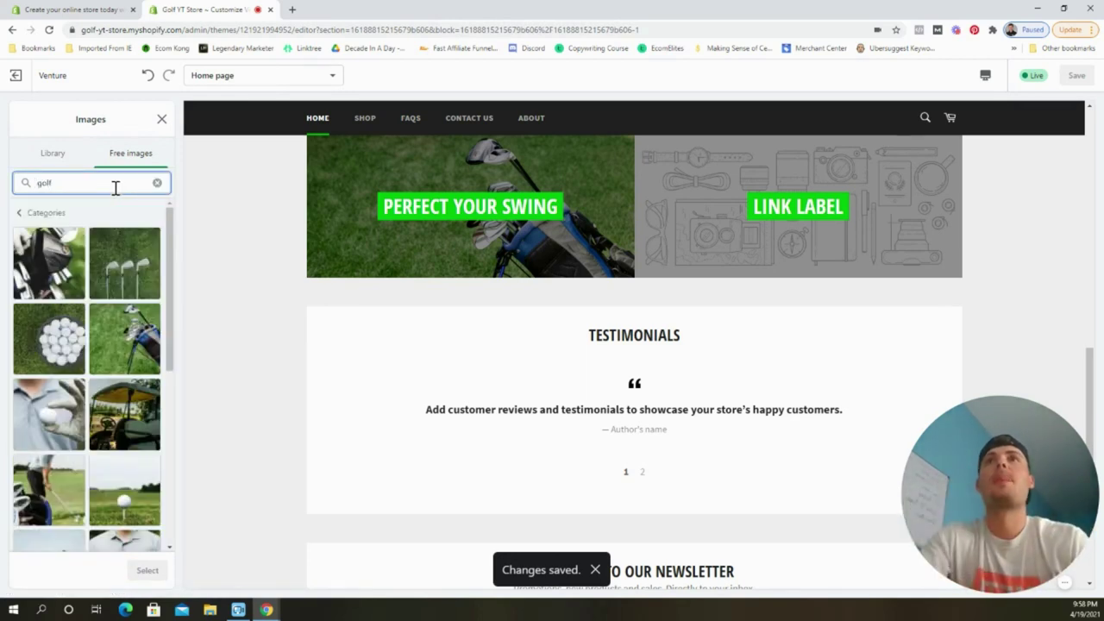
{"action": "left_click", "coordinate": [61, 403]}
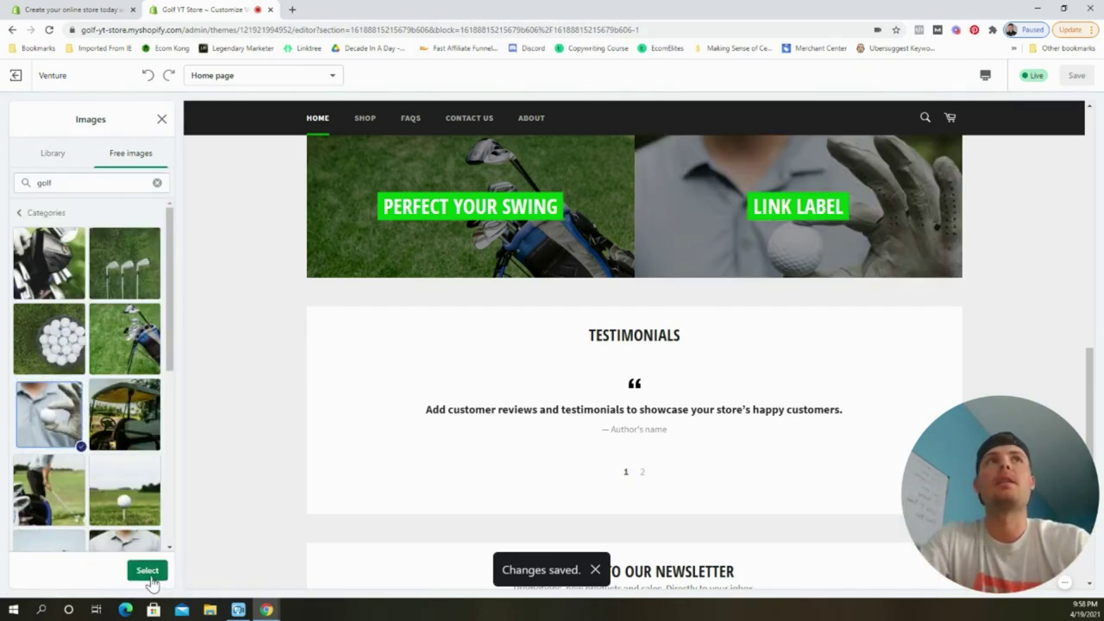
{"action": "left_click", "coordinate": [144, 573]}
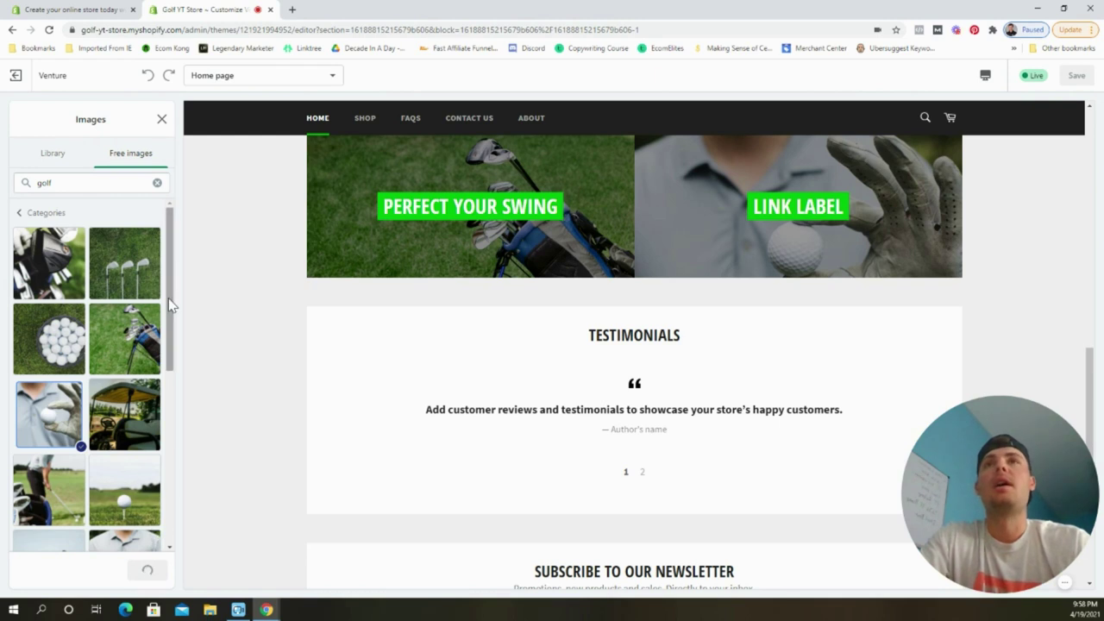
Label the second block 'Birdie Putts Only', link it to Accurate Golf Putting Mat, and save.
{"action": "double_click", "coordinate": [87, 376]}
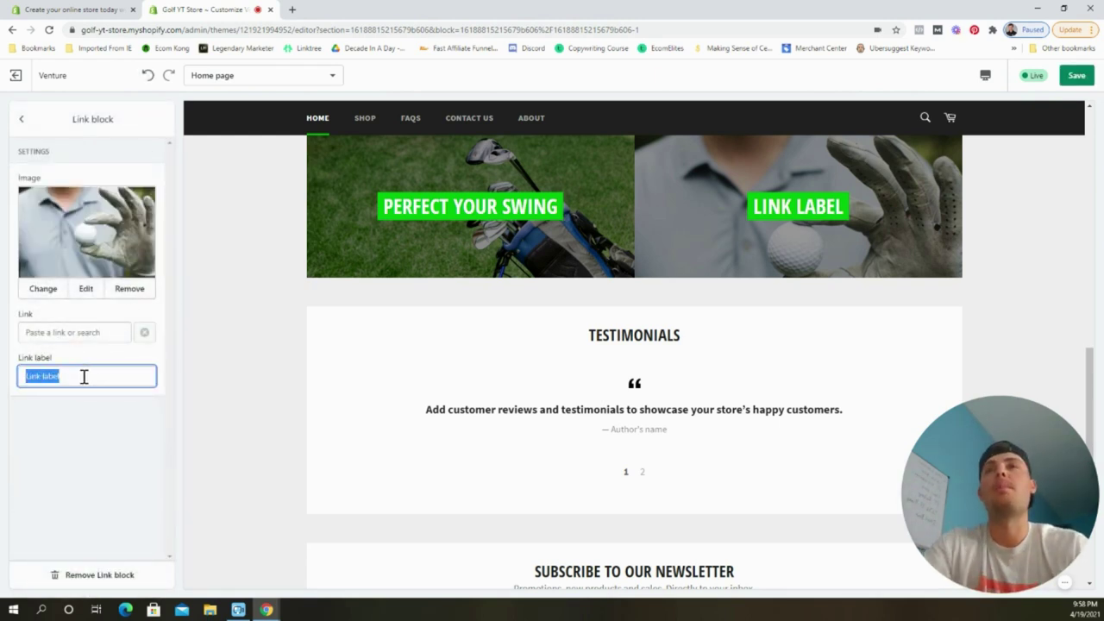
{"action": "type", "text": "B"}
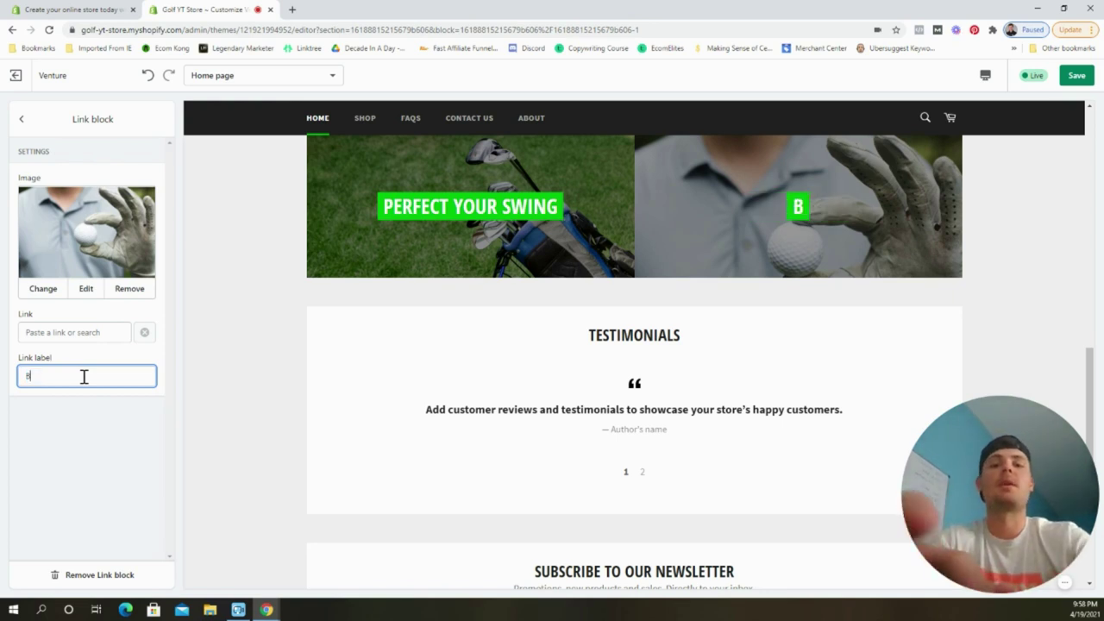
{"action": "type", "text": "irdie Putt"}
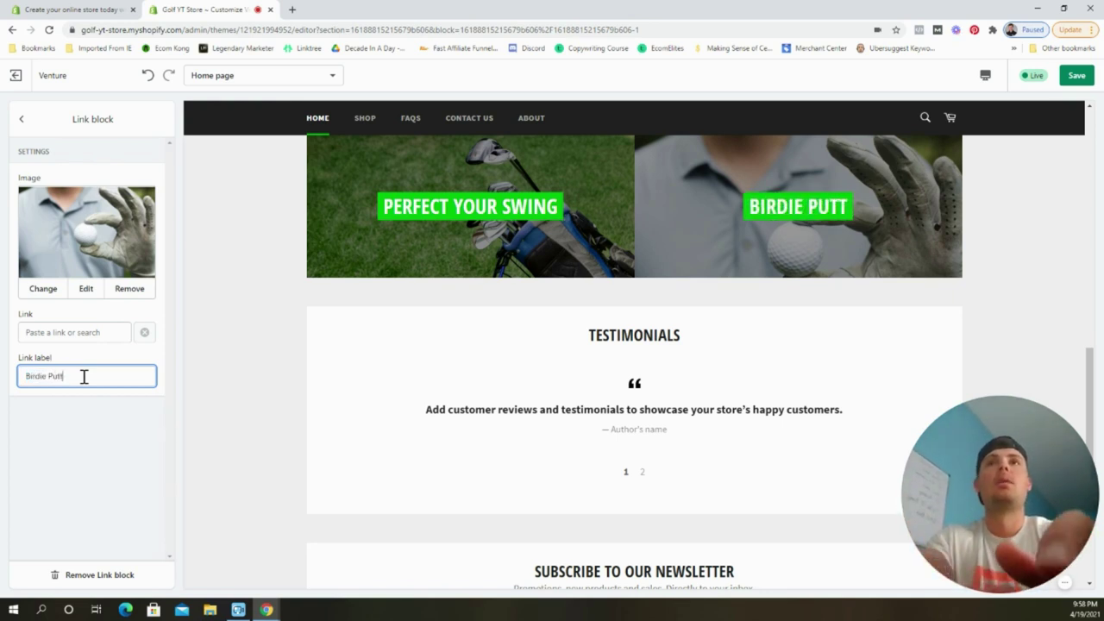
{"action": "type", "text": "s Only"}
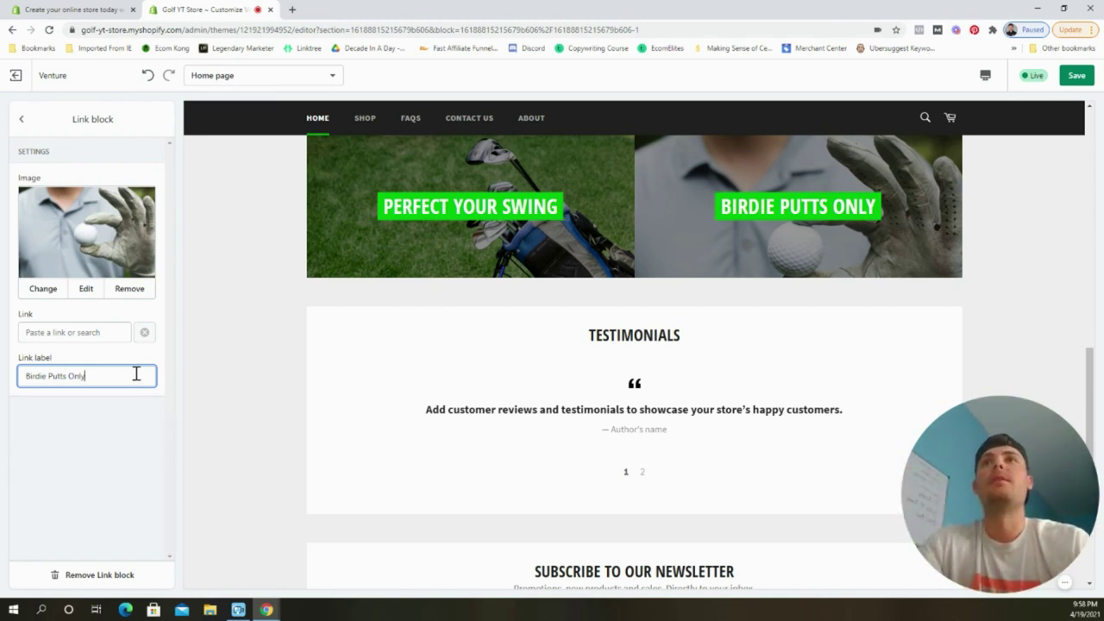
{"action": "left_click", "coordinate": [61, 335]}
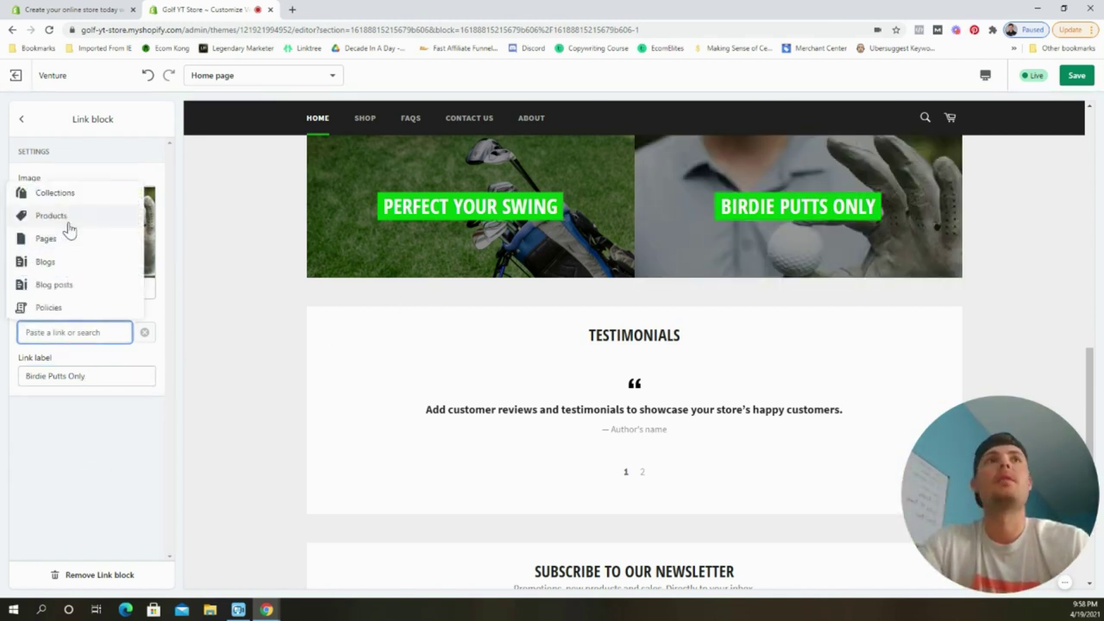
{"action": "left_click", "coordinate": [68, 224]}
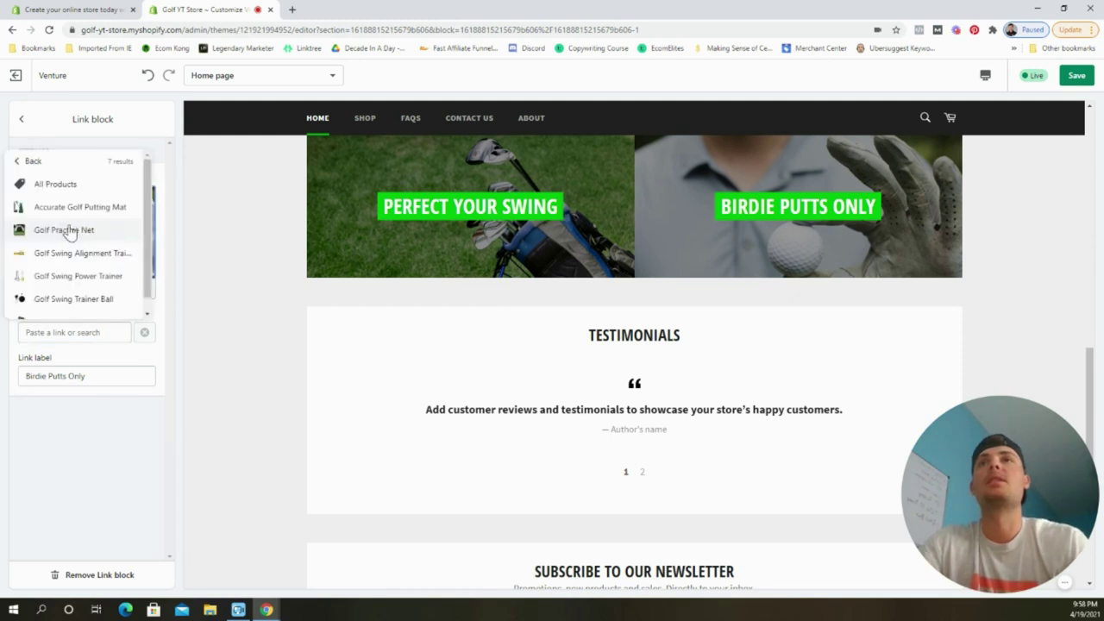
{"action": "scroll", "coordinate": [97, 240], "scroll_direction": "down", "scroll_amount": 1}
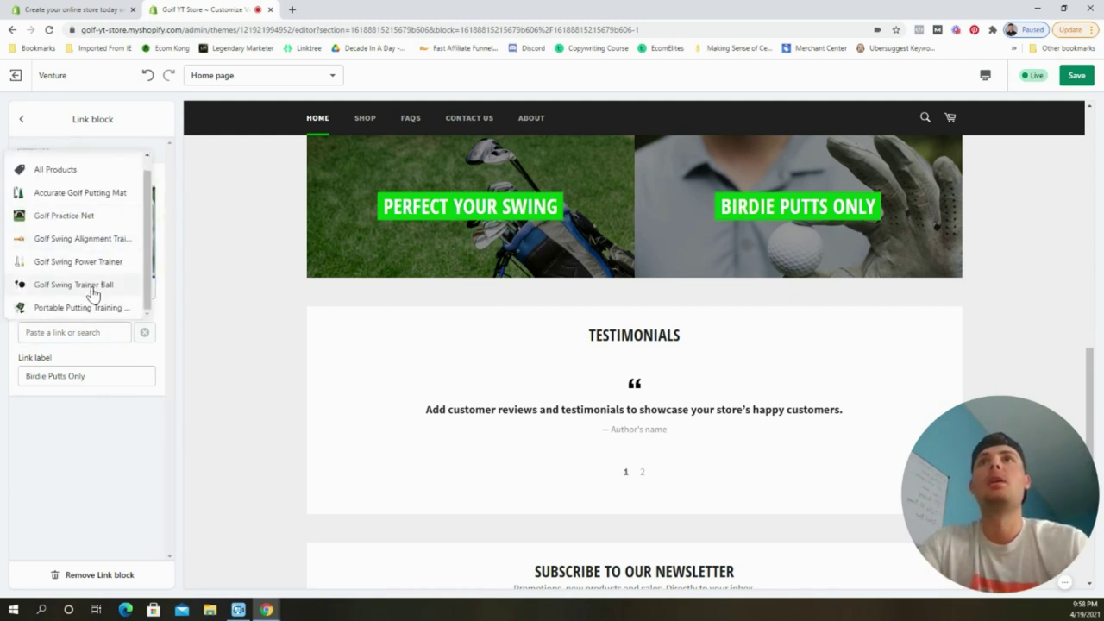
{"action": "scroll", "coordinate": [94, 245], "scroll_direction": "up", "scroll_amount": 1}
{"action": "left_click", "coordinate": [96, 210]}
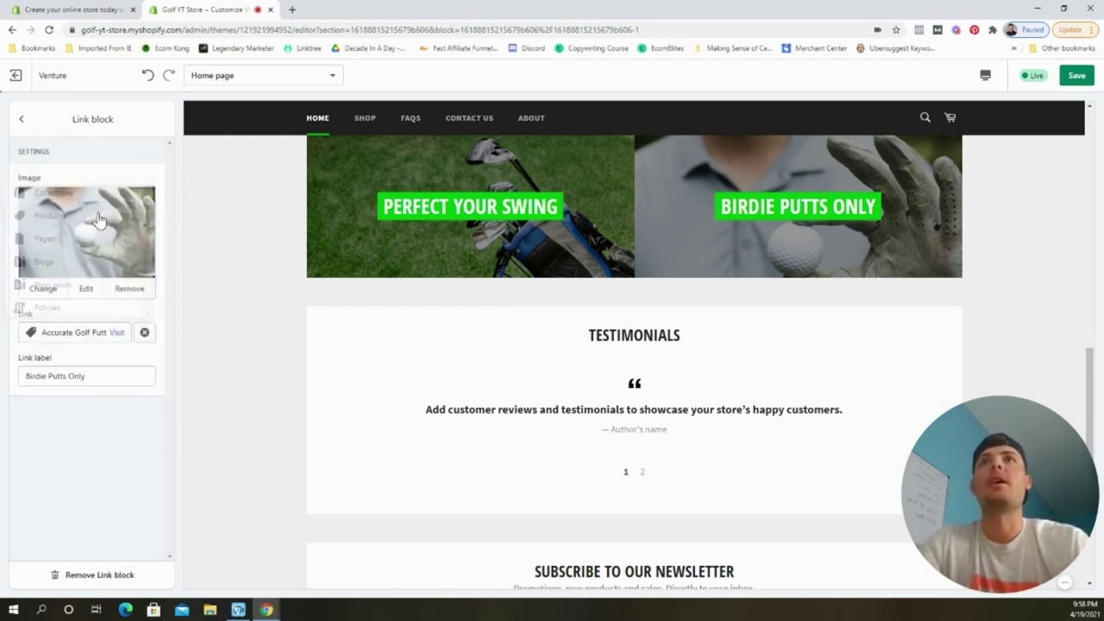
{"action": "left_click", "coordinate": [1076, 75]}
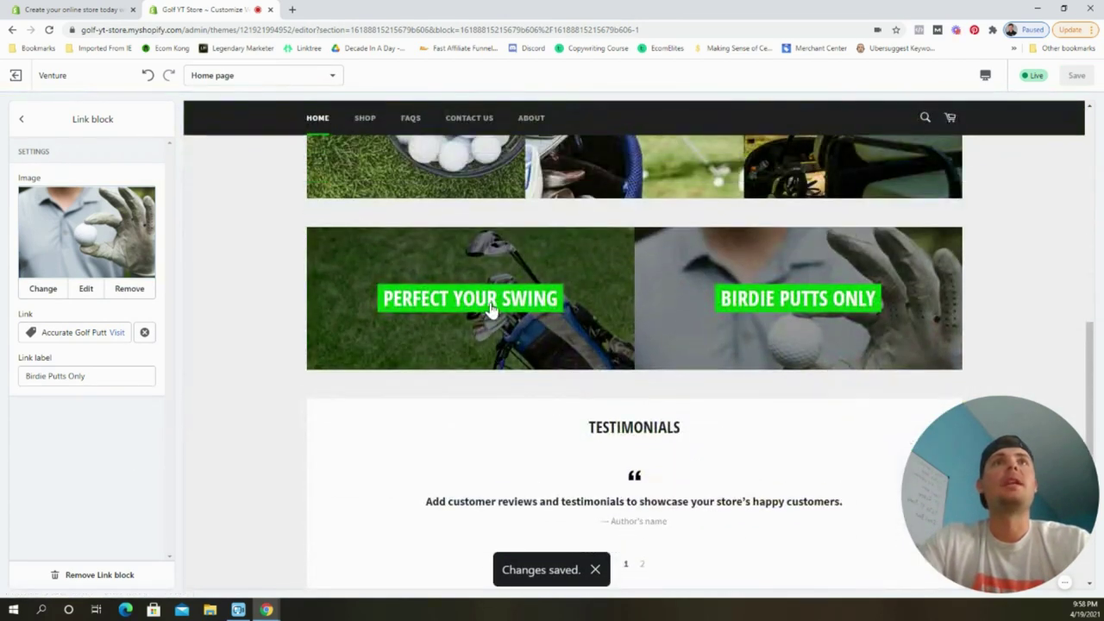
Test that the Perfect Your Swing banner opens Golf Practice Net, then return to the home page.
{"action": "left_click", "coordinate": [486, 302]}
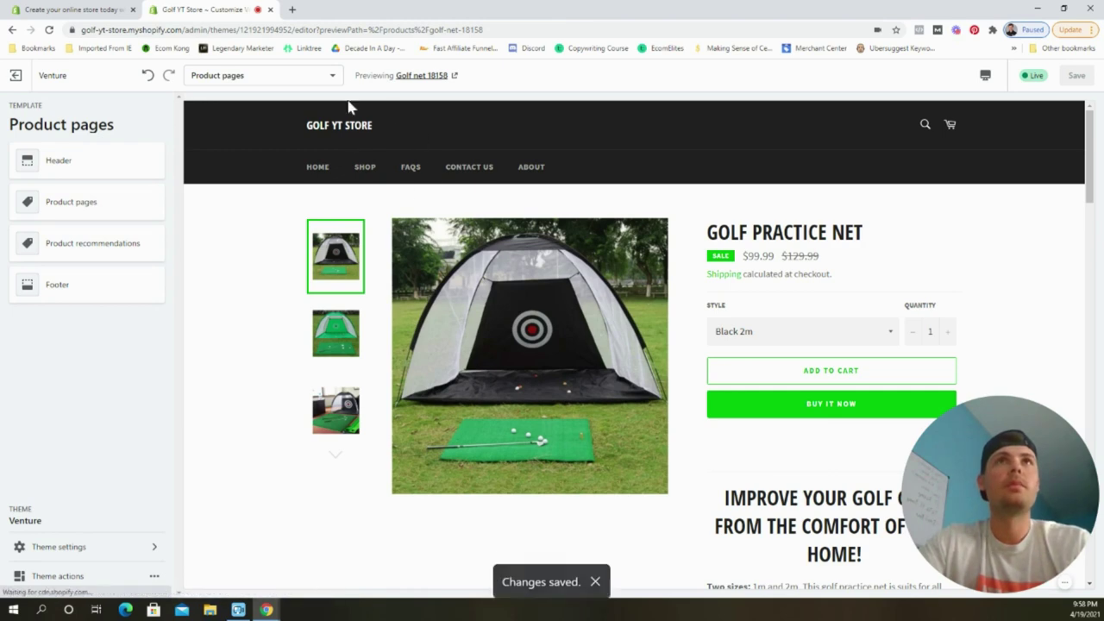
{"action": "left_click", "coordinate": [340, 129]}
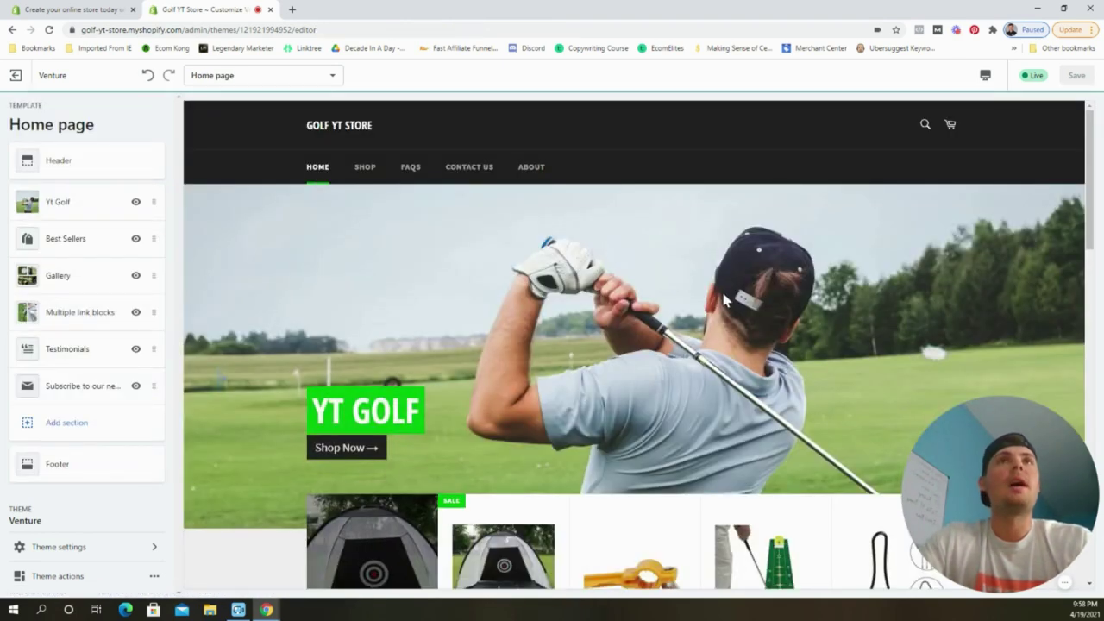
{"action": "scroll", "coordinate": [675, 304], "scroll_direction": "down", "scroll_amount": 10}
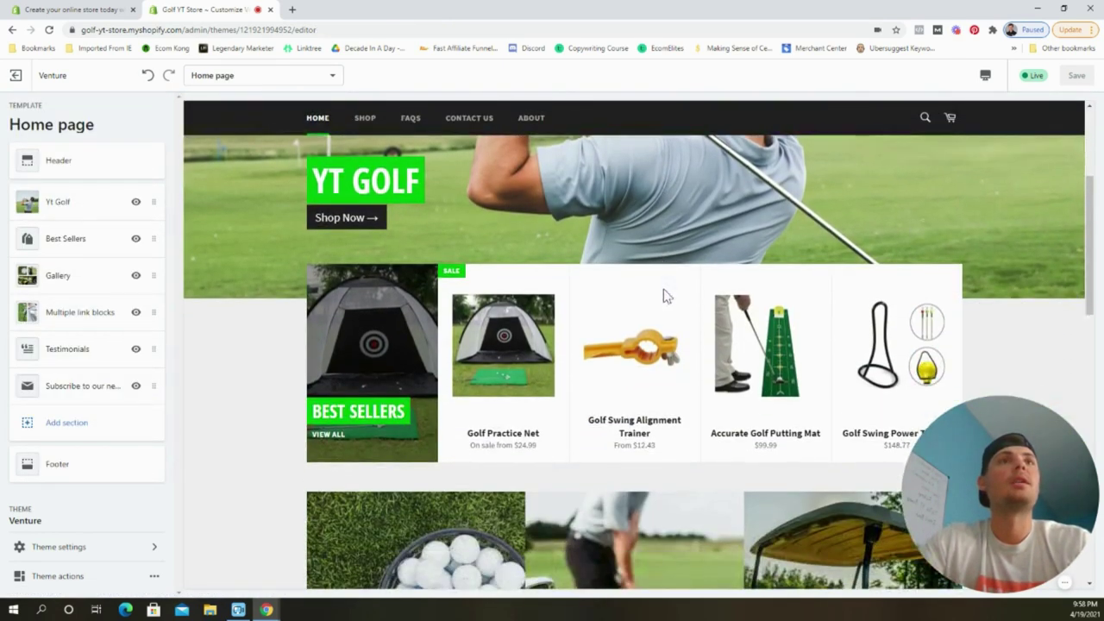
{"action": "scroll", "coordinate": [664, 295], "scroll_direction": "down", "scroll_amount": 4}
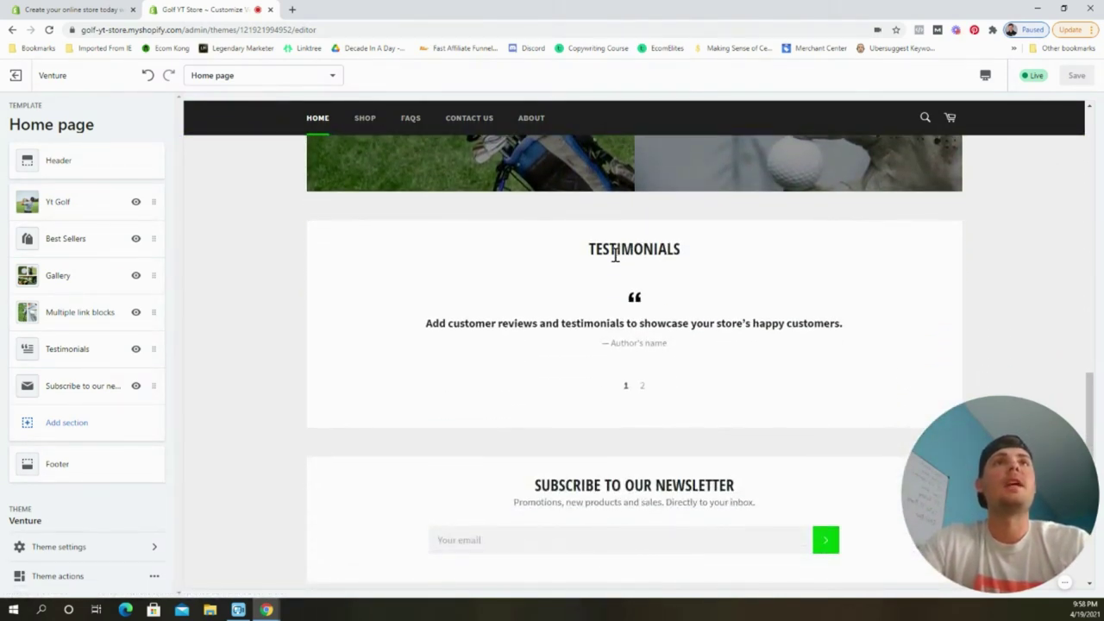
Paste "Don't just take our word for it..." as the Testimonials section heading.
{"action": "left_click", "coordinate": [67, 349]}
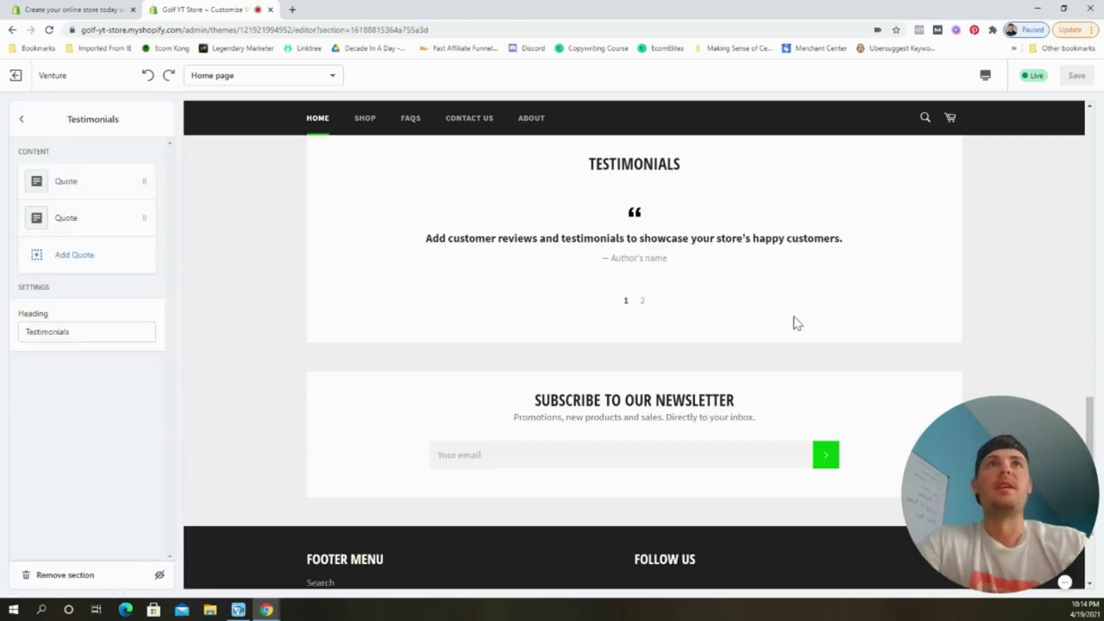
{"action": "double_click", "coordinate": [82, 331]}
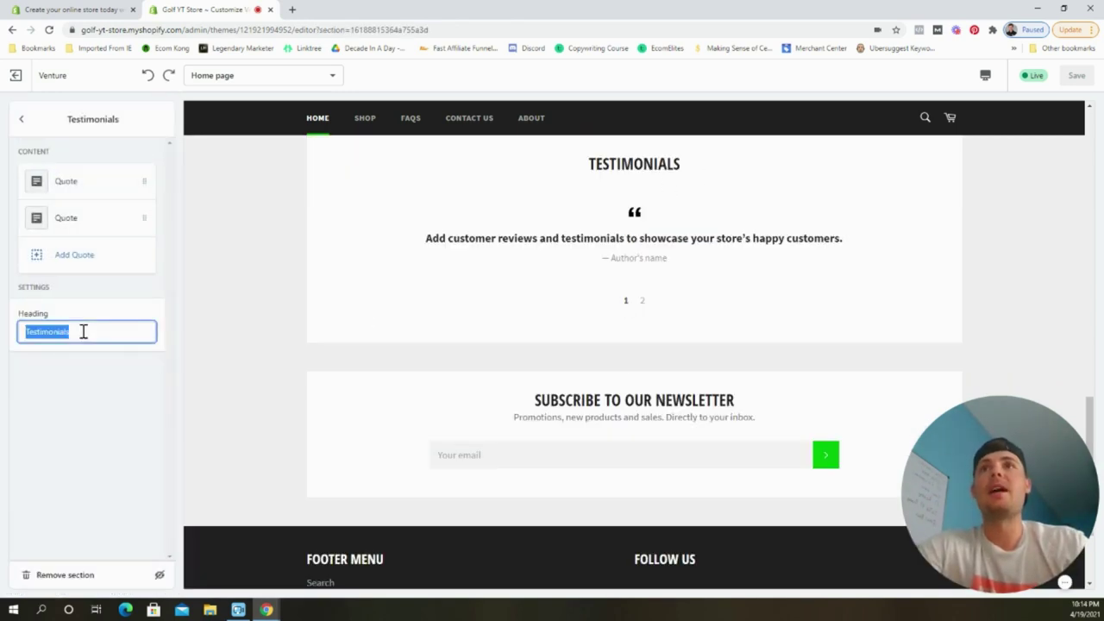
{"action": "type", "text": "Don't just take our word for it..."}
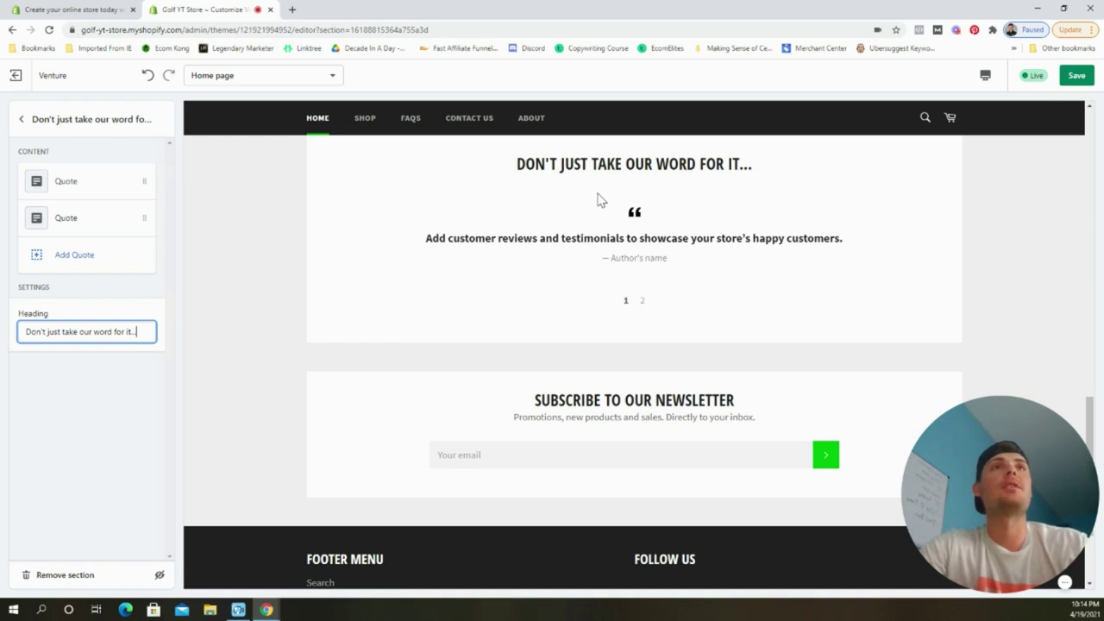
{"action": "left_click", "coordinate": [164, 411]}
Add a third placeholder quote to the testimonials, then return to the home page sections.
{"action": "left_click", "coordinate": [72, 190]}
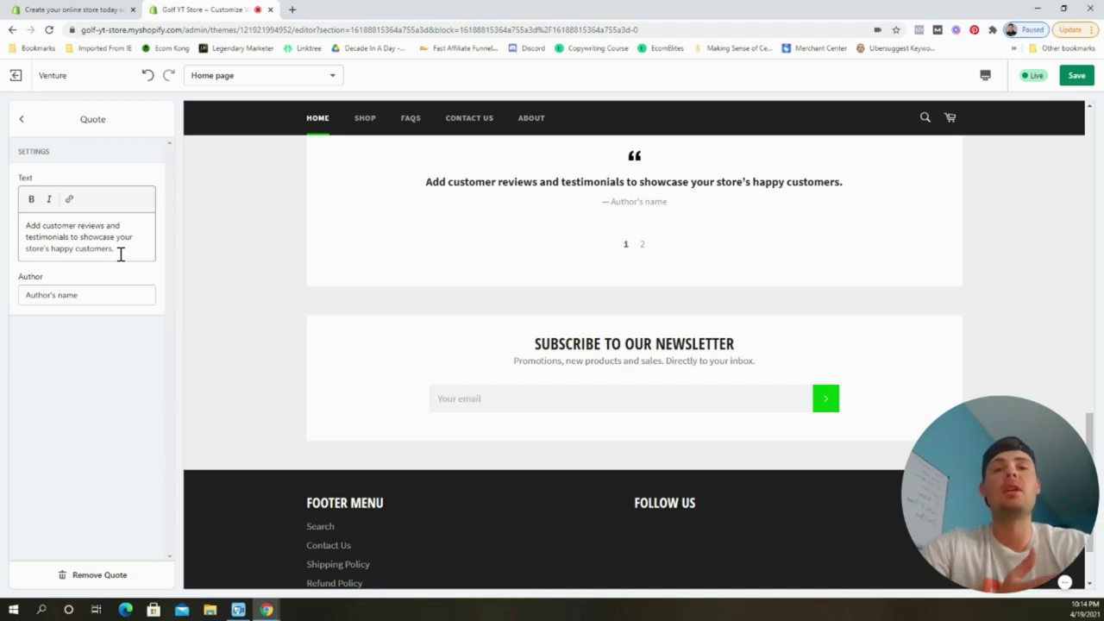
{"action": "left_click", "coordinate": [20, 118]}
{"action": "left_click", "coordinate": [85, 256]}
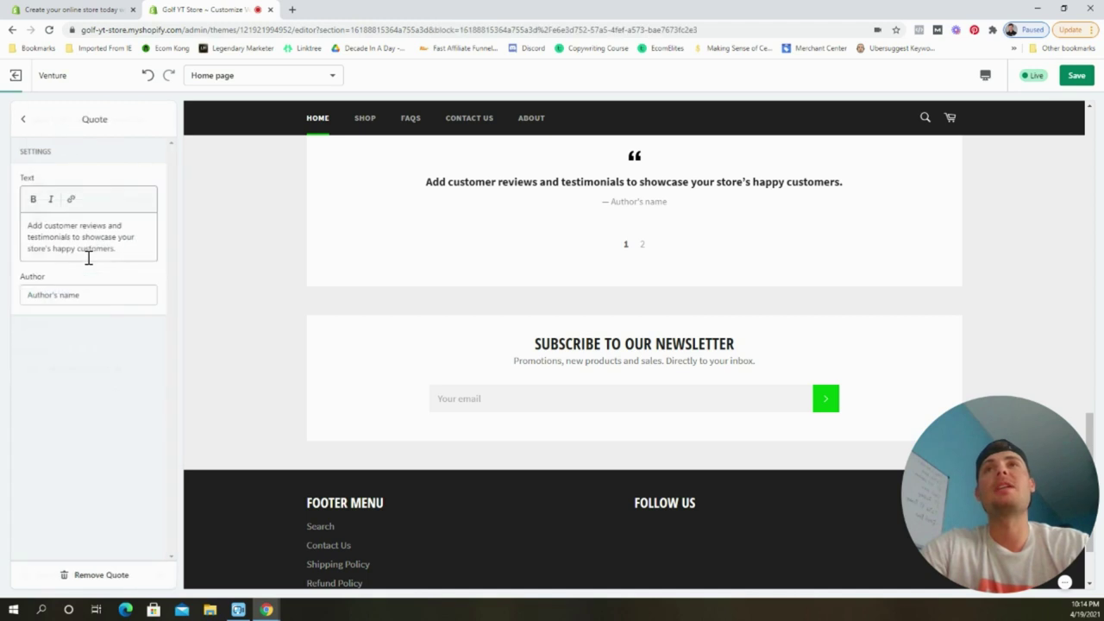
{"action": "left_click", "coordinate": [23, 120]}
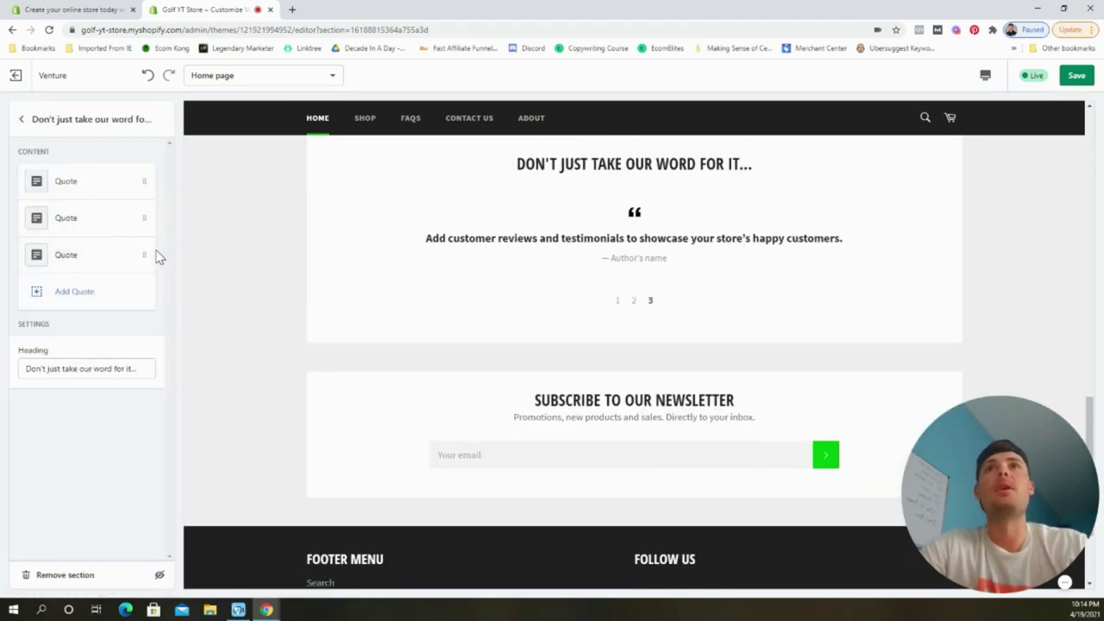
{"action": "left_click", "coordinate": [22, 120]}
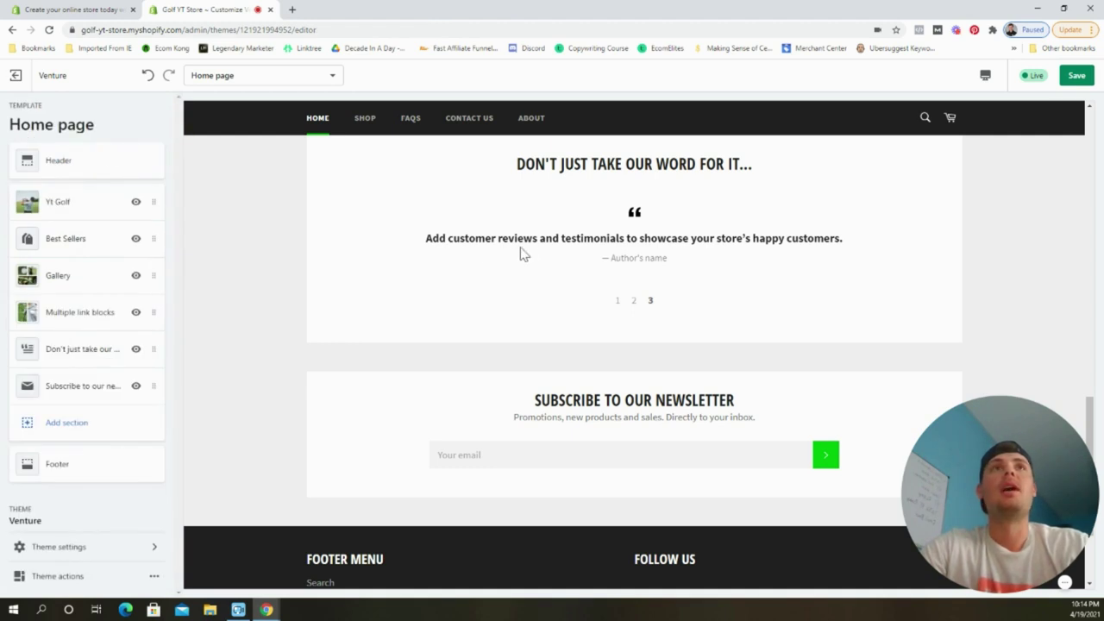
{"action": "scroll", "coordinate": [552, 284], "scroll_direction": "up", "scroll_amount": 1}
{"action": "scroll", "coordinate": [520, 331], "scroll_direction": "down", "scroll_amount": 1}
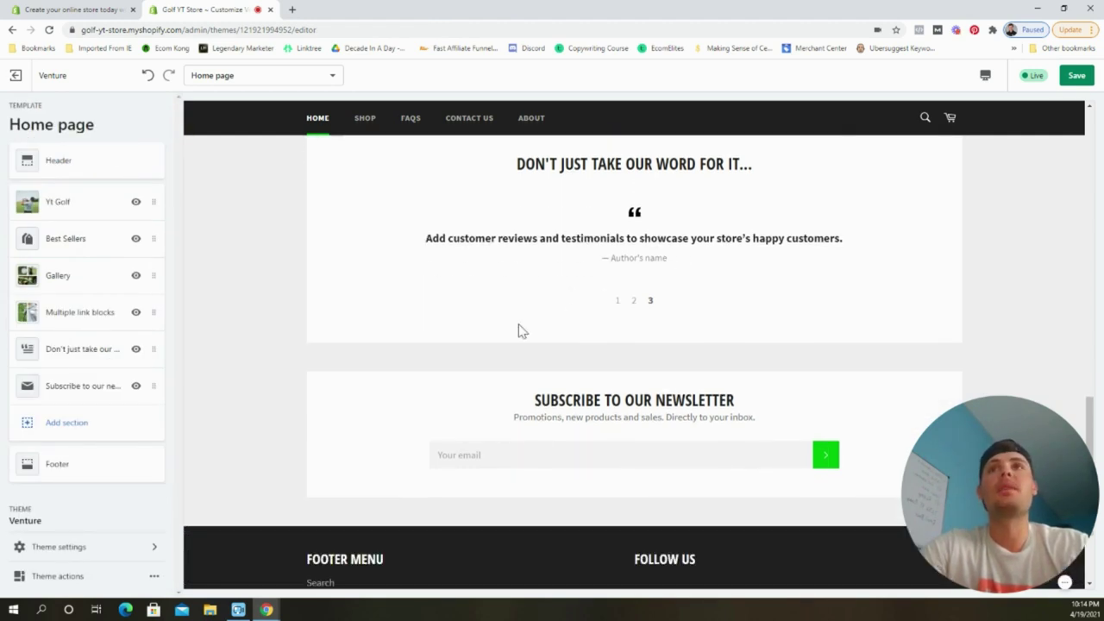
Change the newsletter section heading to 'Want discounts...'.
{"action": "left_click", "coordinate": [69, 396]}
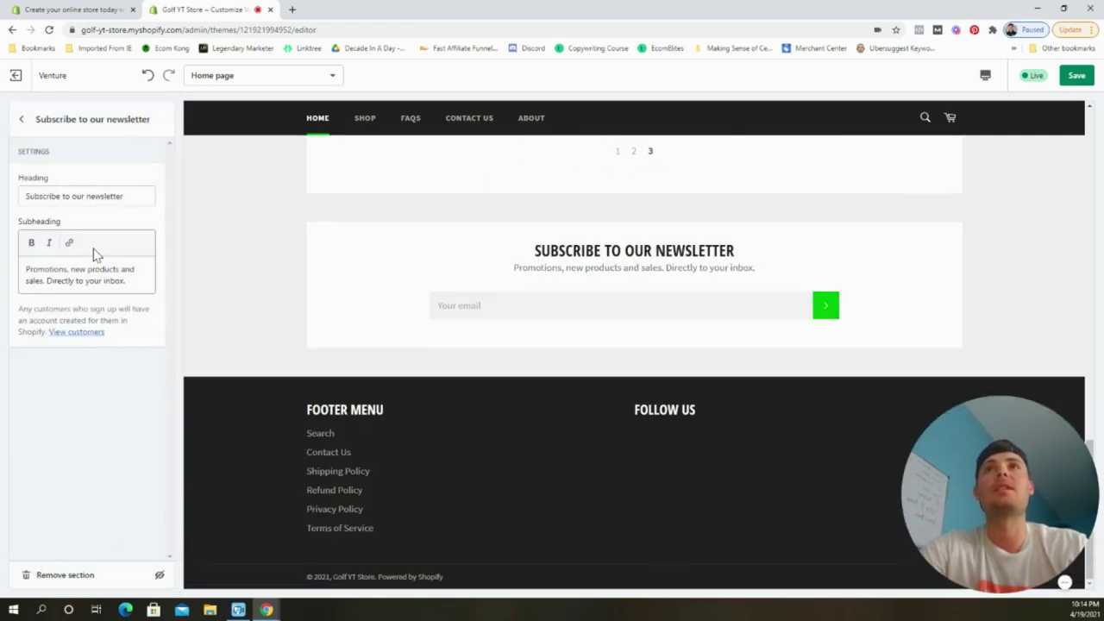
{"action": "triple_click", "coordinate": [124, 194]}
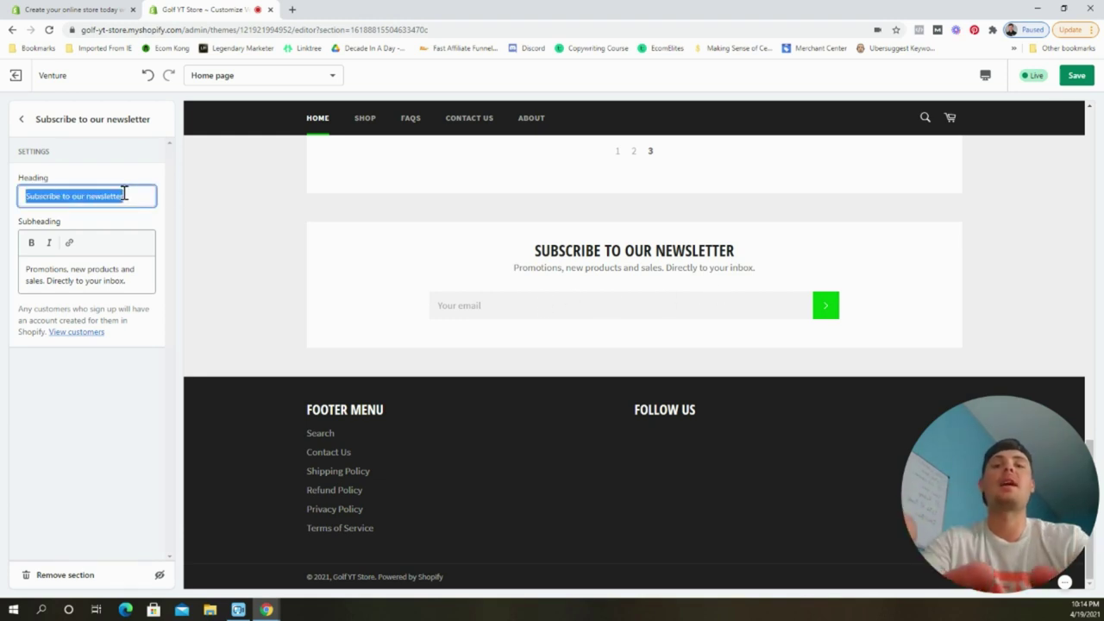
{"action": "type", "text": "Want discounts..."}
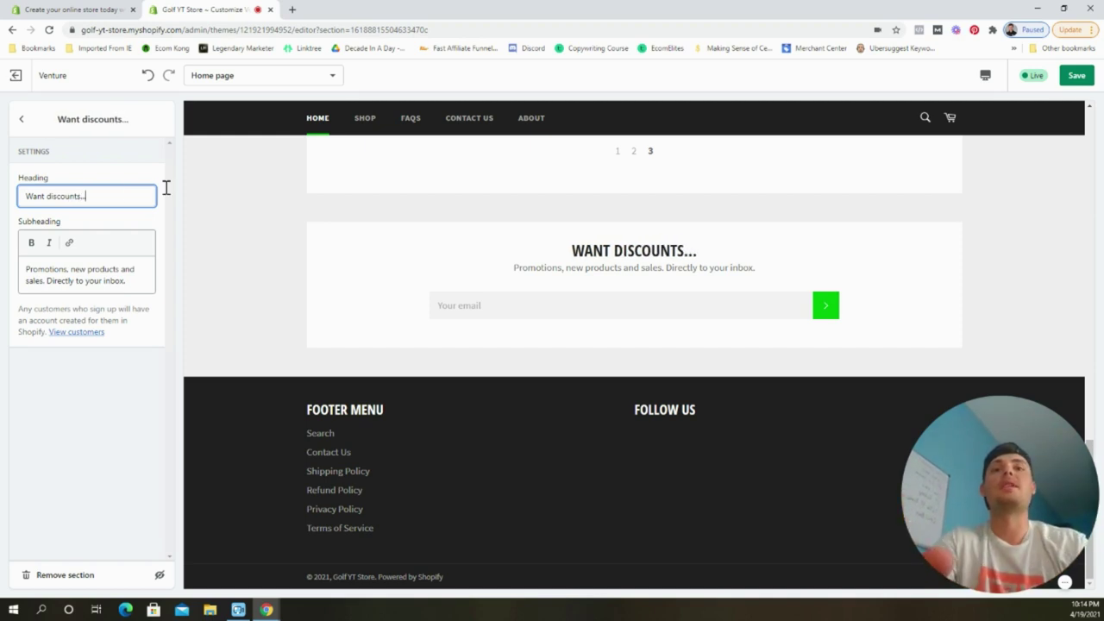
End the subheading with 'directly to your inbox!' and save the changes.
{"action": "left_click", "coordinate": [134, 283]}
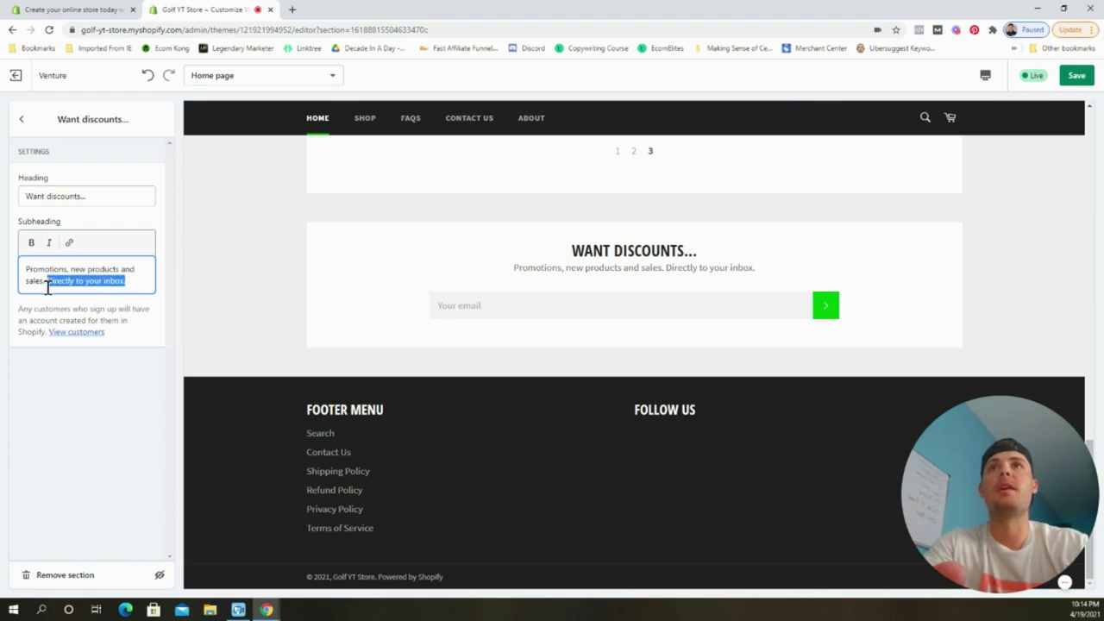
{"action": "key", "text": "BackSpace"}
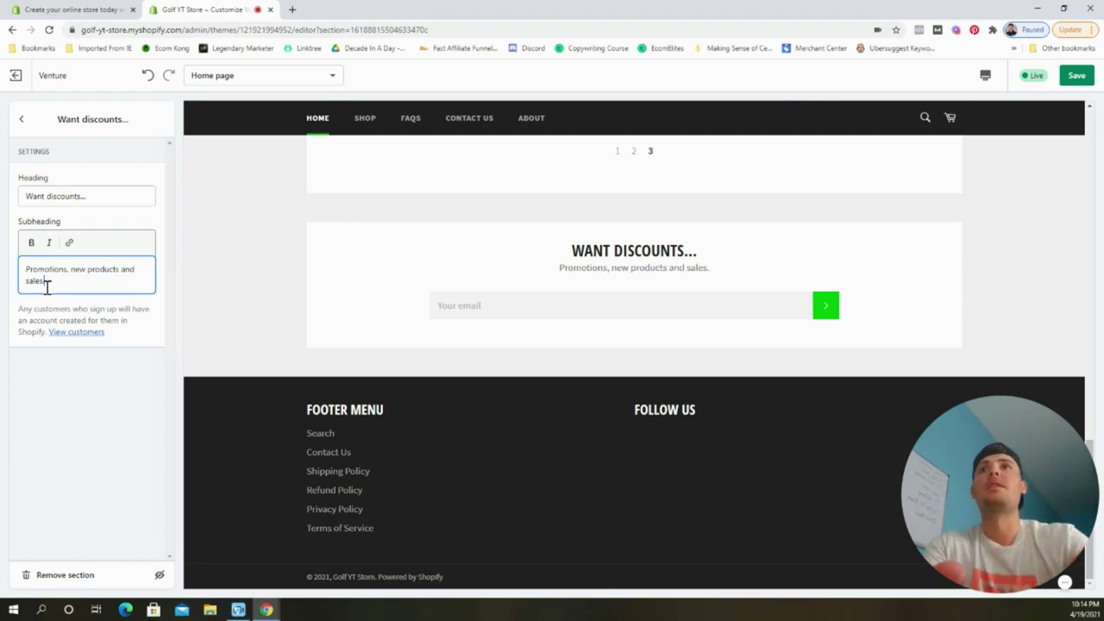
{"action": "type", "text": "dir"}
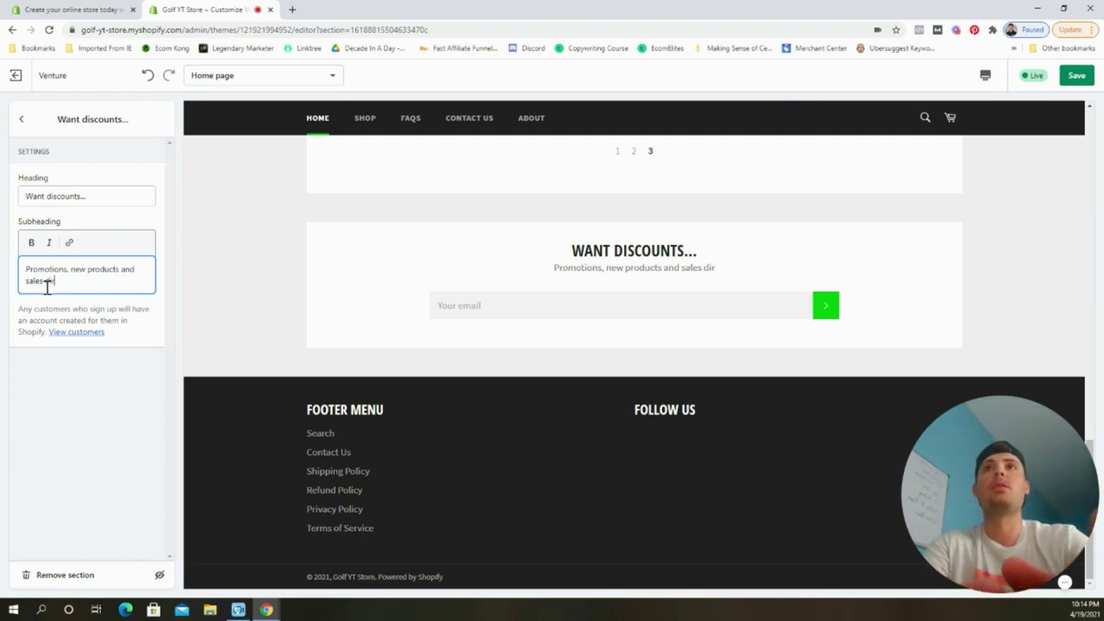
{"action": "type", "text": "ectly to your inboc"}
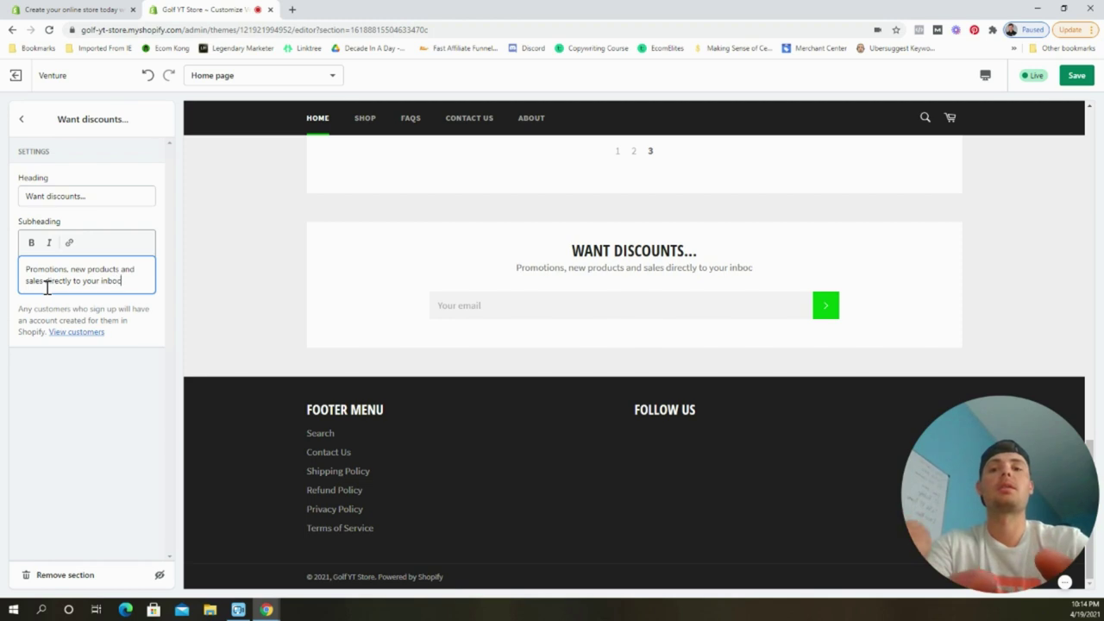
{"action": "key", "text": "BackSpace"}
{"action": "type", "text": "x!"}
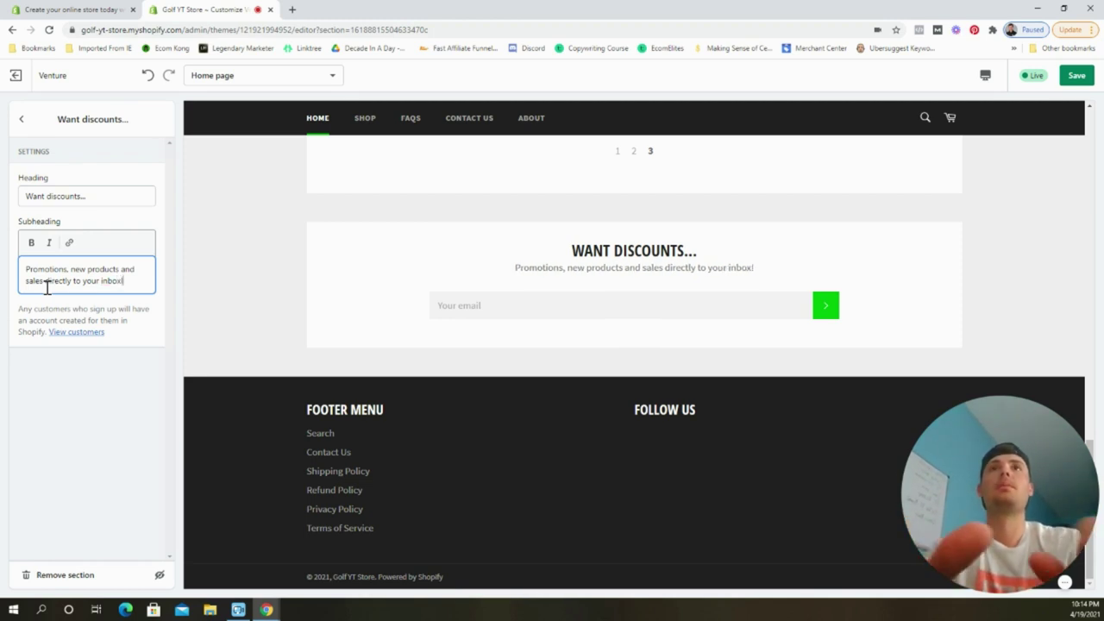
{"action": "left_click", "coordinate": [1078, 75]}
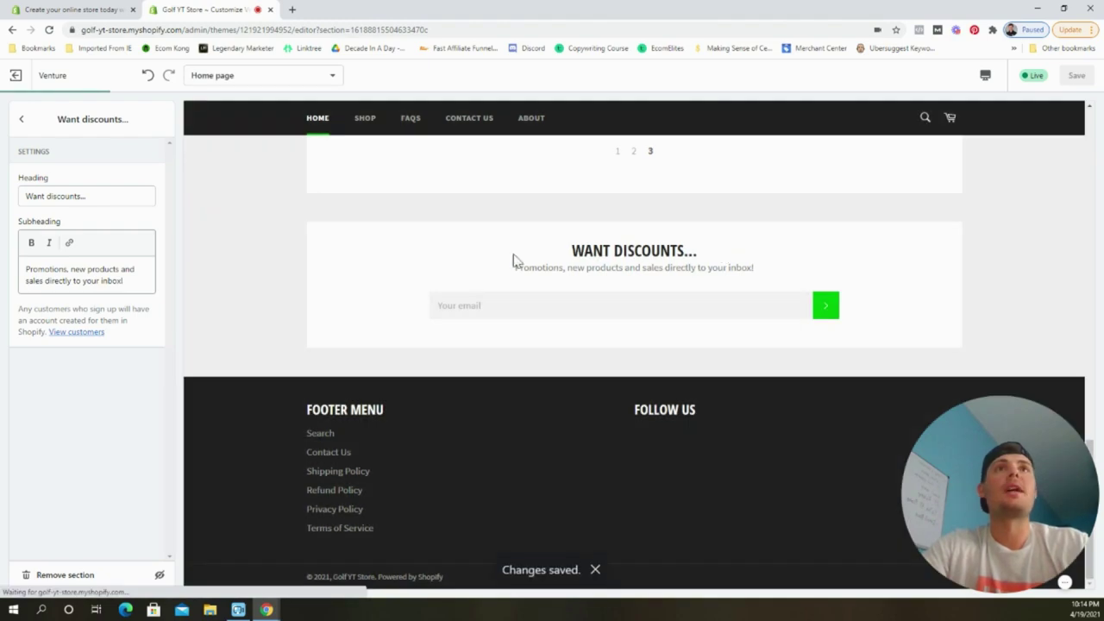
Go back to the home page section list and open the Footer section's settings.
{"action": "scroll", "coordinate": [456, 270], "scroll_direction": "up", "scroll_amount": 4}
{"action": "scroll", "coordinate": [448, 269], "scroll_direction": "down", "scroll_amount": 1}
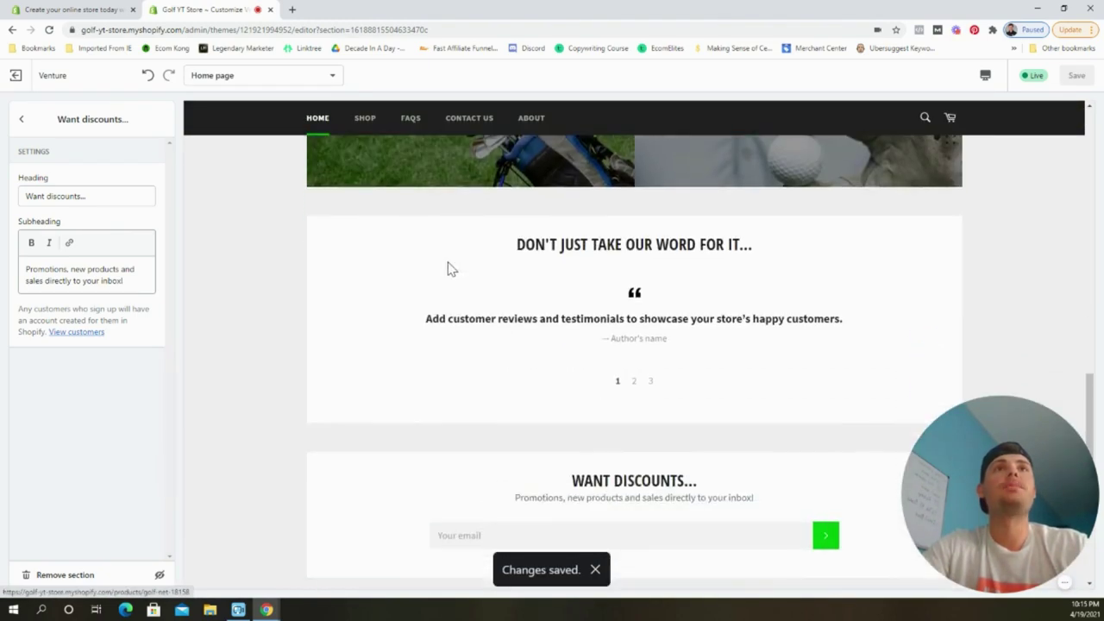
{"action": "scroll", "coordinate": [449, 269], "scroll_direction": "down", "scroll_amount": 1}
{"action": "left_click", "coordinate": [22, 119]}
{"action": "scroll", "coordinate": [543, 311], "scroll_direction": "up", "scroll_amount": 2}
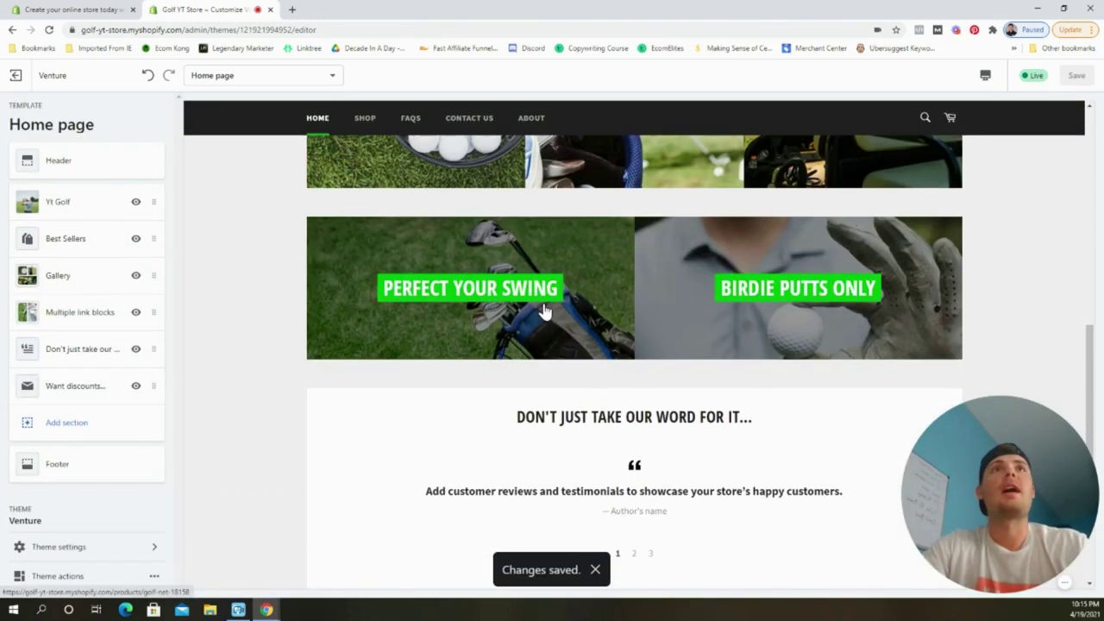
{"action": "scroll", "coordinate": [544, 311], "scroll_direction": "up", "scroll_amount": 10}
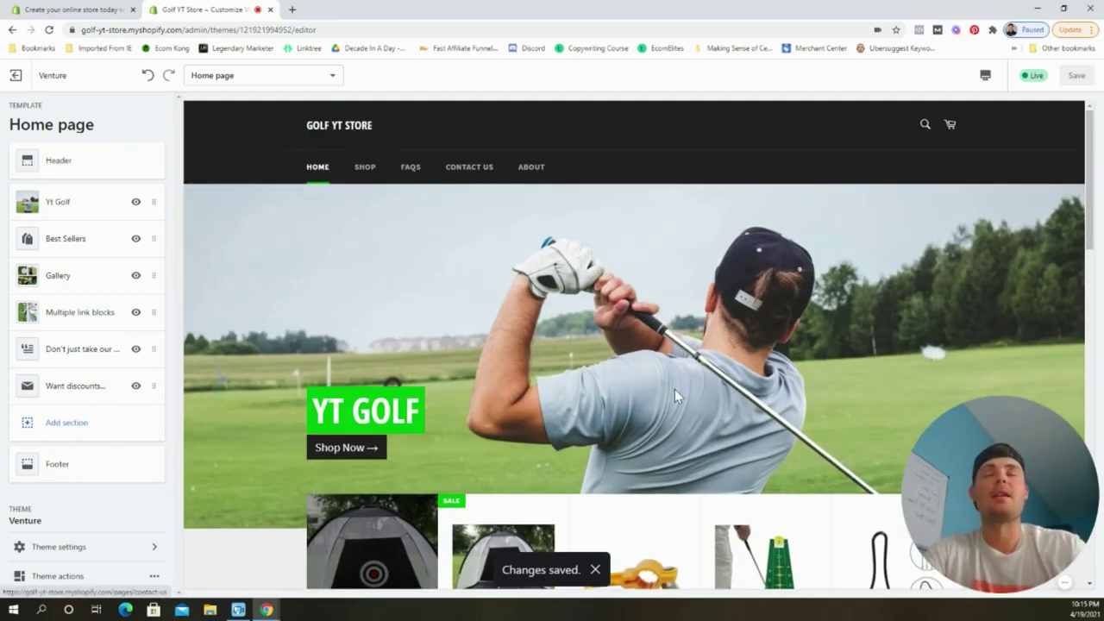
{"action": "scroll", "coordinate": [674, 388], "scroll_direction": "down", "scroll_amount": 3}
{"action": "scroll", "coordinate": [681, 360], "scroll_direction": "down", "scroll_amount": 7}
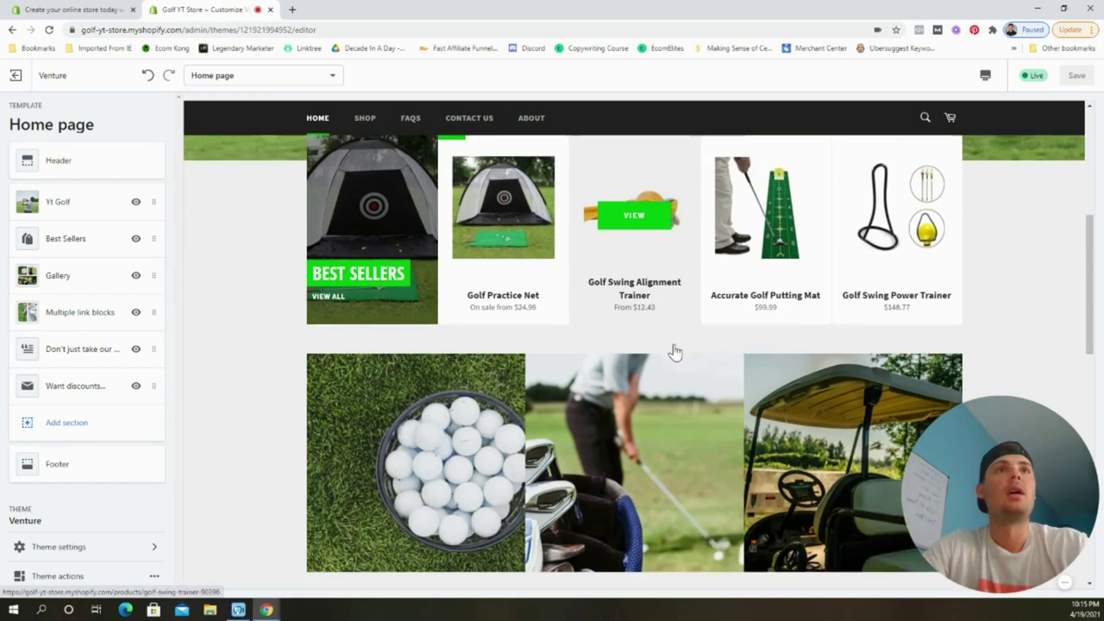
{"action": "scroll", "coordinate": [1020, 315], "scroll_direction": "down", "scroll_amount": 4}
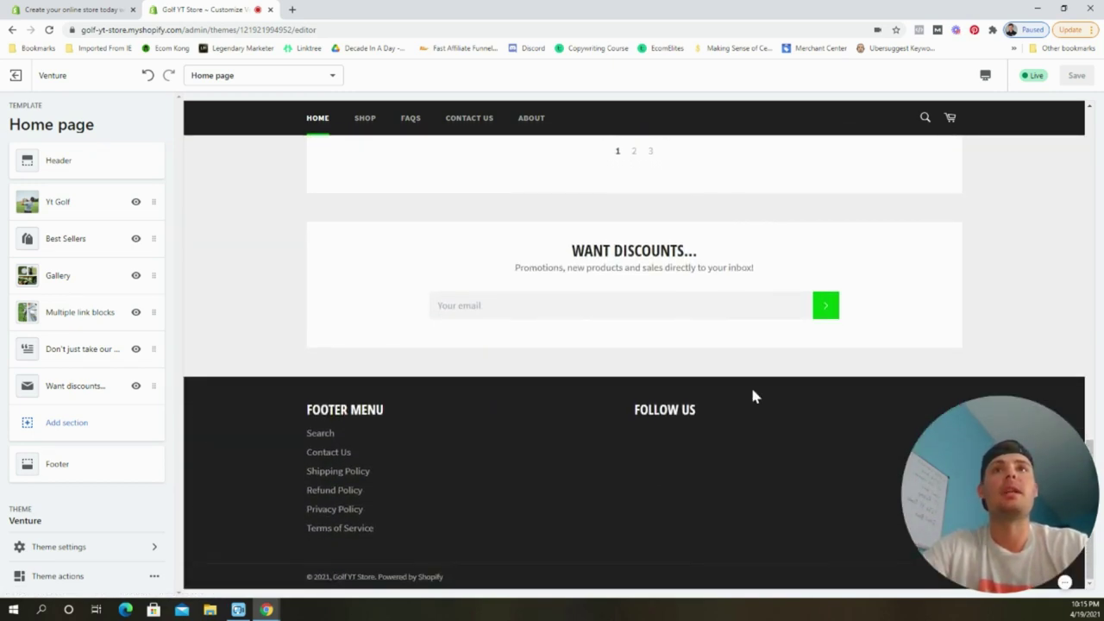
{"action": "left_click", "coordinate": [81, 476]}
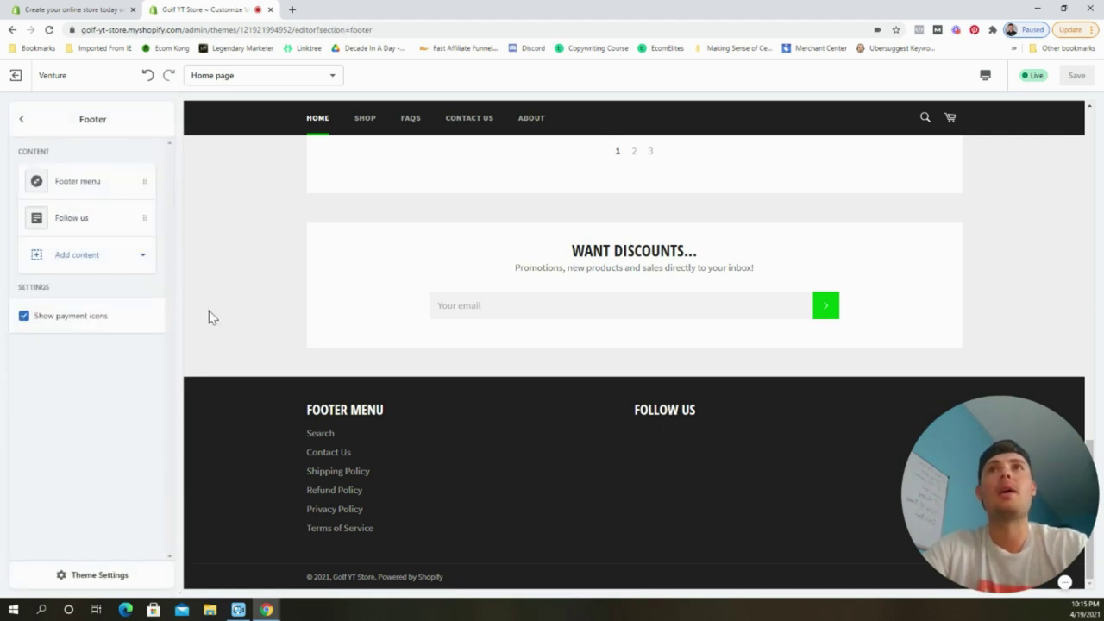
Remove the footer's Follow us block and add a Newsletter block in its place.
{"action": "left_click", "coordinate": [76, 219]}
{"action": "left_click", "coordinate": [81, 583]}
{"action": "left_click", "coordinate": [77, 221]}
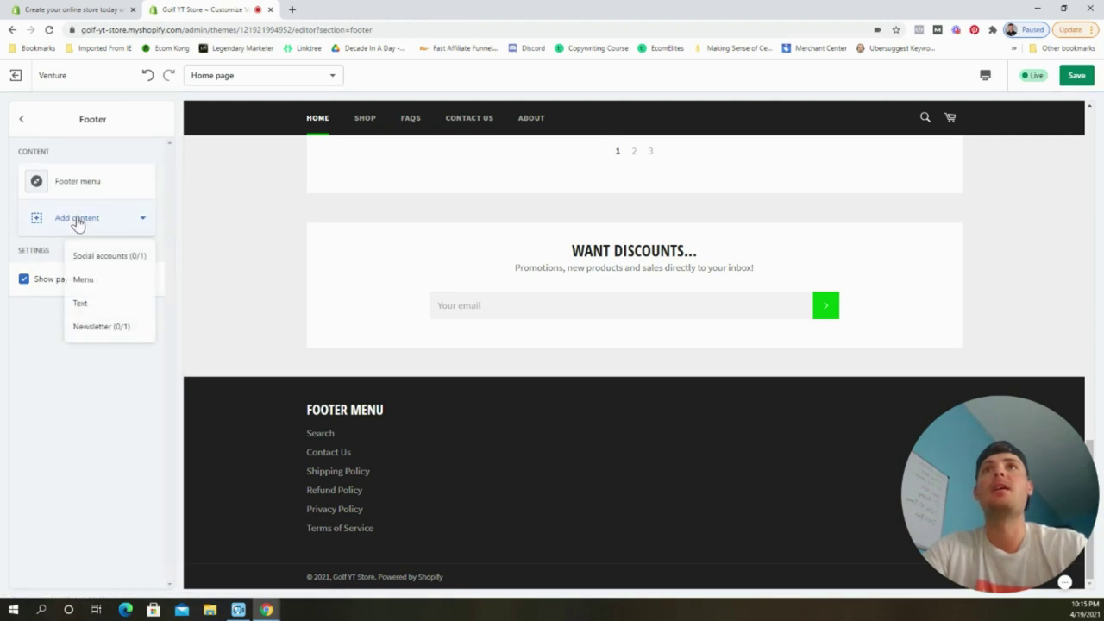
{"action": "left_click", "coordinate": [99, 326]}
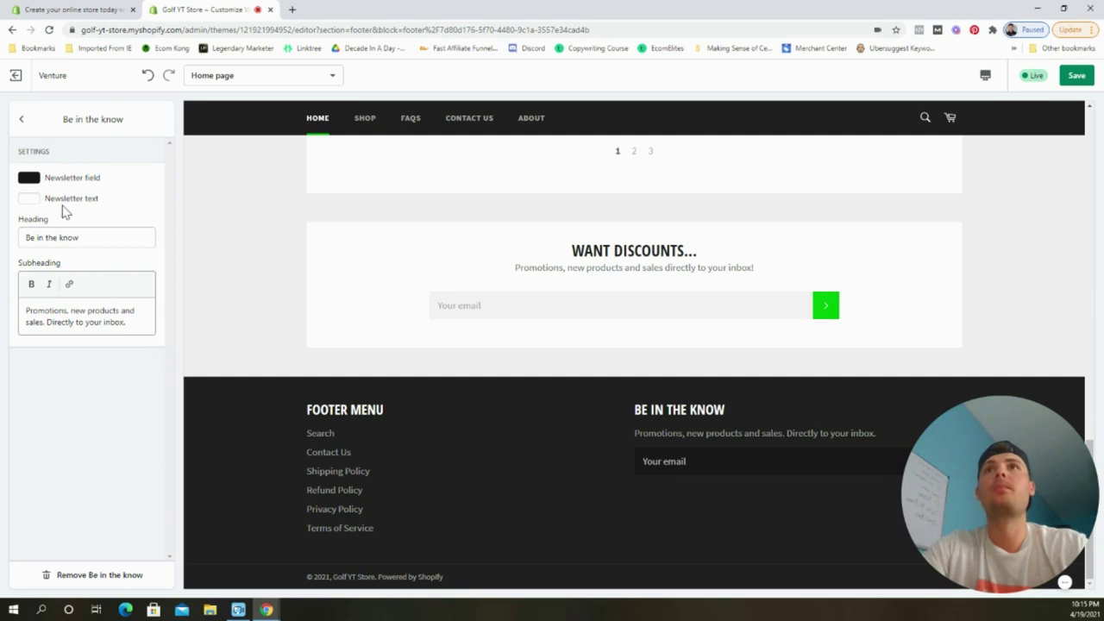
Set the newsletter field colour to light grey #F0F0F0 and text to black, then save.
{"action": "left_click", "coordinate": [30, 179]}
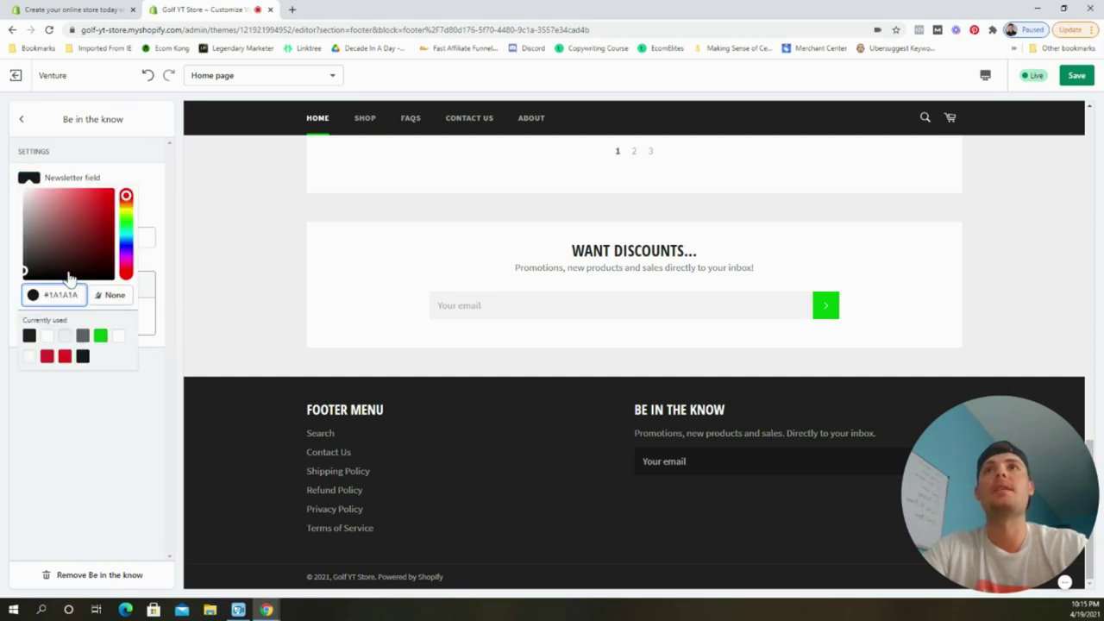
{"action": "left_click", "coordinate": [64, 337]}
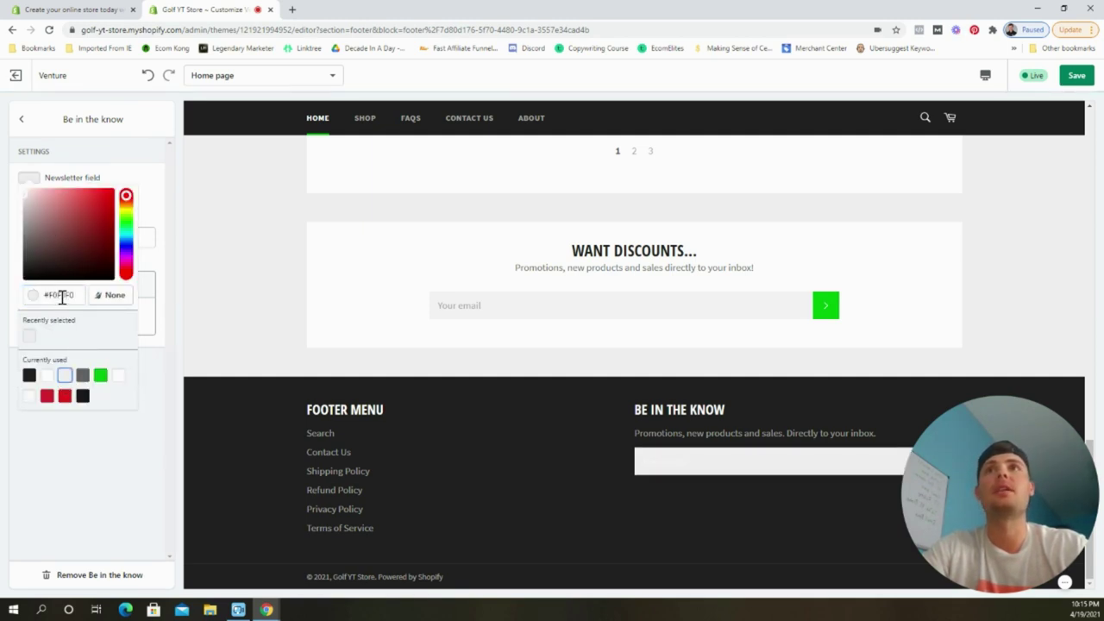
{"action": "left_click", "coordinate": [80, 439]}
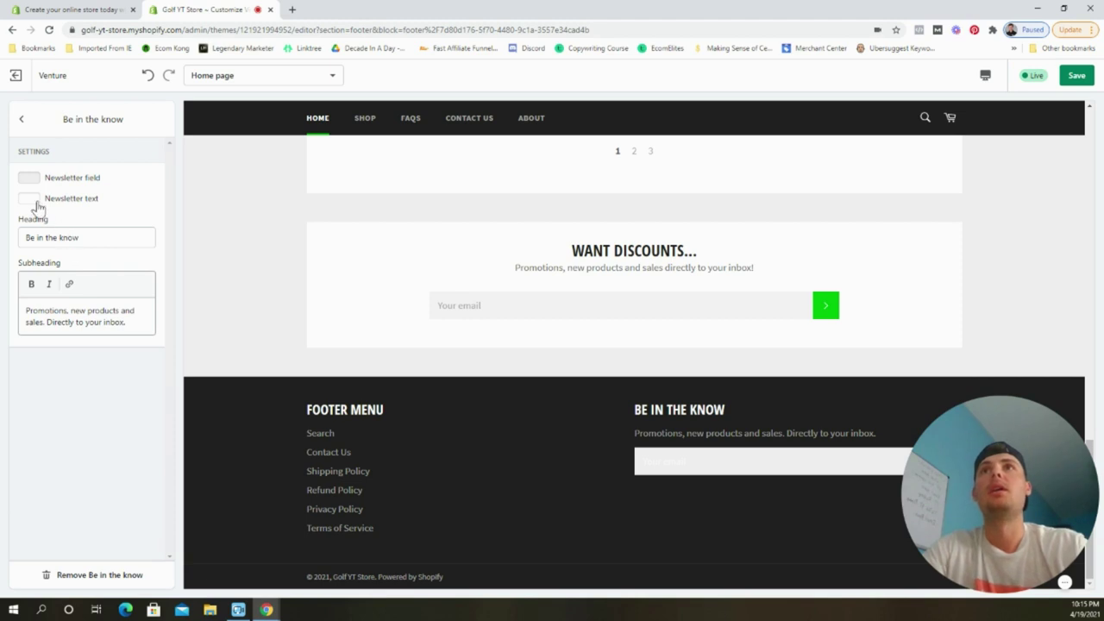
{"action": "left_click", "coordinate": [33, 202]}
{"action": "left_click", "coordinate": [48, 396]}
{"action": "left_click", "coordinate": [79, 448]}
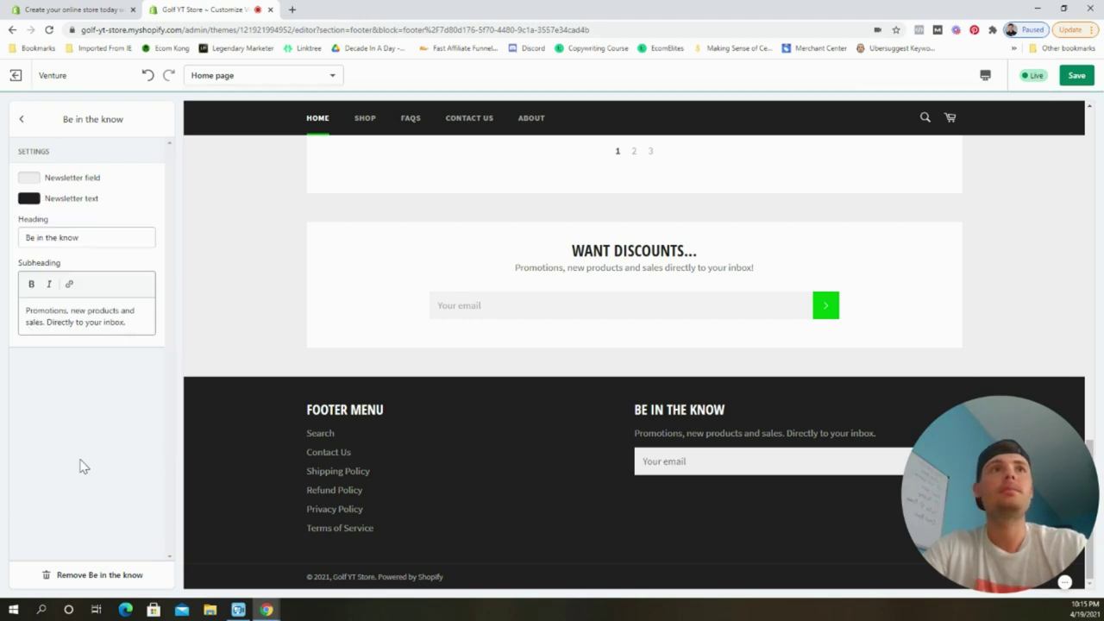
{"action": "left_click", "coordinate": [1076, 75]}
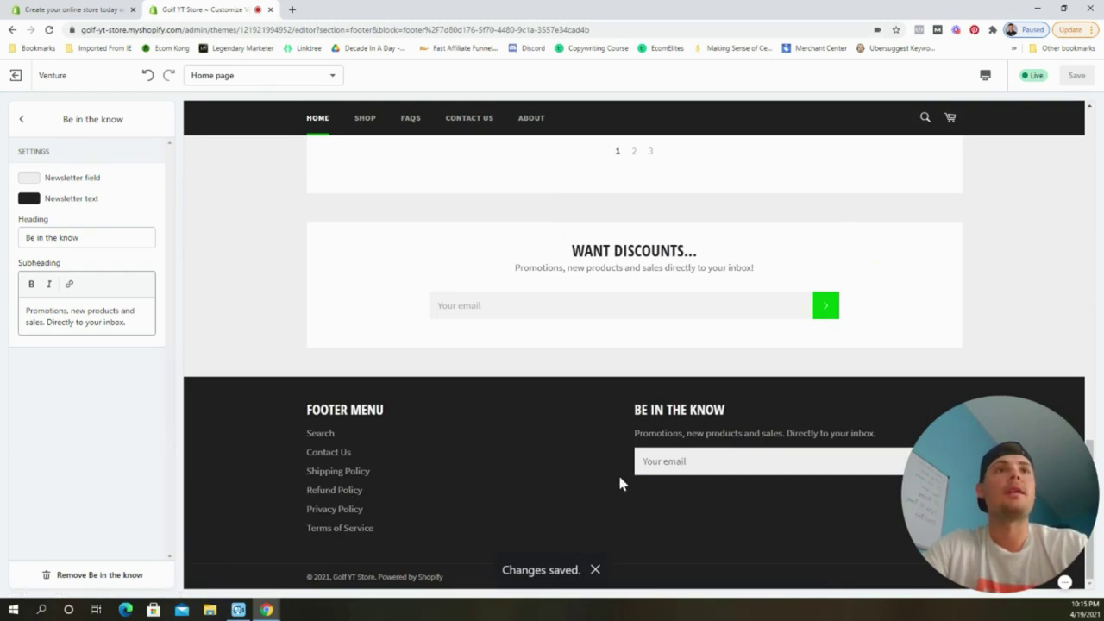
{"action": "scroll", "coordinate": [603, 510], "scroll_direction": "up", "scroll_amount": 15}
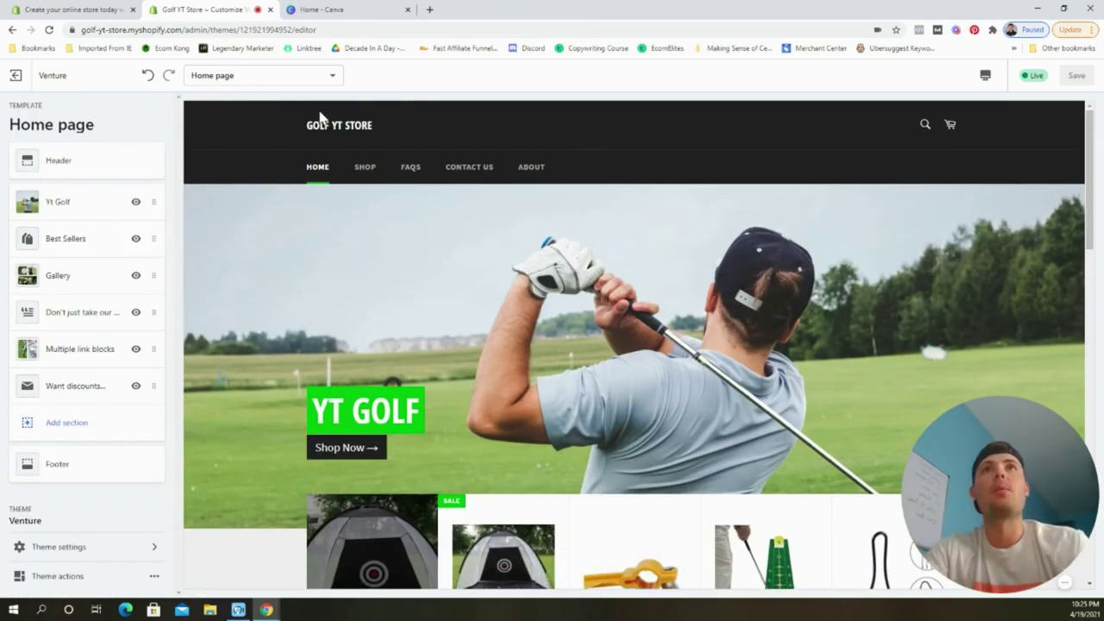
Open Theme settings > Colors, then switch to the Canva home page tab.
{"action": "left_click", "coordinate": [97, 552]}
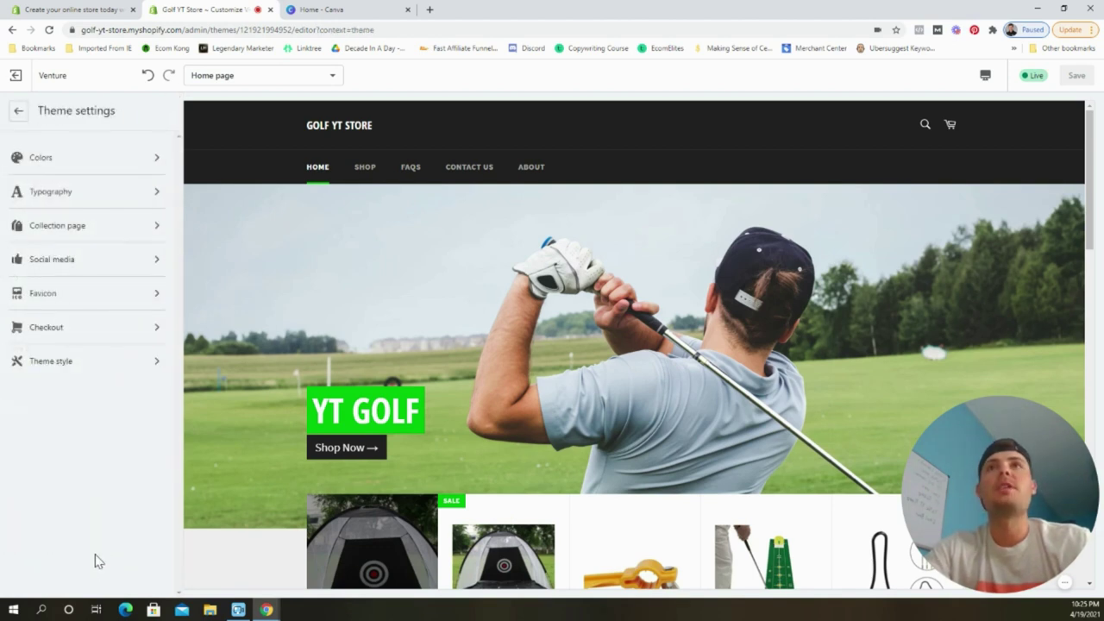
{"action": "left_click", "coordinate": [74, 164]}
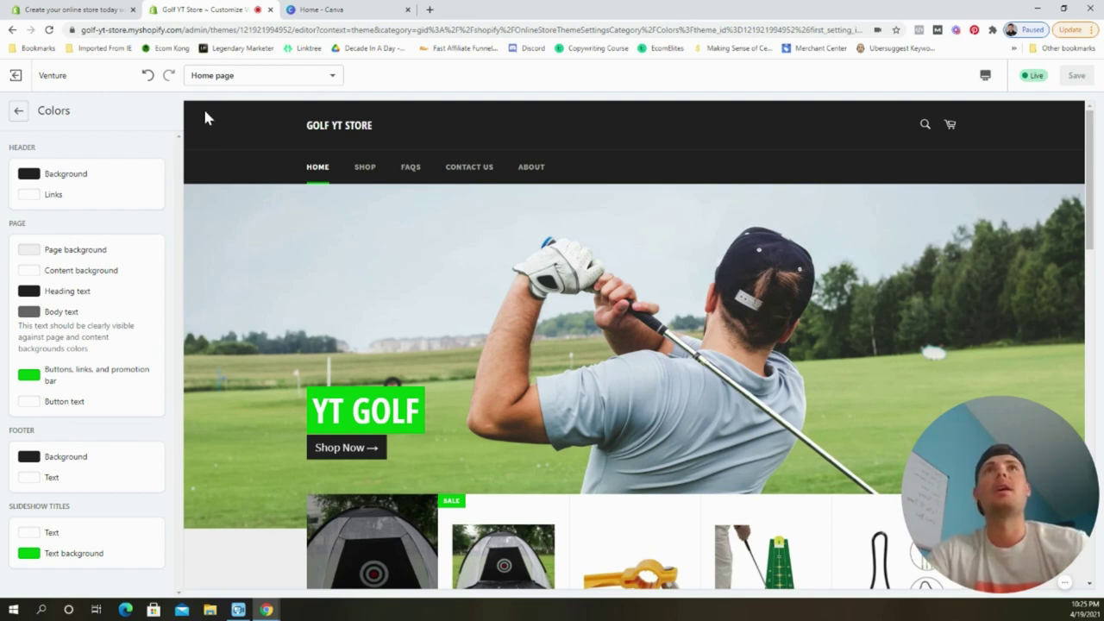
{"action": "left_click", "coordinate": [336, 17]}
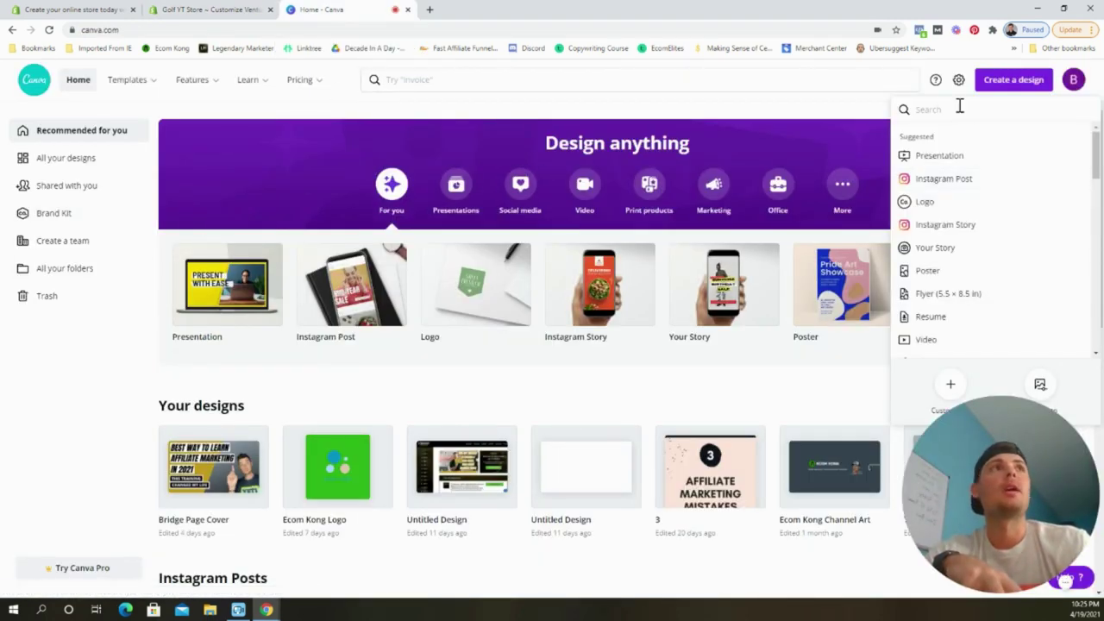
Start a blank Instagram Post design and check the Shopify header background colour value.
{"action": "left_click", "coordinate": [965, 183]}
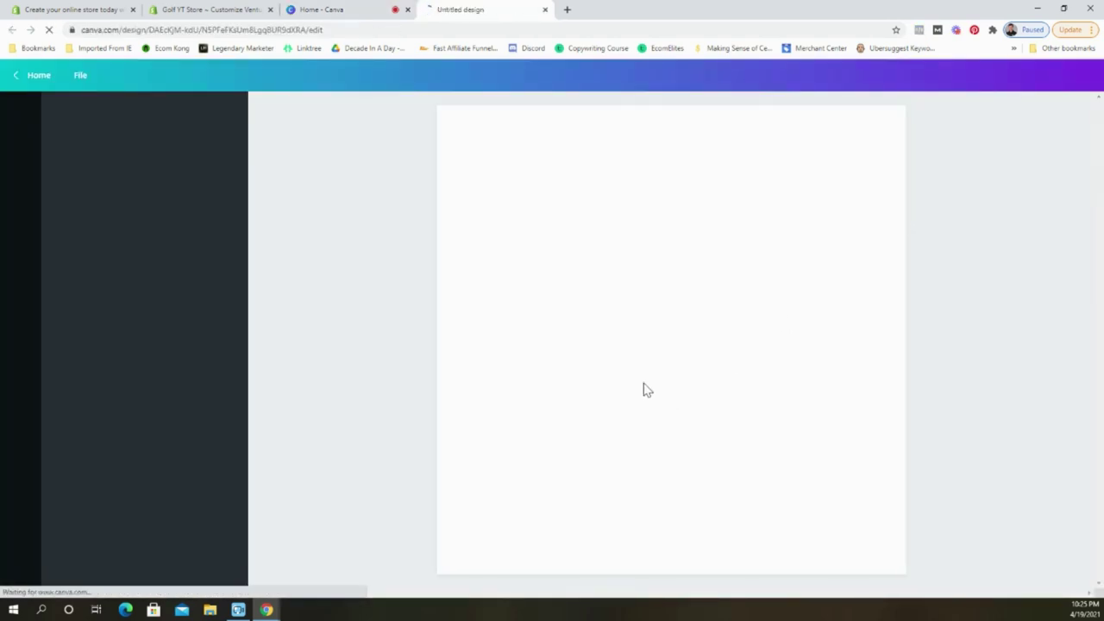
{"action": "left_click", "coordinate": [205, 9]}
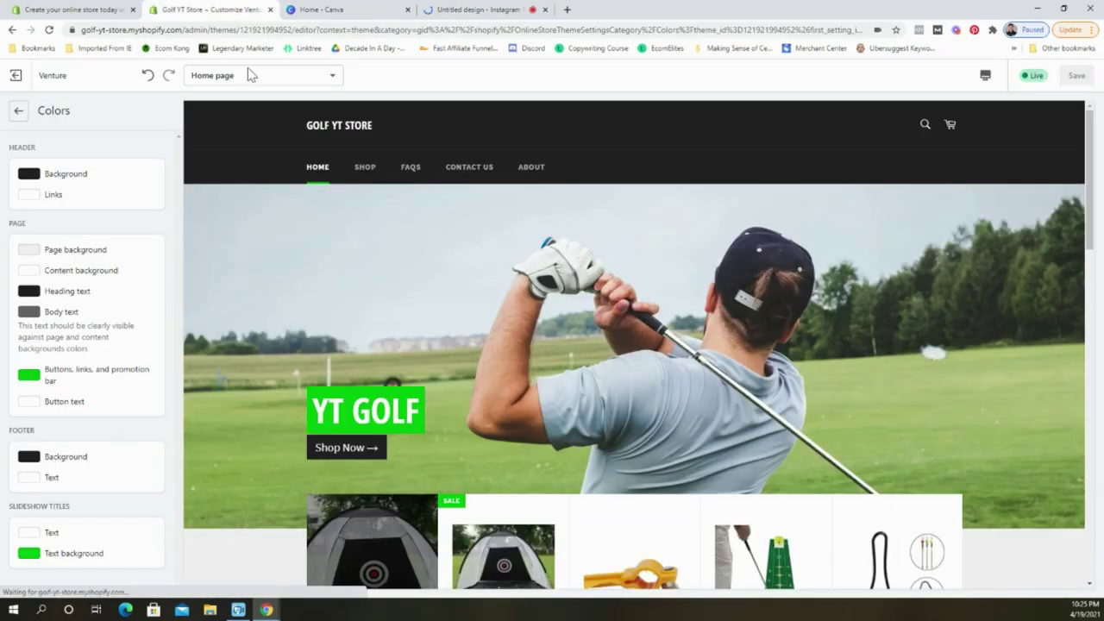
{"action": "left_click", "coordinate": [54, 175]}
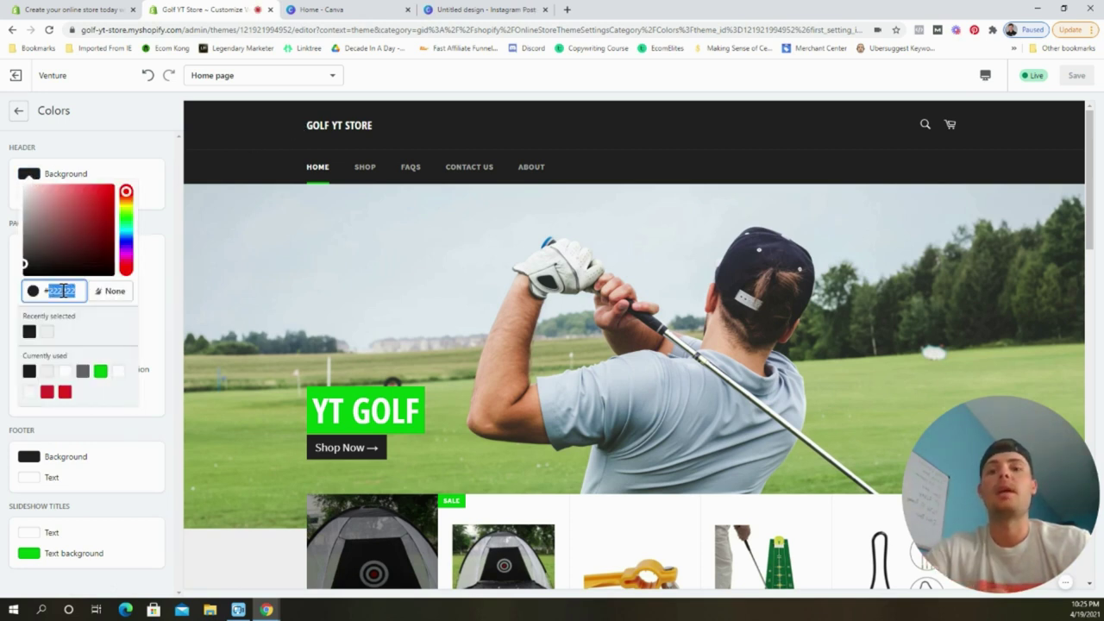
{"action": "left_click", "coordinate": [457, 10]}
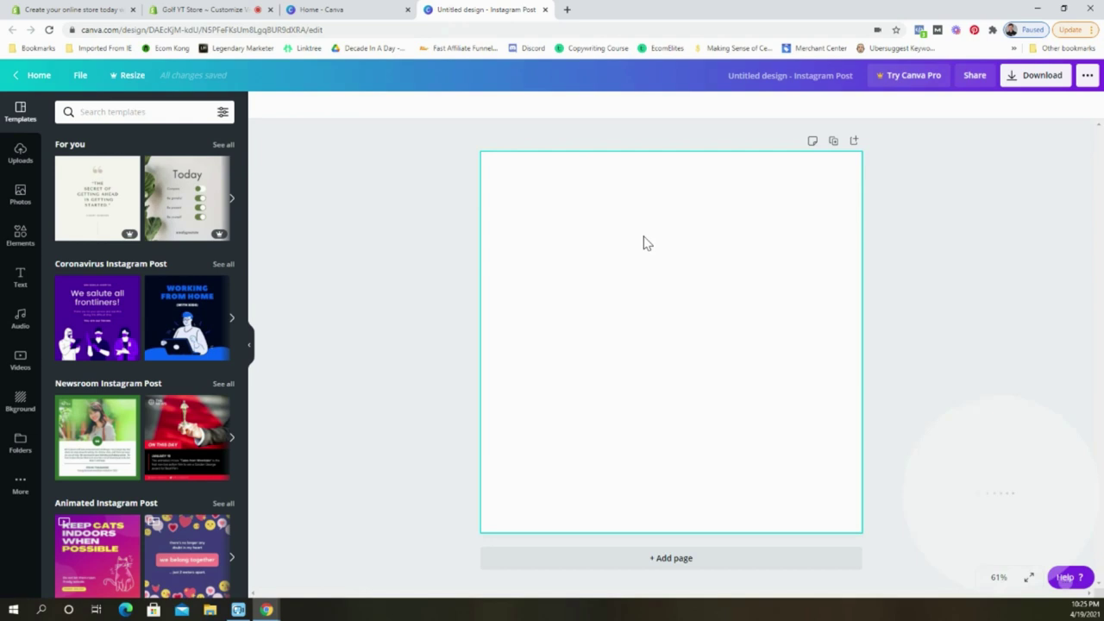
Fill the design's page background with dark grey 222222.
{"action": "left_click", "coordinate": [263, 111]}
{"action": "left_click", "coordinate": [150, 111]}
{"action": "type", "text": "222222"}
{"action": "key", "text": "Return"}
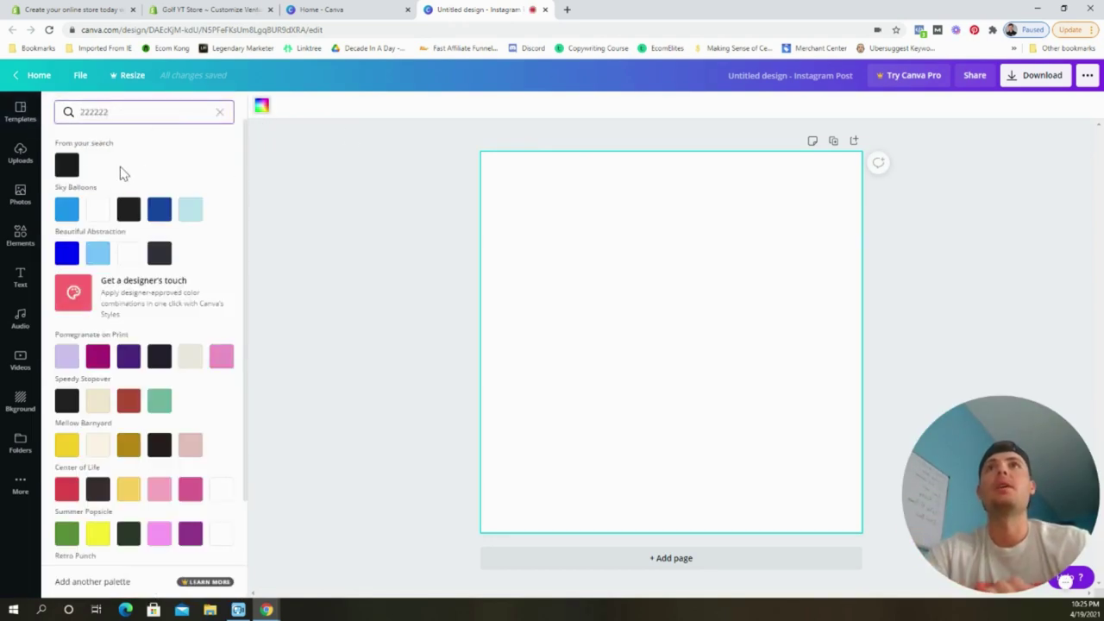
{"action": "left_click", "coordinate": [66, 163]}
{"action": "key", "text": "Escape"}
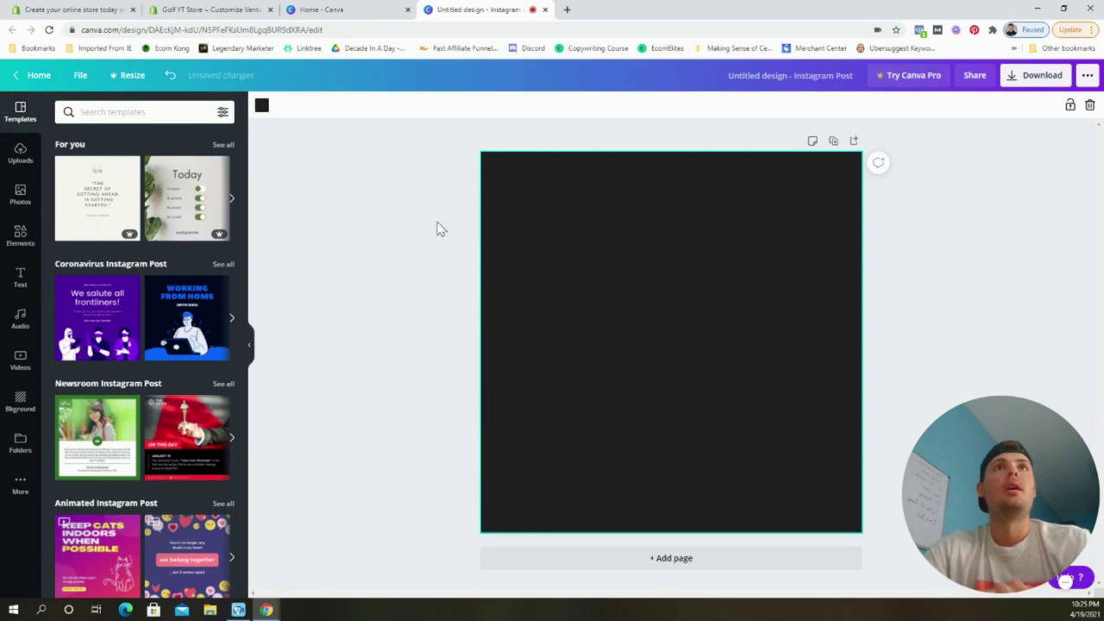
Add a white golfer silhouette from a 'golf' element search, placed left of centre.
{"action": "left_click", "coordinate": [440, 228]}
{"action": "left_click", "coordinate": [20, 234]}
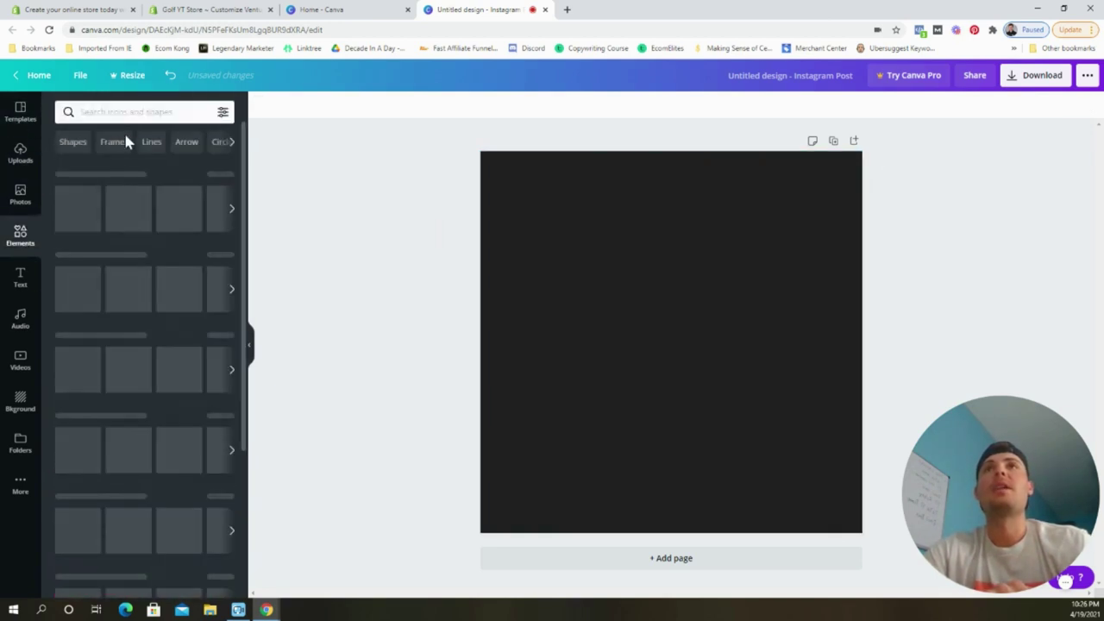
{"action": "left_click", "coordinate": [138, 112]}
{"action": "type", "text": "golf"}
{"action": "key", "text": "Return"}
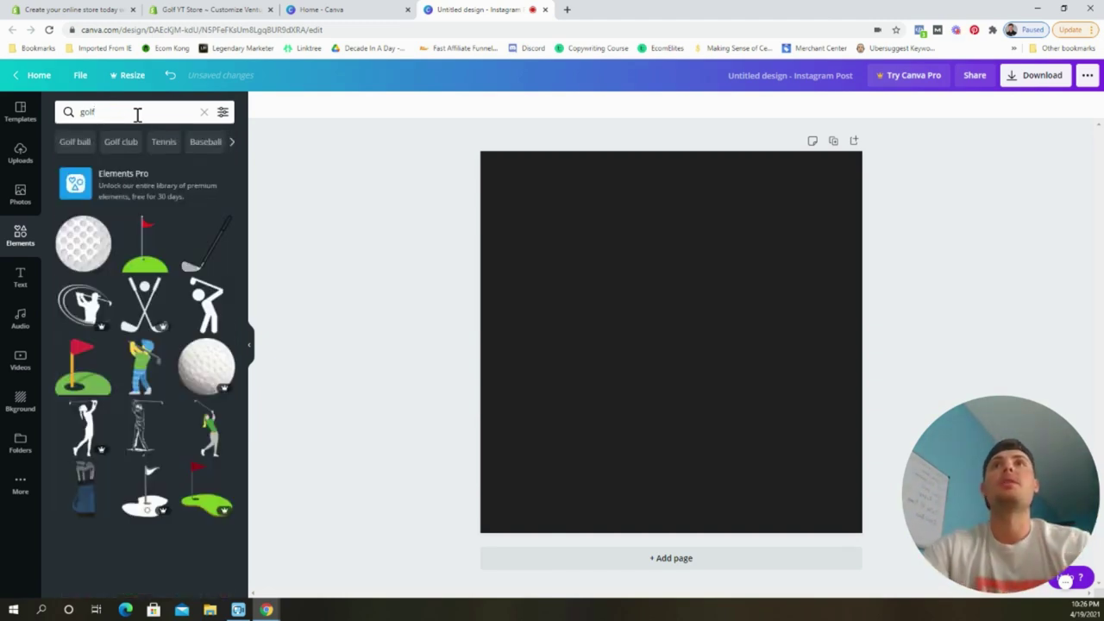
{"action": "scroll", "coordinate": [86, 444], "scroll_direction": "down", "scroll_amount": 2}
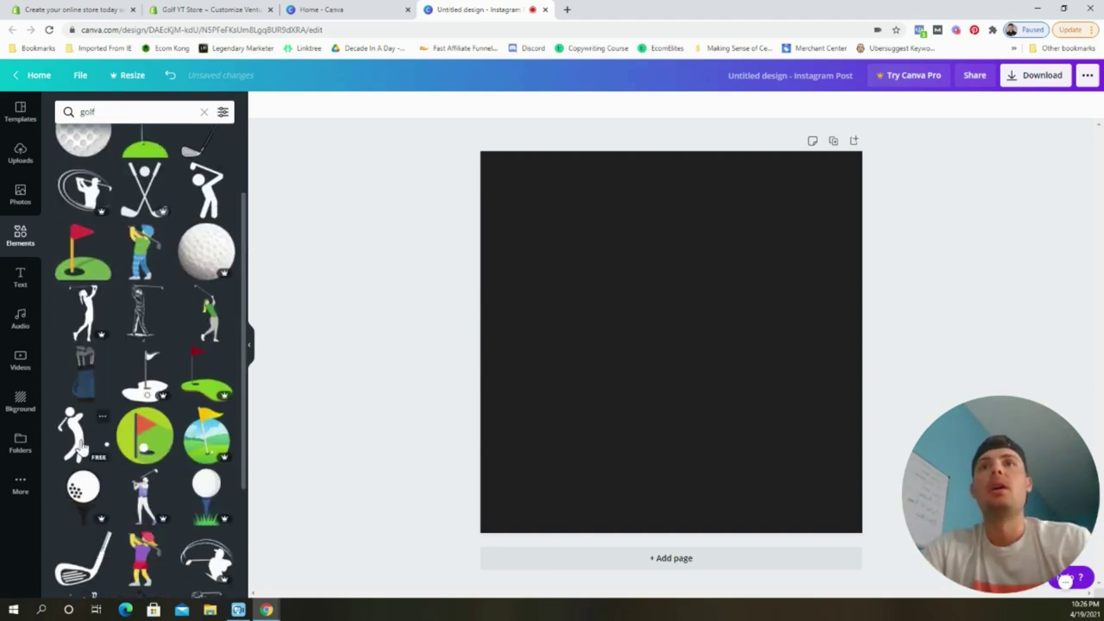
{"action": "scroll", "coordinate": [175, 352], "scroll_direction": "up", "scroll_amount": 2}
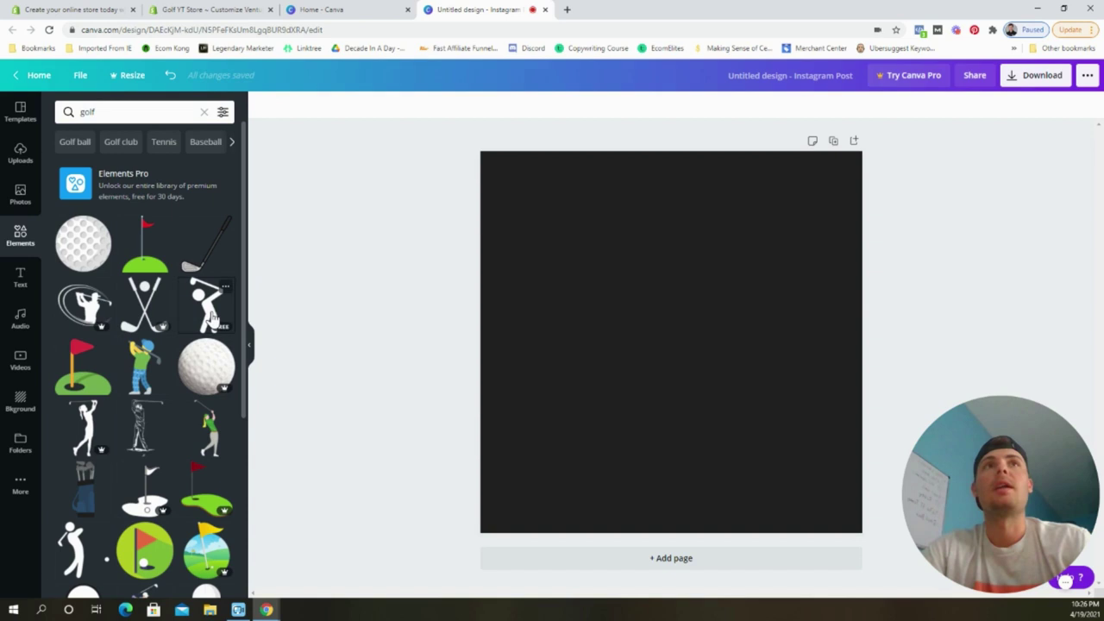
{"action": "left_click", "coordinate": [213, 317]}
{"action": "left_click", "coordinate": [261, 105]}
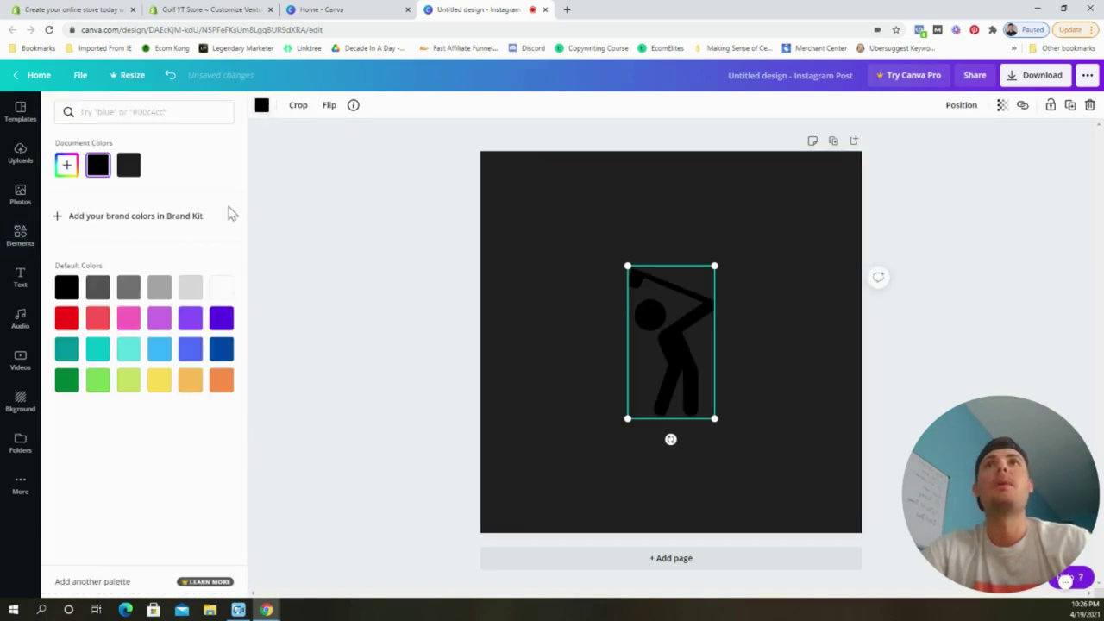
{"action": "left_click", "coordinate": [213, 288]}
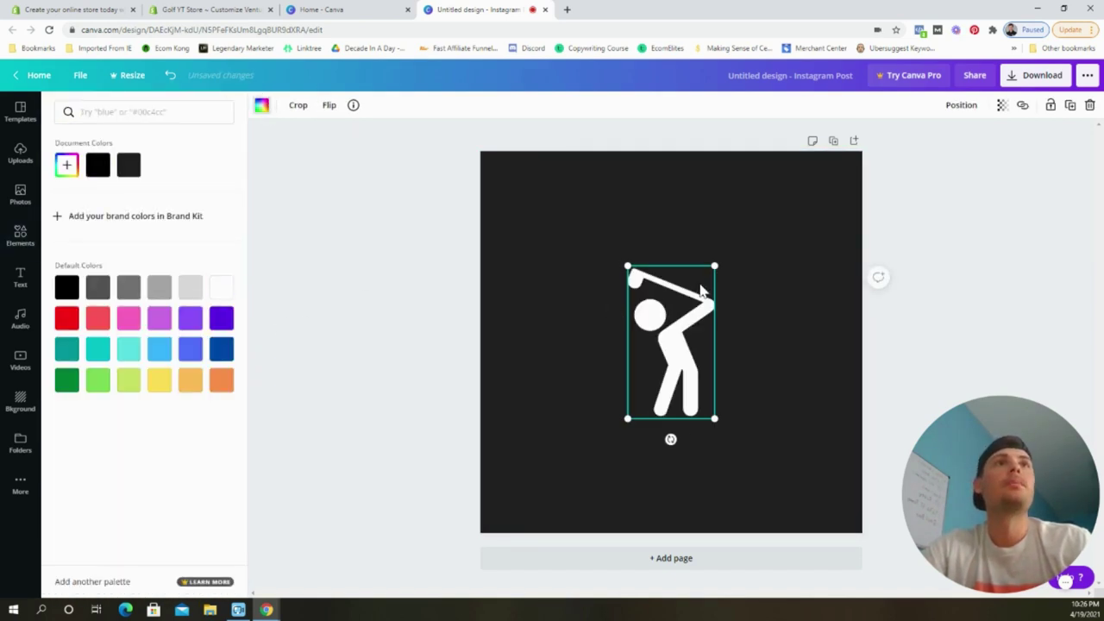
{"action": "left_click_drag", "start_coordinate": [685, 320], "coordinate": [576, 321]}
Add a heading text box reading 'YT GOLF' and review its font choices.
{"action": "left_click", "coordinate": [21, 234]}
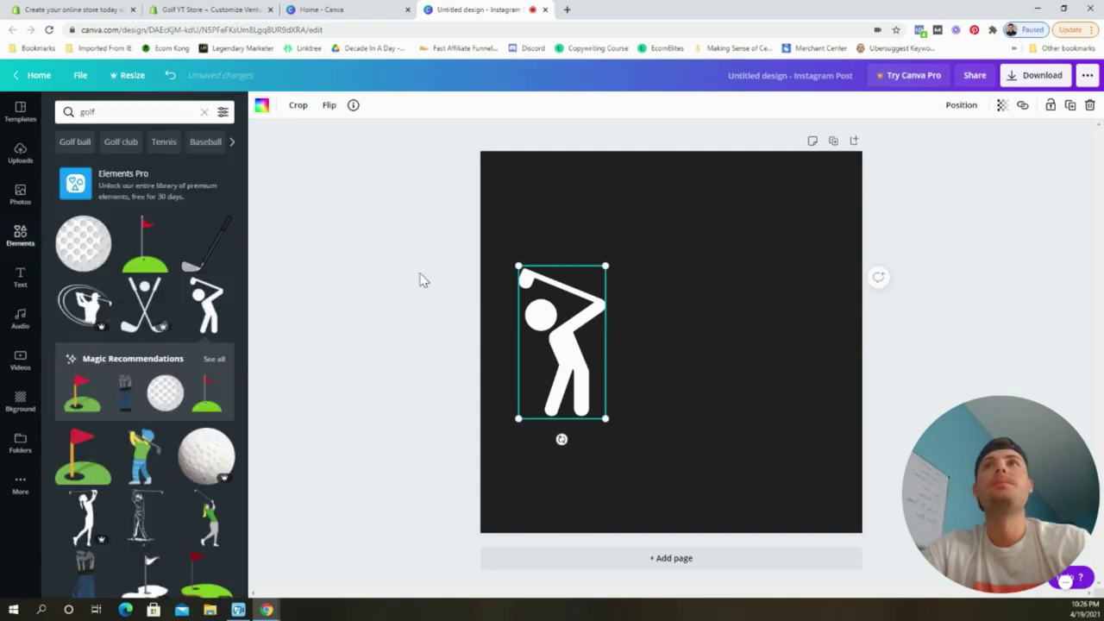
{"action": "left_click", "coordinate": [19, 280]}
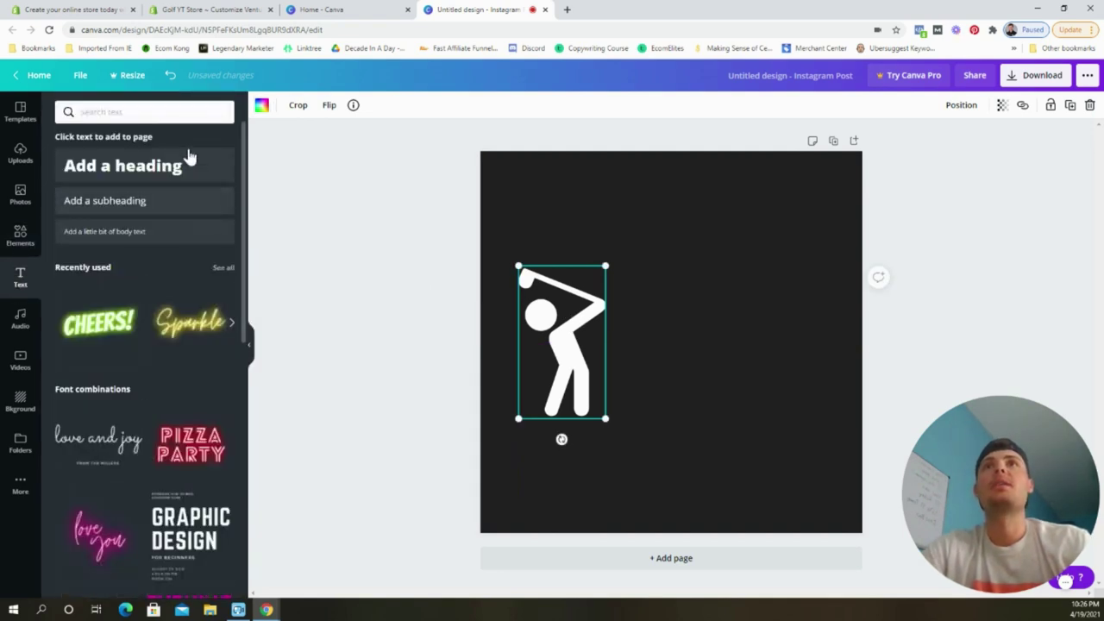
{"action": "left_click", "coordinate": [184, 176]}
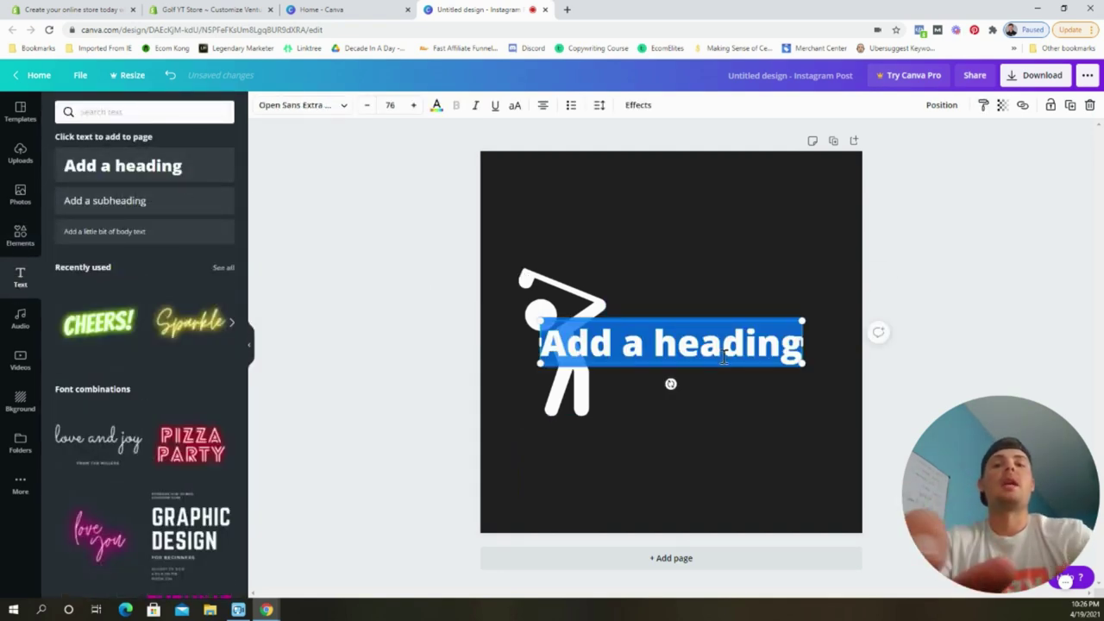
{"action": "type", "text": "YT GO"}
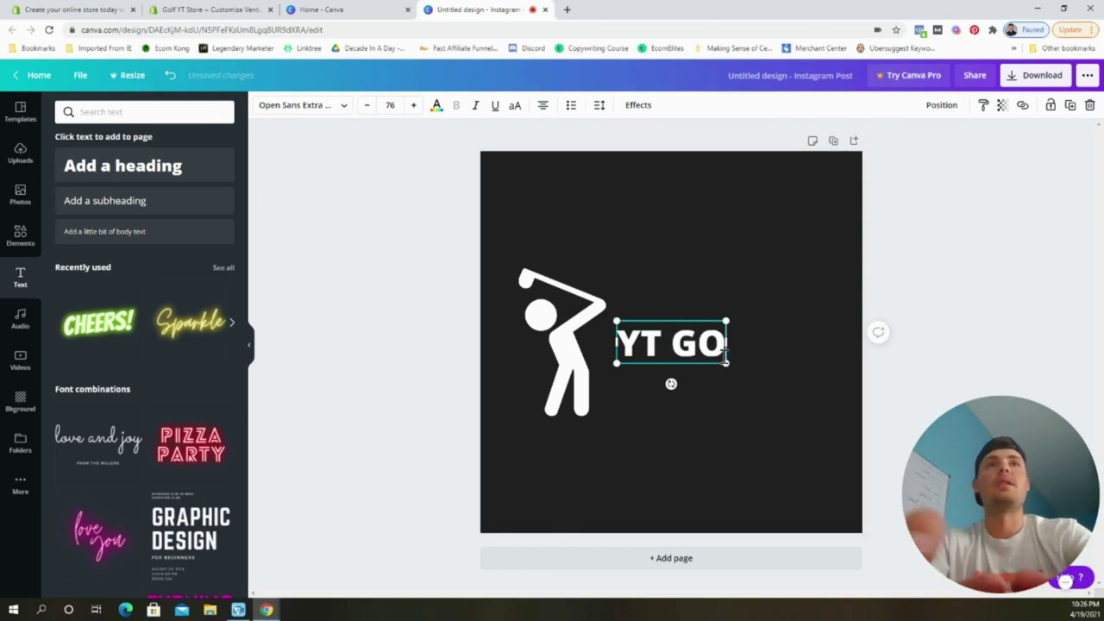
{"action": "type", "text": "LF"}
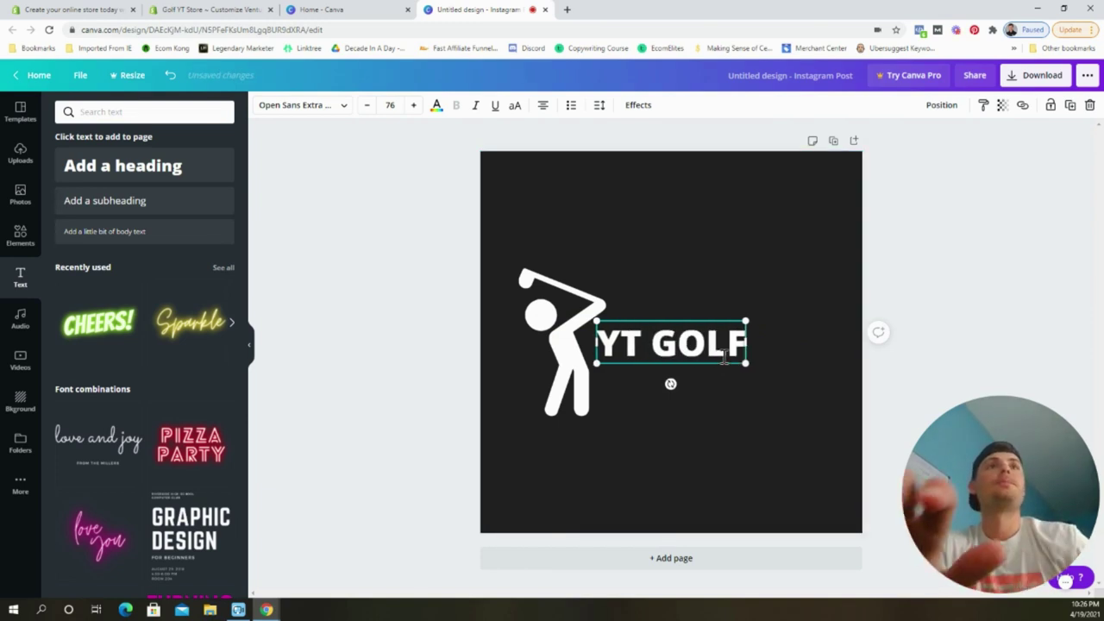
{"action": "left_click", "coordinate": [302, 105]}
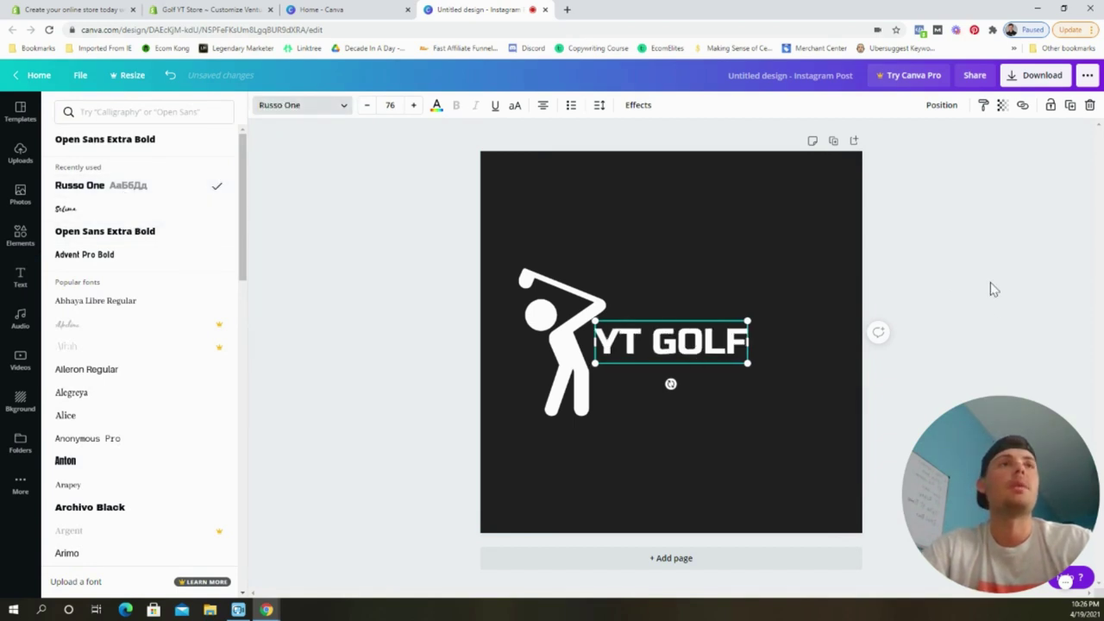
{"action": "key", "text": "Escape"}
Move and enlarge the YT GOLF text so it sits beside the golfer.
{"action": "left_click", "coordinate": [897, 277]}
{"action": "left_click_drag", "start_coordinate": [687, 345], "coordinate": [726, 349]}
{"action": "left_click_drag", "start_coordinate": [787, 369], "coordinate": [869, 444]}
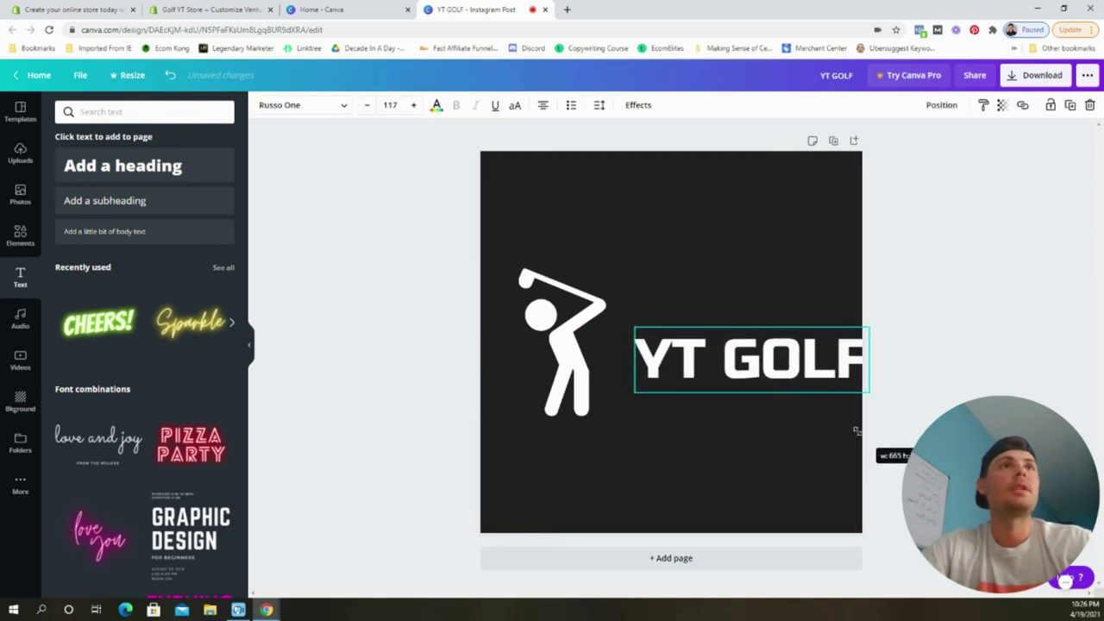
{"action": "left_click_drag", "start_coordinate": [774, 362], "coordinate": [747, 362]}
{"action": "left_click", "coordinate": [560, 341]}
{"action": "left_click", "coordinate": [175, 9]}
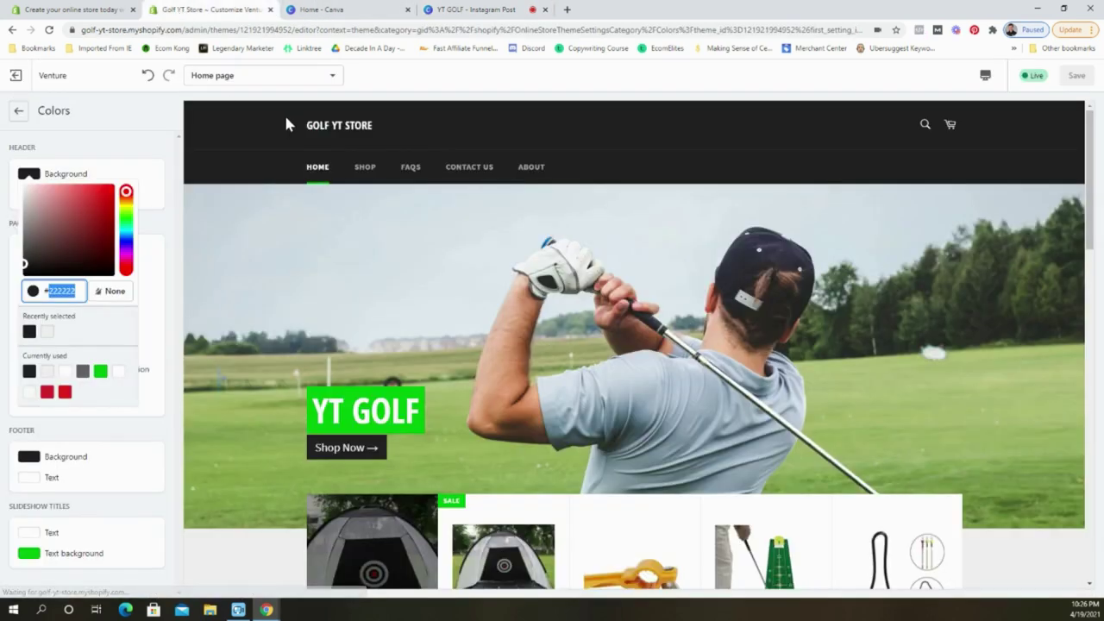
Read the #01C20D buttons, links and promotion bar colour, then select the Canva golfer icon.
{"action": "left_click", "coordinate": [131, 503]}
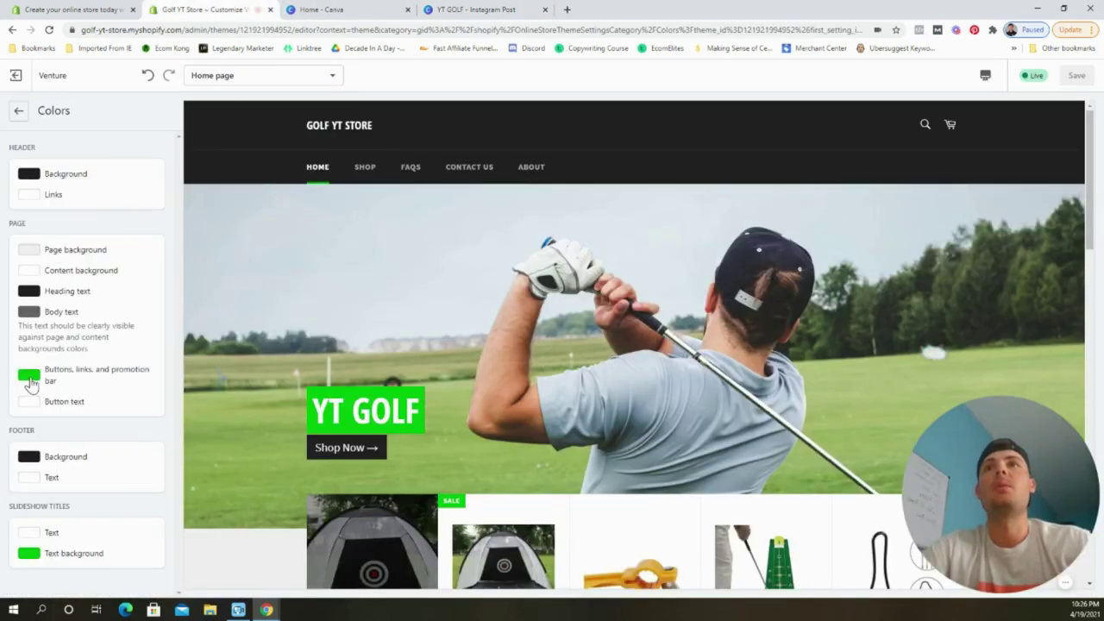
{"action": "left_click", "coordinate": [28, 377]}
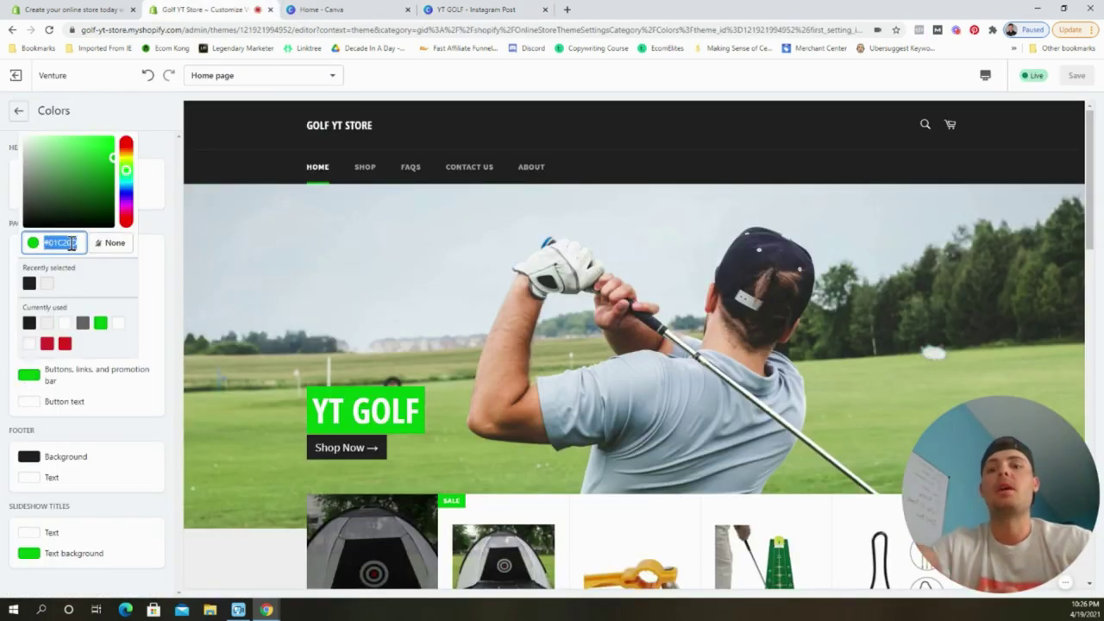
{"action": "left_click", "coordinate": [153, 266]}
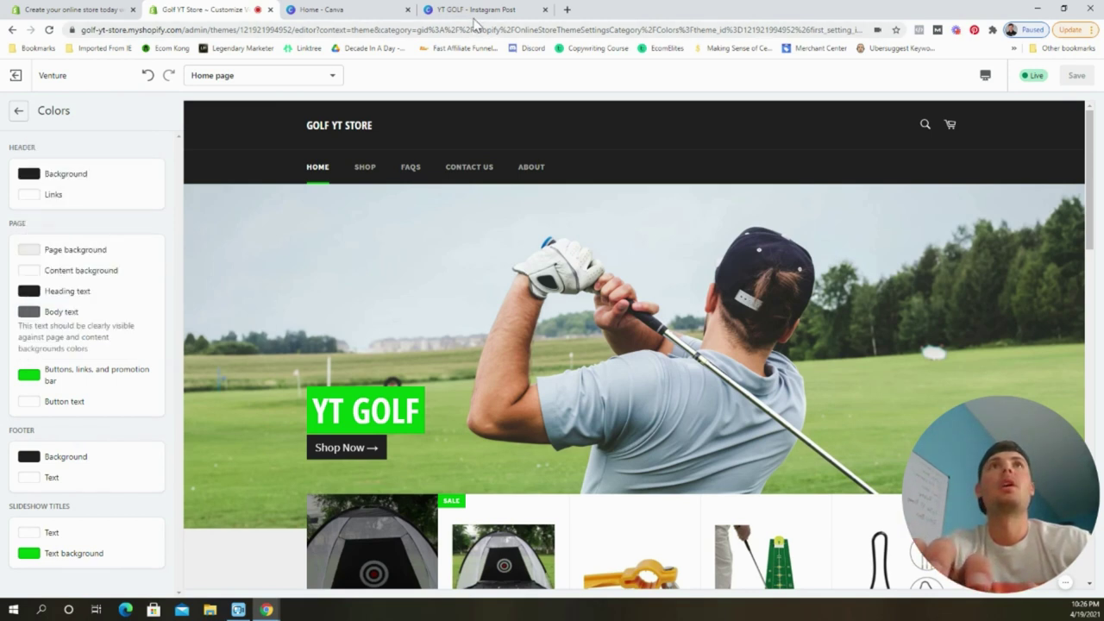
{"action": "left_click", "coordinate": [474, 10]}
{"action": "left_click", "coordinate": [536, 312]}
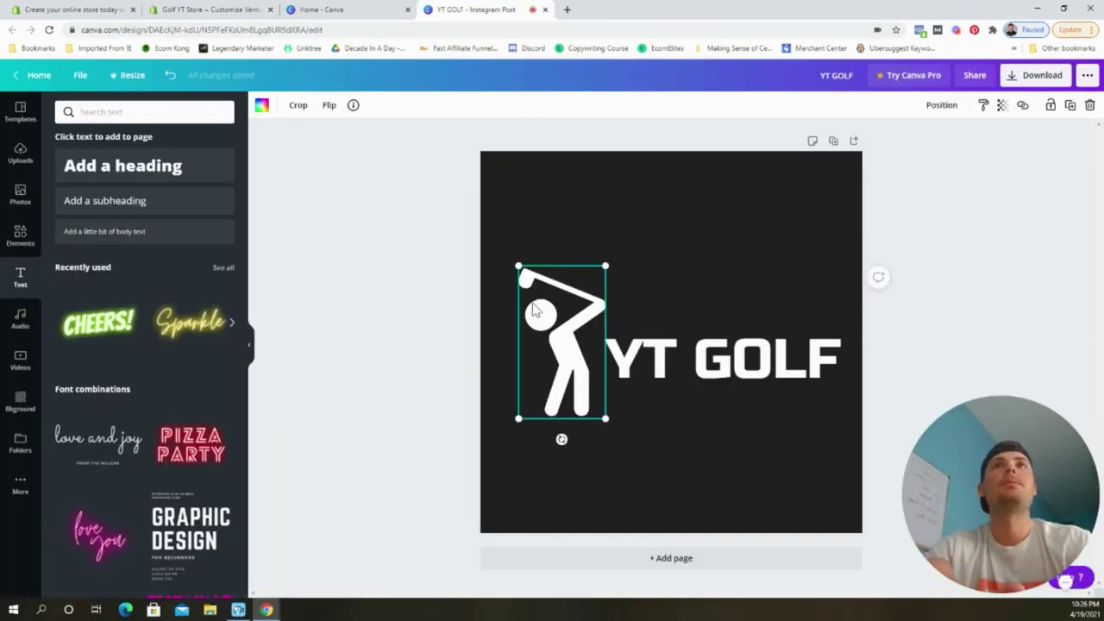
Colour the golfer icon #01C20D green and nudge it slightly left.
{"action": "left_click", "coordinate": [262, 104]}
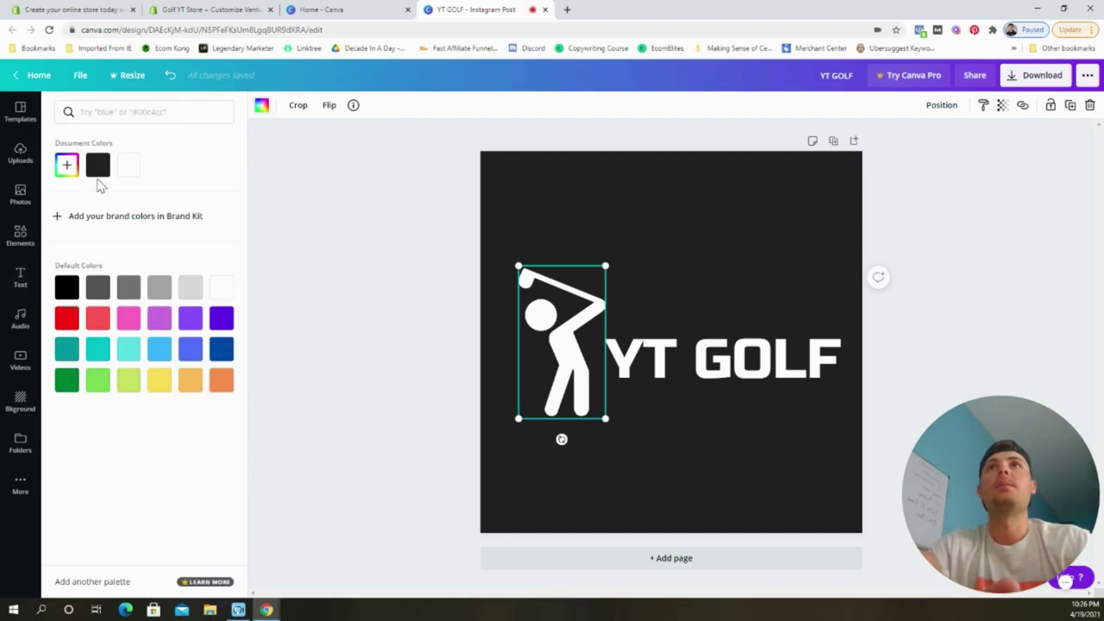
{"action": "type", "text": "#01C20D"}
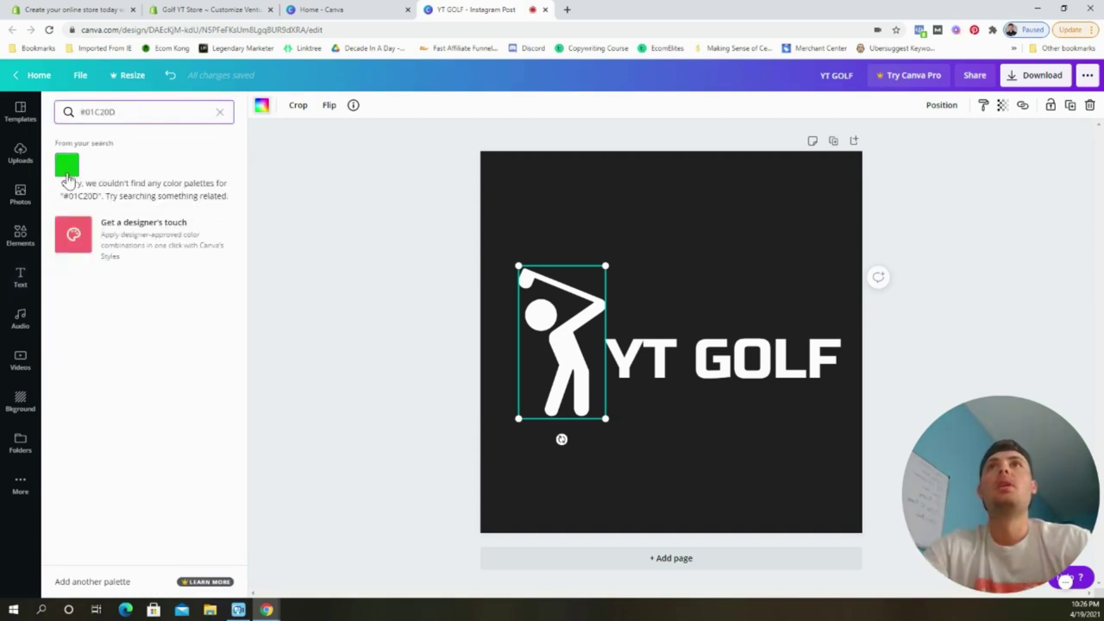
{"action": "left_click", "coordinate": [66, 165]}
{"action": "left_click", "coordinate": [948, 207]}
{"action": "left_click", "coordinate": [952, 237]}
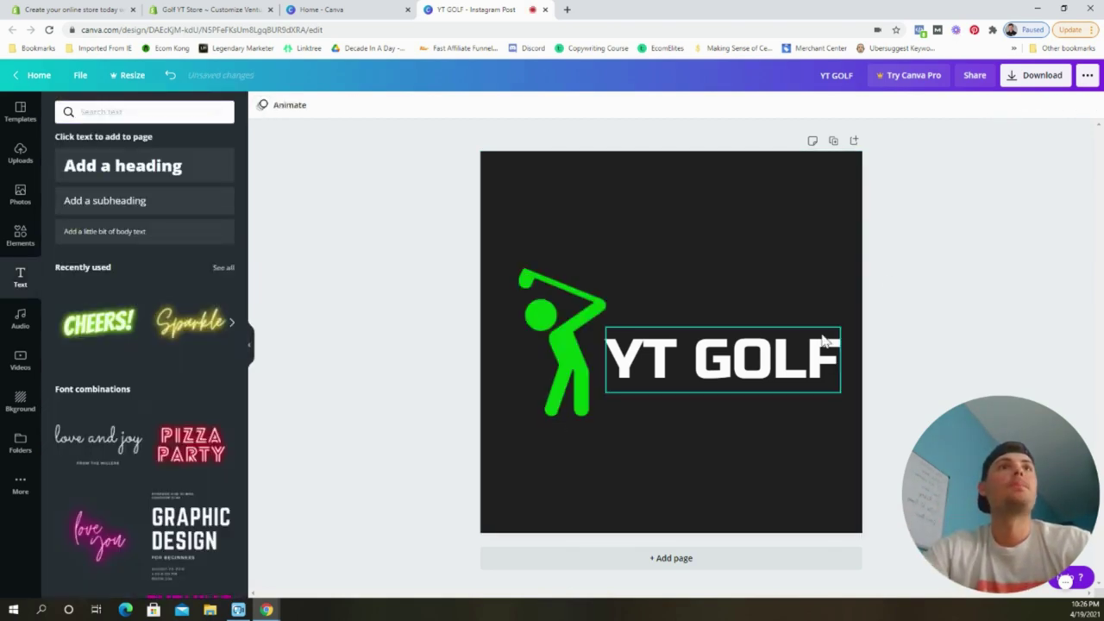
{"action": "left_click_drag", "start_coordinate": [562, 356], "coordinate": [547, 354]}
Resize and reposition the YT GOLF text so the whole word fits beside the golfer.
{"action": "left_click", "coordinate": [709, 354]}
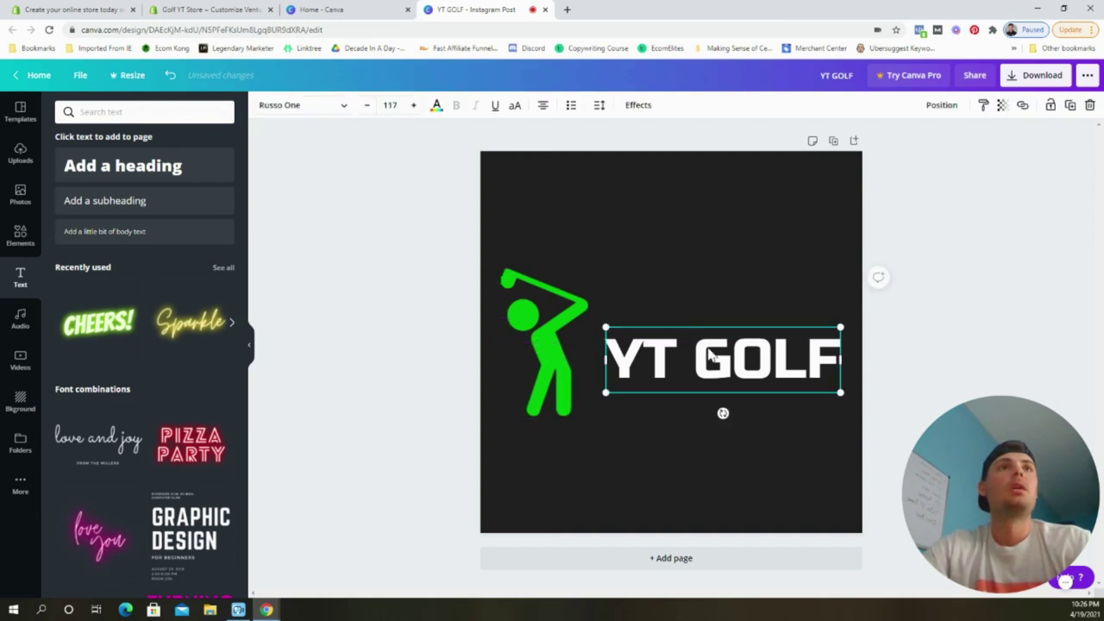
{"action": "left_click_drag", "start_coordinate": [851, 407], "coordinate": [894, 436]}
{"action": "left_click_drag", "start_coordinate": [785, 390], "coordinate": [745, 357]}
{"action": "left_click_drag", "start_coordinate": [862, 390], "coordinate": [840, 392]}
{"action": "left_click_drag", "start_coordinate": [751, 345], "coordinate": [767, 349]}
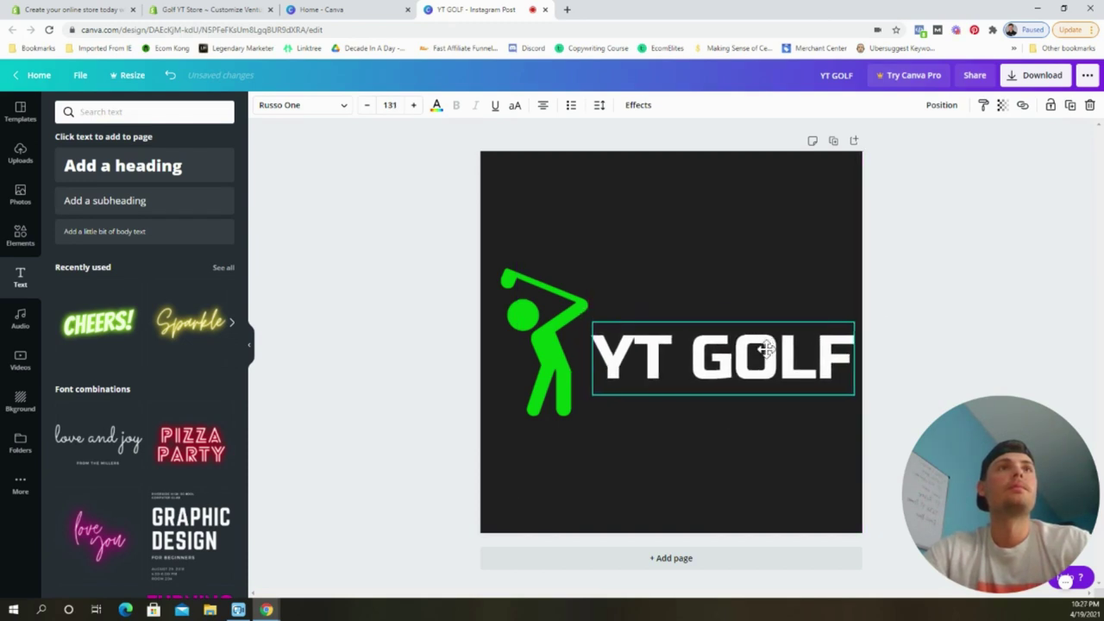
{"action": "left_click", "coordinate": [965, 279]}
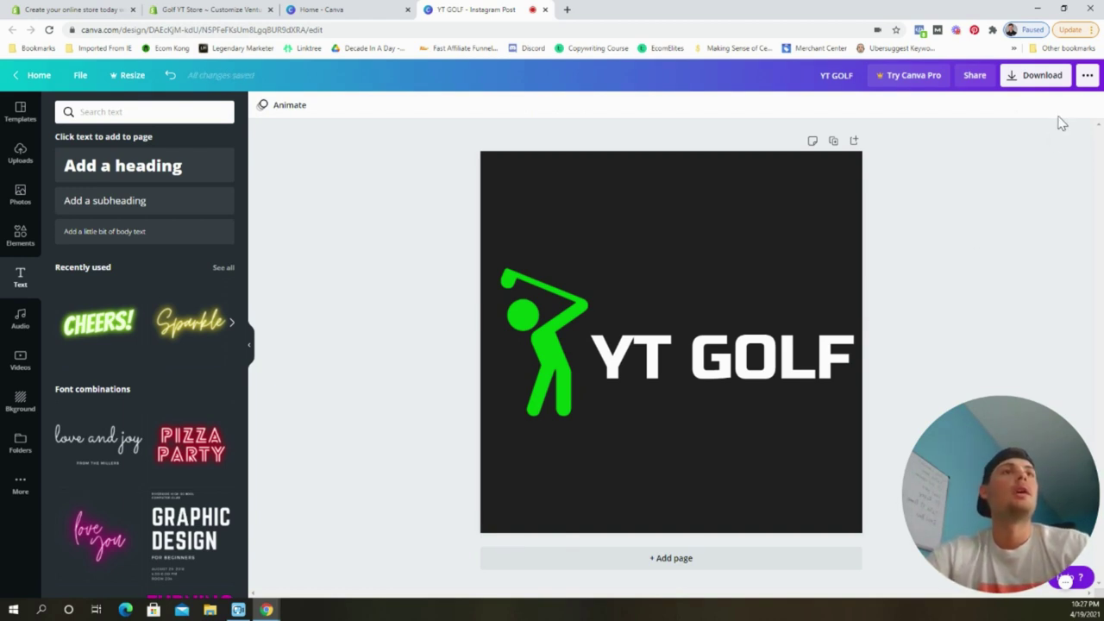
Download the logo design as a PNG file.
{"action": "left_click", "coordinate": [1041, 82]}
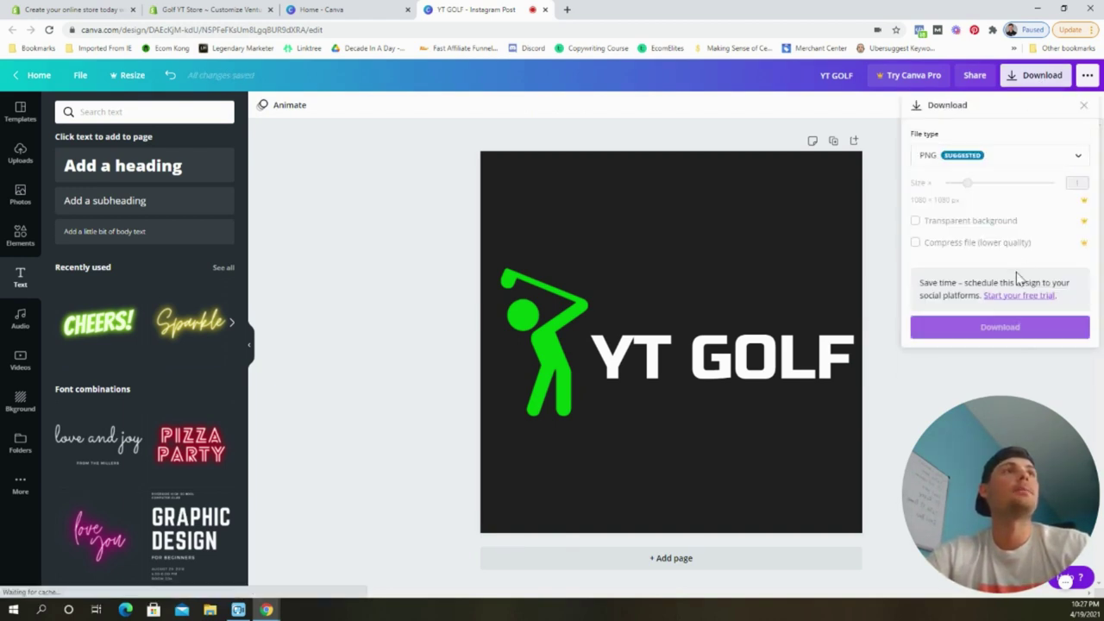
{"action": "left_click", "coordinate": [1007, 331]}
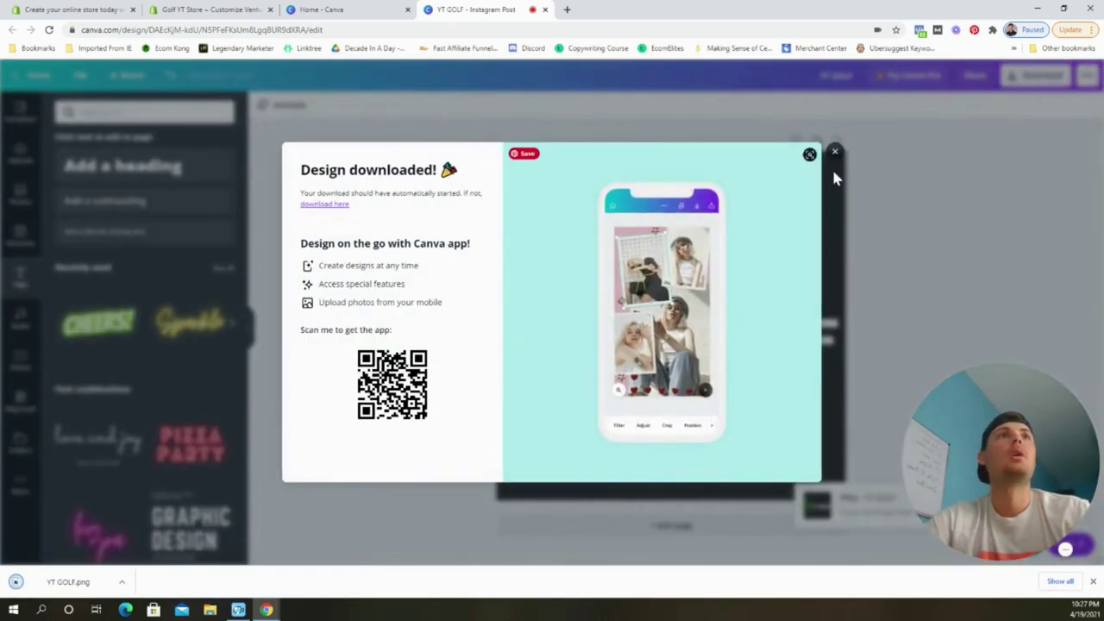
{"action": "left_click", "coordinate": [835, 153]}
Search 'transparent background' in a new tab and open the remove.bg site.
{"action": "left_click", "coordinate": [569, 10]}
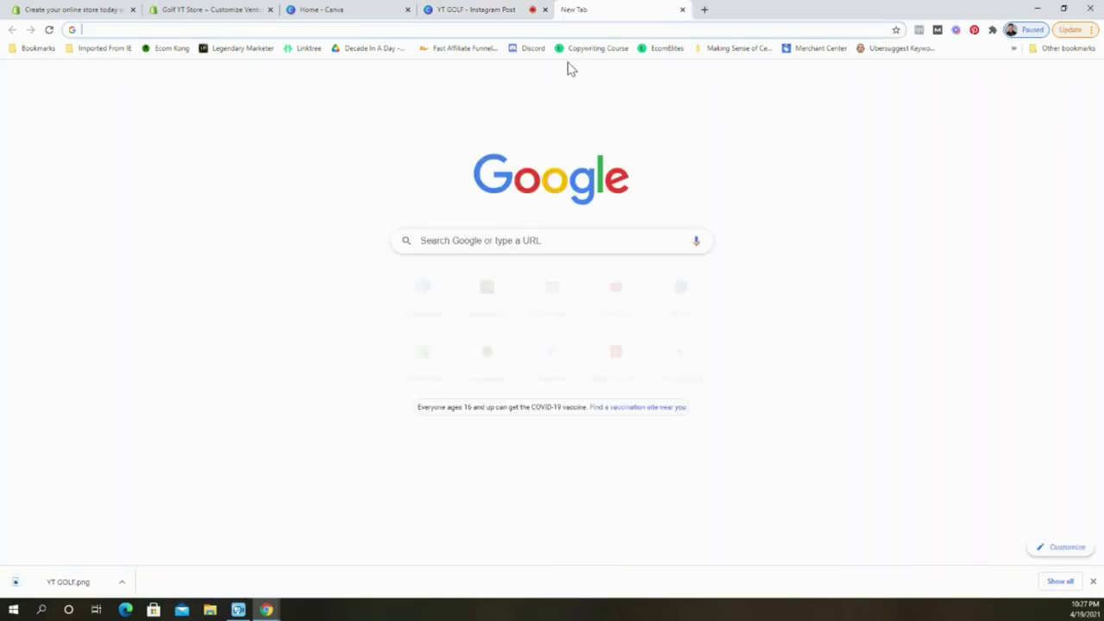
{"action": "type", "text": "tr"}
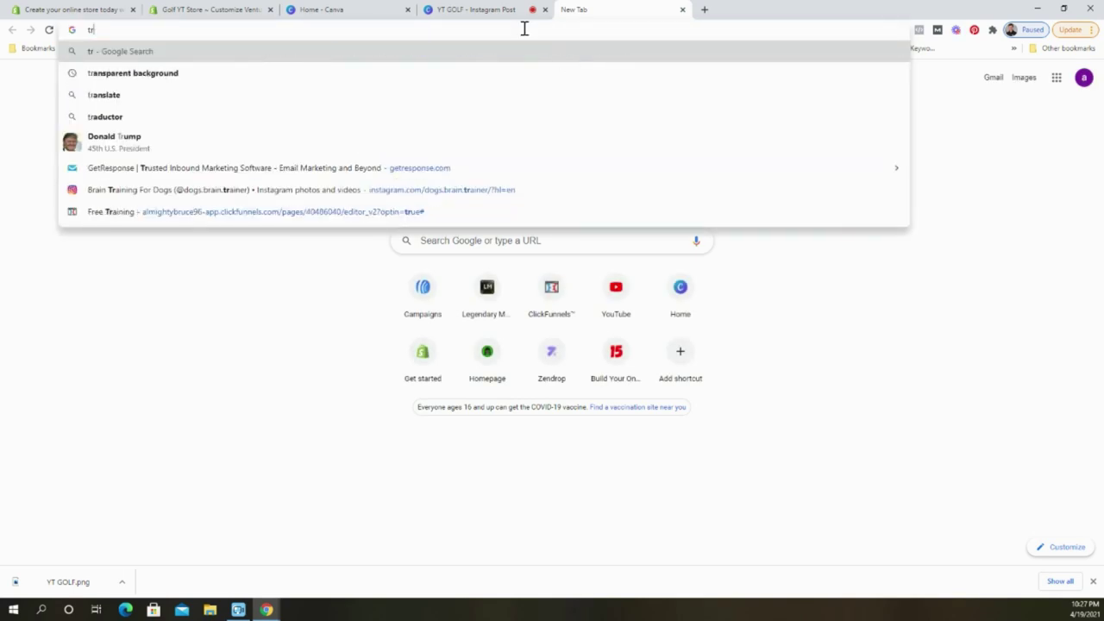
{"action": "left_click", "coordinate": [124, 79]}
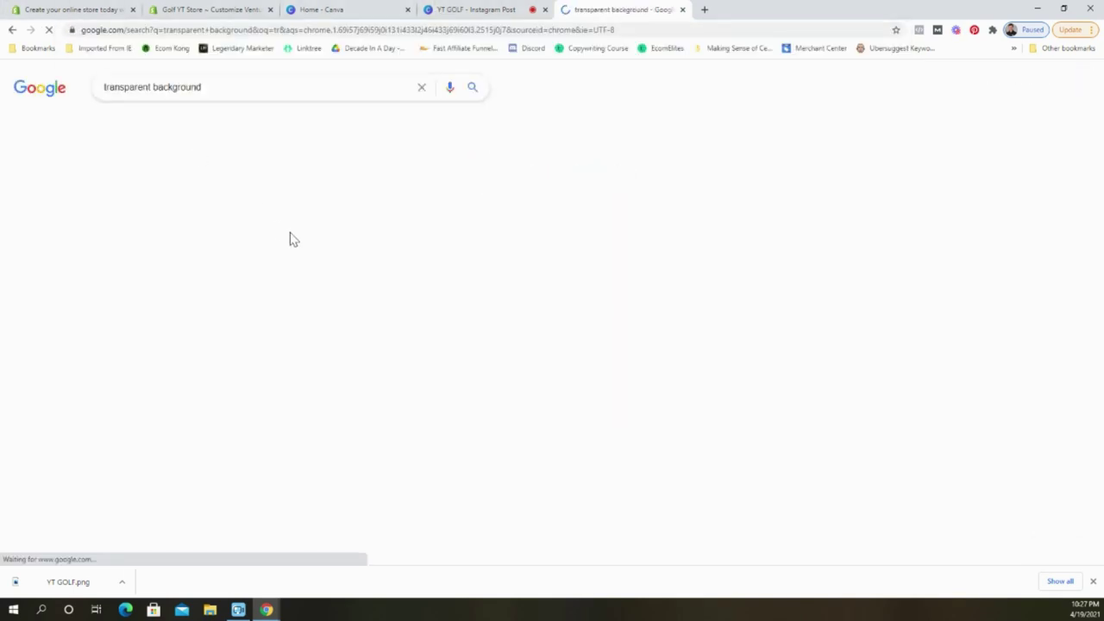
{"action": "left_click", "coordinate": [236, 379]}
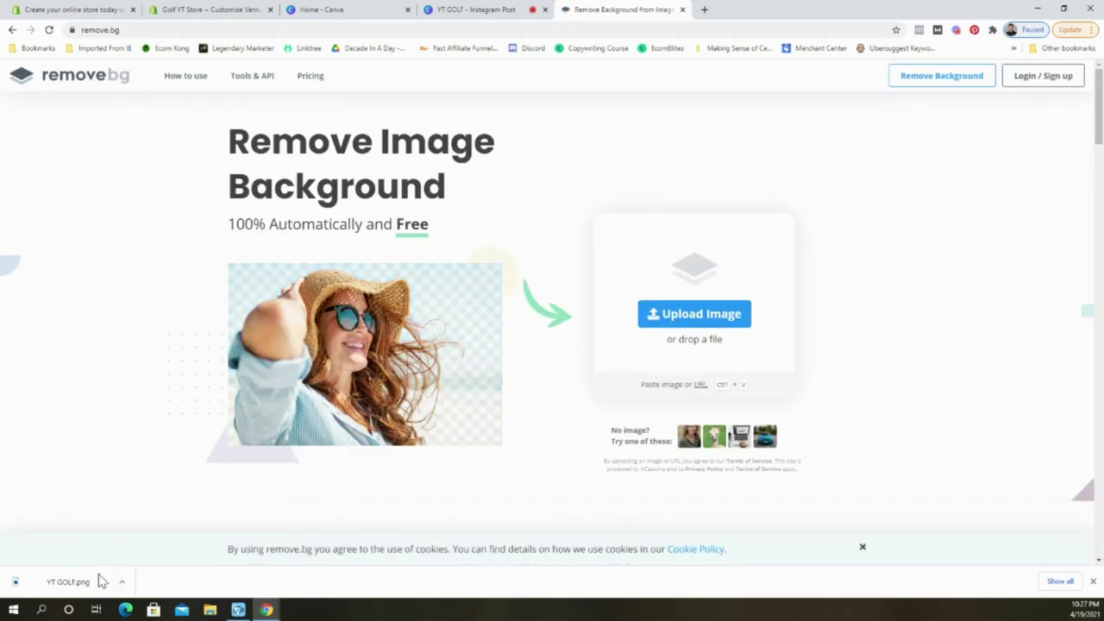
Upload YT GOLF.png, download YT_GOLF-removebg-preview.png, and open it.
{"action": "left_click_drag", "start_coordinate": [74, 581], "coordinate": [505, 291]}
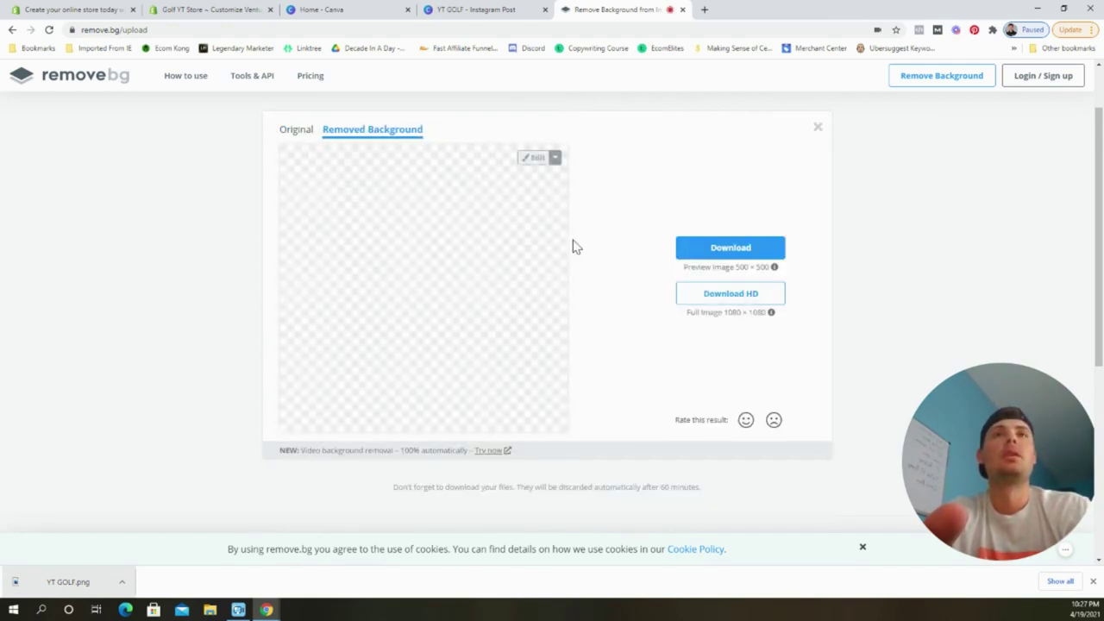
{"action": "left_click", "coordinate": [724, 250]}
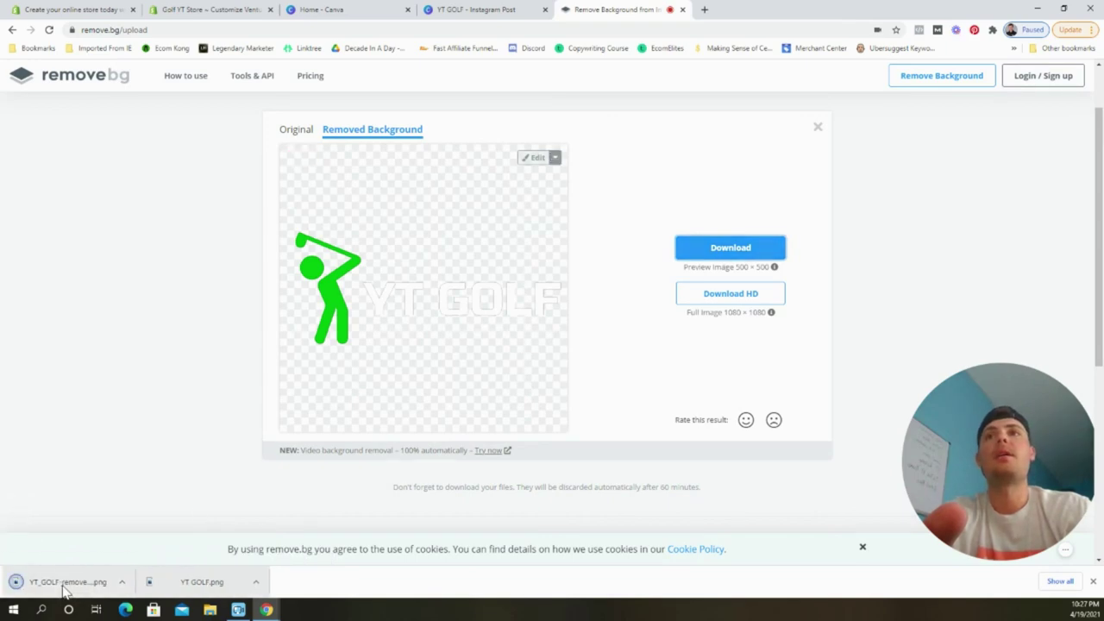
{"action": "left_click", "coordinate": [66, 583]}
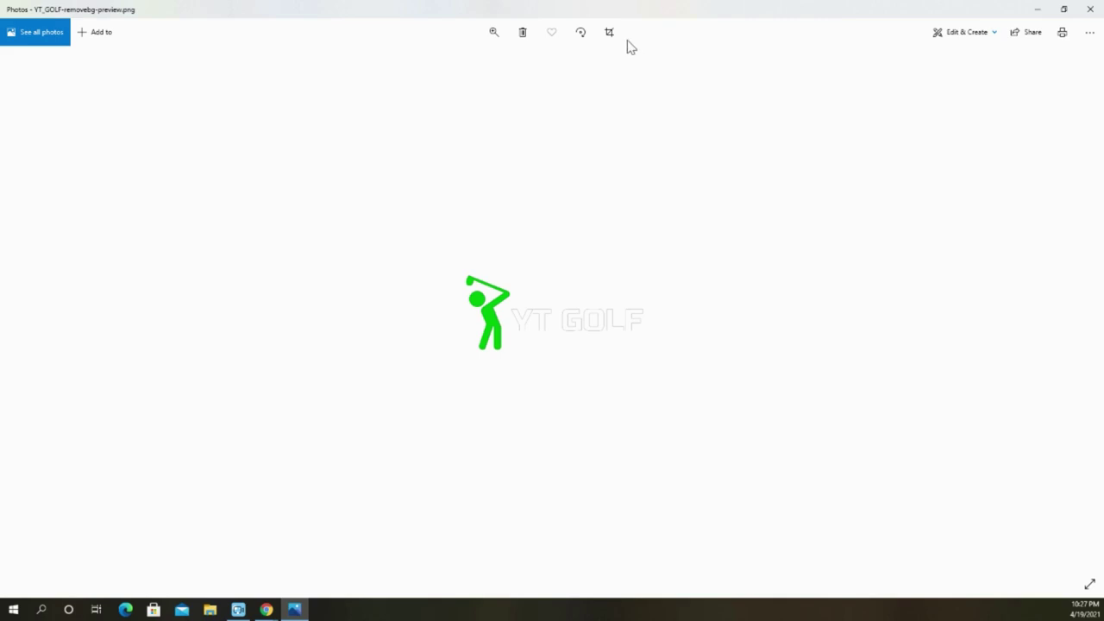
Crop the YT GOLF logo tight top and bottom, save over the original, and close Photos.
{"action": "left_click", "coordinate": [612, 39]}
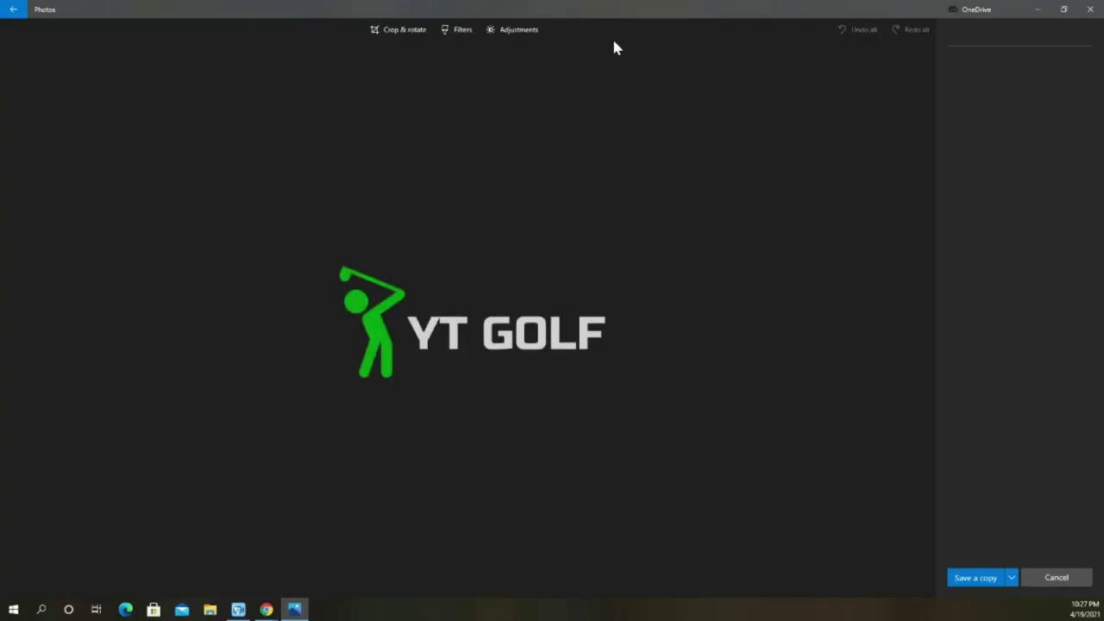
{"action": "left_click_drag", "start_coordinate": [730, 99], "coordinate": [743, 215]}
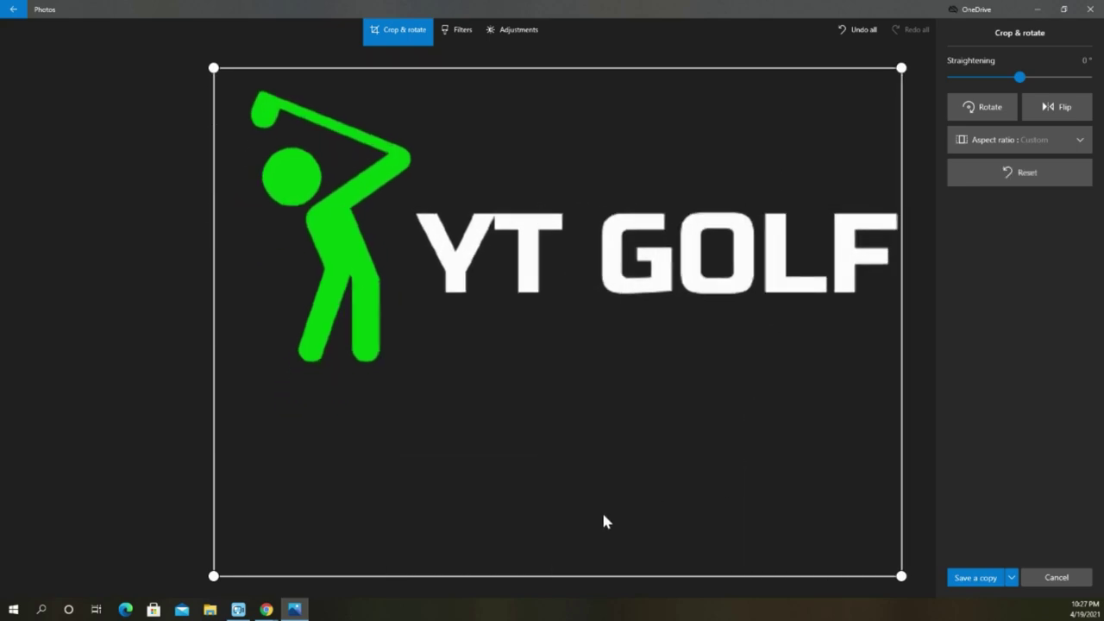
{"action": "left_click_drag", "start_coordinate": [216, 579], "coordinate": [218, 380]}
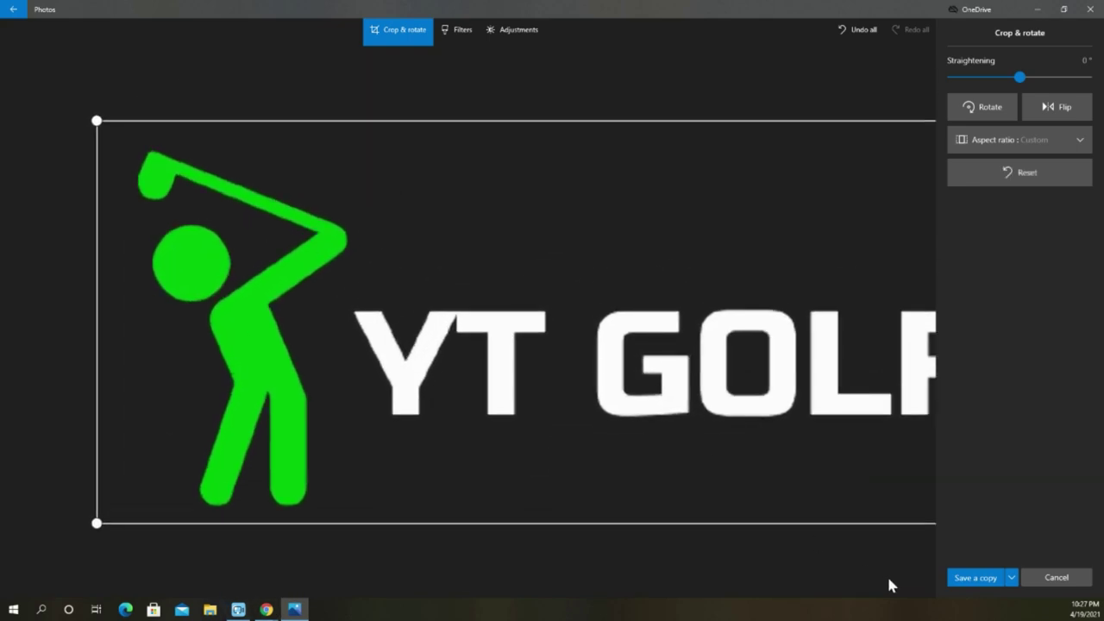
{"action": "left_click", "coordinate": [1011, 578]}
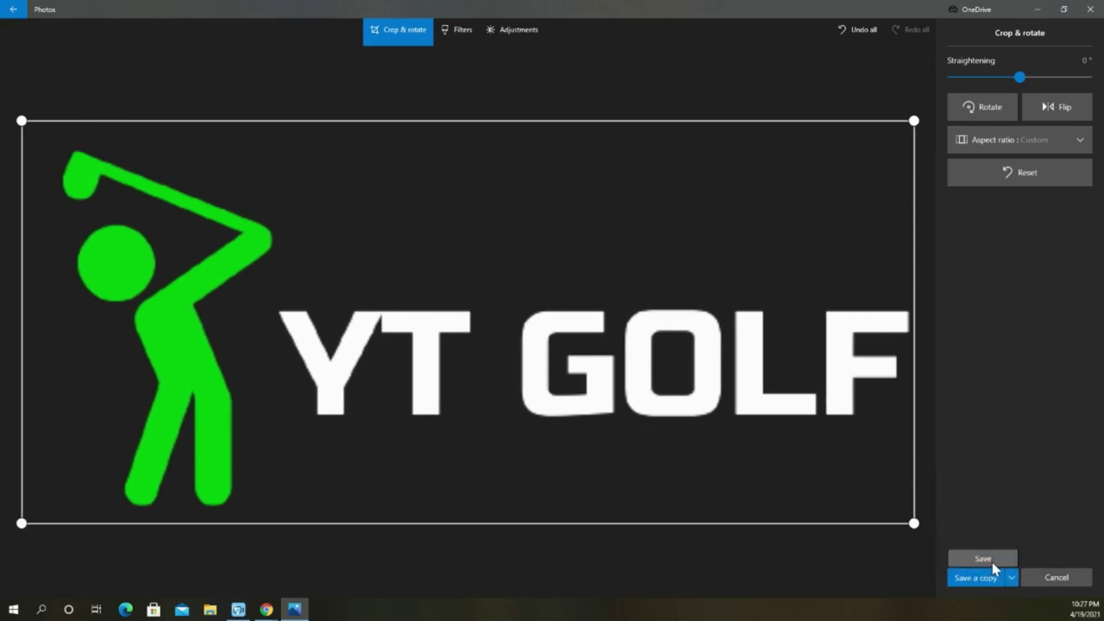
{"action": "left_click", "coordinate": [983, 559]}
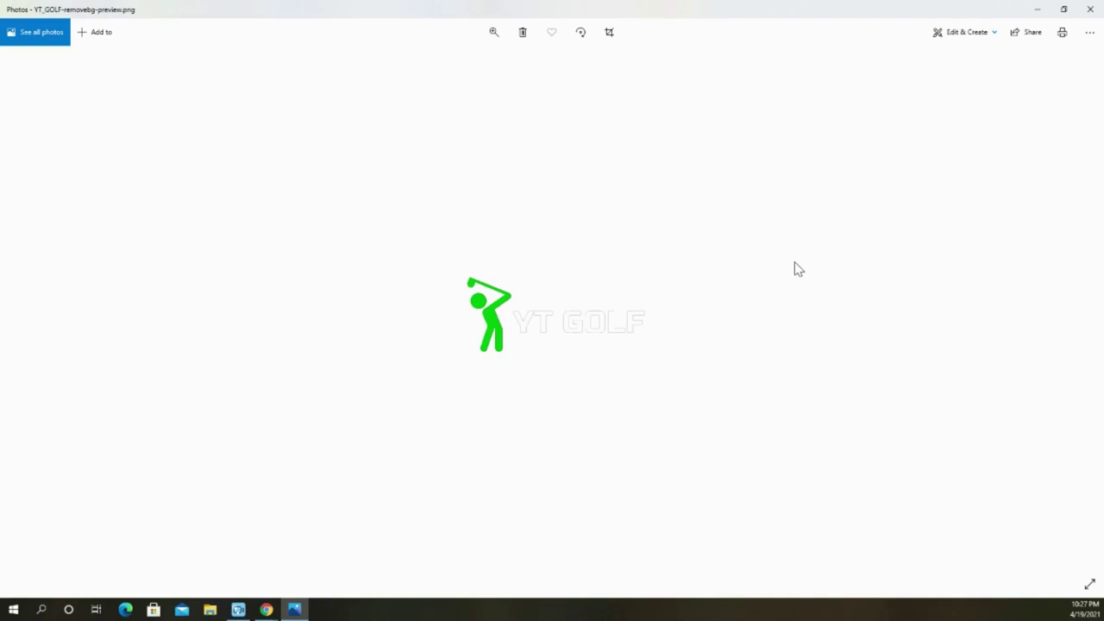
{"action": "left_click", "coordinate": [1091, 9]}
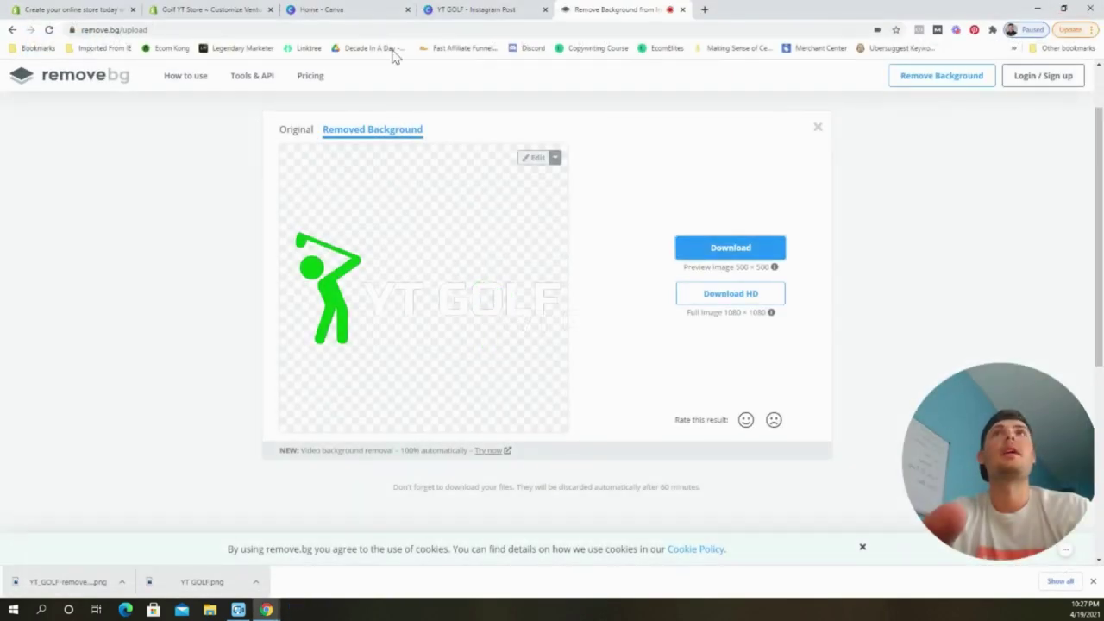
Back in Shopify's theme editor, close the theme style options unchanged and open the Header settings.
{"action": "left_click", "coordinate": [200, 12]}
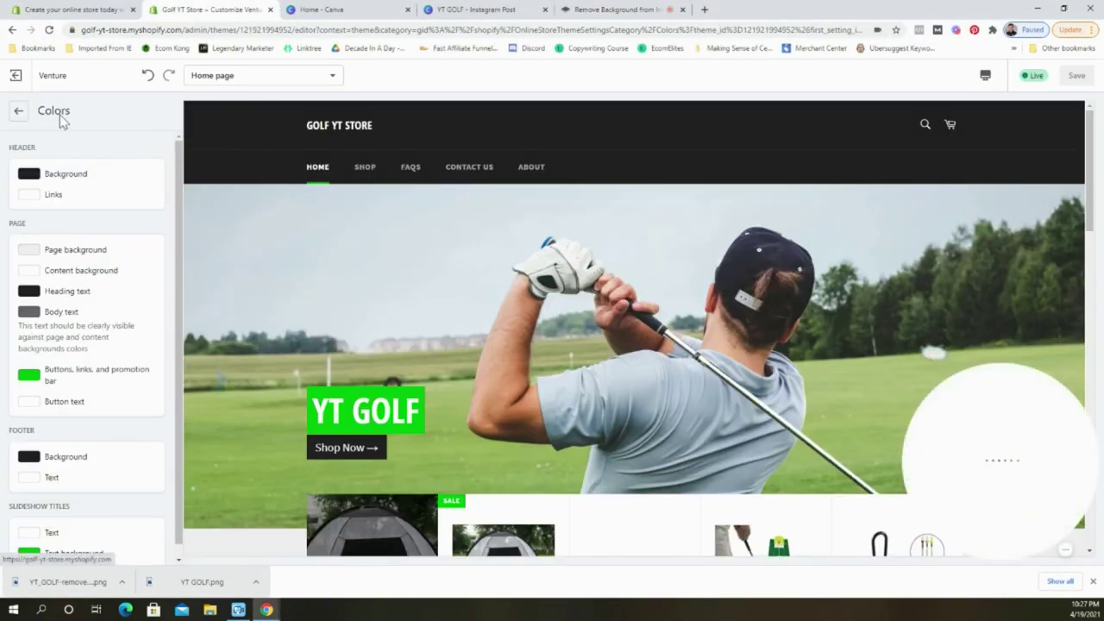
{"action": "left_click", "coordinate": [18, 111]}
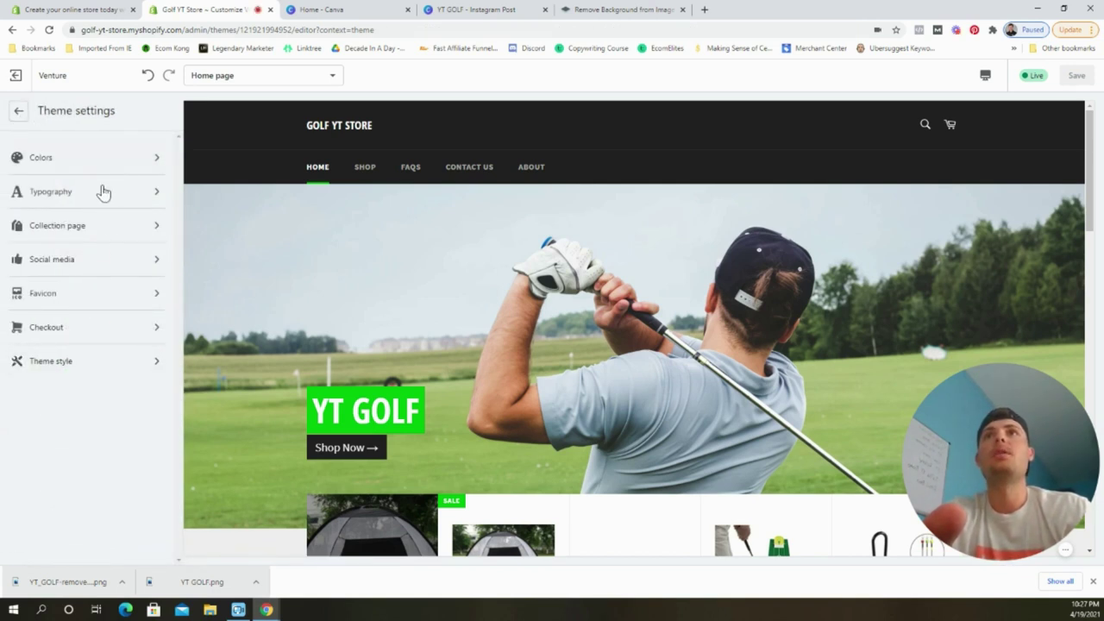
{"action": "left_click", "coordinate": [104, 362]}
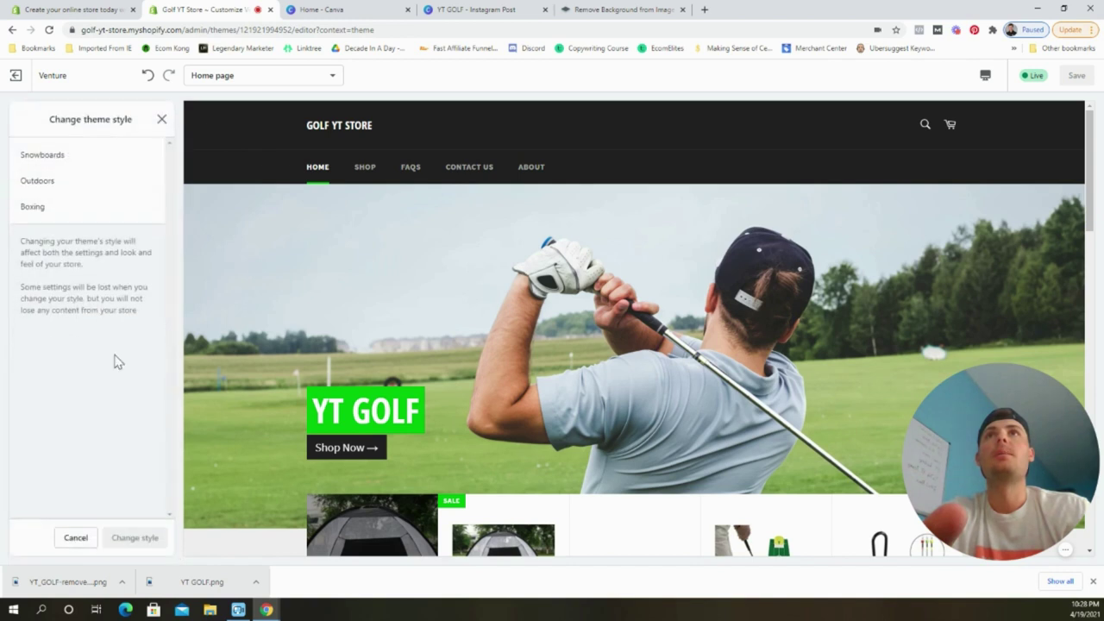
{"action": "left_click", "coordinate": [1093, 581]}
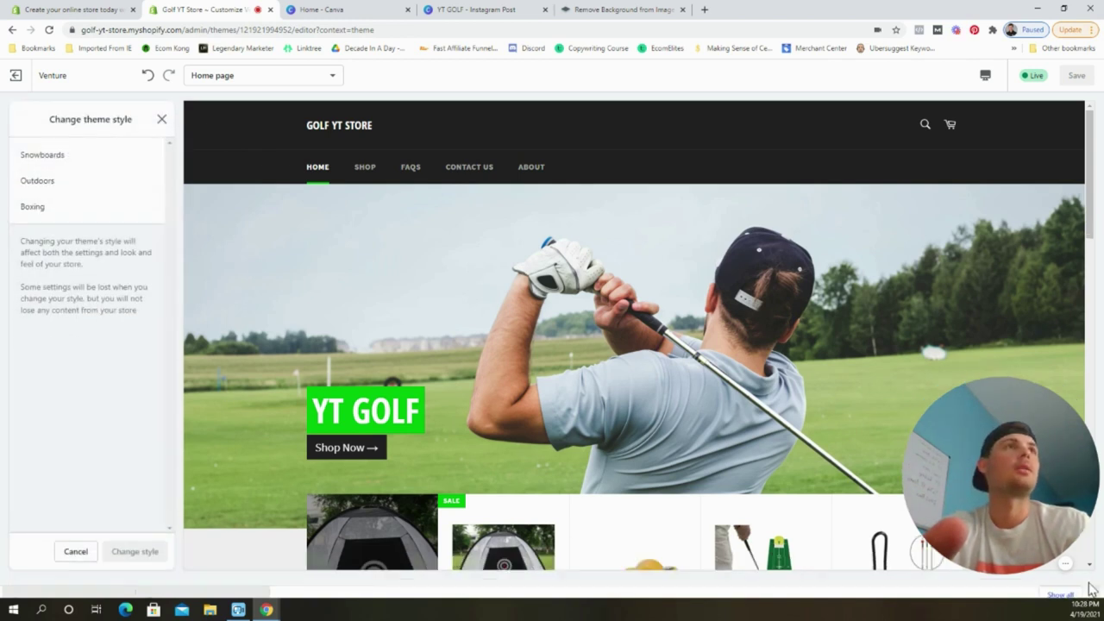
{"action": "left_click", "coordinate": [160, 121]}
{"action": "left_click", "coordinate": [15, 115]}
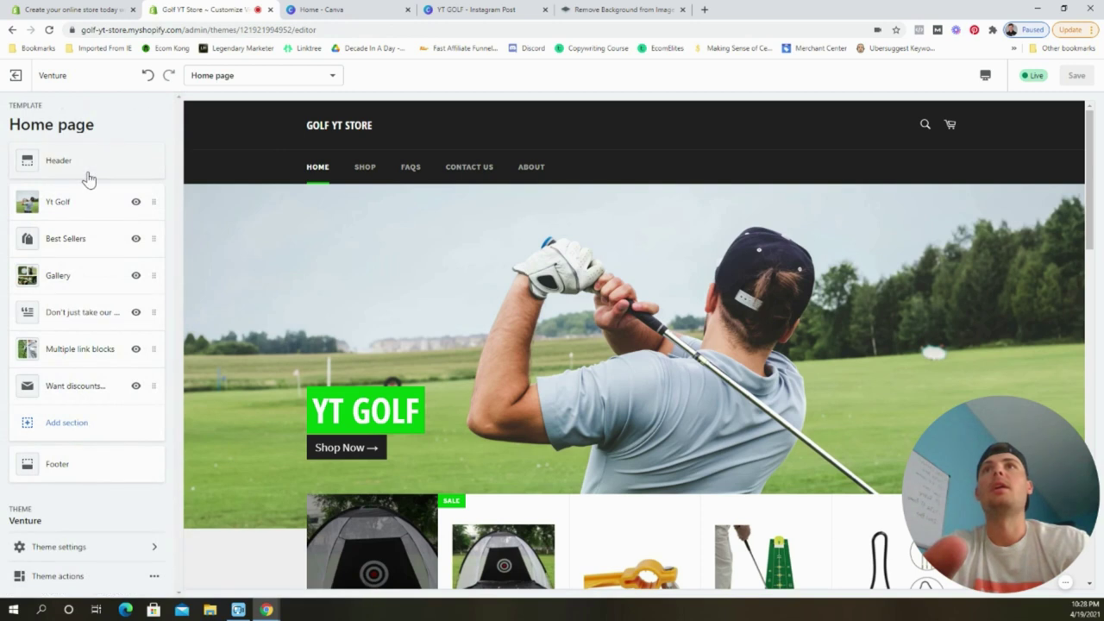
{"action": "left_click", "coordinate": [84, 169]}
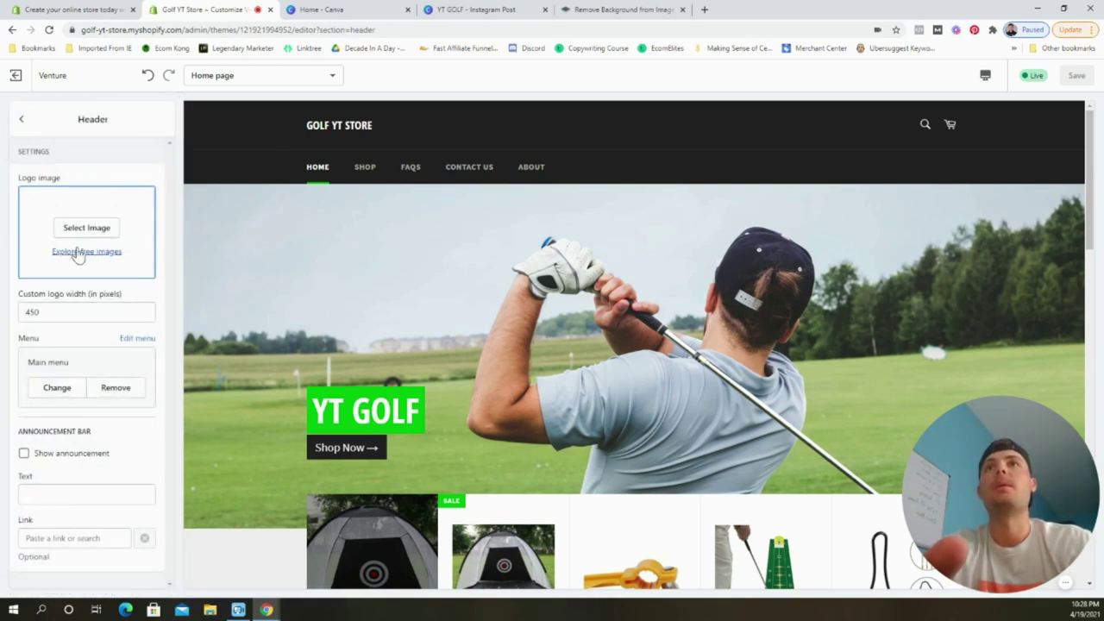
Upload YT_GOLF-removebg-preview from Downloads and set it as the header logo.
{"action": "left_click", "coordinate": [86, 228]}
{"action": "left_click", "coordinate": [56, 211]}
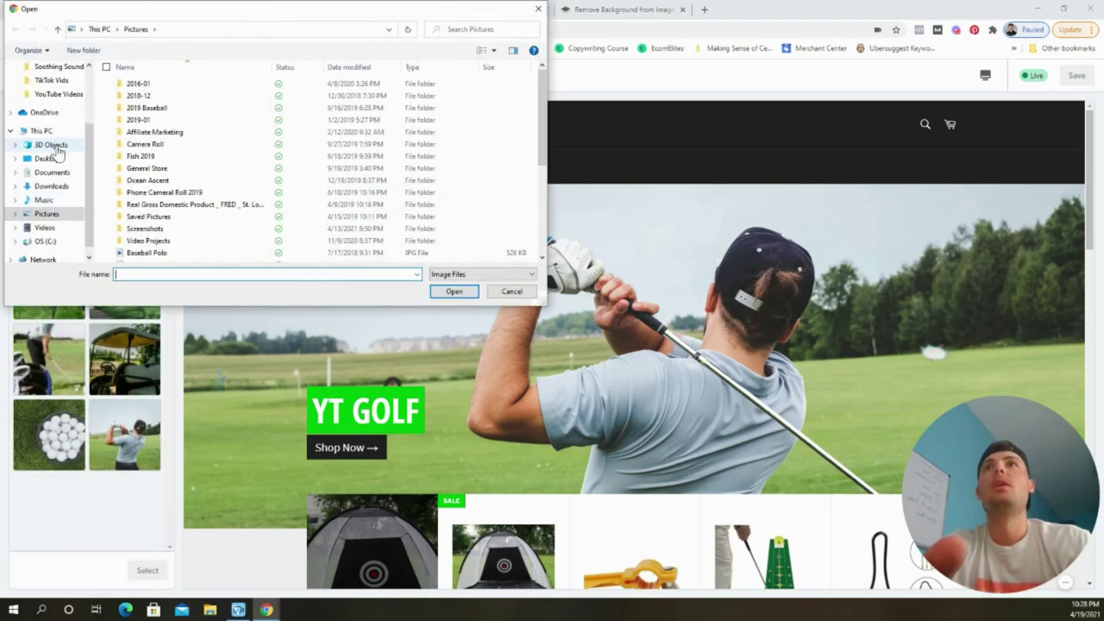
{"action": "left_click", "coordinate": [61, 184]}
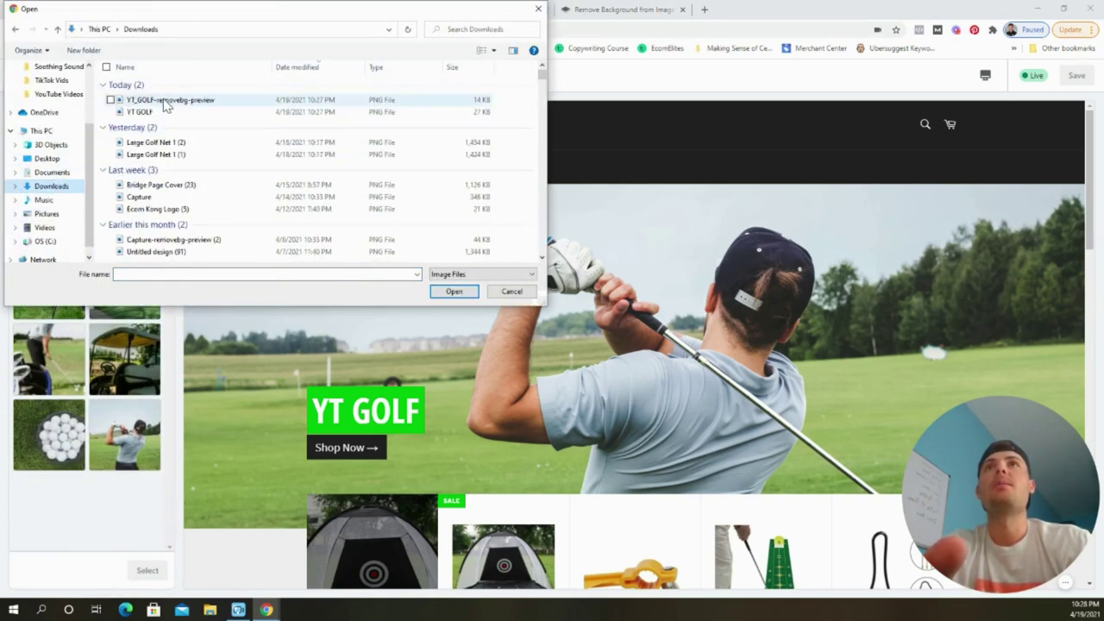
{"action": "double_click", "coordinate": [165, 101]}
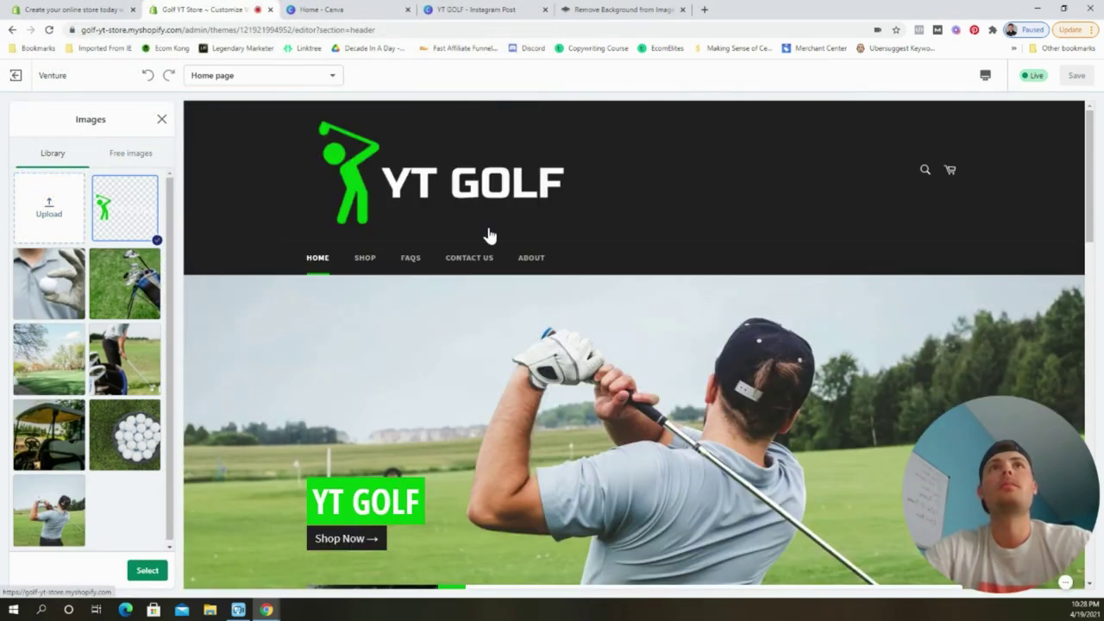
{"action": "left_click", "coordinate": [148, 572]}
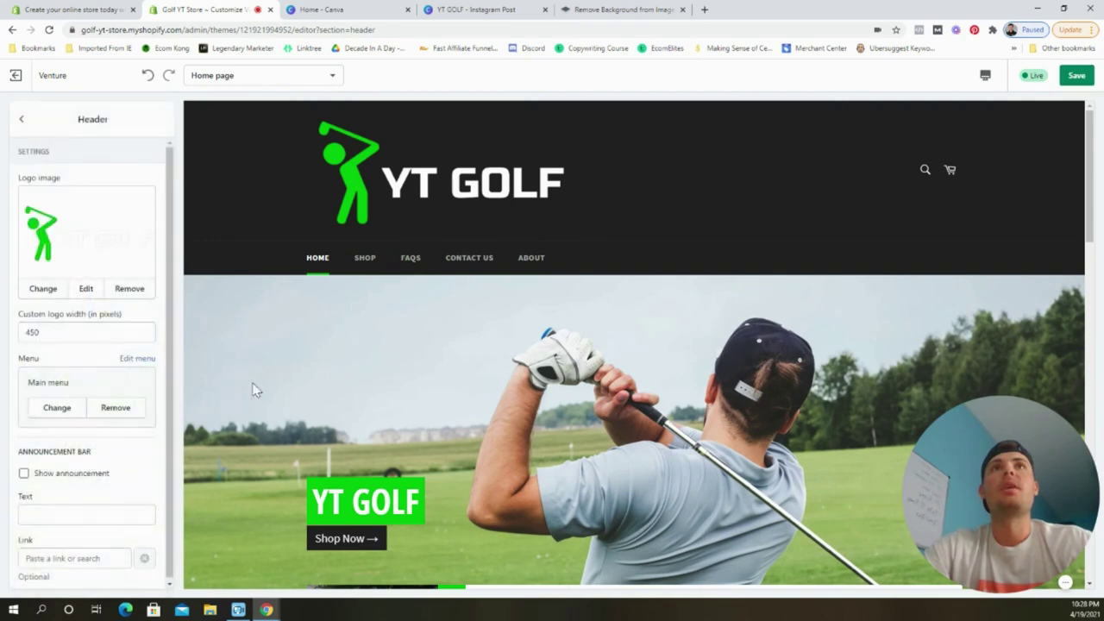
Set the custom logo width to 250 pixels and save the header.
{"action": "double_click", "coordinate": [102, 332]}
{"action": "type", "text": "250"}
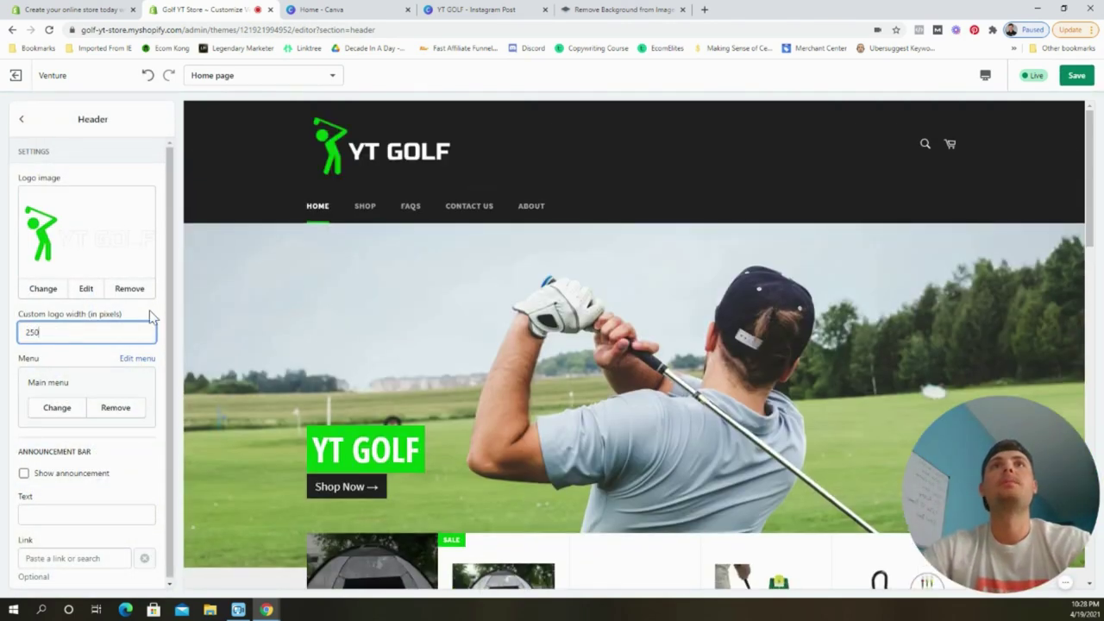
{"action": "left_click", "coordinate": [151, 317]}
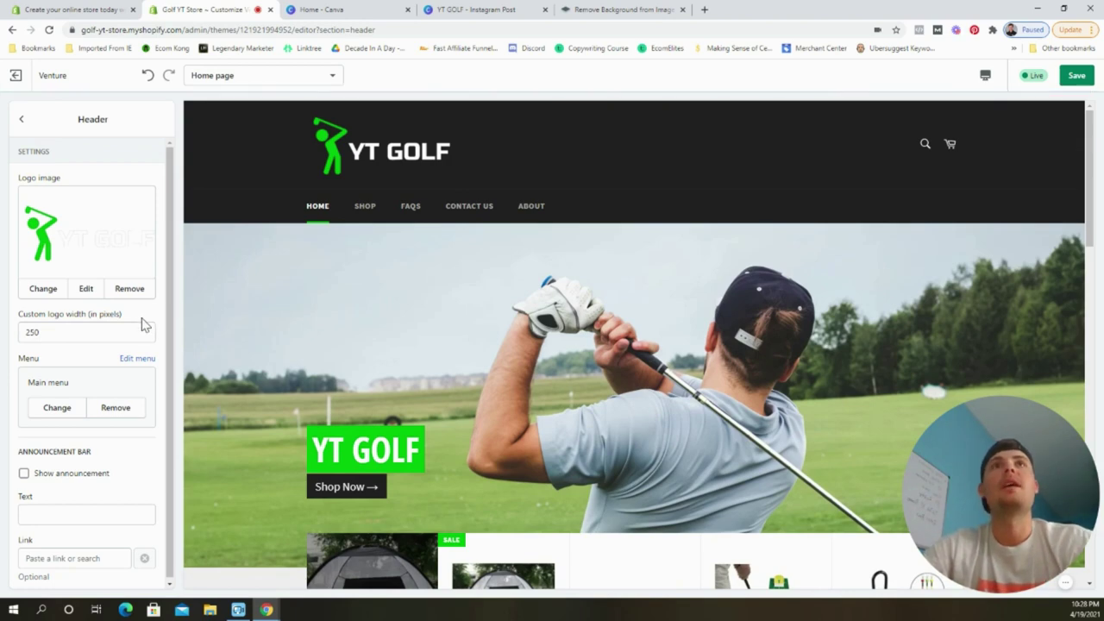
{"action": "left_click", "coordinate": [1069, 80]}
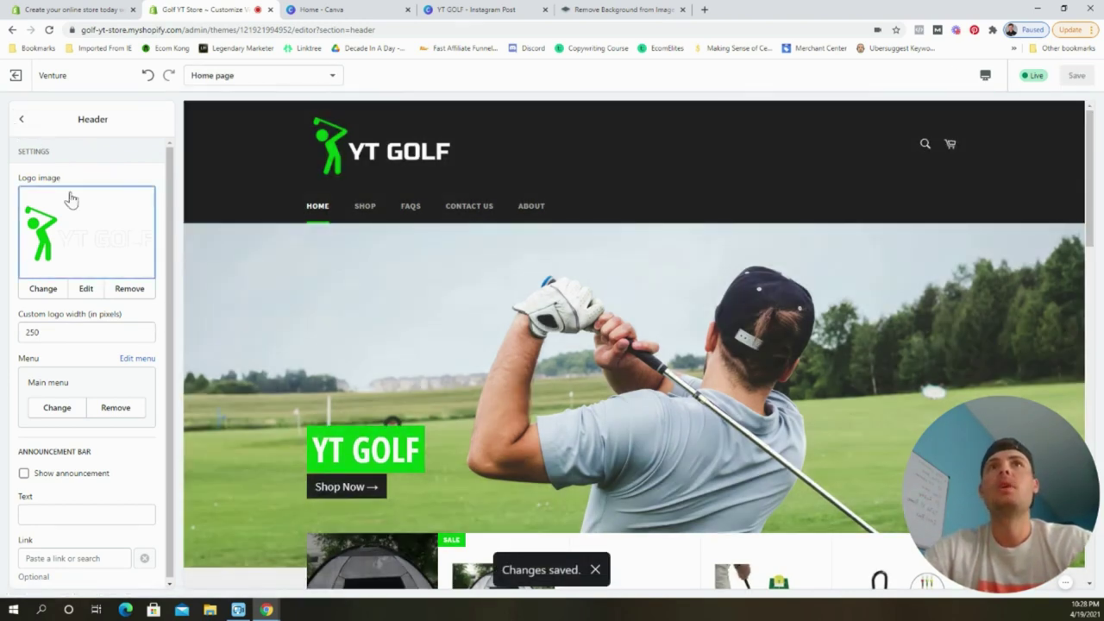
{"action": "scroll", "coordinate": [86, 438], "scroll_direction": "down", "scroll_amount": 1}
Turn on the announcement bar with the text 'Free Worldwide Shipping'.
{"action": "left_click", "coordinate": [65, 473]}
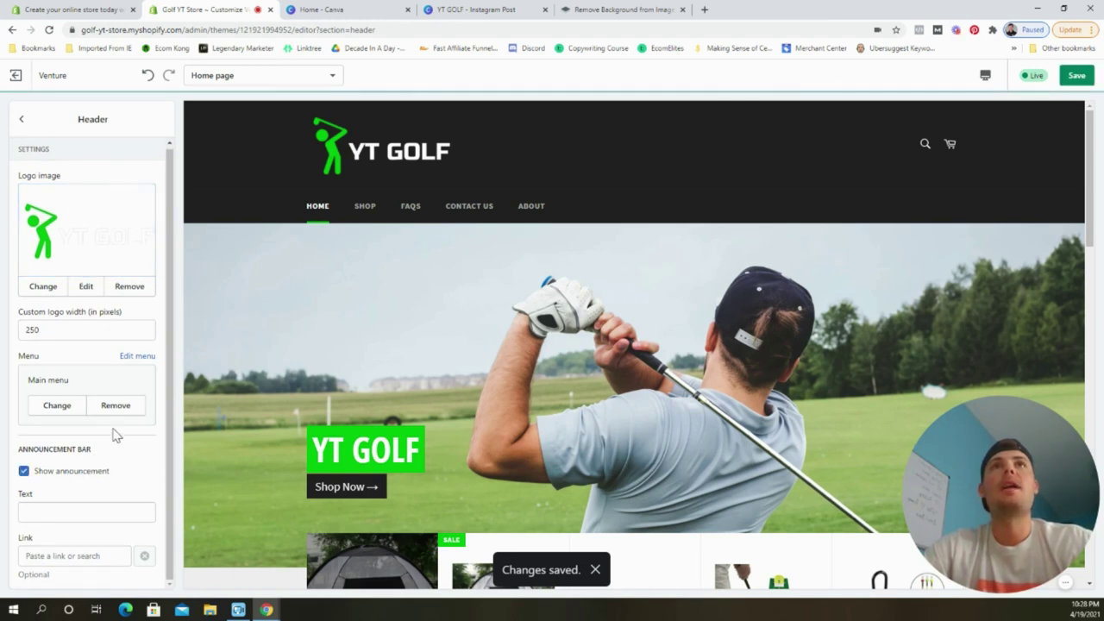
{"action": "left_click", "coordinate": [92, 511]}
{"action": "type", "text": "Free Wor"}
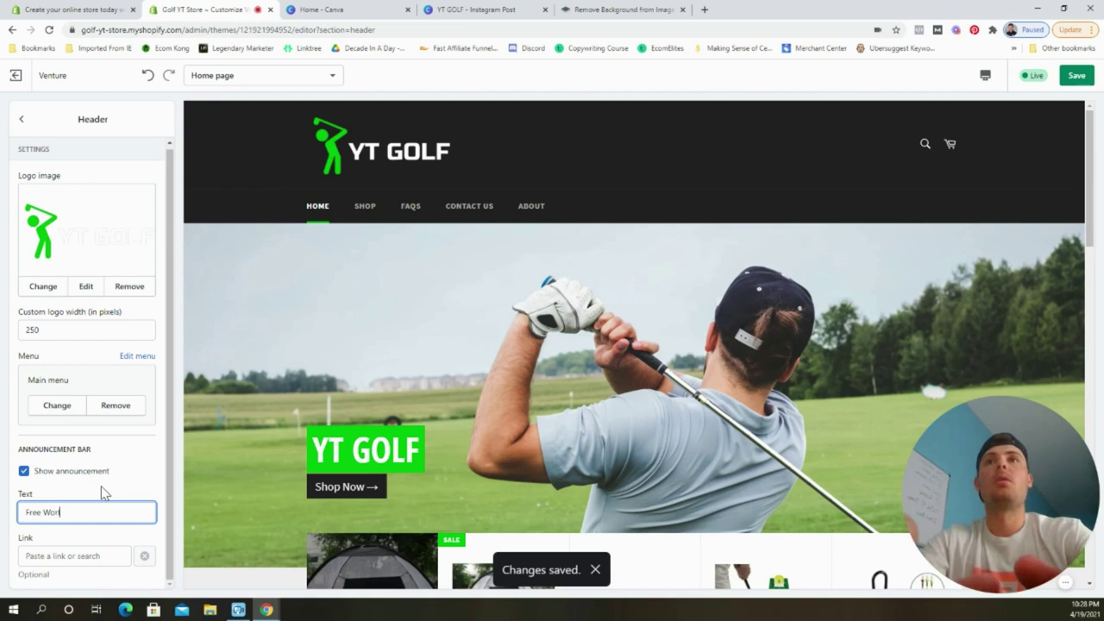
{"action": "type", "text": "ldwide Shipping"}
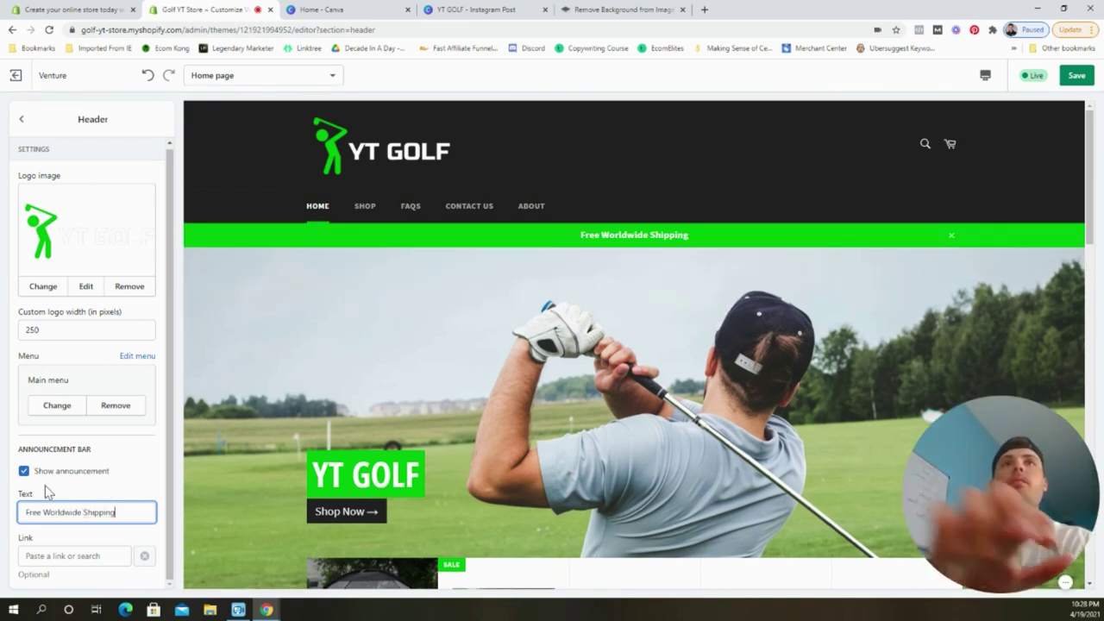
{"action": "left_click", "coordinate": [152, 463]}
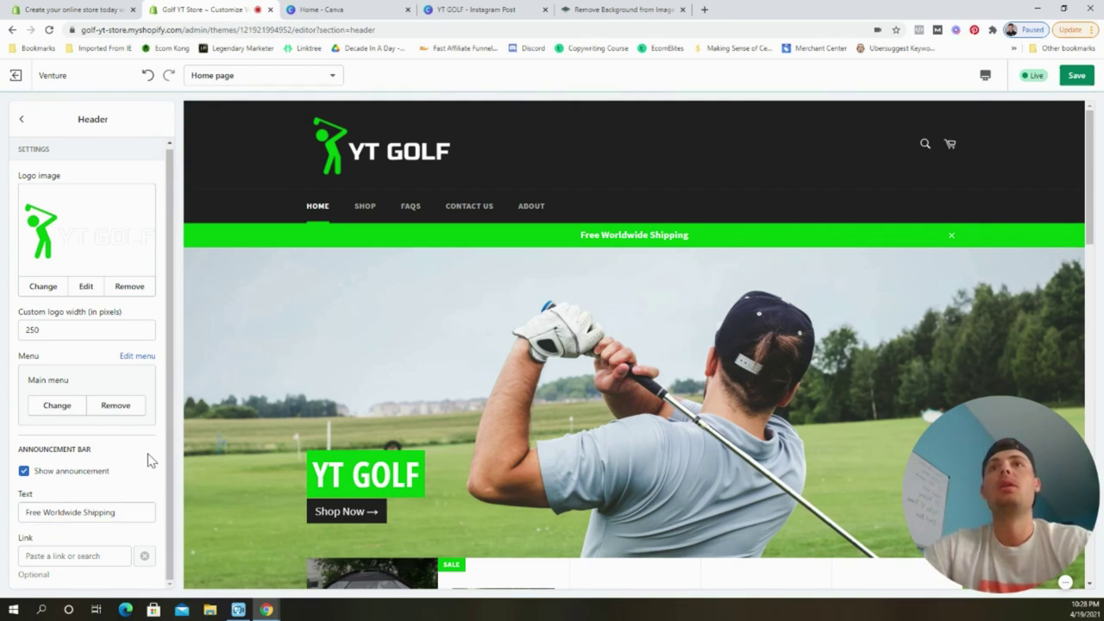
Link the announcement to the Golf Practice Net product and save.
{"action": "left_click", "coordinate": [97, 559]}
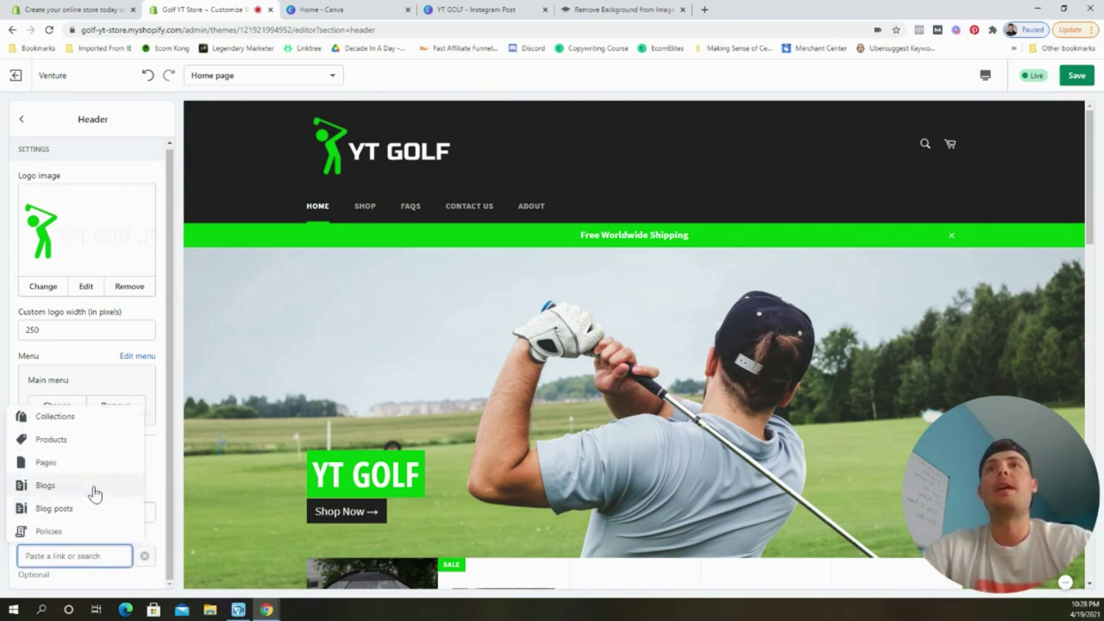
{"action": "left_click", "coordinate": [79, 451]}
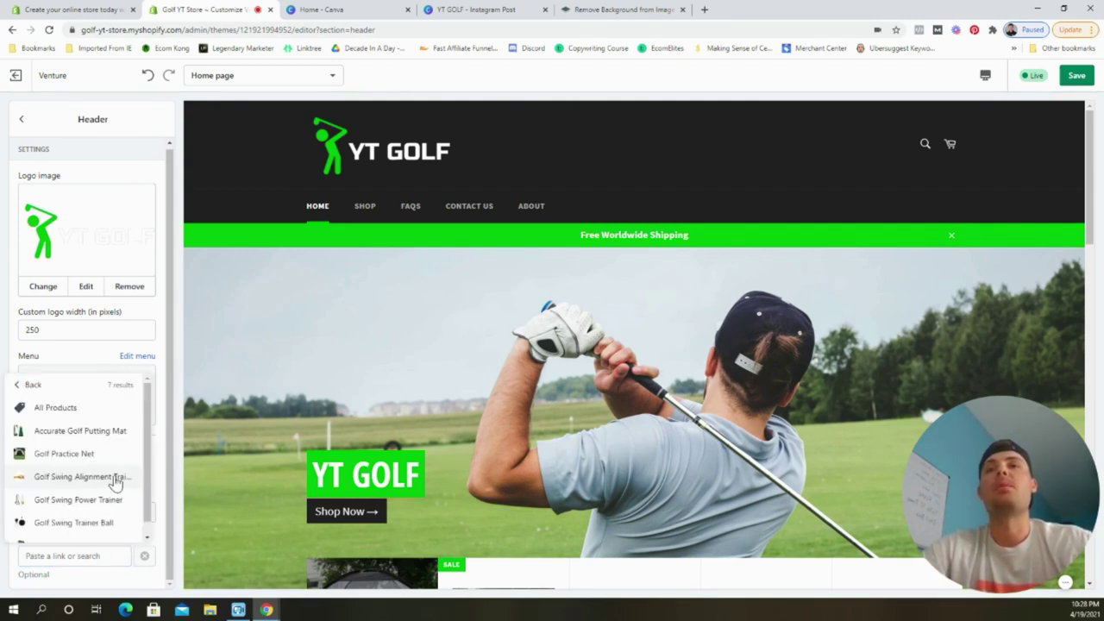
{"action": "left_click", "coordinate": [82, 455]}
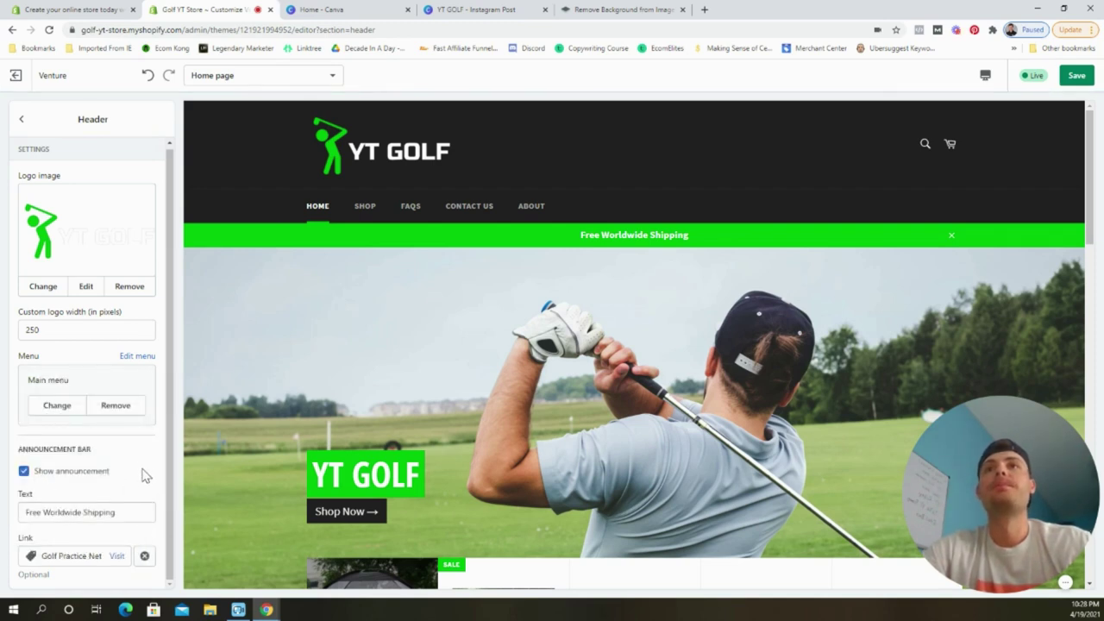
{"action": "left_click", "coordinate": [1073, 79]}
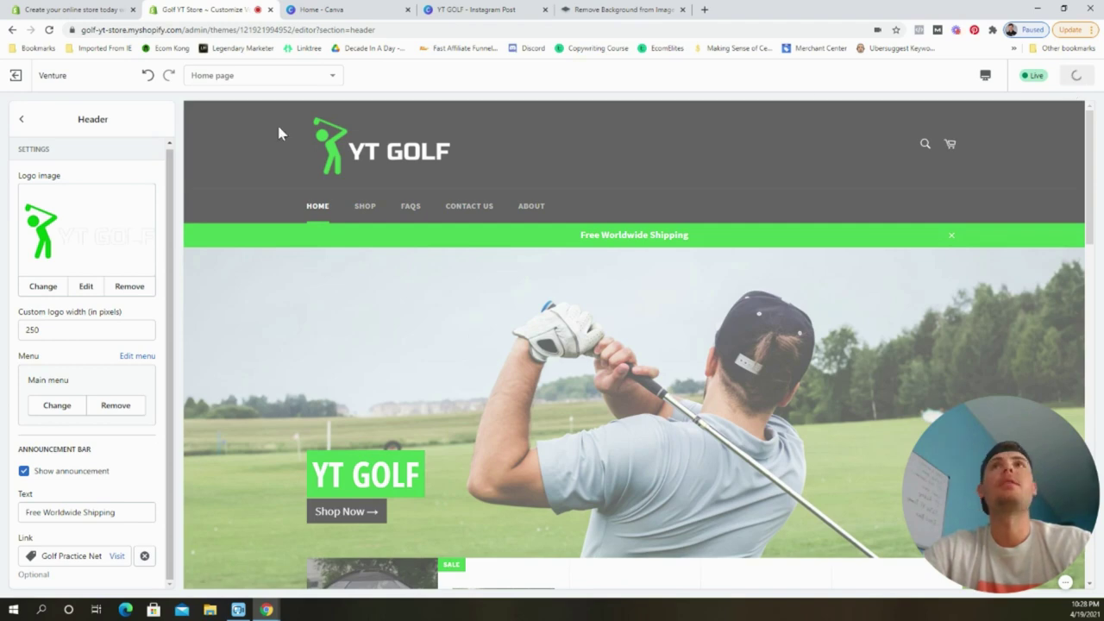
{"action": "left_click", "coordinate": [22, 120]}
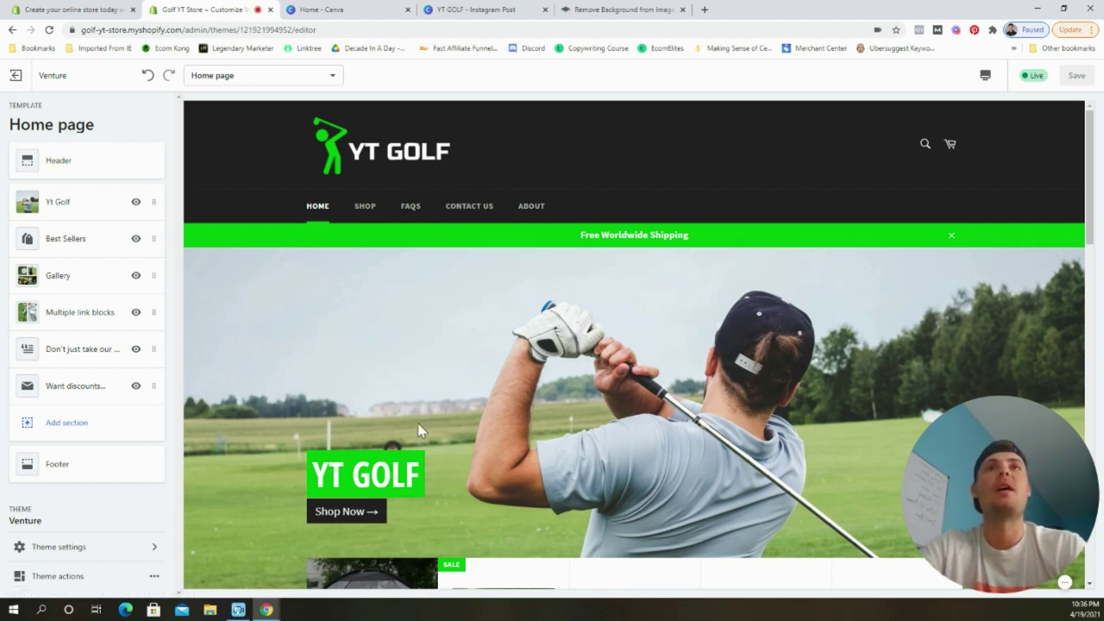
Replace the Yt Golf slide heading with 'Hit more fareways' and save.
{"action": "left_click", "coordinate": [81, 216]}
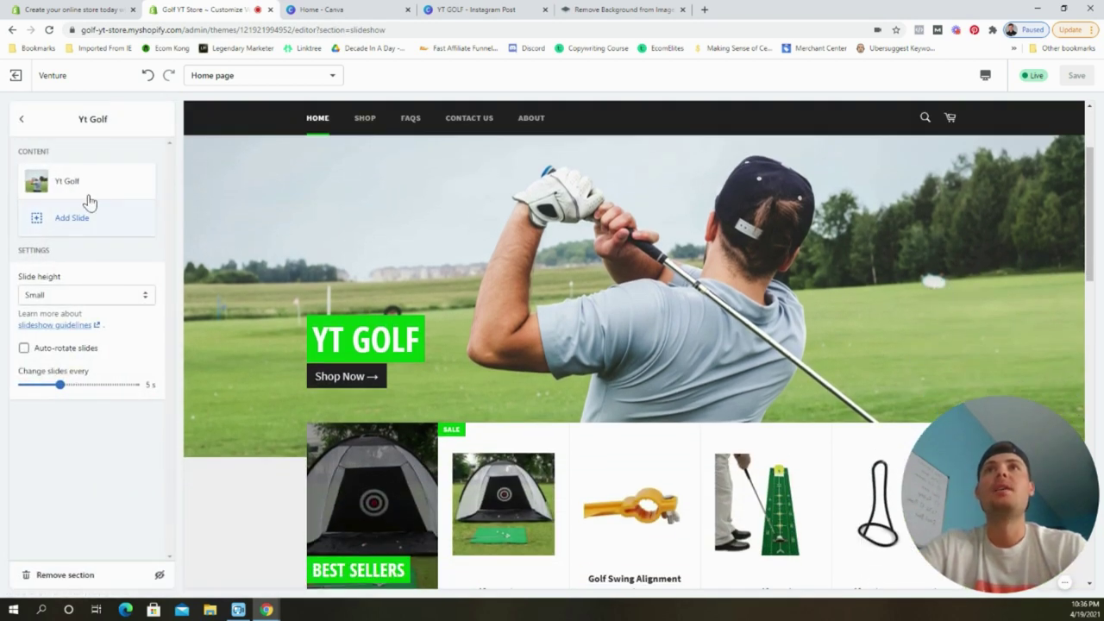
{"action": "left_click", "coordinate": [86, 180]}
{"action": "left_click", "coordinate": [90, 404]}
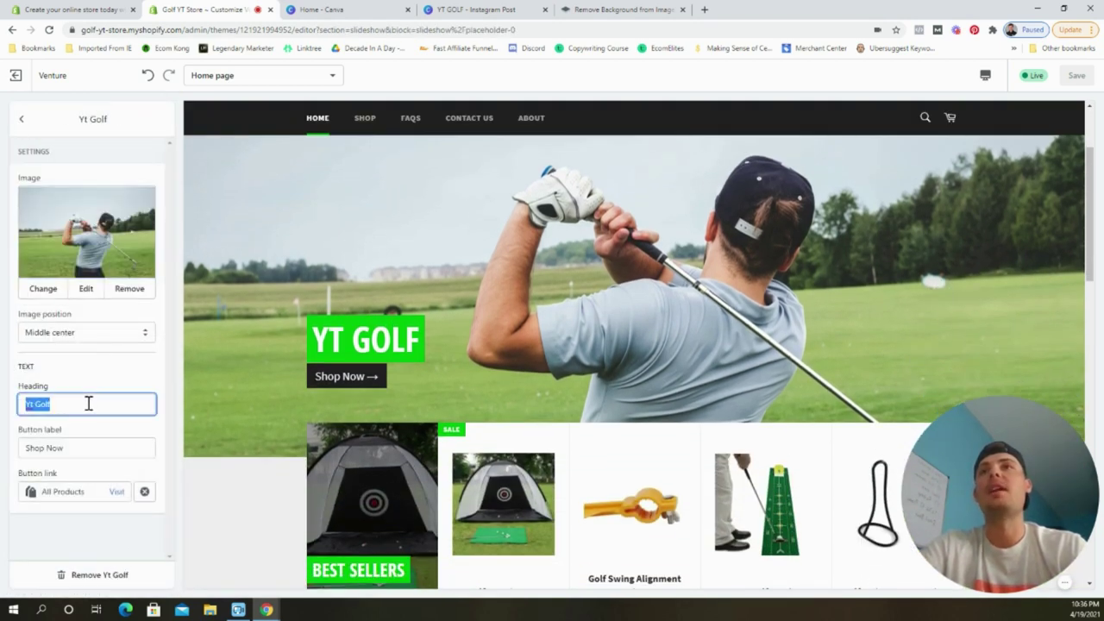
{"action": "type", "text": "H"}
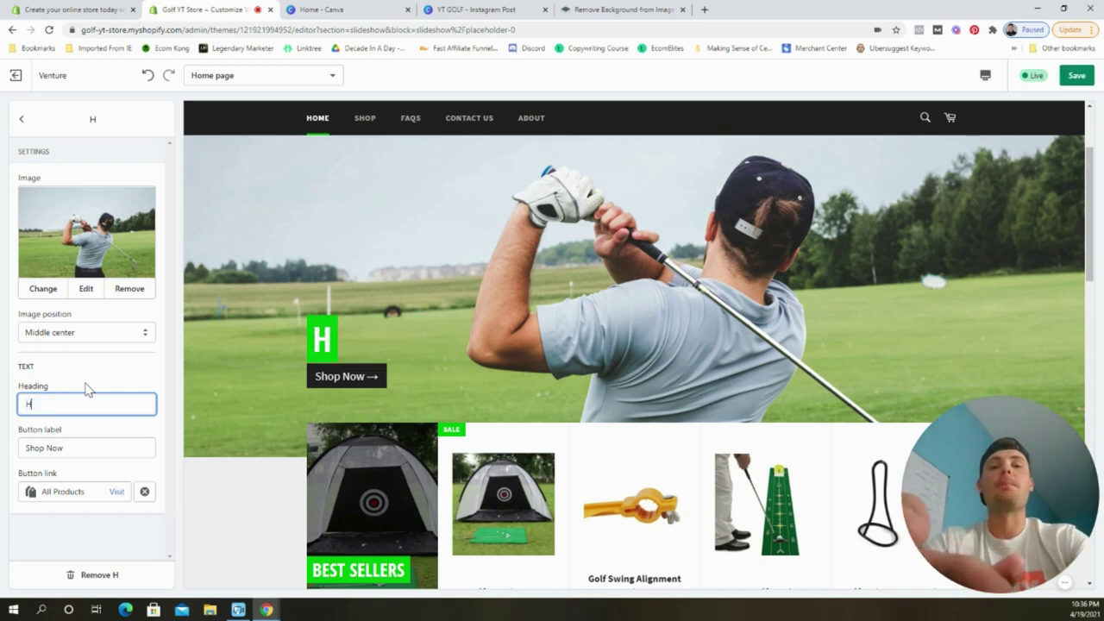
{"action": "type", "text": "it more fareways"}
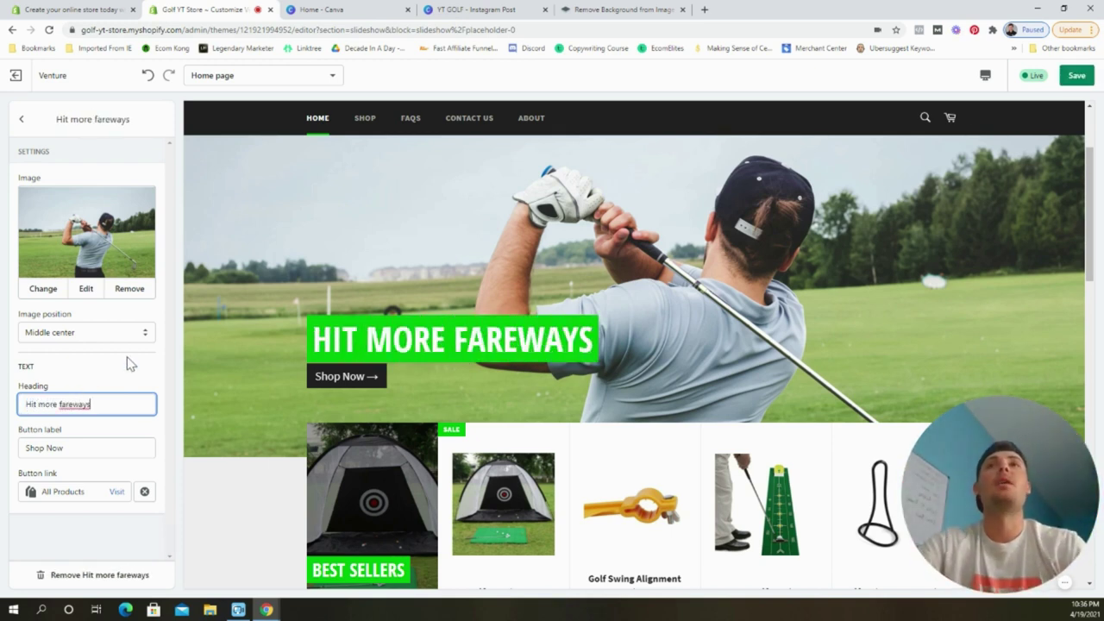
{"action": "left_click", "coordinate": [122, 529]}
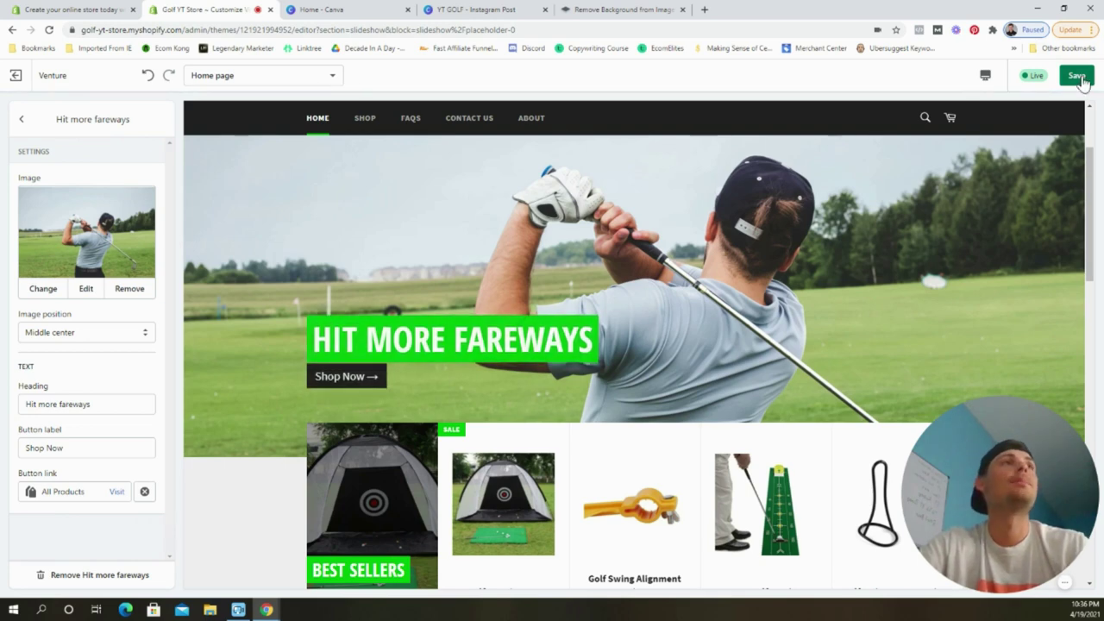
{"action": "left_click", "coordinate": [1076, 75]}
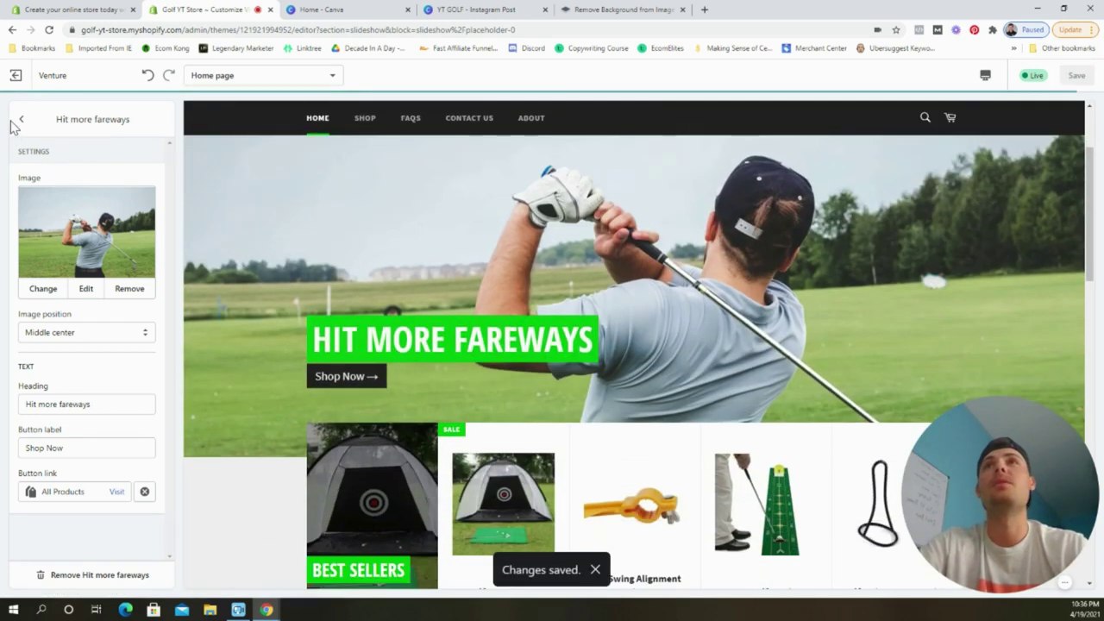
{"action": "left_click", "coordinate": [22, 121]}
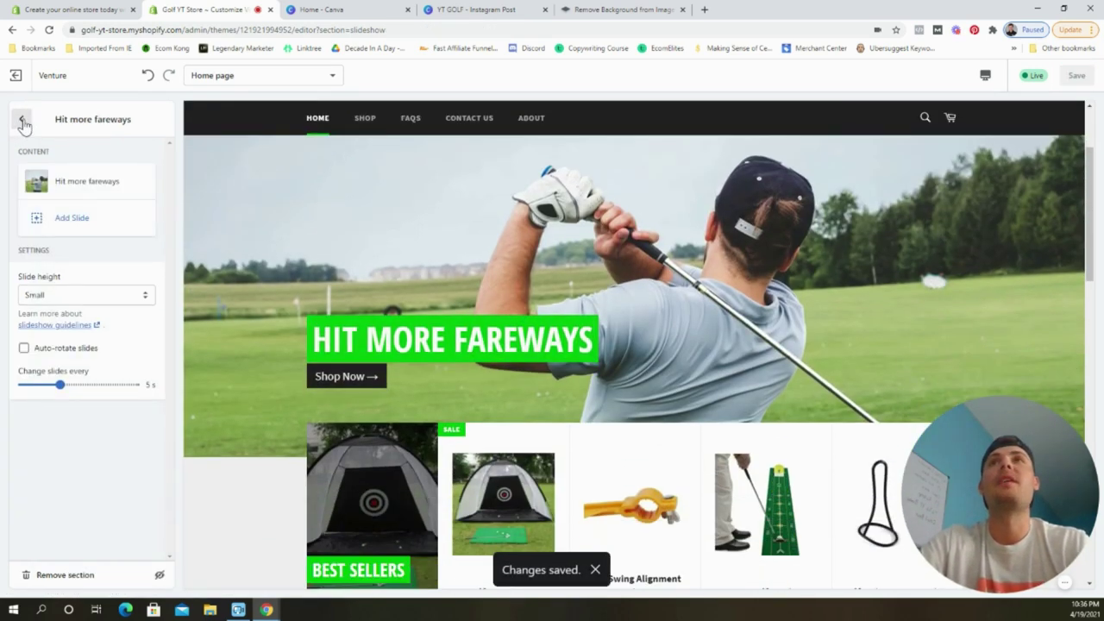
Move the testimonials section above Multiple link blocks on the home page and save.
{"action": "left_click", "coordinate": [23, 121]}
{"action": "scroll", "coordinate": [434, 248], "scroll_direction": "down", "scroll_amount": 2}
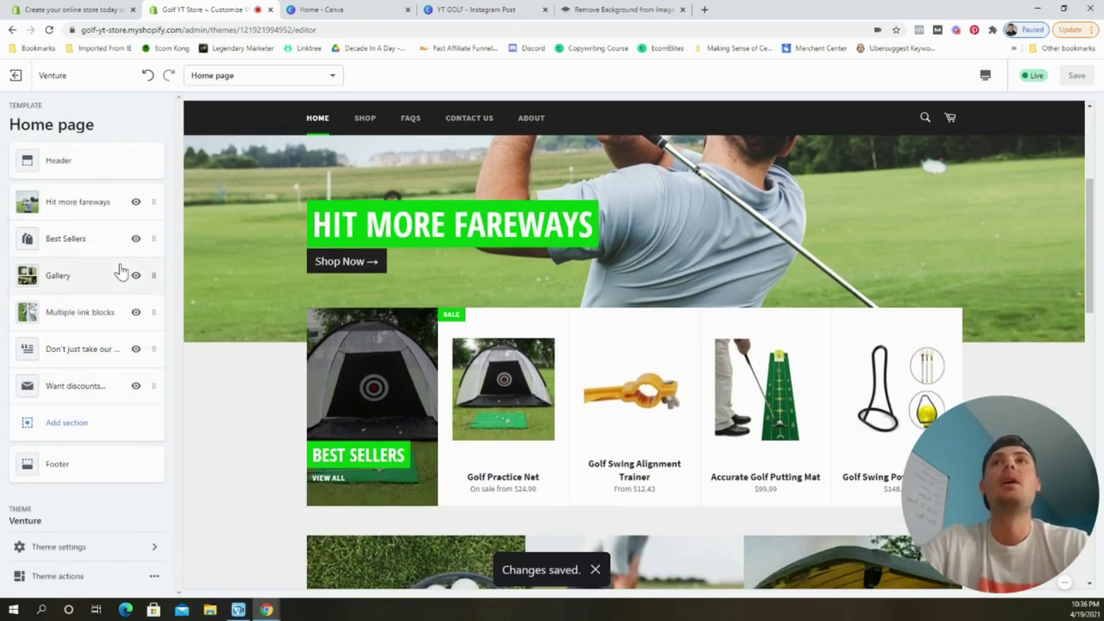
{"action": "scroll", "coordinate": [365, 279], "scroll_direction": "down", "scroll_amount": 2}
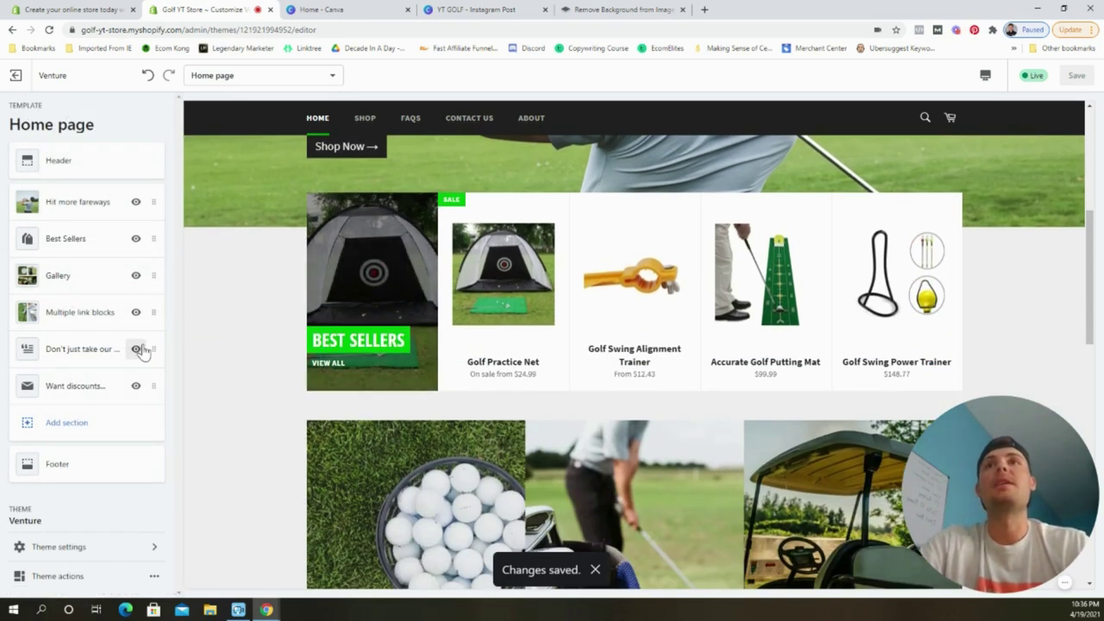
{"action": "left_click_drag", "start_coordinate": [148, 346], "coordinate": [148, 309]}
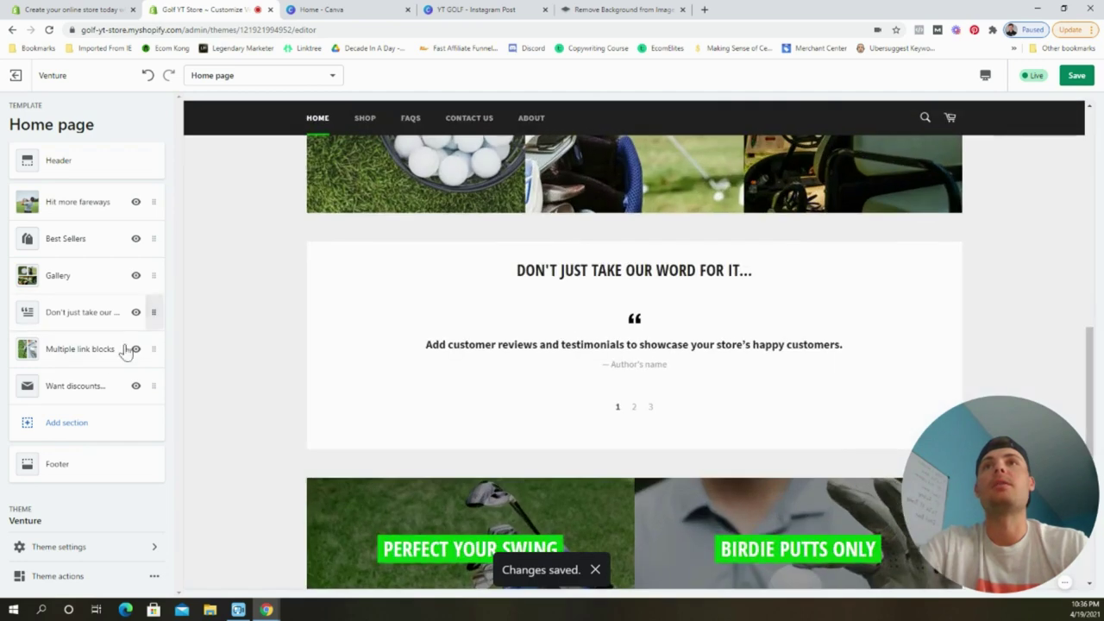
{"action": "scroll", "coordinate": [578, 311], "scroll_direction": "up", "scroll_amount": 8}
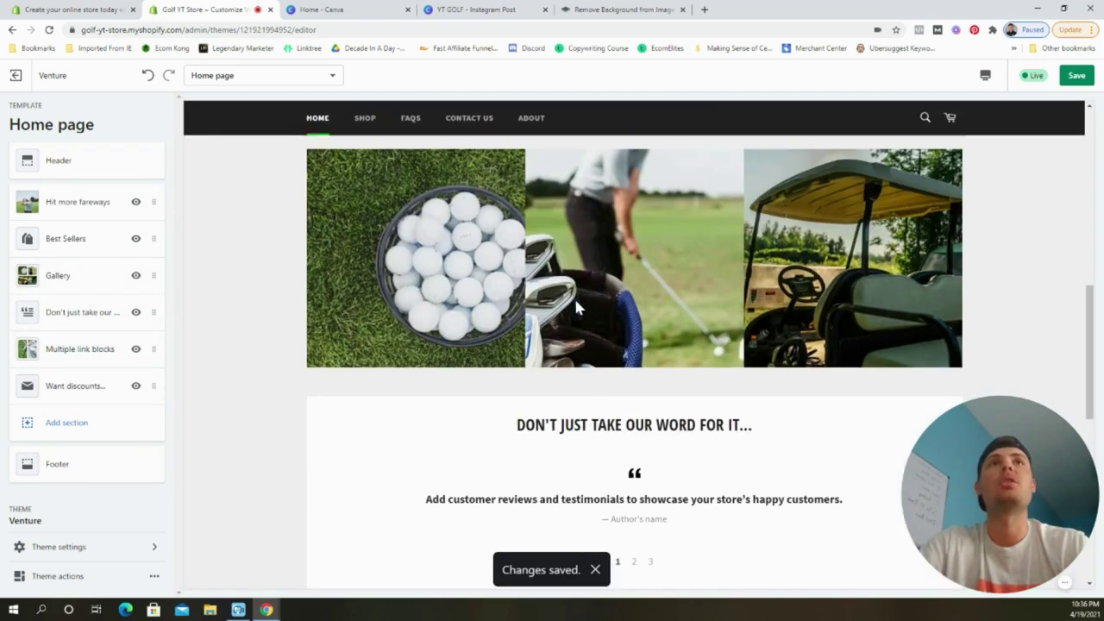
{"action": "scroll", "coordinate": [586, 297], "scroll_direction": "up", "scroll_amount": 6}
{"action": "left_click", "coordinate": [1083, 80]}
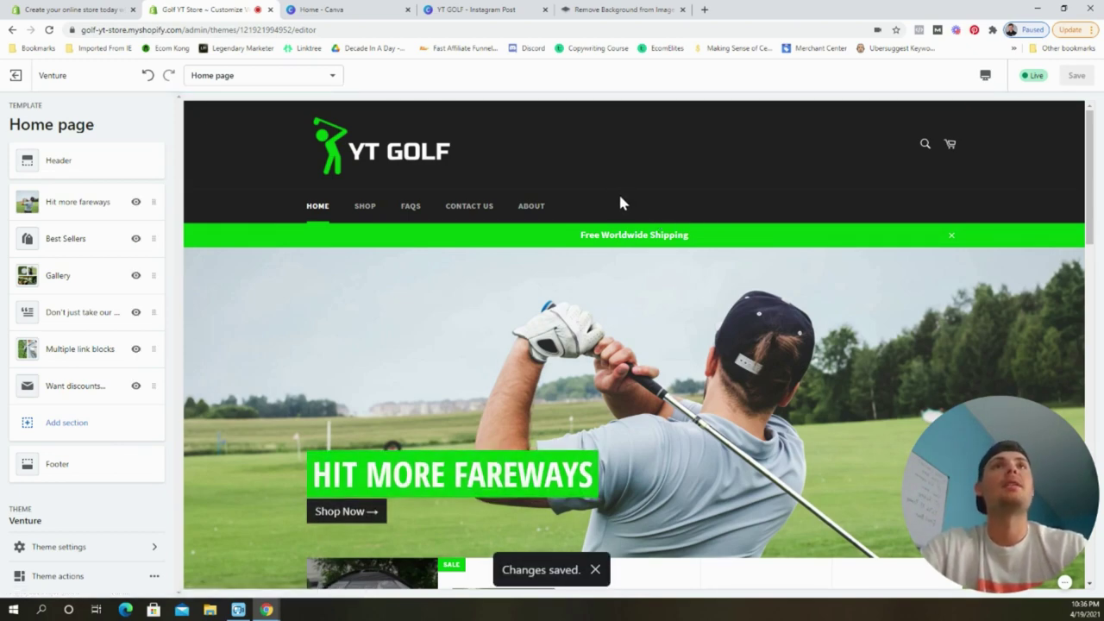
{"action": "scroll", "coordinate": [616, 186], "scroll_direction": "down", "scroll_amount": 5}
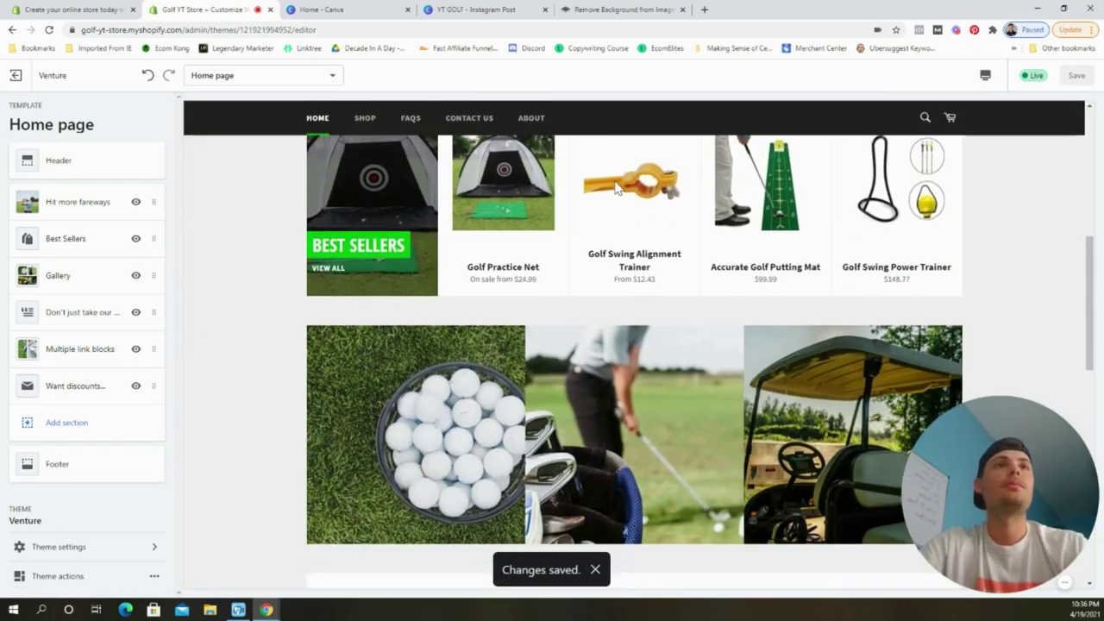
{"action": "scroll", "coordinate": [615, 185], "scroll_direction": "down", "scroll_amount": 10}
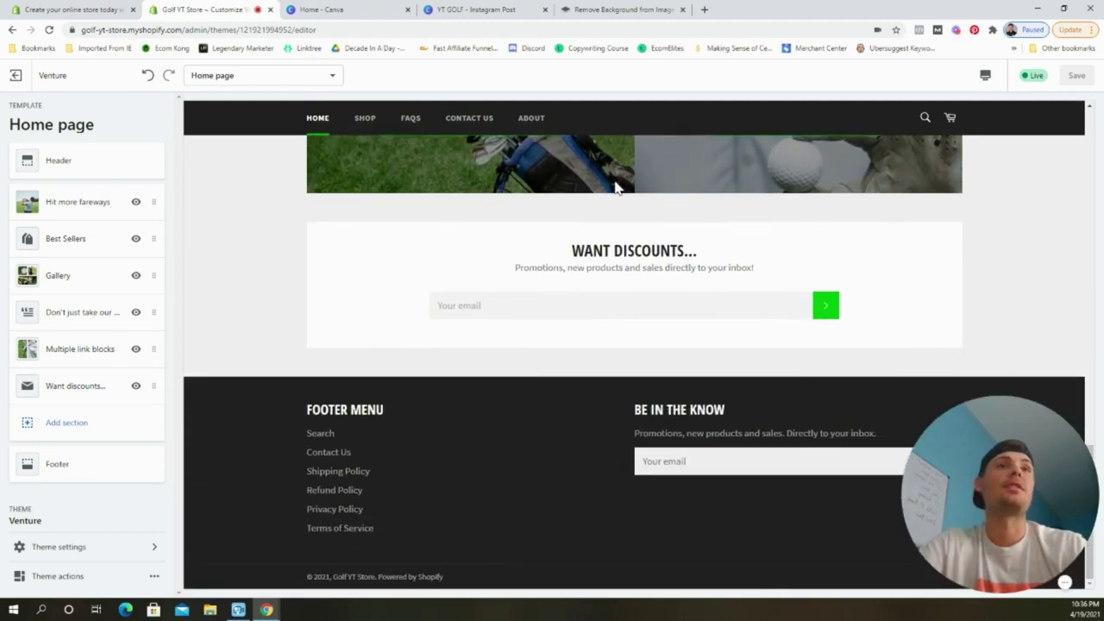
{"action": "scroll", "coordinate": [616, 188], "scroll_direction": "up", "scroll_amount": 15}
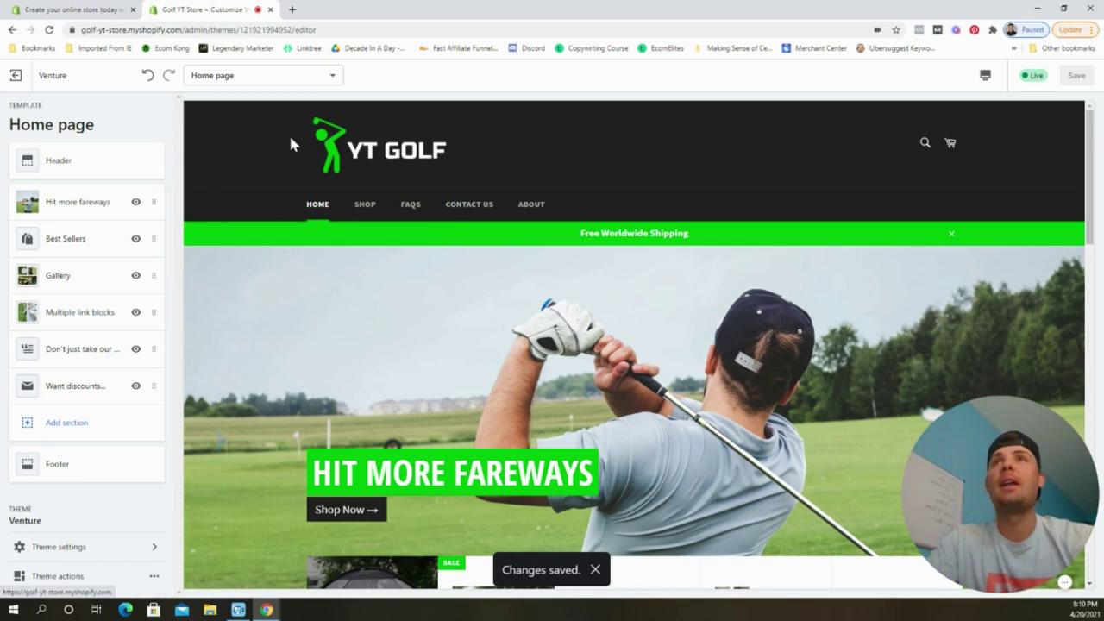
Exit the theme editor and open the Shopify app store from the Apps page.
{"action": "left_click", "coordinate": [21, 81]}
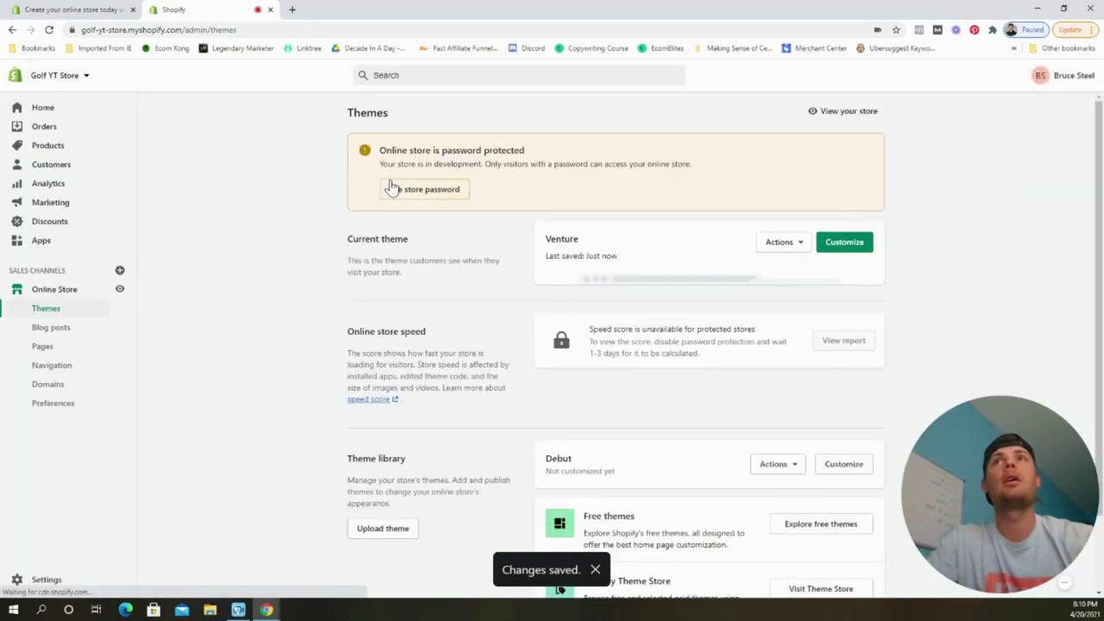
{"action": "left_click", "coordinate": [67, 242]}
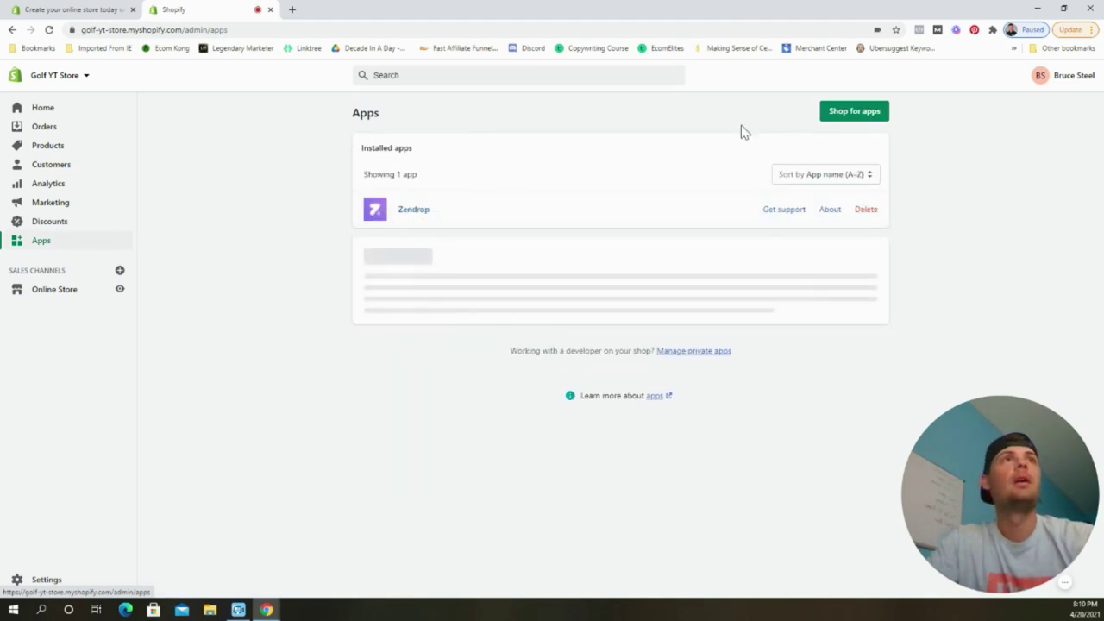
{"action": "left_click", "coordinate": [834, 111]}
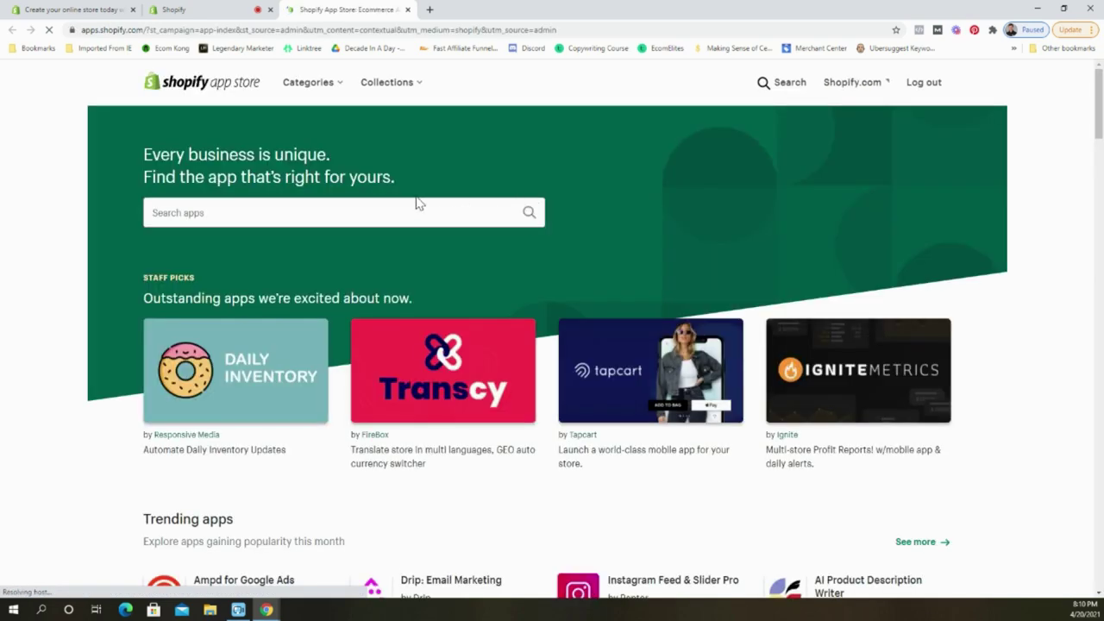
Search the app store for 'loox' and add Loox Product Reviews & Photos.
{"action": "left_click", "coordinate": [410, 208]}
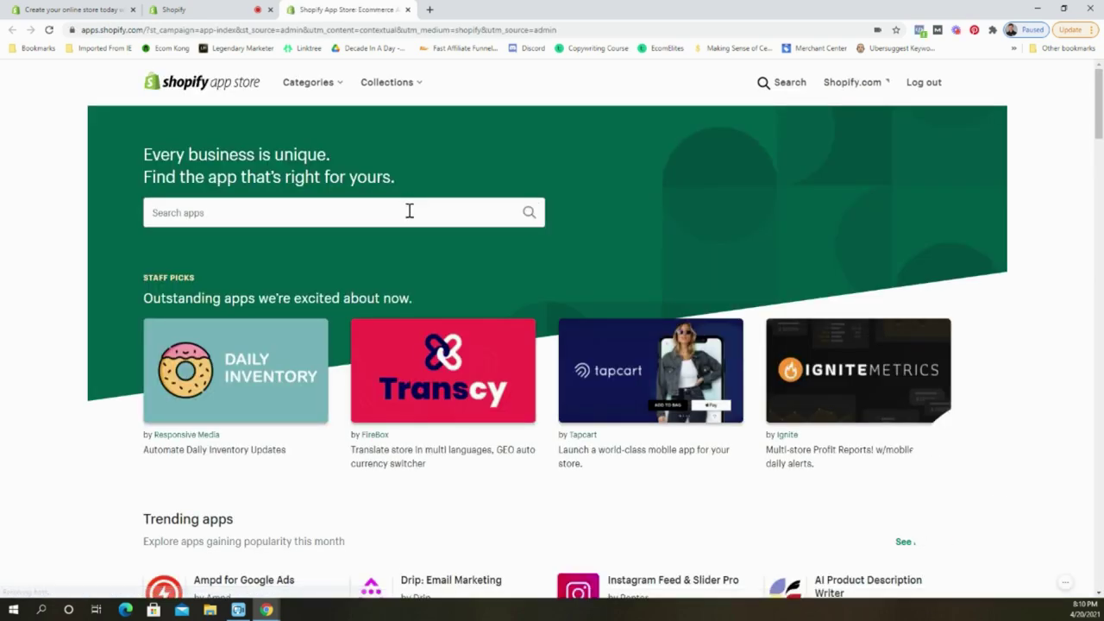
{"action": "type", "text": "loox"}
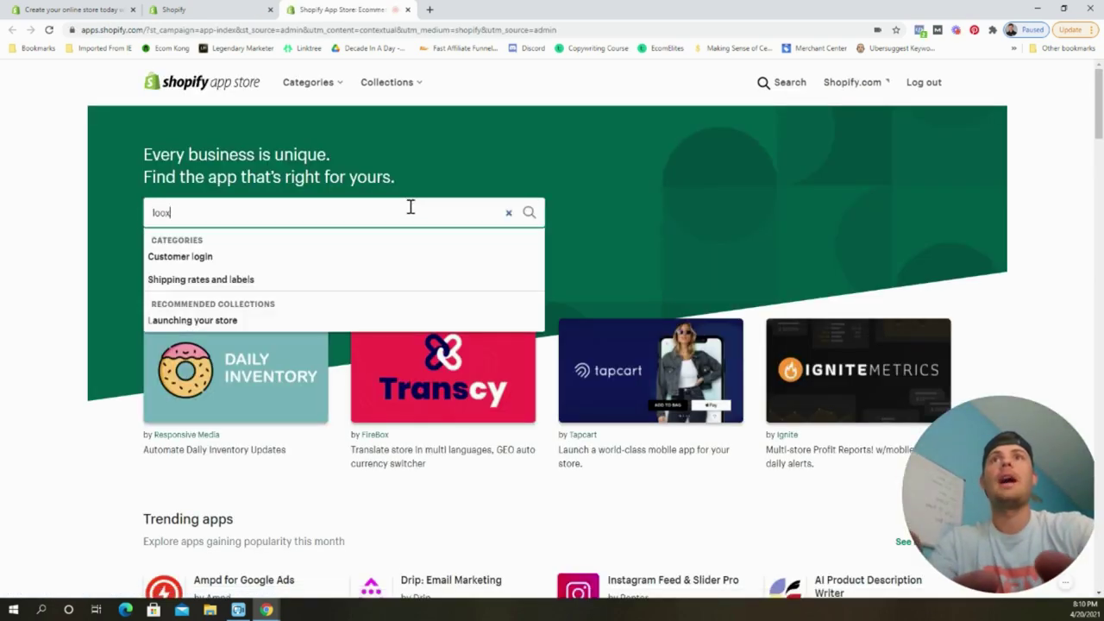
{"action": "key", "text": "Return"}
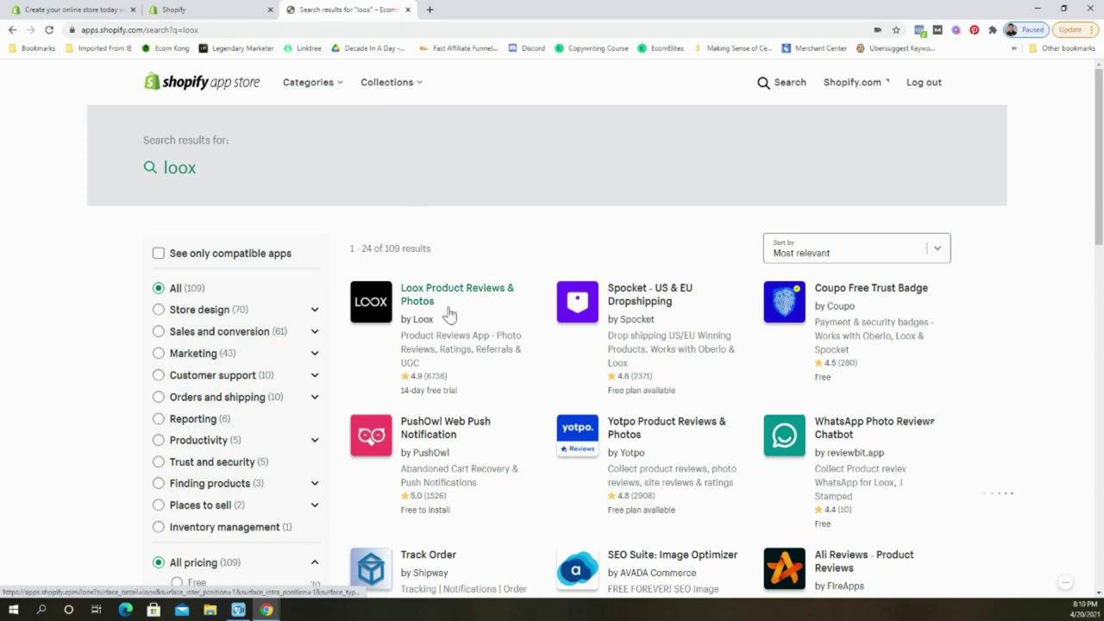
{"action": "left_click", "coordinate": [431, 296]}
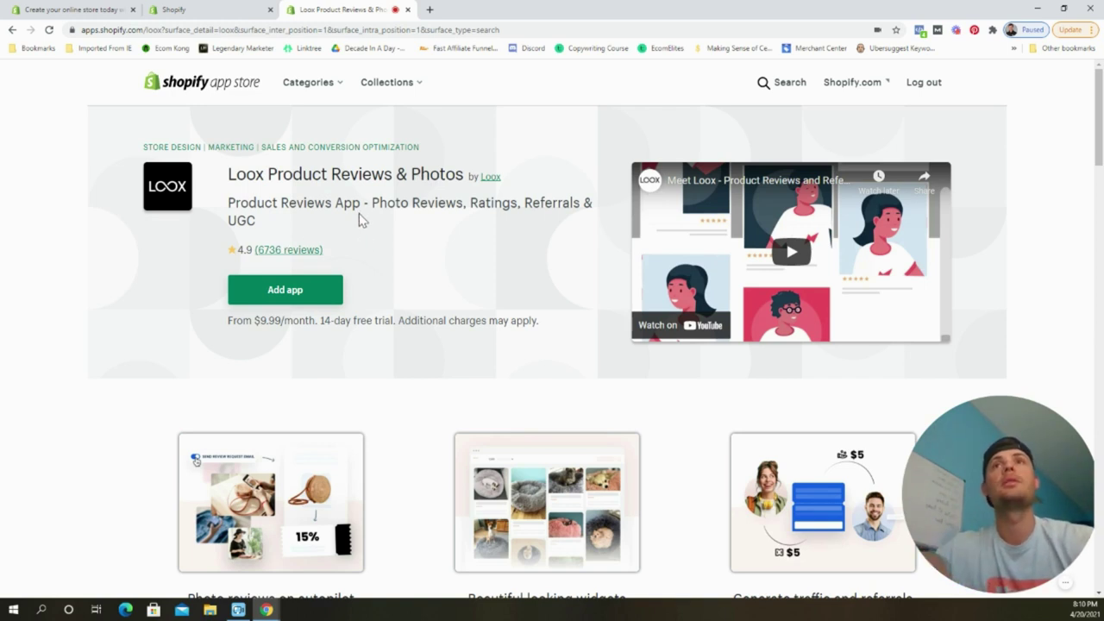
{"action": "left_click", "coordinate": [332, 289]}
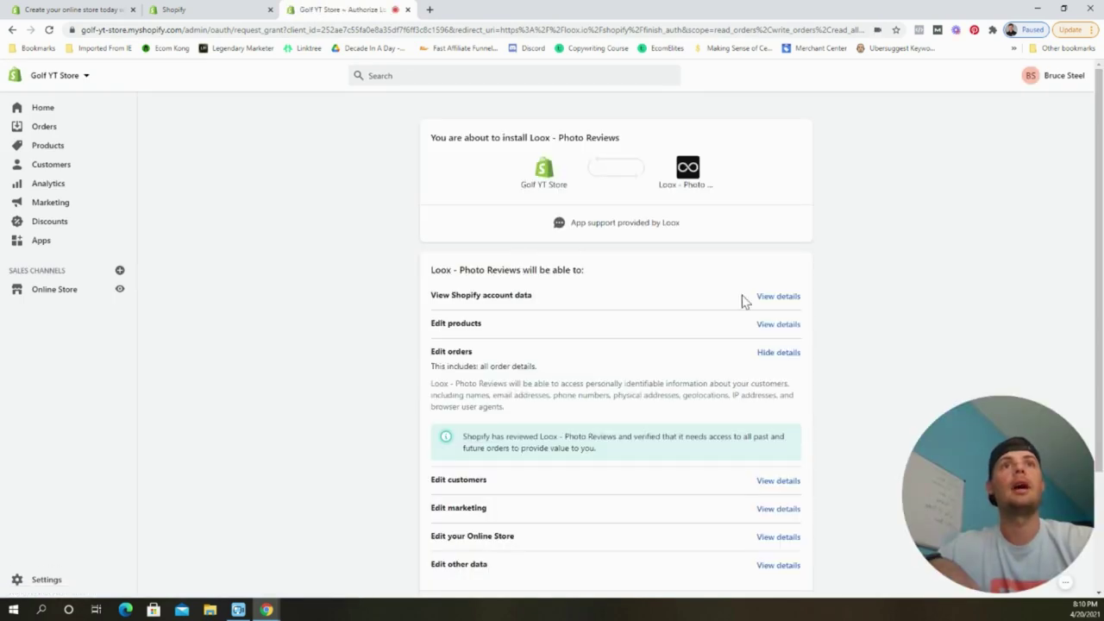
Install Loox, bookmark its Import to Loox button in Chrome, and open a new tab.
{"action": "scroll", "coordinate": [776, 306], "scroll_direction": "down", "scroll_amount": 2}
{"action": "left_click", "coordinate": [792, 514]}
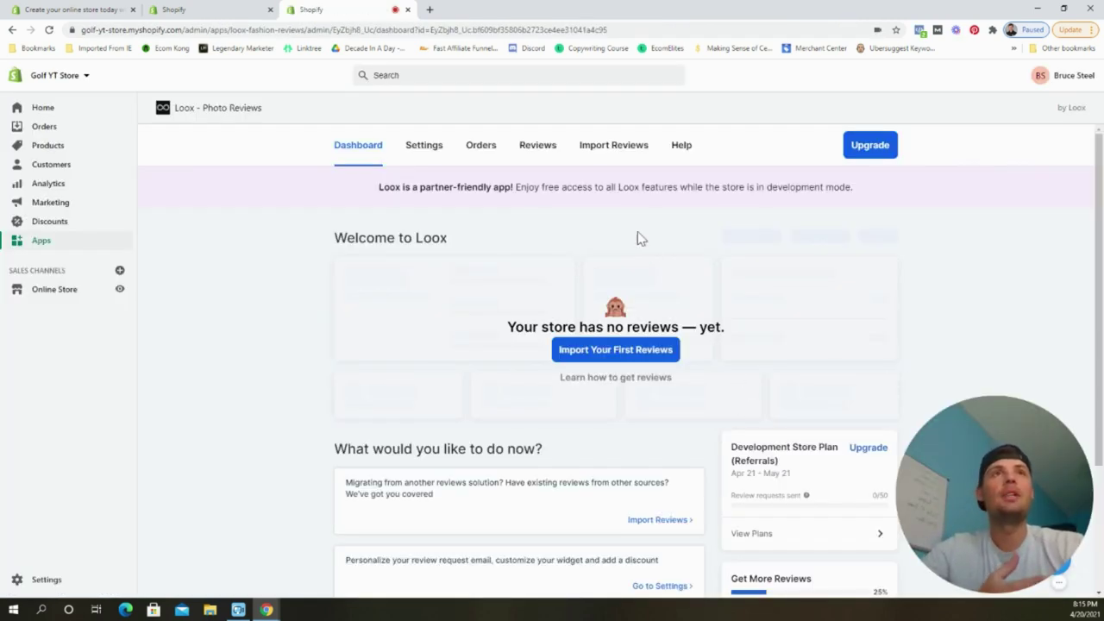
{"action": "left_click", "coordinate": [616, 154]}
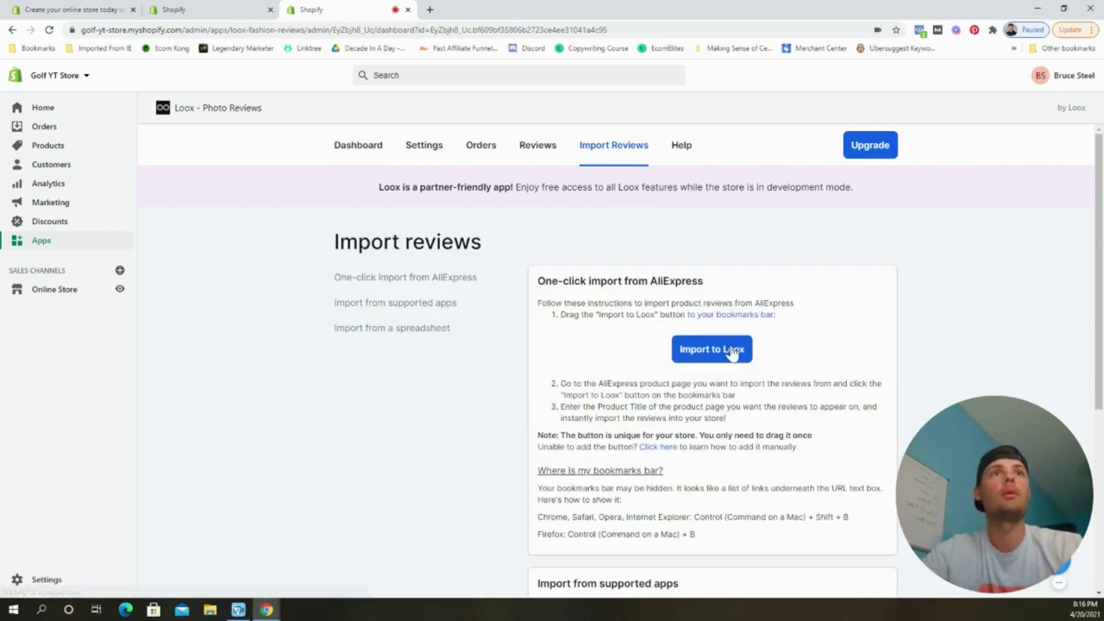
{"action": "left_click_drag", "start_coordinate": [715, 353], "coordinate": [557, 53]}
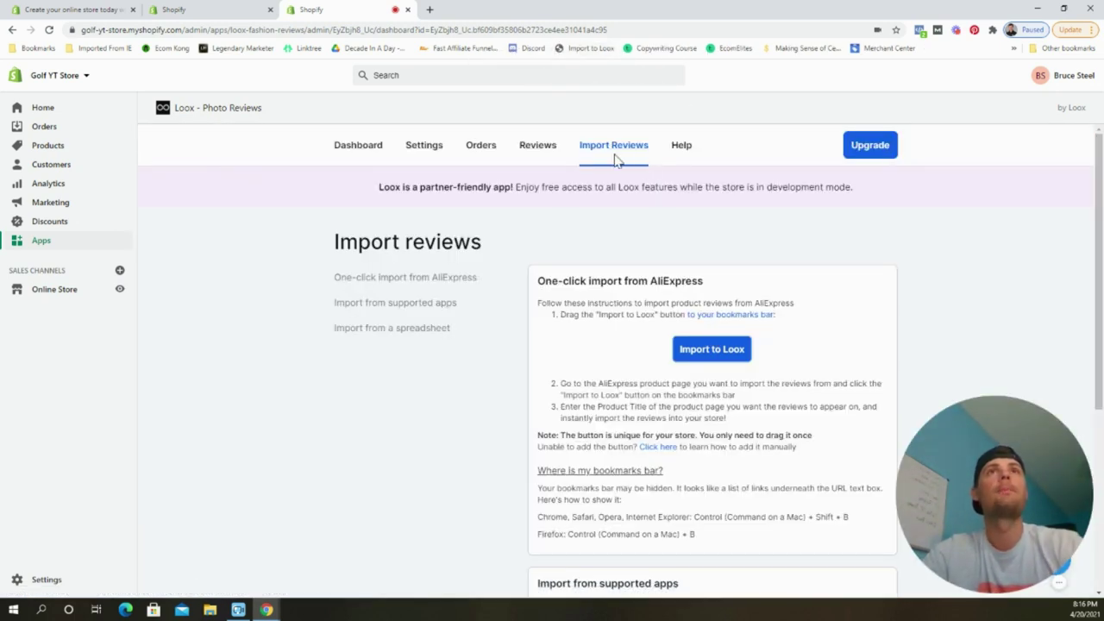
{"action": "left_click", "coordinate": [430, 9]}
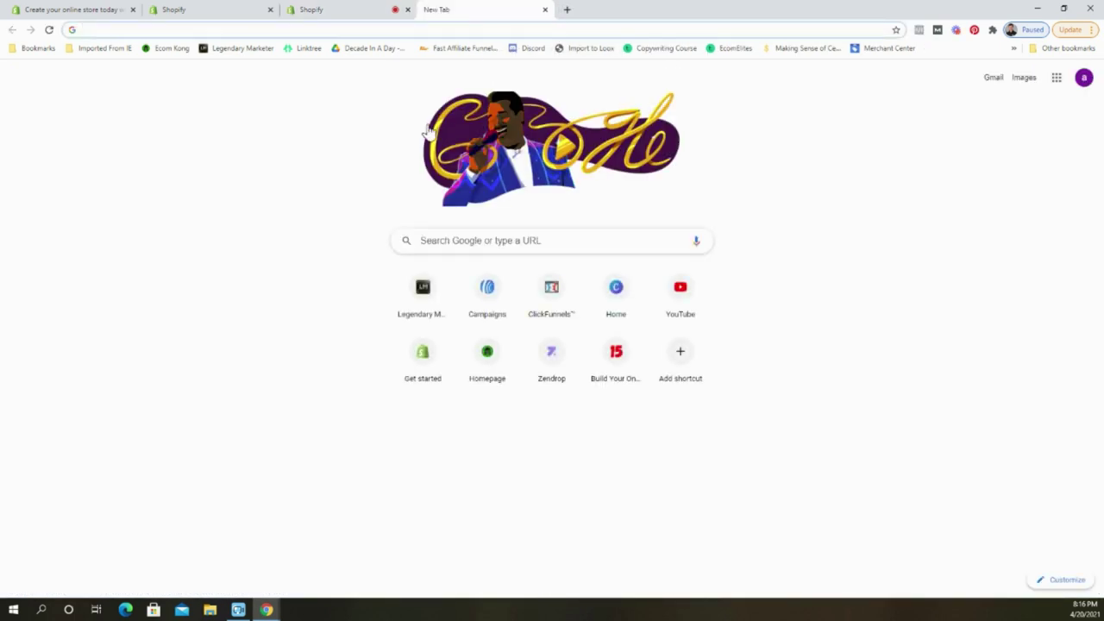
Go to AliExpress and dismiss the discount coupon popup.
{"action": "type", "text": "aliexpress.com"}
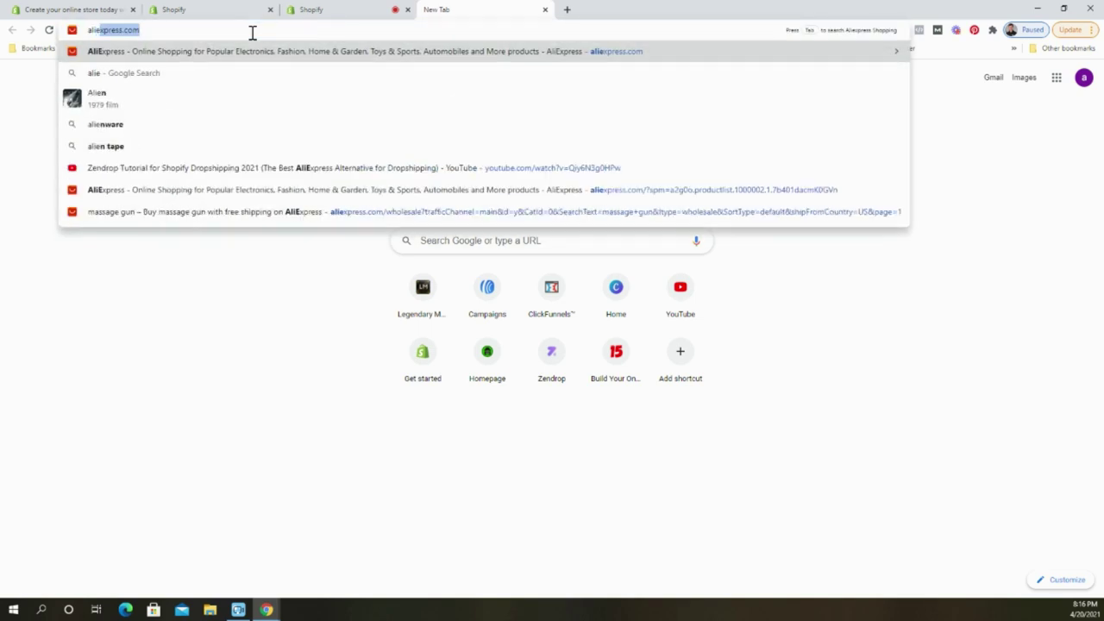
{"action": "key", "text": "Return"}
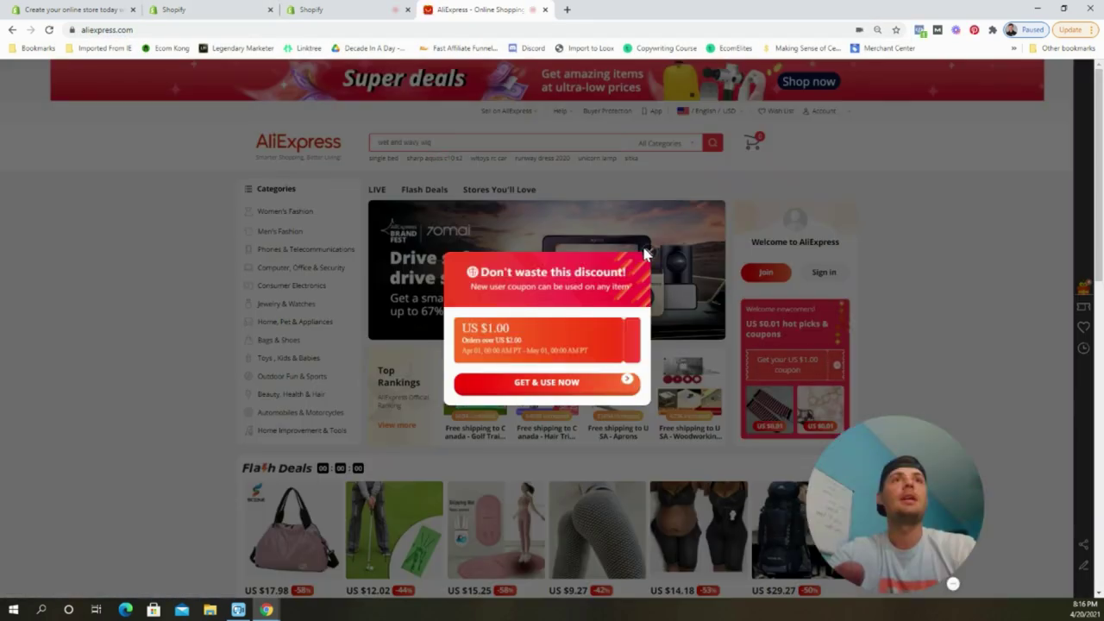
{"action": "left_click", "coordinate": [648, 251]}
{"action": "left_click_drag", "start_coordinate": [930, 528], "coordinate": [994, 528]}
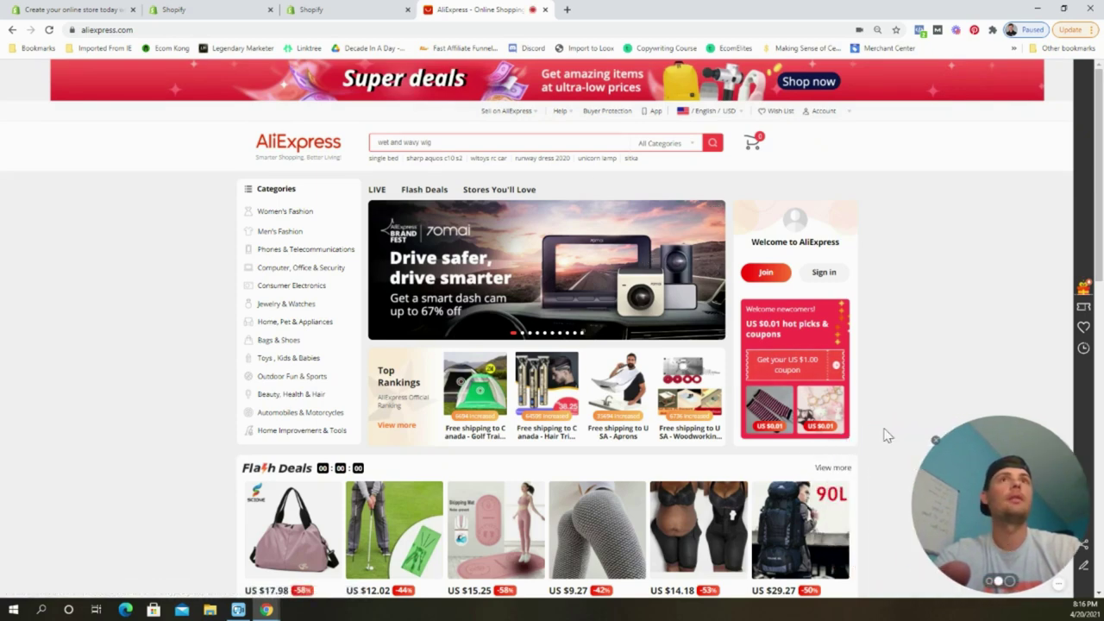
Search 'golf net', sort by orders, open the top listing, and launch Import to Loox.
{"action": "left_click", "coordinate": [464, 141]}
{"action": "type", "text": "golf net"}
{"action": "key", "text": "Return"}
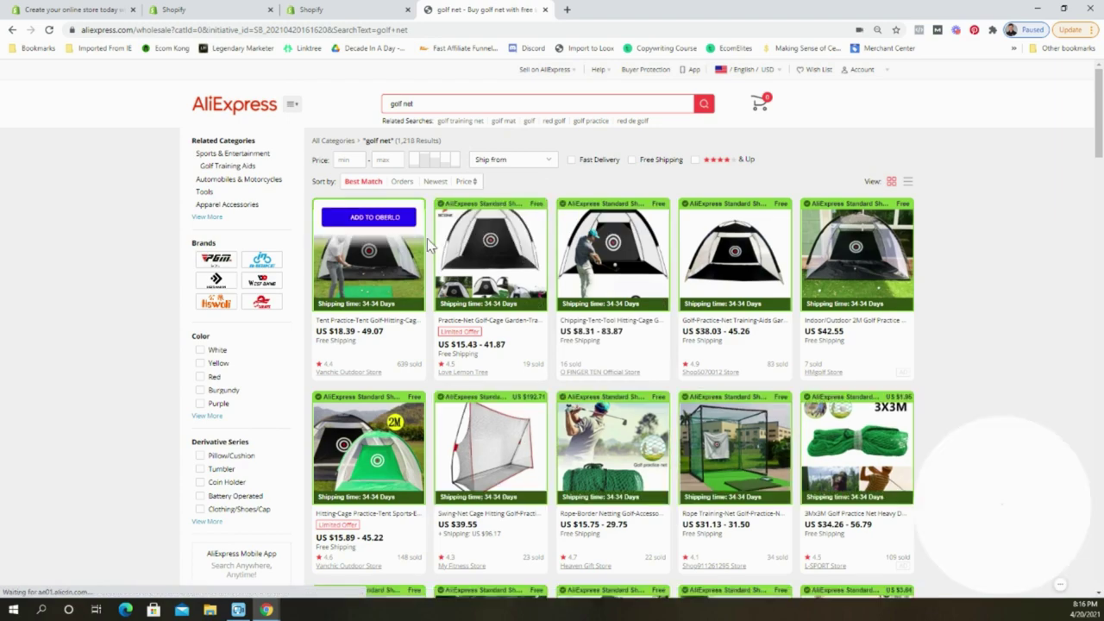
{"action": "left_click", "coordinate": [403, 183]}
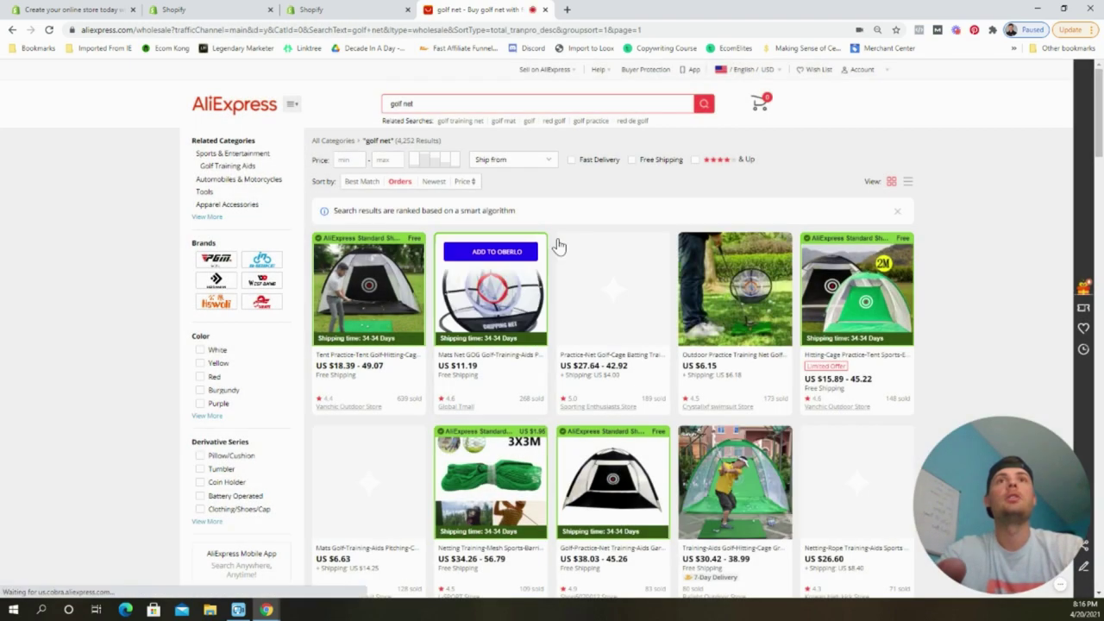
{"action": "left_click", "coordinate": [351, 300]}
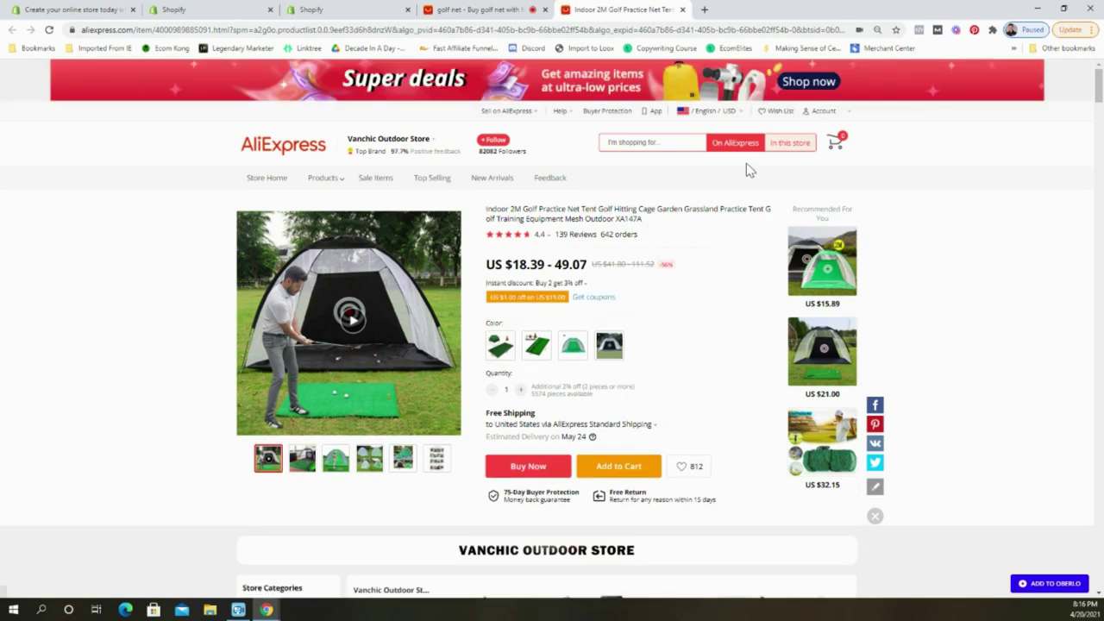
{"action": "left_click", "coordinate": [586, 48]}
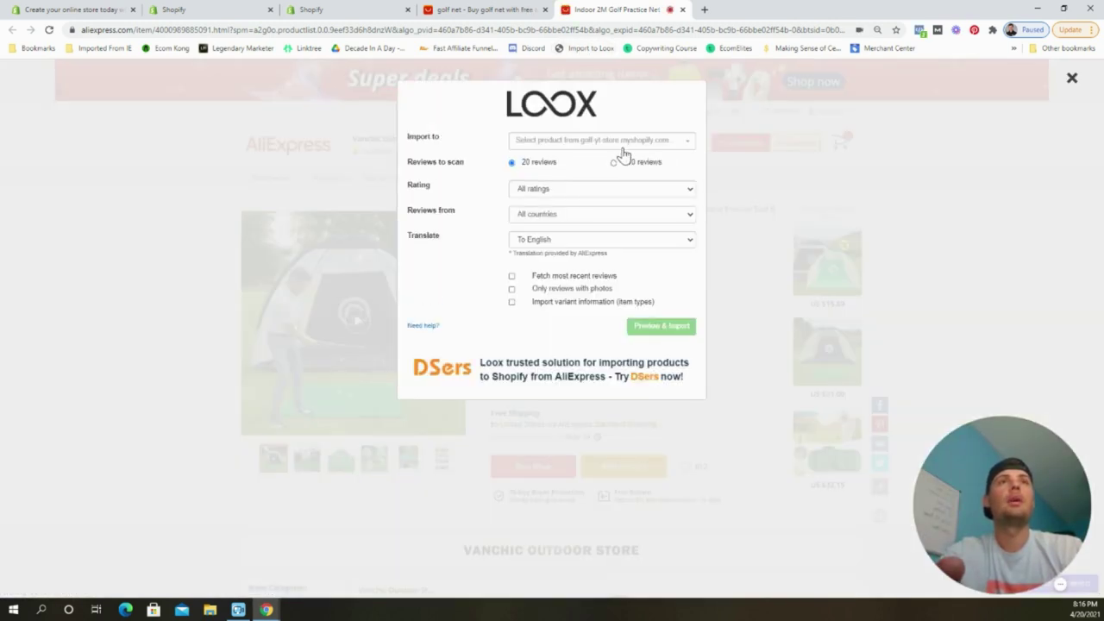
Set the Loox import to Golf Practice Net, scanning 100 reviews, 5-star with photos only.
{"action": "left_click", "coordinate": [604, 140]}
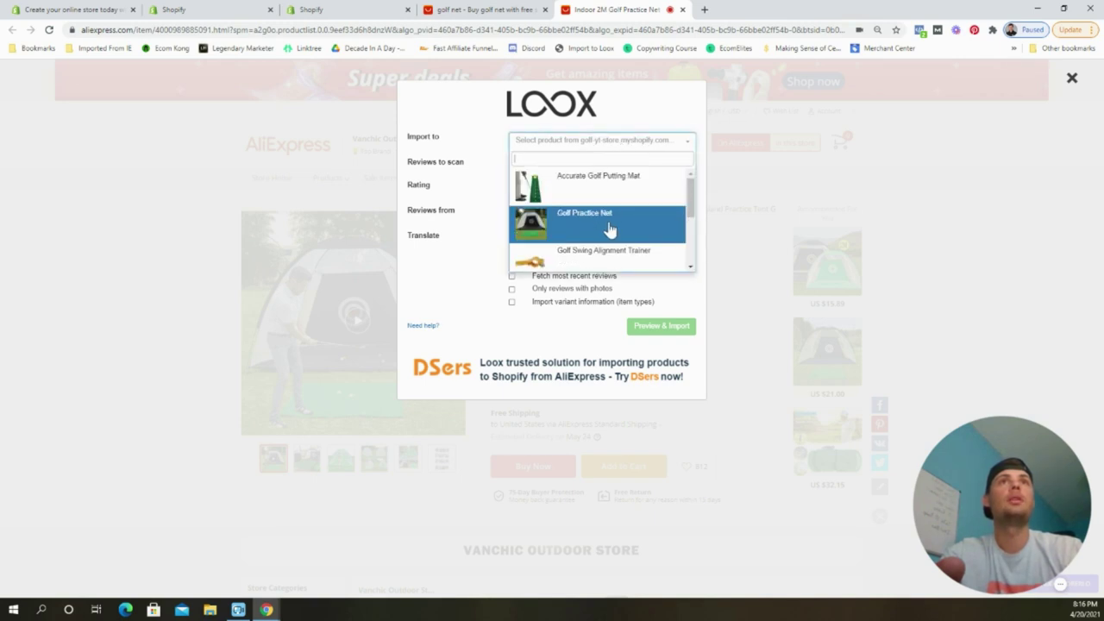
{"action": "left_click", "coordinate": [608, 226]}
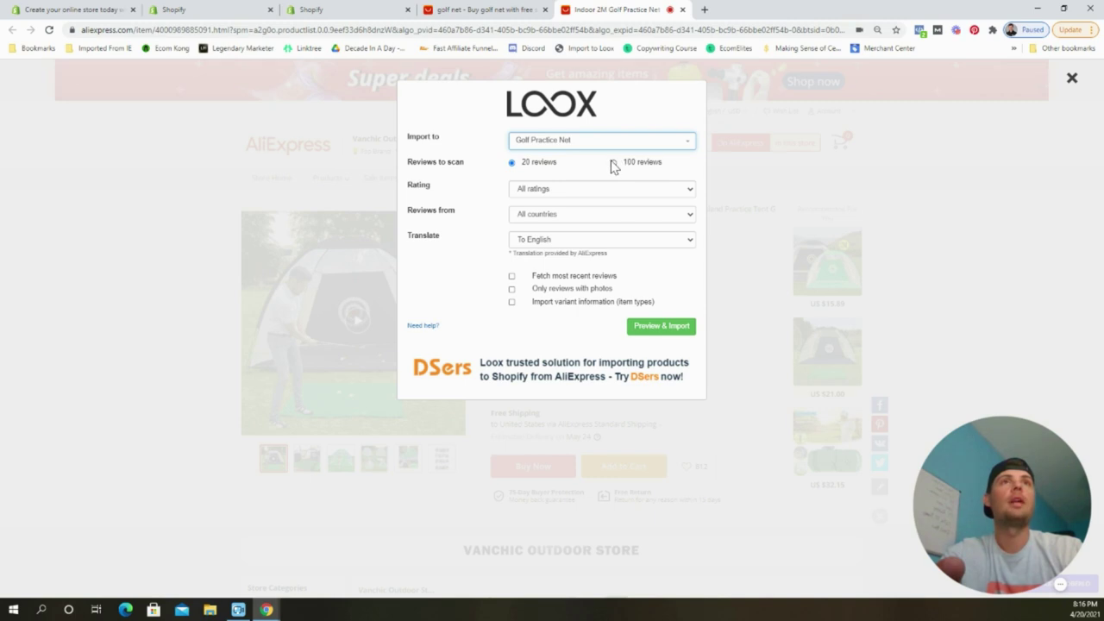
{"action": "left_click", "coordinate": [614, 163]}
{"action": "left_click", "coordinate": [577, 195]}
{"action": "left_click", "coordinate": [565, 225]}
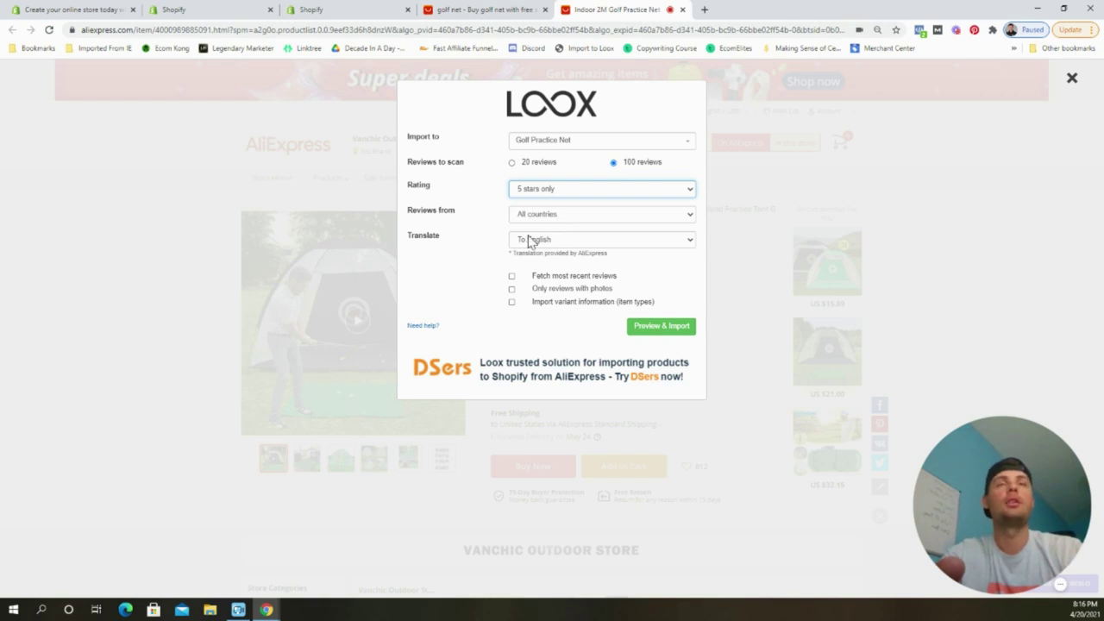
{"action": "left_click", "coordinate": [582, 292]}
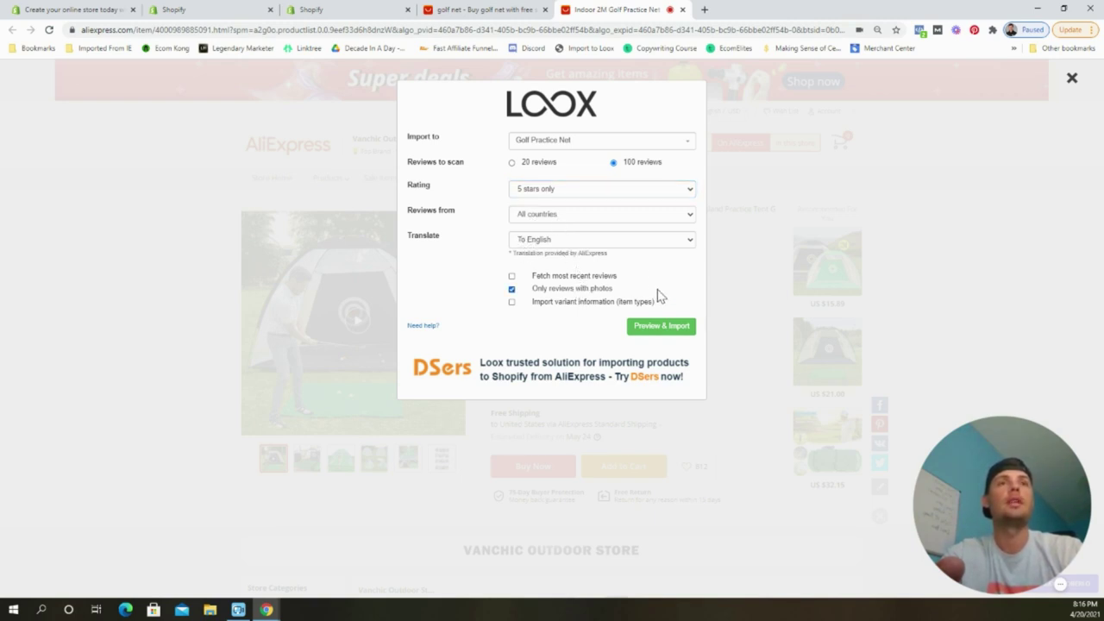
{"action": "left_click", "coordinate": [662, 327]}
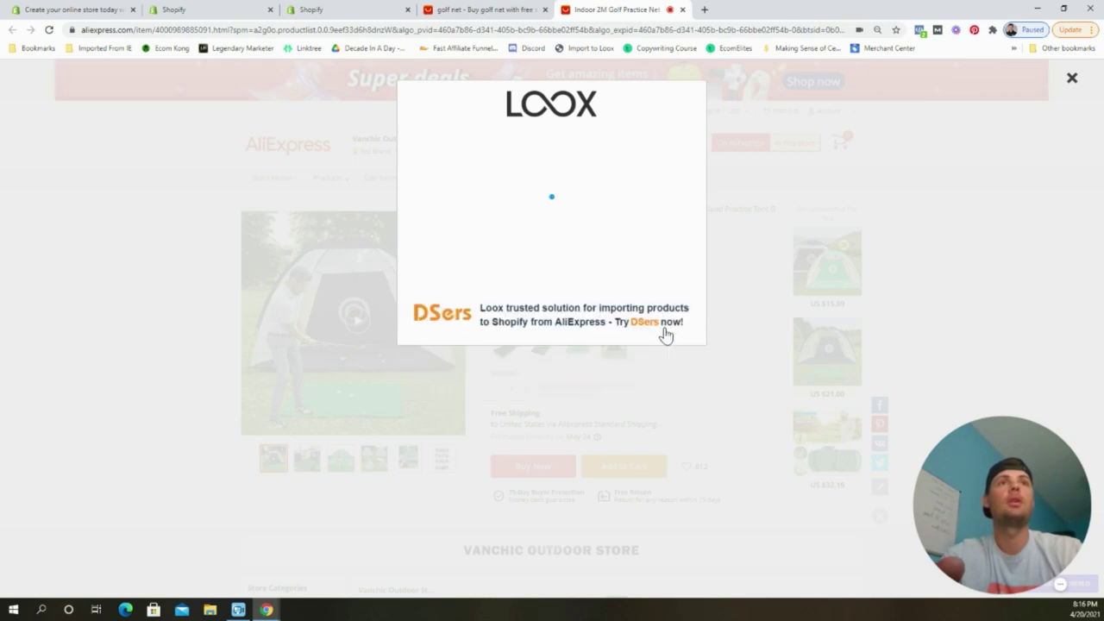
Import the remaining photo reviews without their text, featuring the assembled net photo, then close the importer.
{"action": "left_click", "coordinate": [517, 366]}
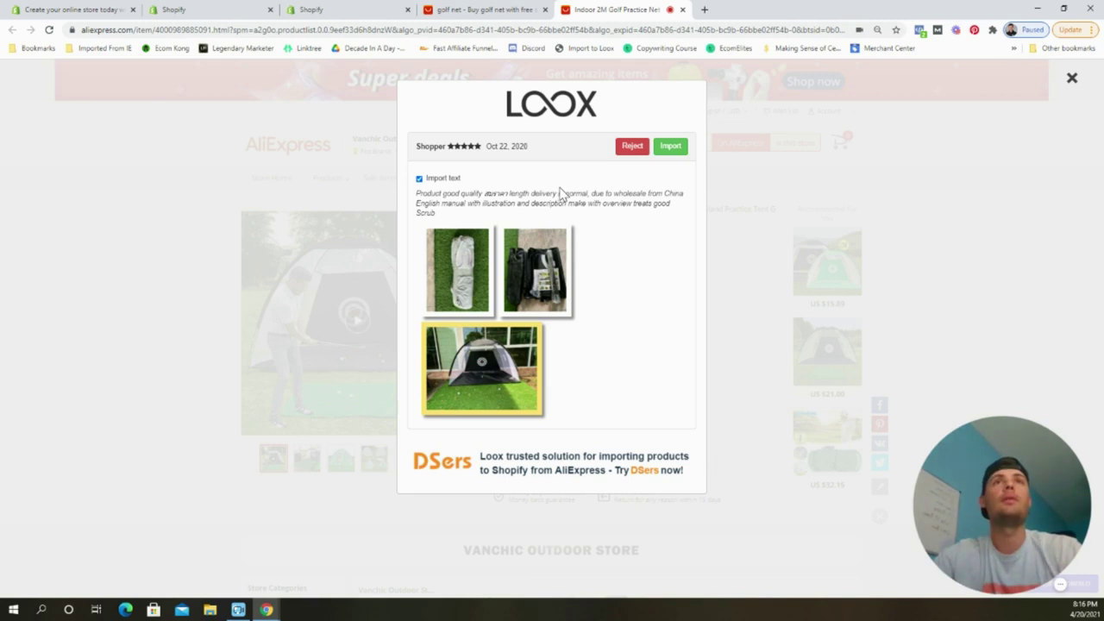
{"action": "left_click", "coordinate": [442, 181]}
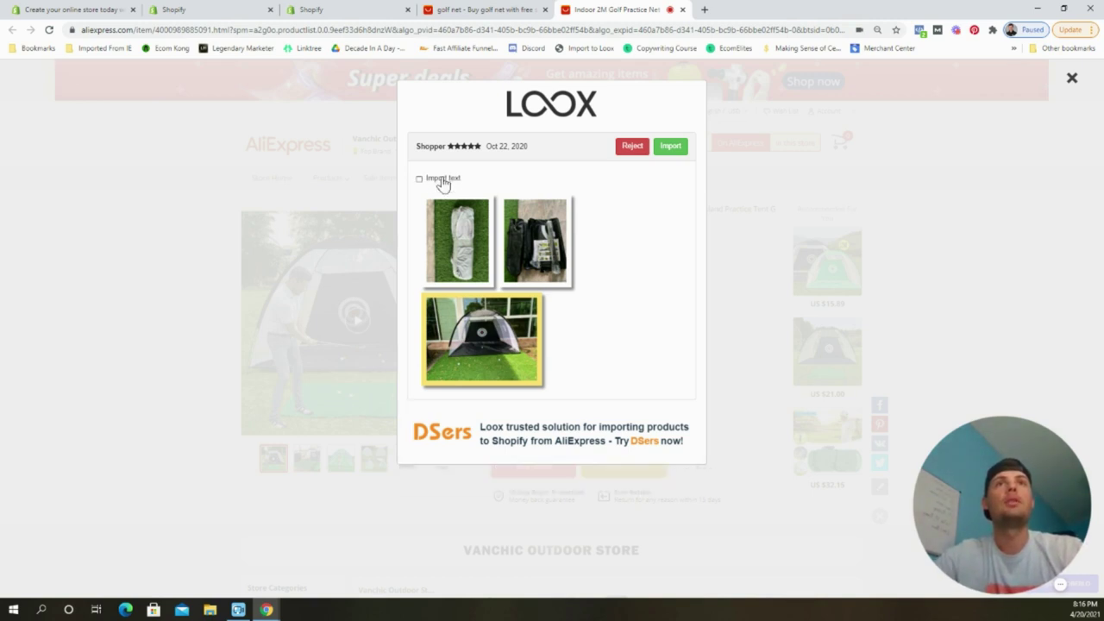
{"action": "left_click", "coordinate": [443, 181]}
{"action": "left_click", "coordinate": [442, 181]}
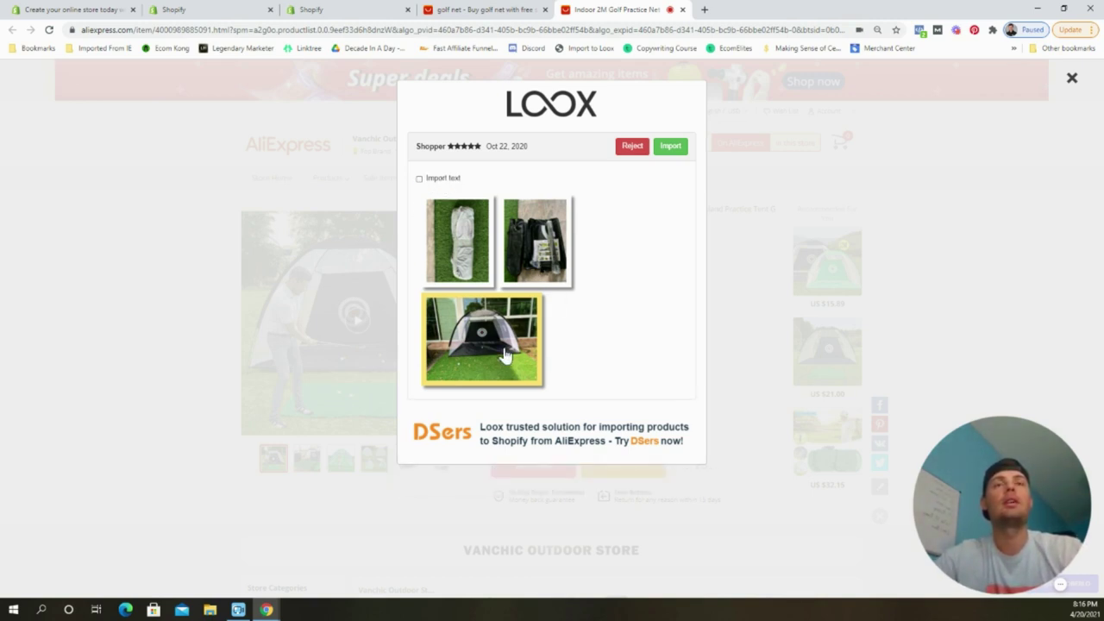
{"action": "left_click", "coordinate": [665, 148]}
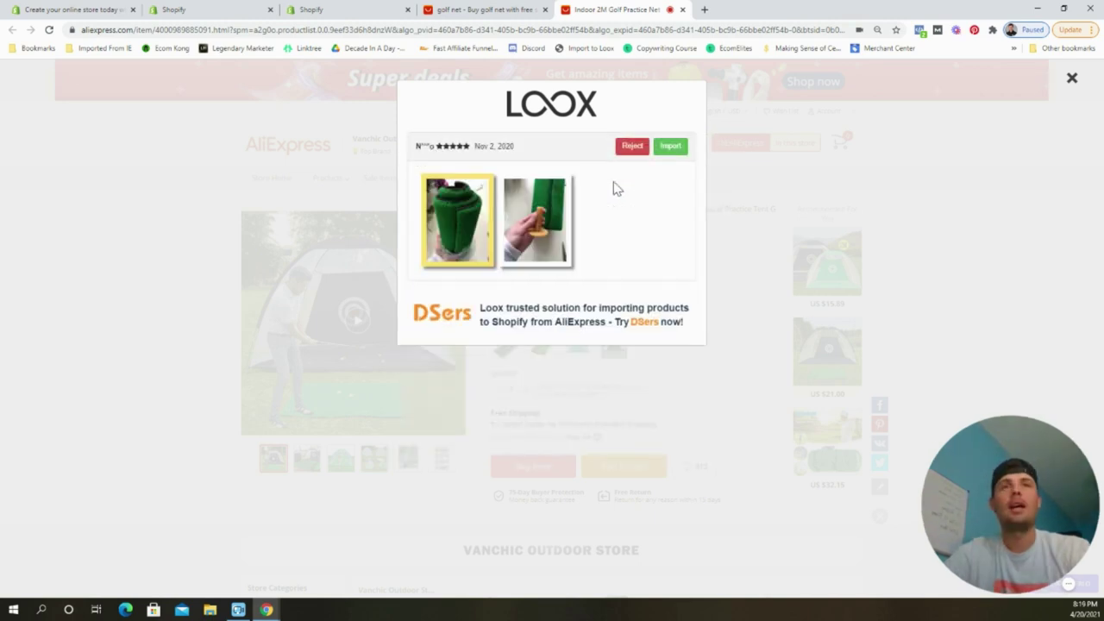
{"action": "left_click", "coordinate": [666, 148]}
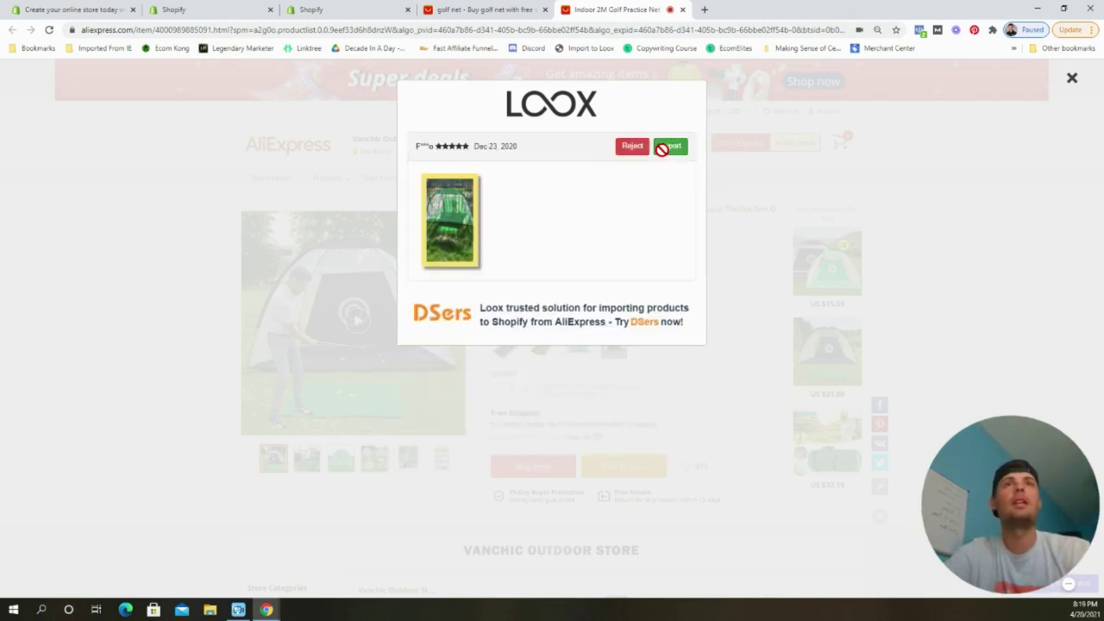
{"action": "left_click", "coordinate": [667, 148]}
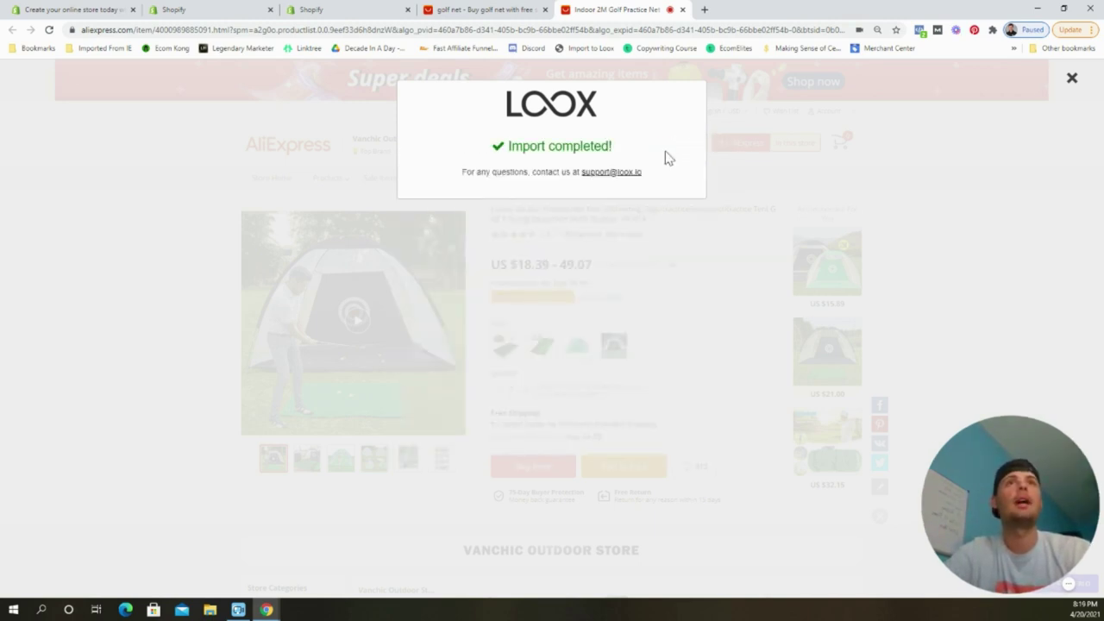
{"action": "left_click", "coordinate": [1071, 78]}
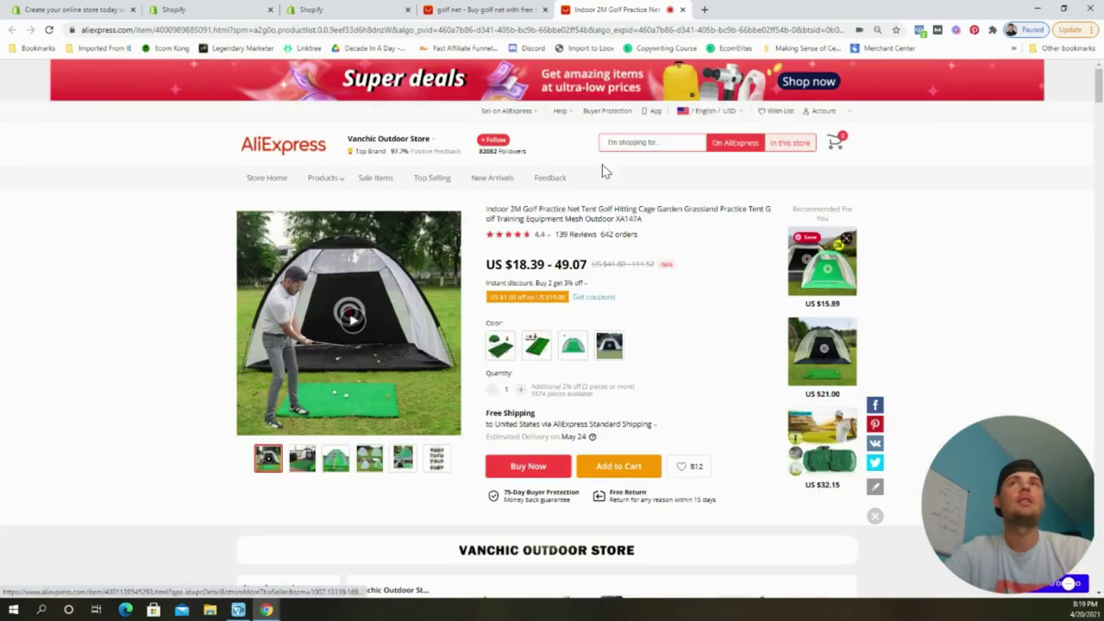
Reload the admin Apps list to show Loox - Photo Reviews, then open the live Golf YT Store home page.
{"action": "left_click", "coordinate": [341, 12]}
{"action": "left_click", "coordinate": [231, 14]}
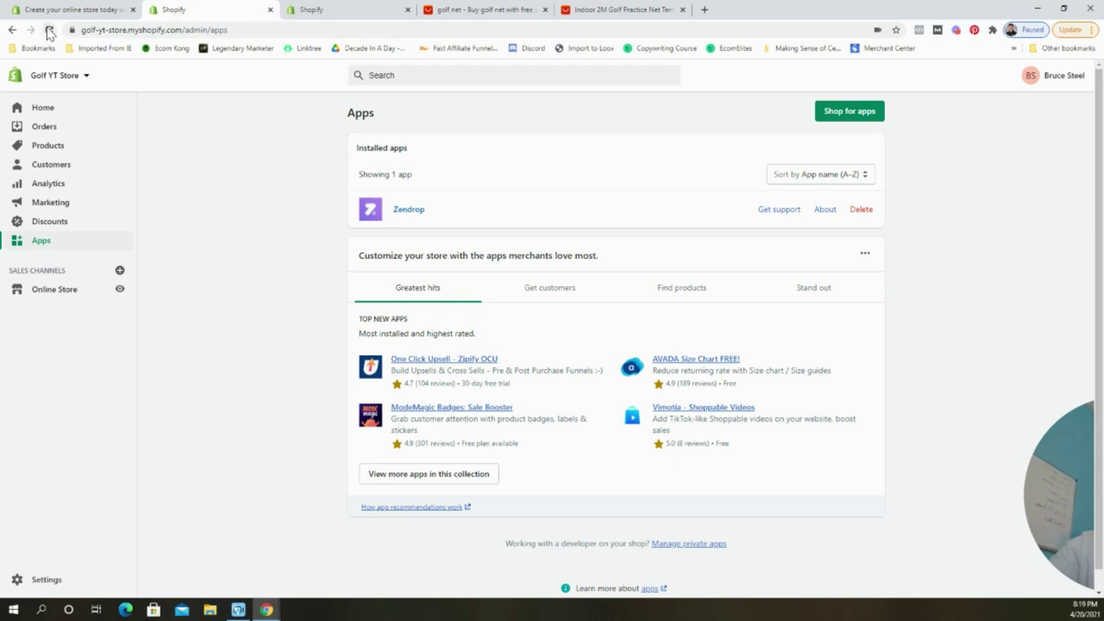
{"action": "left_click", "coordinate": [49, 30]}
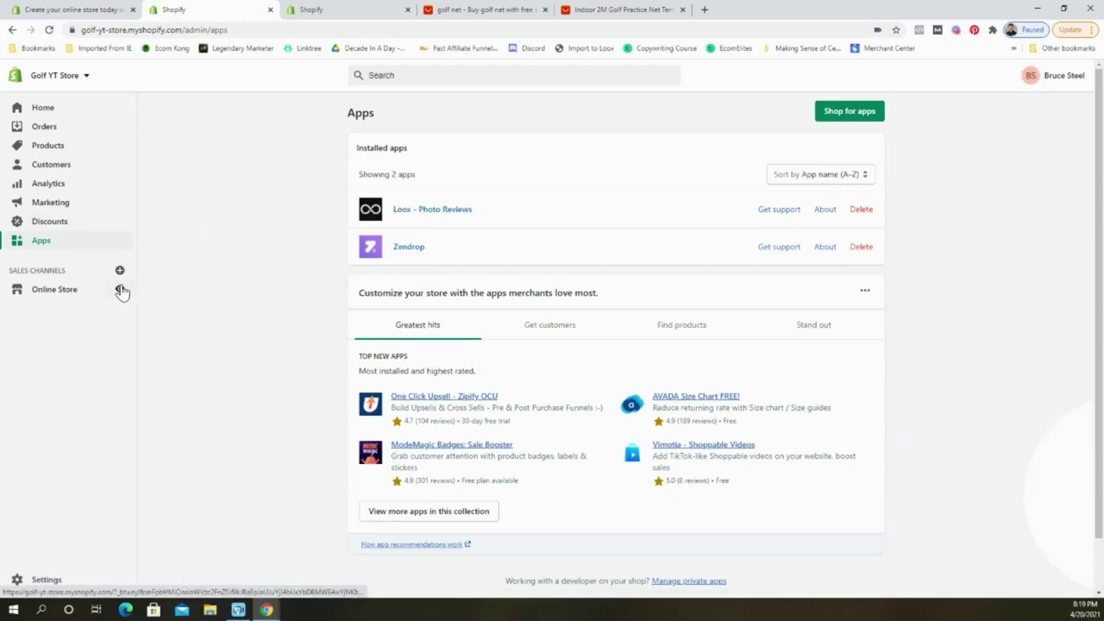
{"action": "left_click", "coordinate": [120, 289]}
{"action": "scroll", "coordinate": [562, 298], "scroll_direction": "down", "scroll_amount": 3}
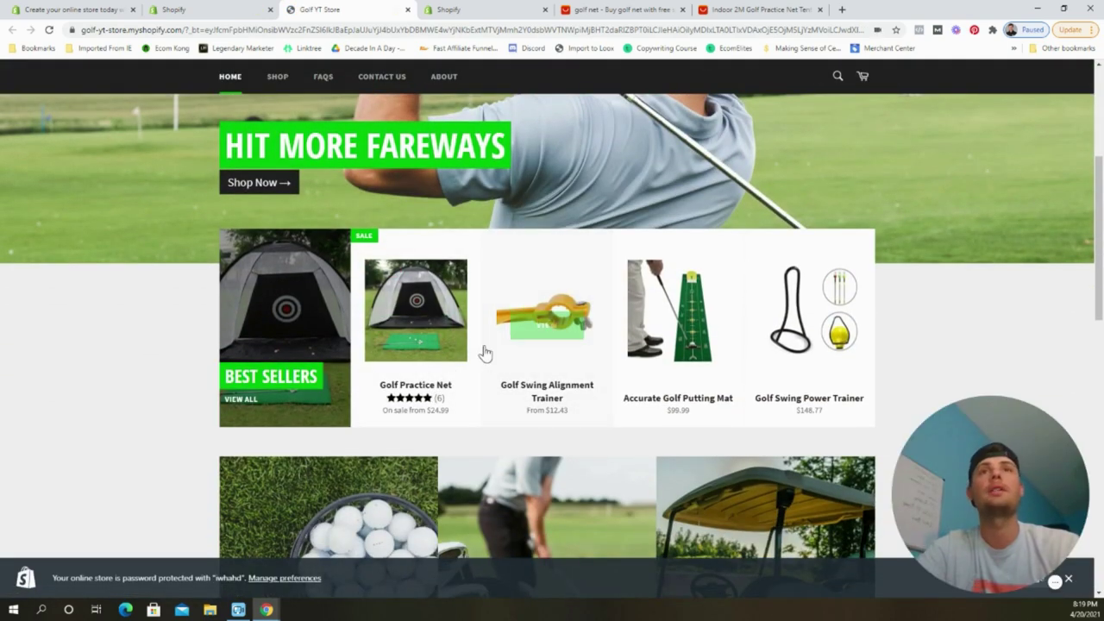
Look over the Golf Practice Net product page and its 6 imported Loox reviews, then go back to admin Apps.
{"action": "left_click", "coordinate": [415, 312]}
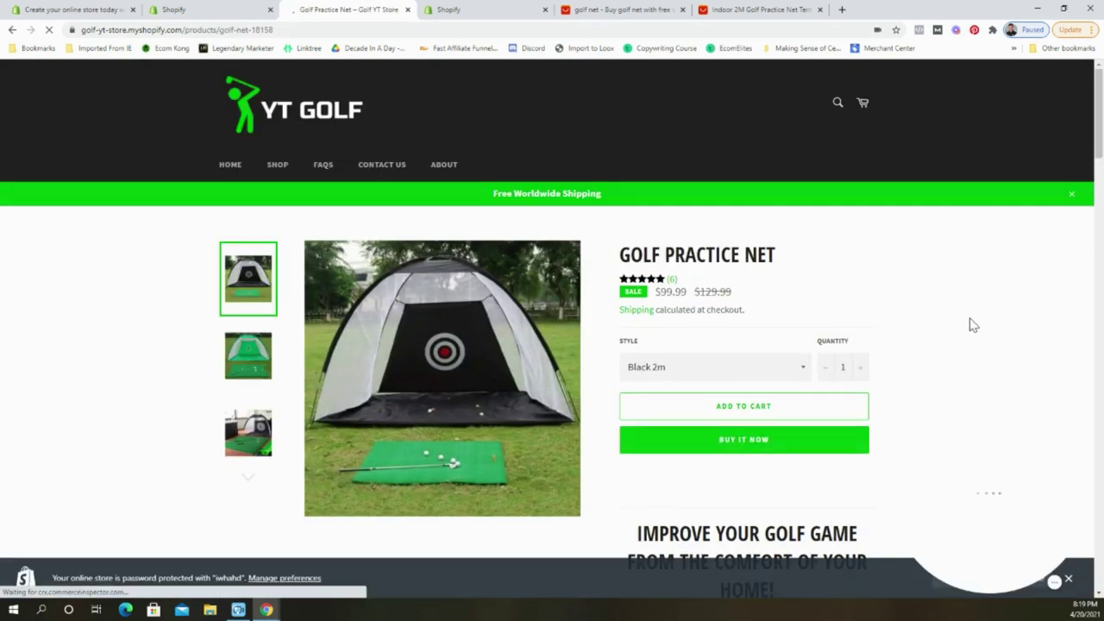
{"action": "scroll", "coordinate": [966, 319], "scroll_direction": "down", "scroll_amount": 4}
{"action": "scroll", "coordinate": [907, 302], "scroll_direction": "down", "scroll_amount": 15}
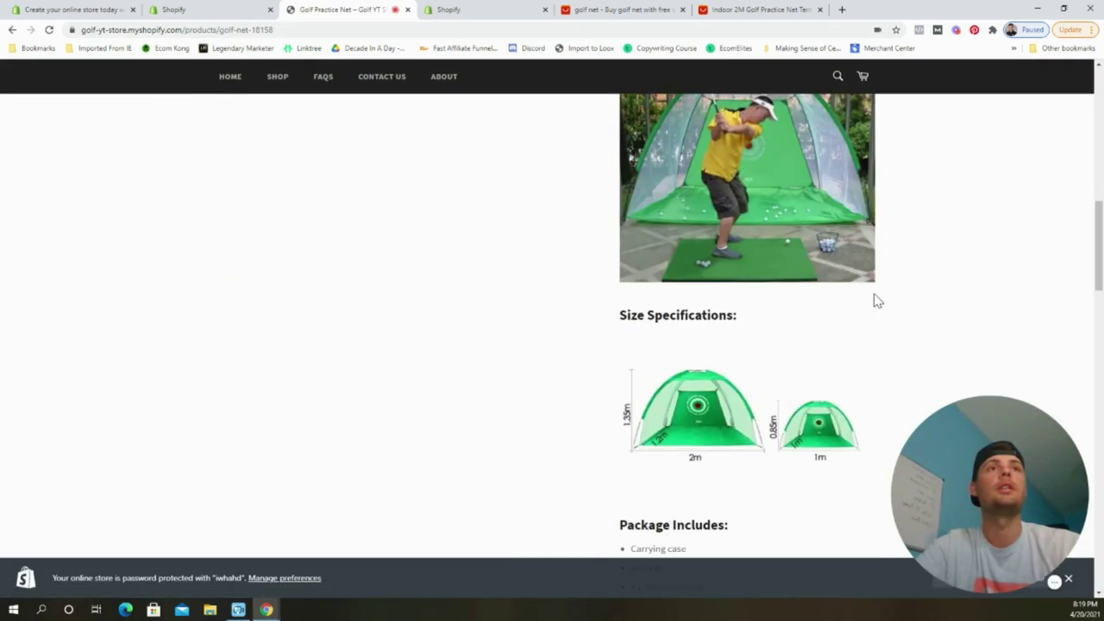
{"action": "scroll", "coordinate": [715, 364], "scroll_direction": "down", "scroll_amount": 4}
{"action": "scroll", "coordinate": [670, 359], "scroll_direction": "up", "scroll_amount": 4}
{"action": "scroll", "coordinate": [670, 359], "scroll_direction": "up", "scroll_amount": 20}
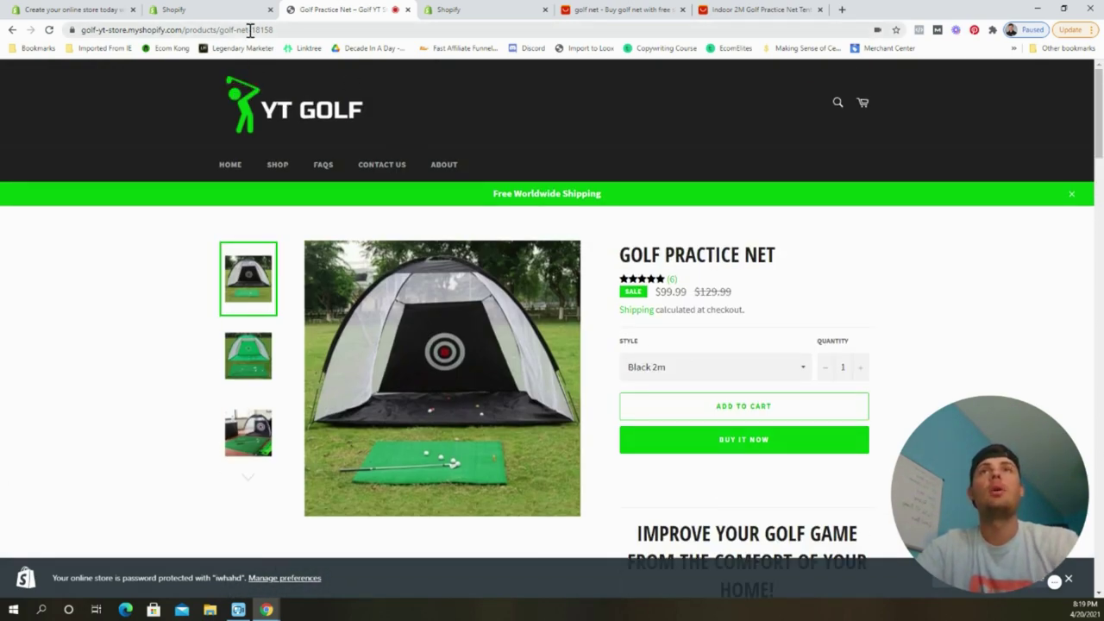
{"action": "left_click", "coordinate": [226, 14]}
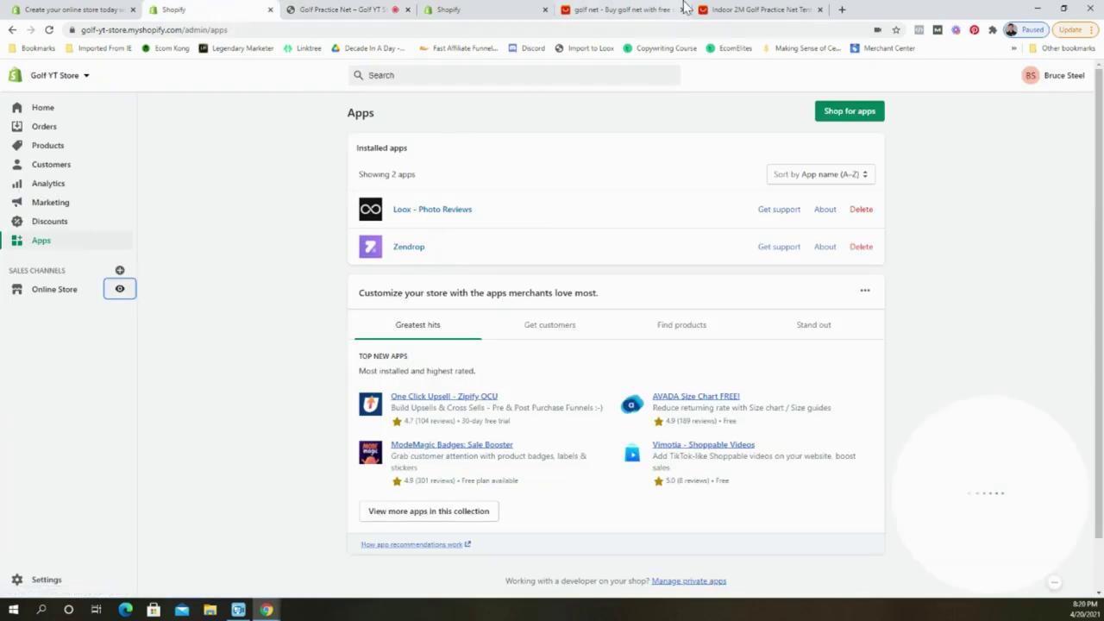
{"action": "left_click", "coordinate": [57, 147]}
{"action": "scroll", "coordinate": [296, 356], "scroll_direction": "down", "scroll_amount": 1}
{"action": "scroll", "coordinate": [333, 387], "scroll_direction": "up", "scroll_amount": 1}
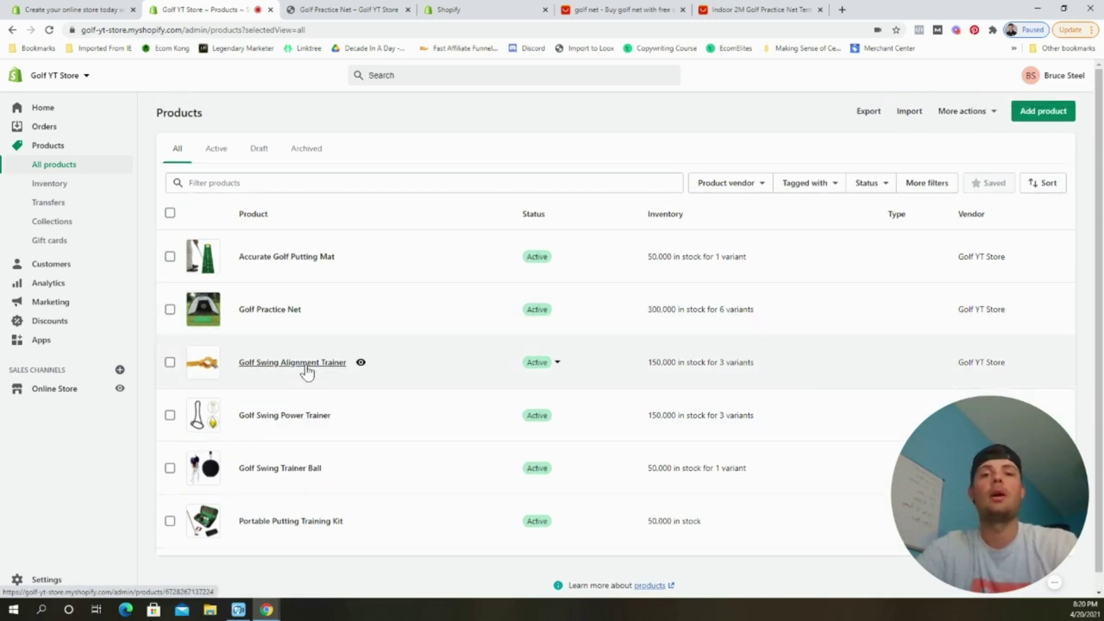
{"action": "left_click", "coordinate": [315, 366]}
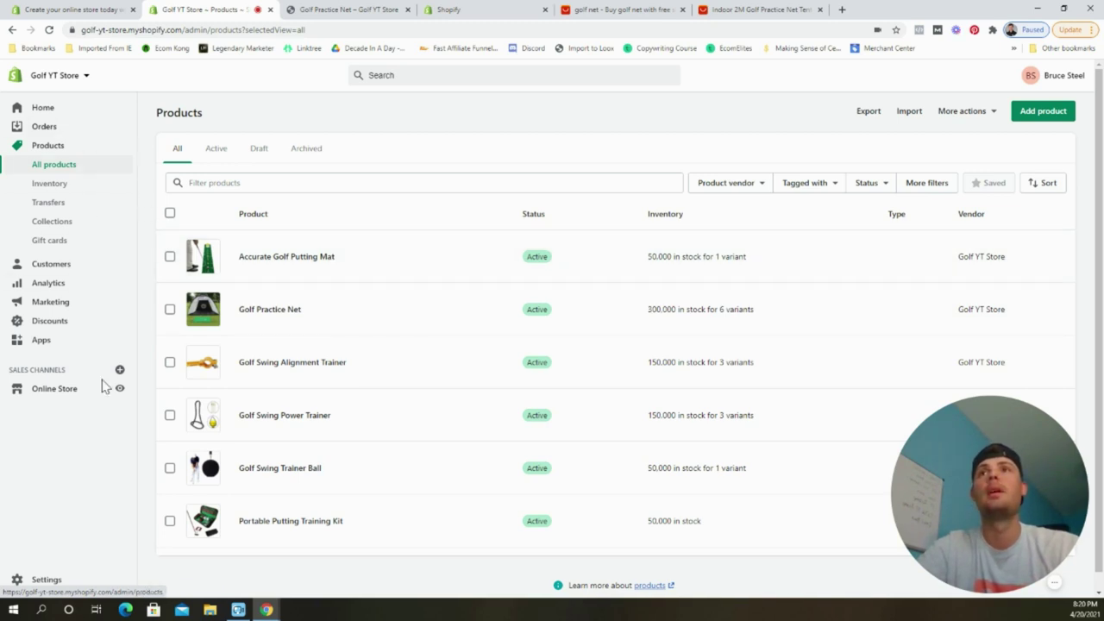
{"action": "left_click", "coordinate": [74, 345]}
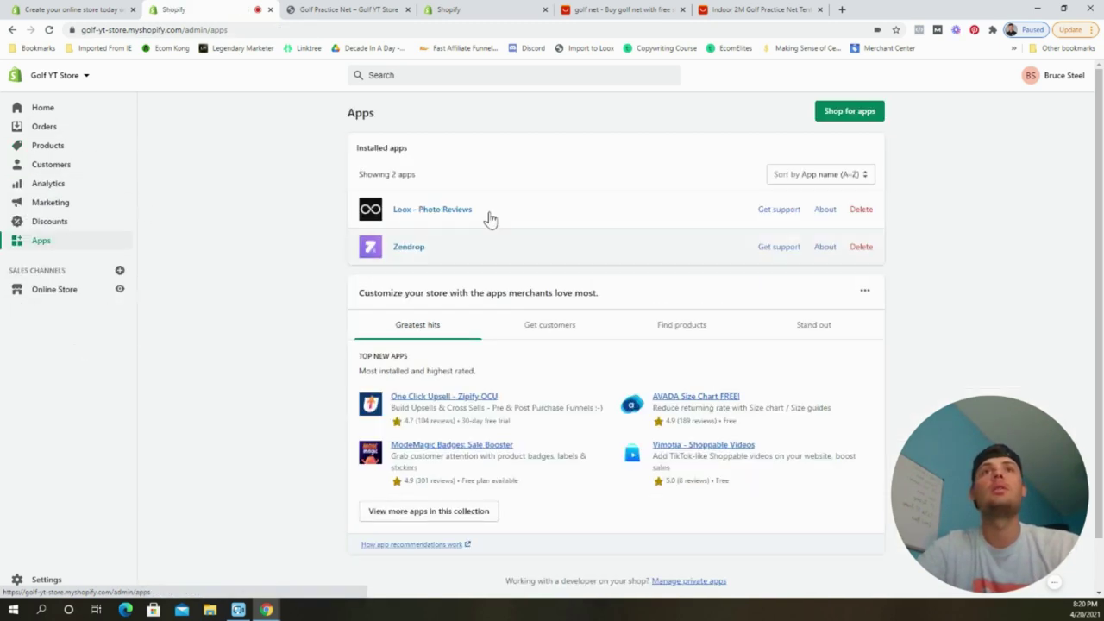
Search the Shopify App Store for 'upsellkit' and install Upsellkit on Golf YT Store.
{"action": "left_click", "coordinate": [825, 122]}
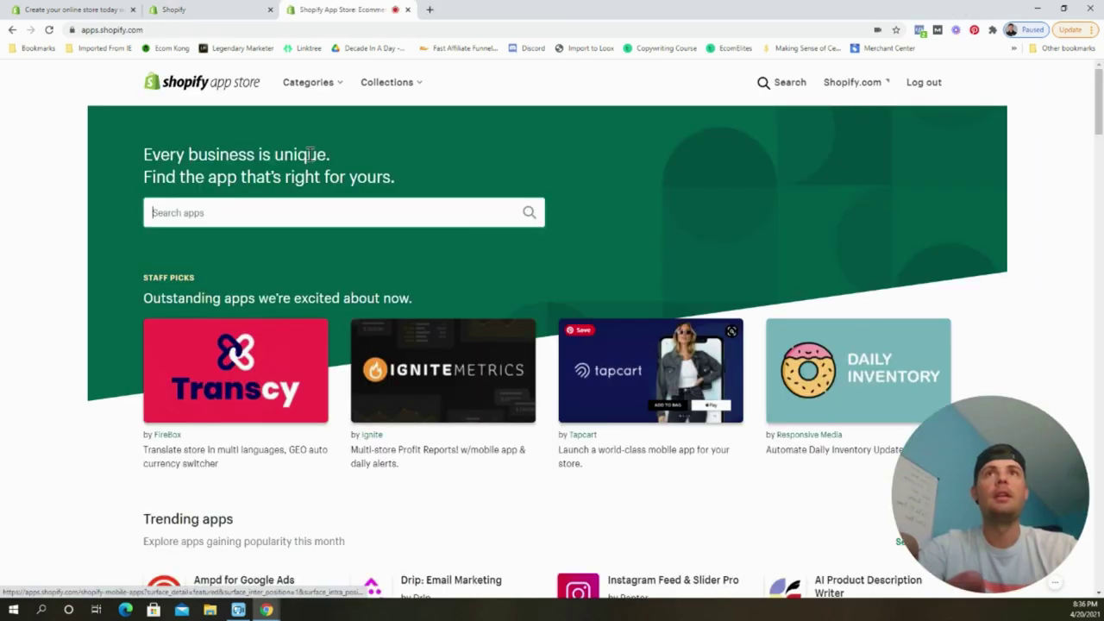
{"action": "type", "text": "upsellkit"}
{"action": "key", "text": "Return"}
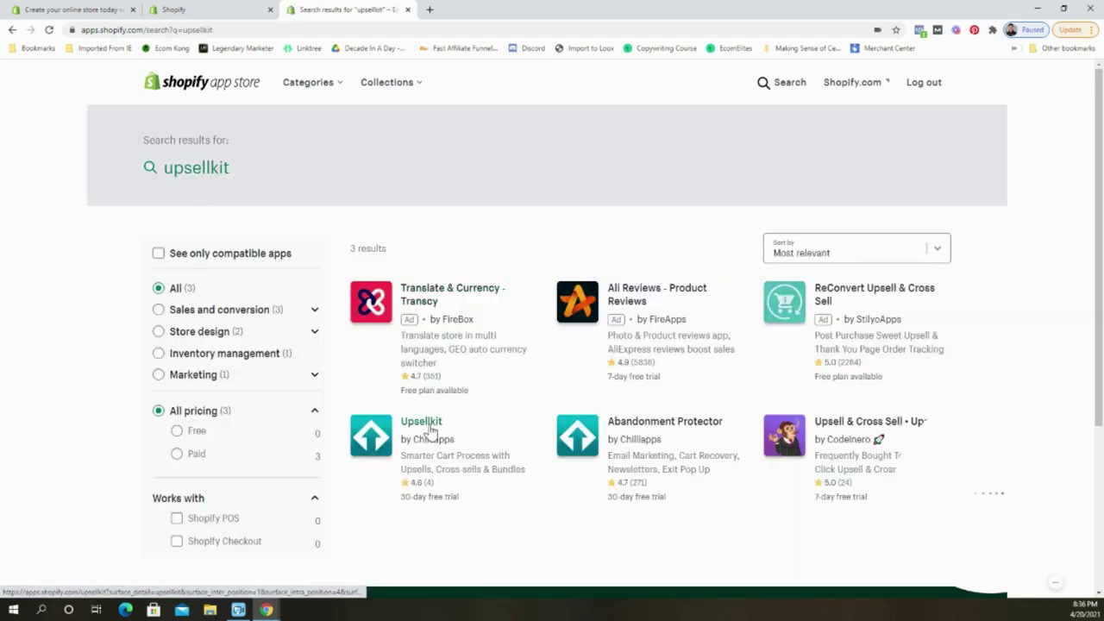
{"action": "left_click", "coordinate": [430, 430]}
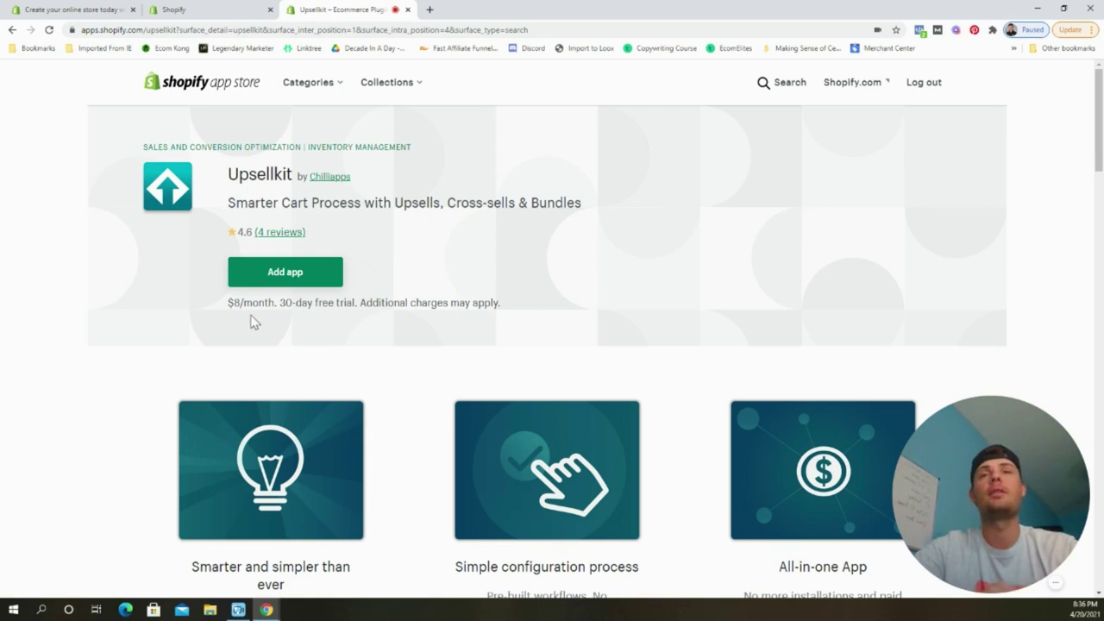
{"action": "left_click", "coordinate": [324, 282]}
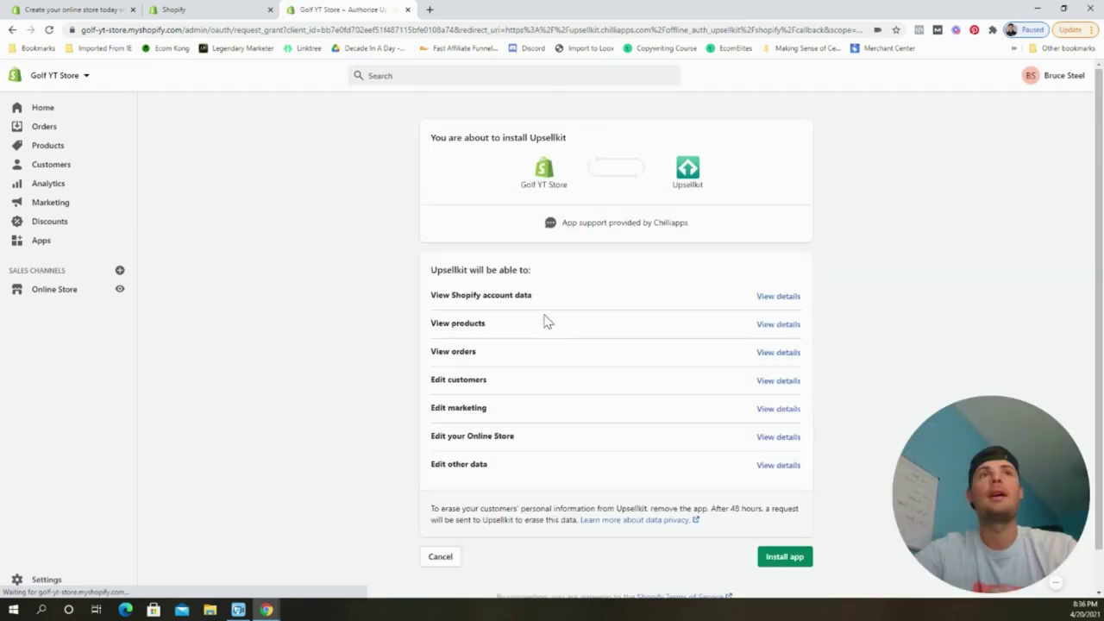
{"action": "left_click", "coordinate": [781, 557]}
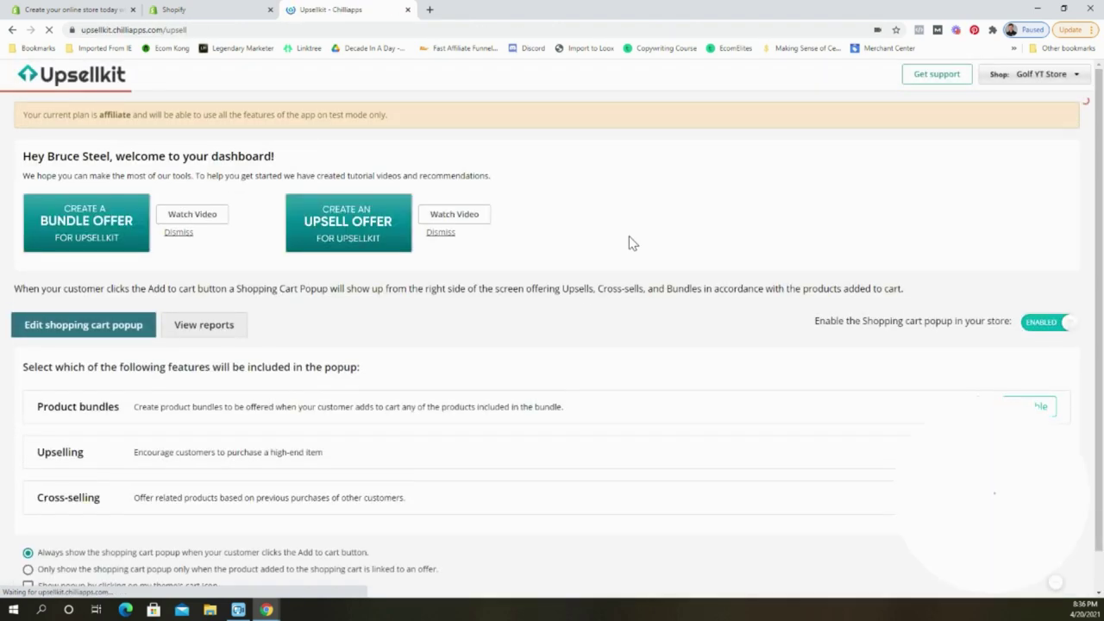
Enable Upsellkit's upselling feature and start a new upsell offer.
{"action": "scroll", "coordinate": [603, 319], "scroll_direction": "down", "scroll_amount": 1}
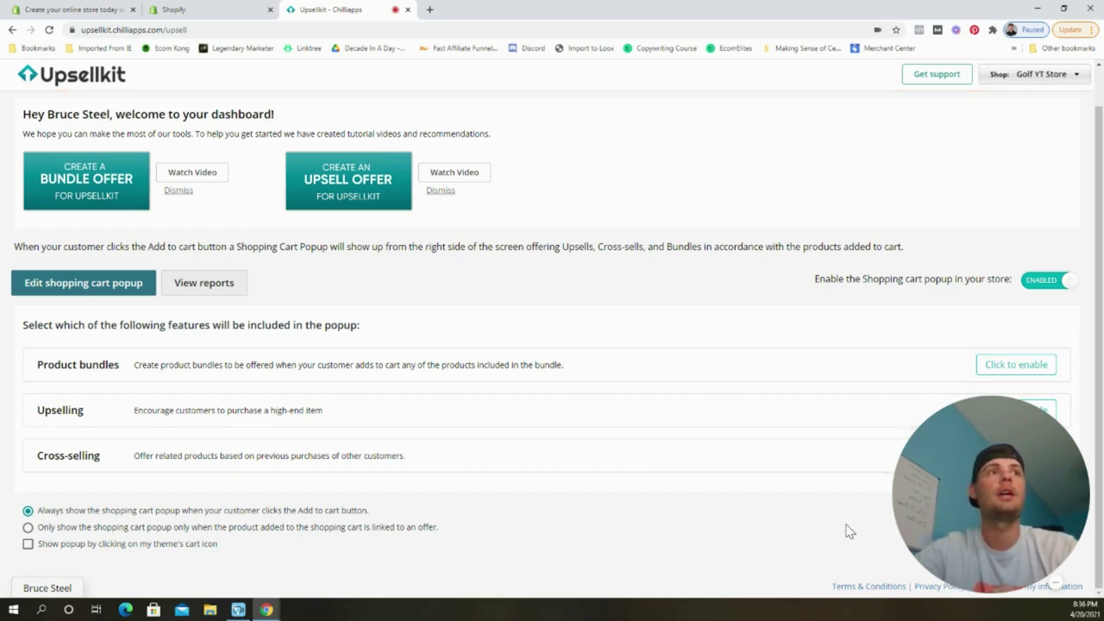
{"action": "left_click_drag", "start_coordinate": [928, 506], "coordinate": [823, 504]}
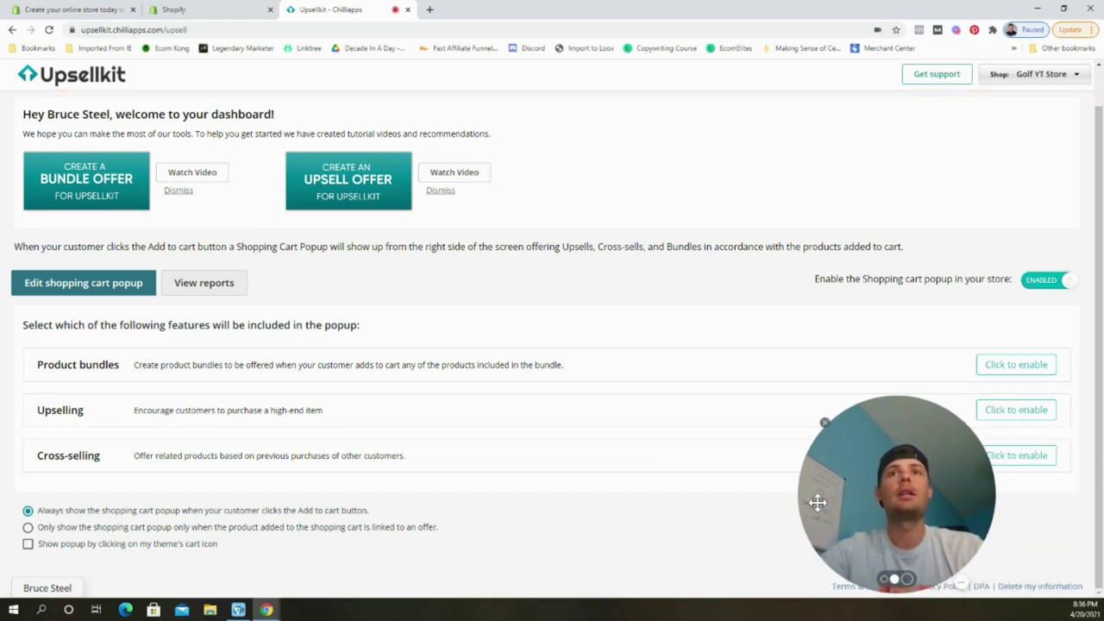
{"action": "left_click", "coordinate": [1024, 421]}
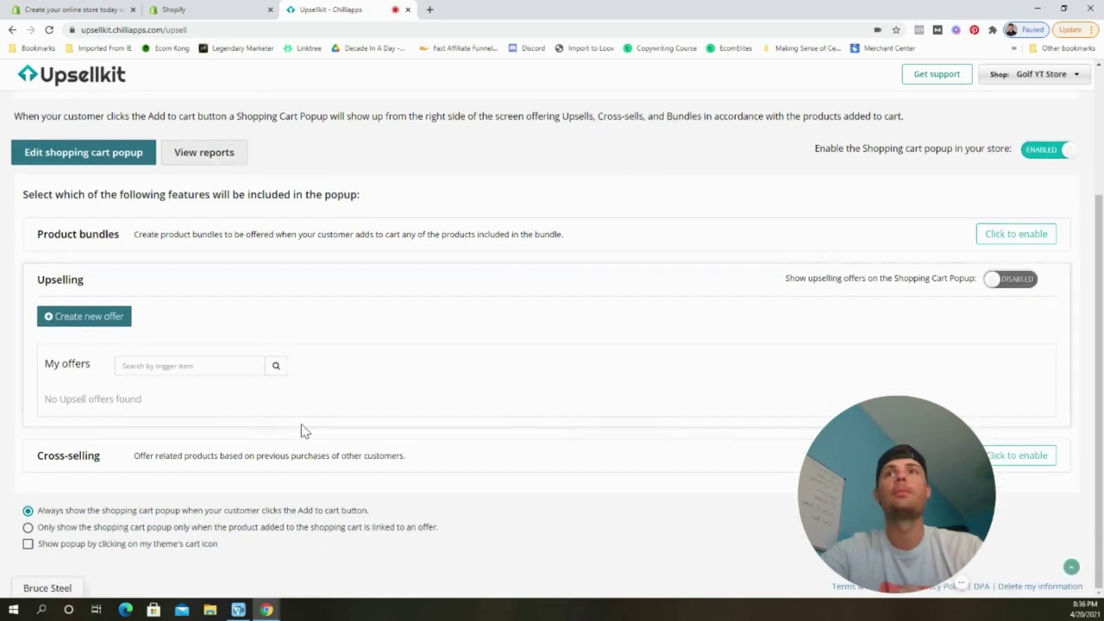
{"action": "left_click", "coordinate": [106, 316]}
{"action": "left_click_drag", "start_coordinate": [934, 492], "coordinate": [1030, 492]}
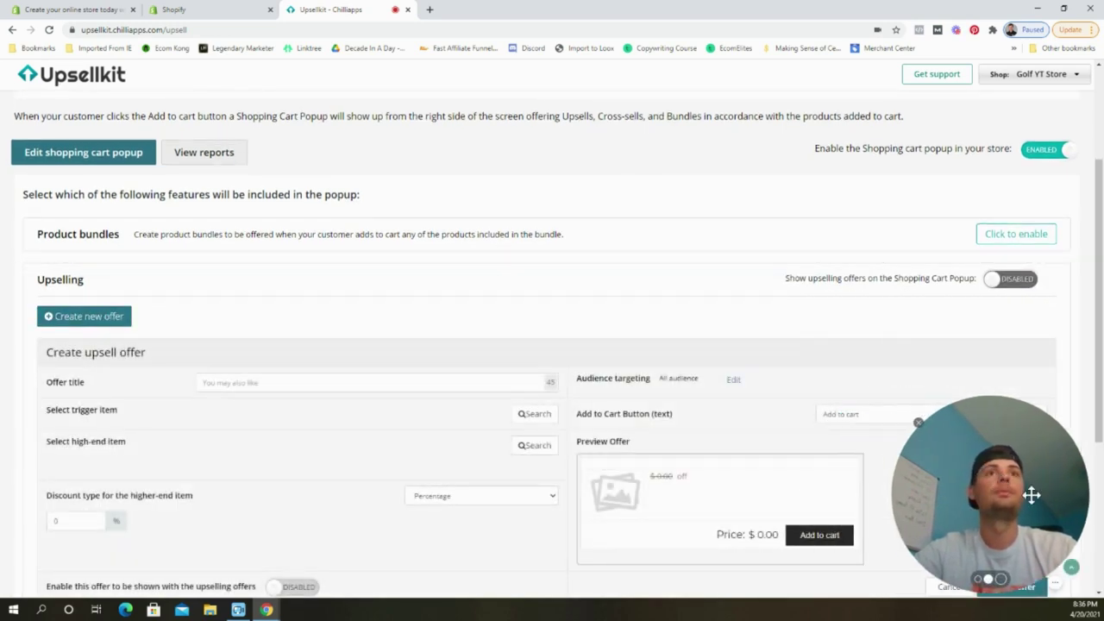
{"action": "scroll", "coordinate": [445, 324], "scroll_direction": "down", "scroll_amount": 2}
{"action": "scroll", "coordinate": [444, 324], "scroll_direction": "down", "scroll_amount": 1}
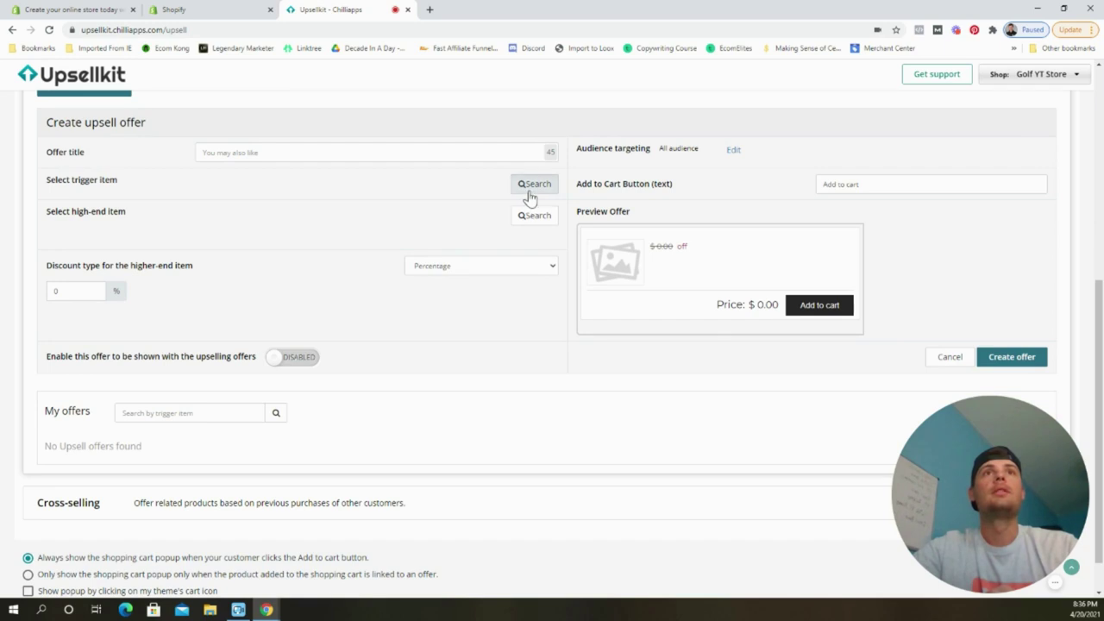
Set Golf Practice Net, with all its variants, as the offer's trigger item.
{"action": "left_click", "coordinate": [529, 186]}
{"action": "type", "text": "golf"}
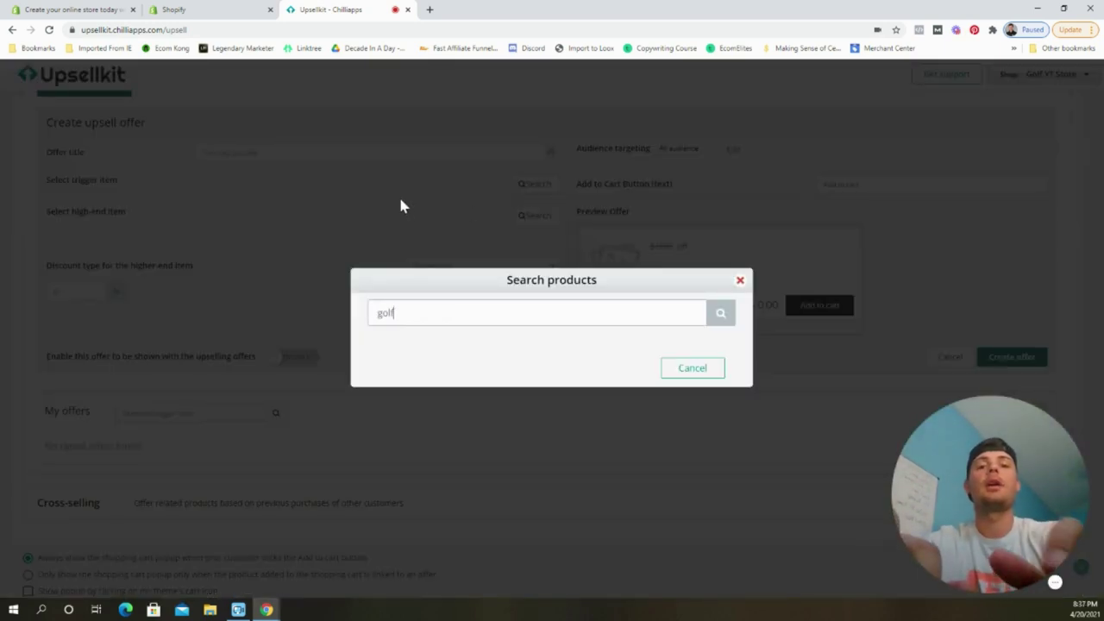
{"action": "type", "text": " practice"}
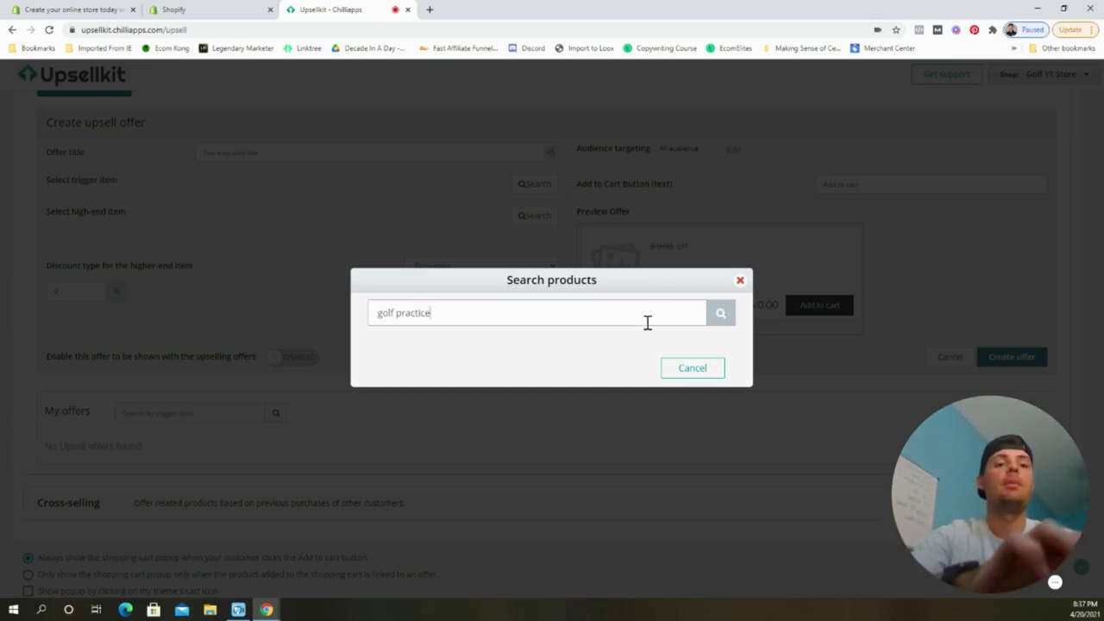
{"action": "key", "text": "Return"}
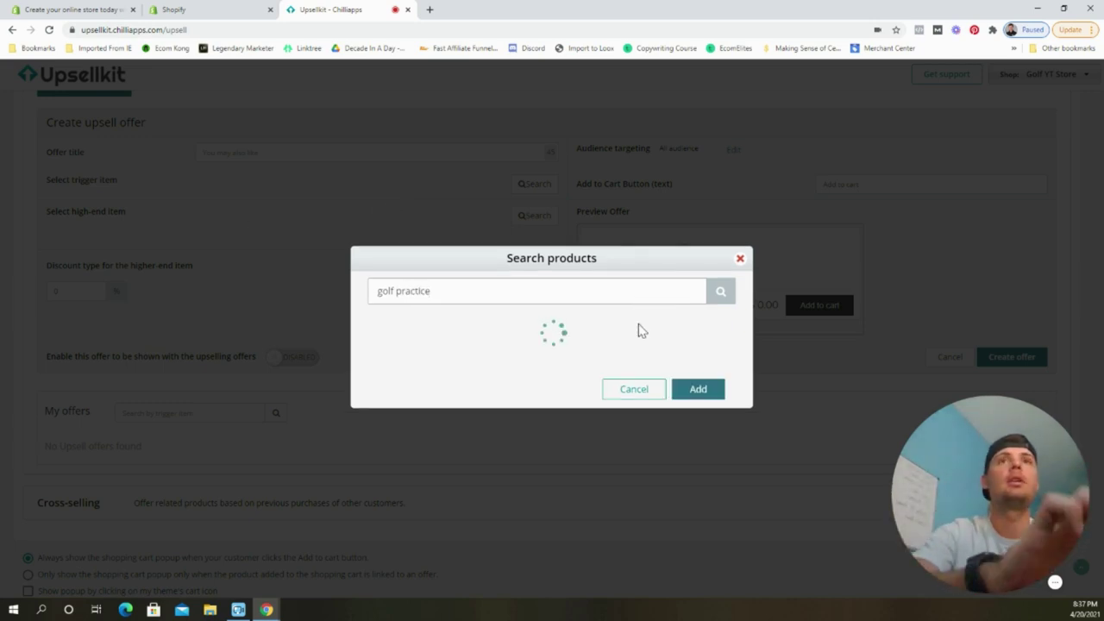
{"action": "left_click", "coordinate": [382, 249]}
{"action": "left_click", "coordinate": [695, 469]}
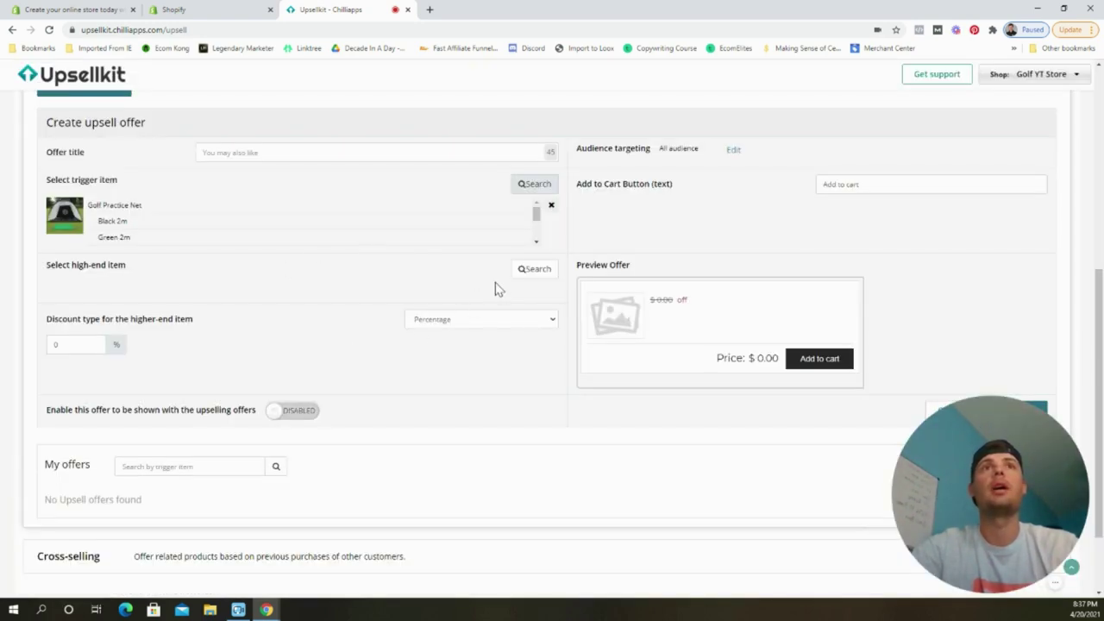
{"action": "scroll", "coordinate": [316, 232], "scroll_direction": "down", "scroll_amount": 1}
{"action": "scroll", "coordinate": [318, 238], "scroll_direction": "up", "scroll_amount": 1}
{"action": "scroll", "coordinate": [314, 237], "scroll_direction": "down", "scroll_amount": 2}
{"action": "scroll", "coordinate": [273, 242], "scroll_direction": "up", "scroll_amount": 2}
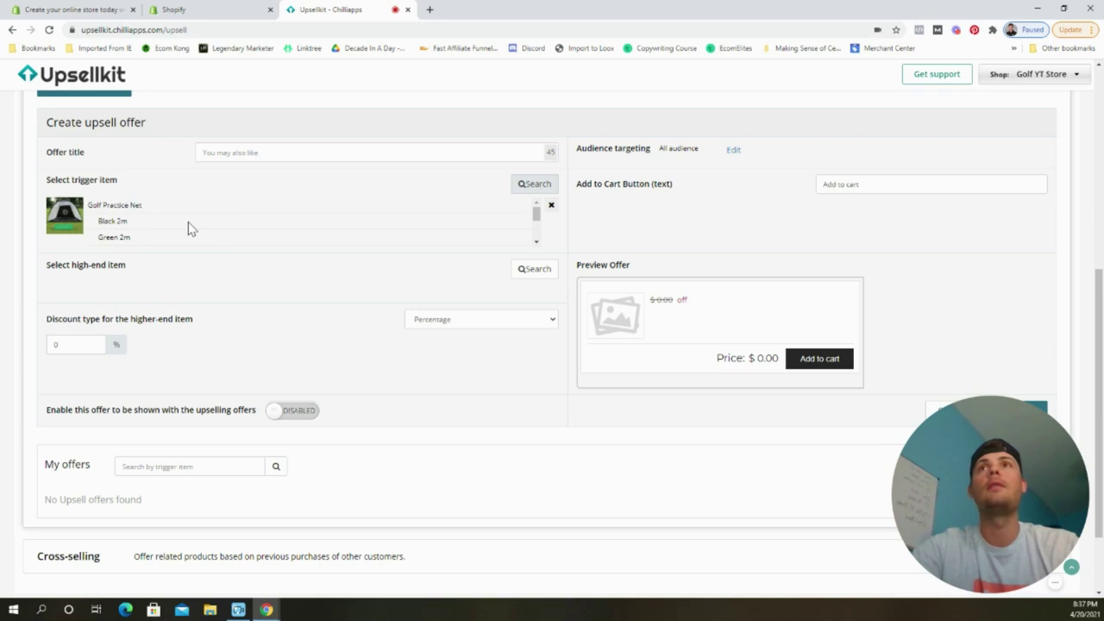
{"action": "left_click", "coordinate": [528, 270]}
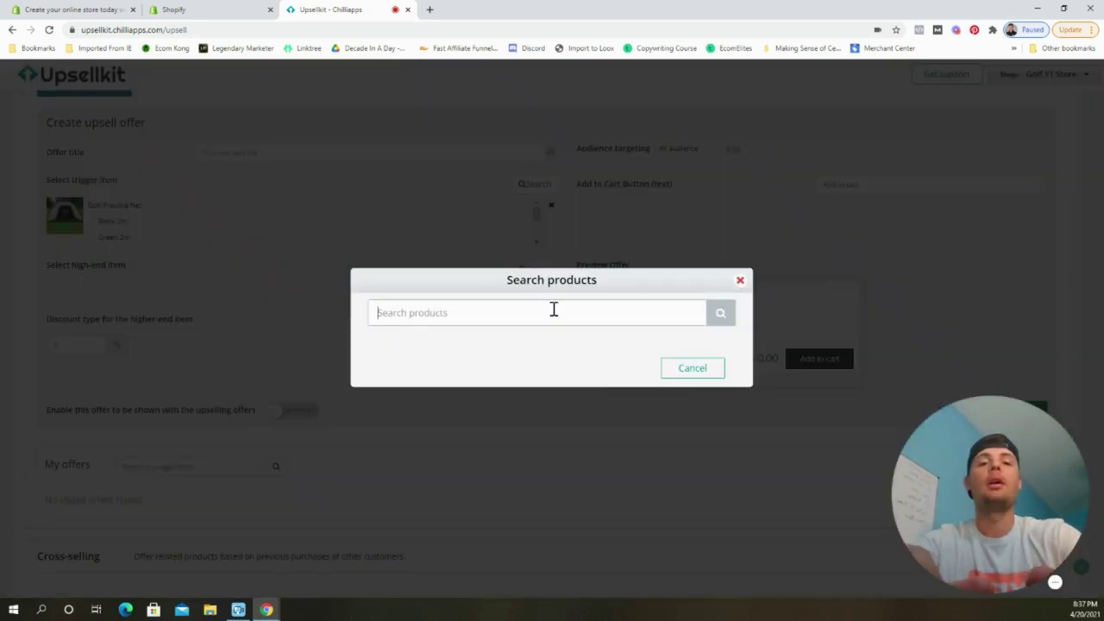
Add the Accurate Golf Putting Mat as the offer's higher-end item.
{"action": "type", "text": "a"}
{"action": "key", "text": "BackSpace"}
{"action": "type", "text": "acc"}
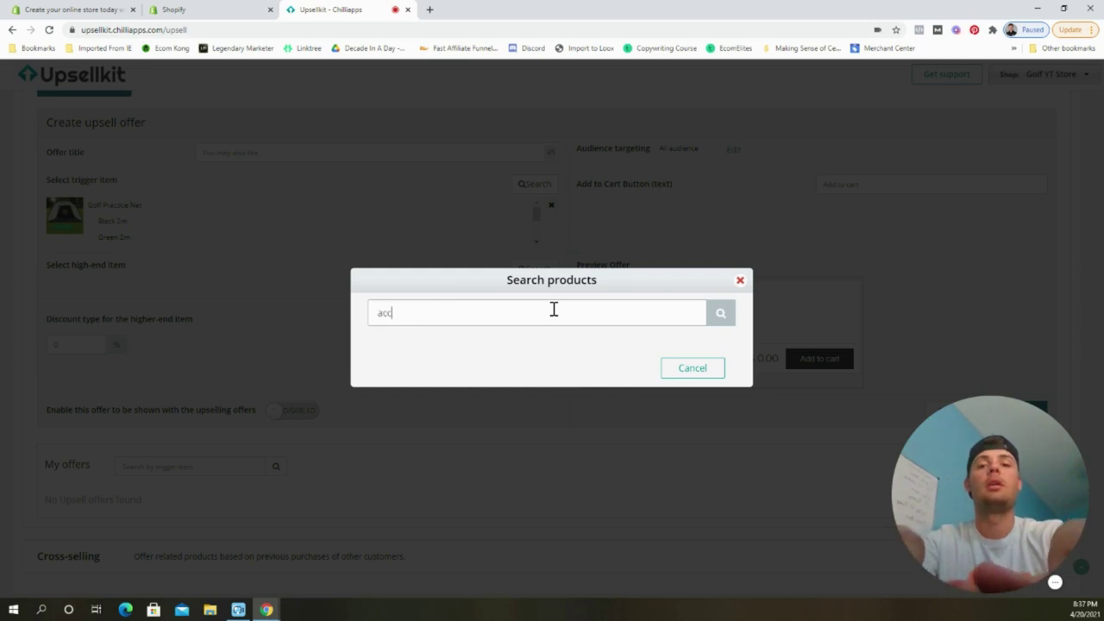
{"action": "type", "text": "urate"}
{"action": "key", "text": "Return"}
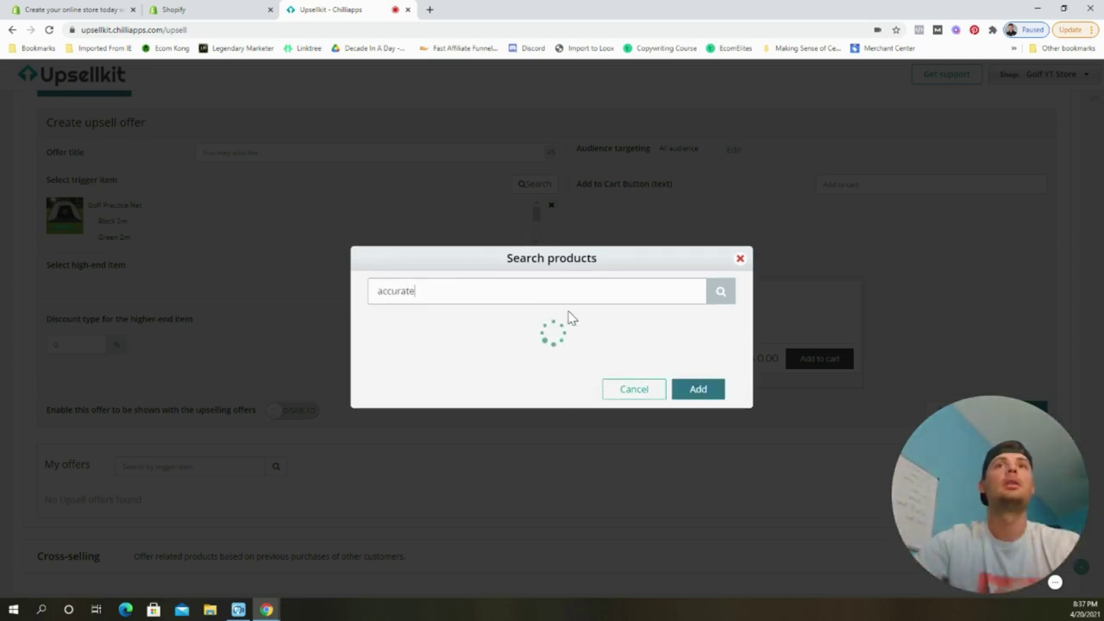
{"action": "left_click", "coordinate": [382, 338]}
{"action": "left_click", "coordinate": [698, 383]}
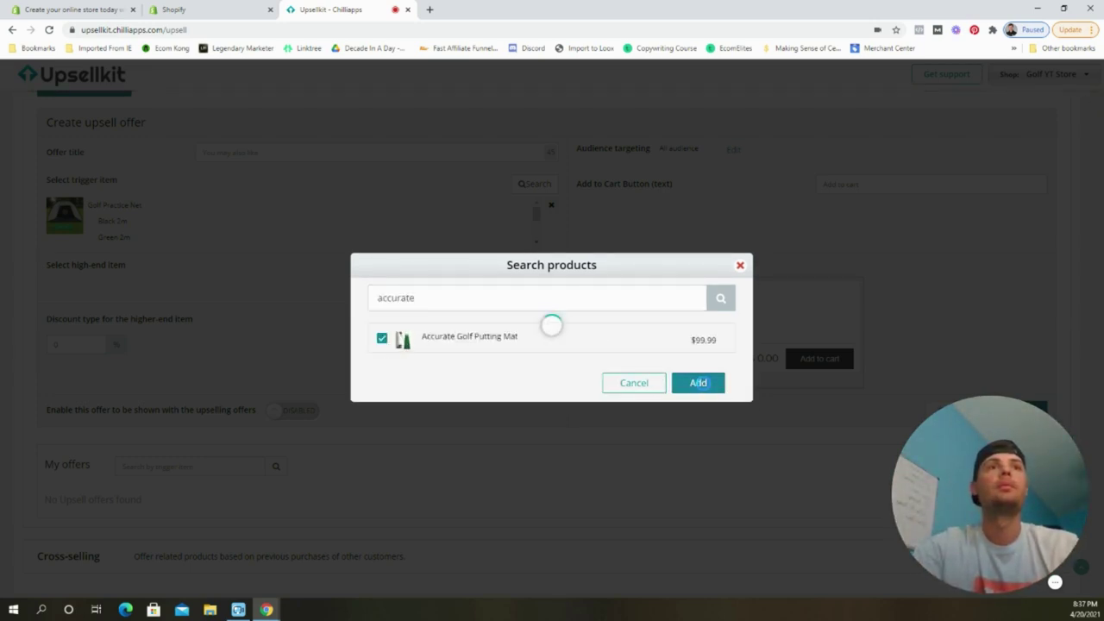
Give the putting mat a 20% discount and title the offer "You may also like...".
{"action": "left_click", "coordinate": [70, 372]}
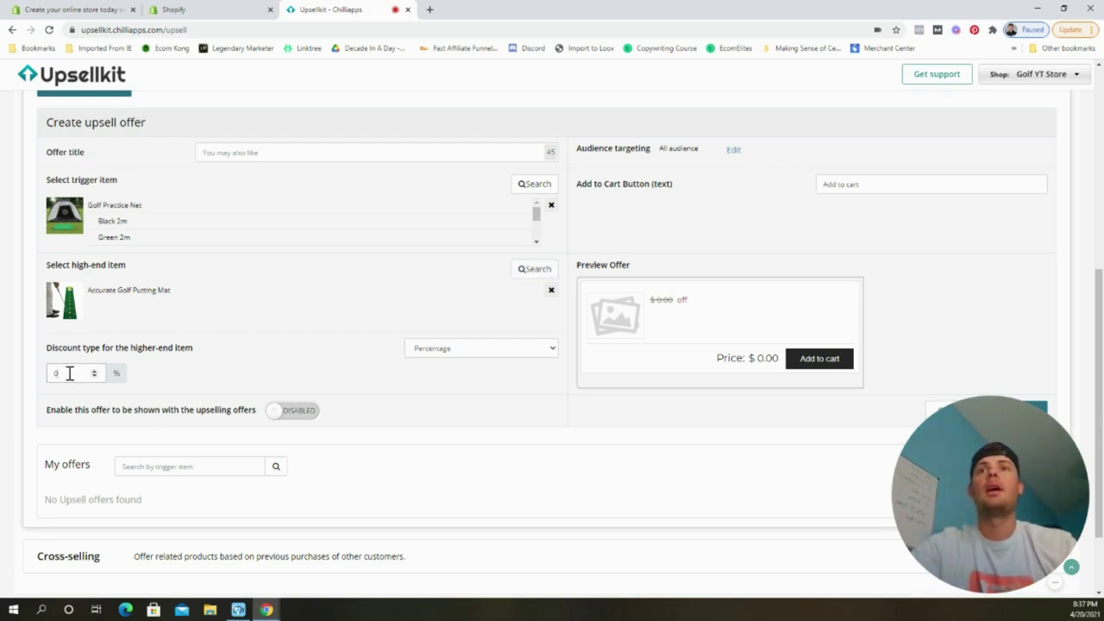
{"action": "type", "text": "20"}
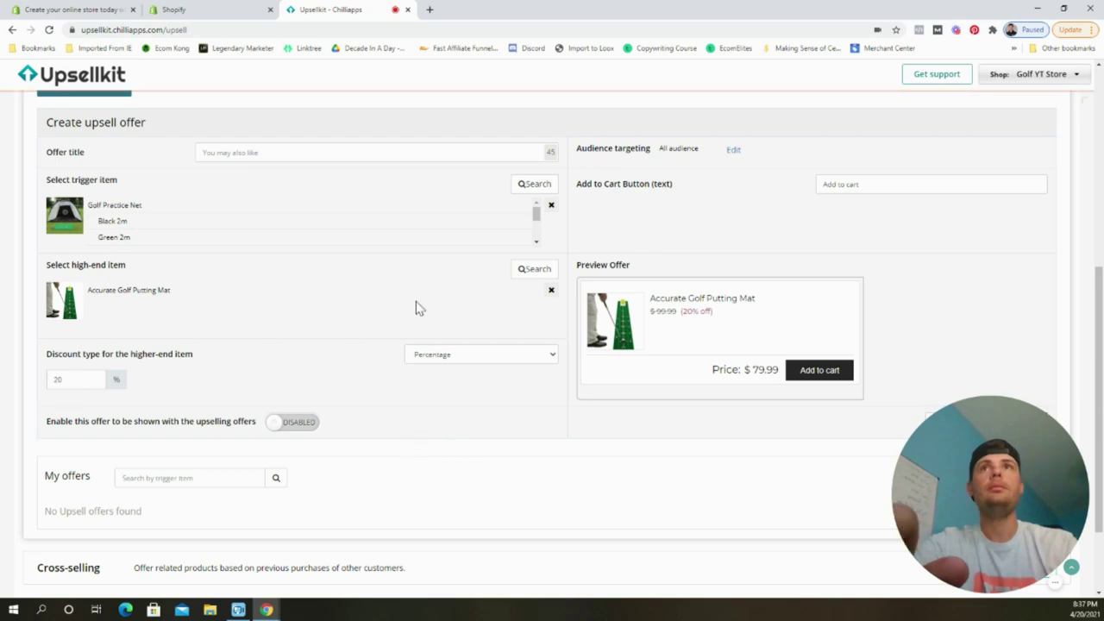
{"action": "left_click", "coordinate": [280, 154]}
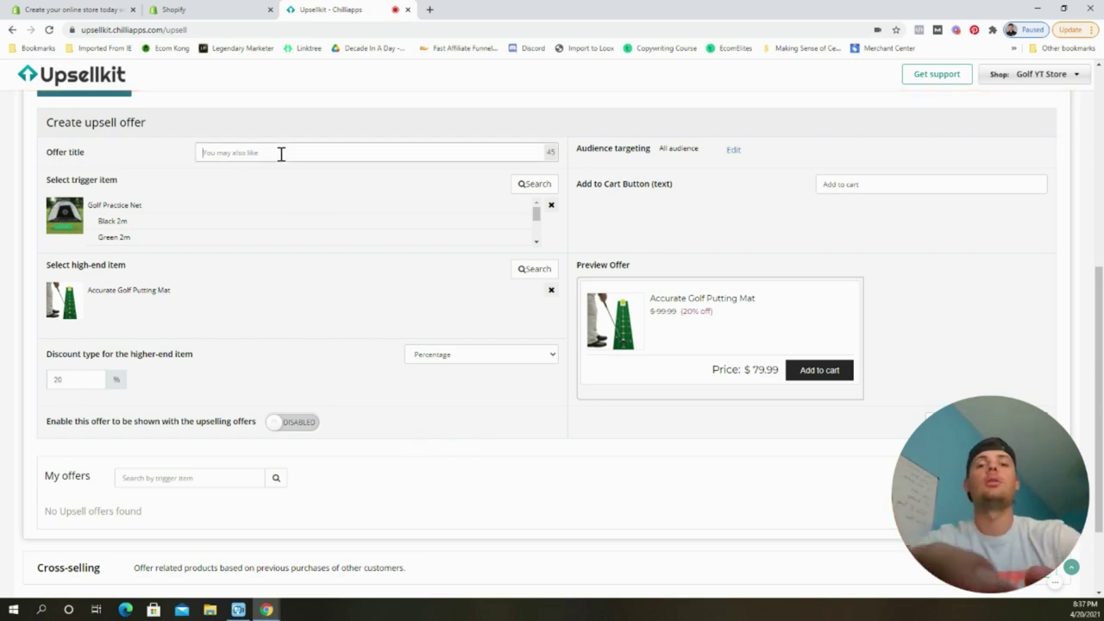
{"action": "type", "text": "You may also like..."}
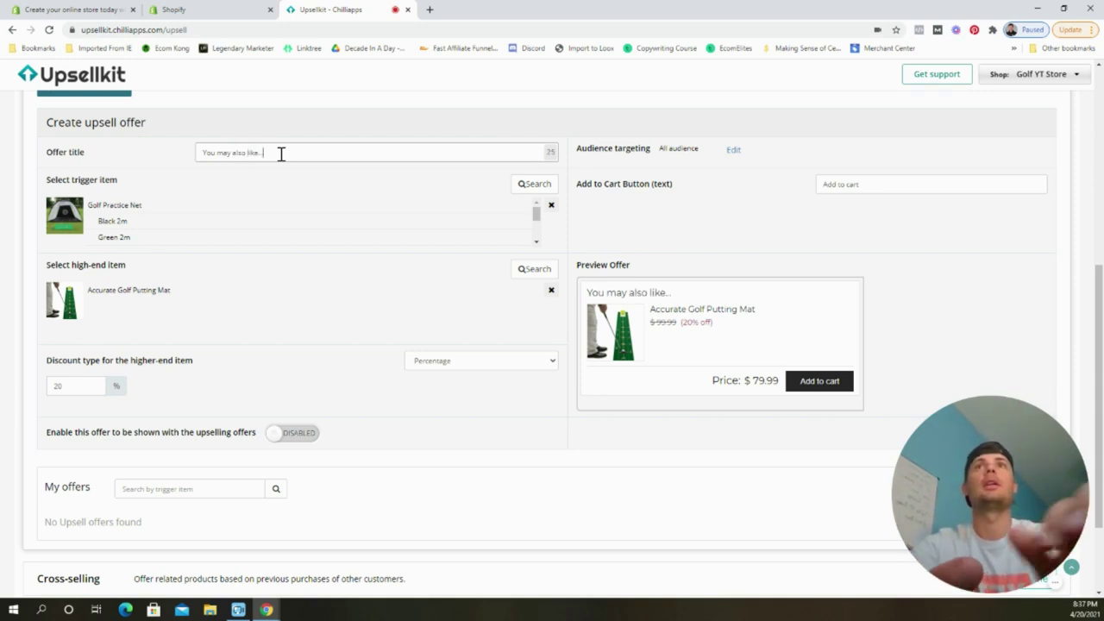
{"action": "left_click", "coordinate": [944, 261]}
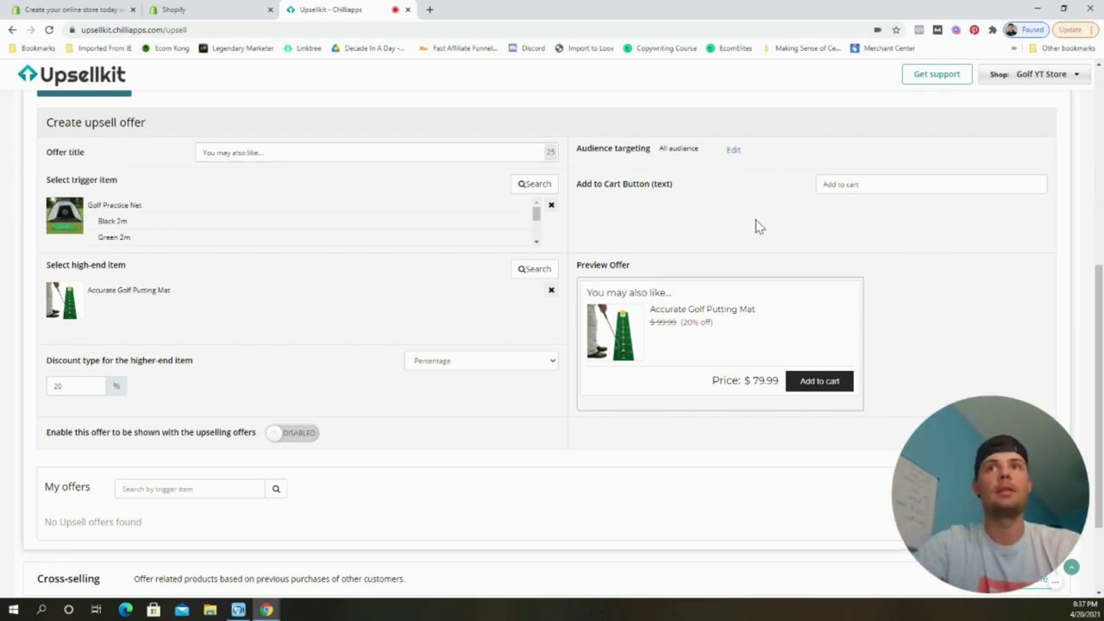
Mark the offer Enabled, create it, and confirm enabling upselling in the store.
{"action": "left_click", "coordinate": [295, 433]}
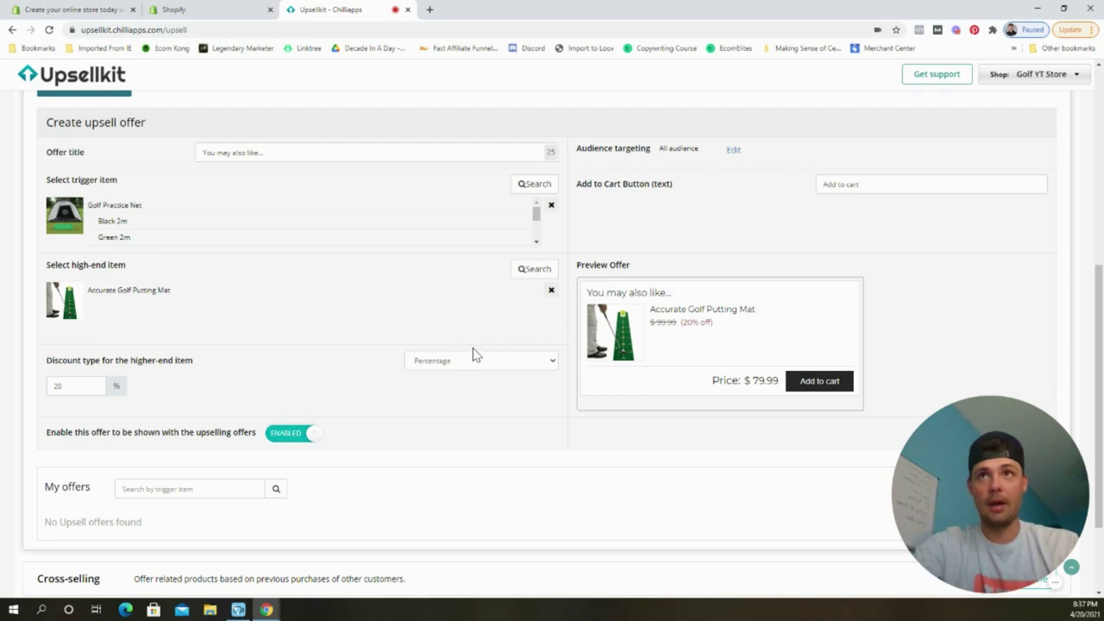
{"action": "scroll", "coordinate": [559, 347], "scroll_direction": "down", "scroll_amount": 1}
{"action": "scroll", "coordinate": [559, 347], "scroll_direction": "down", "scroll_amount": 1}
{"action": "left_click", "coordinate": [1007, 311]}
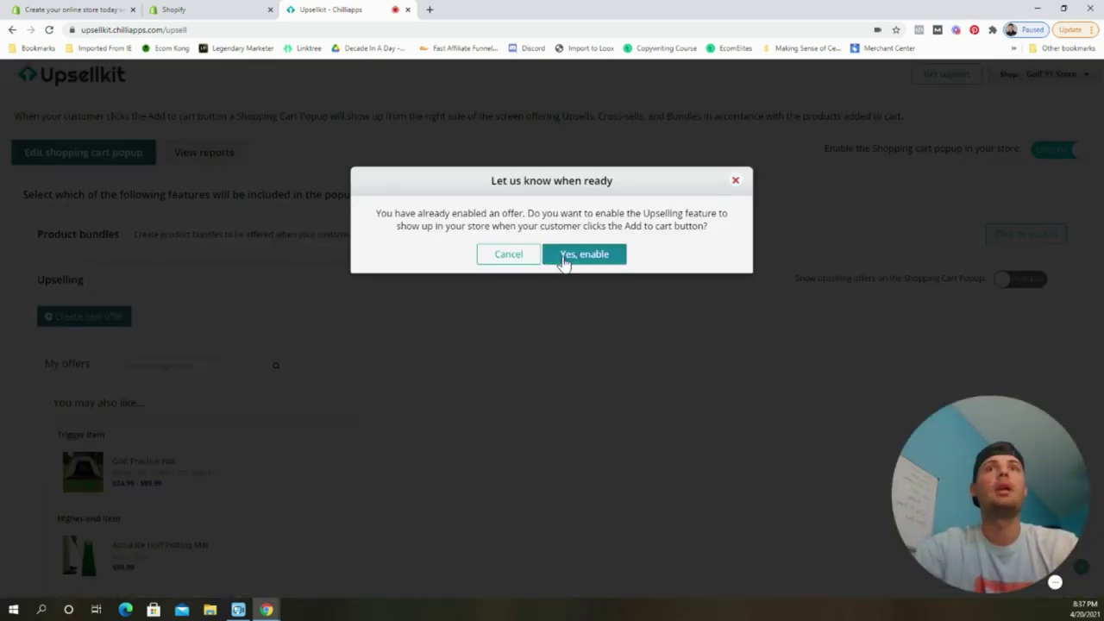
{"action": "left_click", "coordinate": [562, 259]}
{"action": "scroll", "coordinate": [353, 422], "scroll_direction": "down", "scroll_amount": 2}
{"action": "scroll", "coordinate": [353, 416], "scroll_direction": "up", "scroll_amount": 1}
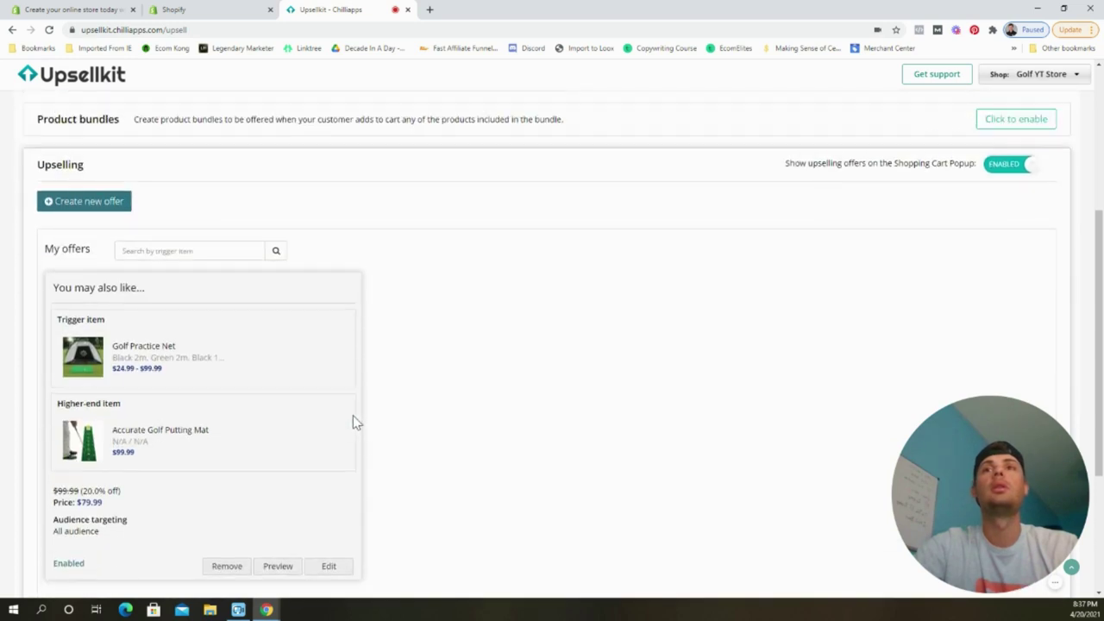
{"action": "scroll", "coordinate": [414, 414], "scroll_direction": "down", "scroll_amount": 1}
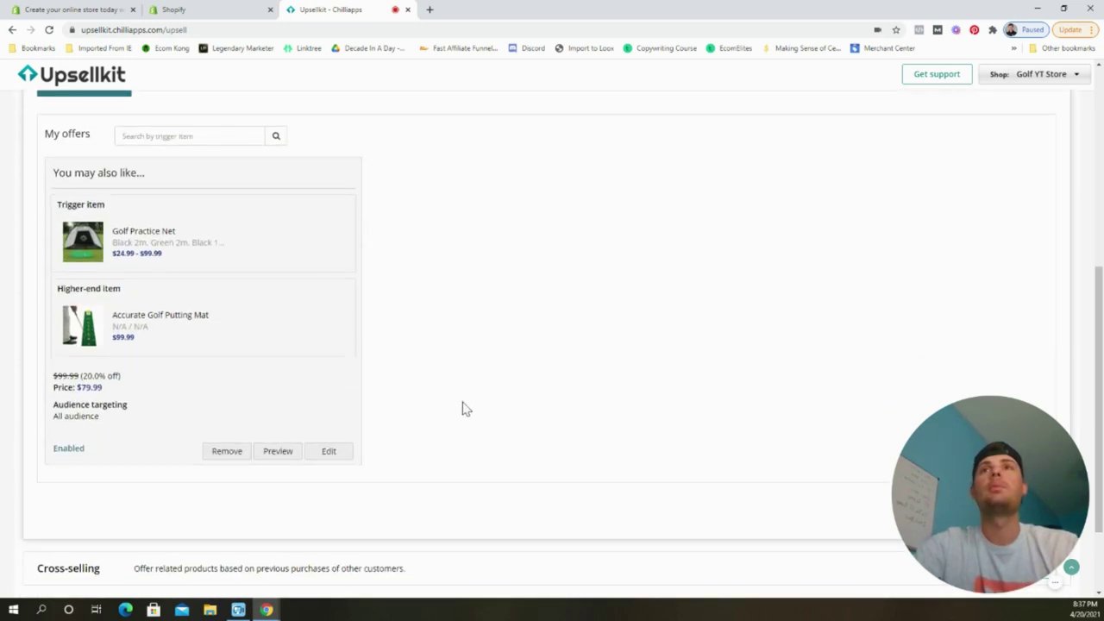
Open the live storefront and go to the Golf Practice Net product page.
{"action": "left_click", "coordinate": [204, 11]}
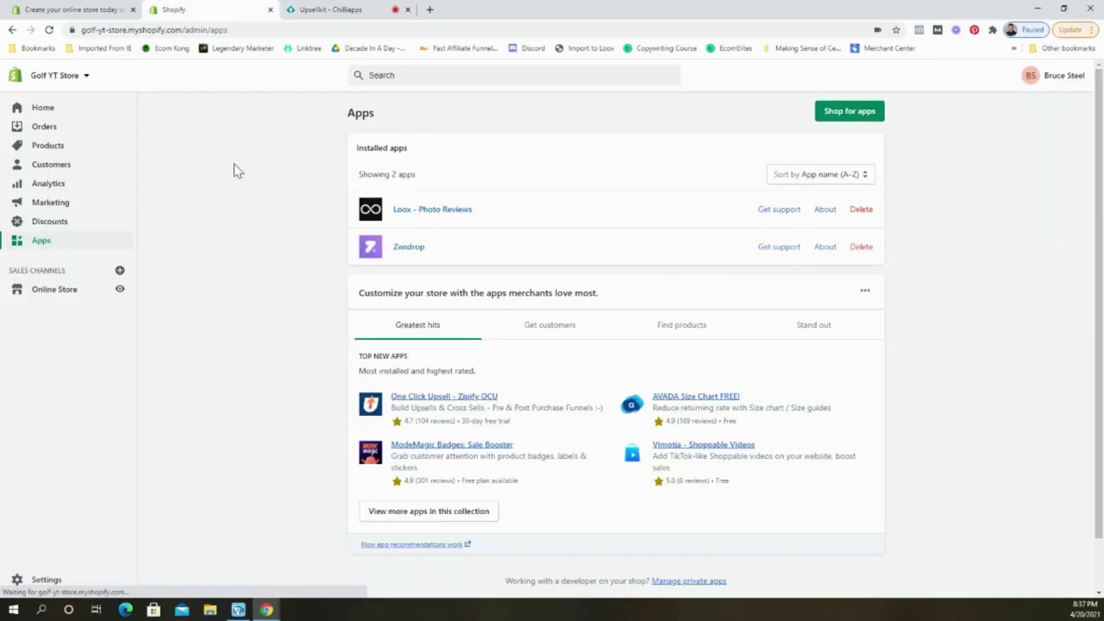
{"action": "left_click", "coordinate": [120, 290]}
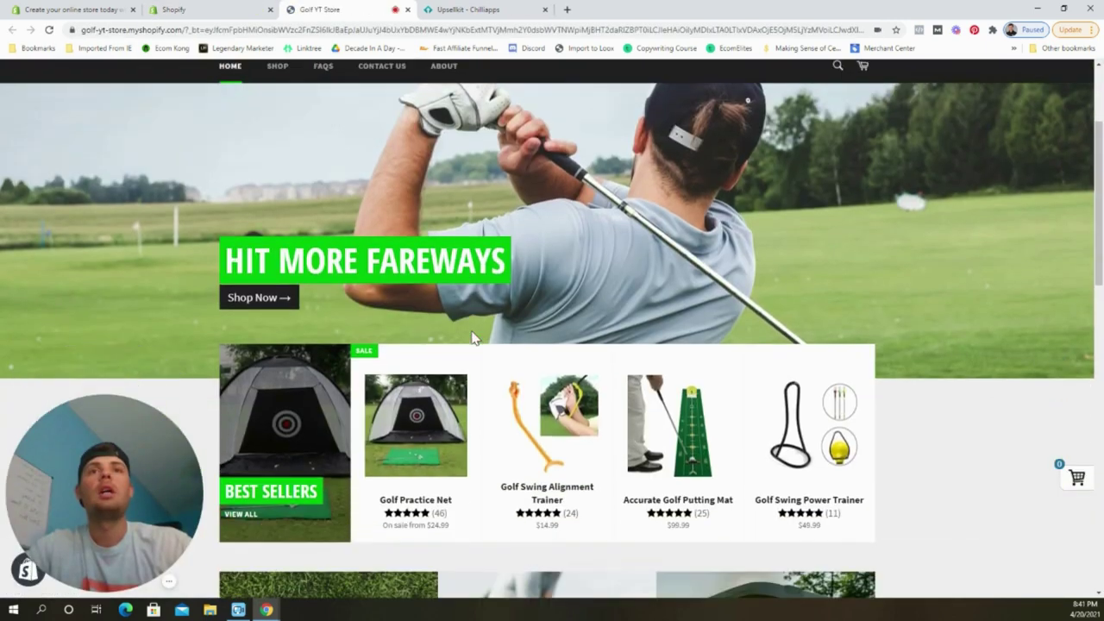
{"action": "scroll", "coordinate": [470, 339], "scroll_direction": "down", "scroll_amount": 1}
{"action": "scroll", "coordinate": [470, 339], "scroll_direction": "down", "scroll_amount": 1}
{"action": "left_click", "coordinate": [421, 283]}
{"action": "scroll", "coordinate": [947, 349], "scroll_direction": "down", "scroll_amount": 2}
{"action": "scroll", "coordinate": [840, 308], "scroll_direction": "up", "scroll_amount": 1}
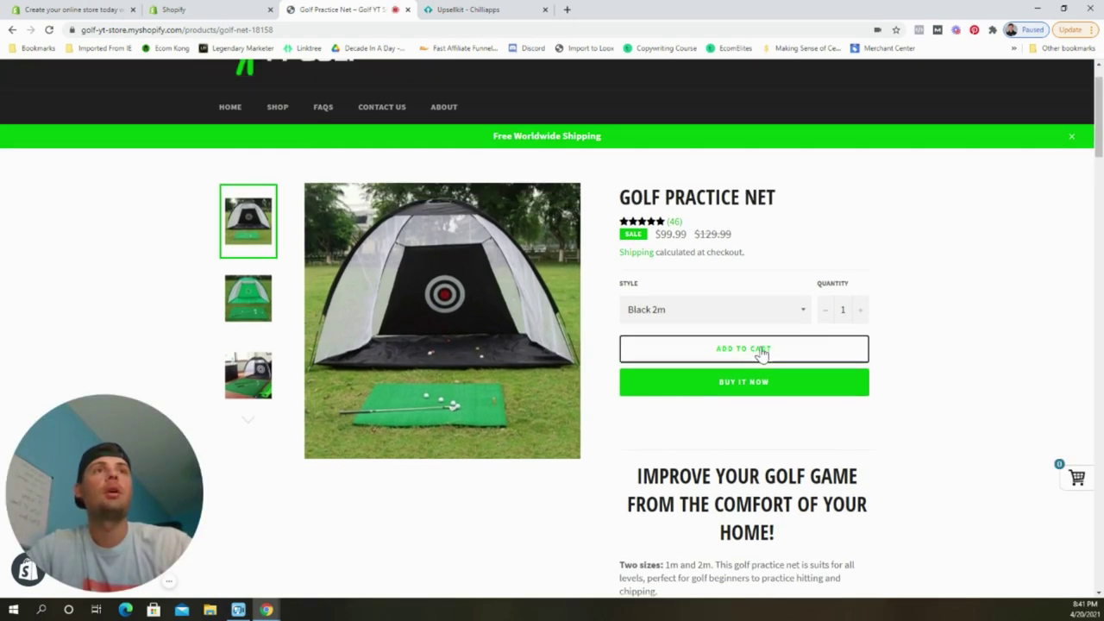
Add Golf Practice Net and the 20%-off putting mat upsell to the cart, then close the storefront.
{"action": "left_click", "coordinate": [763, 352]}
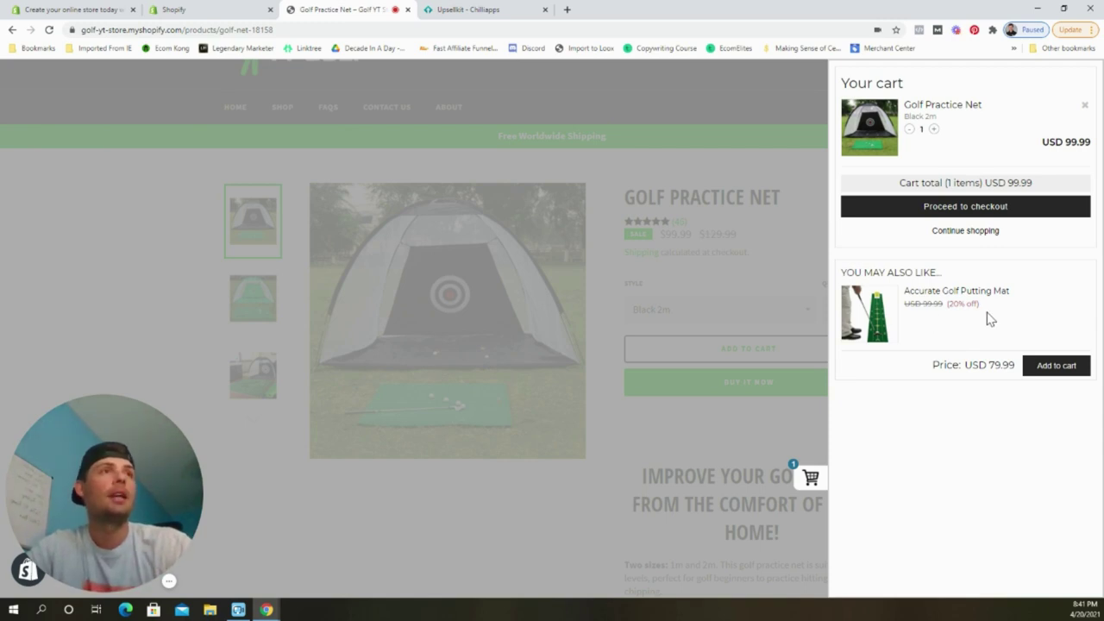
{"action": "left_click", "coordinate": [1056, 367]}
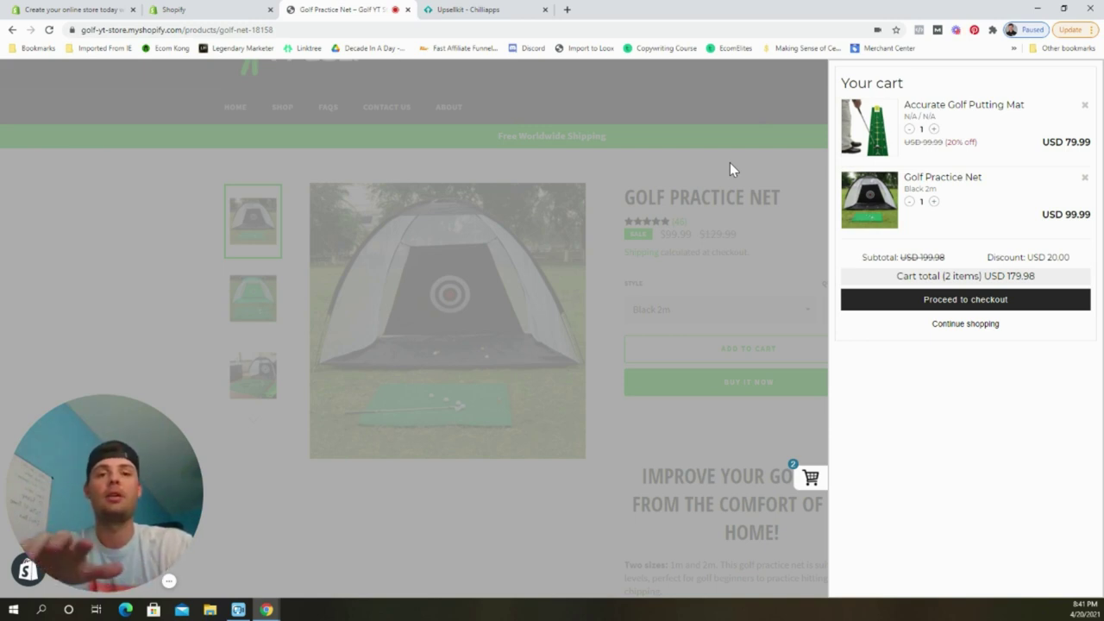
{"action": "left_click", "coordinate": [728, 170]}
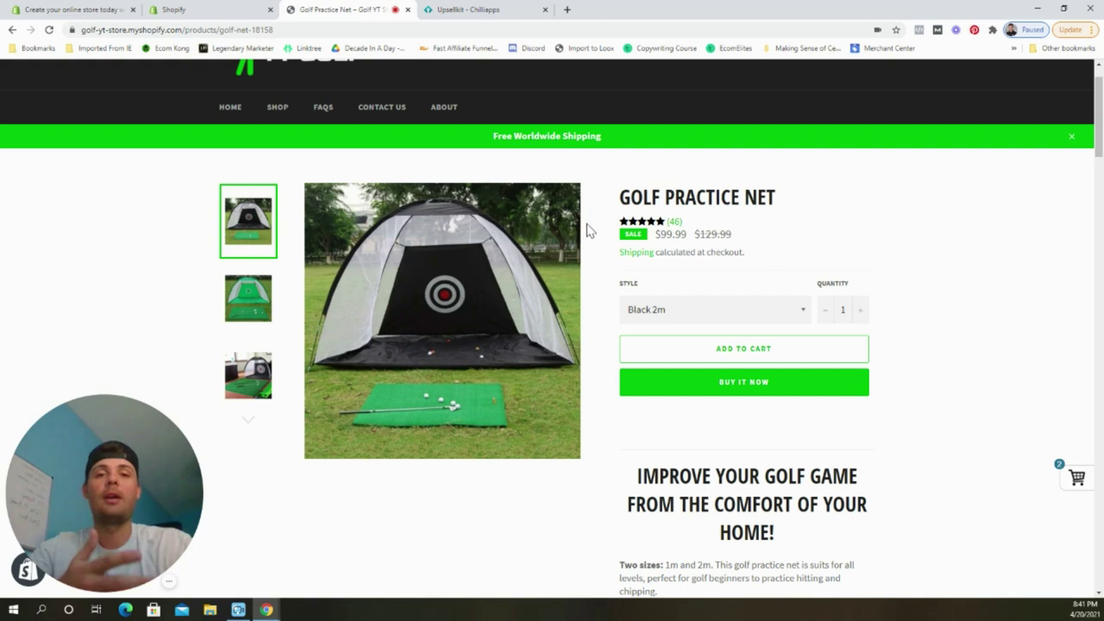
{"action": "left_click", "coordinate": [404, 10]}
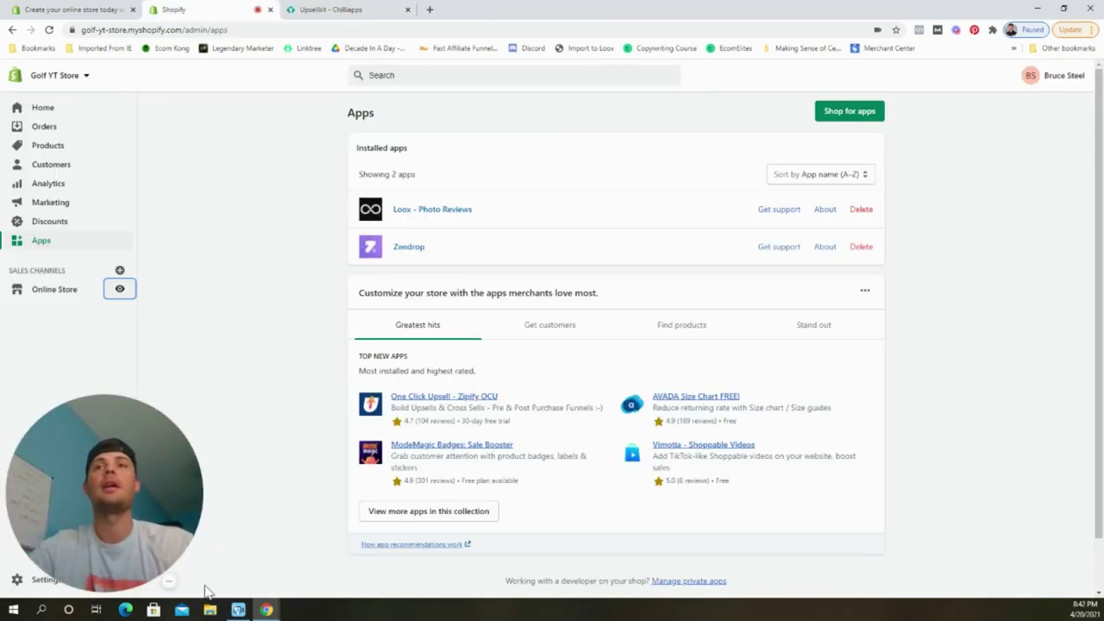
Search the App Store for 'spin the wheel' and open WooHoo's Spin Wheel Pop ups Email Popup page.
{"action": "left_click", "coordinate": [853, 113]}
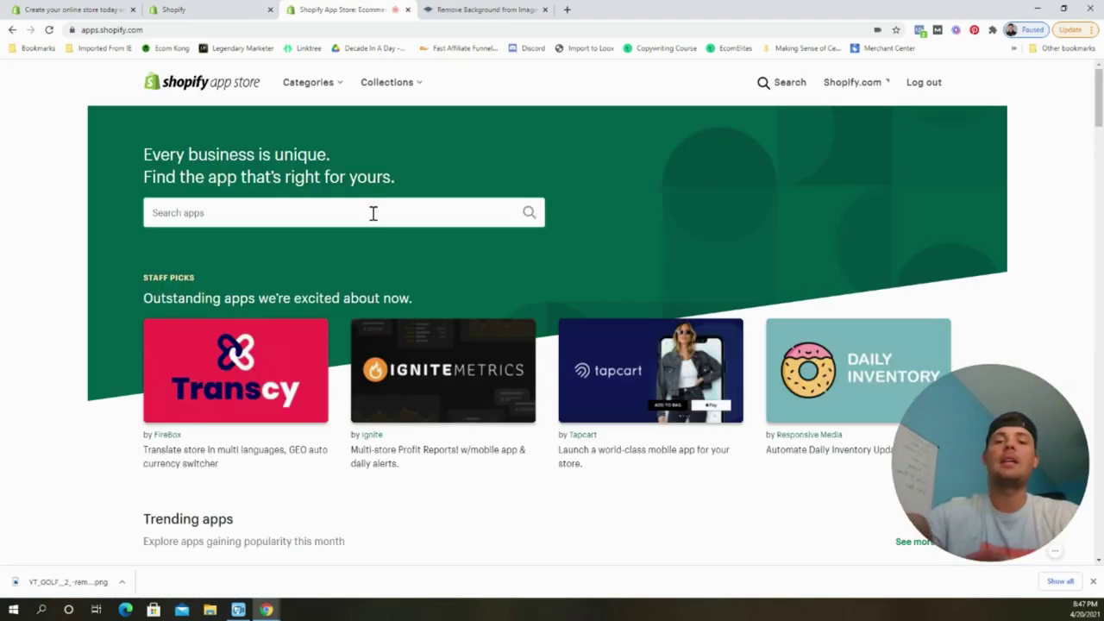
{"action": "left_click", "coordinate": [372, 213]}
{"action": "type", "text": "spin the wheel"}
{"action": "key", "text": "Return"}
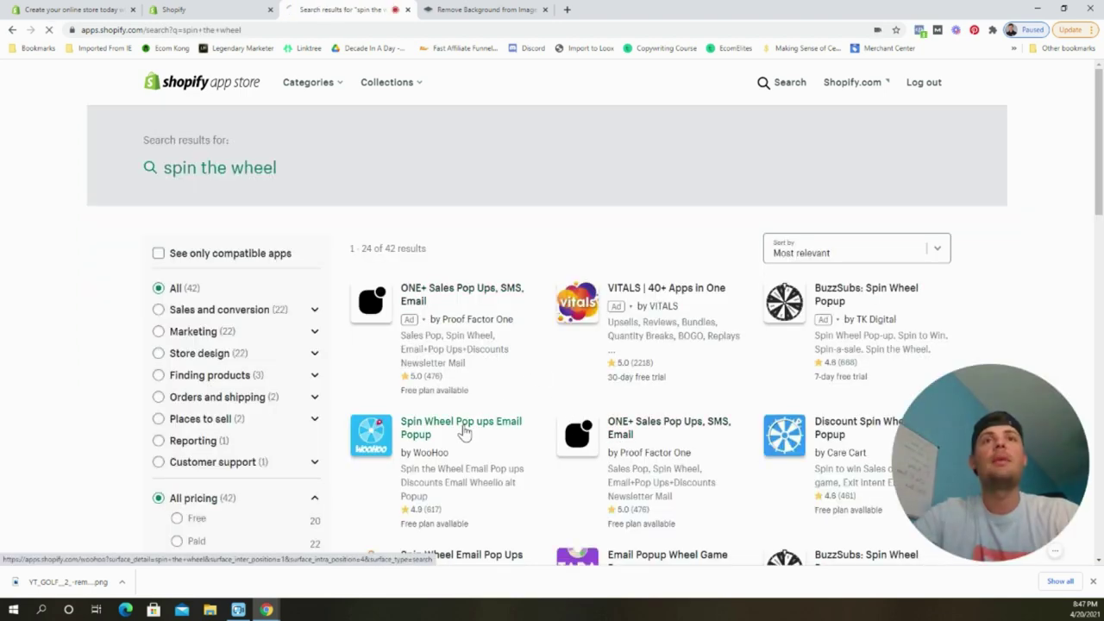
{"action": "left_click", "coordinate": [464, 427]}
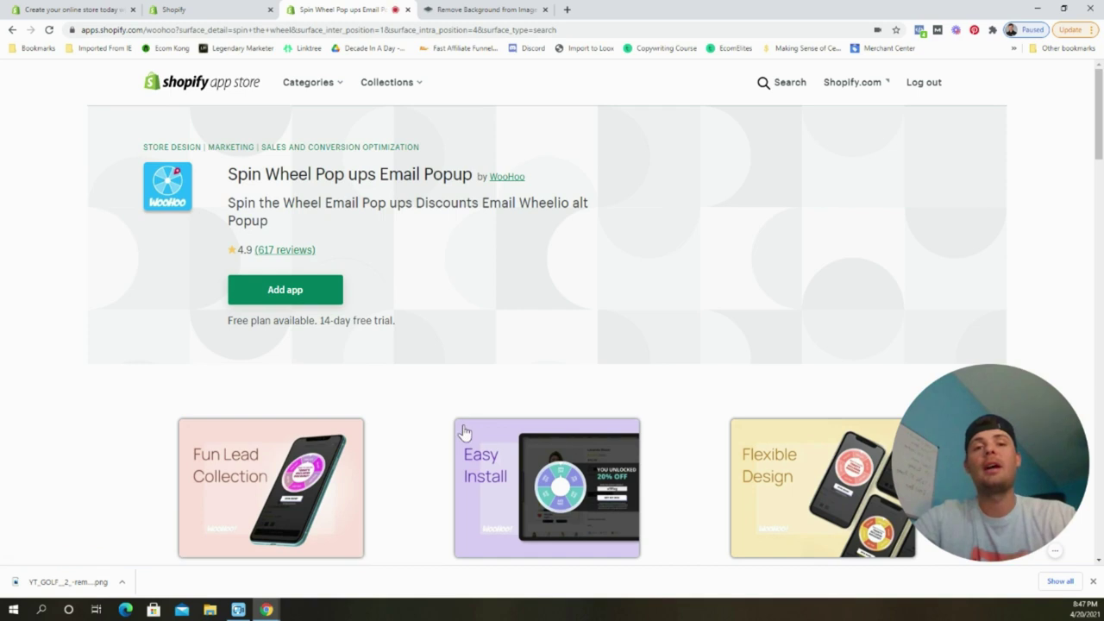
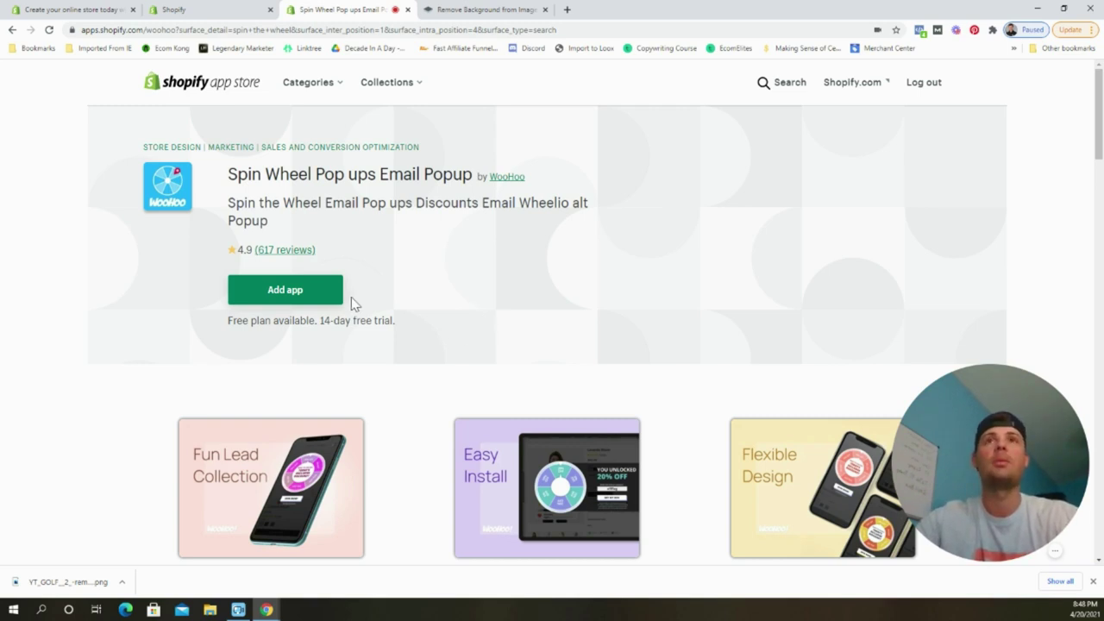
Install WooHoo Spin Wheel Pop ups on the Golf YT Store, approving its permissions.
{"action": "left_click", "coordinate": [323, 304]}
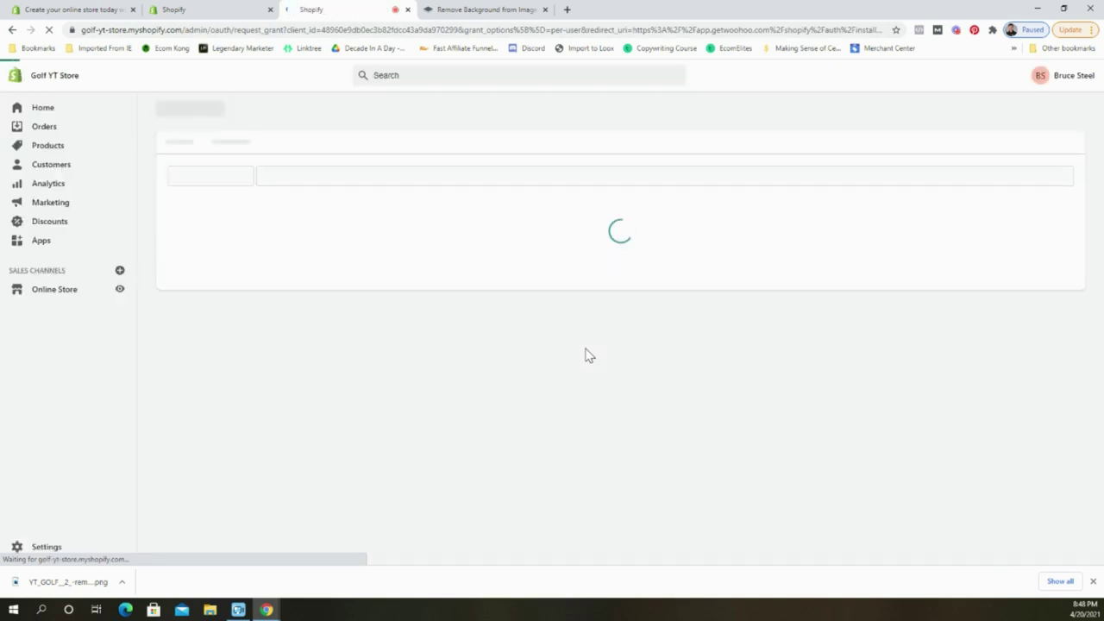
{"action": "scroll", "coordinate": [621, 321], "scroll_direction": "down", "scroll_amount": 3}
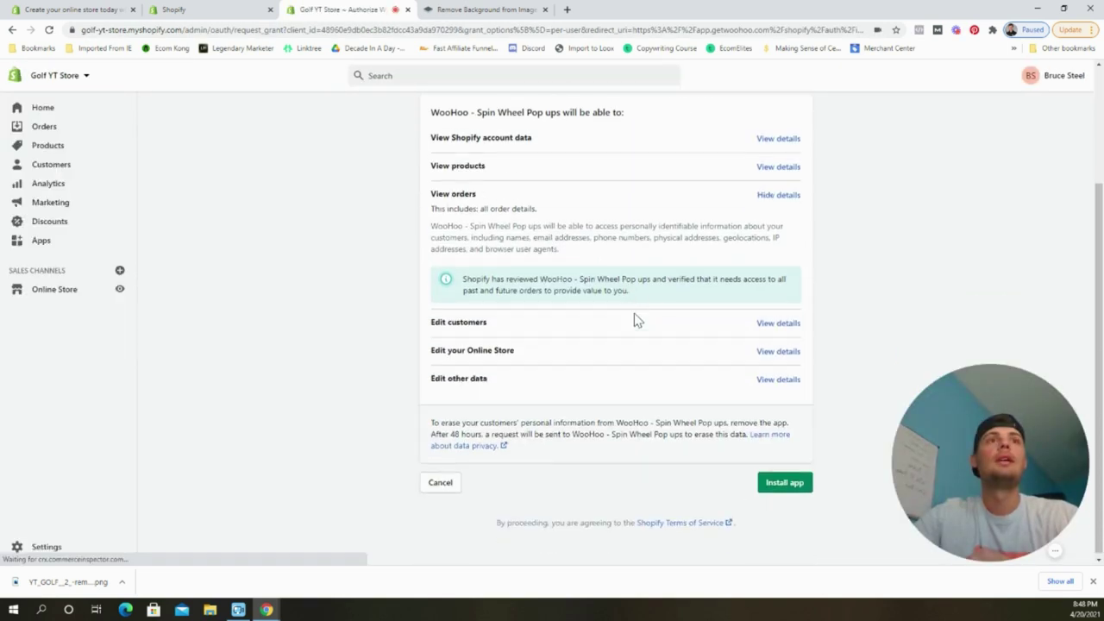
{"action": "left_click", "coordinate": [764, 477]}
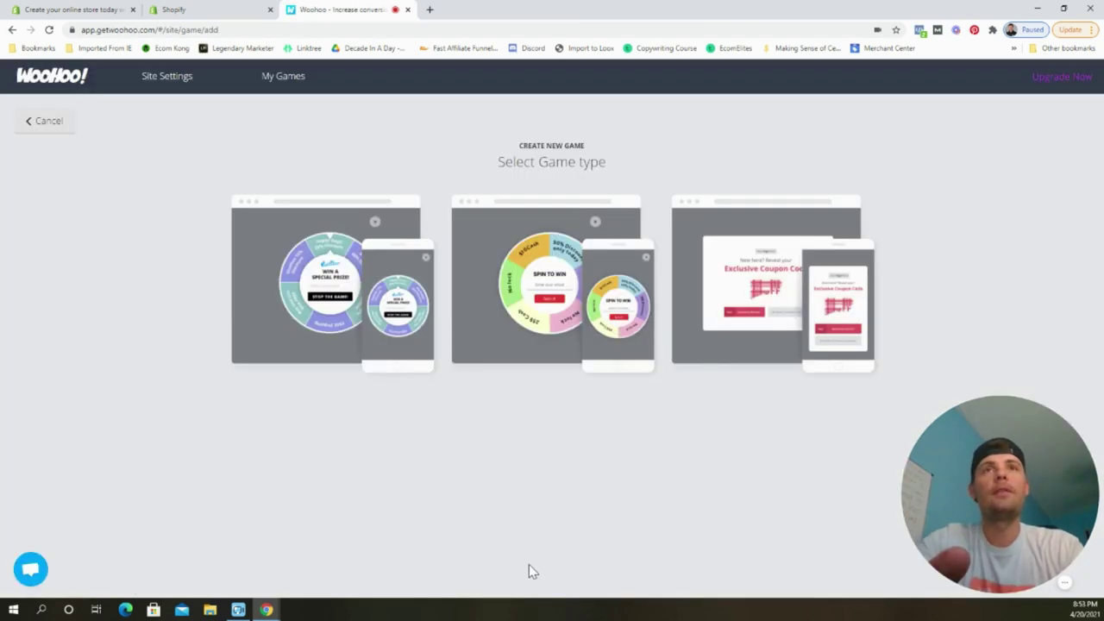
Choose the Spin the Wheel game and scroll its Design panel to the colour presets.
{"action": "mouse_move", "coordinate": [308, 345]}
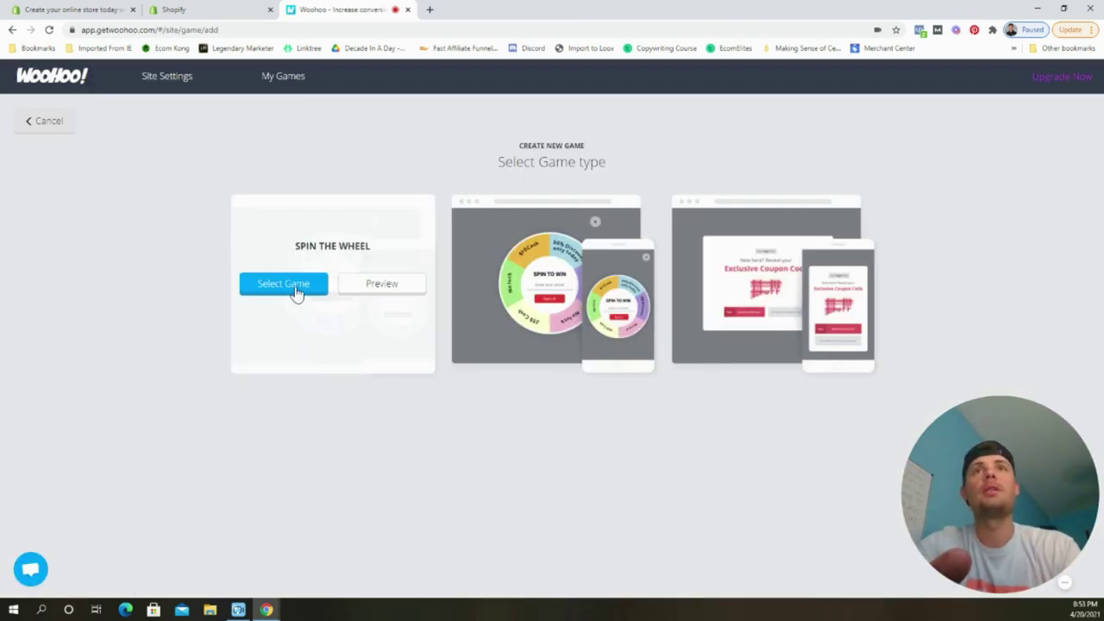
{"action": "left_click", "coordinate": [294, 289]}
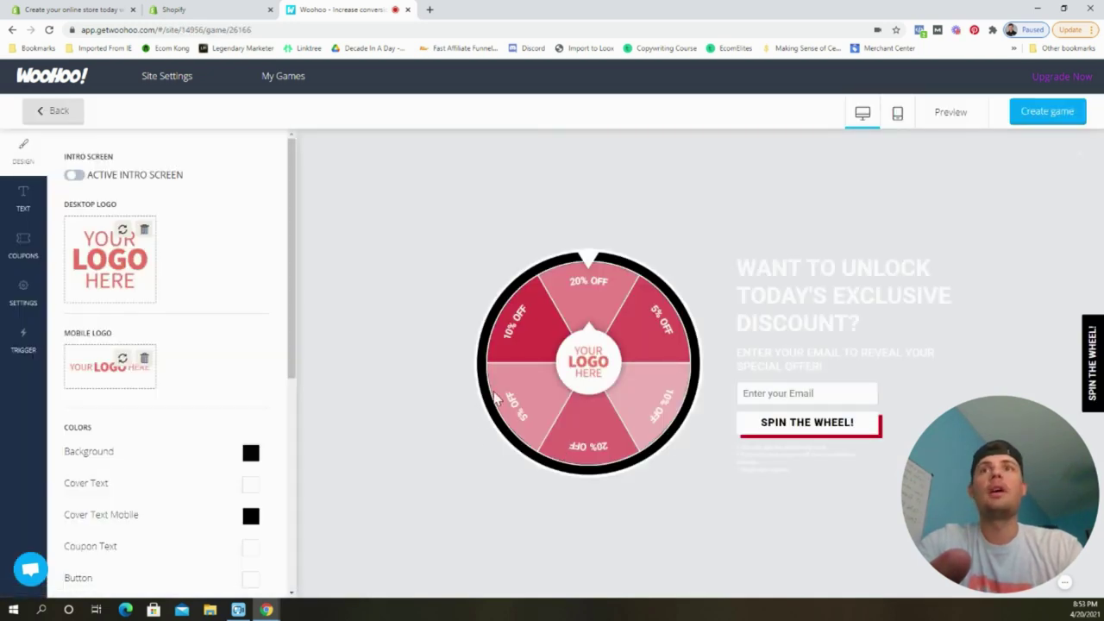
{"action": "scroll", "coordinate": [231, 481], "scroll_direction": "down", "scroll_amount": 3}
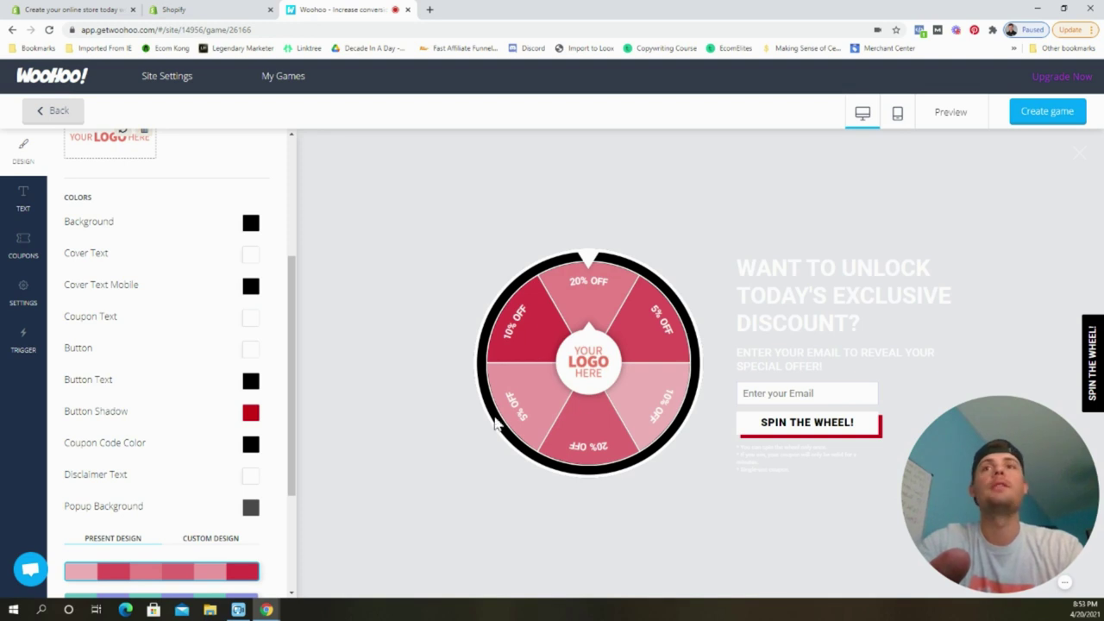
{"action": "scroll", "coordinate": [193, 492], "scroll_direction": "down", "scroll_amount": 3}
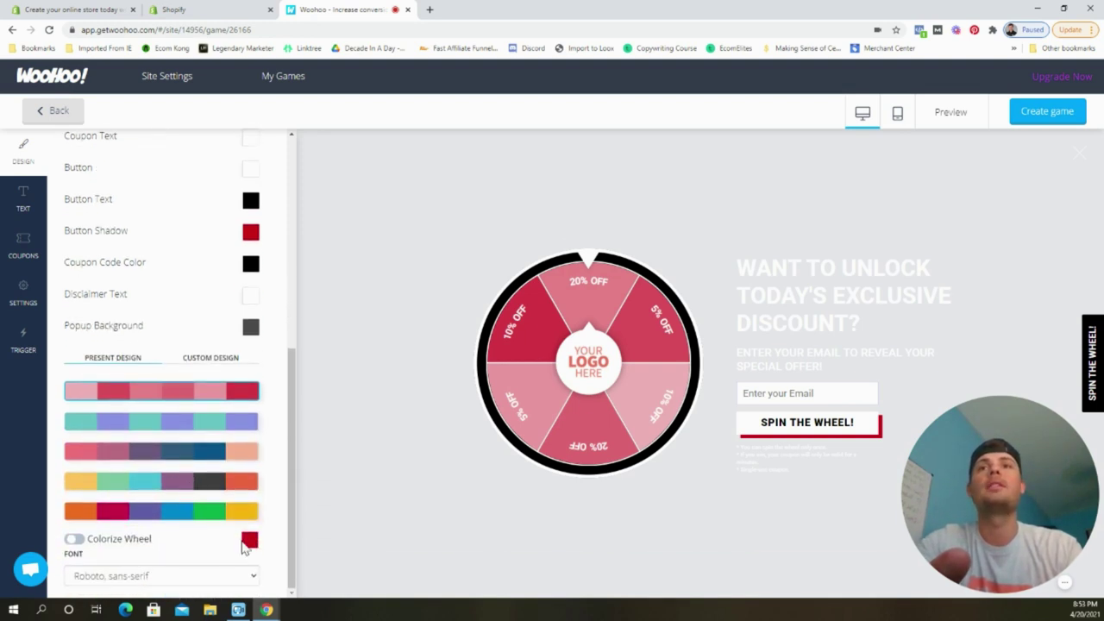
Copy green hex 01C20D from the Venture theme's buttons, links and promotion bar colour.
{"action": "left_click", "coordinate": [231, 12]}
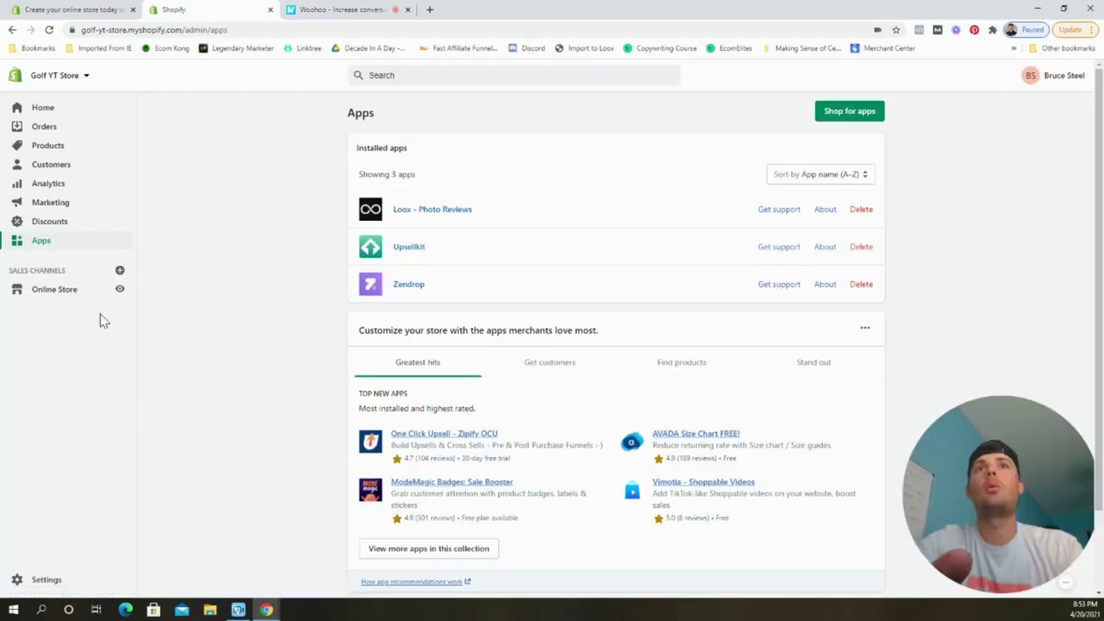
{"action": "left_click", "coordinate": [74, 297]}
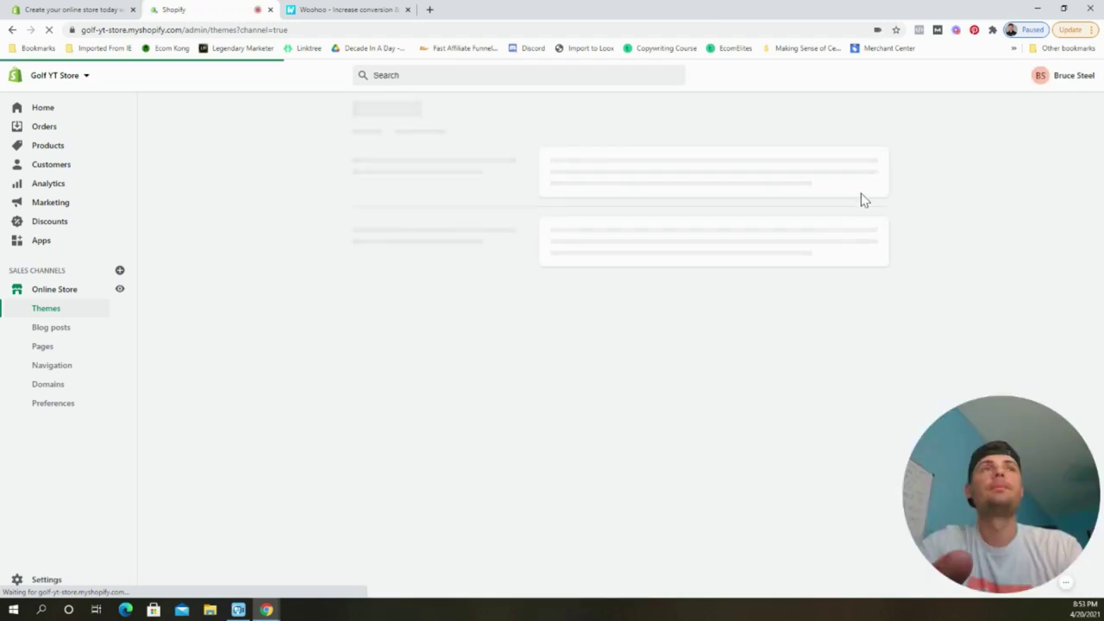
{"action": "left_click", "coordinate": [847, 241]}
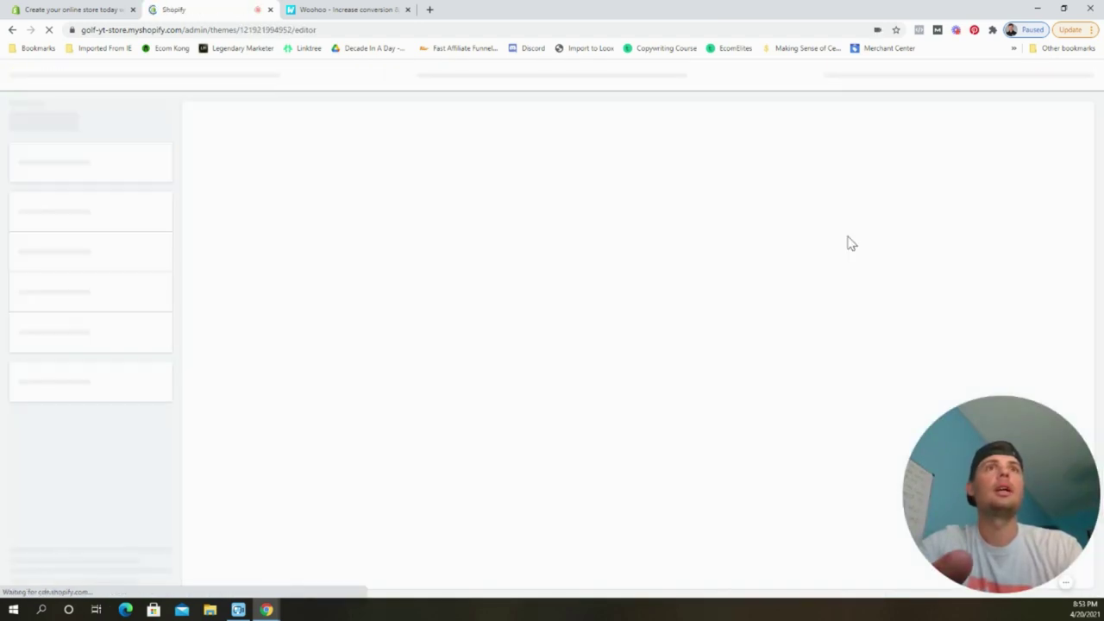
{"action": "left_click", "coordinate": [89, 545]}
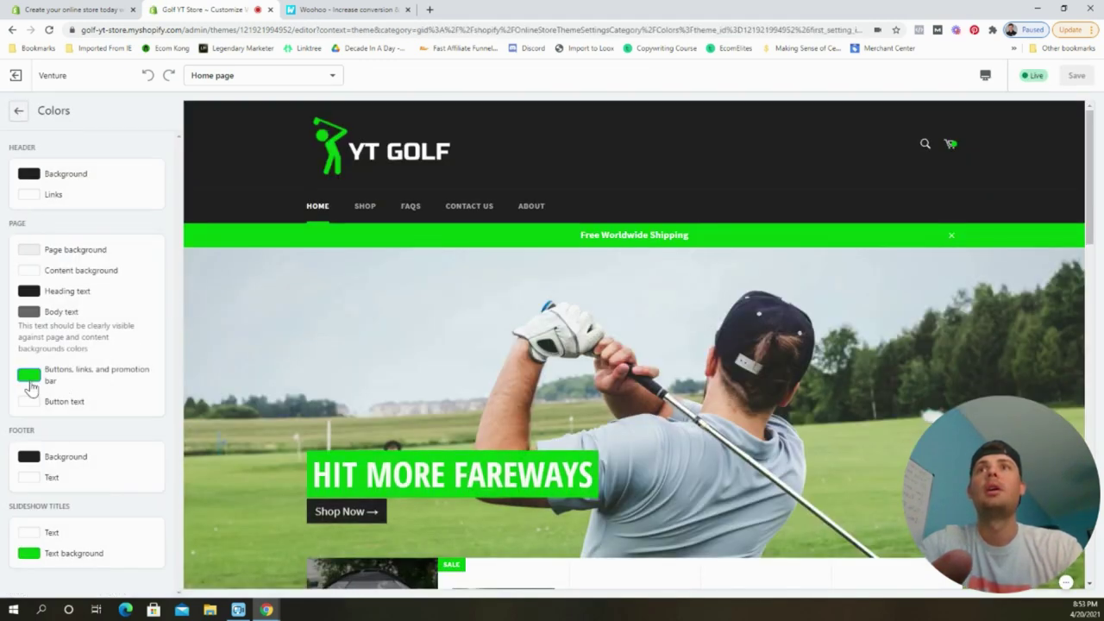
{"action": "left_click", "coordinate": [32, 376]}
{"action": "double_click", "coordinate": [68, 285]}
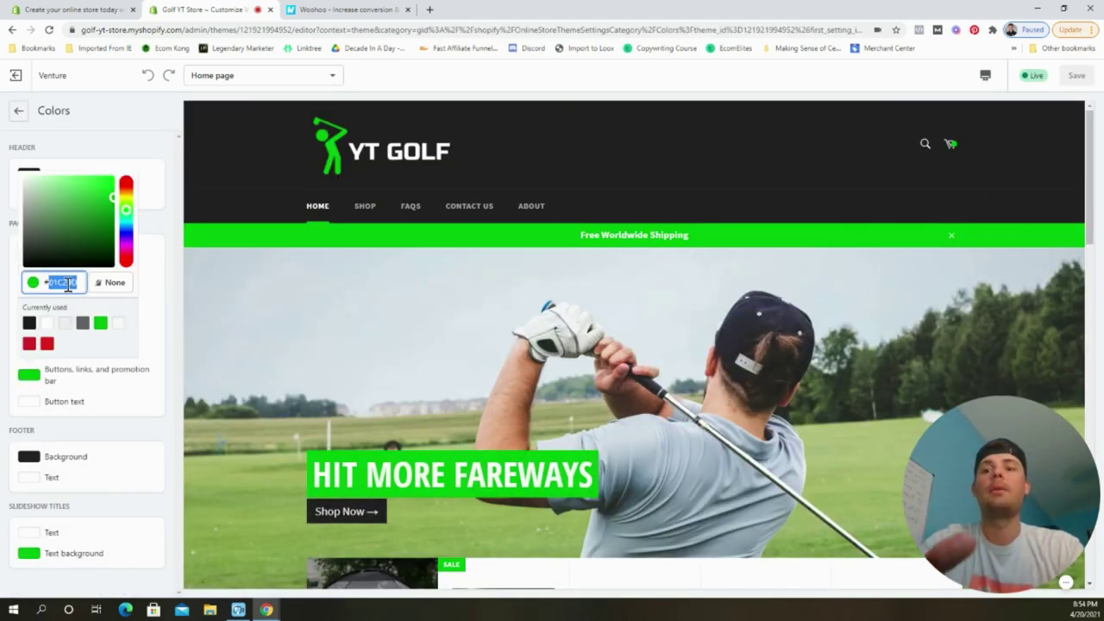
{"action": "left_click", "coordinate": [319, 8]}
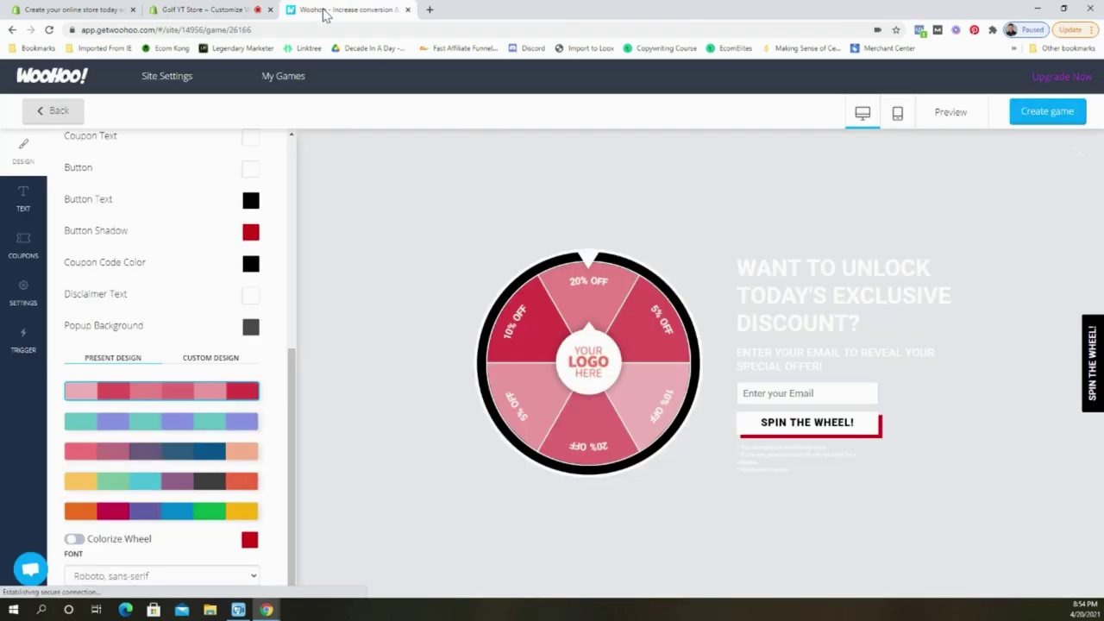
Paste green 01C20D into Colorize Wheel and turn colorizing on to recolour the slices.
{"action": "left_click", "coordinate": [250, 539]}
{"action": "scroll", "coordinate": [243, 500], "scroll_direction": "down", "scroll_amount": 1}
{"action": "scroll", "coordinate": [243, 478], "scroll_direction": "down", "scroll_amount": 1}
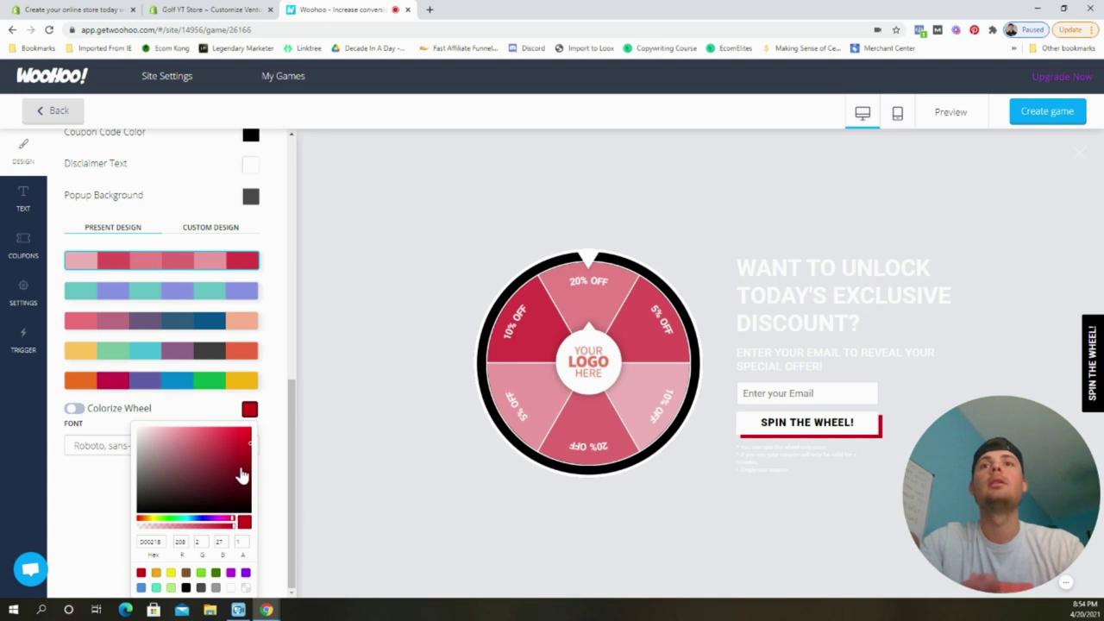
{"action": "key", "text": "ctrl+v"}
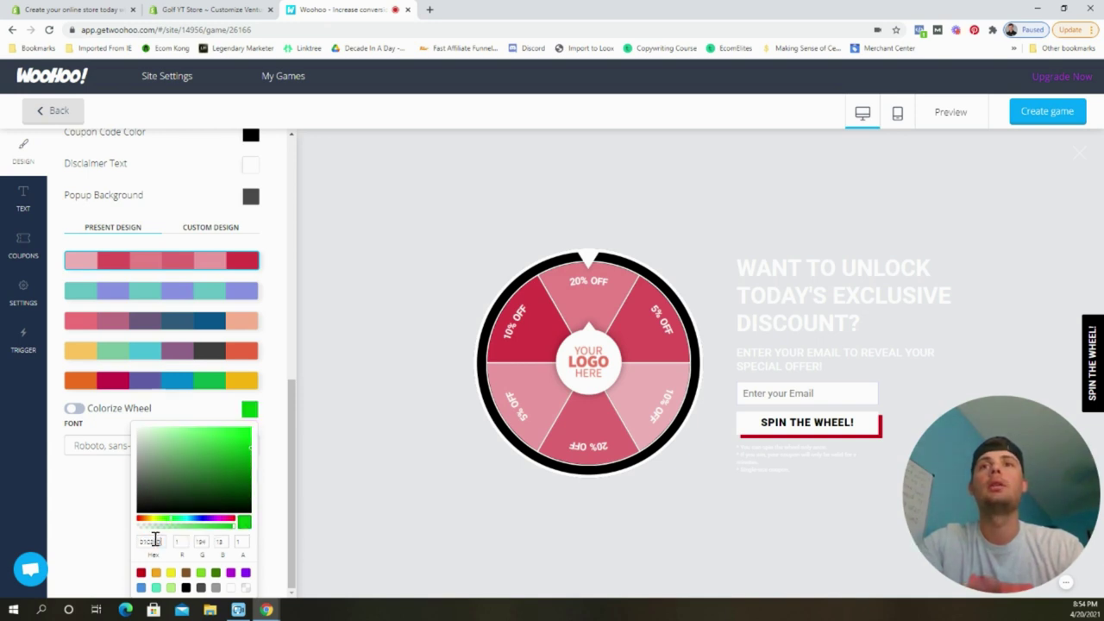
{"action": "left_click", "coordinate": [107, 504]}
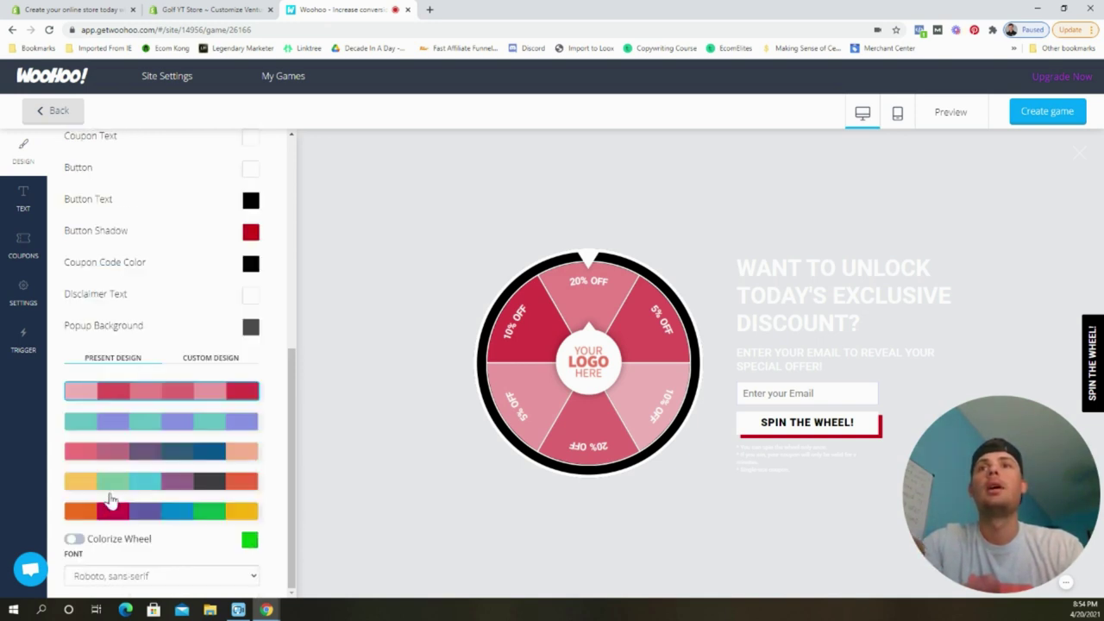
{"action": "left_click", "coordinate": [74, 538]}
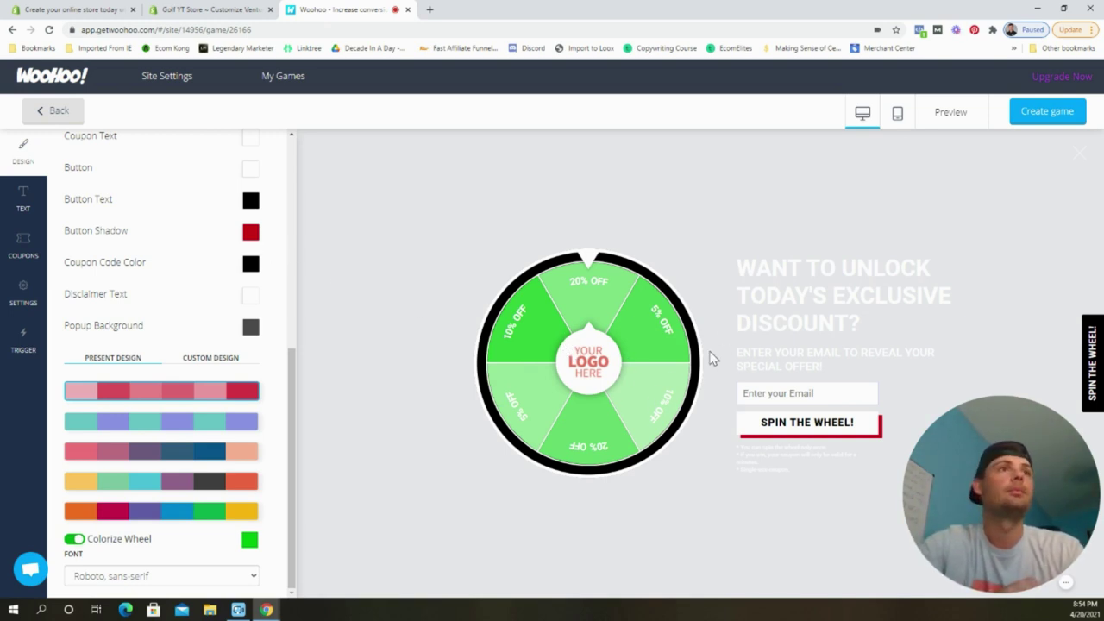
{"action": "scroll", "coordinate": [255, 248], "scroll_direction": "up", "scroll_amount": 10}
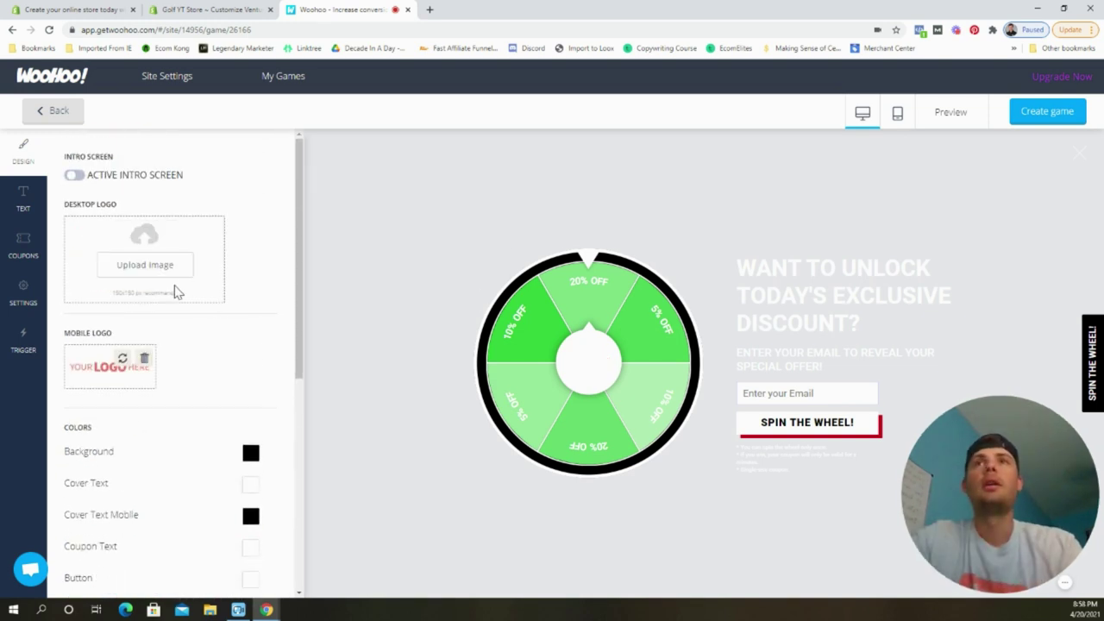
Upload YT_GOLF_3_-removebg-preview as the wheel's desktop logo.
{"action": "left_click", "coordinate": [164, 271]}
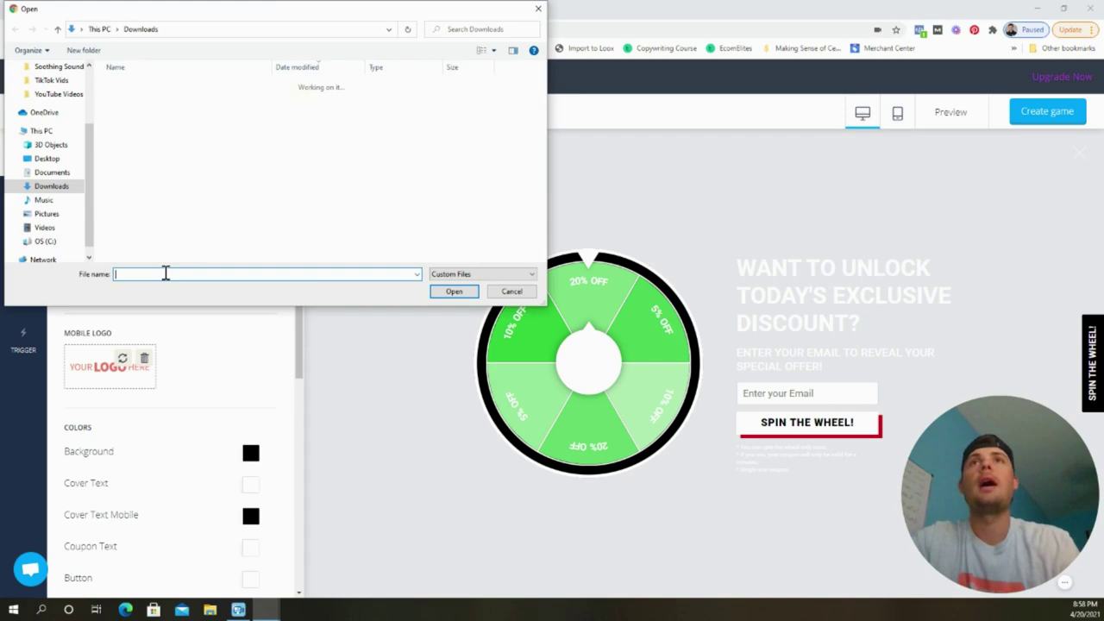
{"action": "scroll", "coordinate": [216, 121], "scroll_direction": "up", "scroll_amount": 5}
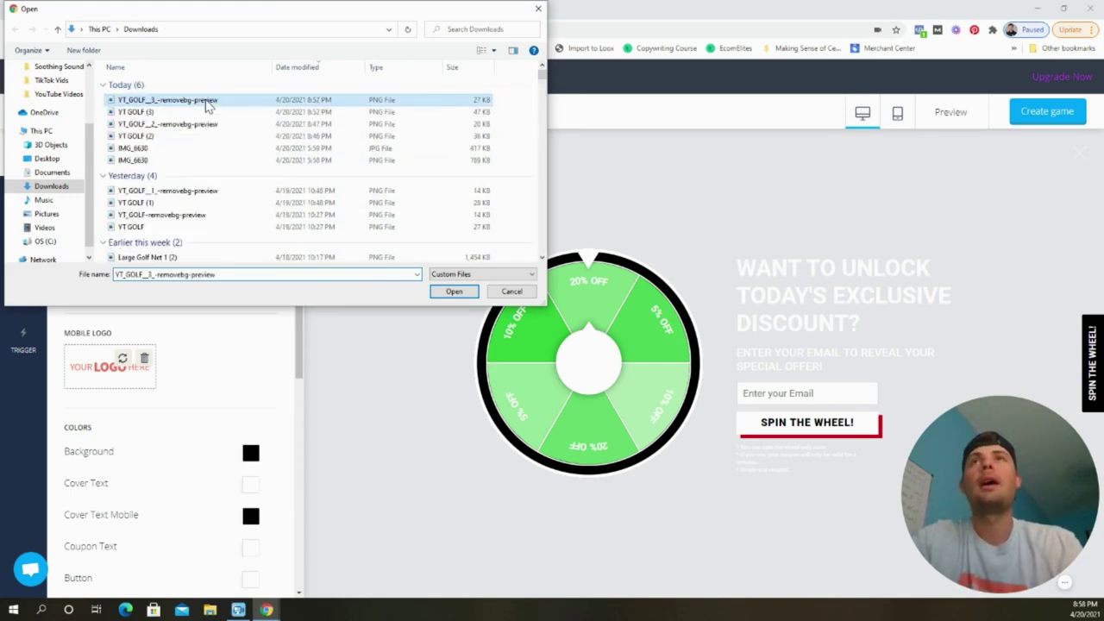
{"action": "double_click", "coordinate": [172, 100]}
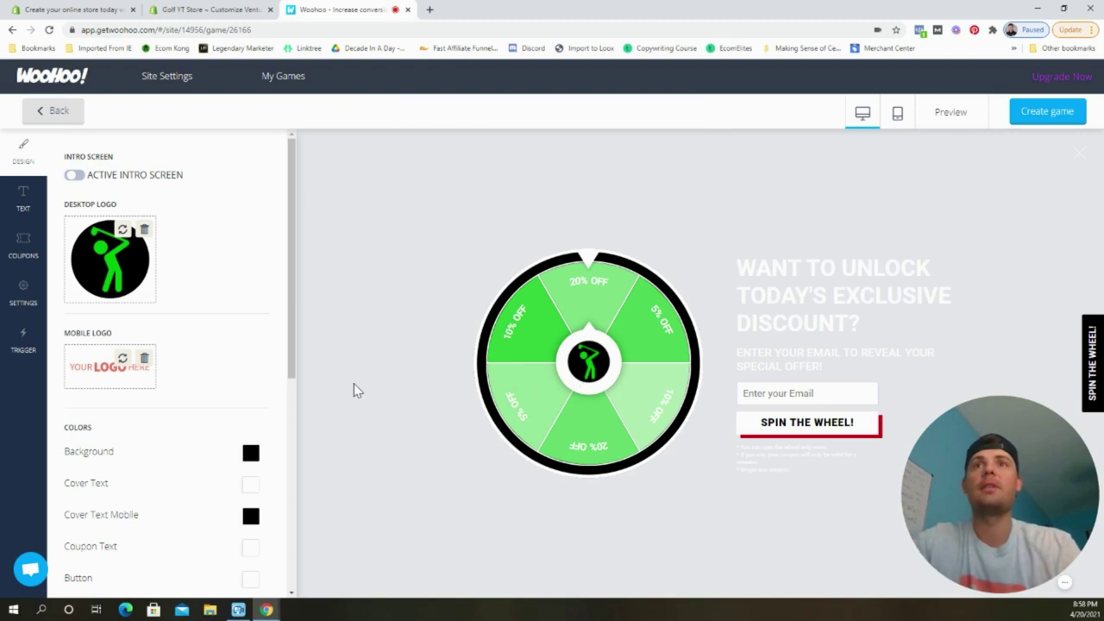
{"action": "scroll", "coordinate": [205, 387], "scroll_direction": "down", "scroll_amount": 4}
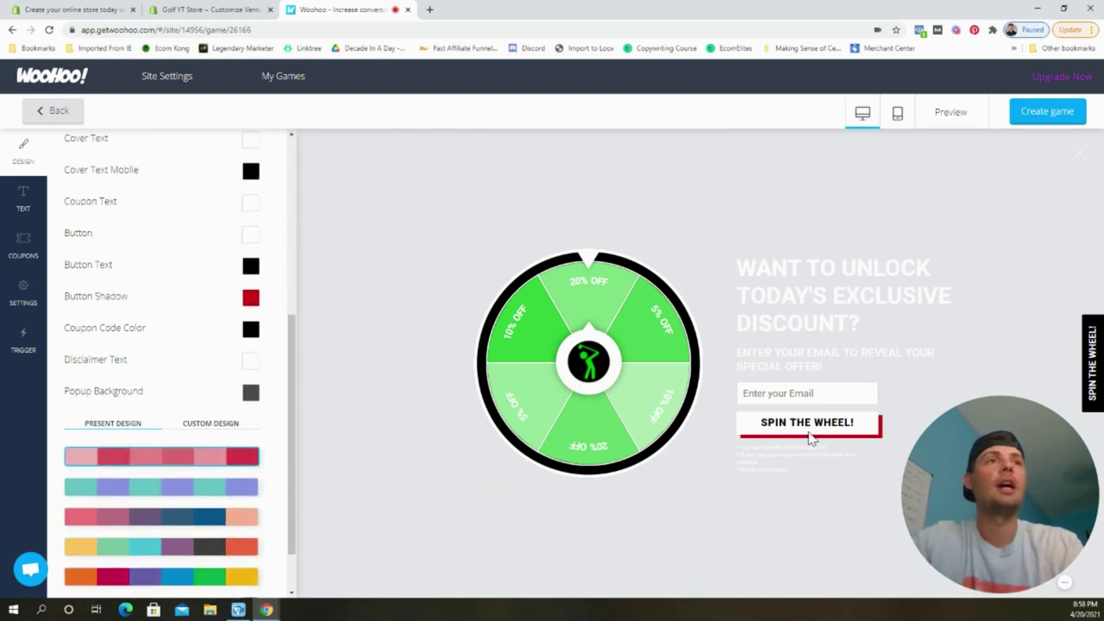
{"action": "scroll", "coordinate": [271, 456], "scroll_direction": "down", "scroll_amount": 2}
Copy the wheel's green hex into Button Shadow so the button shadow turns green.
{"action": "left_click", "coordinate": [249, 539]}
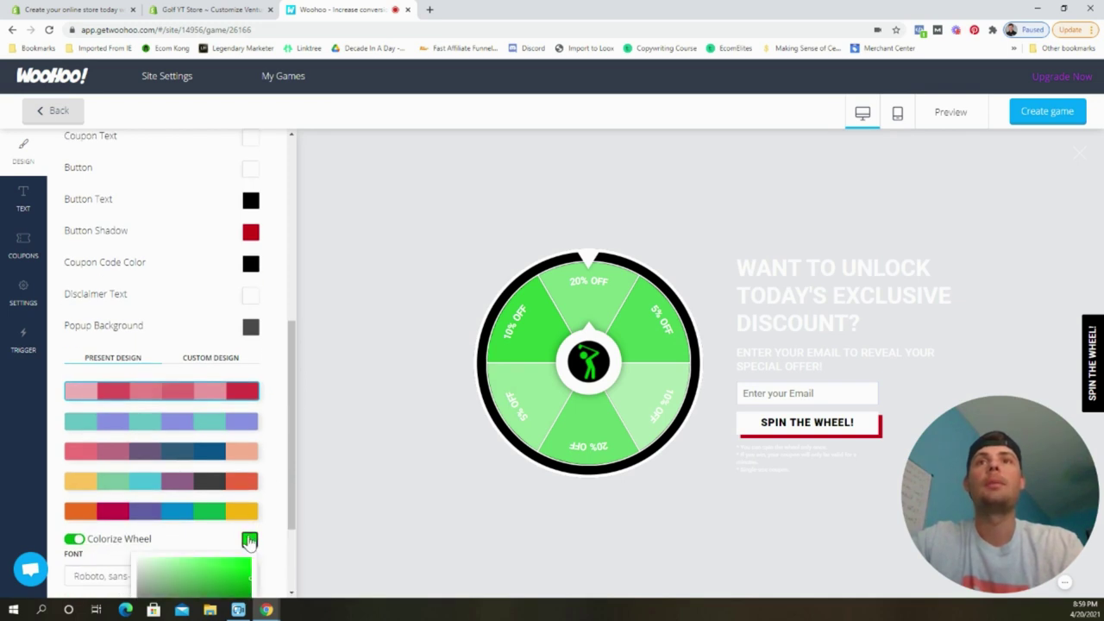
{"action": "scroll", "coordinate": [250, 535], "scroll_direction": "down", "scroll_amount": 3}
{"action": "double_click", "coordinate": [152, 541]}
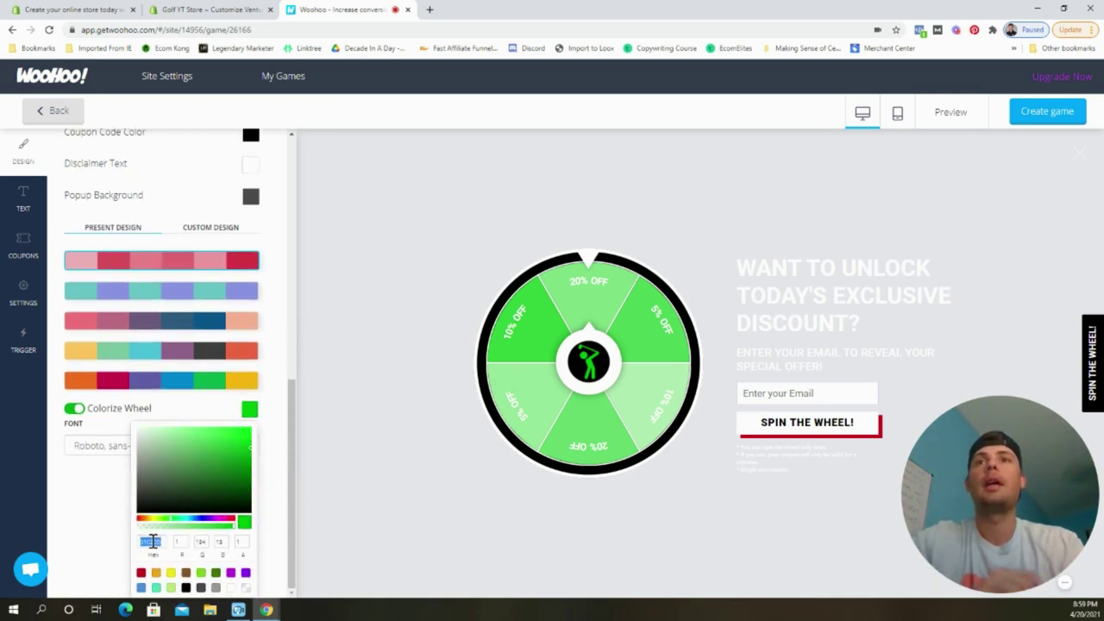
{"action": "left_click", "coordinate": [274, 276]}
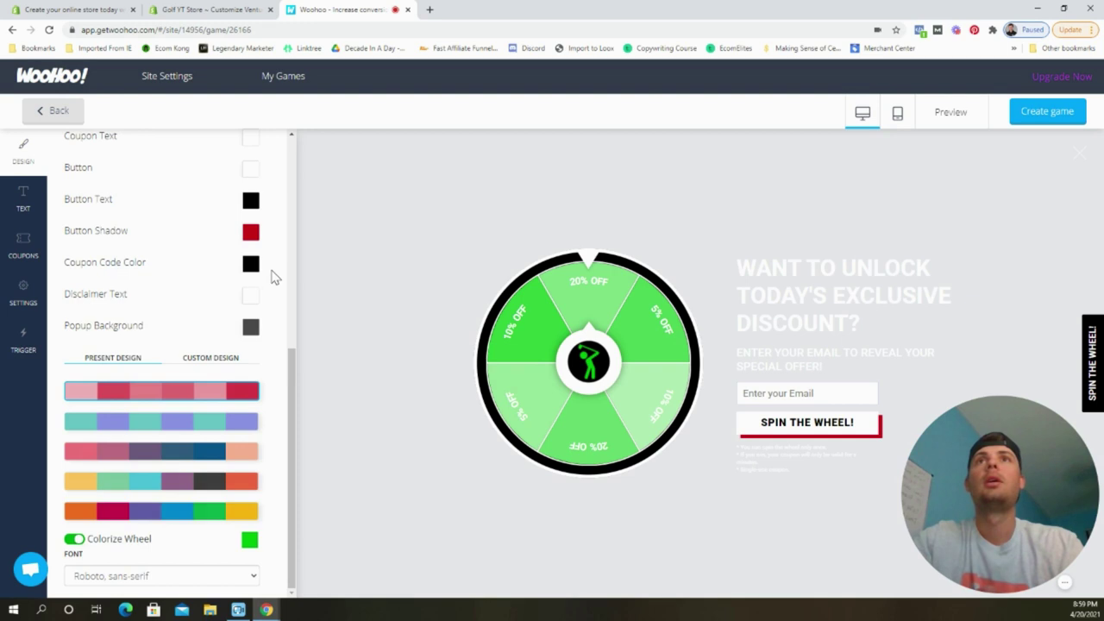
{"action": "scroll", "coordinate": [258, 310], "scroll_direction": "up", "scroll_amount": 3}
{"action": "left_click", "coordinate": [250, 345]}
{"action": "double_click", "coordinate": [158, 480]}
{"action": "key", "text": "ctrl+v"}
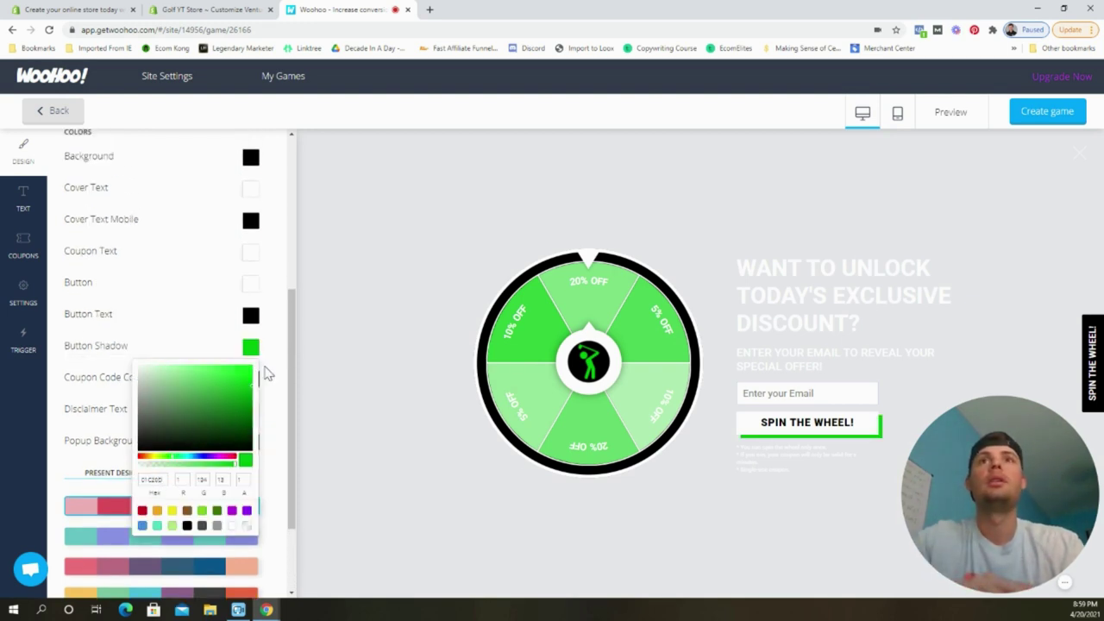
{"action": "left_click", "coordinate": [268, 375]}
{"action": "scroll", "coordinate": [207, 325], "scroll_direction": "up", "scroll_amount": 6}
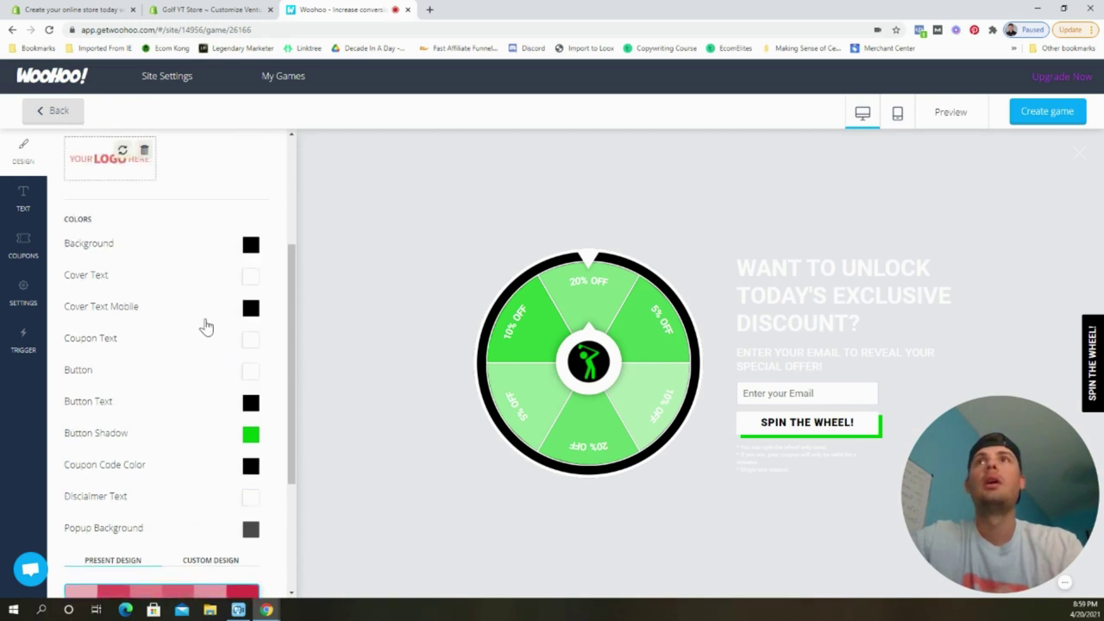
{"action": "left_click", "coordinate": [26, 200]}
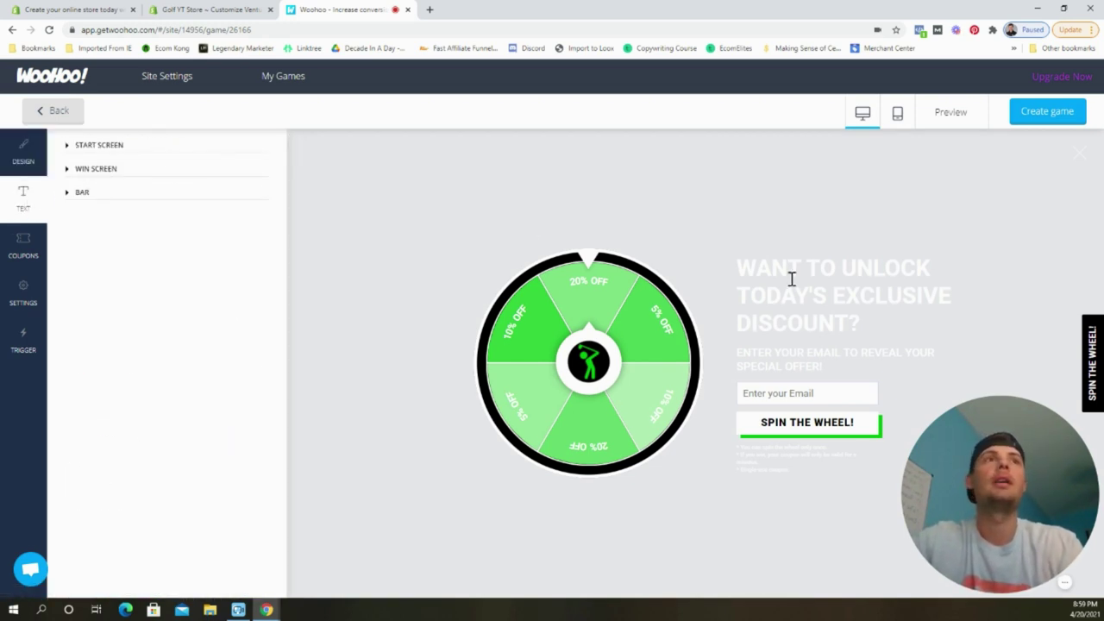
Set gravity 30 on both 10% OFF coupons, rows 3 and 6.
{"action": "left_click", "coordinate": [23, 248]}
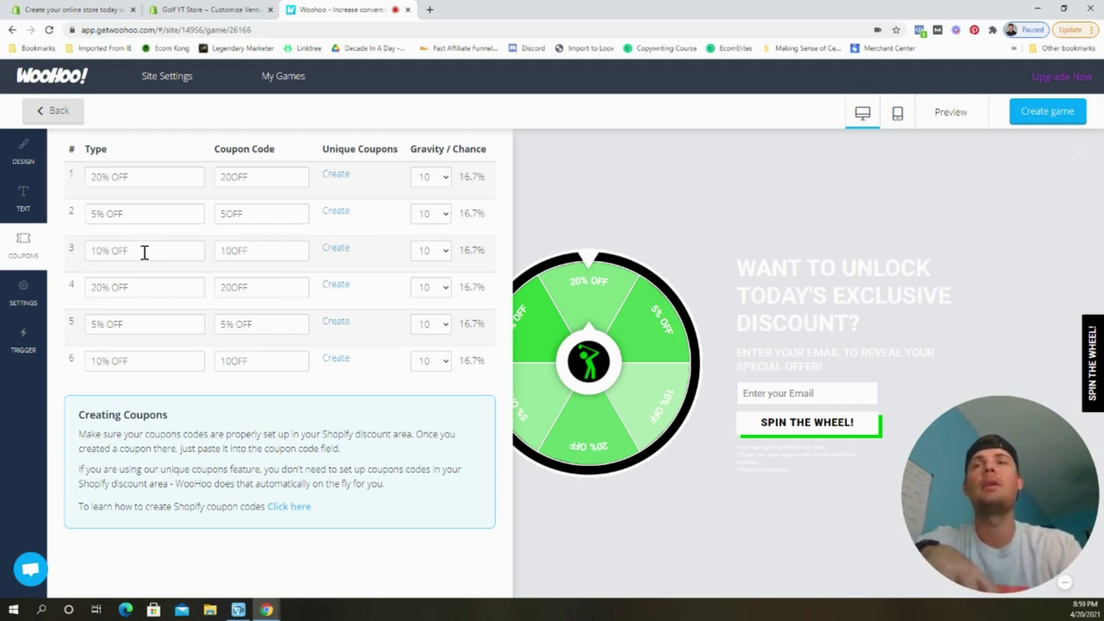
{"action": "left_click", "coordinate": [440, 255]}
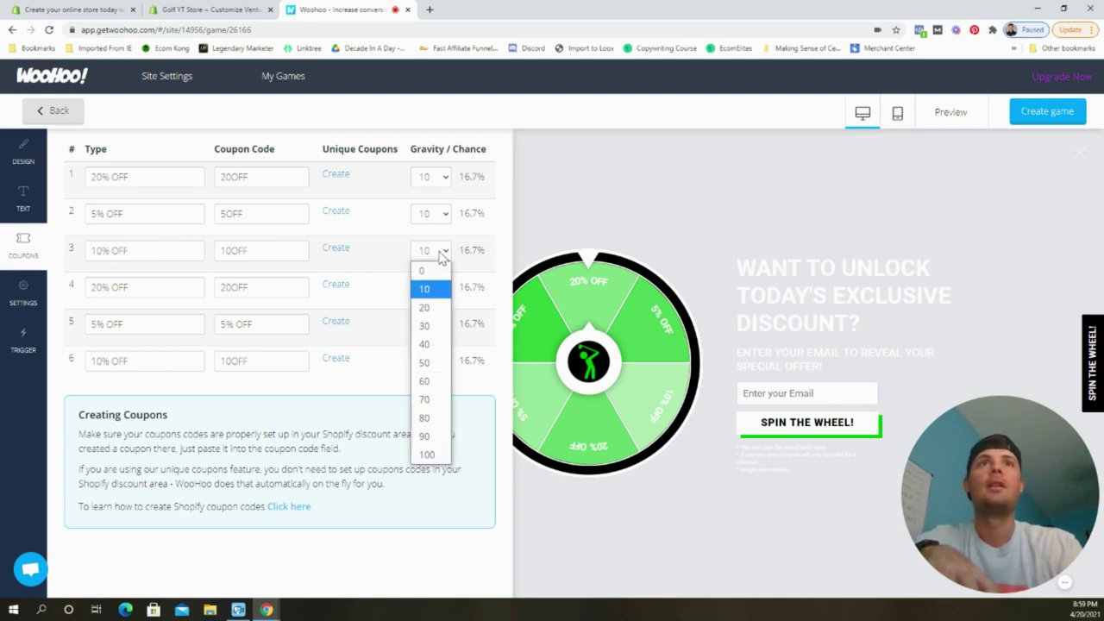
{"action": "left_click", "coordinate": [434, 328]}
{"action": "left_click", "coordinate": [436, 362]}
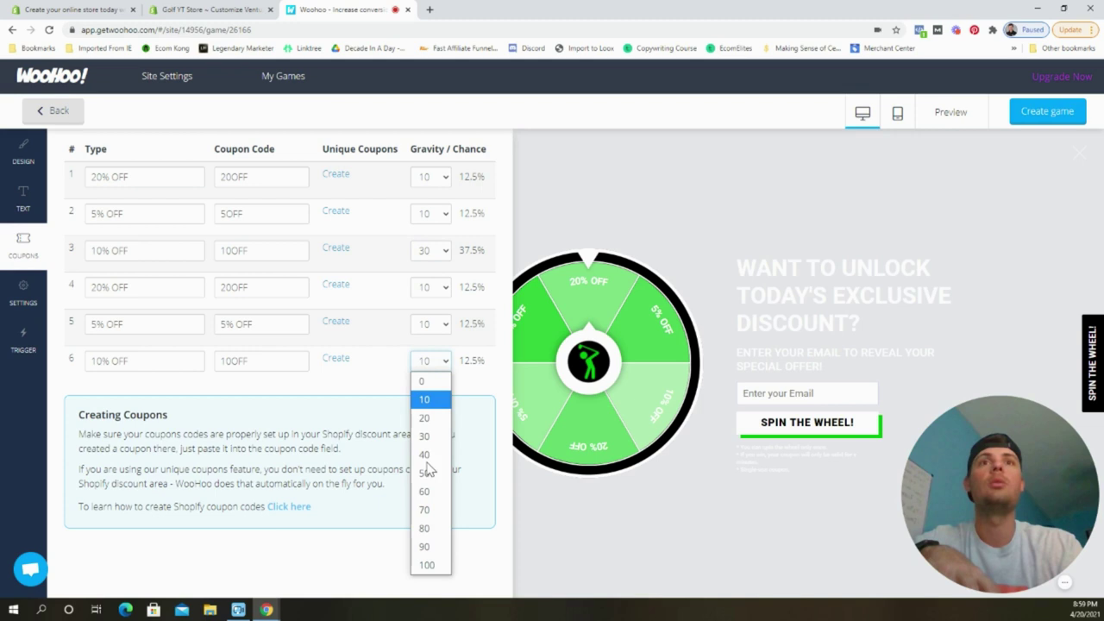
{"action": "left_click", "coordinate": [430, 433]}
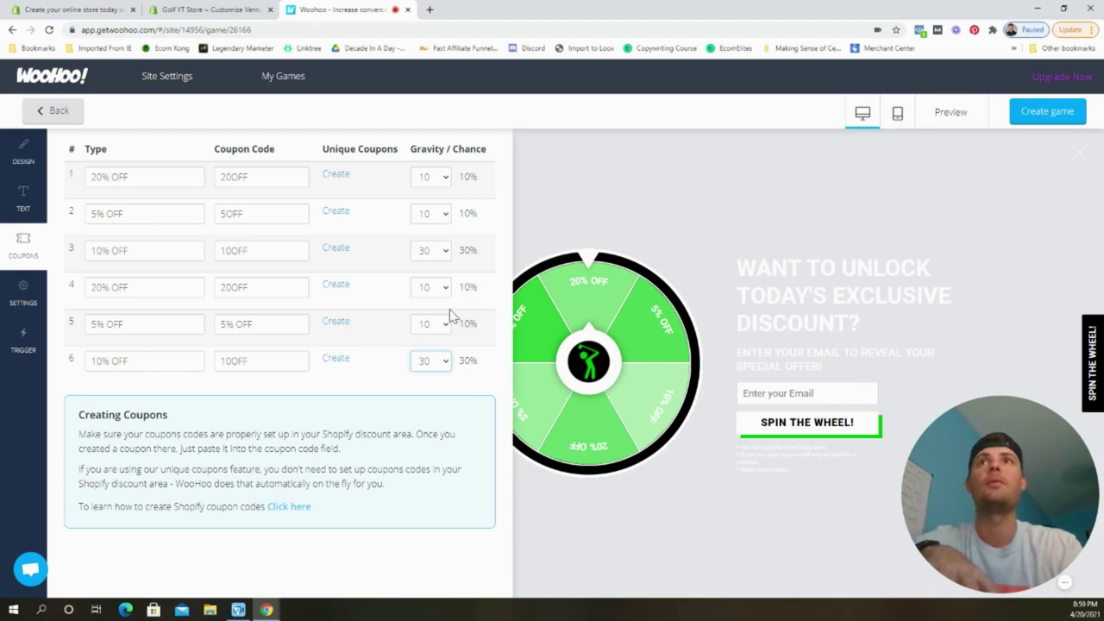
Trigger the wheel at 50% page scroll or after 5 seconds instead of 100% and 10.
{"action": "left_click", "coordinate": [26, 293]}
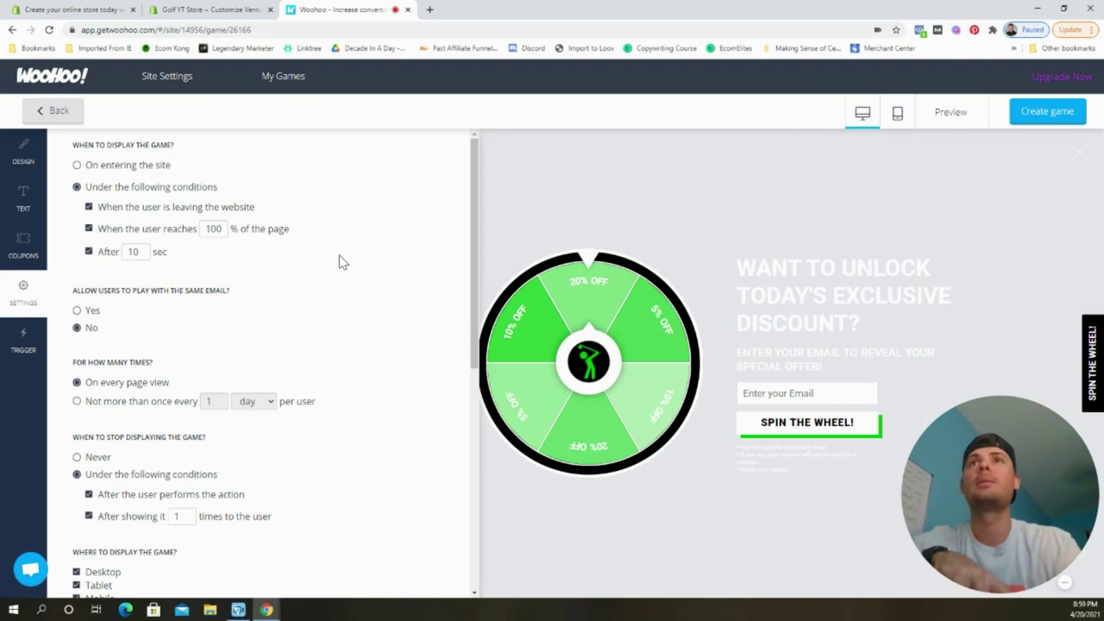
{"action": "scroll", "coordinate": [256, 288], "scroll_direction": "down", "scroll_amount": 1}
{"action": "scroll", "coordinate": [220, 225], "scroll_direction": "up", "scroll_amount": 1}
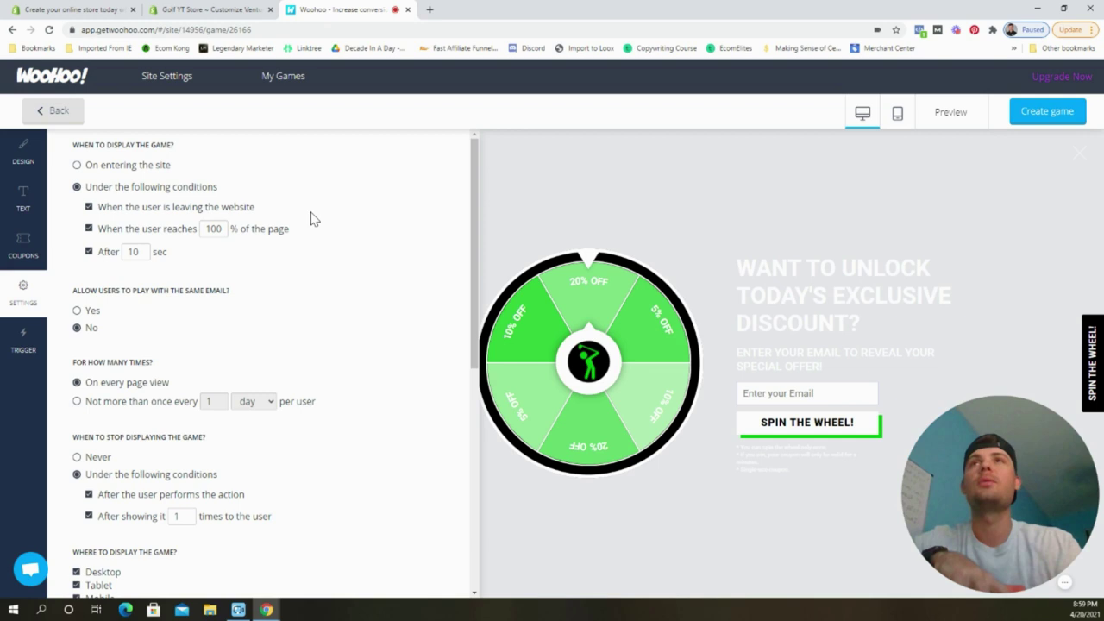
{"action": "double_click", "coordinate": [211, 228]}
{"action": "type", "text": "50"}
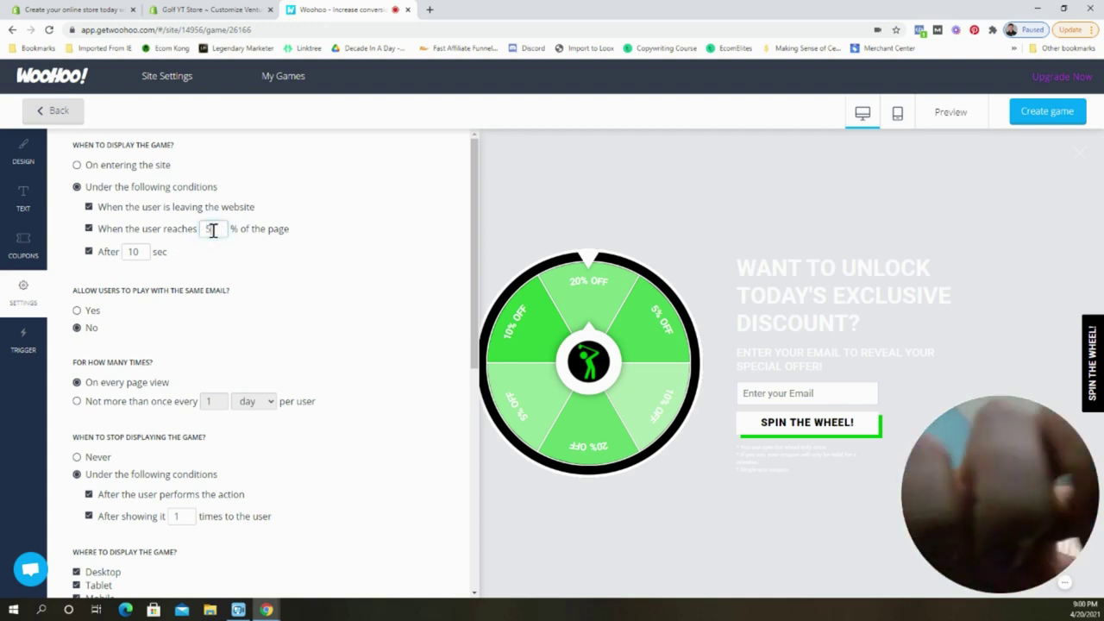
{"action": "double_click", "coordinate": [133, 251]}
{"action": "type", "text": "5"}
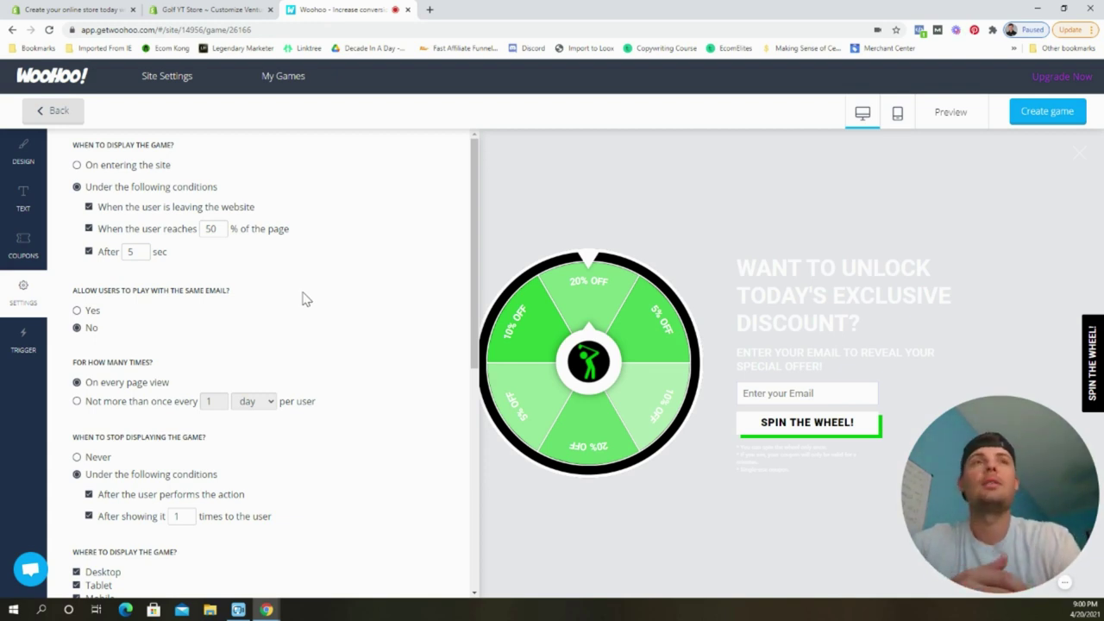
{"action": "scroll", "coordinate": [292, 305], "scroll_direction": "down", "scroll_amount": 1}
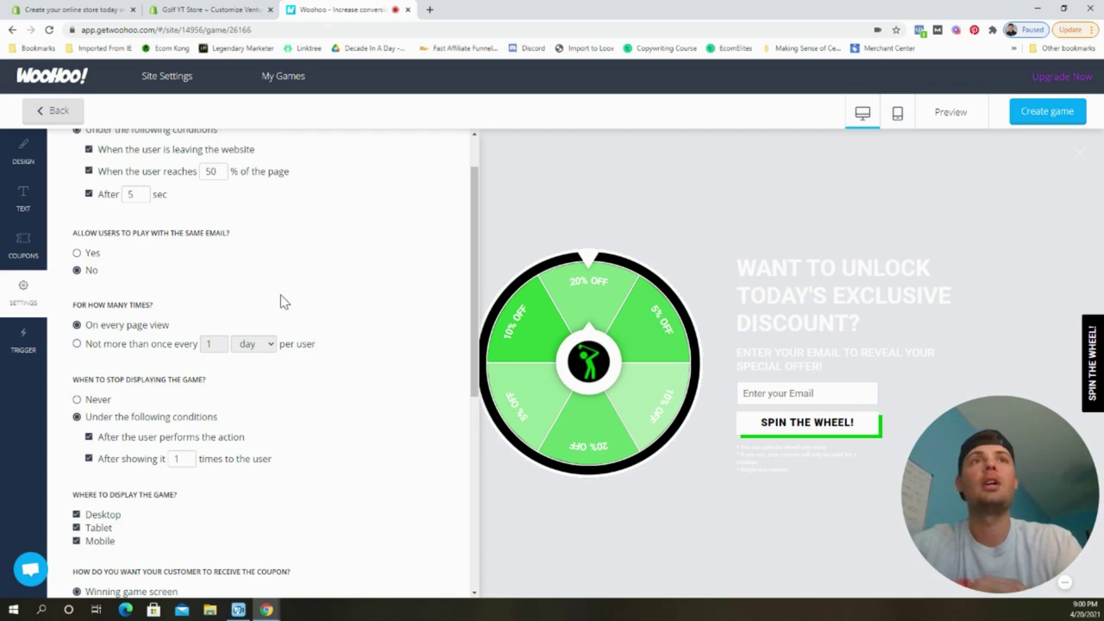
Limit the wheel to showing not more than once every 1 day.
{"action": "left_click", "coordinate": [163, 344]}
{"action": "scroll", "coordinate": [362, 323], "scroll_direction": "down", "scroll_amount": 2}
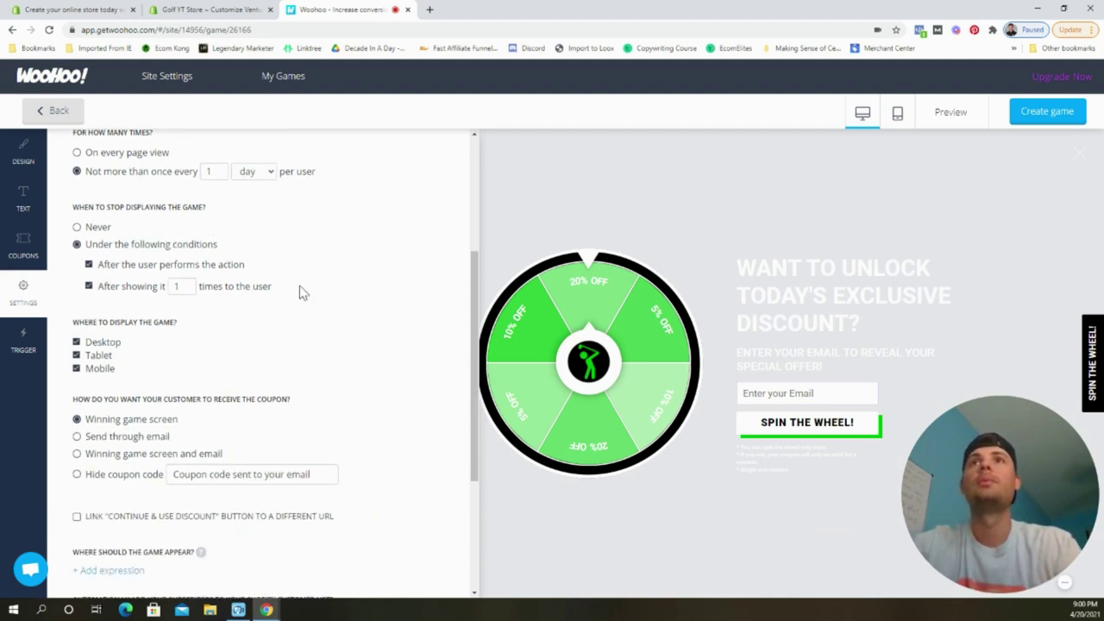
{"action": "scroll", "coordinate": [304, 294], "scroll_direction": "down", "scroll_amount": 1}
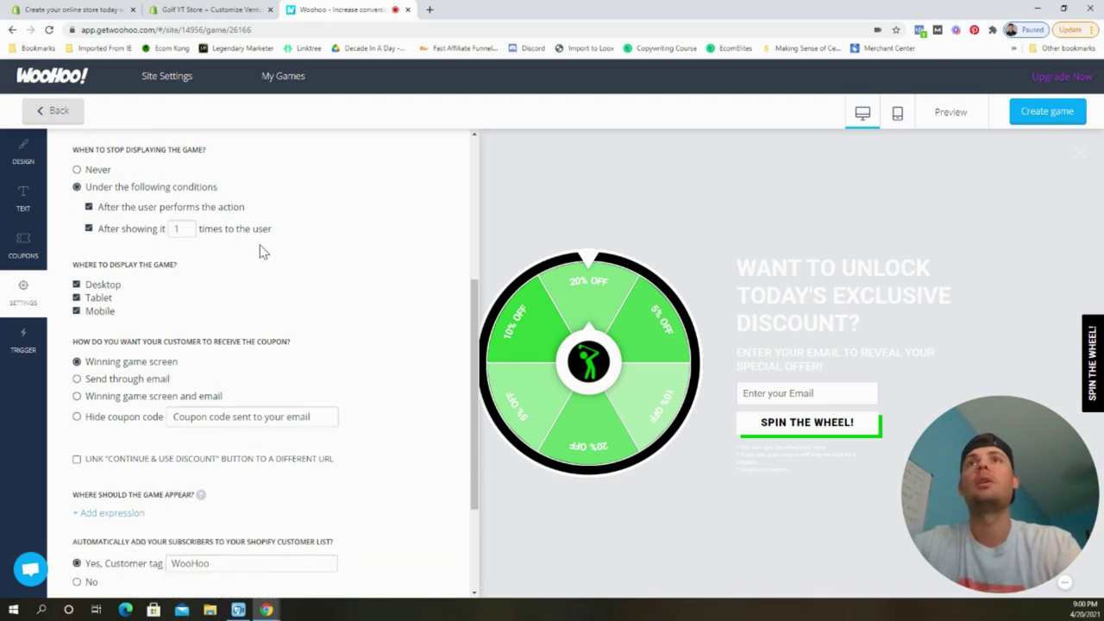
{"action": "scroll", "coordinate": [239, 278], "scroll_direction": "down", "scroll_amount": 1}
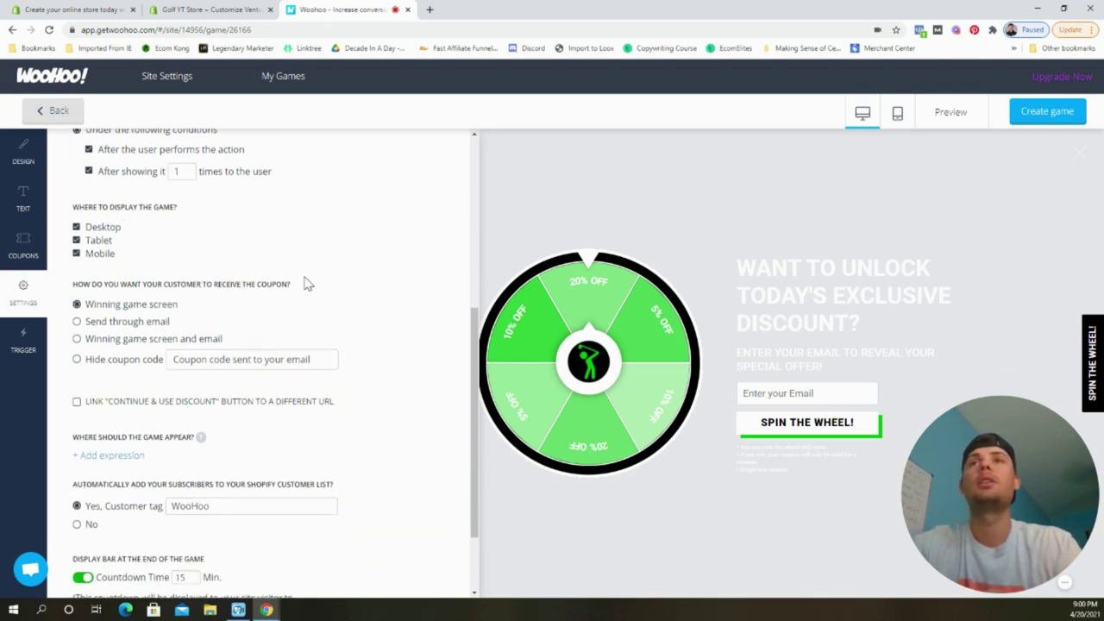
{"action": "scroll", "coordinate": [306, 282], "scroll_direction": "down", "scroll_amount": 1}
{"action": "scroll", "coordinate": [327, 280], "scroll_direction": "down", "scroll_amount": 1}
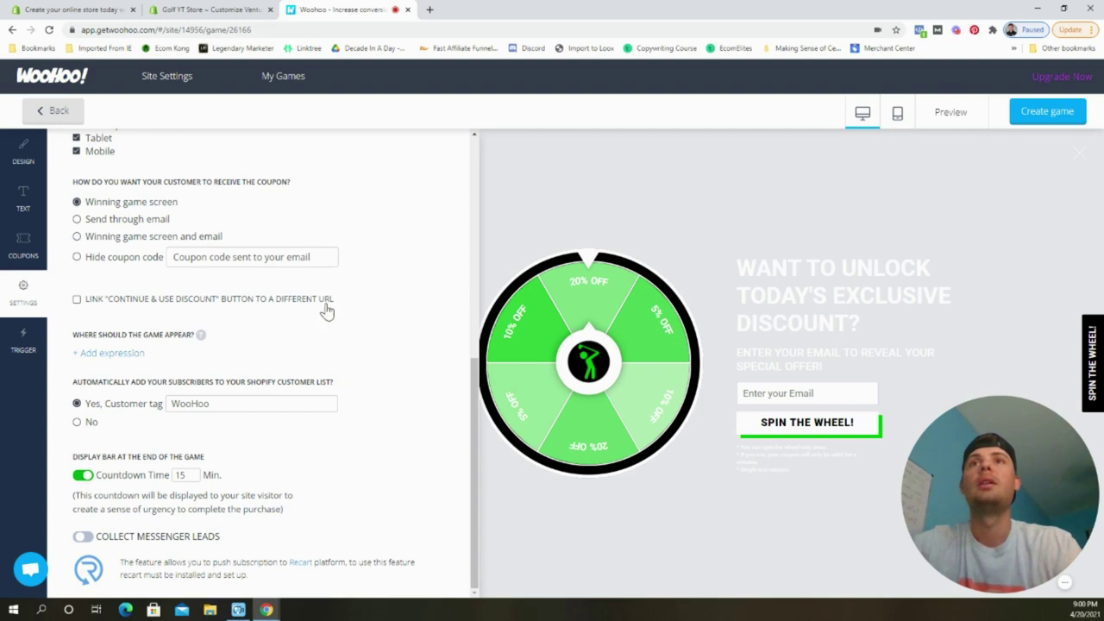
Set adding subscribers to the Shopify customer list to No and disable Countdown Time.
{"action": "left_click", "coordinate": [91, 427]}
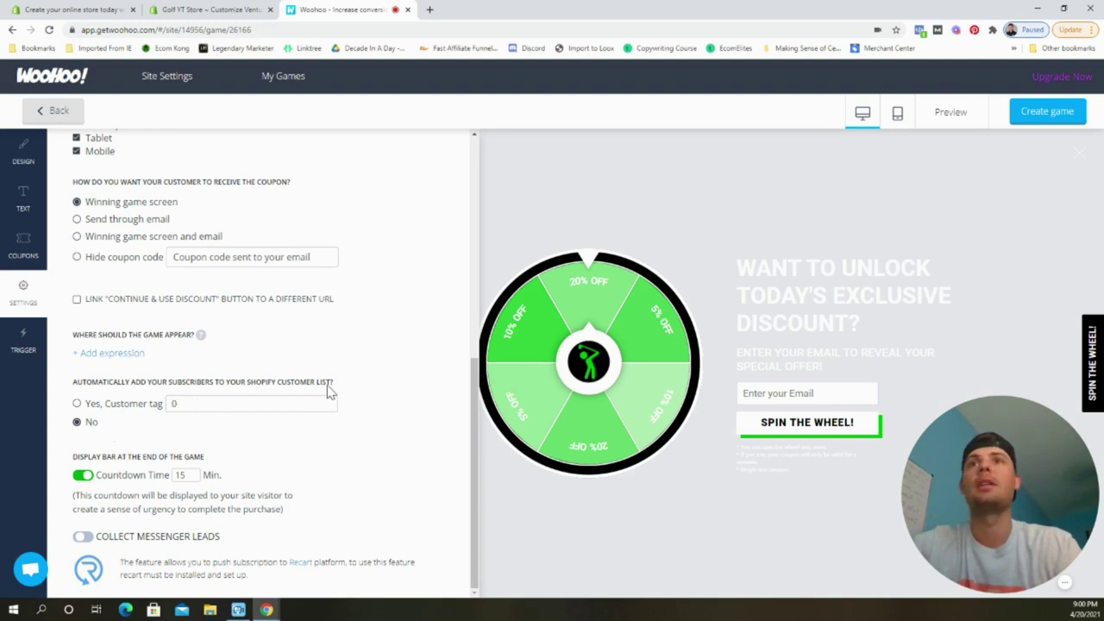
{"action": "left_click", "coordinate": [83, 477]}
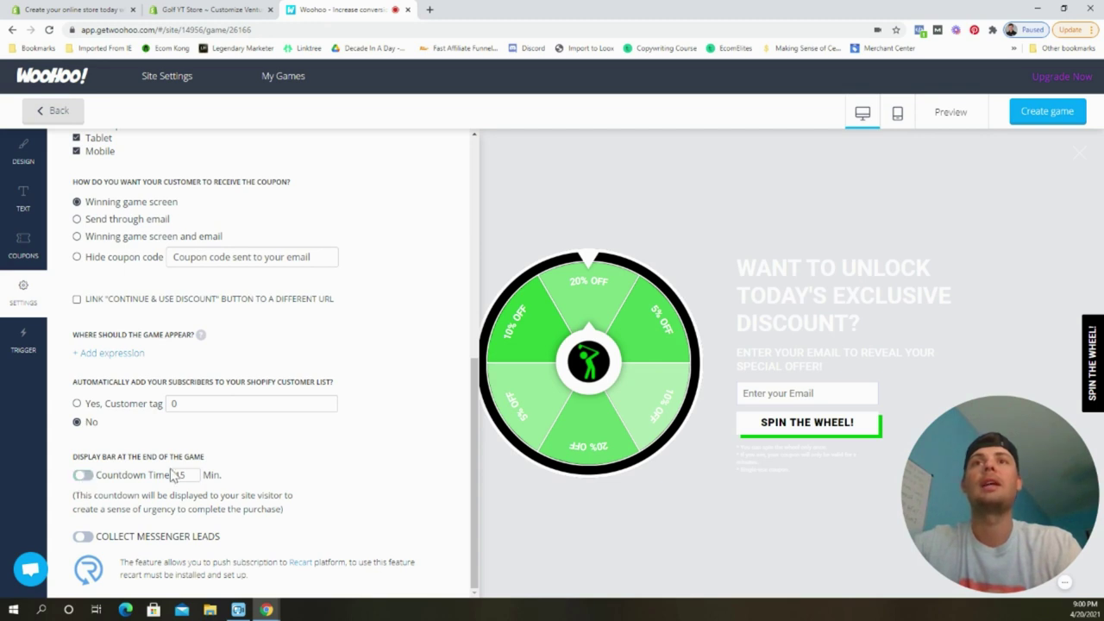
{"action": "scroll", "coordinate": [289, 451], "scroll_direction": "up", "scroll_amount": 3}
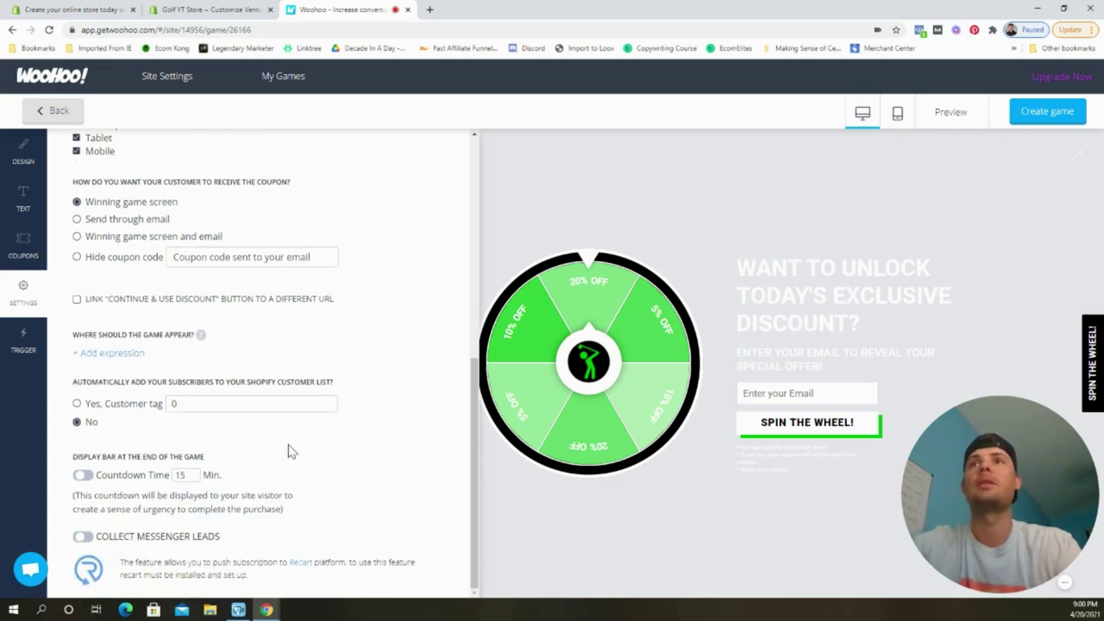
{"action": "scroll", "coordinate": [289, 451], "scroll_direction": "up", "scroll_amount": 8}
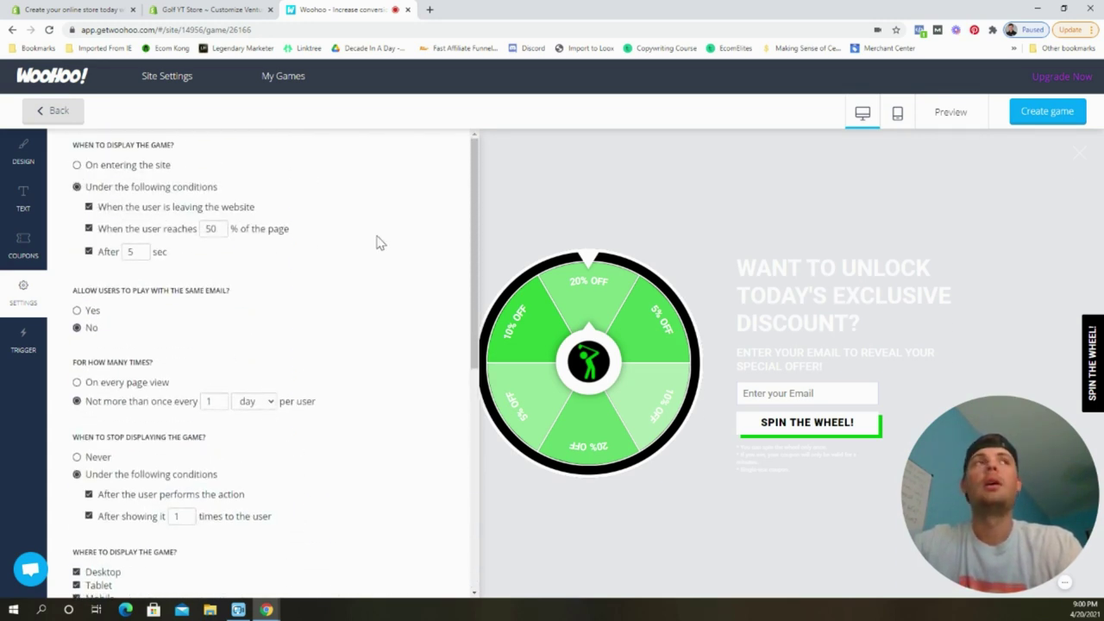
Create and save the Spinthewheel 1 game so it goes live on the store.
{"action": "left_click", "coordinate": [1023, 124]}
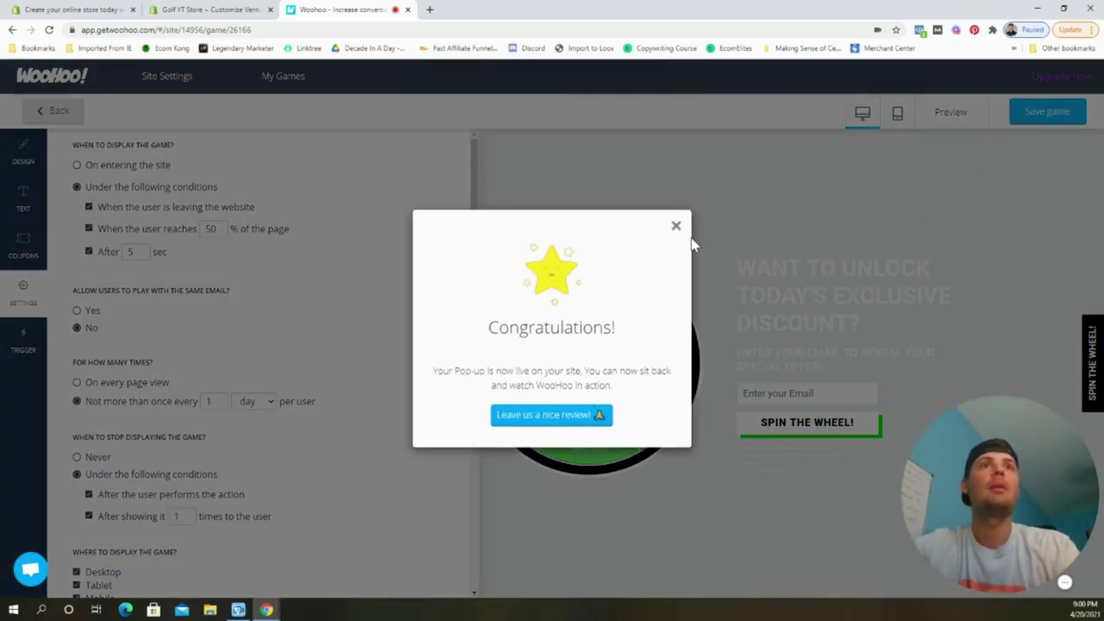
{"action": "left_click", "coordinate": [676, 226]}
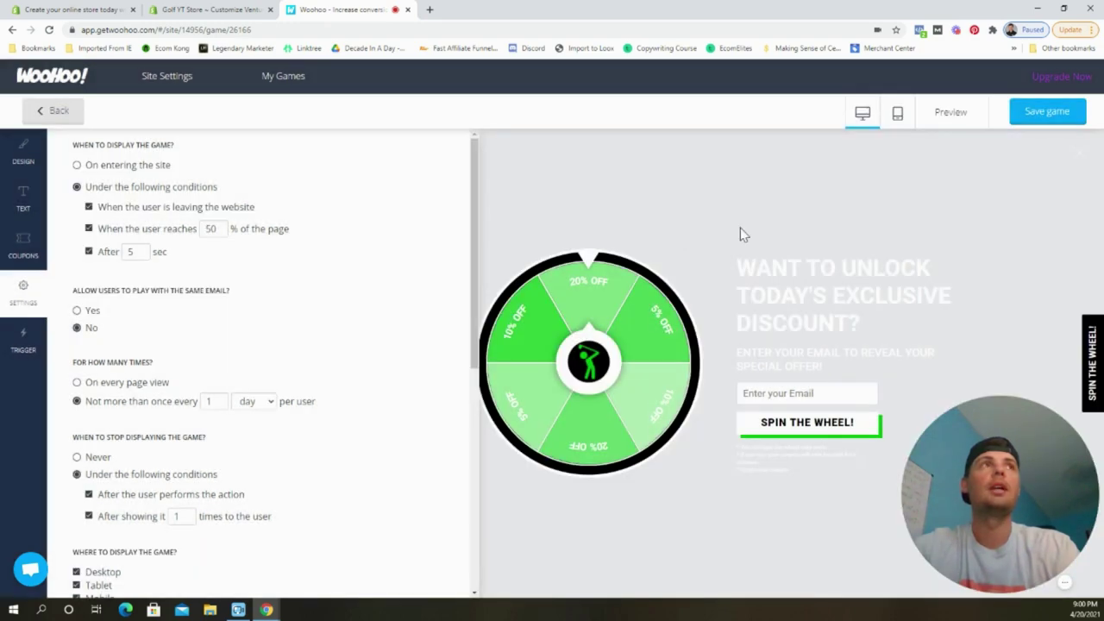
{"action": "left_click", "coordinate": [1031, 119]}
{"action": "left_click", "coordinate": [73, 119]}
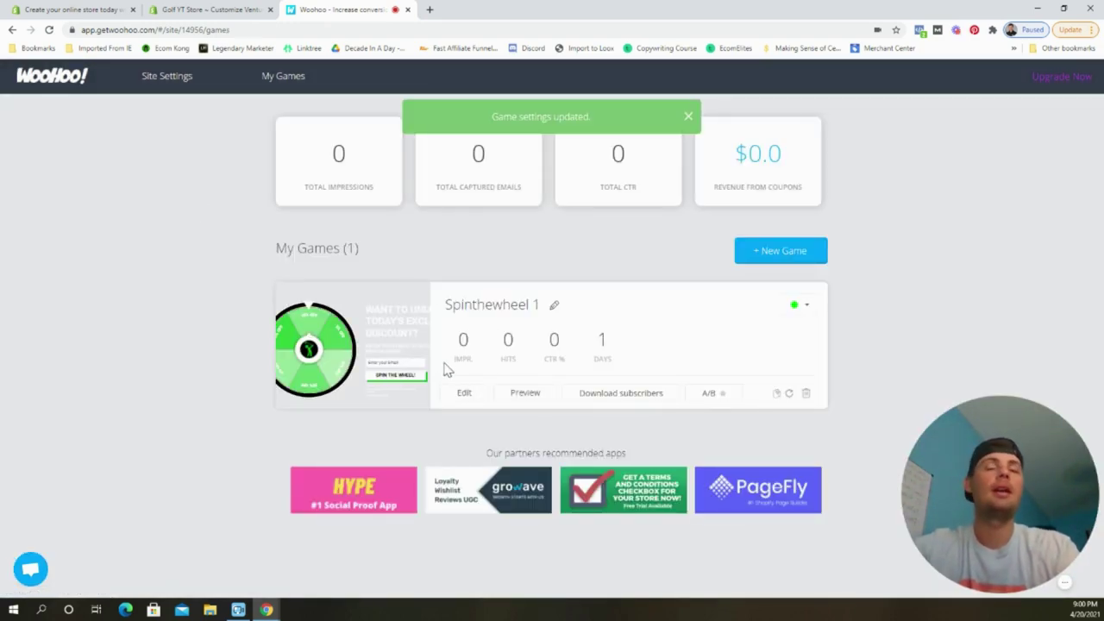
{"action": "left_click", "coordinate": [231, 13]}
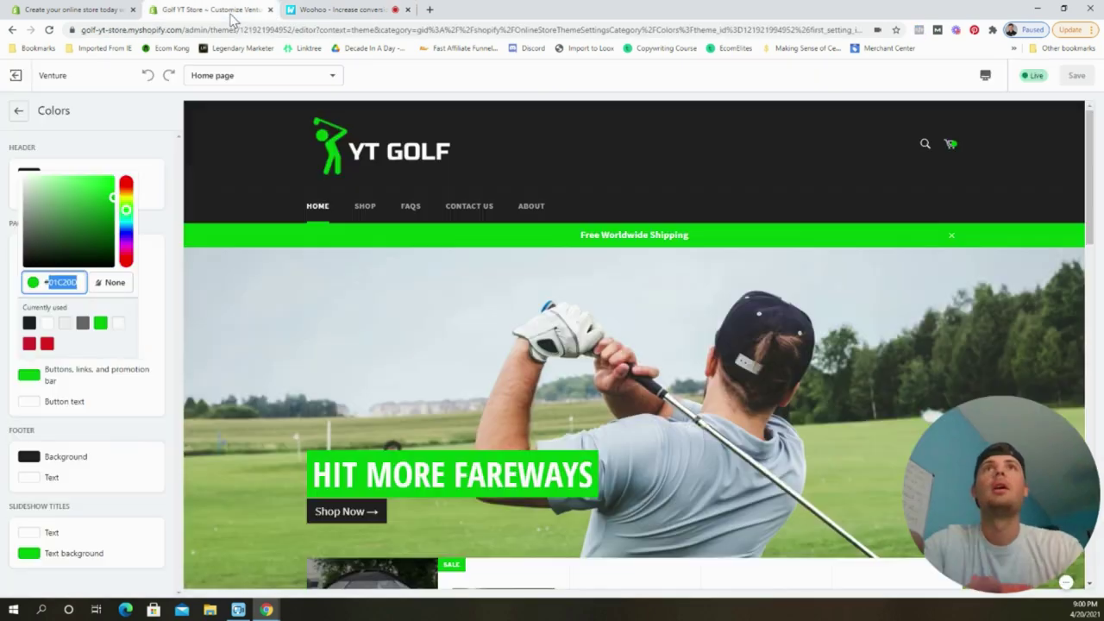
Open the live Golf YT Store storefront preview from Online Store.
{"action": "left_click", "coordinate": [14, 76]}
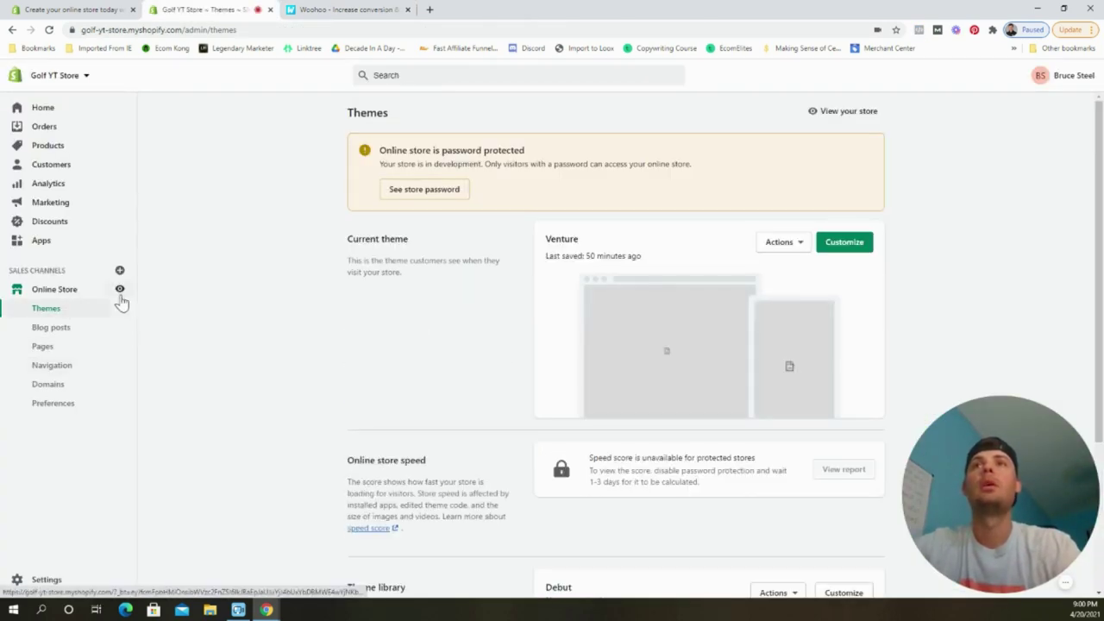
{"action": "left_click", "coordinate": [121, 295]}
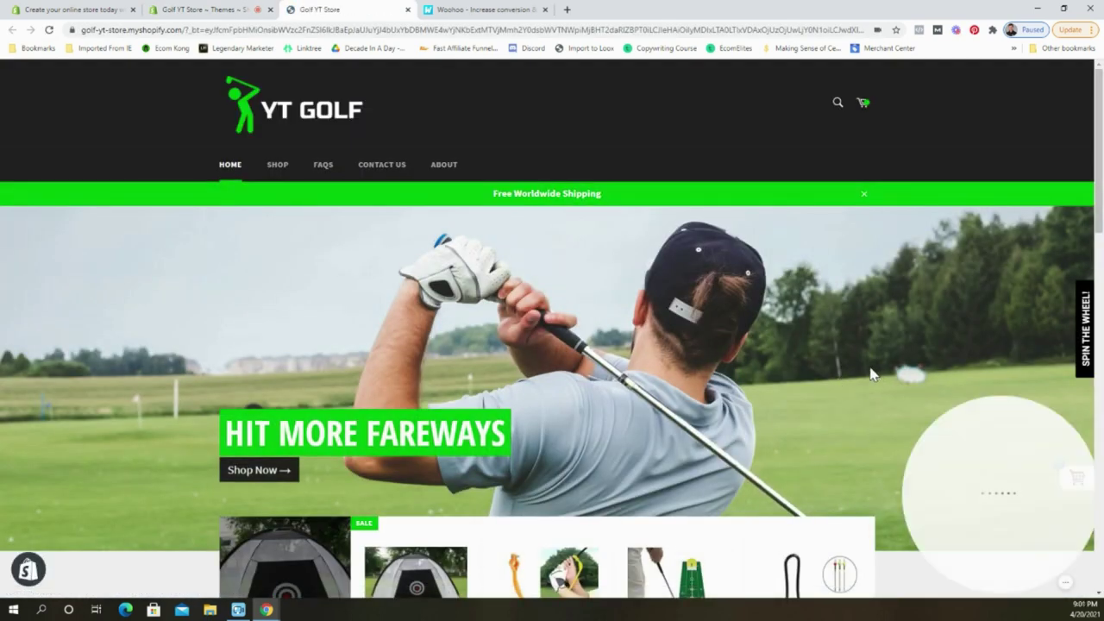
{"action": "scroll", "coordinate": [701, 331], "scroll_direction": "down", "scroll_amount": 5}
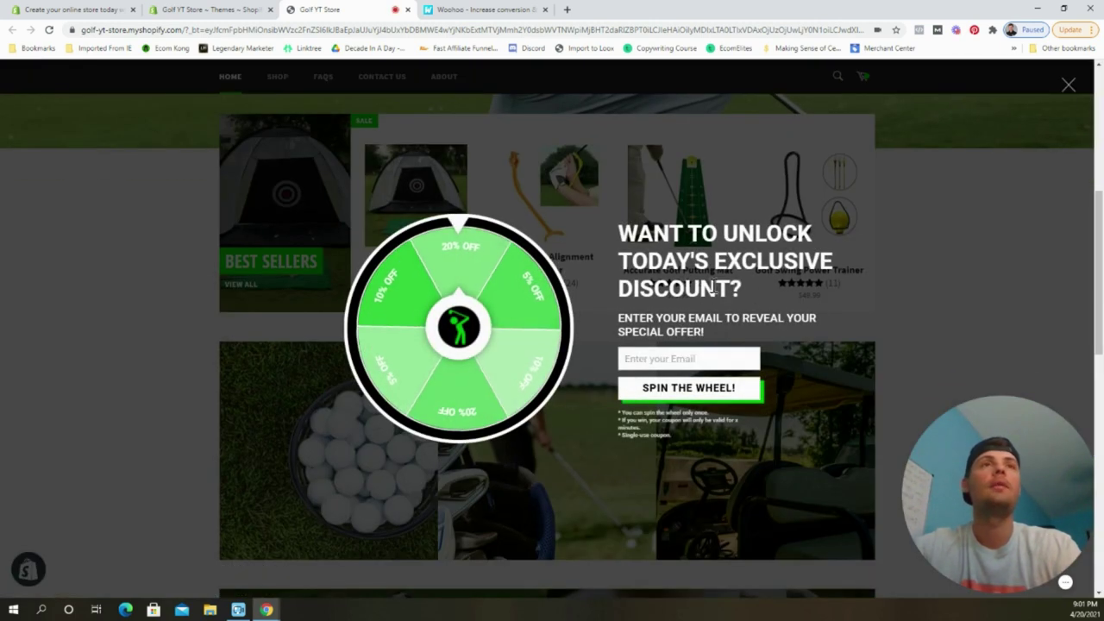
Enter a test email in the popup, spin, and apply the won 10% OFF code 10OFF.
{"action": "left_click", "coordinate": [691, 358]}
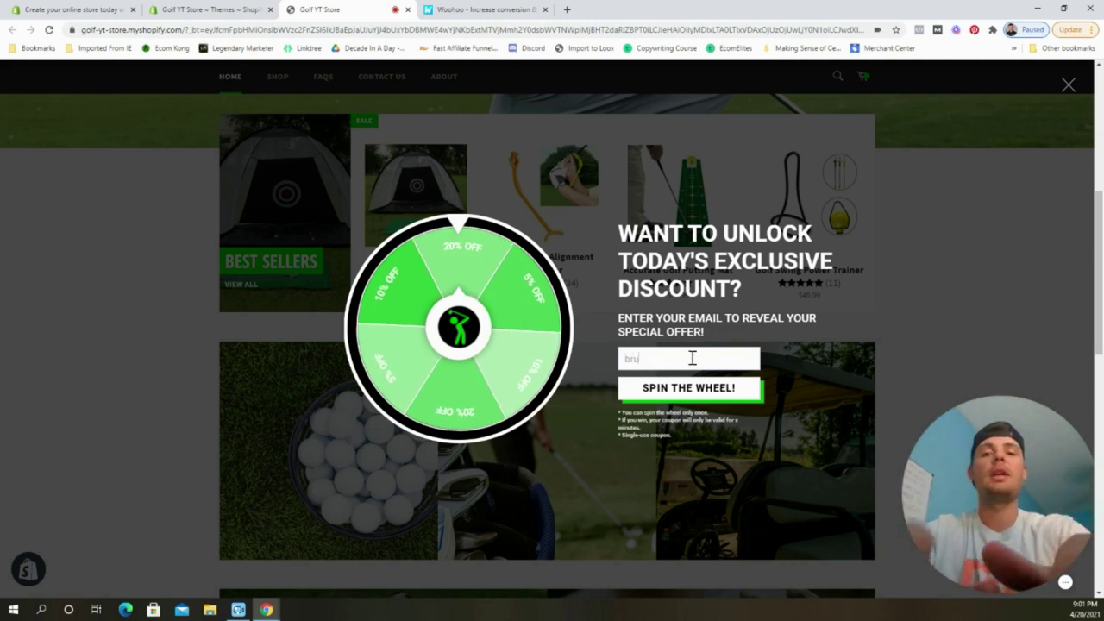
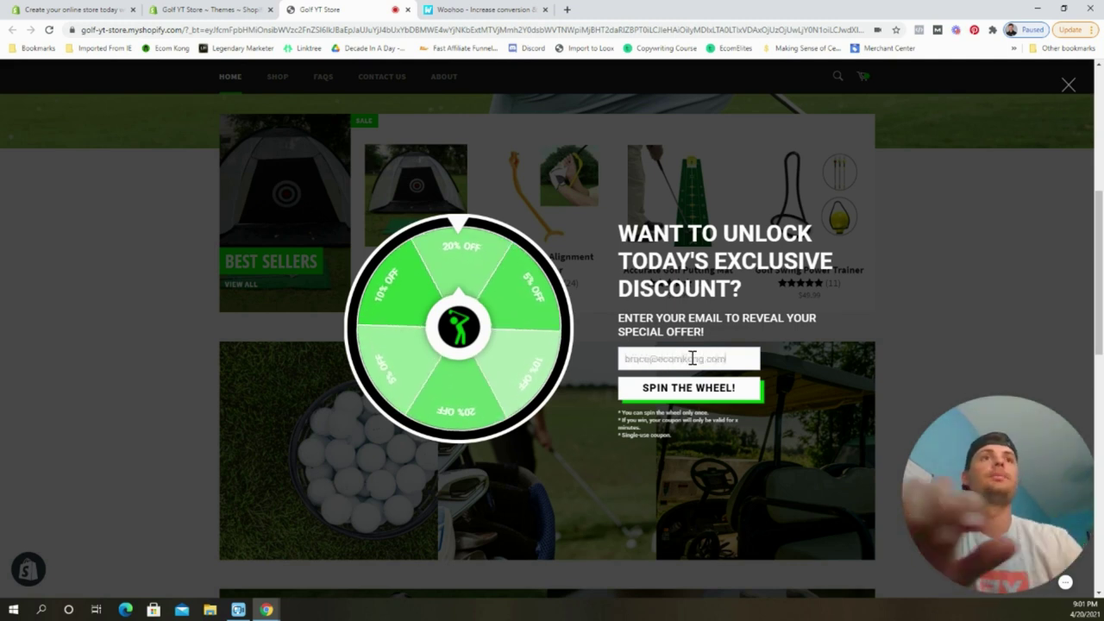
{"action": "left_click", "coordinate": [662, 388]}
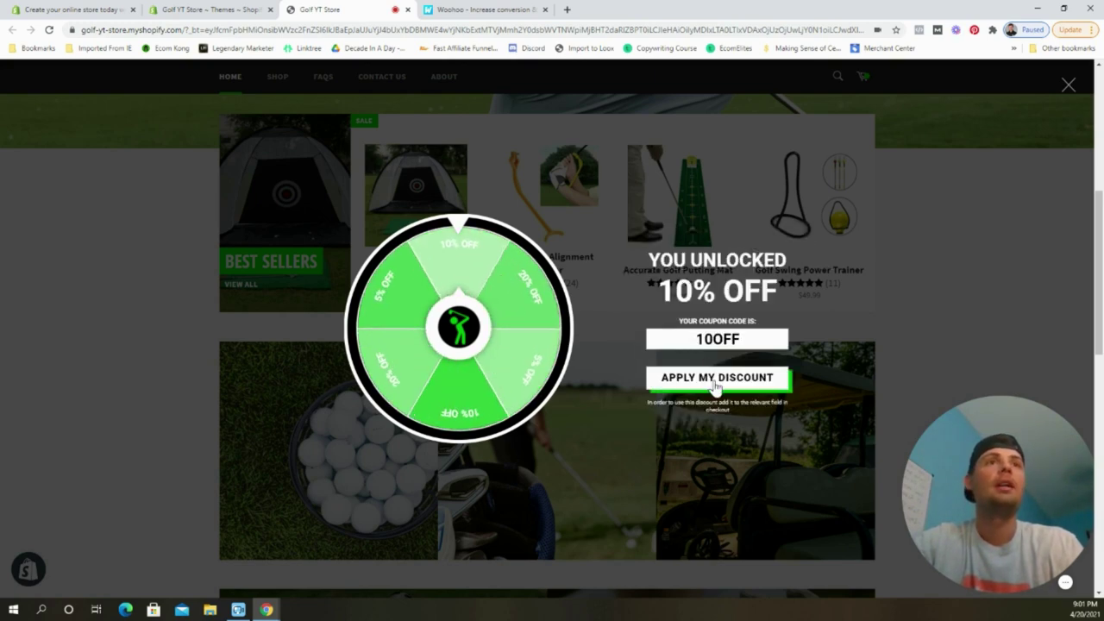
{"action": "left_click", "coordinate": [714, 382]}
{"action": "scroll", "coordinate": [845, 344], "scroll_direction": "up", "scroll_amount": 2}
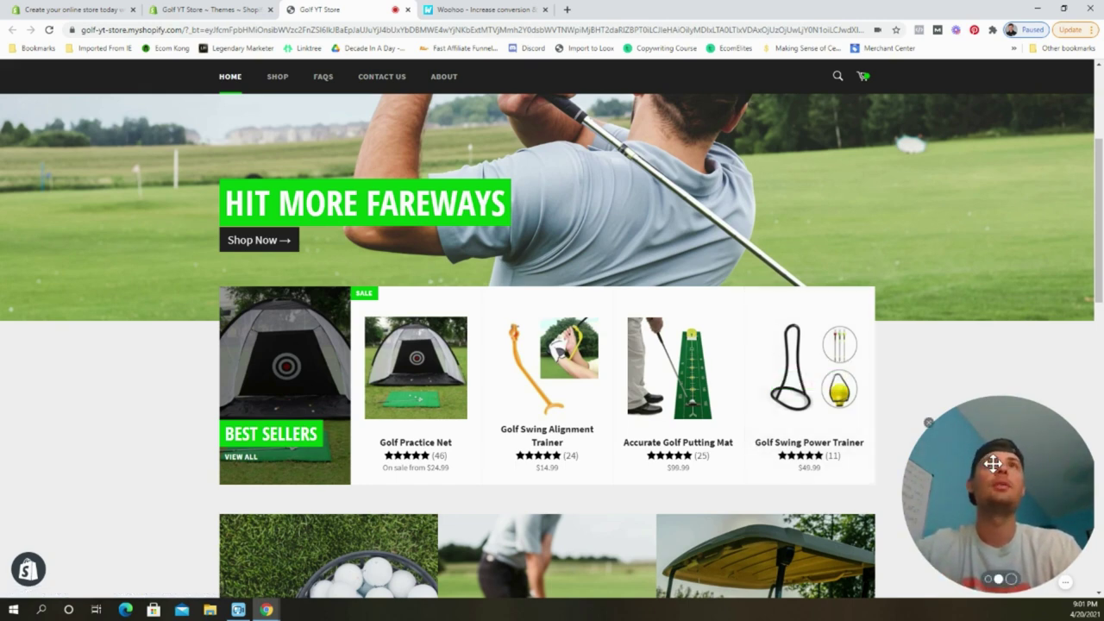
Reload the WooHoo My Games dashboard so Spinthewheel 1 shows 1 impression, 1 email and 100% CTR.
{"action": "left_click", "coordinate": [466, 11]}
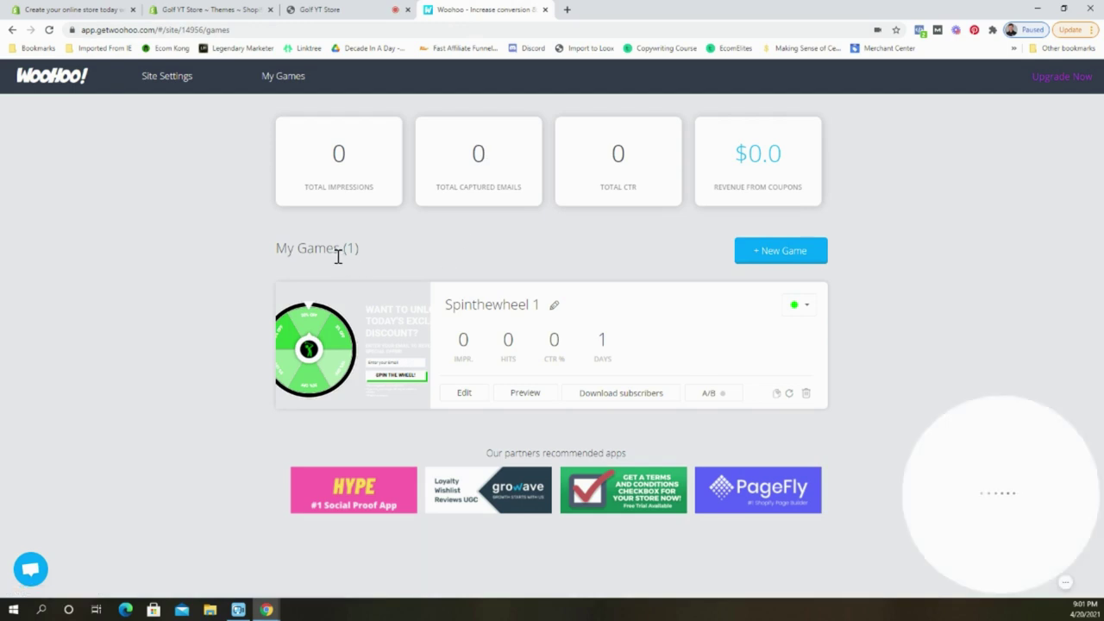
{"action": "left_click", "coordinate": [49, 29]}
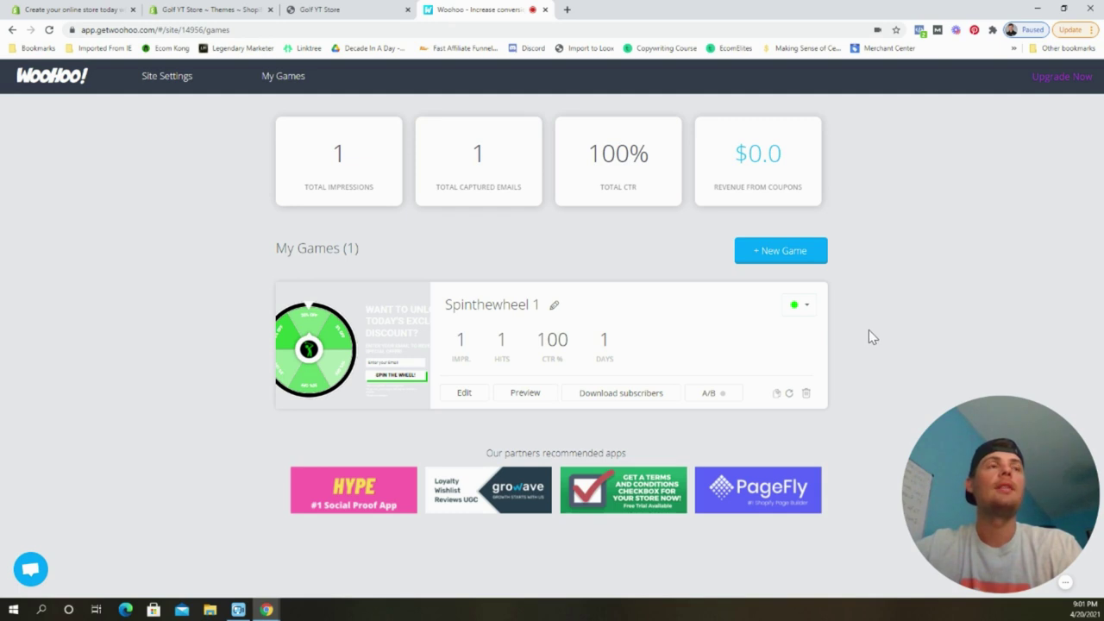
{"action": "left_click_drag", "start_coordinate": [968, 468], "coordinate": [956, 476]}
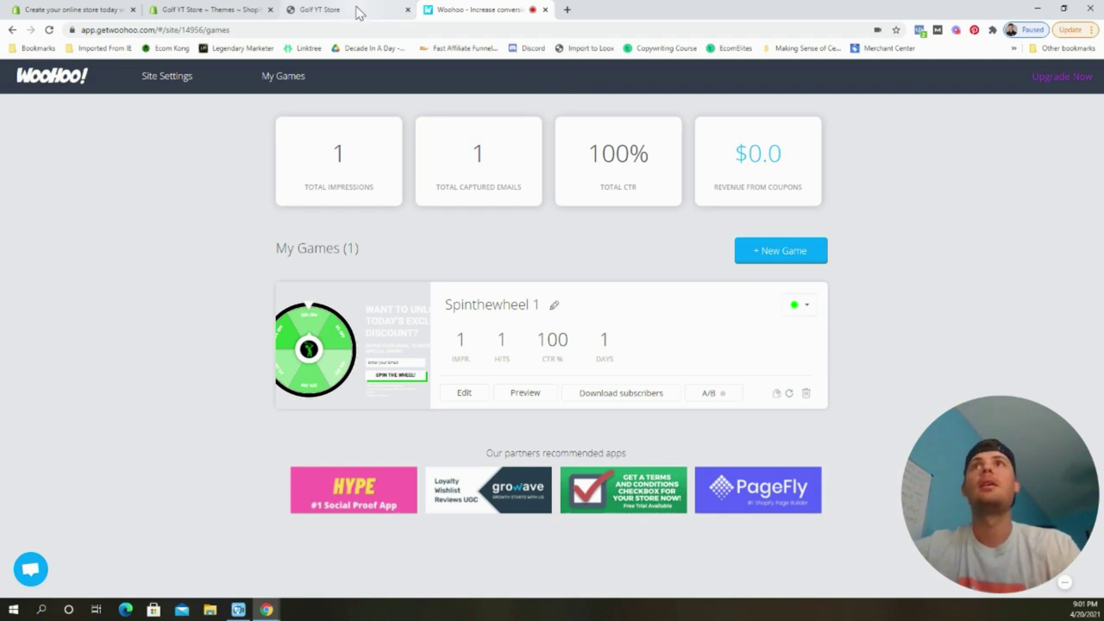
Search the Shopify App Store for 'sms bump'.
{"action": "left_click", "coordinate": [216, 10]}
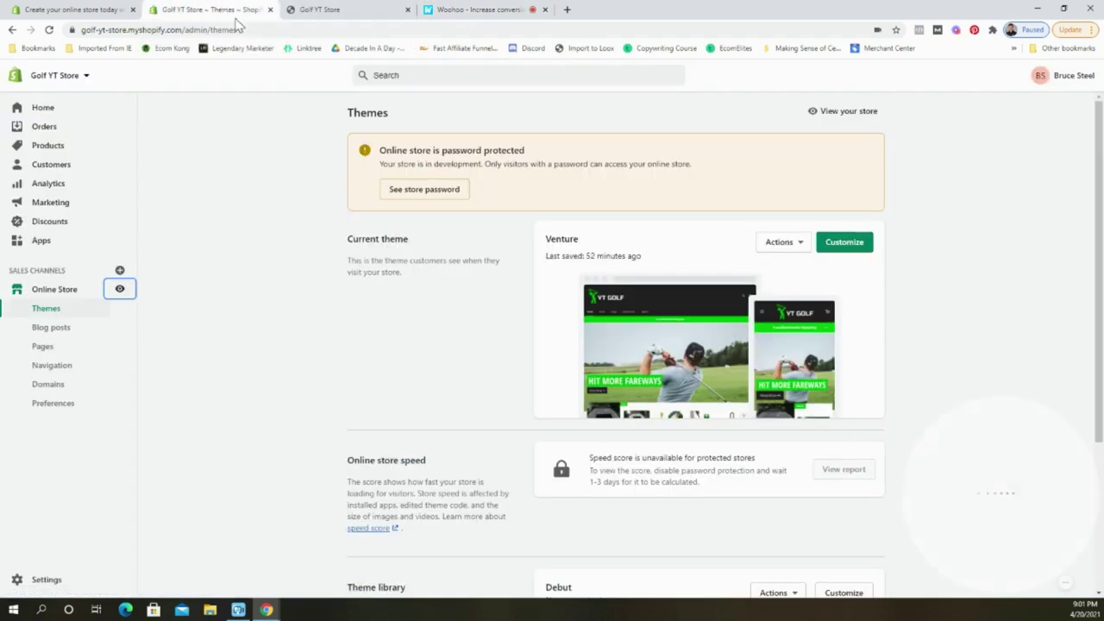
{"action": "left_click", "coordinate": [74, 244]}
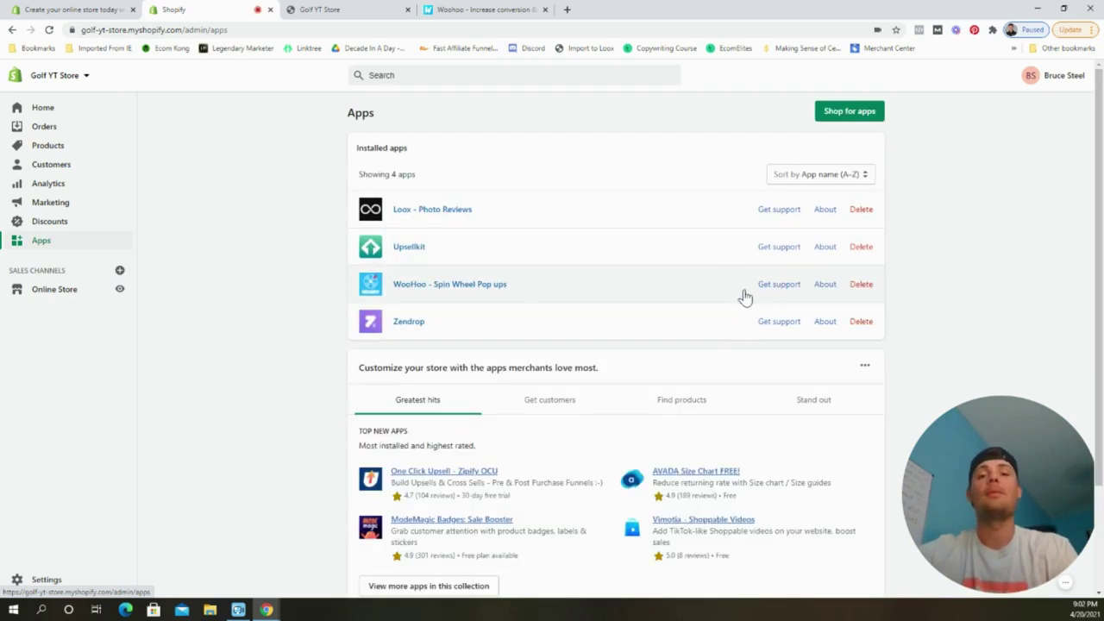
{"action": "left_click", "coordinate": [862, 119]}
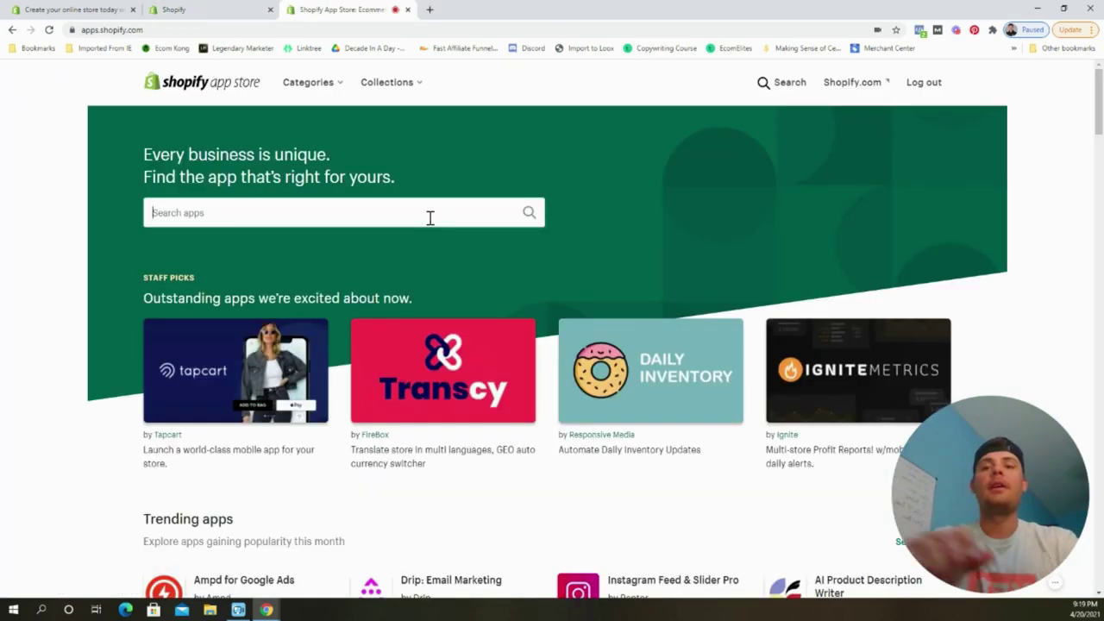
{"action": "left_click", "coordinate": [430, 212]}
{"action": "type", "text": "sms bump"}
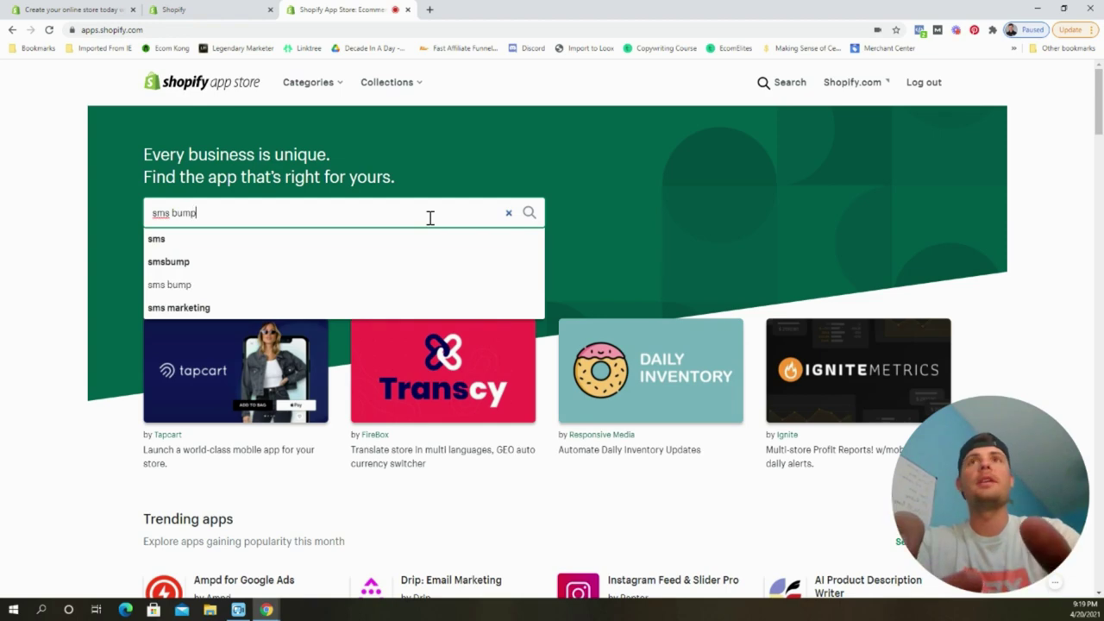
{"action": "key", "text": "Return"}
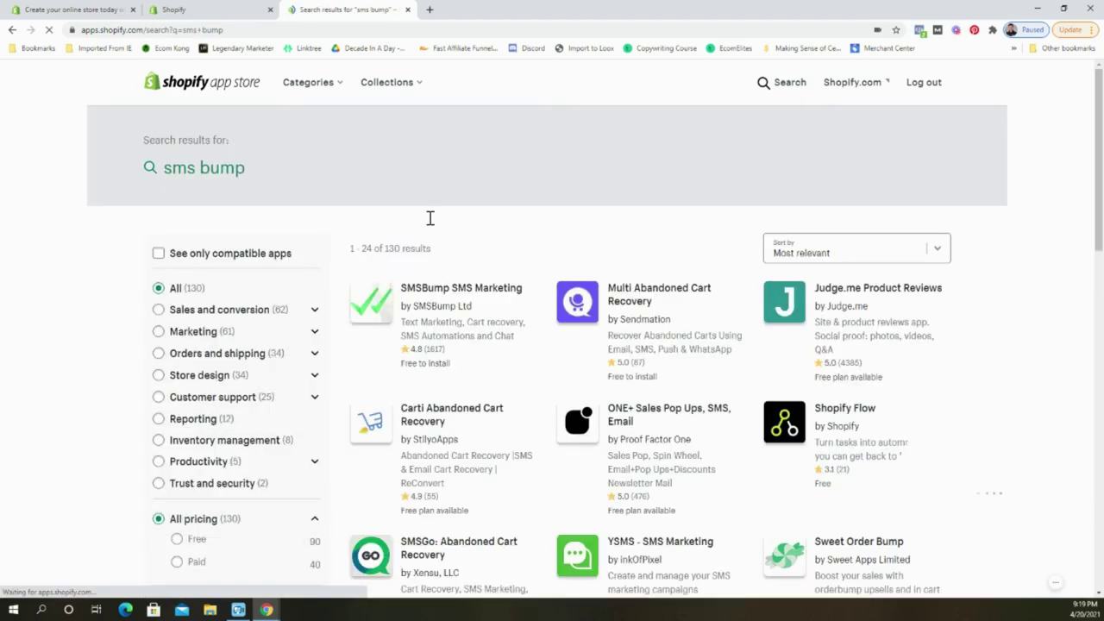
Add the SMSBump SMS Marketing app and approve its installation on the store.
{"action": "left_click", "coordinate": [479, 288]}
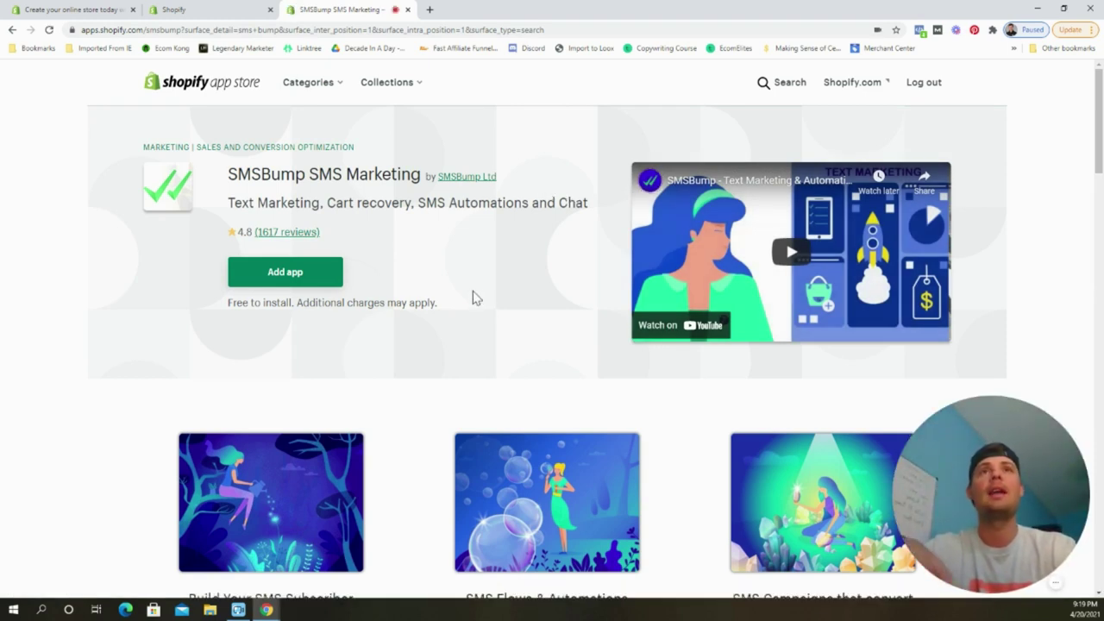
{"action": "left_click", "coordinate": [326, 284]}
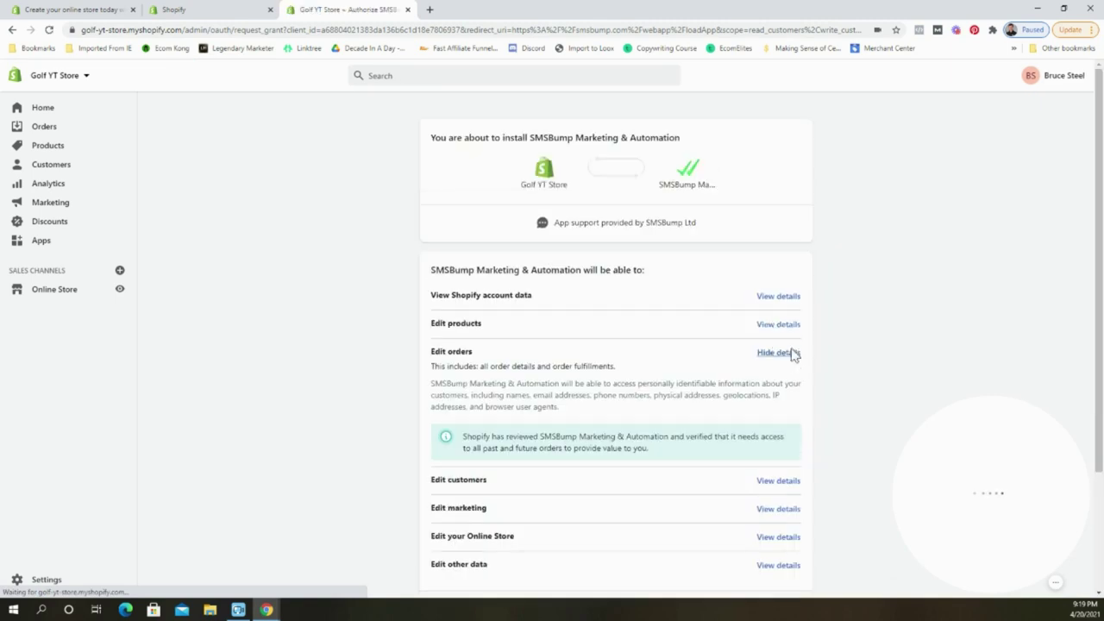
{"action": "scroll", "coordinate": [793, 360], "scroll_direction": "down", "scroll_amount": 3}
{"action": "left_click", "coordinate": [795, 512]}
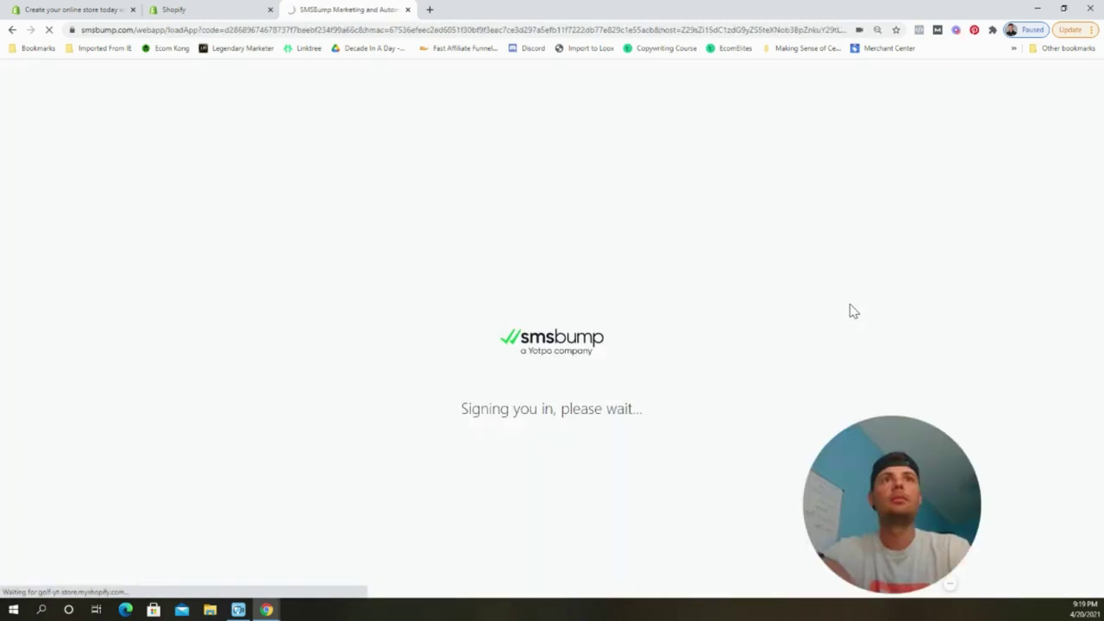
Open the Automations list from the SMSBump dashboard sidebar.
{"action": "left_click_drag", "start_coordinate": [914, 500], "coordinate": [1029, 512]}
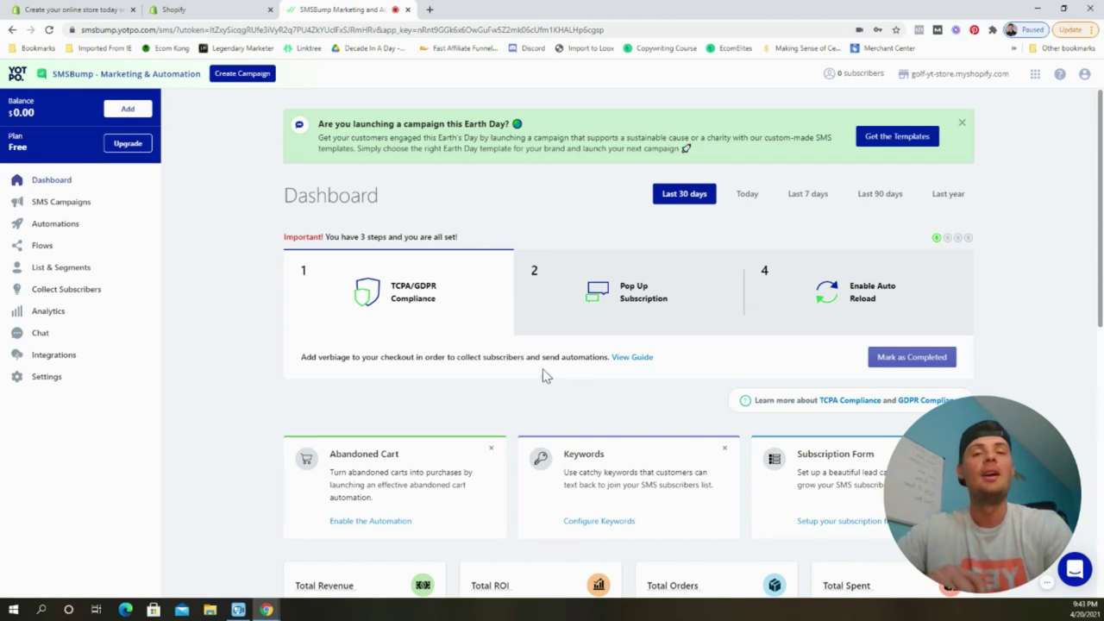
{"action": "left_click", "coordinate": [82, 226]}
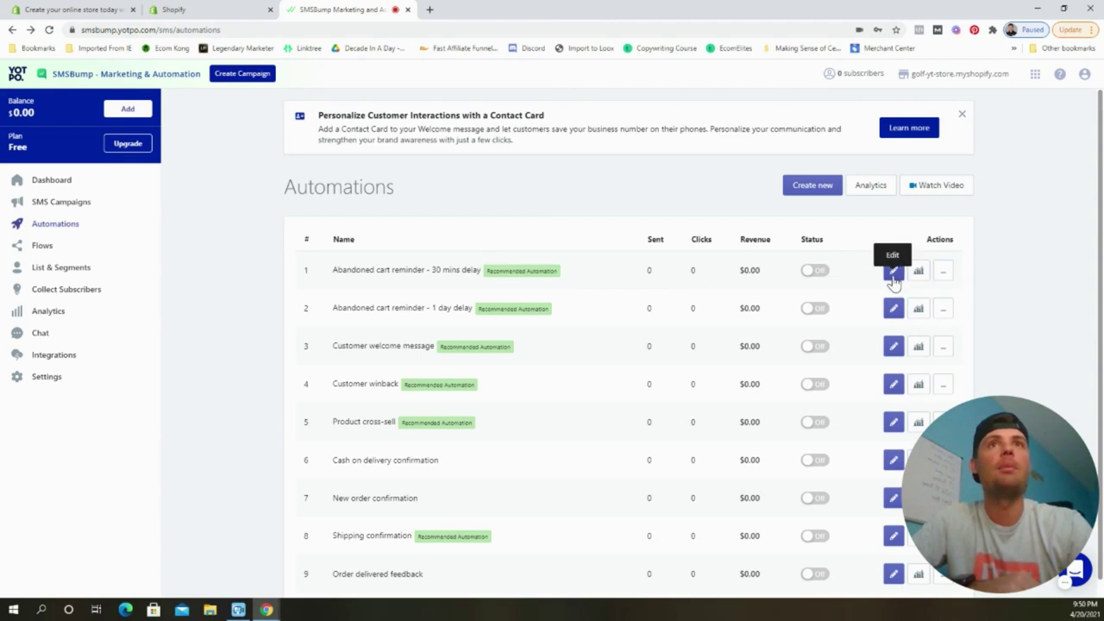
Rename the first abandoned cart reminder to '5 mins delay' and set its message timing to 5.
{"action": "left_click", "coordinate": [894, 272]}
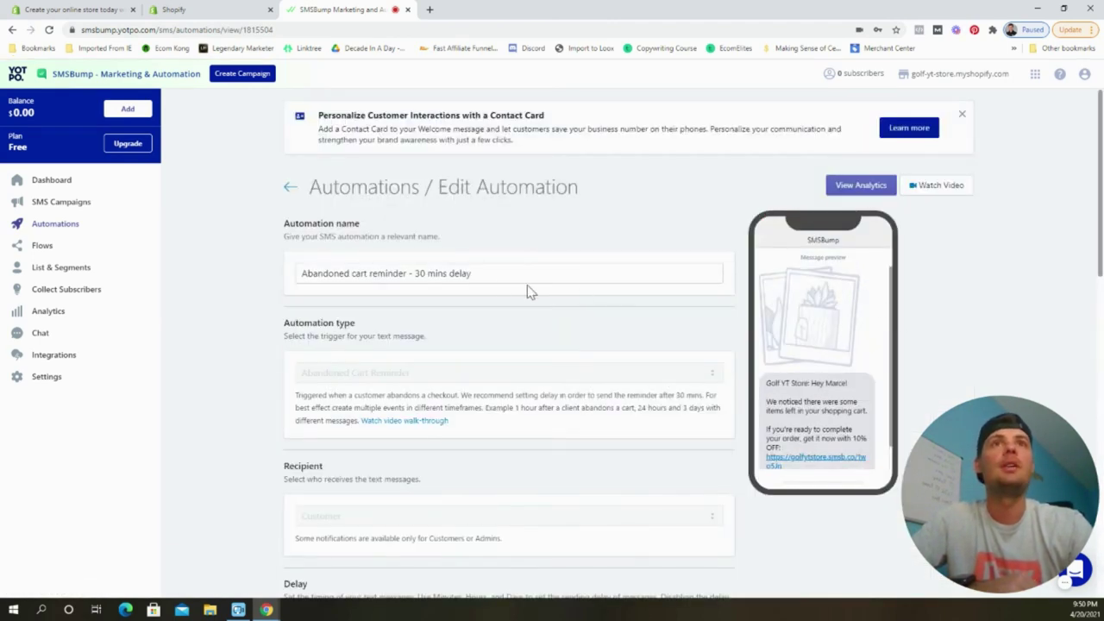
{"action": "left_click", "coordinate": [422, 273]}
{"action": "key", "text": "BackSpace"}
{"action": "key", "text": "BackSpace"}
{"action": "type", "text": "5"}
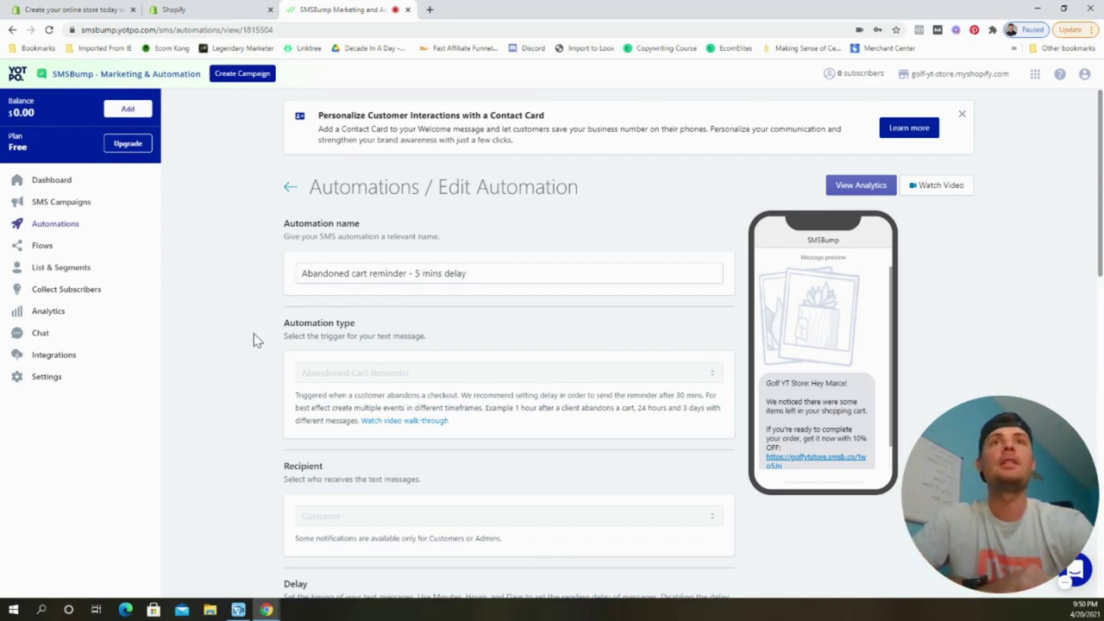
{"action": "scroll", "coordinate": [261, 350], "scroll_direction": "down", "scroll_amount": 6}
{"action": "left_click", "coordinate": [344, 262]}
{"action": "key", "text": "BackSpace"}
{"action": "key", "text": "BackSpace"}
{"action": "type", "text": "5"}
{"action": "left_click", "coordinate": [259, 313]}
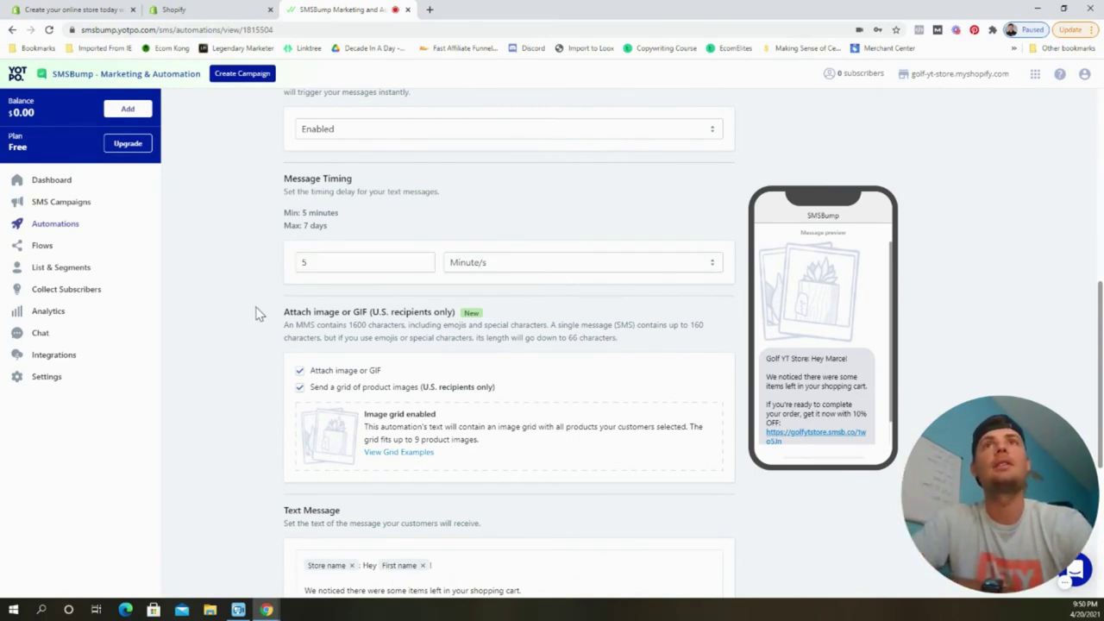
Uncheck Attach image or GIF and save the 5-minute reminder.
{"action": "scroll", "coordinate": [256, 397], "scroll_direction": "down", "scroll_amount": 3}
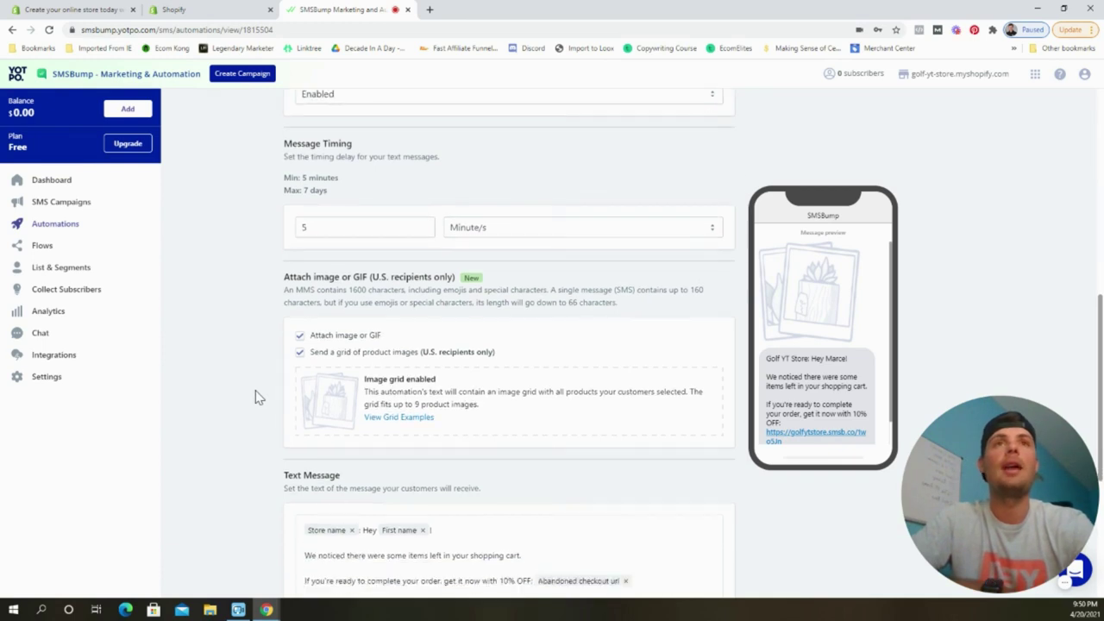
{"action": "left_click", "coordinate": [300, 256]}
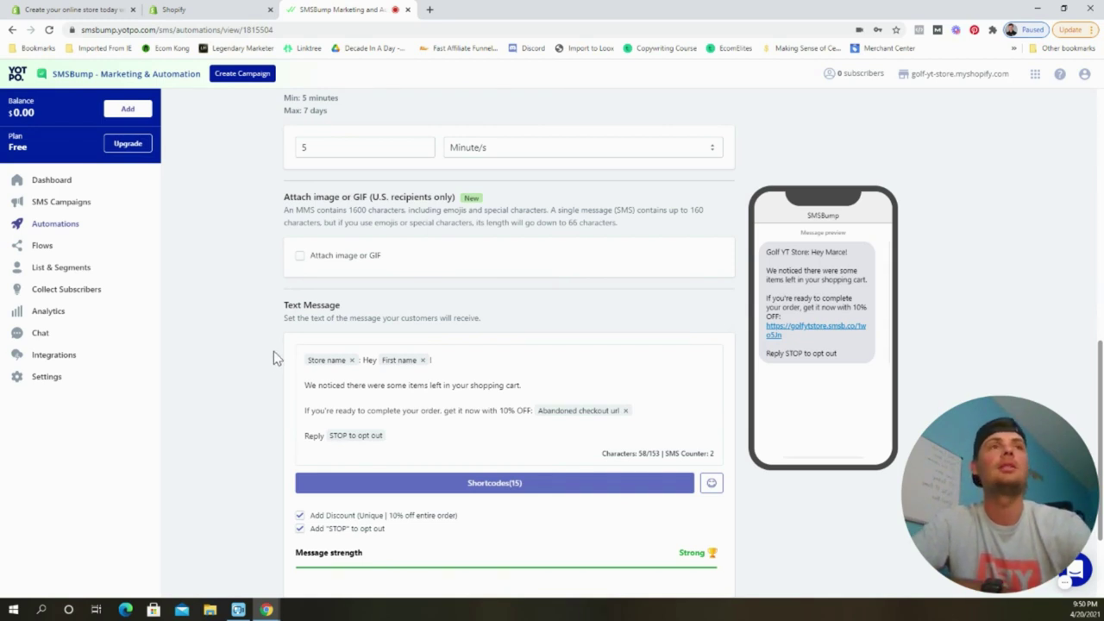
{"action": "scroll", "coordinate": [394, 339], "scroll_direction": "down", "scroll_amount": 1}
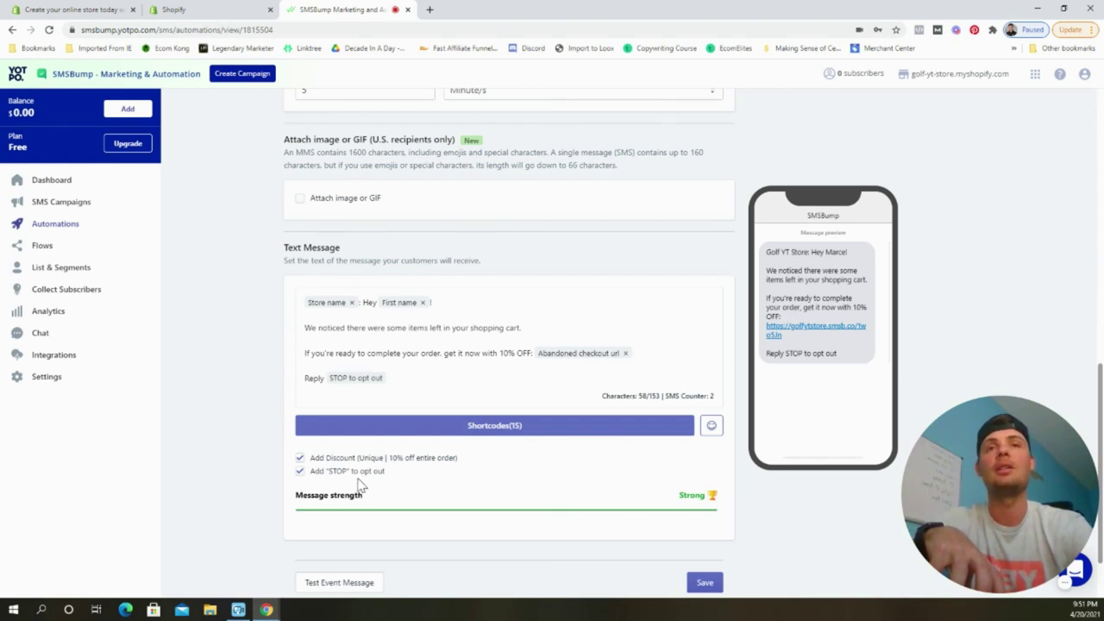
{"action": "scroll", "coordinate": [497, 486], "scroll_direction": "down", "scroll_amount": 1}
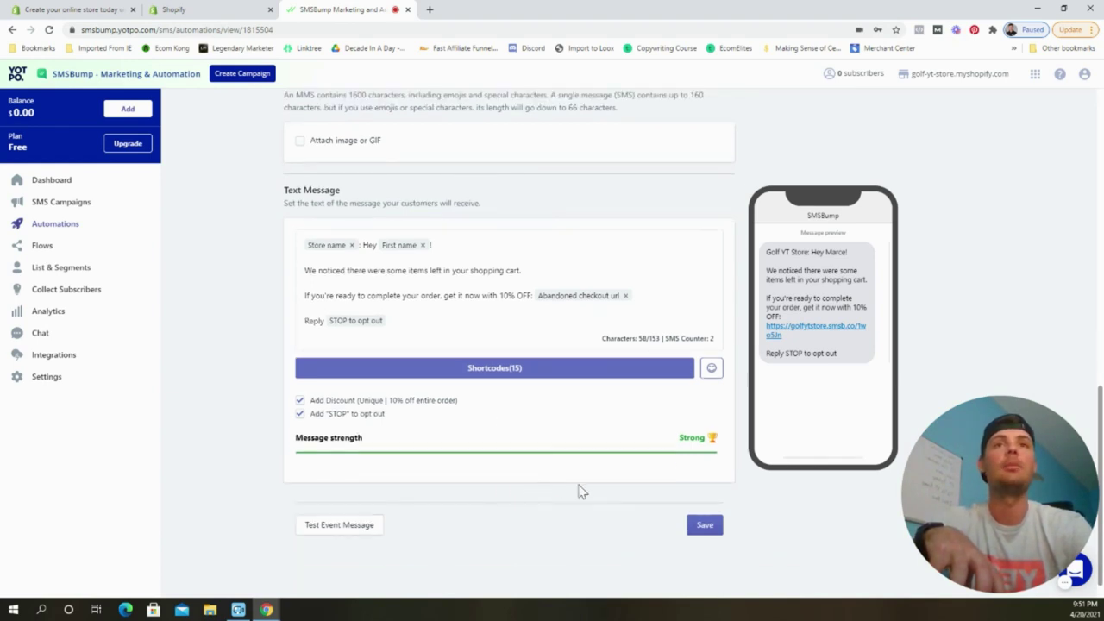
{"action": "left_click", "coordinate": [704, 525]}
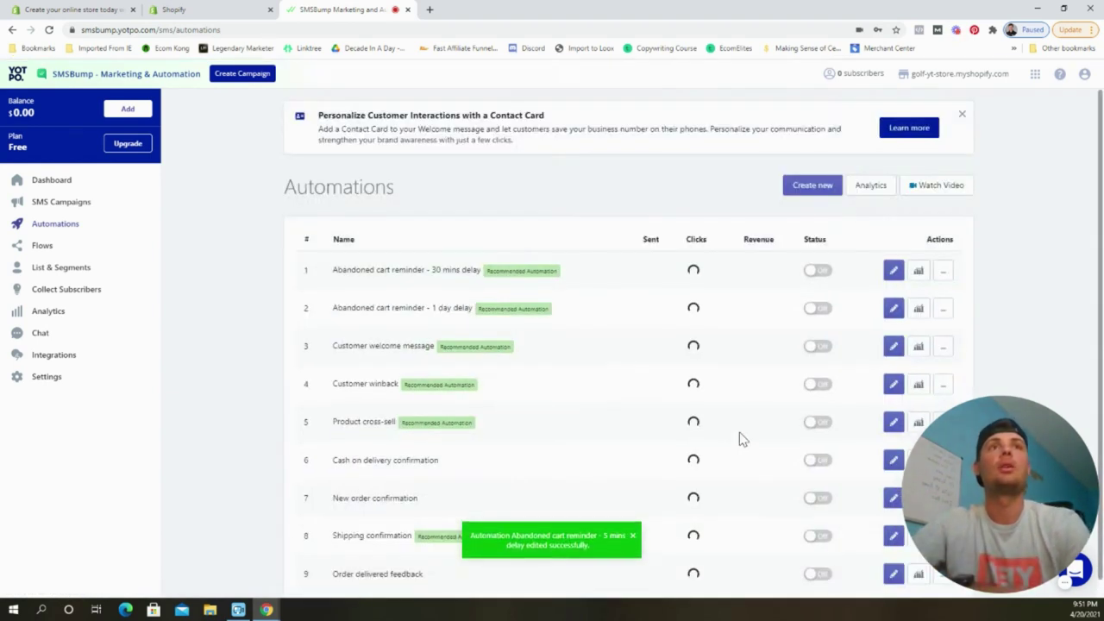
Switch on the 5-minute reminder and set the second reminder's timing unit to Hour/s.
{"action": "left_click", "coordinate": [807, 274]}
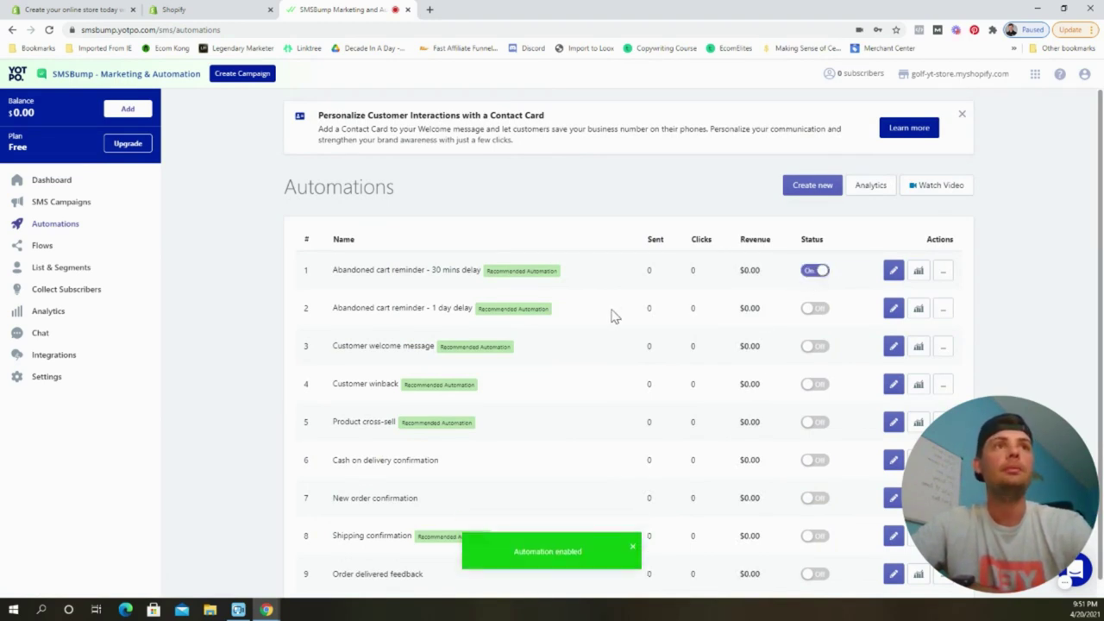
{"action": "left_click", "coordinate": [893, 308]}
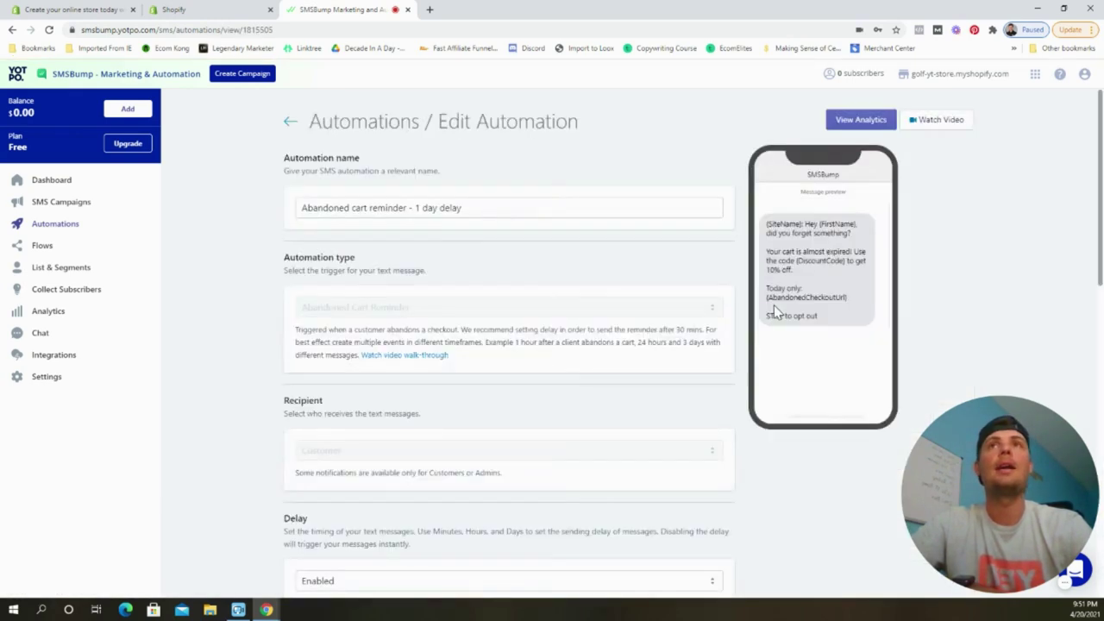
{"action": "scroll", "coordinate": [581, 382], "scroll_direction": "down", "scroll_amount": 4}
{"action": "scroll", "coordinate": [535, 384], "scroll_direction": "down", "scroll_amount": 1}
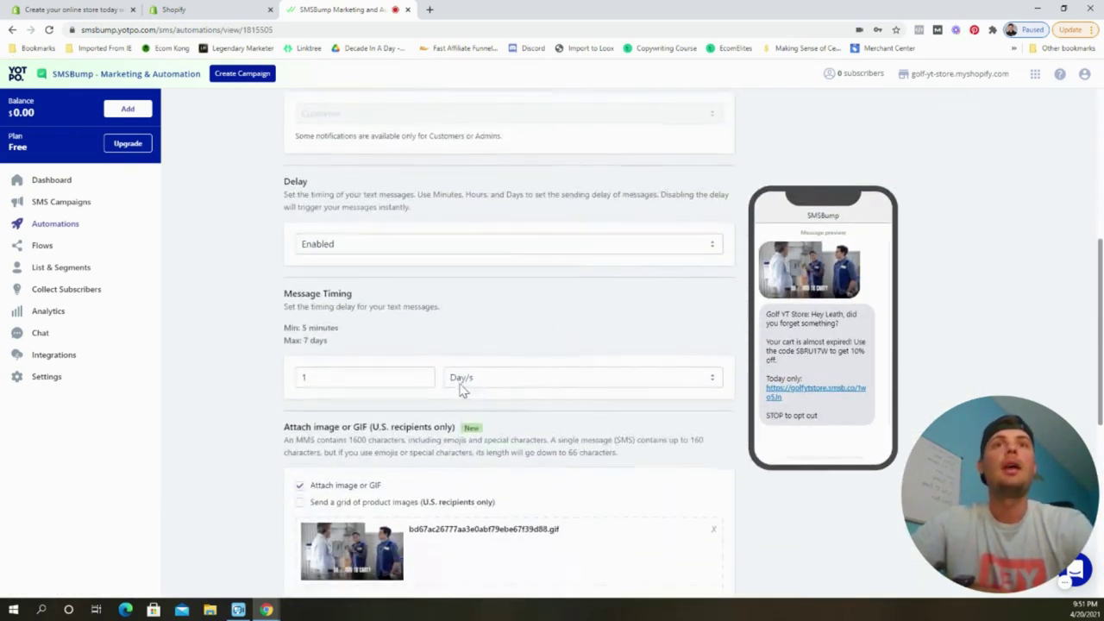
{"action": "left_click", "coordinate": [466, 379]}
{"action": "left_click", "coordinate": [473, 417]}
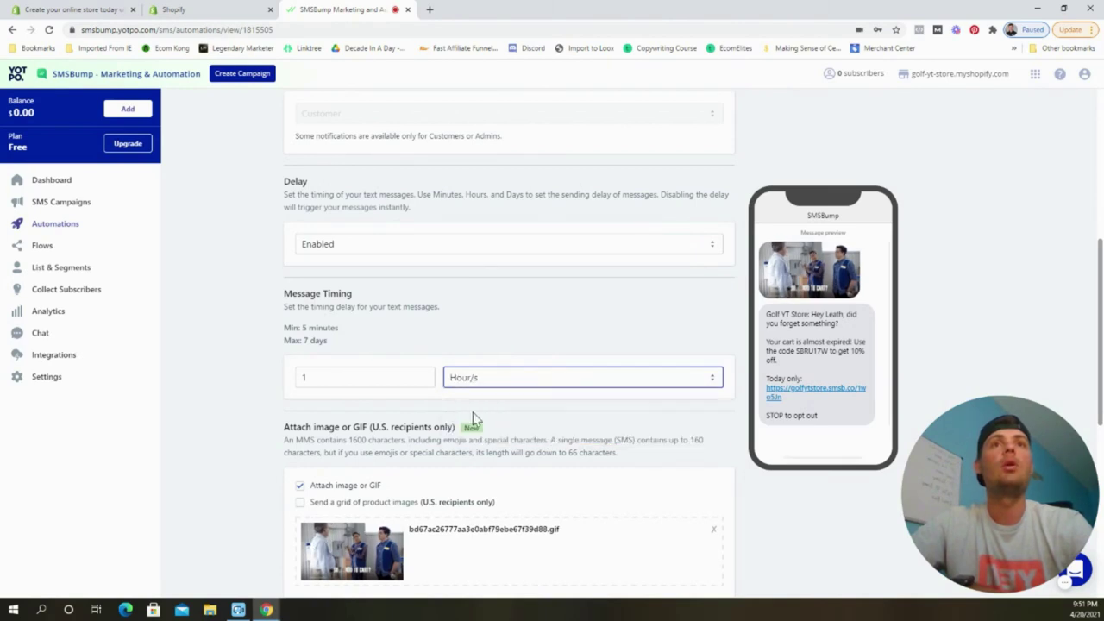
Rename the second reminder from 'day' to 'hour' delay and save it.
{"action": "scroll", "coordinate": [330, 360], "scroll_direction": "up", "scroll_amount": 4}
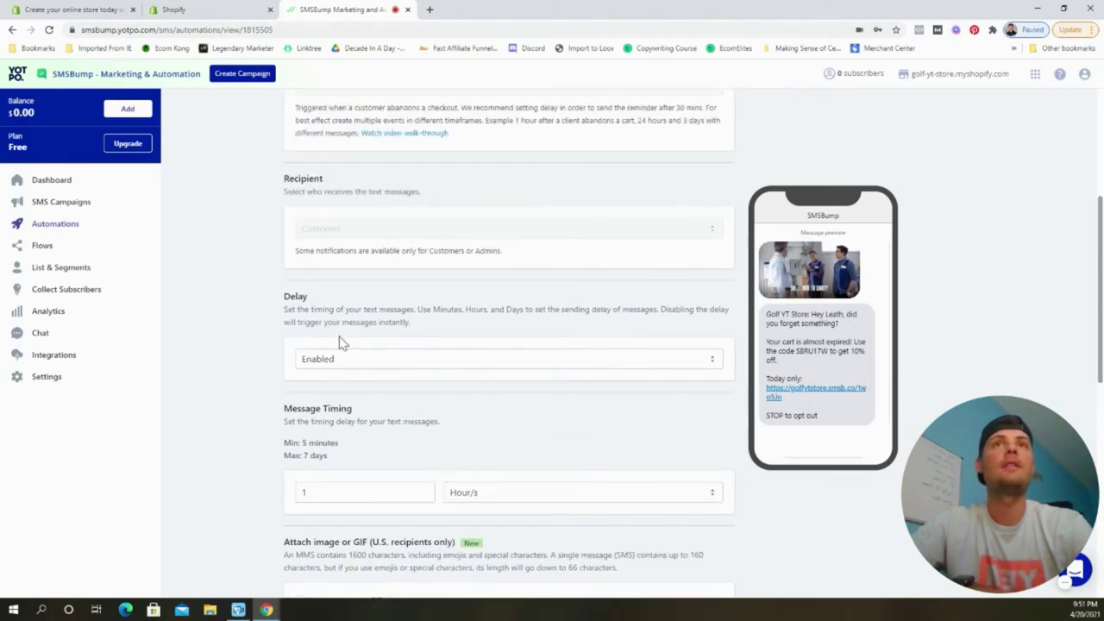
{"action": "double_click", "coordinate": [431, 159]}
{"action": "type", "text": "hour delay"}
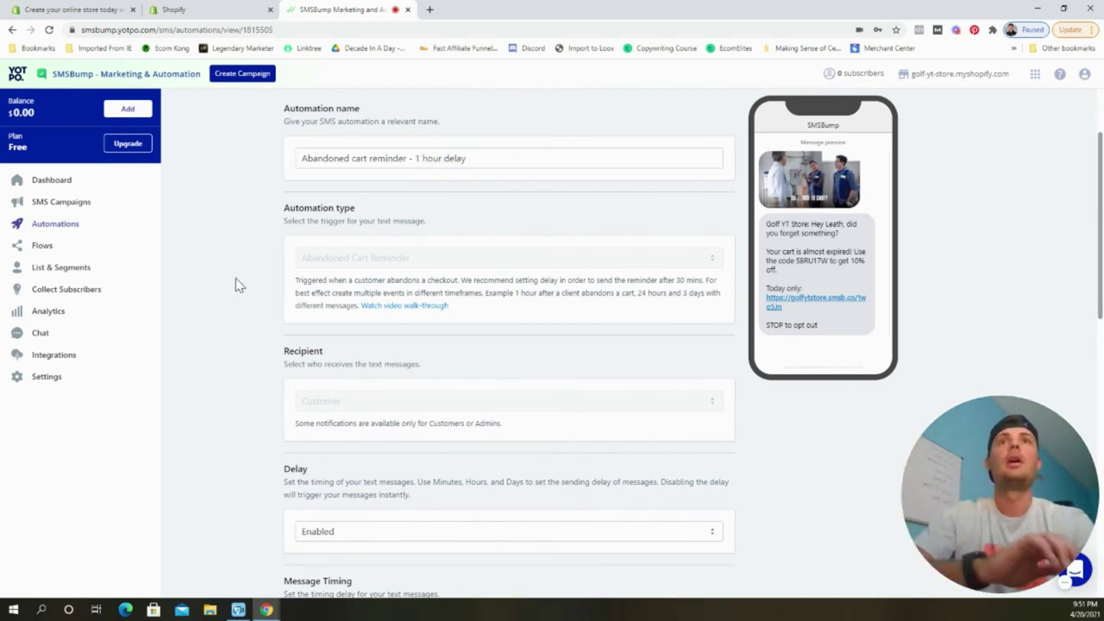
{"action": "left_click", "coordinate": [239, 369]}
{"action": "scroll", "coordinate": [240, 367], "scroll_direction": "down", "scroll_amount": 6}
{"action": "scroll", "coordinate": [241, 366], "scroll_direction": "down", "scroll_amount": 2}
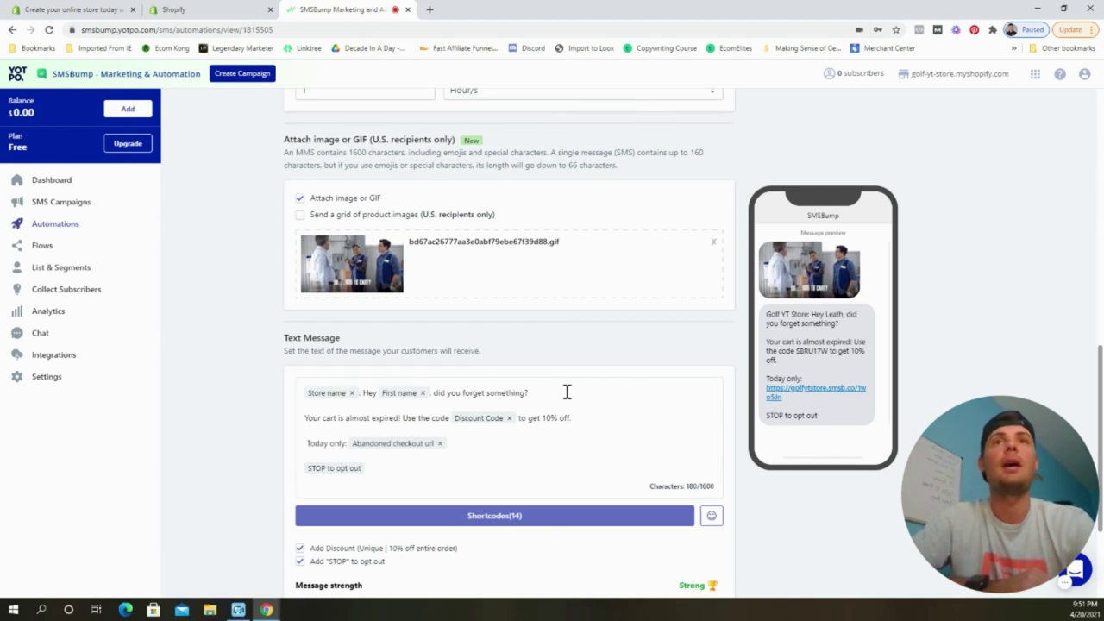
{"action": "scroll", "coordinate": [382, 406], "scroll_direction": "down", "scroll_amount": 1}
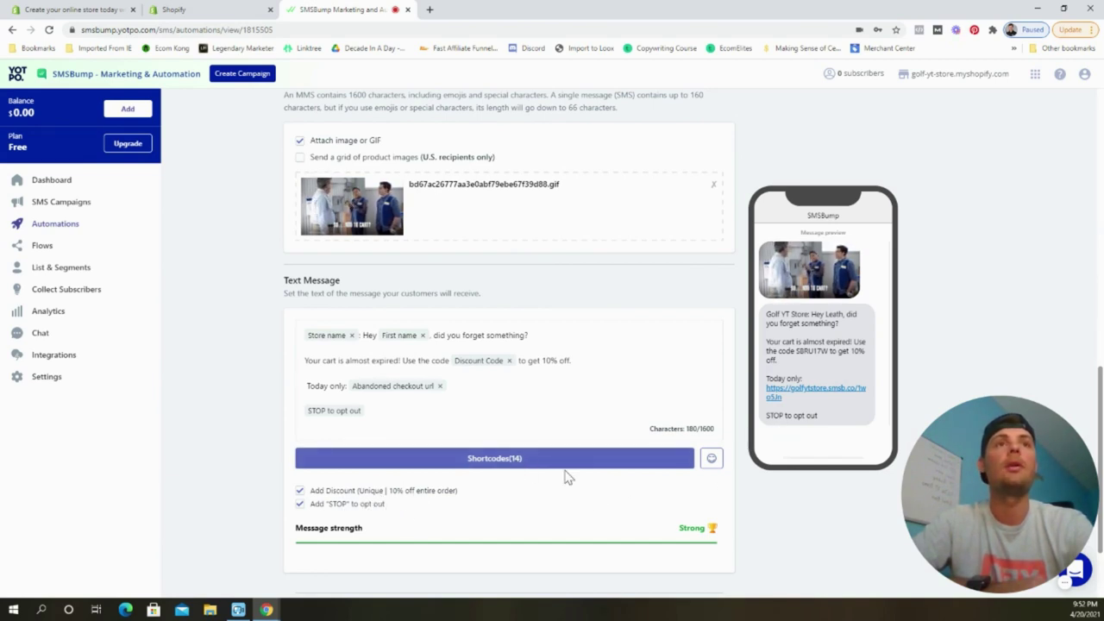
{"action": "scroll", "coordinate": [557, 476], "scroll_direction": "down", "scroll_amount": 2}
{"action": "left_click", "coordinate": [704, 500]}
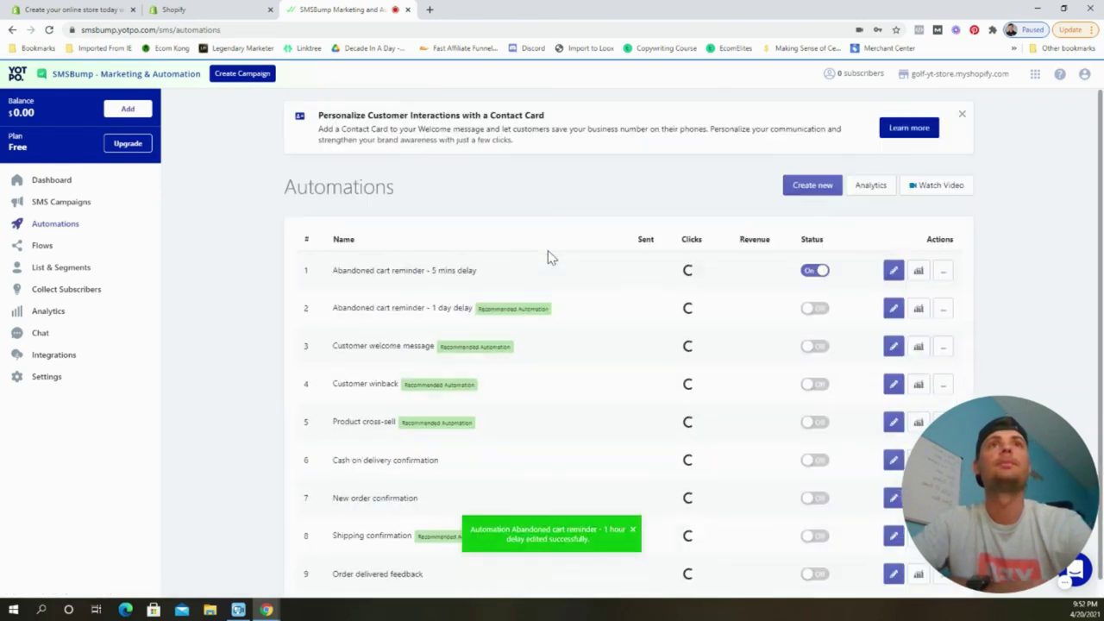
Switch on the 1-hour abandoned cart reminder.
{"action": "left_click", "coordinate": [811, 309]}
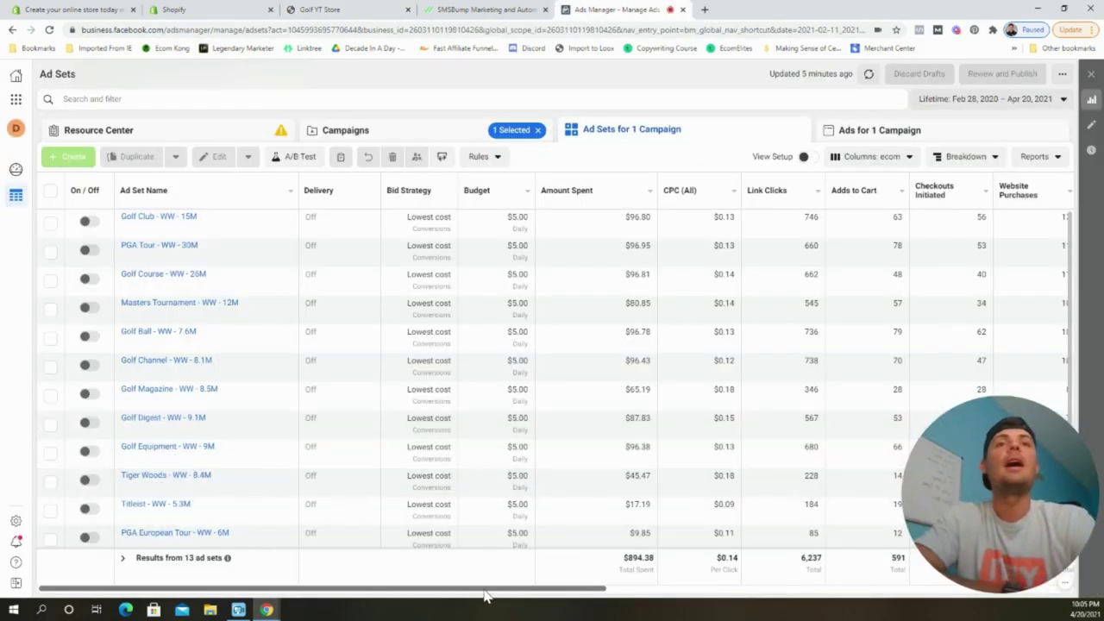
{"action": "left_click_drag", "start_coordinate": [484, 589], "coordinate": [609, 602]}
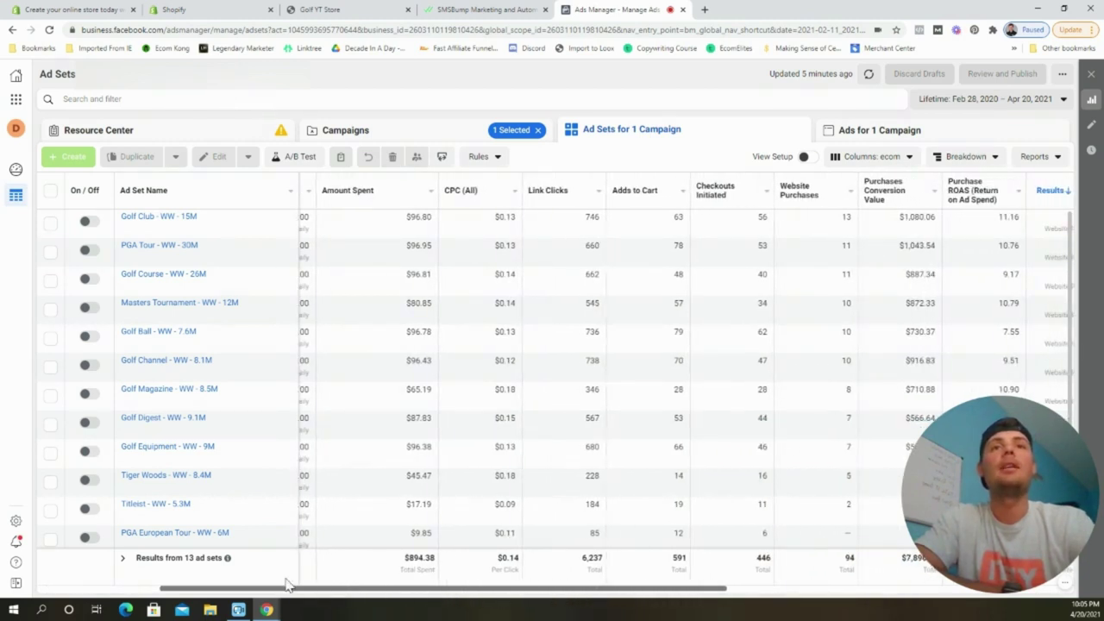
{"action": "left_click_drag", "start_coordinate": [692, 592], "coordinate": [802, 602]}
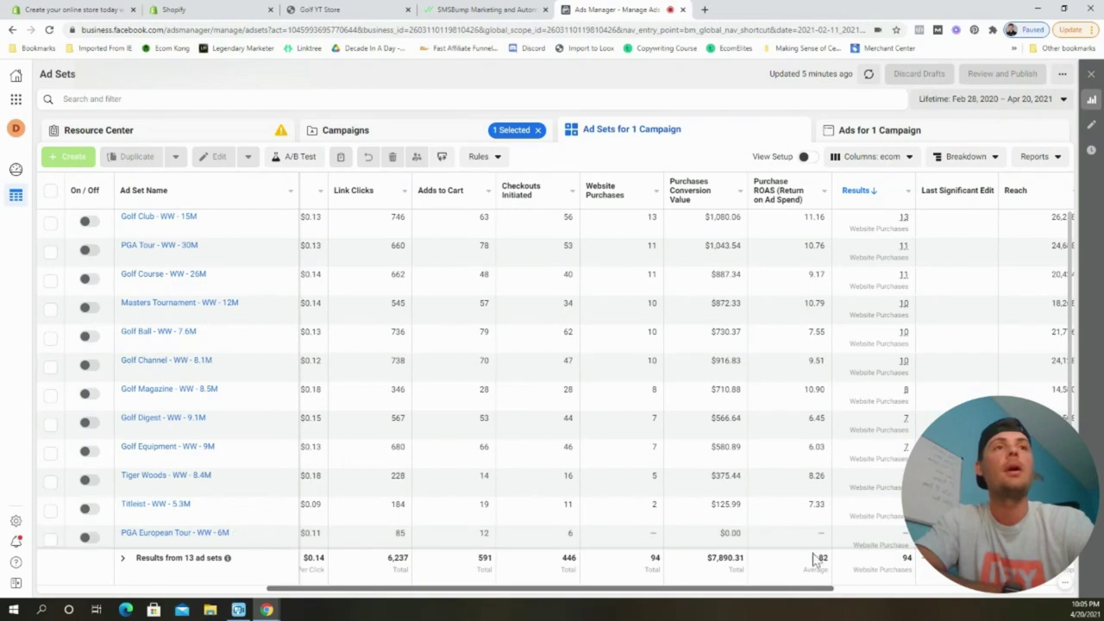
{"action": "left_click_drag", "start_coordinate": [778, 593], "coordinate": [569, 607]}
{"action": "left_click_drag", "start_coordinate": [634, 595], "coordinate": [694, 593]}
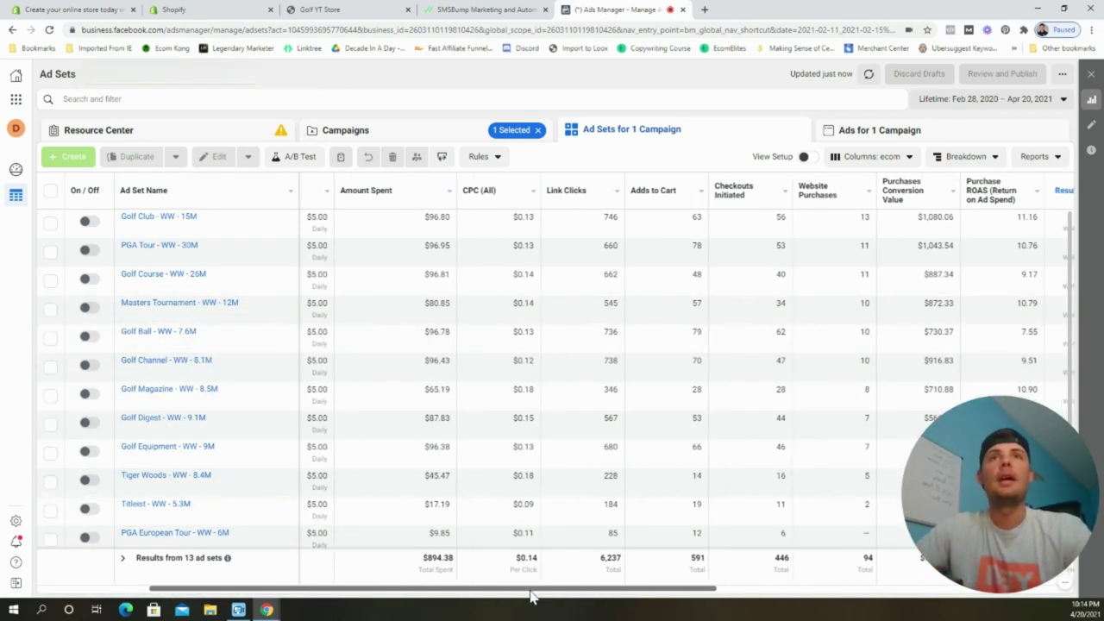
{"action": "left_click_drag", "start_coordinate": [530, 591], "coordinate": [509, 591]}
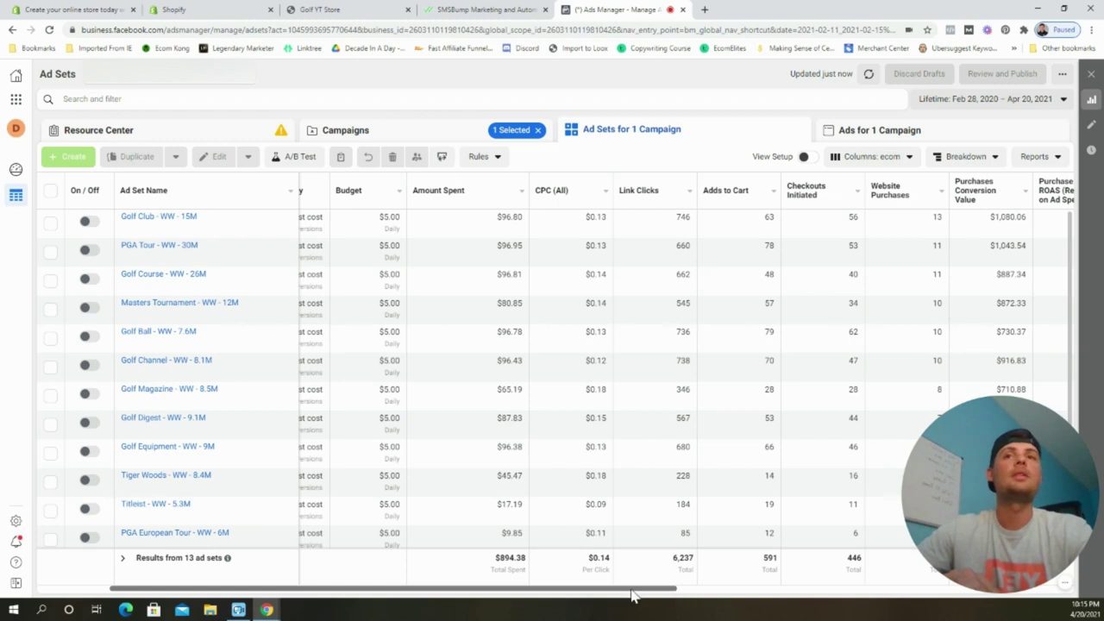
{"action": "left_click_drag", "start_coordinate": [565, 593], "coordinate": [585, 587]}
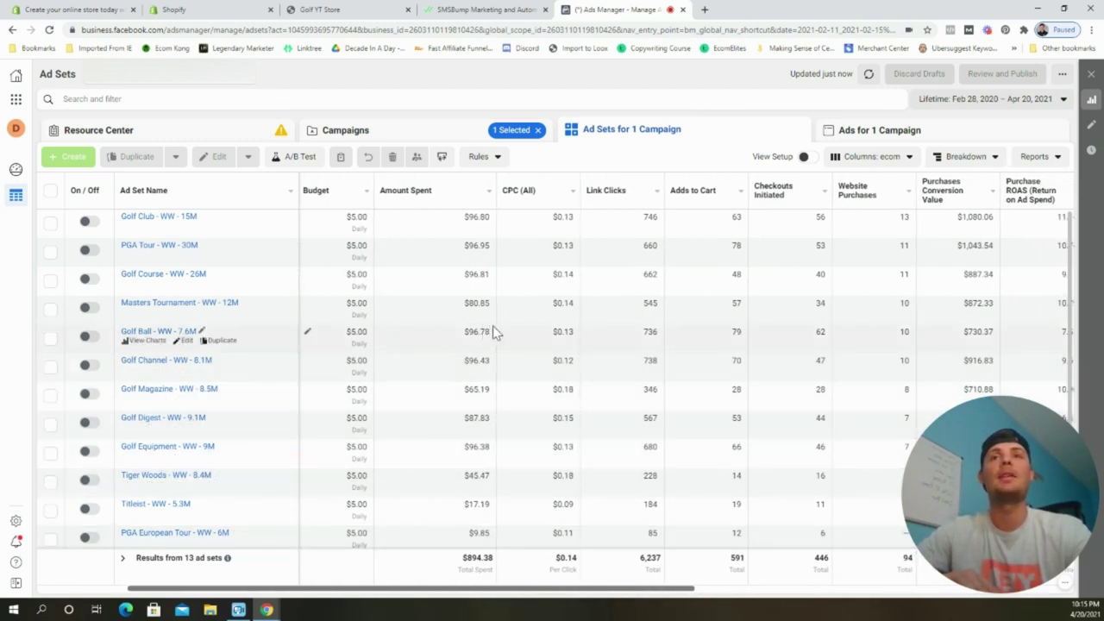
{"action": "left_click_drag", "start_coordinate": [931, 509], "coordinate": [918, 507]}
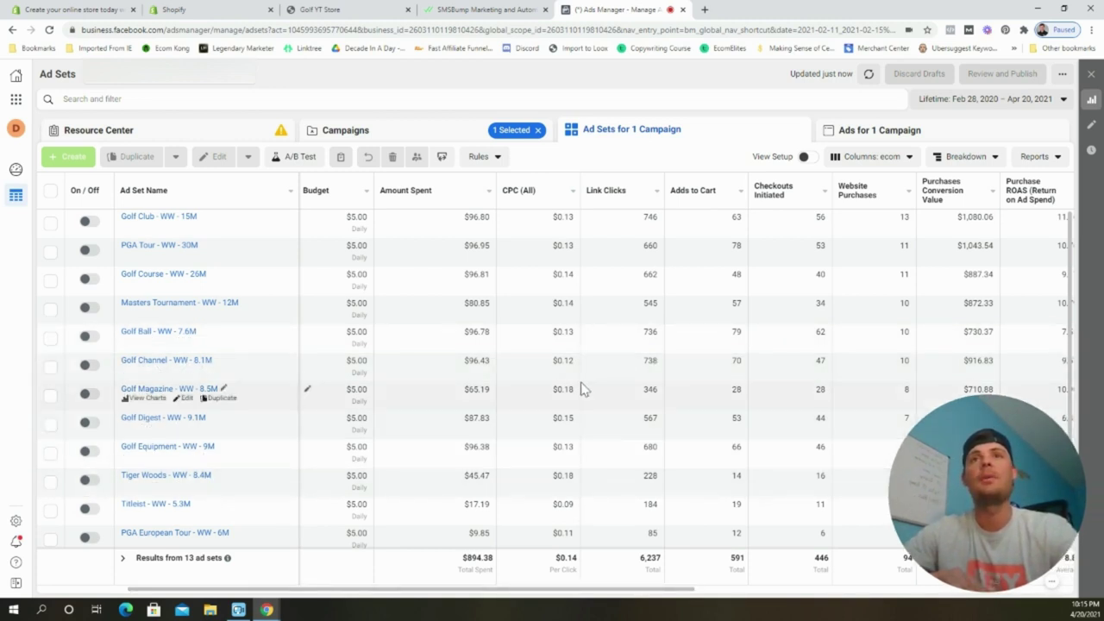